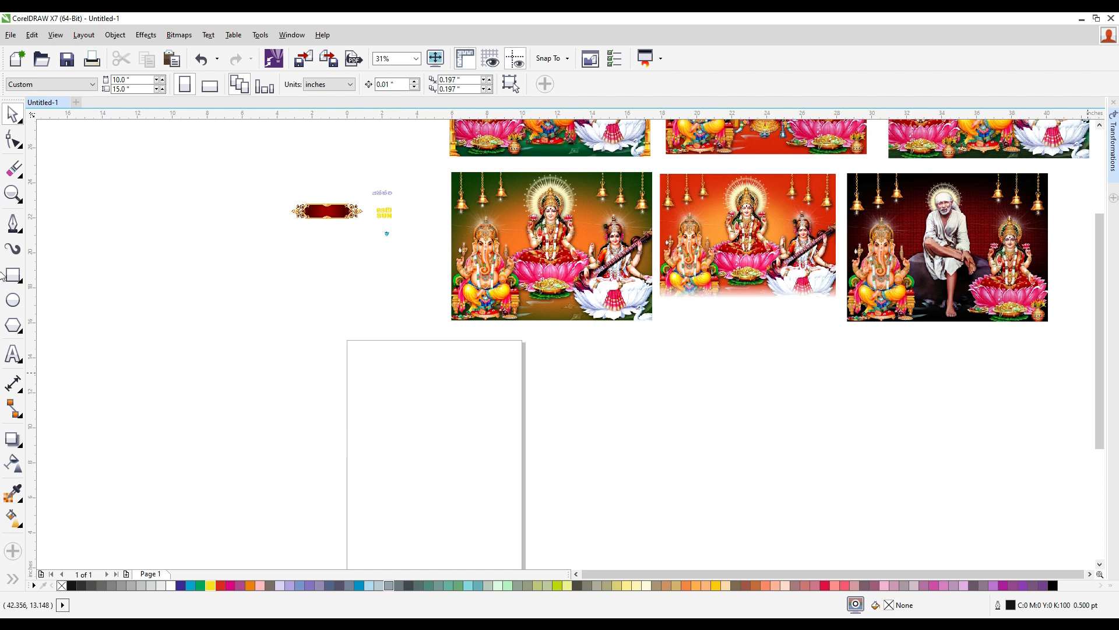
- Create a rectangle covering the whole 10 by 15 inch page
scroll(520, 270, down, 5)
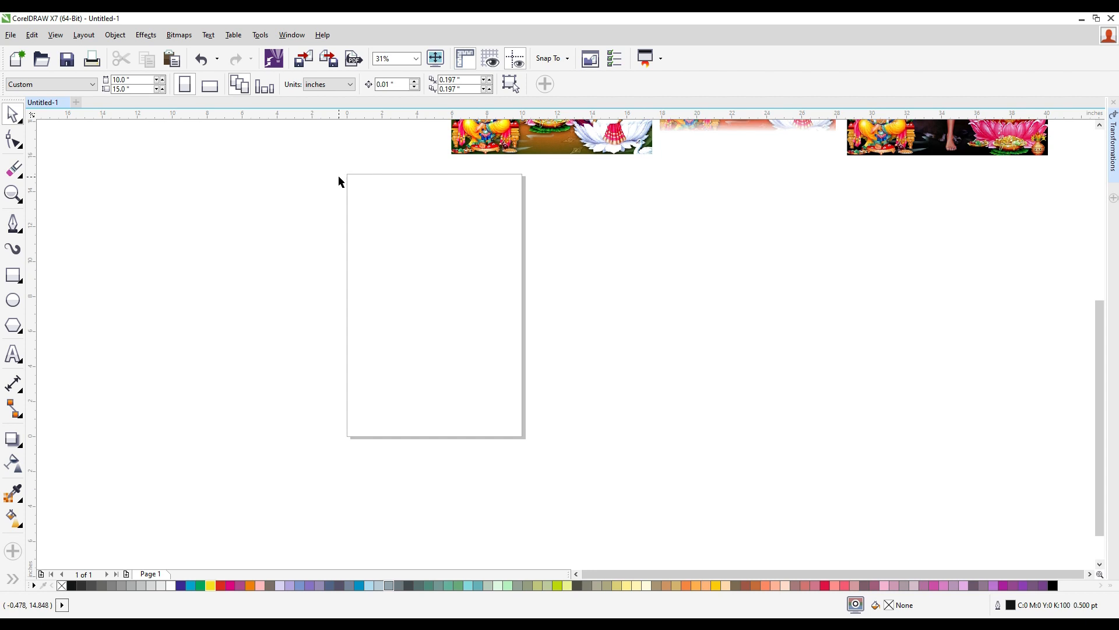
double_click(14, 276)
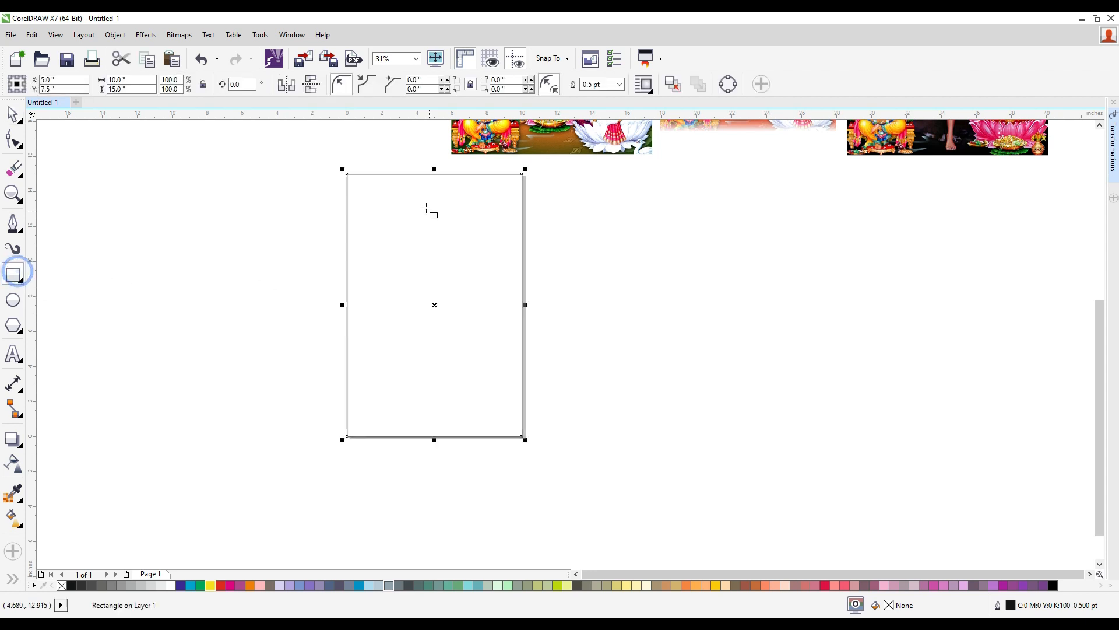
click(12, 114)
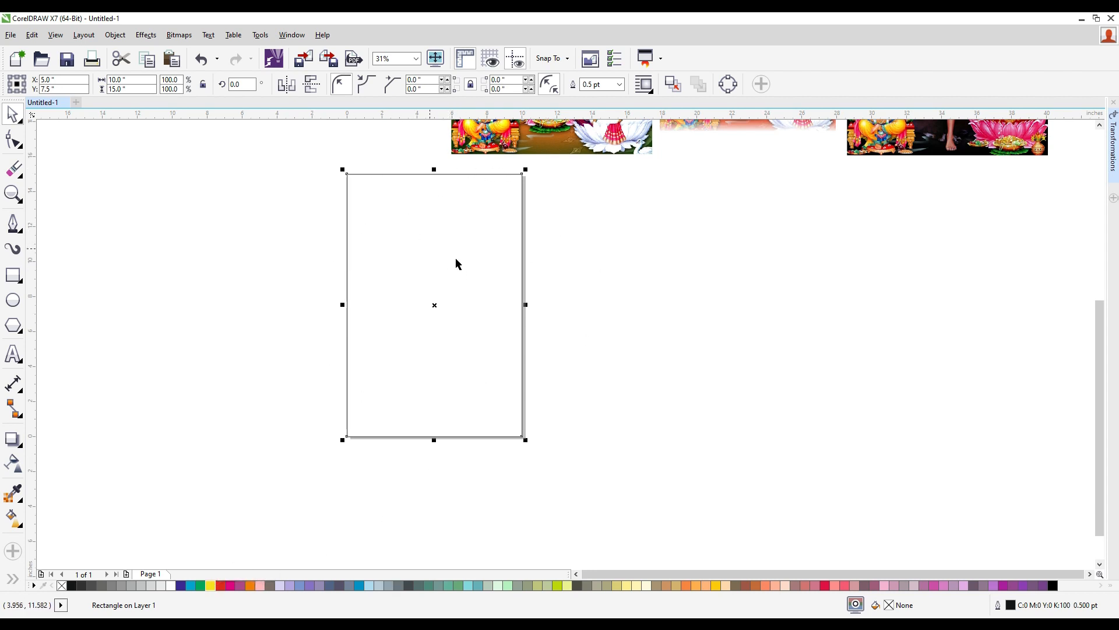
- Move the five unused deity pictures far away from the page and bring the orange three-deity picture closer to it
scroll(473, 252, down, 4)
scroll(505, 216, up, 4)
scroll(600, 248, down, 2)
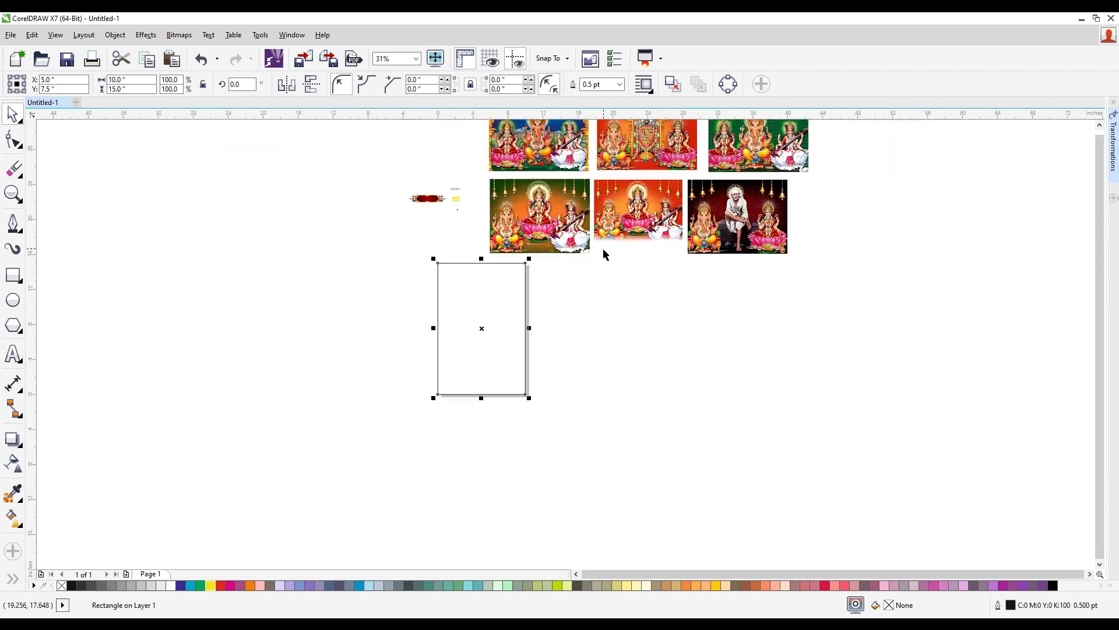
drag(746, 166, 858, 192)
drag(738, 216, 847, 239)
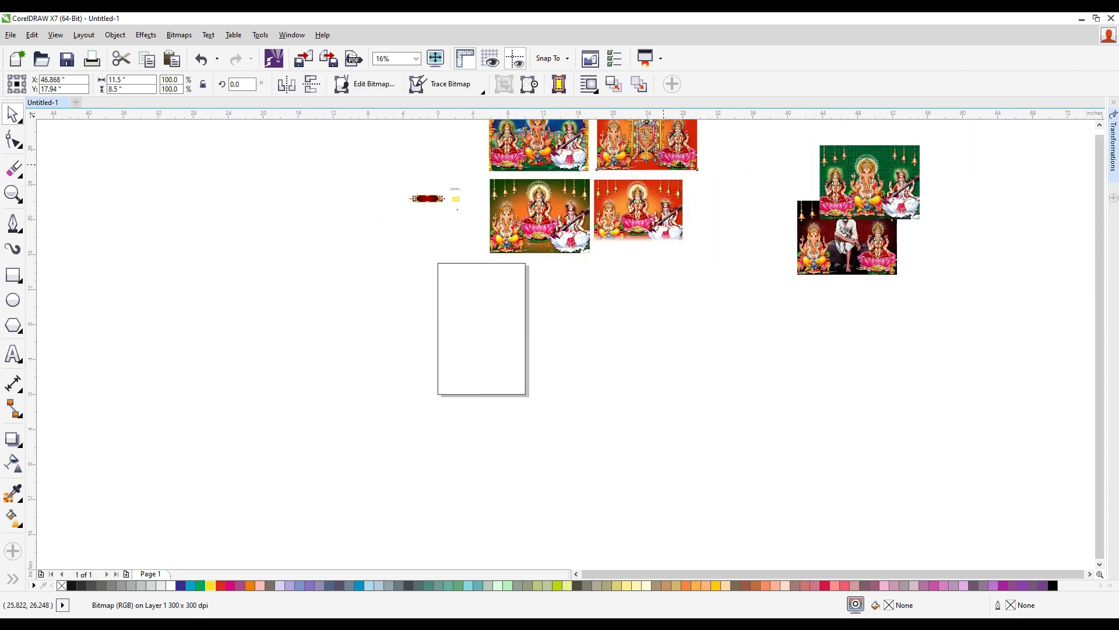
drag(647, 145, 917, 210)
drag(567, 157, 868, 190)
drag(569, 220, 869, 237)
drag(662, 208, 818, 189)
scroll(500, 290, up, 2)
right_click(805, 177)
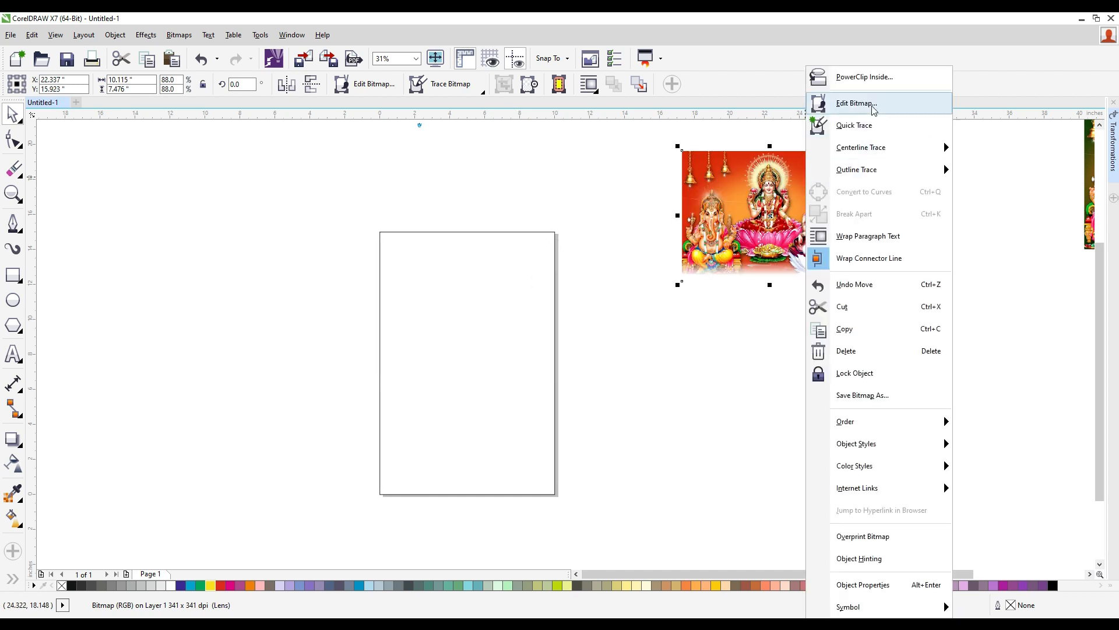
click(865, 77)
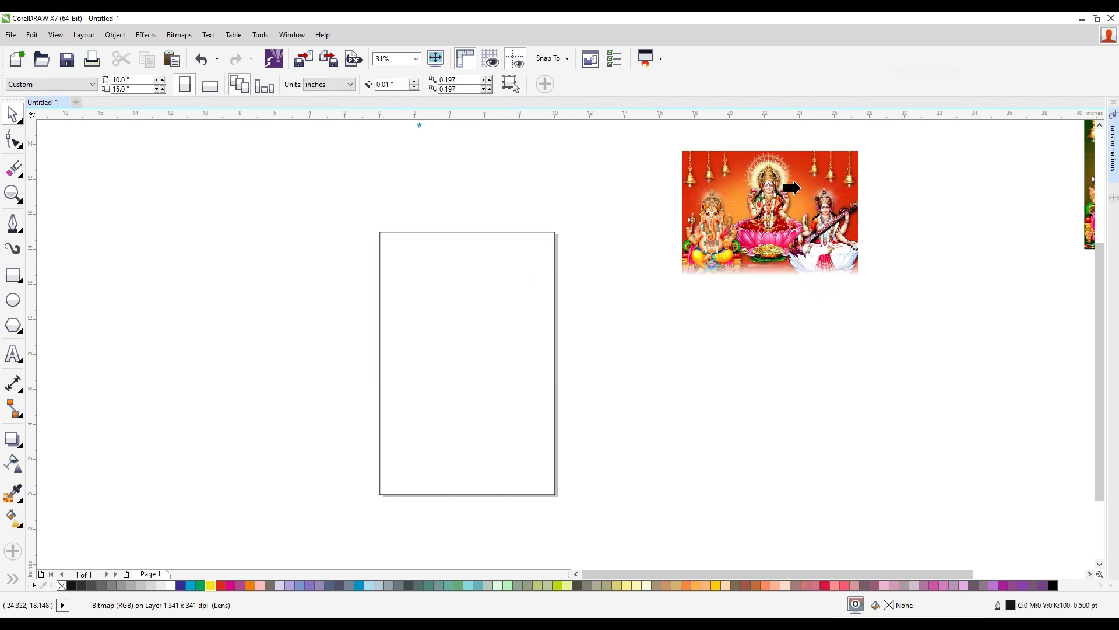
click(14, 115)
click(603, 339)
- PowerClip the orange three-deity picture inside the page-sized rectangle
click(773, 167)
right_click(774, 169)
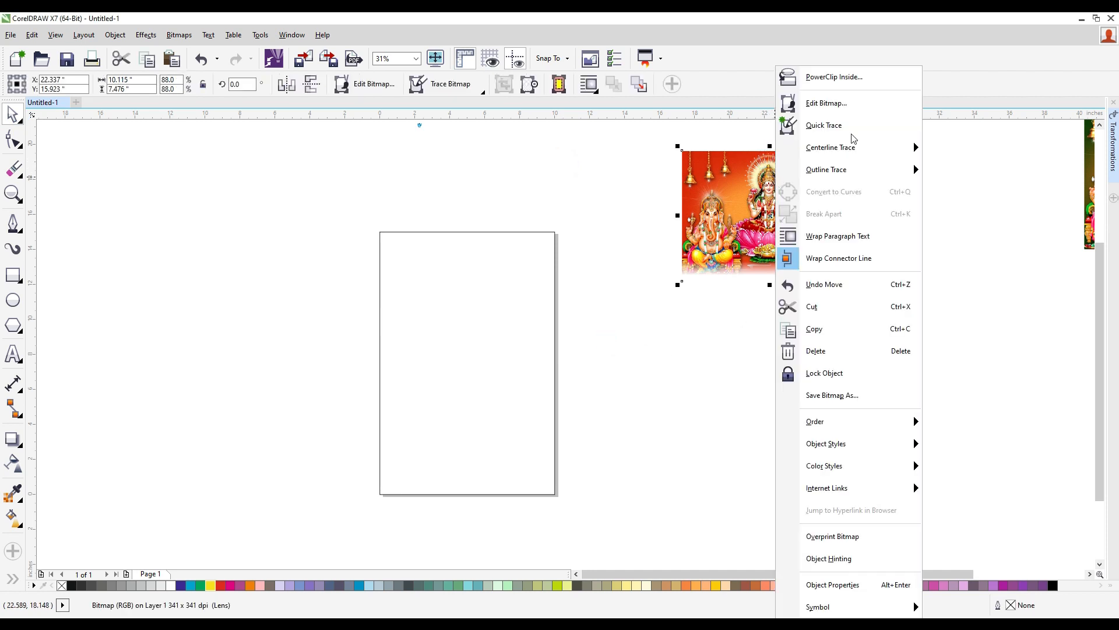
click(835, 77)
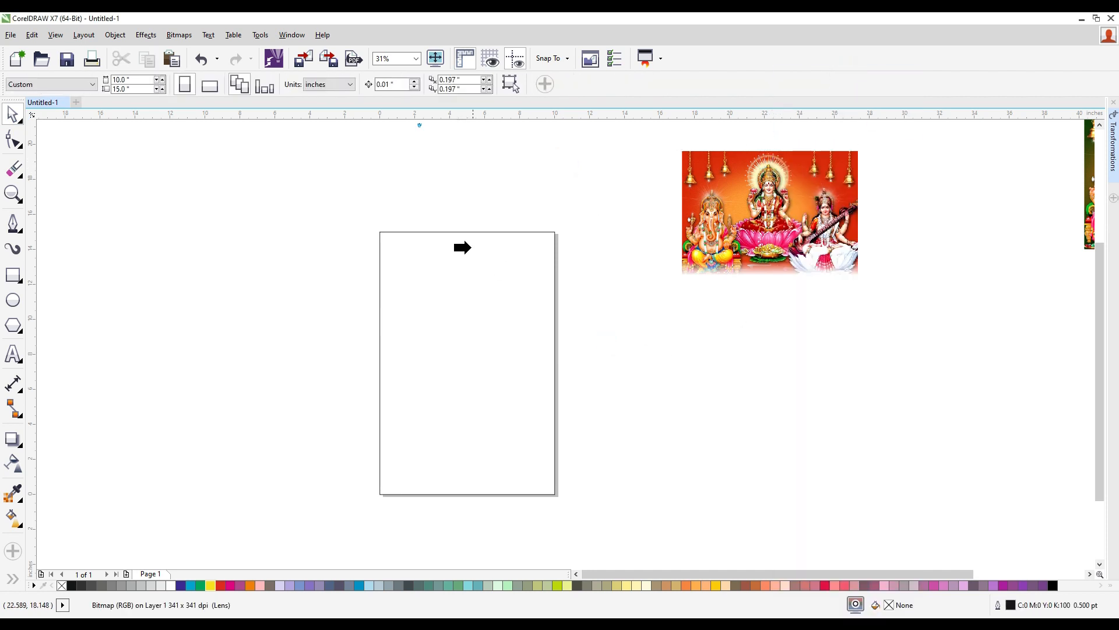
click(458, 231)
click(687, 317)
- Open the PowerClip contents for editing and move the deity picture up to the top edge of the rectangle
click(489, 337)
click(467, 512)
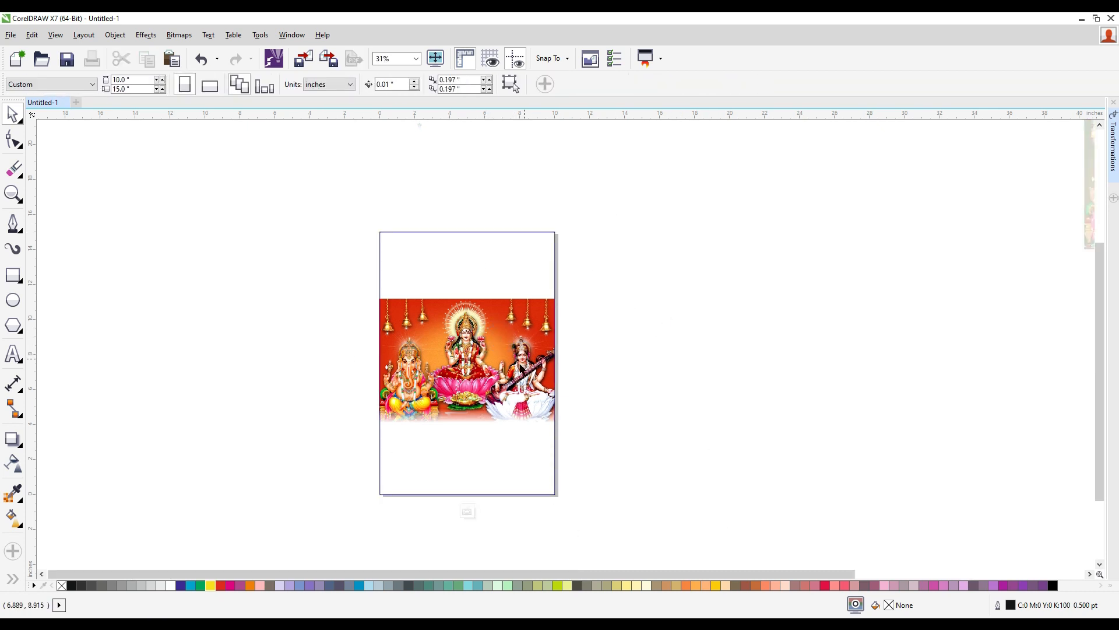
drag(507, 320, 506, 311)
click(673, 331)
click(542, 293)
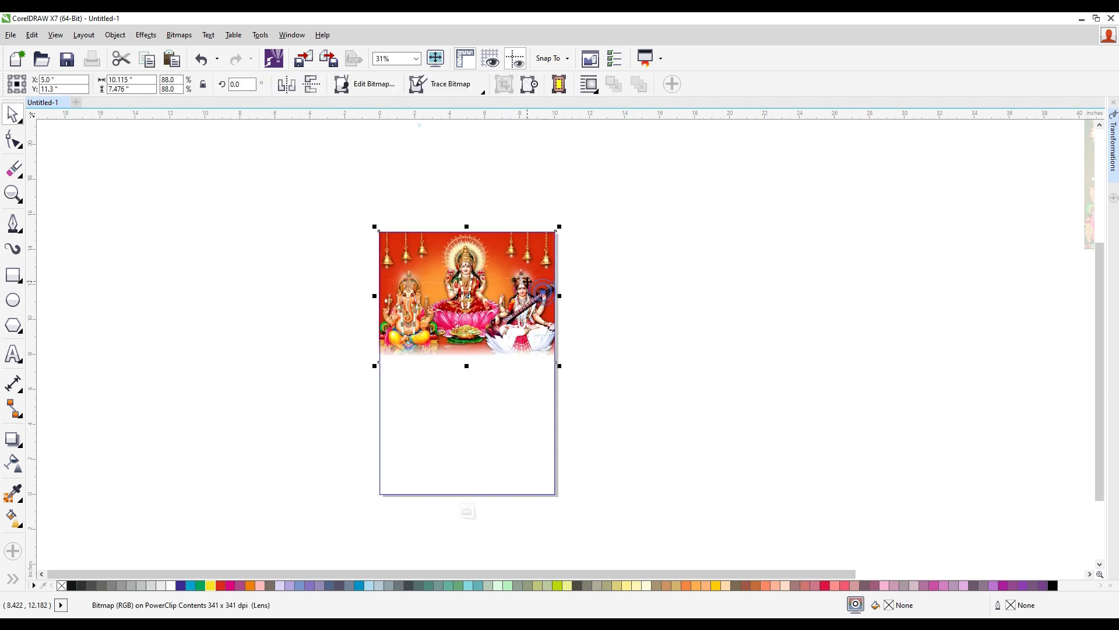
- Enlarge the clipped picture to about 10.35 by 7.65 inches and nudge it left so it overlaps both sides of the page
right_click(528, 281)
click(830, 383)
drag(561, 369, 565, 373)
scroll(512, 276, up, 2)
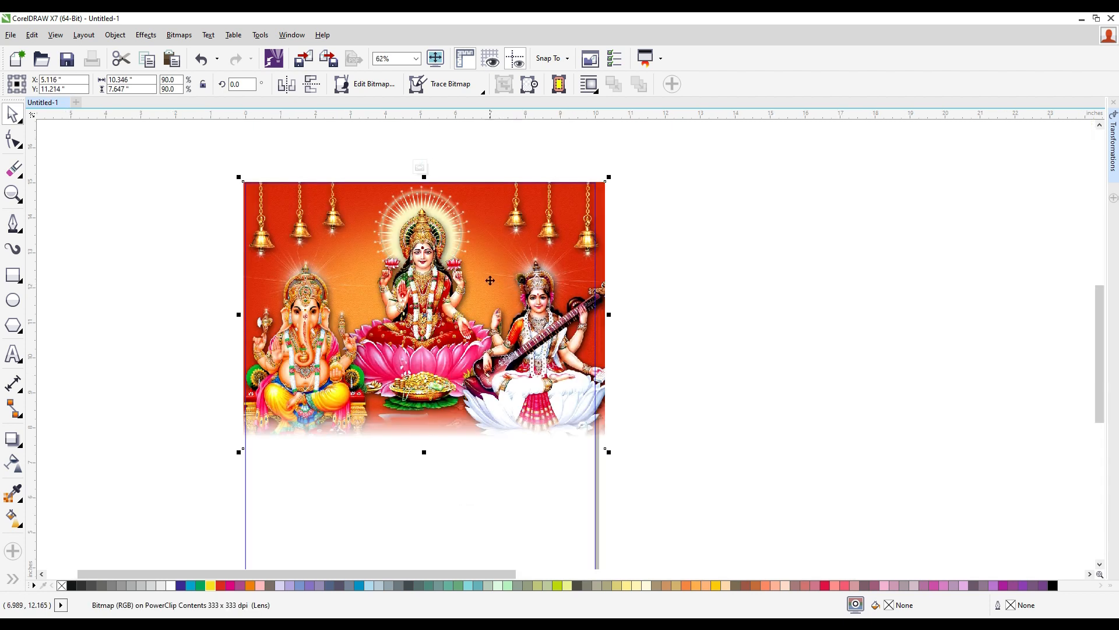
key(Left)
click(490, 280)
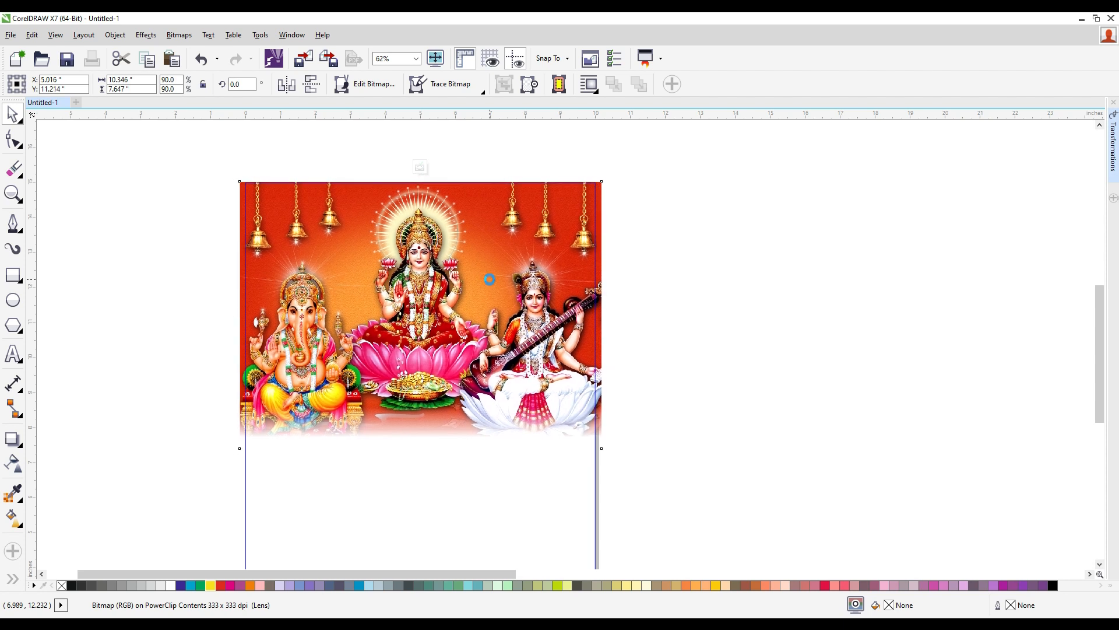
- Finish editing the PowerClip contents and deselect the picture
right_click(459, 235)
click(445, 205)
right_click(445, 205)
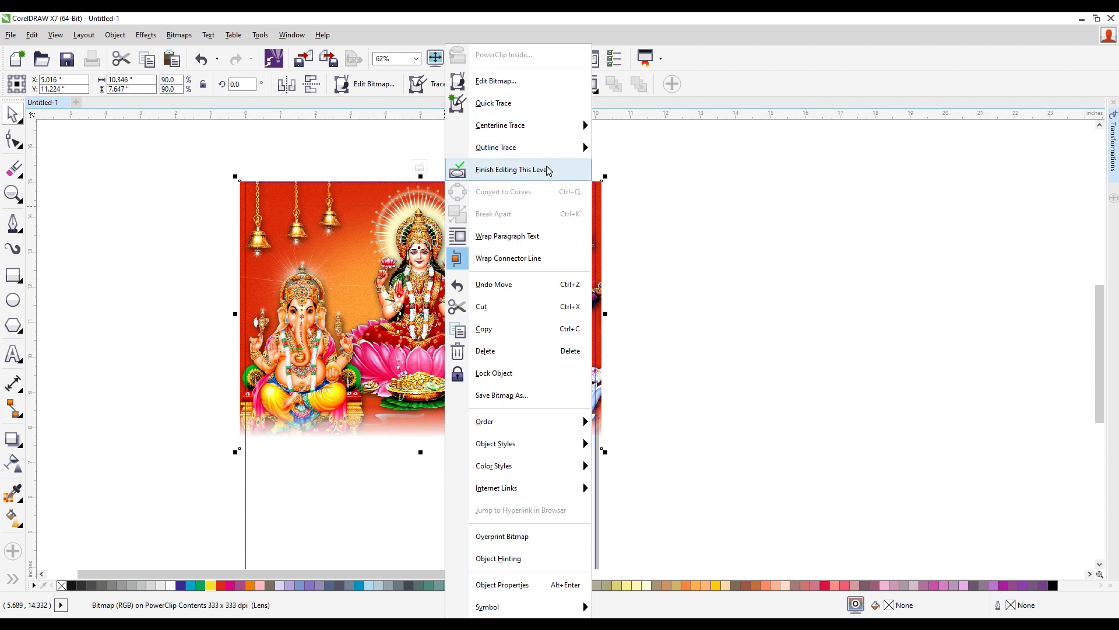
click(548, 170)
click(705, 292)
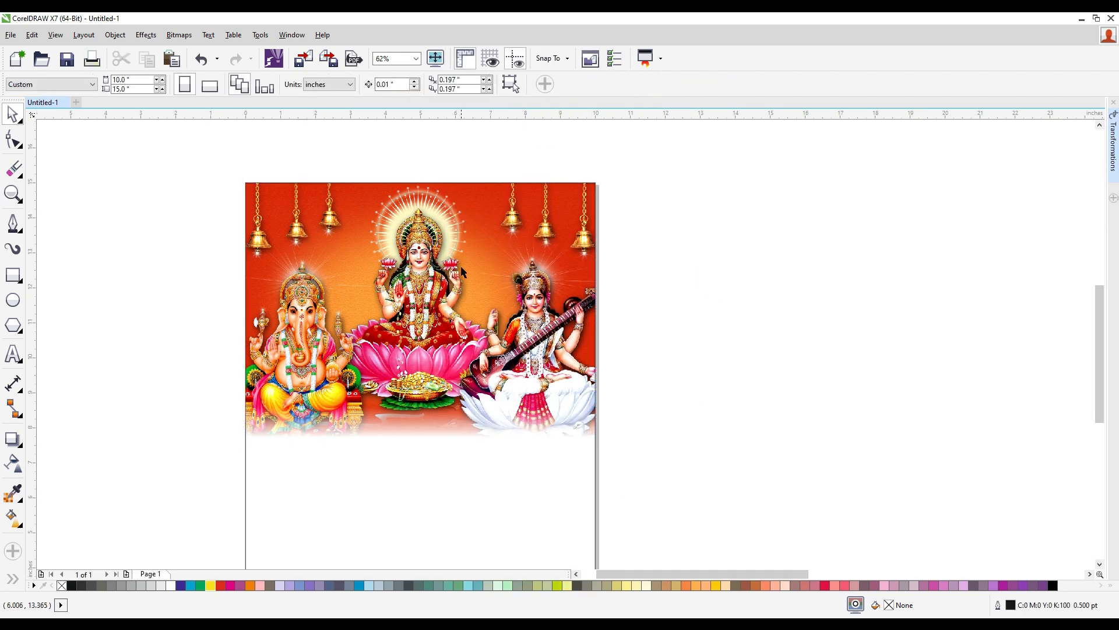
- Move the red ornamental banner onto the lower middle of the deity picture
scroll(525, 330, down, 4)
scroll(469, 339, up, 2)
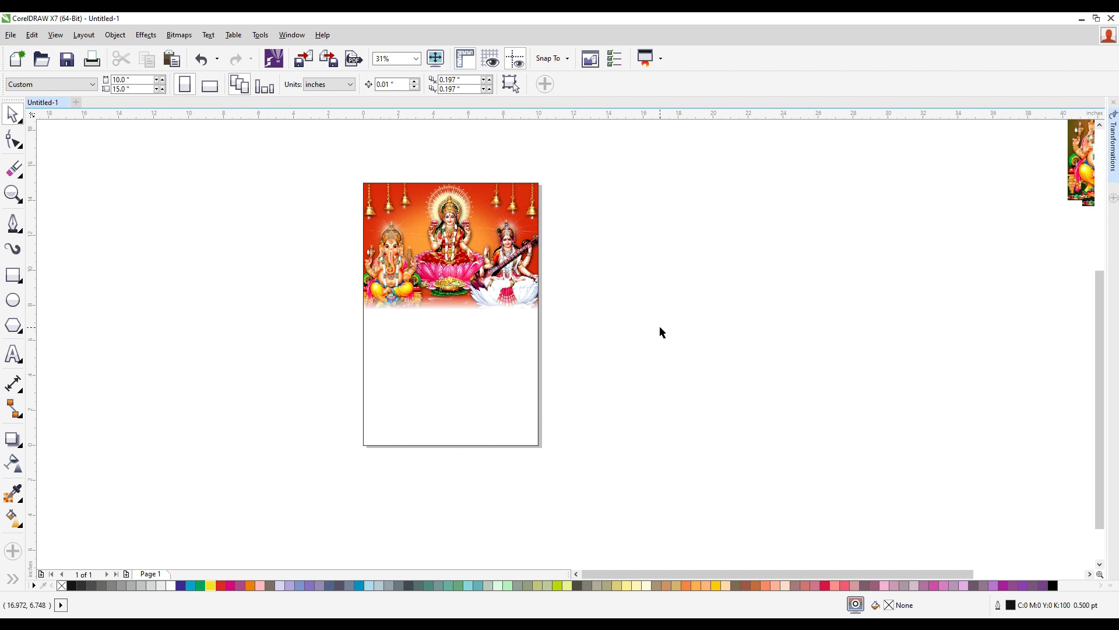
scroll(456, 208, up, 1)
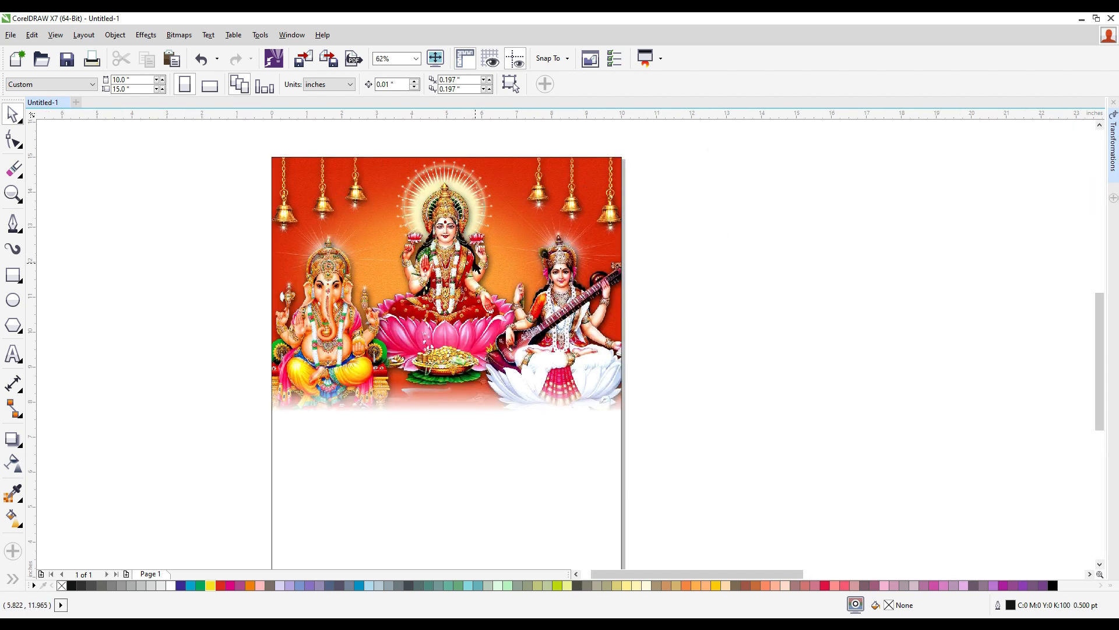
scroll(732, 373, down, 2)
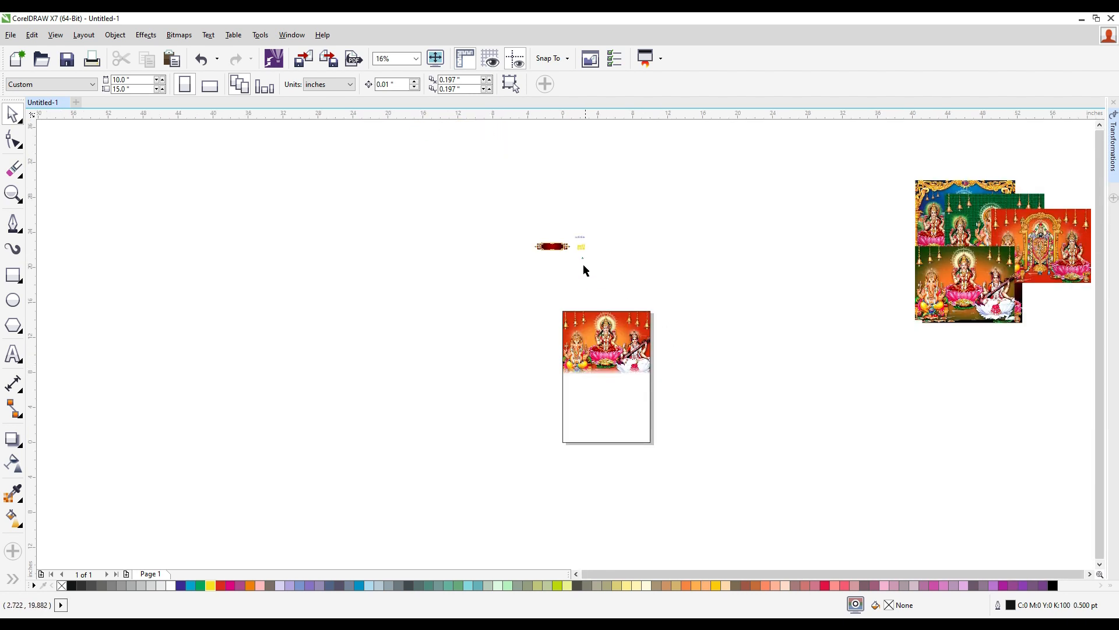
click(553, 236)
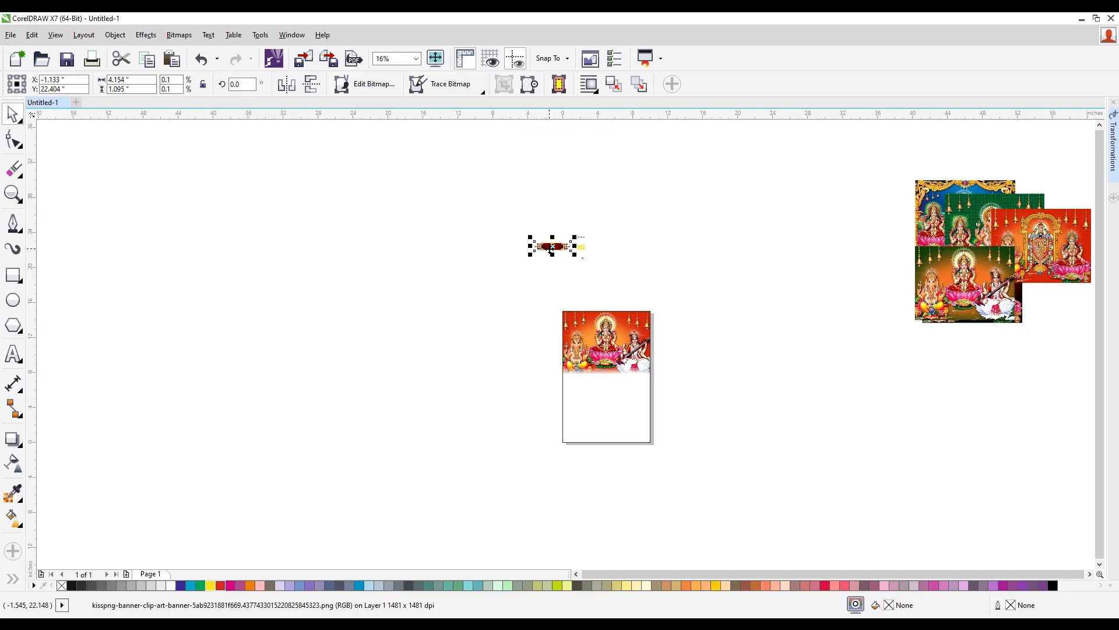
drag(552, 246, 605, 376)
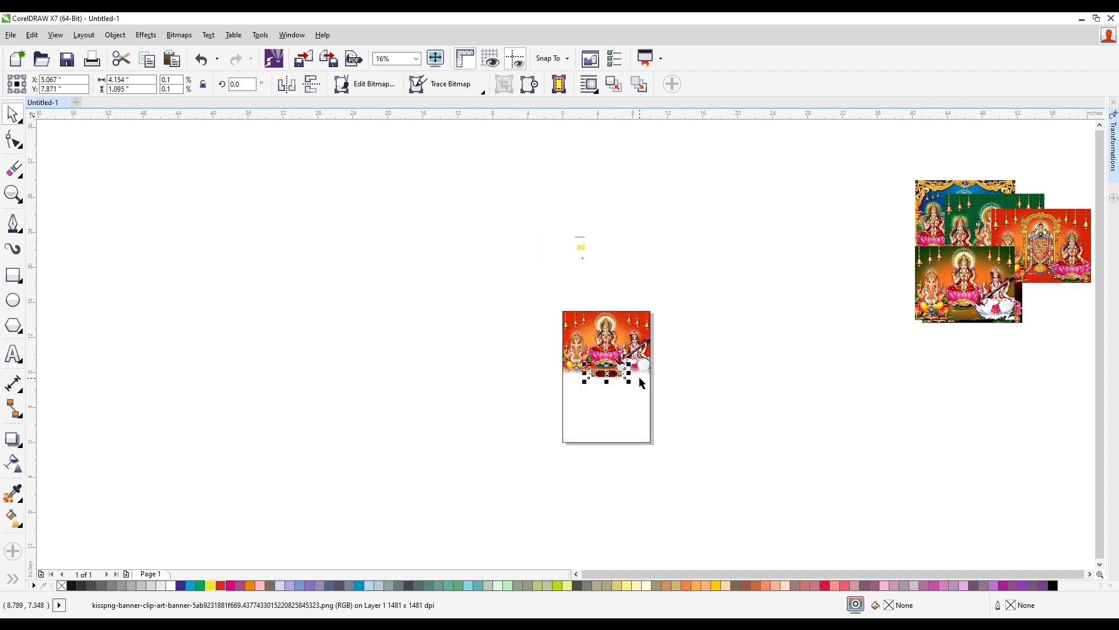
- Raise the banner slightly over the picture's faded lower edge and centre it horizontally on the page rectangle
scroll(637, 380, up, 5)
scroll(613, 278, down, 5)
shift+click(606, 241)
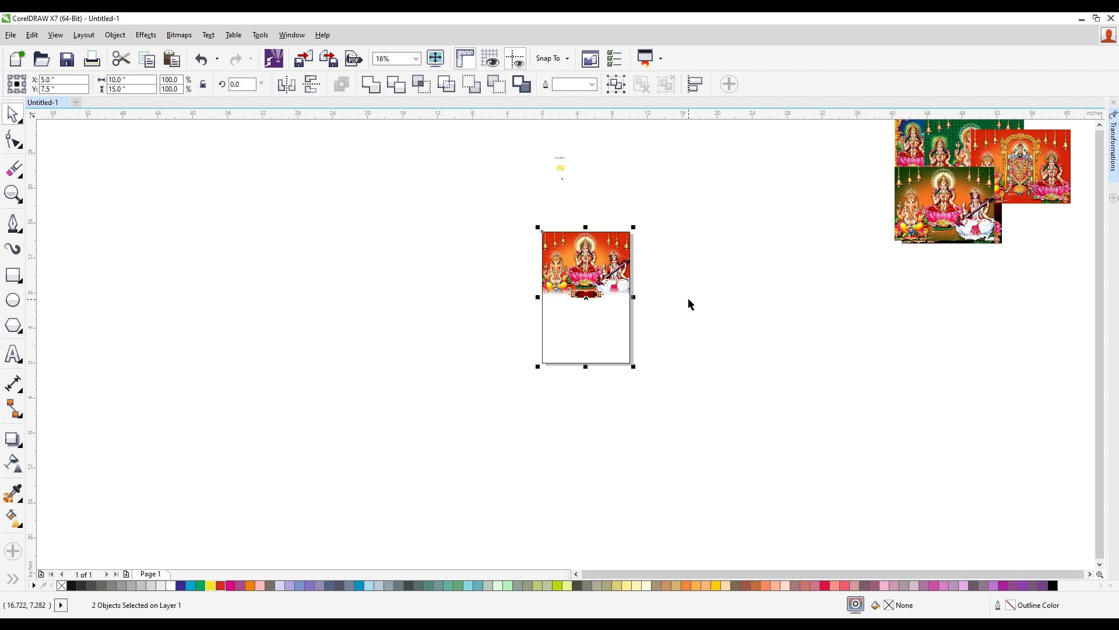
click(717, 285)
scroll(617, 285, up, 4)
drag(513, 327, 509, 307)
shift+click(625, 350)
shift+click(618, 204)
key(c)
click(755, 334)
scroll(554, 313, down, 1)
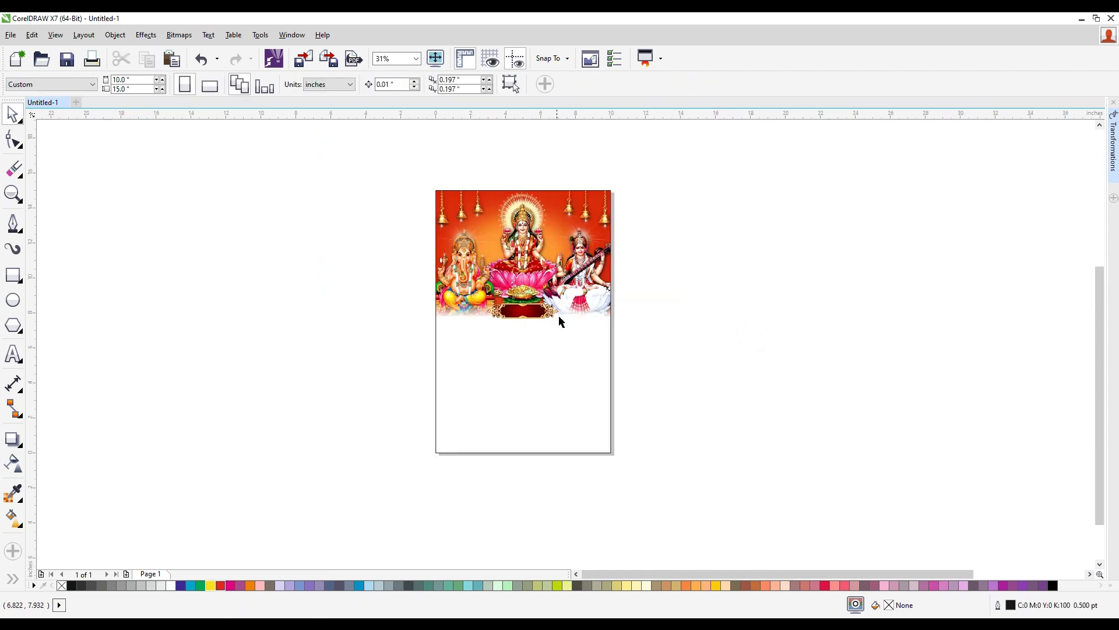
- Move the sample texts and the small blue emblem down beside the page's right edge
scroll(568, 234, down, 2)
scroll(579, 208, up, 1)
drag(461, 147, 574, 326)
scroll(572, 329, up, 1)
scroll(572, 328, up, 1)
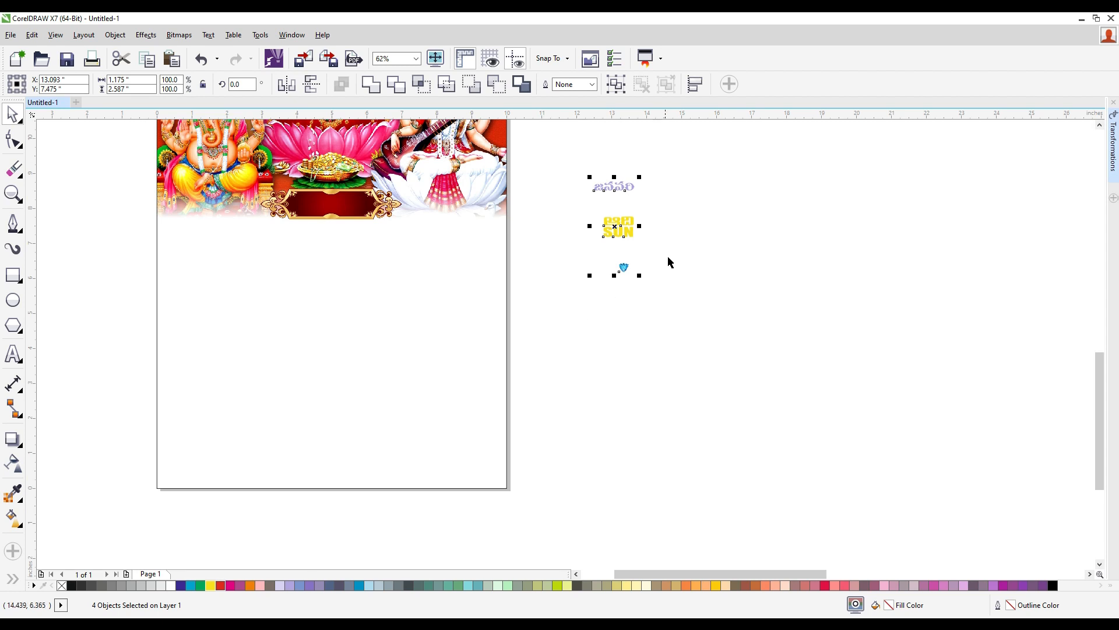
click(676, 242)
scroll(648, 254, down, 2)
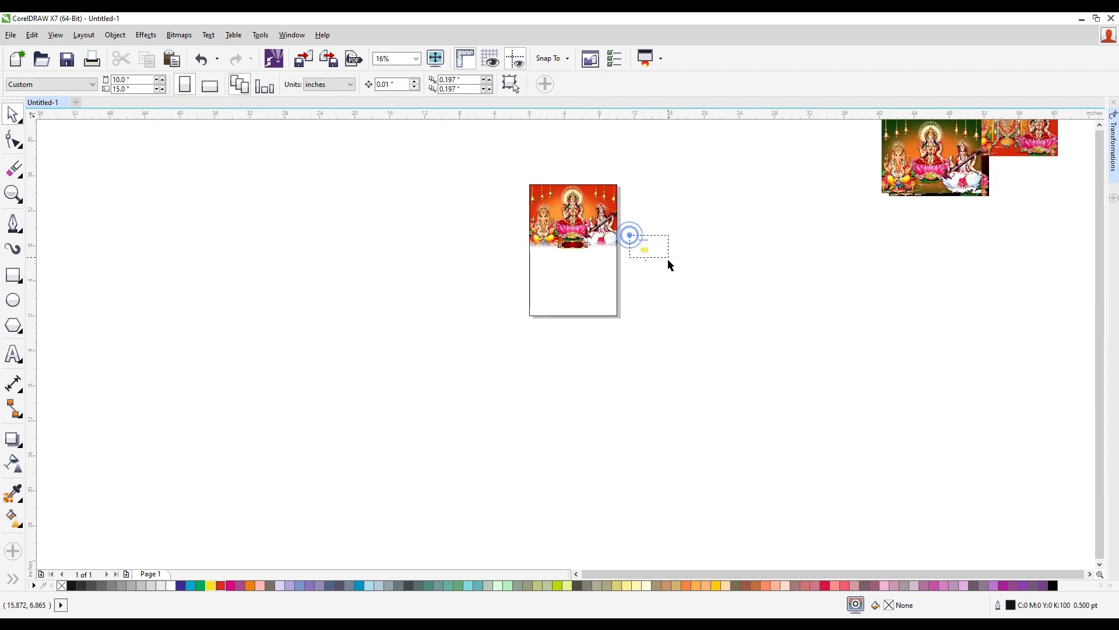
- Fill the sample month and weekday texts with the brownish grey C:0 M:20 Y:20 K:60
drag(630, 235, 670, 260)
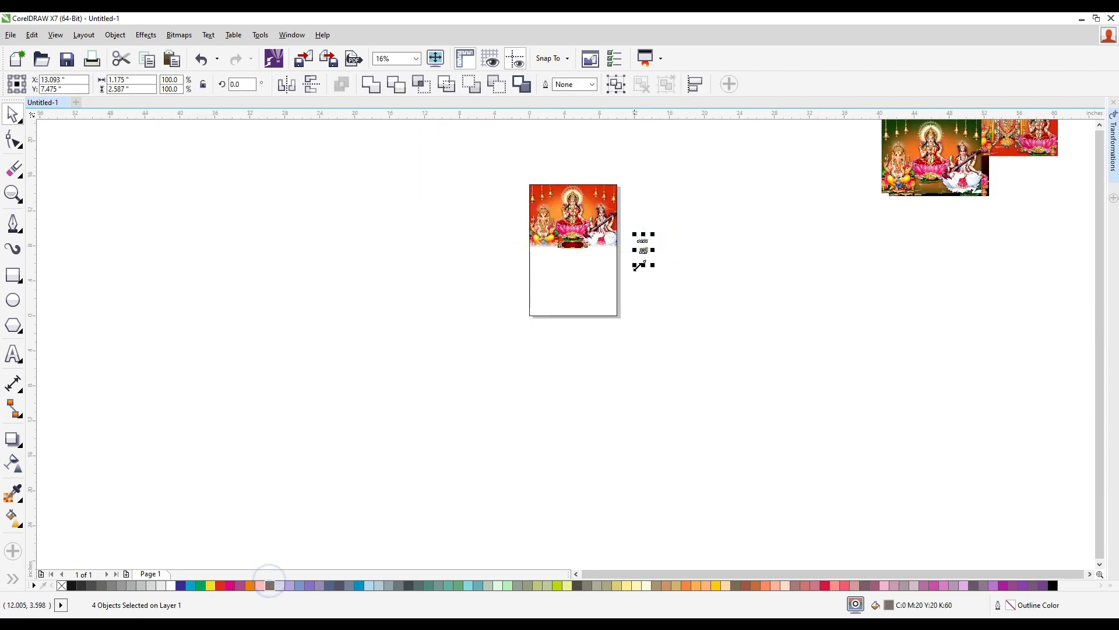
scroll(647, 291, up, 2)
click(671, 257)
scroll(593, 282, down, 3)
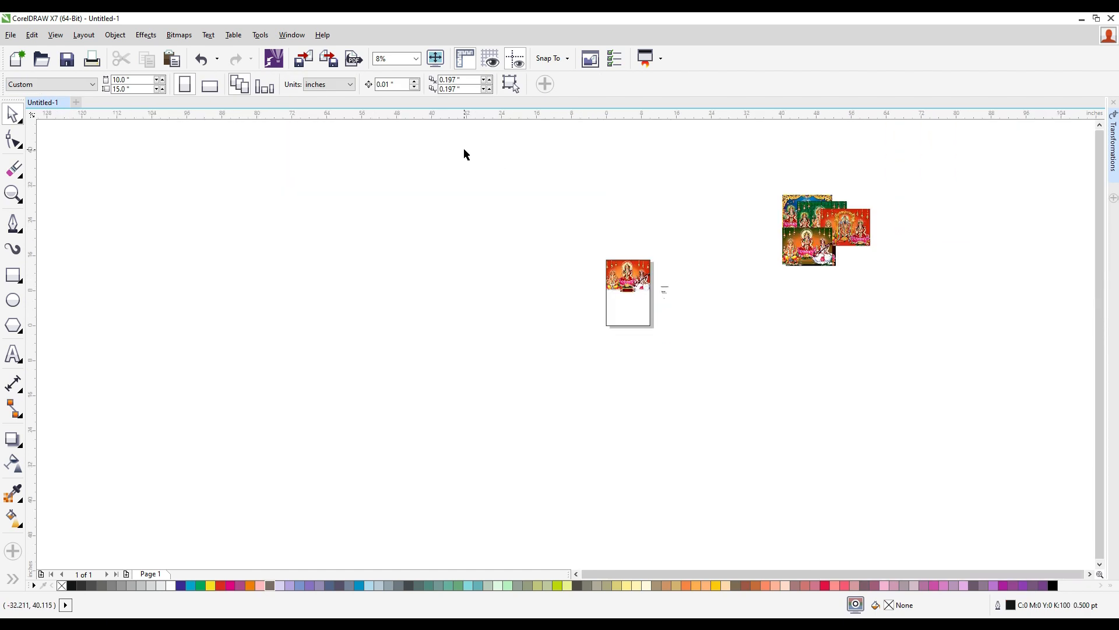
drag(465, 151, 655, 302)
click(707, 332)
scroll(667, 296, up, 2)
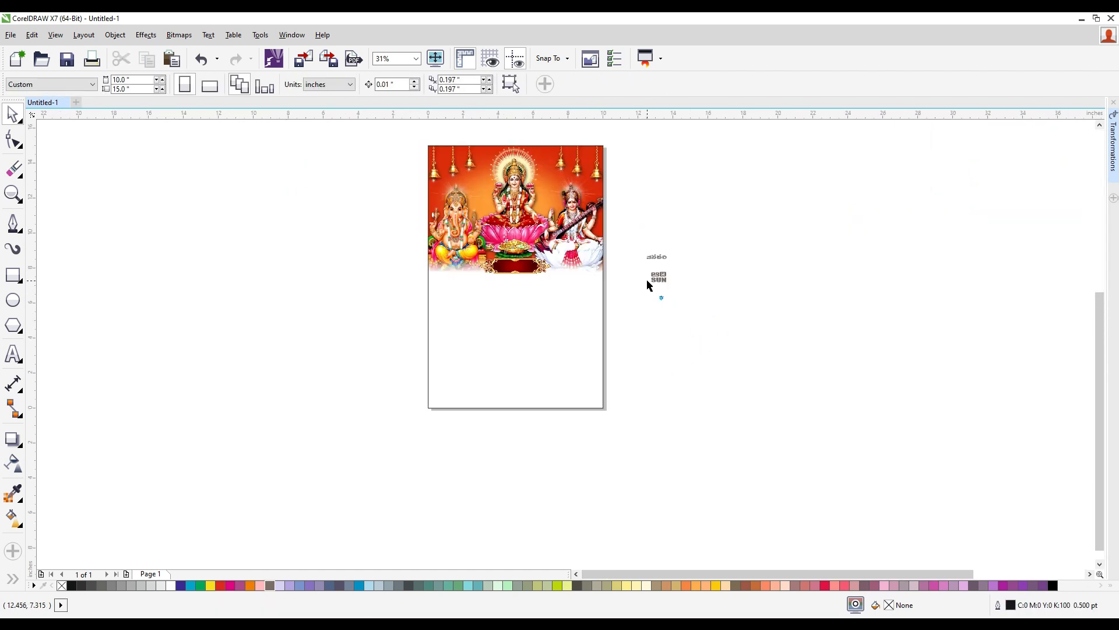
- Place a copy of the SUN text on the red banner and fill it yellow (C:0 M:0 Y:100 K:0)
scroll(648, 285, up, 2)
drag(675, 281, 399, 264)
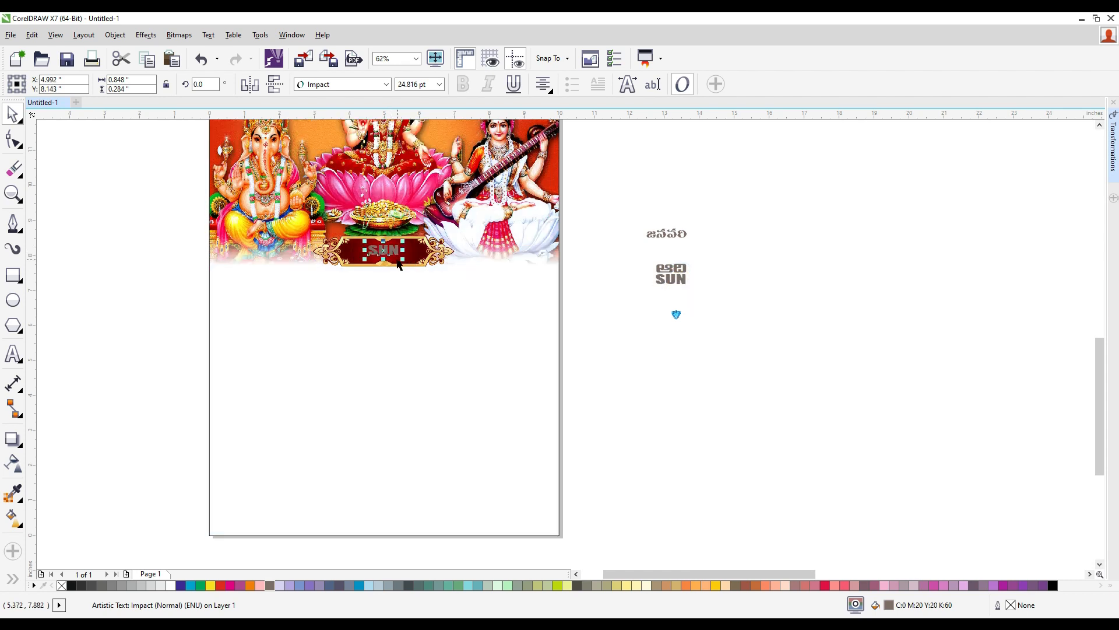
click(211, 585)
scroll(376, 265, up, 3)
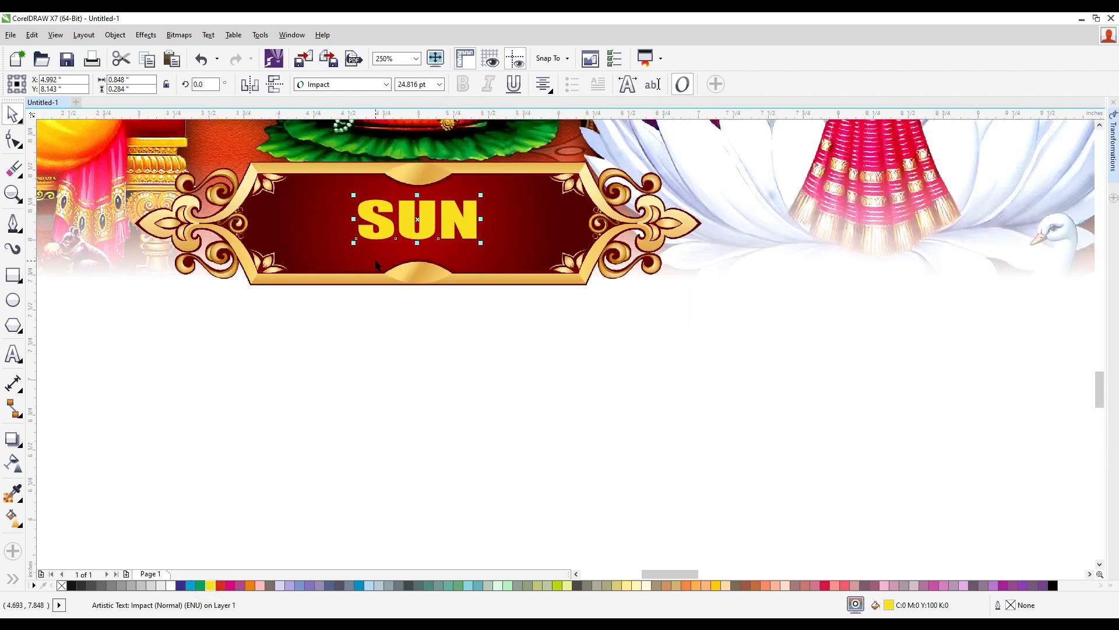
- Replace the SUN text on the banner with 2021
double_click(398, 222)
double_click(423, 208)
key(ctrl+a)
text(502)
key(BackSpace)
key(BackSpace)
key(BackSpace)
text(2021)
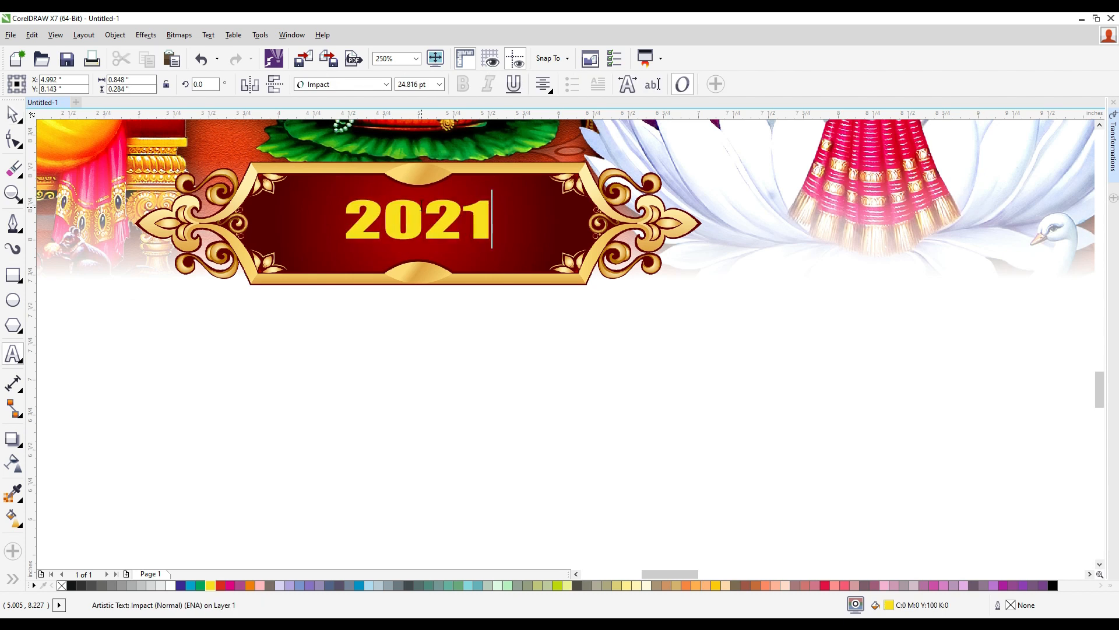
- Enlarge the 2021 text to about 43 pt and centre it vertically and horizontally on the banner
click(12, 114)
drag(495, 242, 464, 218)
drag(550, 258, 540, 254)
drag(519, 218, 524, 222)
shift+click(542, 158)
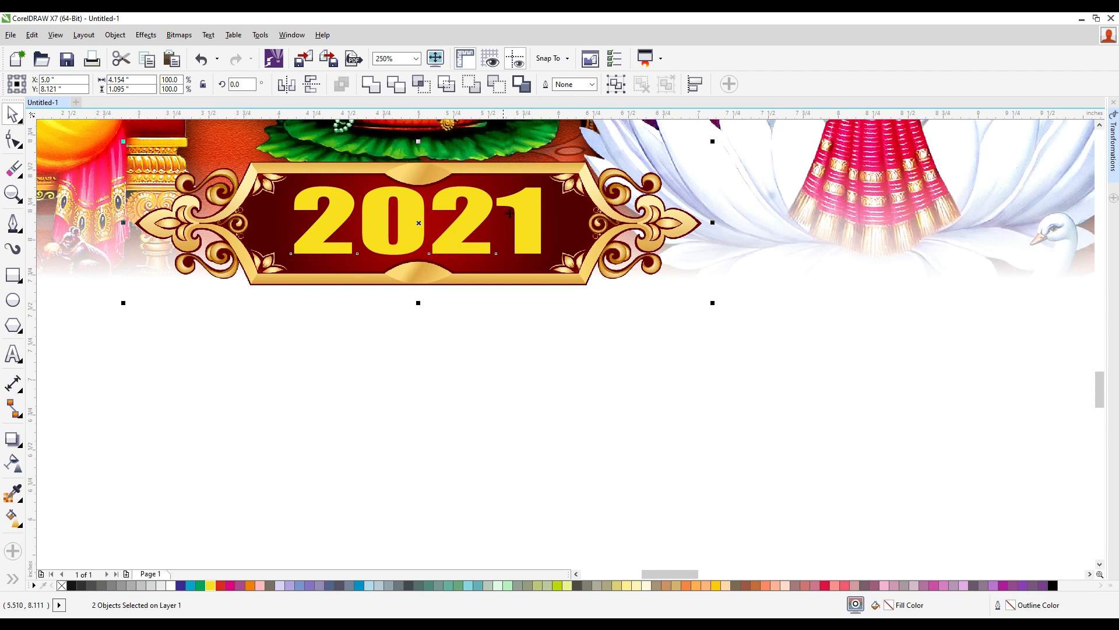
key(e)
key(c)
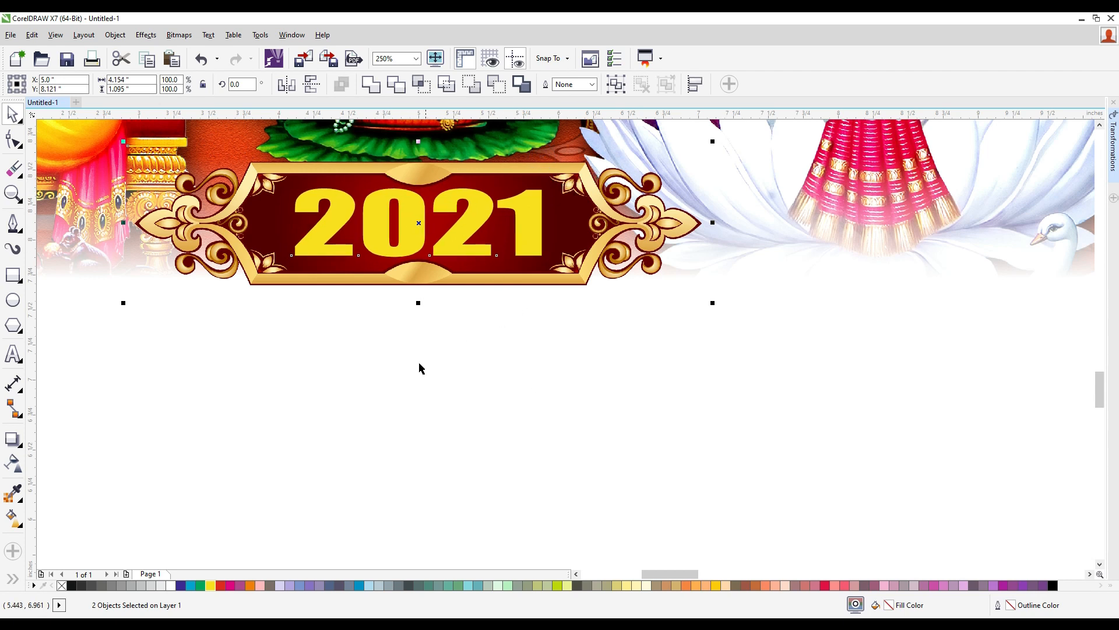
click(492, 372)
- Give the 2021 text a shadow using a black duplicate one level behind, offset 0.01 inch right and 0.02 inch down
scroll(484, 256, up, 2)
click(516, 210)
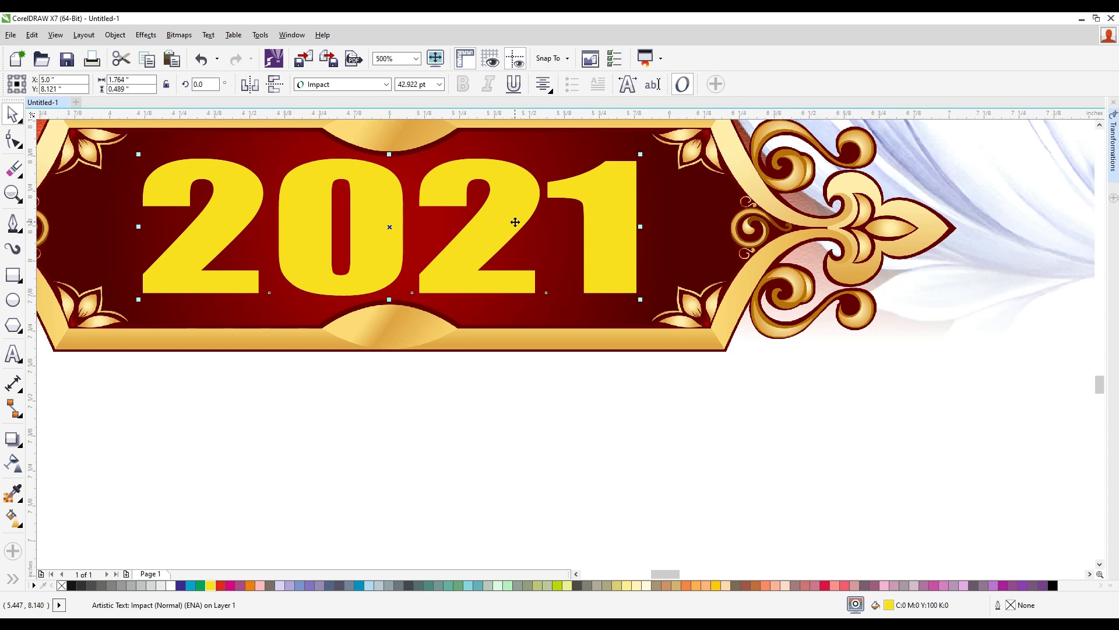
drag(510, 190, 546, 229)
key(ctrl+z)
click(71, 584)
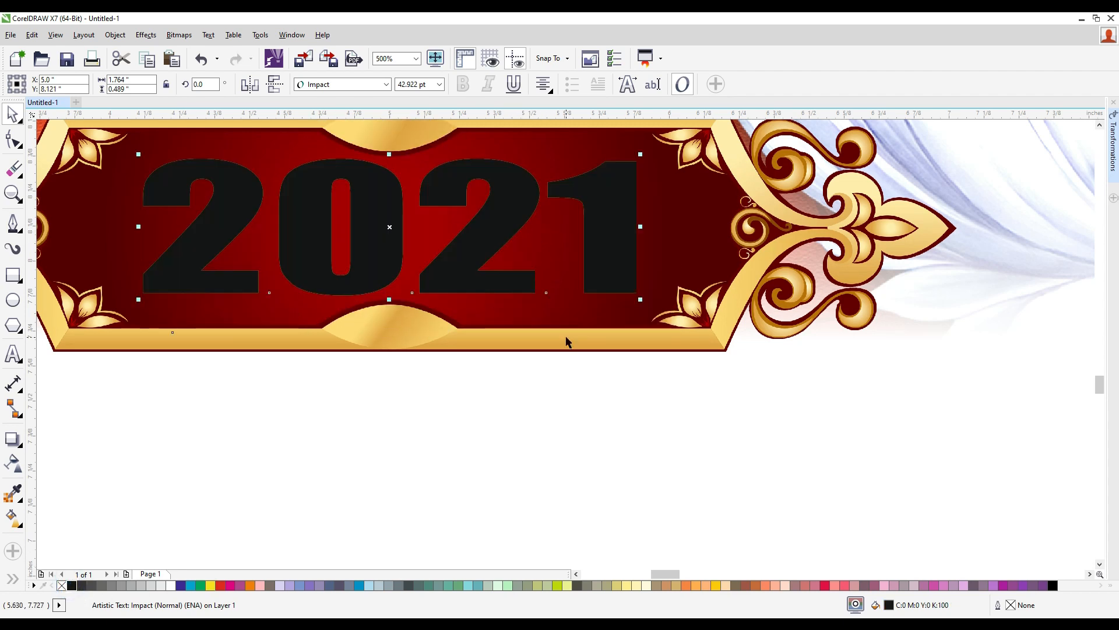
key(ctrl+Page_Down)
key(Right)
key(Down)
key(Down)
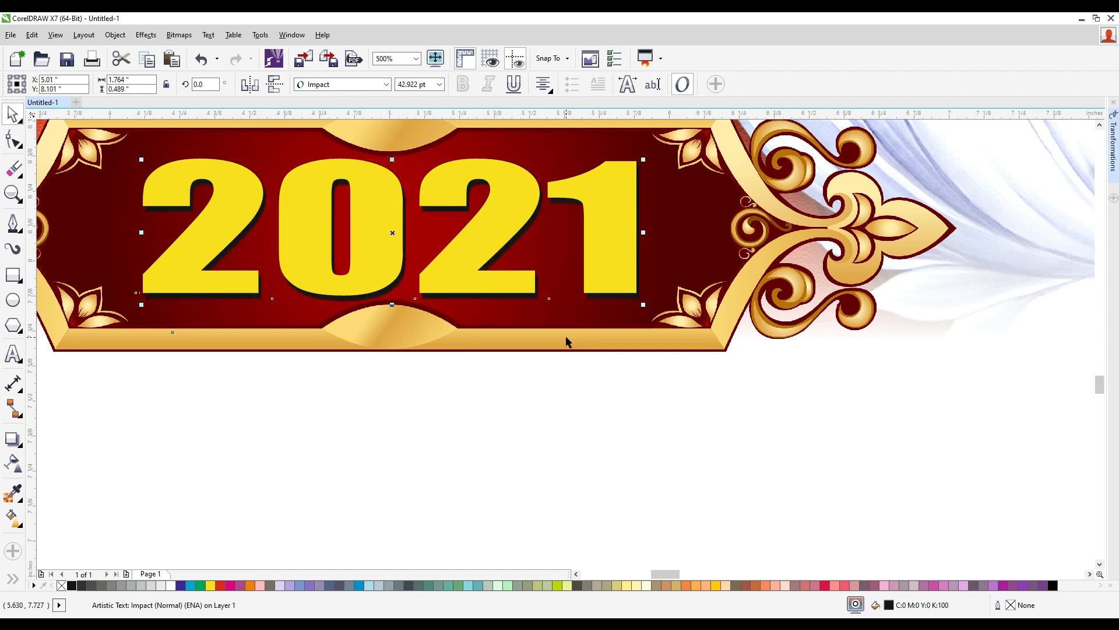
- Group the 2021 text, its shadow and the ornamental banner behind them
scroll(557, 362, down, 1)
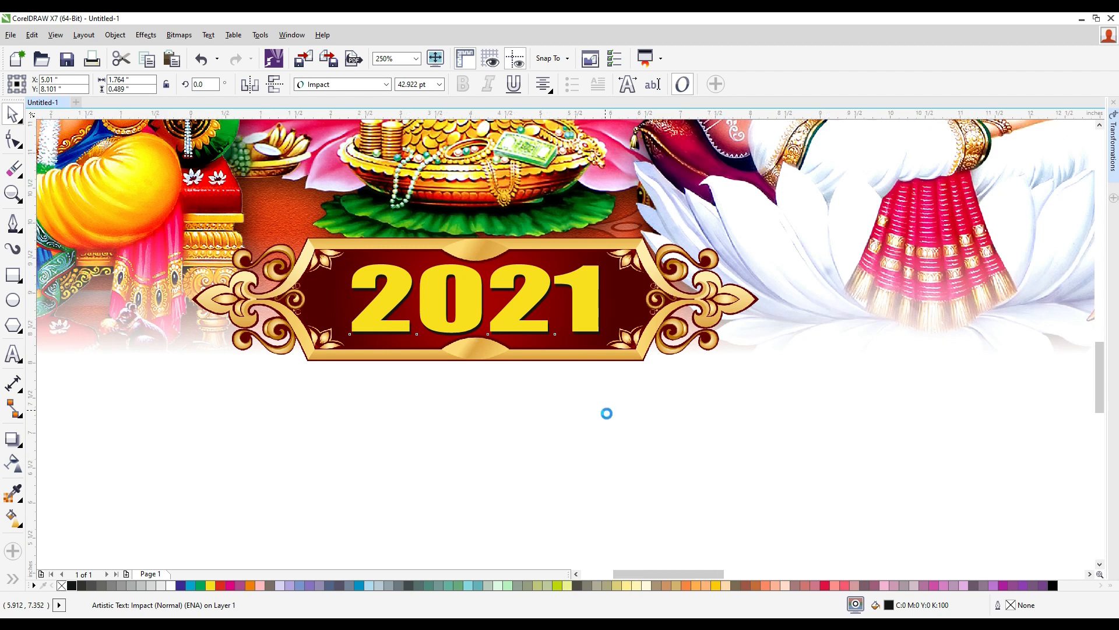
scroll(604, 413, down, 2)
drag(772, 453, 448, 363)
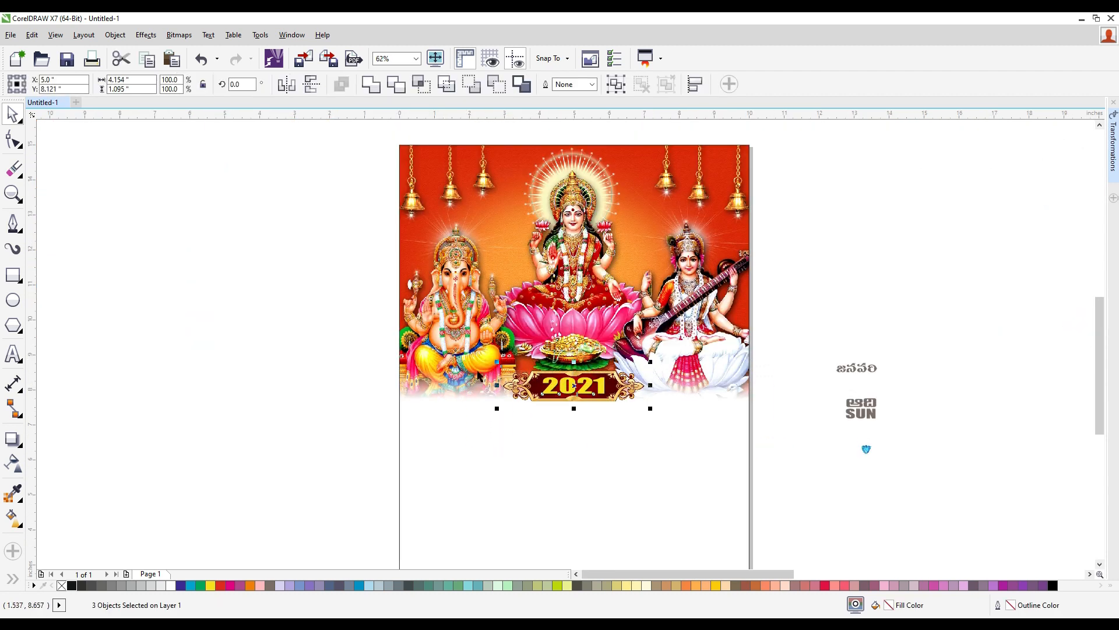
key(ctrl+g)
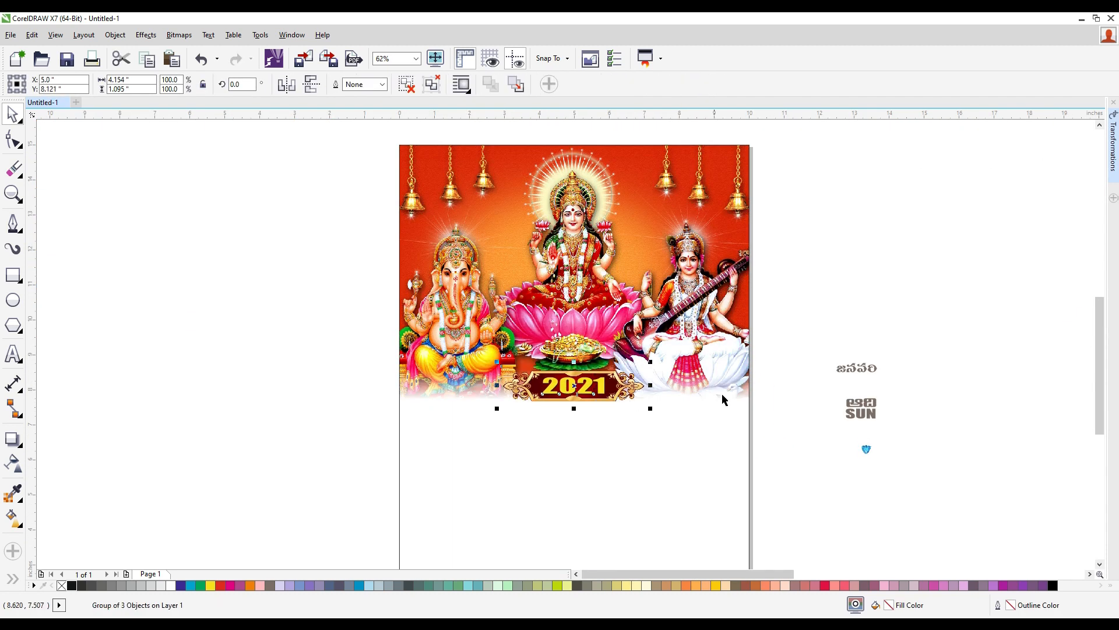
scroll(780, 371, down, 2)
scroll(786, 379, up, 2)
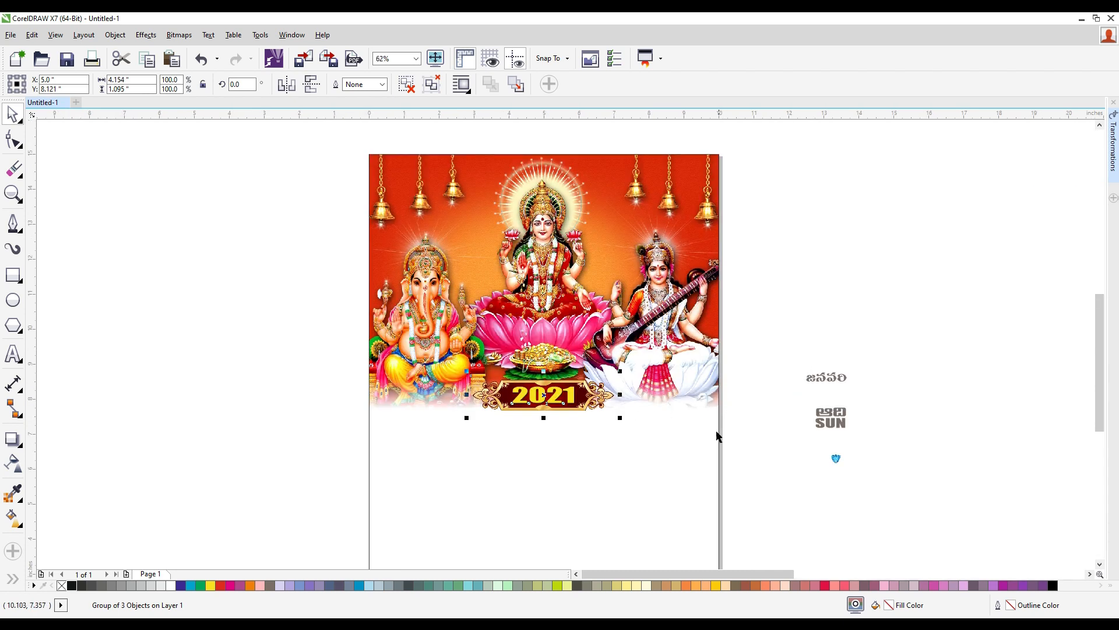
click(844, 272)
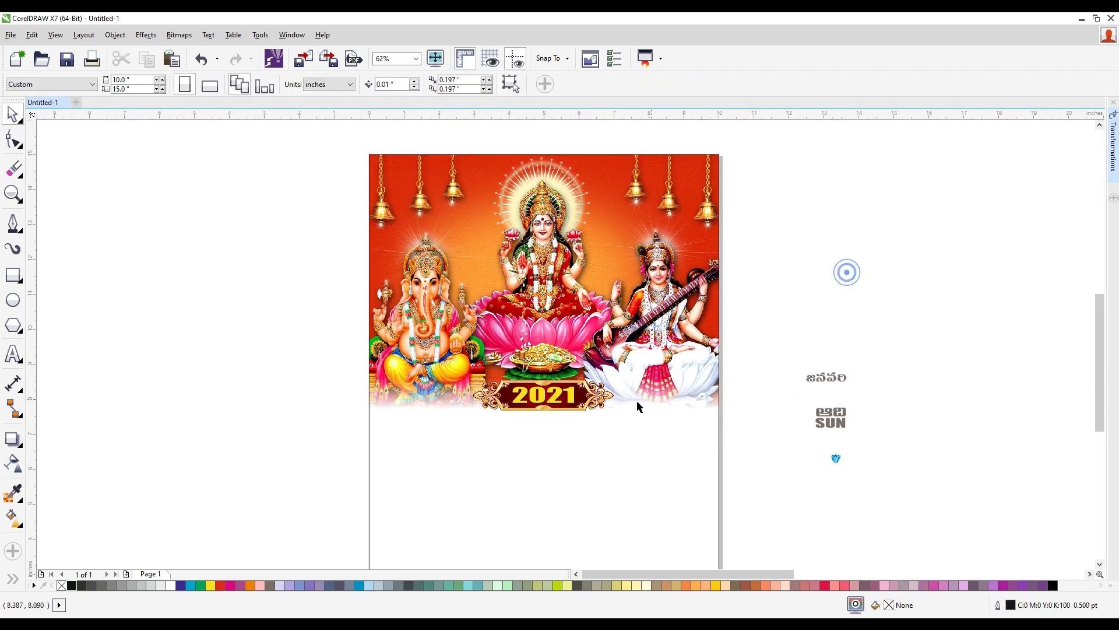
- Copy the empty ornamental banner to below the Ganesha figure and scale the copy down to about 2.33 by 0.61 inches
scroll(589, 422, up, 2)
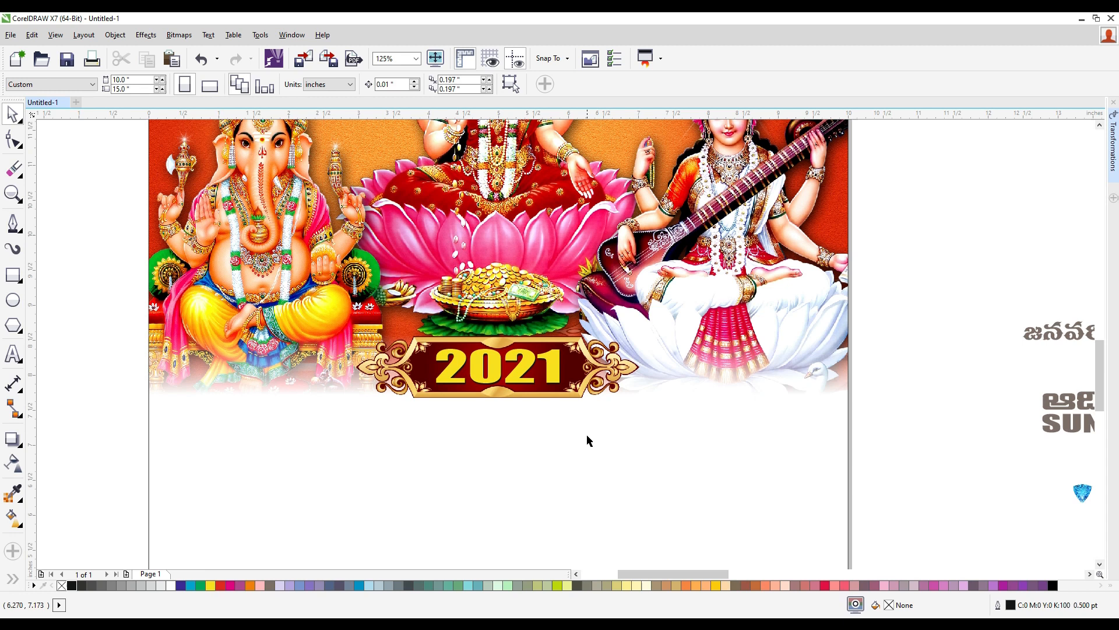
scroll(588, 436, down, 2)
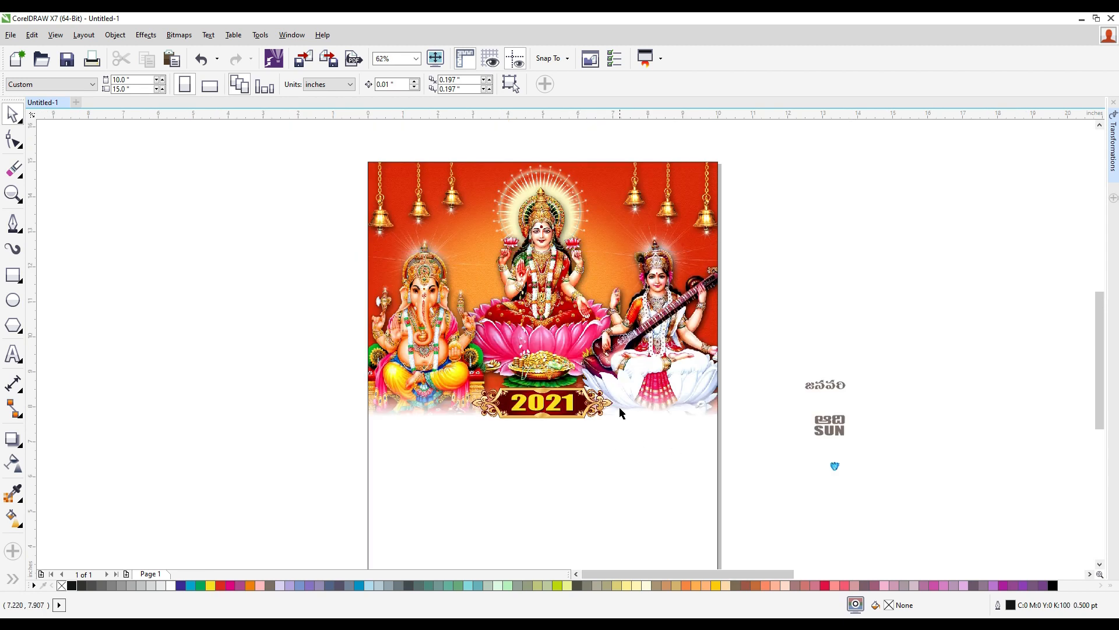
scroll(586, 420, up, 2)
drag(603, 388, 273, 430)
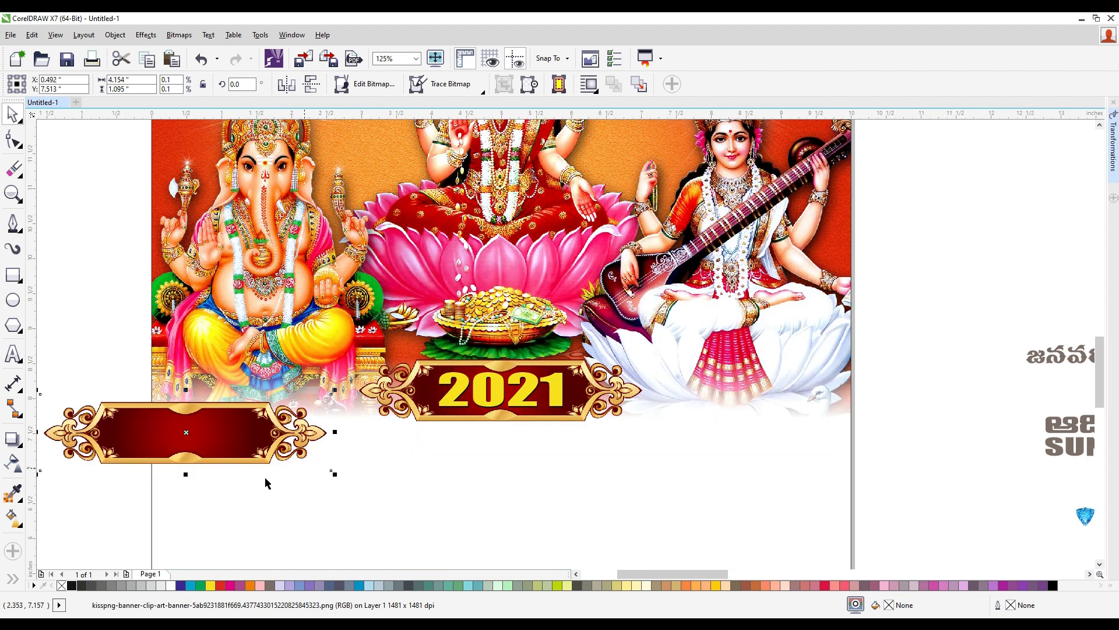
drag(334, 474, 353, 460)
- Place the జనవరి text in the middle of the small banner and fill it white (C:0 M:0 Y:0 K:0)
drag(1060, 366, 260, 434)
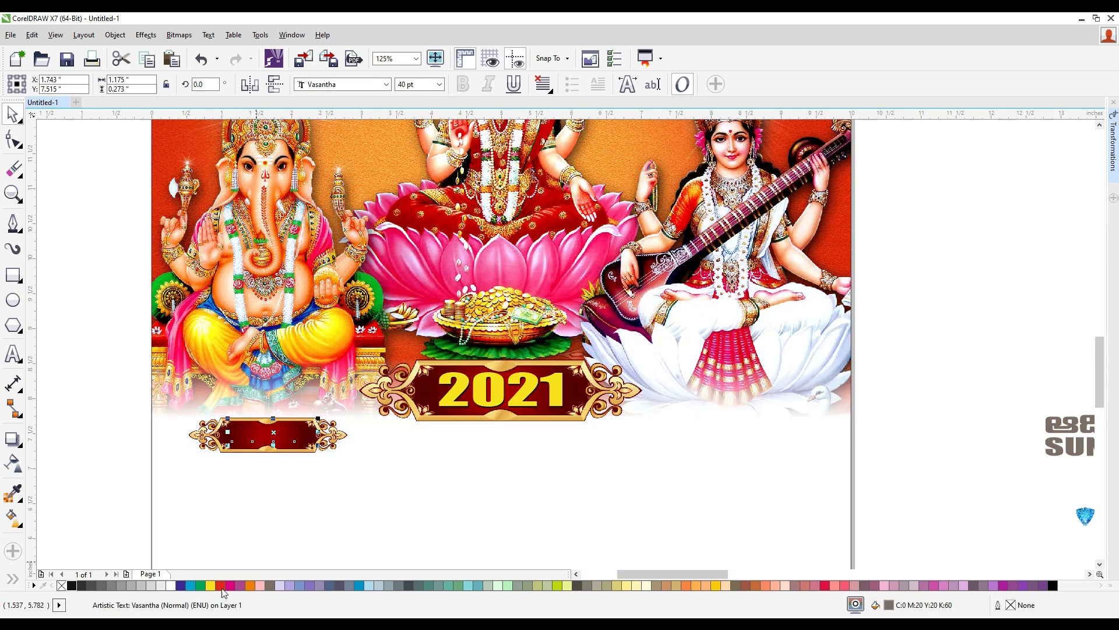
click(170, 585)
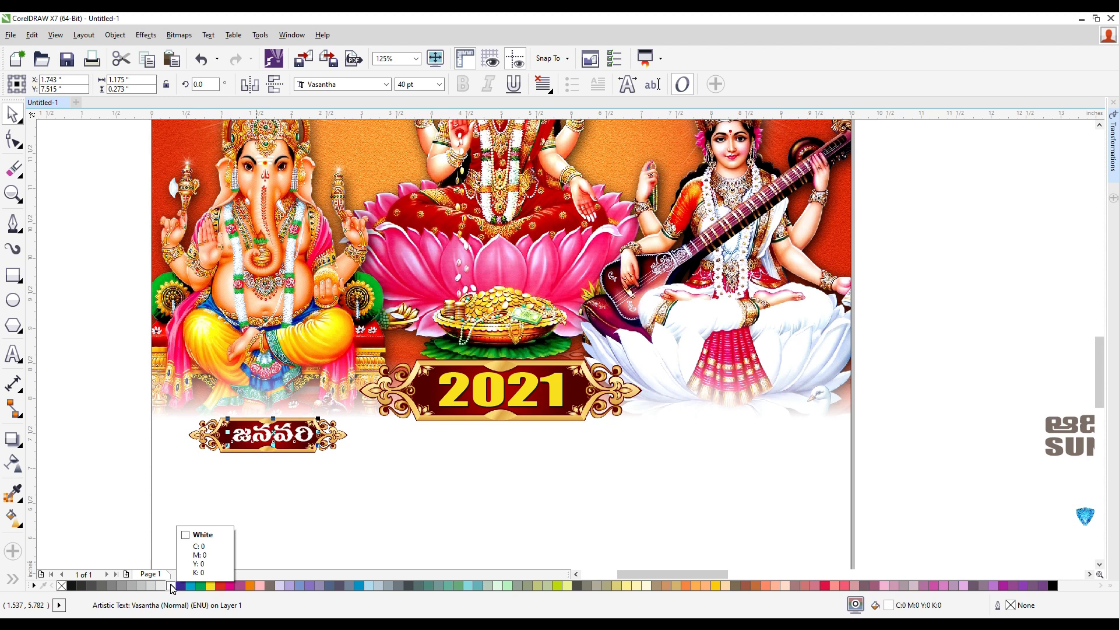
scroll(340, 403, up, 1)
drag(292, 482, 265, 474)
- Group the జనవరి text with its small banner and move the group up beside the 2021 banner
shift+click(280, 444)
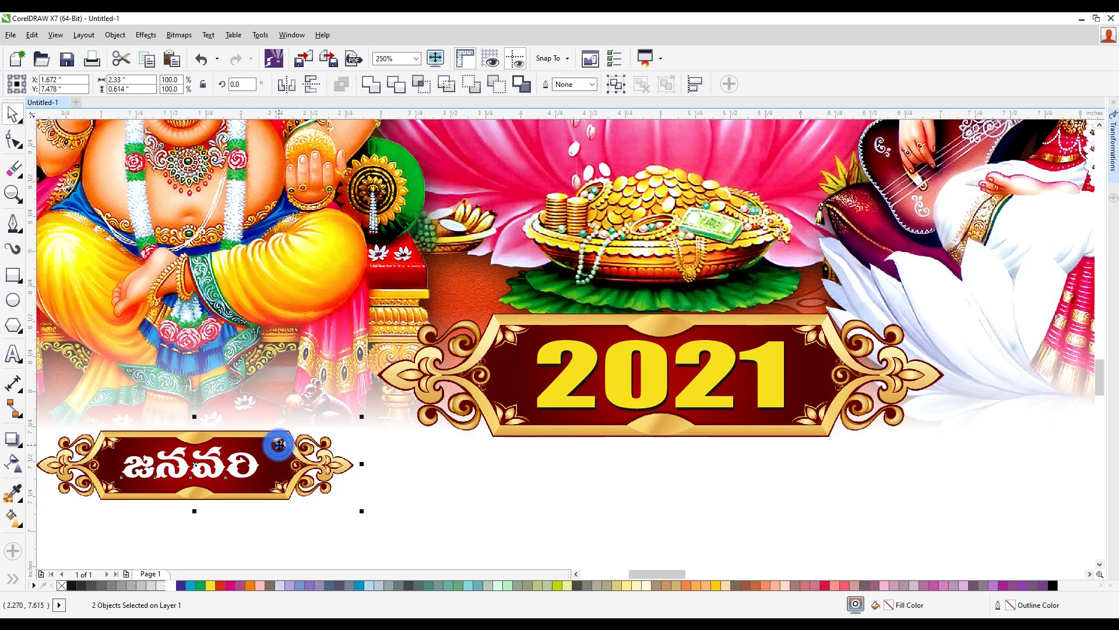
scroll(366, 488, down, 1)
drag(117, 418, 343, 510)
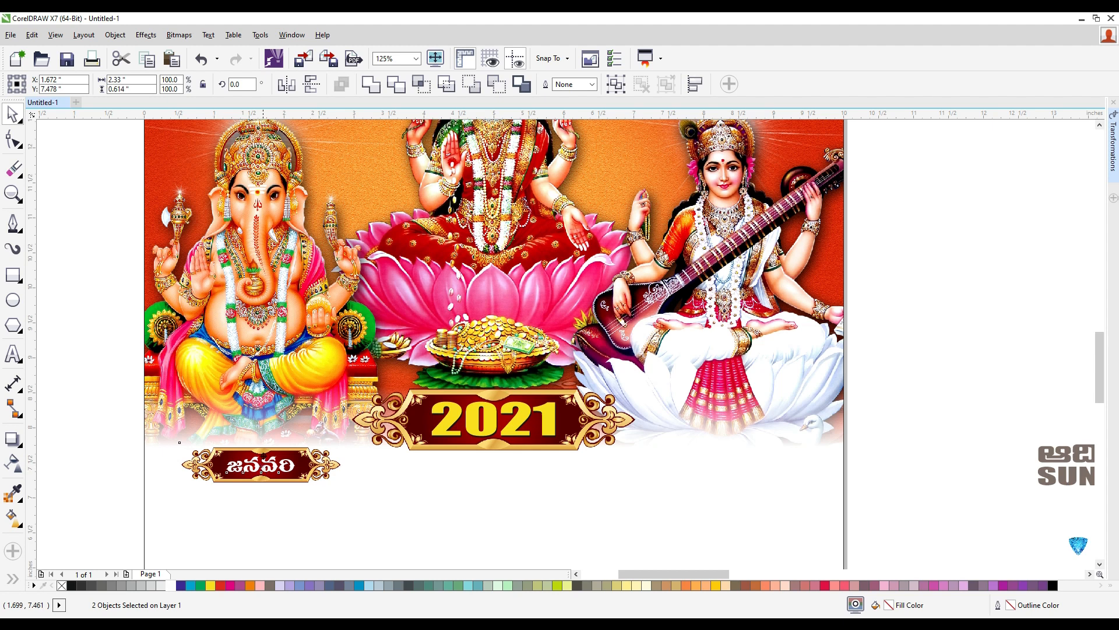
key(ctrl+g)
scroll(279, 483, down, 2)
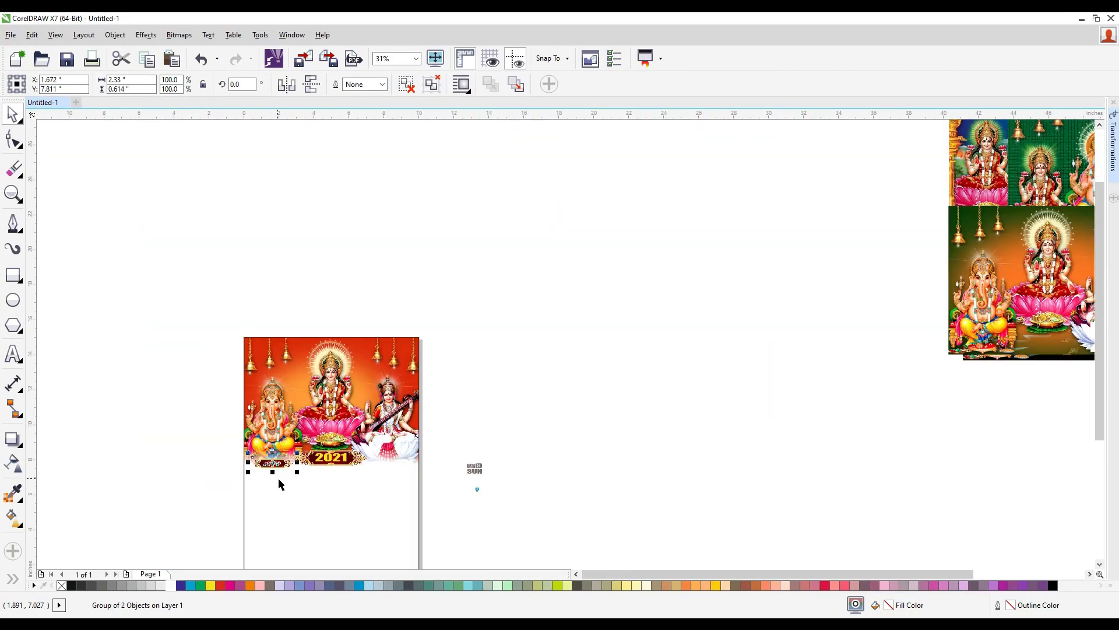
scroll(259, 505, up, 1)
click(751, 516)
- Duplicate the small banner without its జనవరి text onto the blank area below the original
drag(1099, 319, 1098, 345)
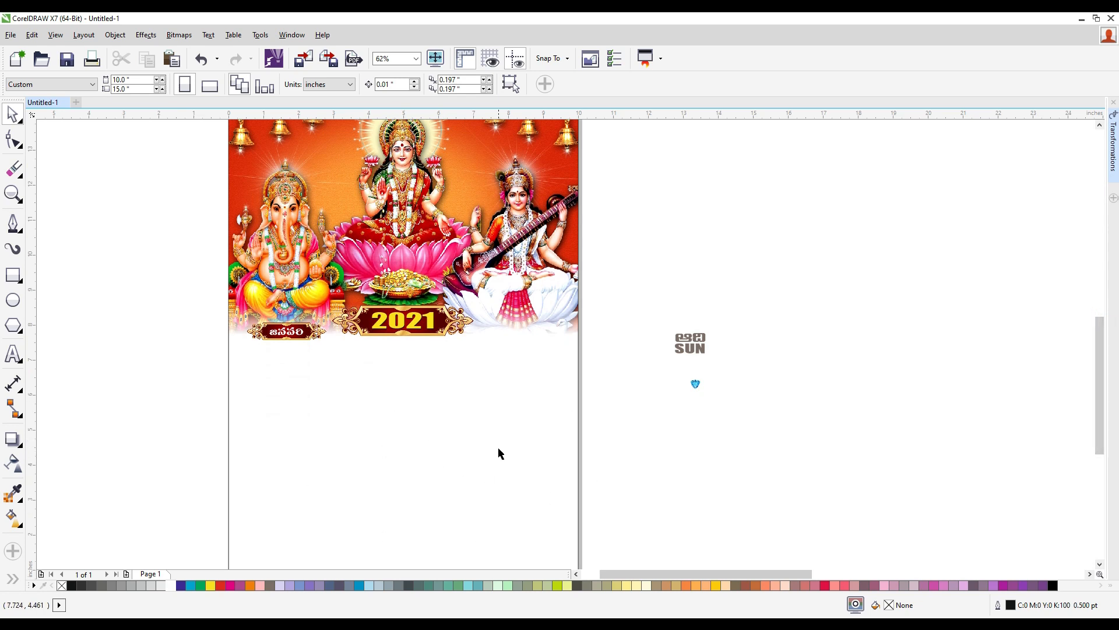
drag(1096, 339, 1096, 362)
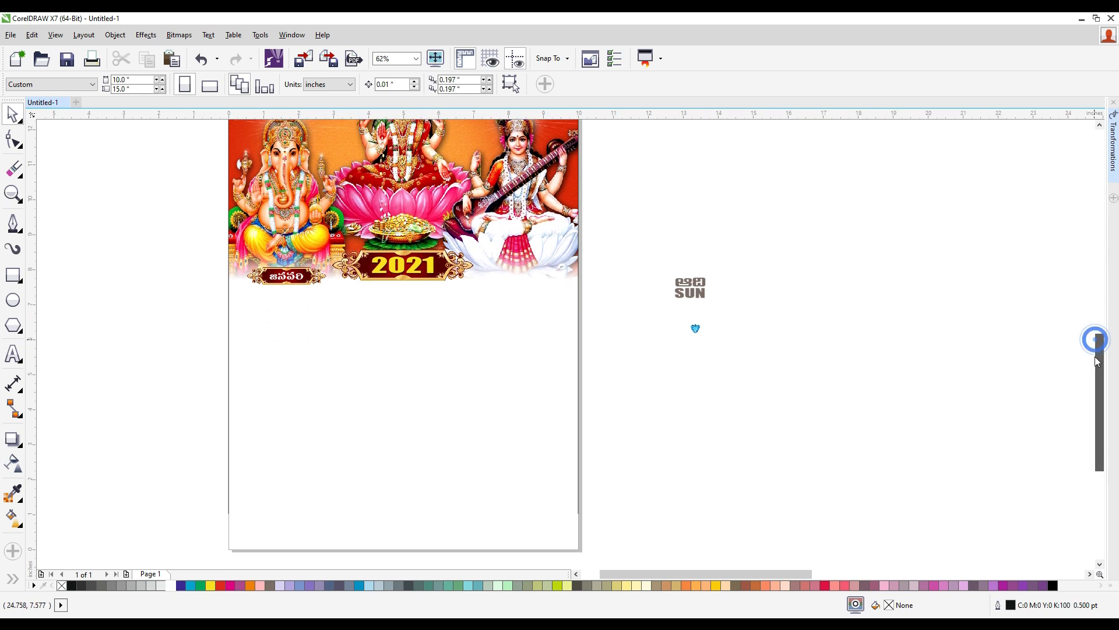
click(309, 254)
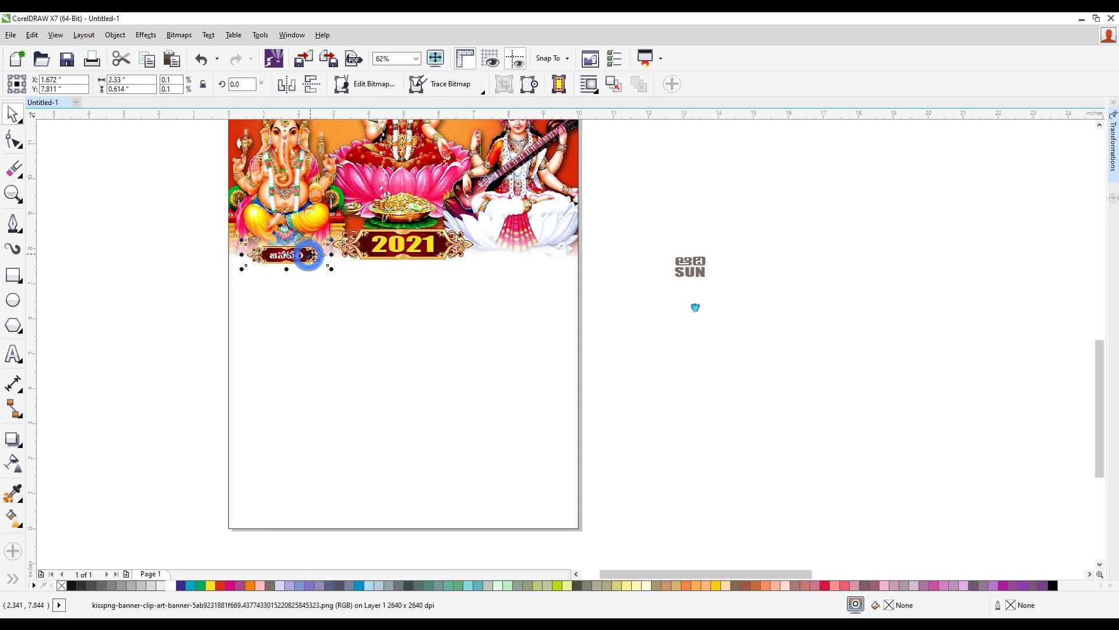
drag(316, 270, 348, 330)
key(ctrl+a)
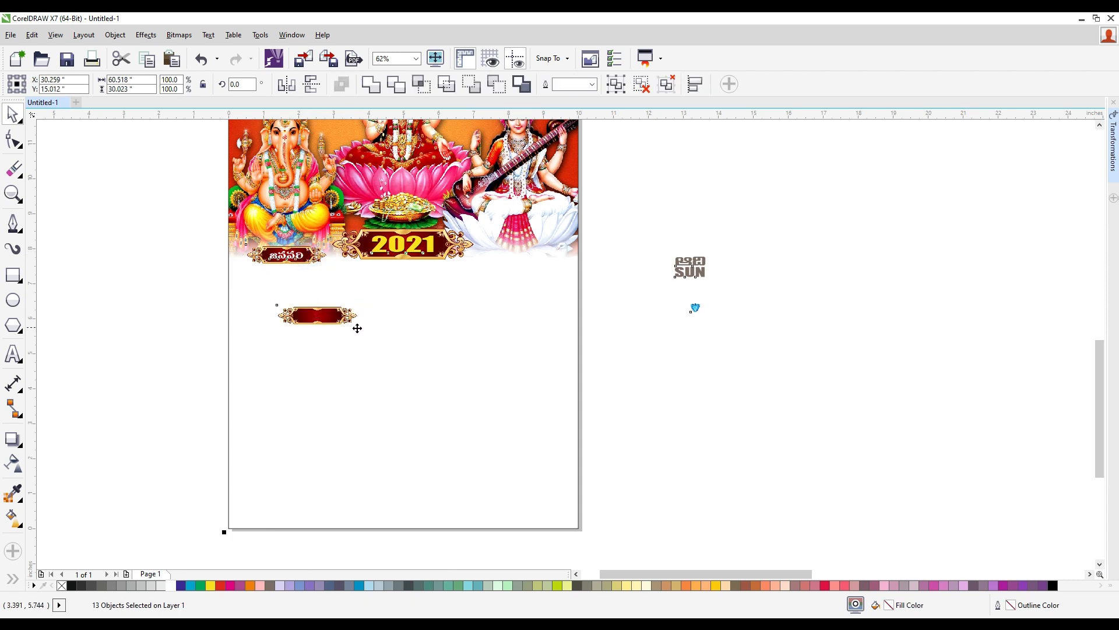
click(149, 305)
click(342, 312)
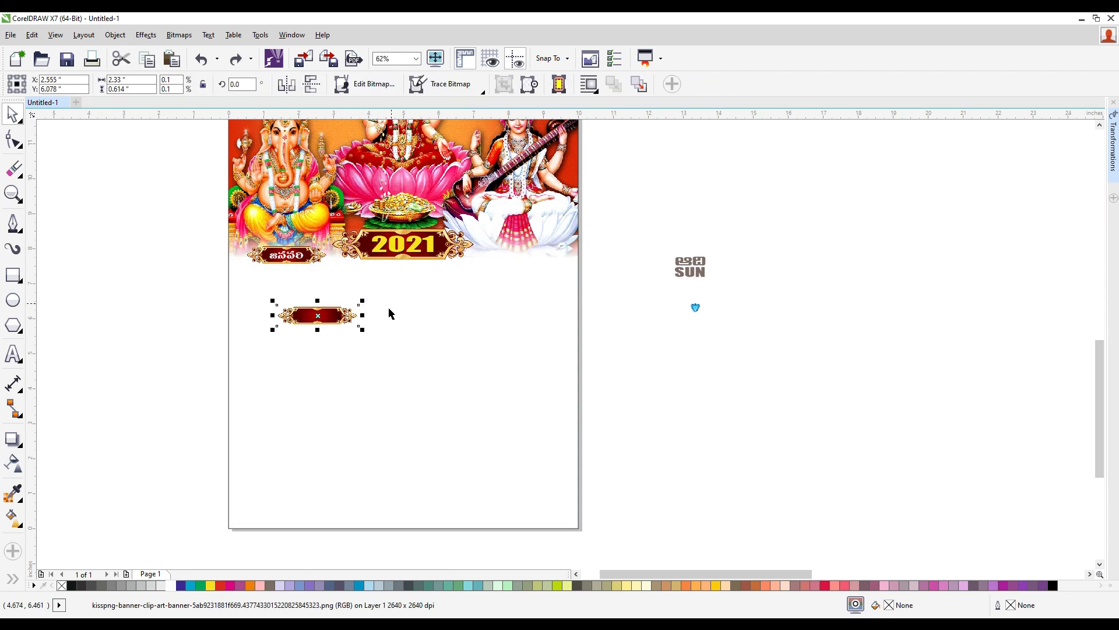
- Move the empty banner copy below the 2021 banner and centre it horizontally on the page background
drag(339, 315, 417, 284)
shift+click(507, 260)
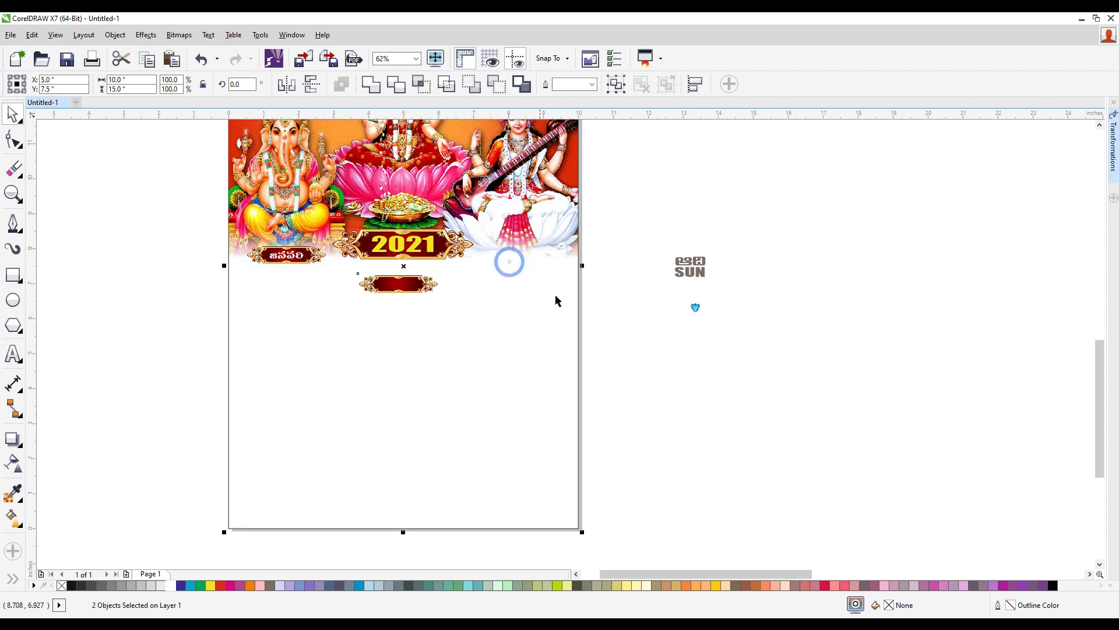
key(c)
click(655, 358)
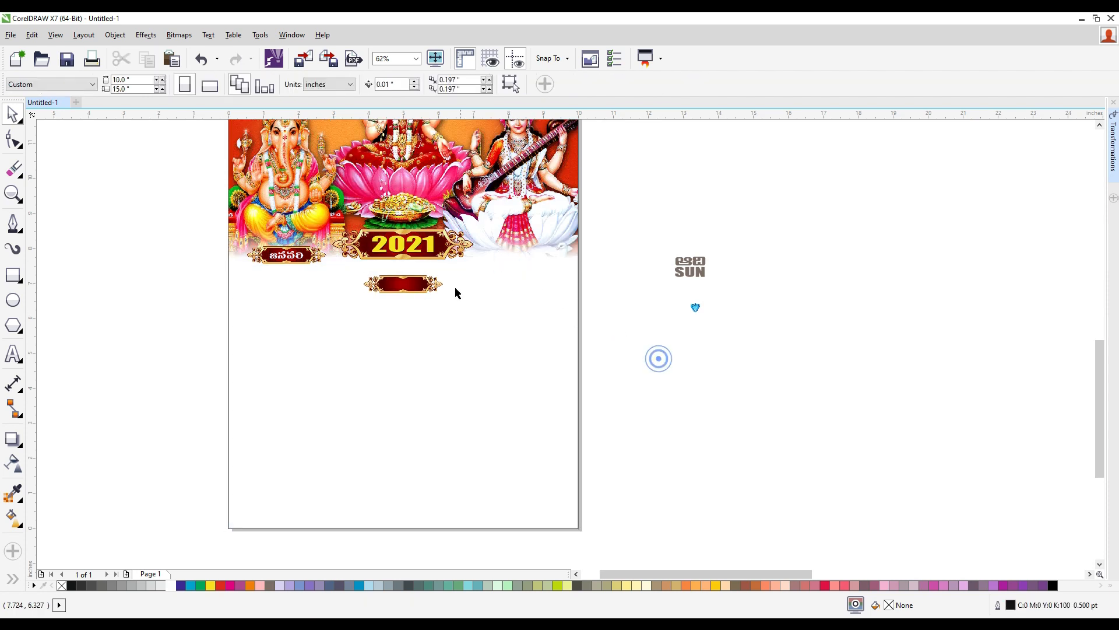
- Try aligning the empty banner to the page background's right, left, bottom and top edges and to its bottom centre
click(420, 288)
shift+click(535, 271)
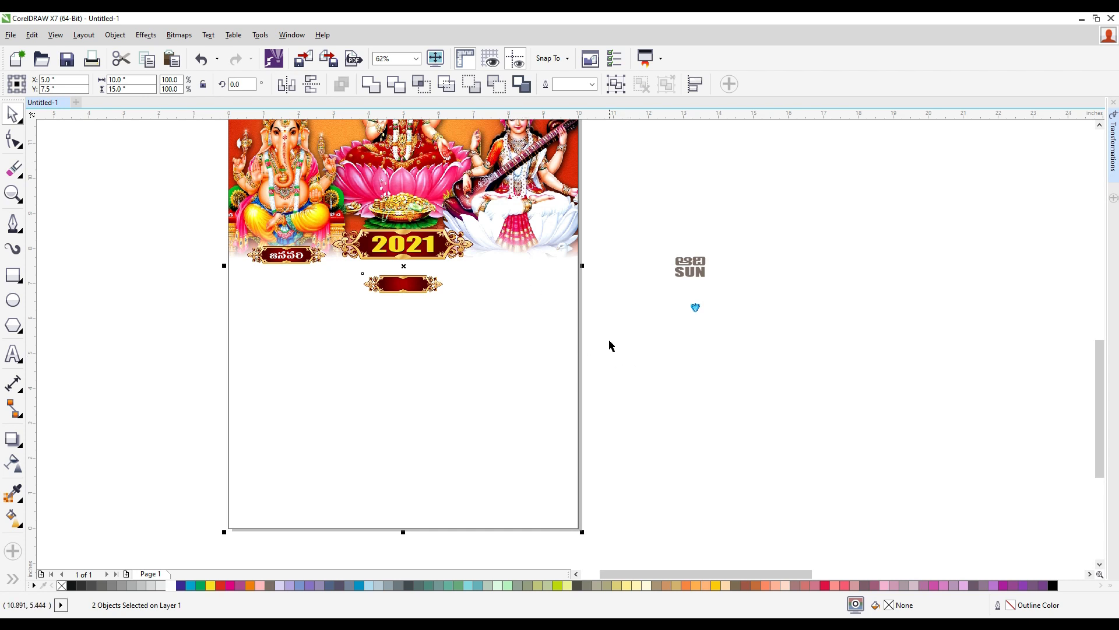
key(r)
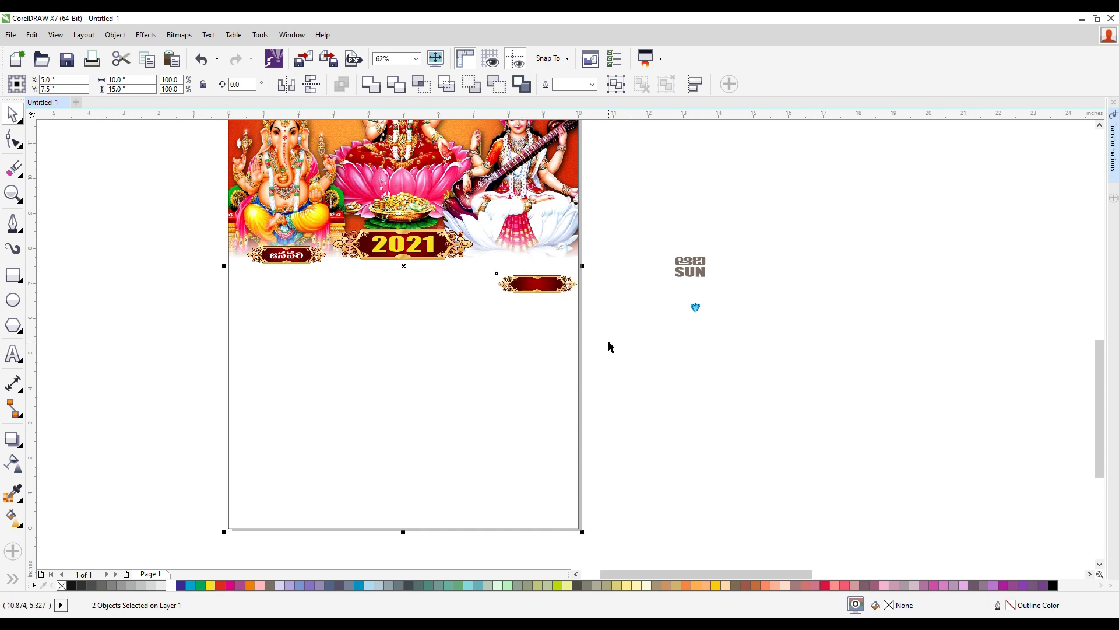
key(l)
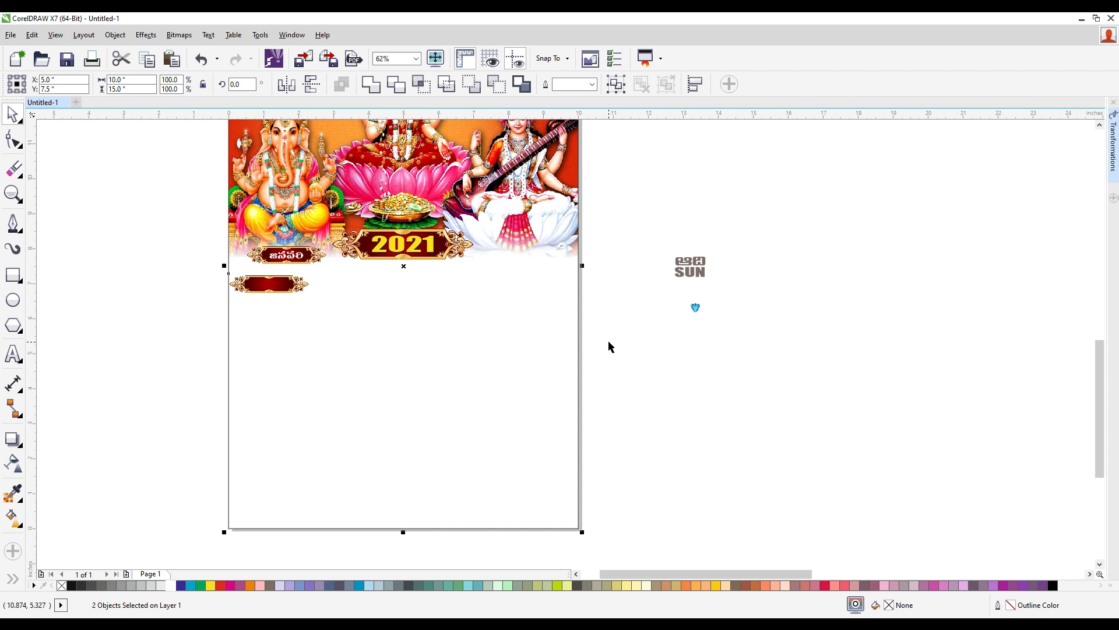
key(b)
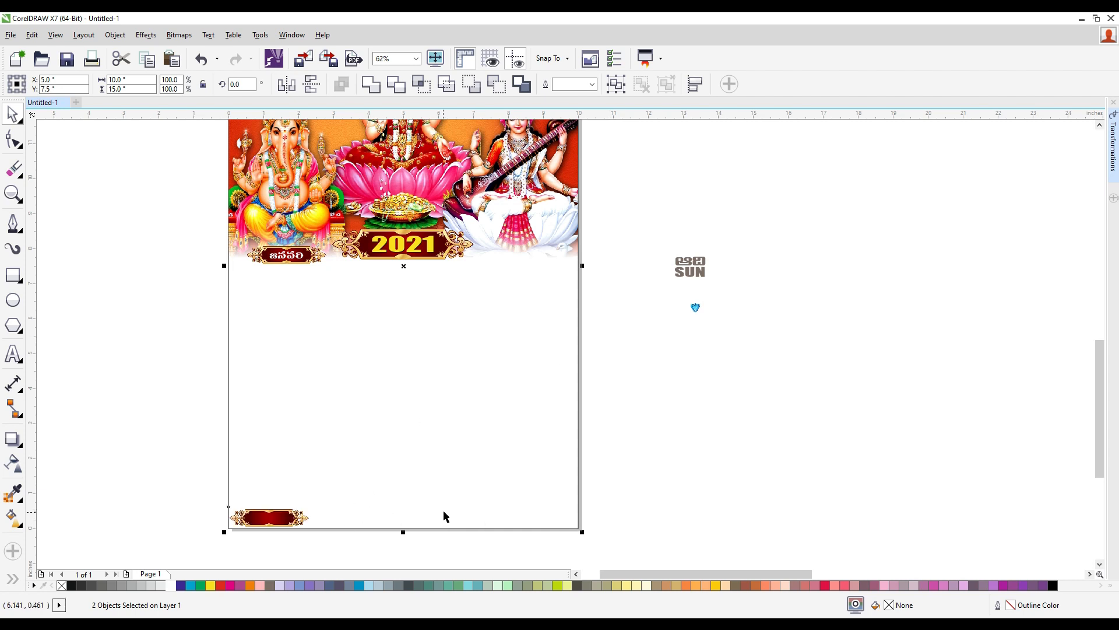
key(t)
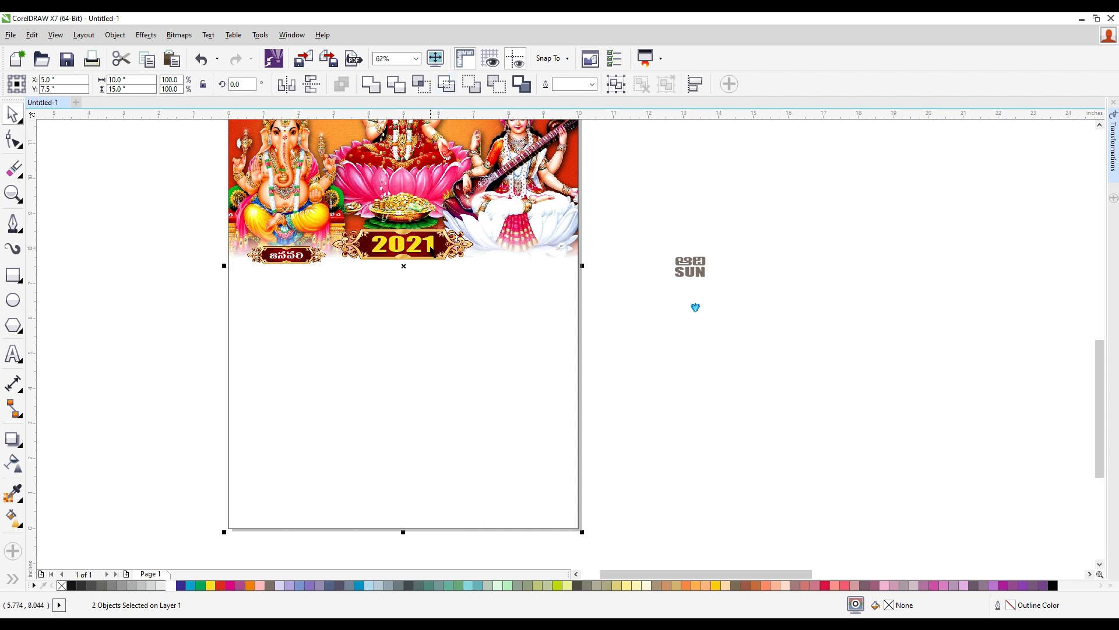
key(b)
key(c)
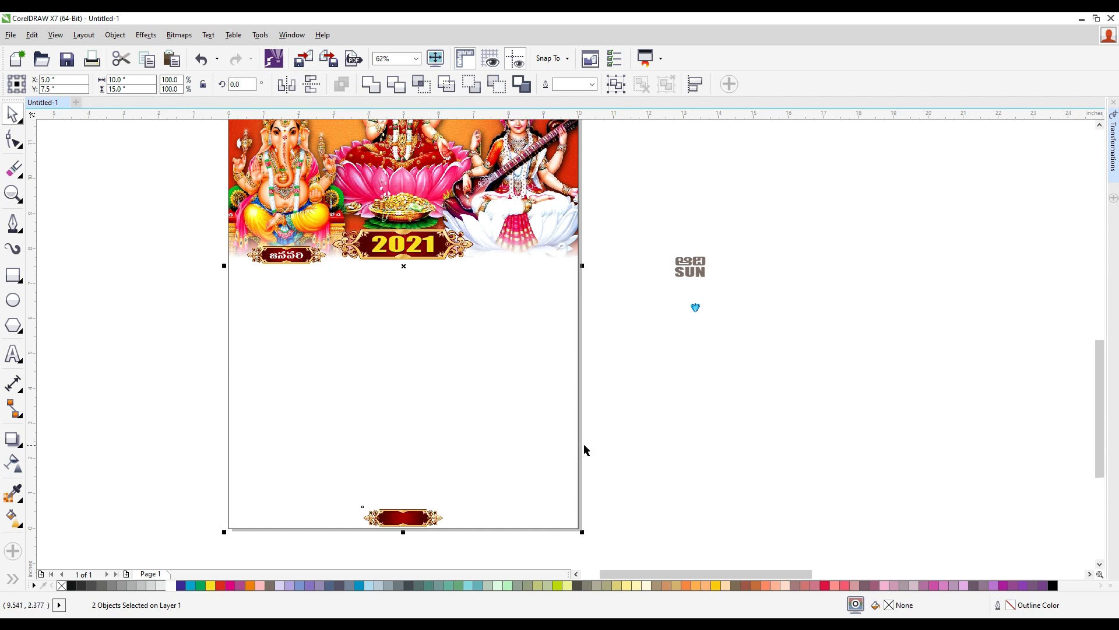
- Move the empty banner back up beneath the 2021 banner and centre it horizontally on the page background
drag(409, 518, 415, 277)
shift+click(571, 222)
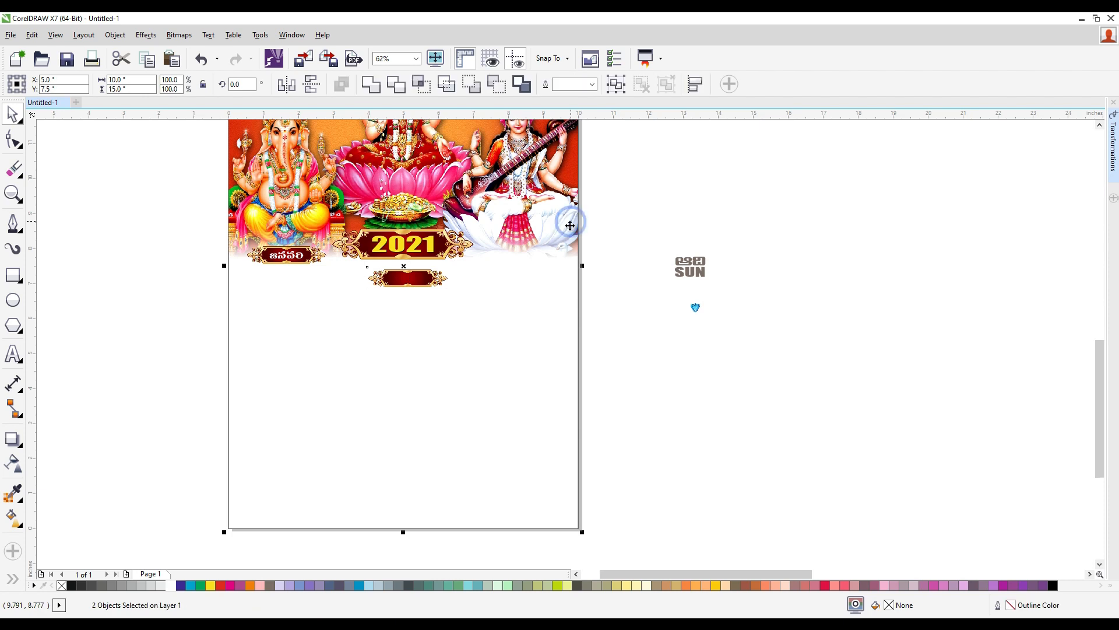
key(c)
click(657, 423)
- Reshape the empty banner to about 1.55 inches wide and 1.11 inches high, centred below the 2021 banner
scroll(393, 274, up, 2)
click(439, 295)
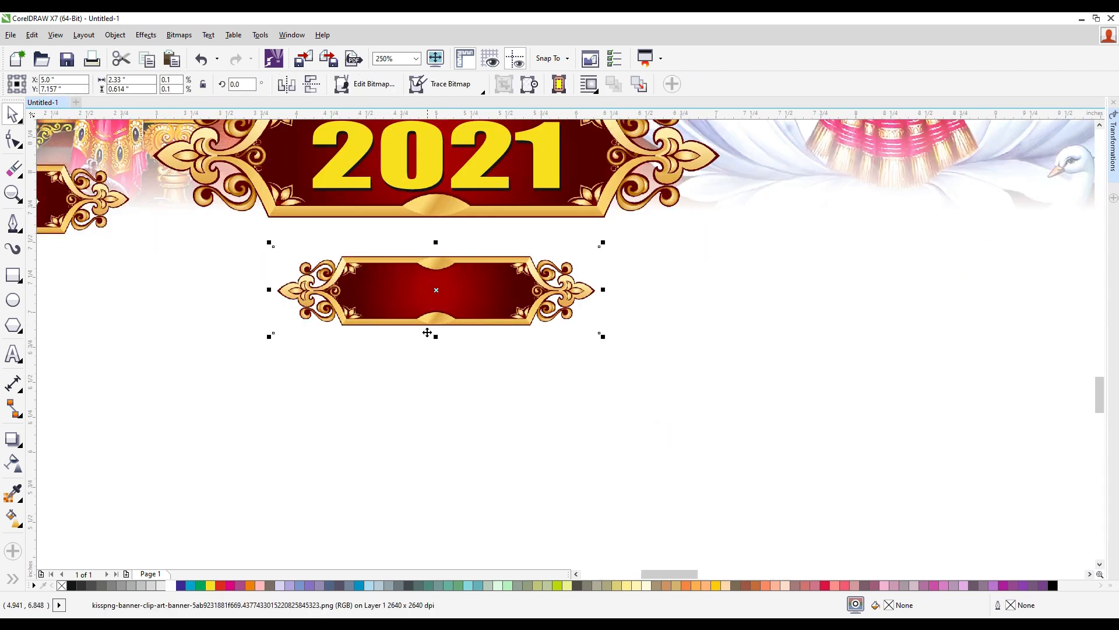
drag(437, 340, 437, 413)
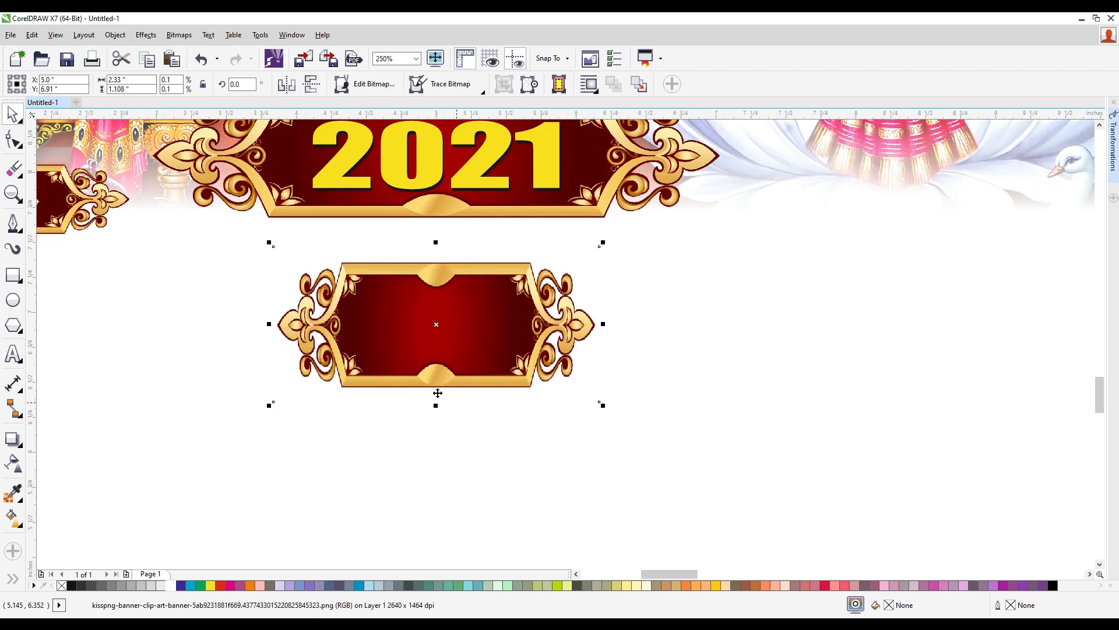
drag(267, 323, 361, 344)
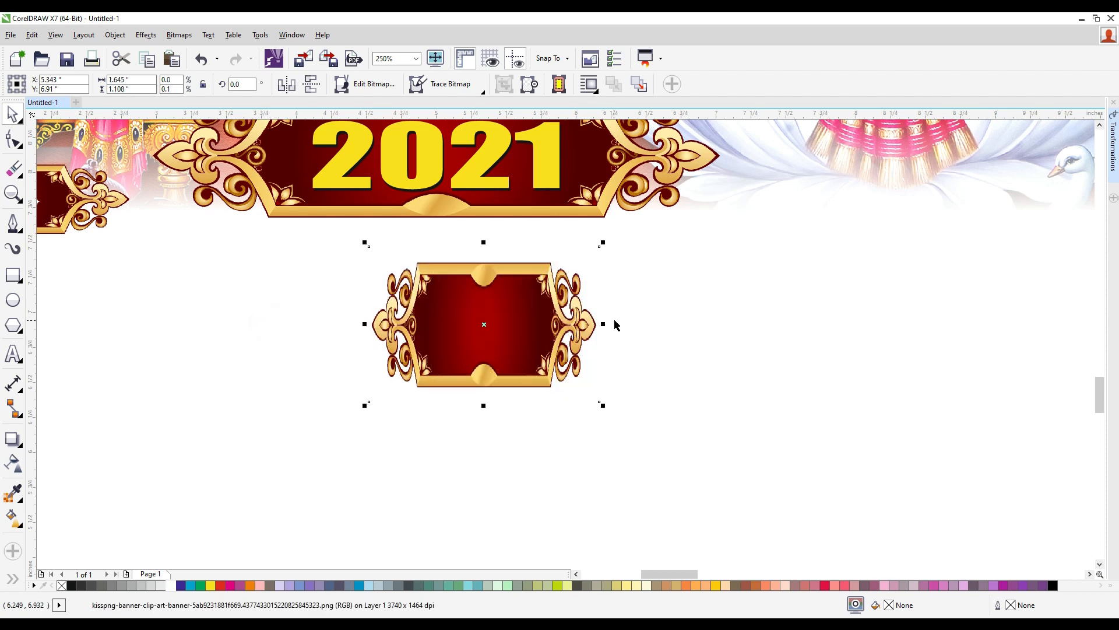
drag(604, 324, 591, 325)
scroll(583, 361, down, 5)
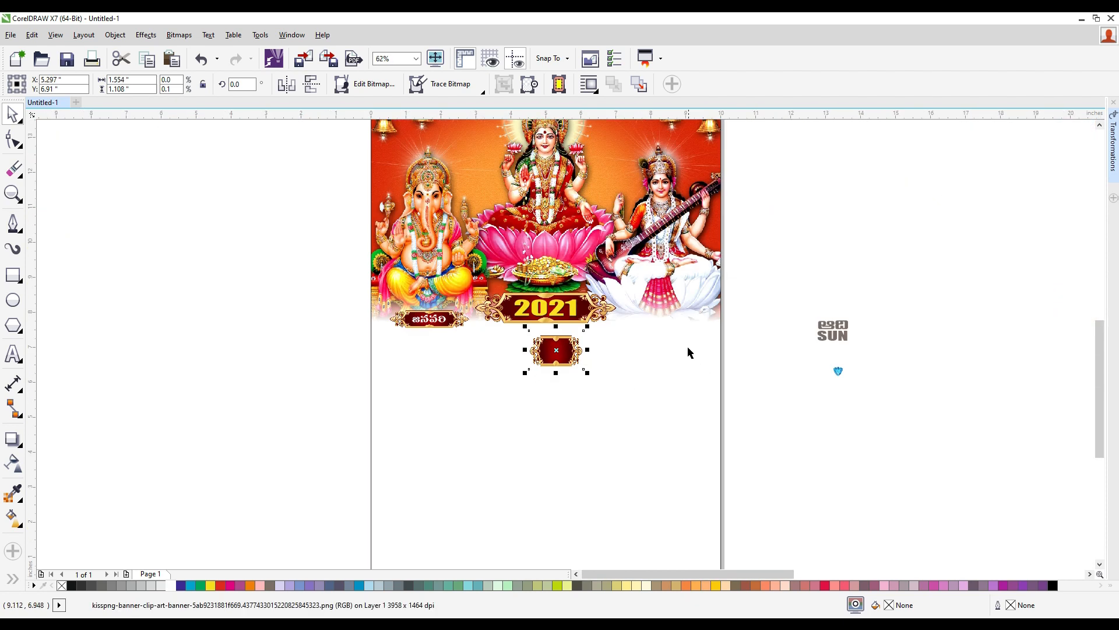
click(789, 420)
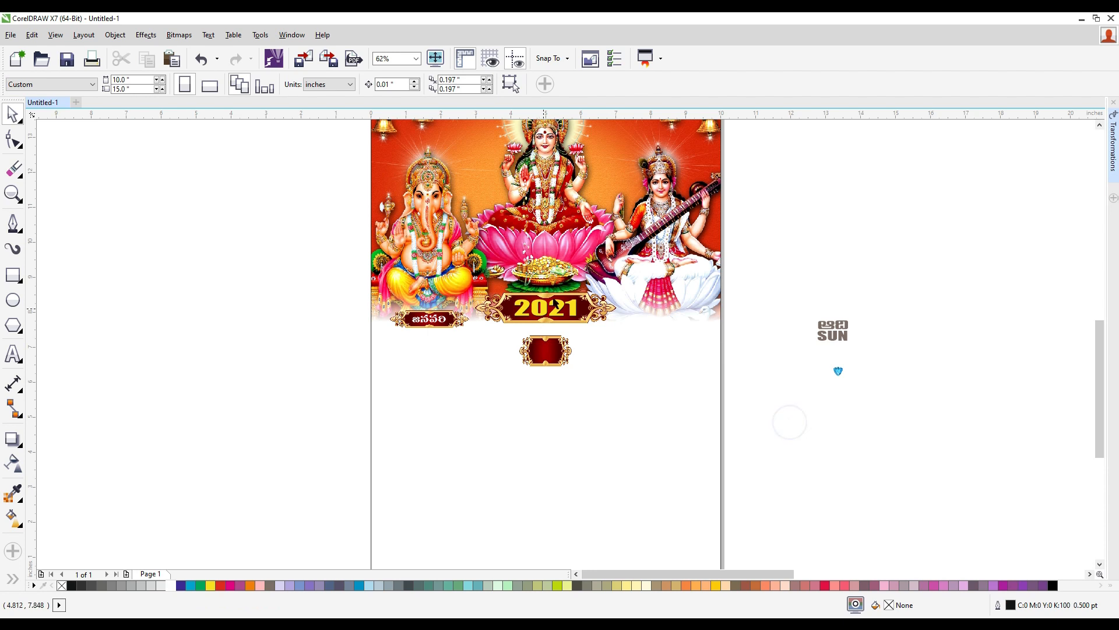
- Place the ఆది and SUN texts on the reshaped banner and fill both white (C:0 M:0 Y:0 K:0)
drag(796, 294, 549, 351)
scroll(550, 352, up, 2)
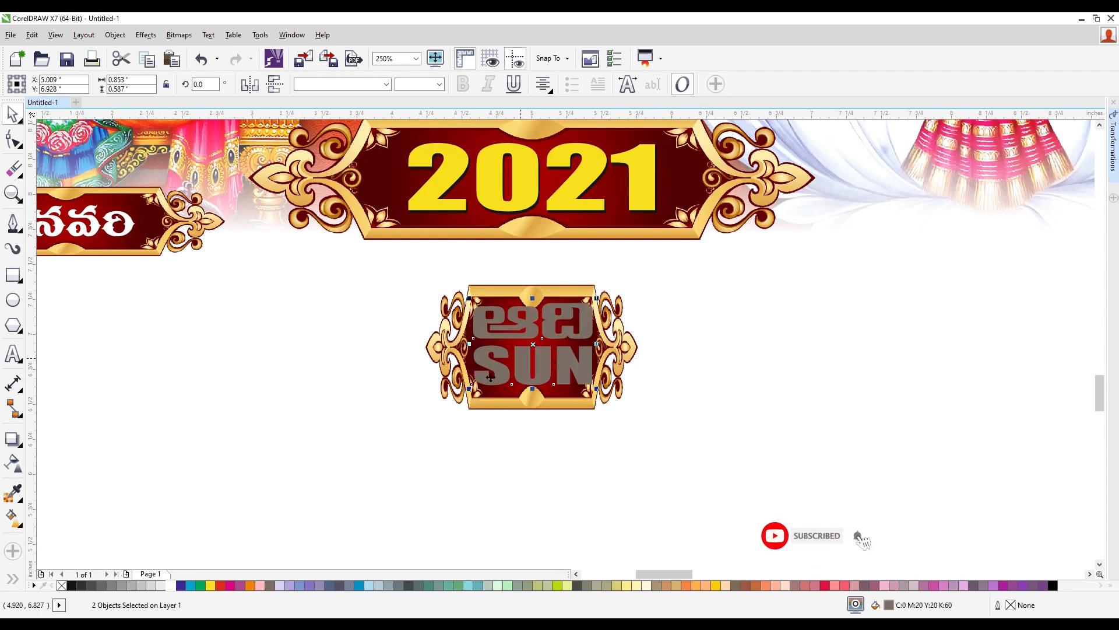
click(170, 585)
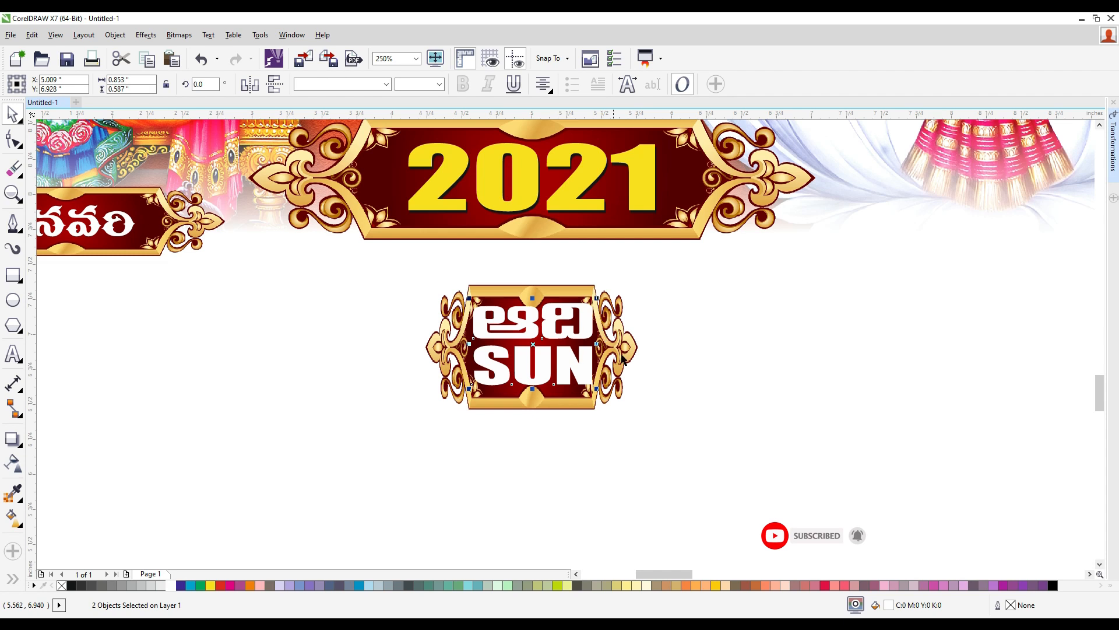
- Widen the banner behind the ఆది and SUN texts to about 1.85 inches
click(635, 367)
drag(647, 343, 686, 367)
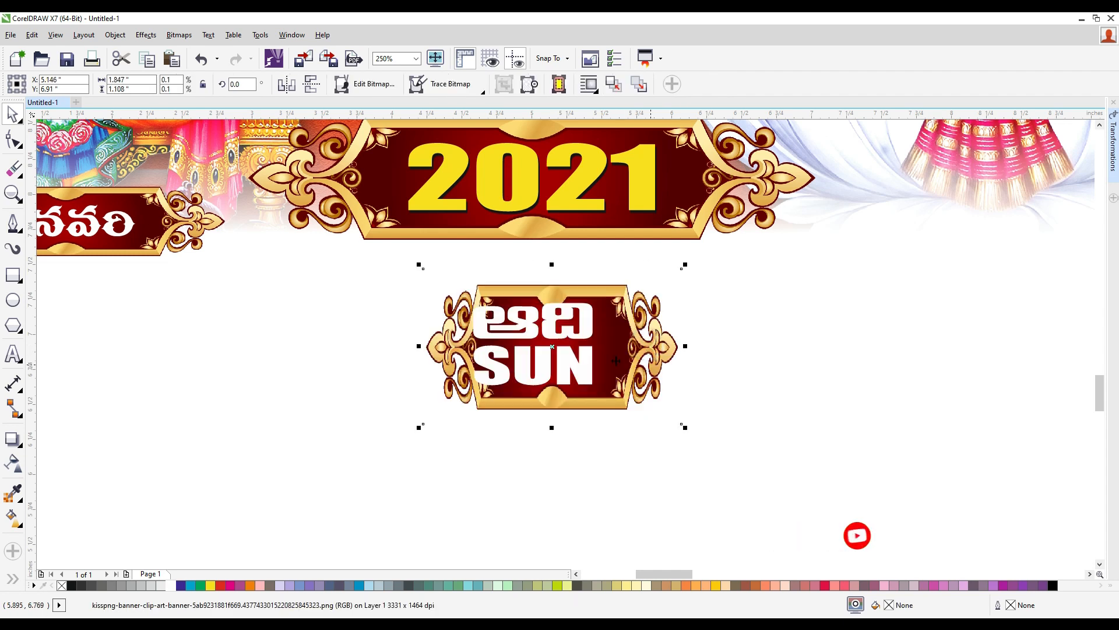
- Enlarge the banner behind the ఆది and SUN texts to about 2.14 by 1.25 inches
drag(415, 346, 377, 346)
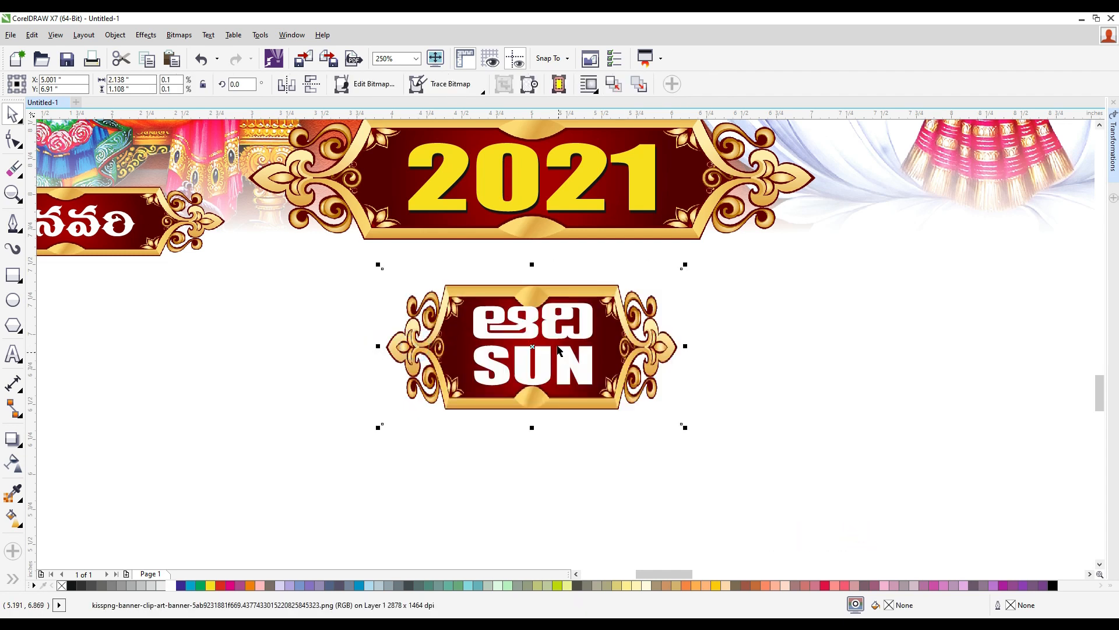
drag(531, 264, 532, 253)
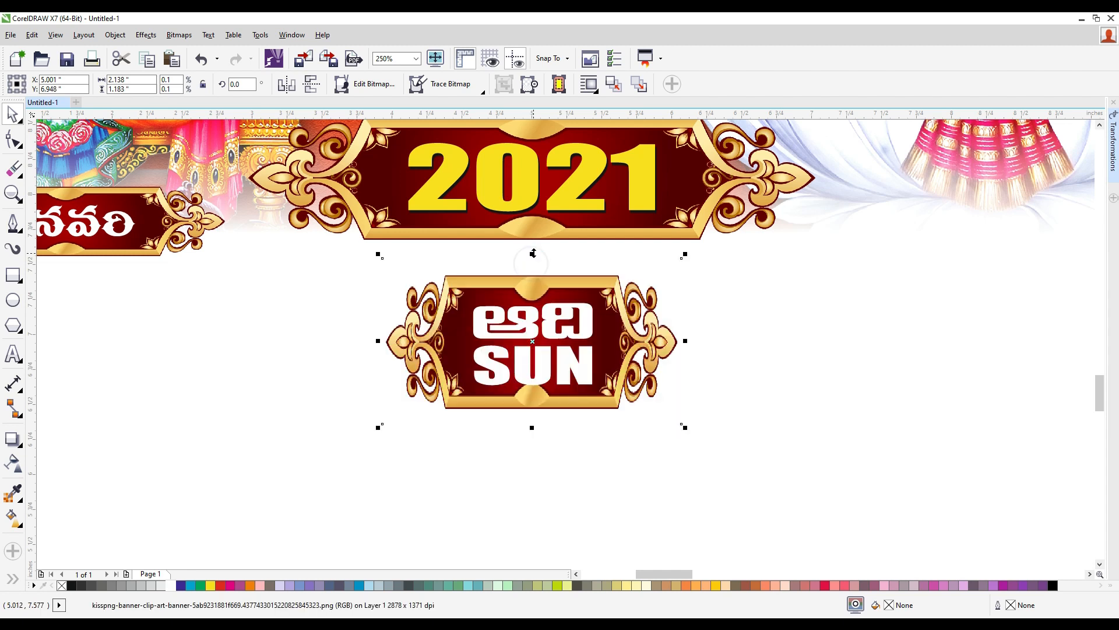
scroll(580, 349, down, 2)
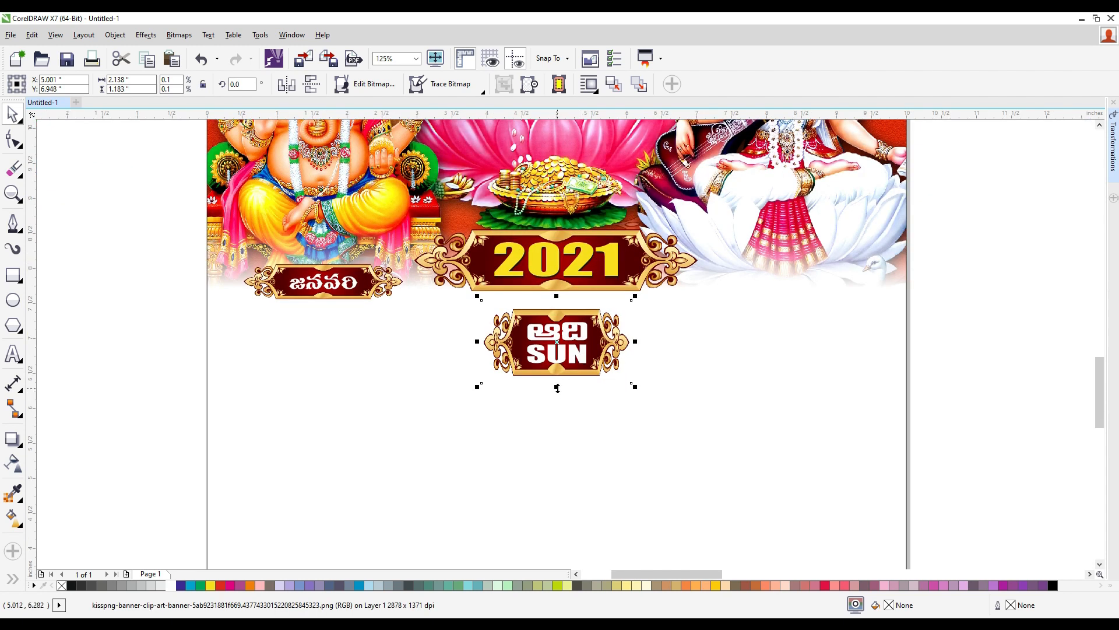
drag(558, 387, 558, 393)
click(986, 412)
- Try to align the banner and the ఆది and SUN texts on their centres
drag(1005, 440, 386, 292)
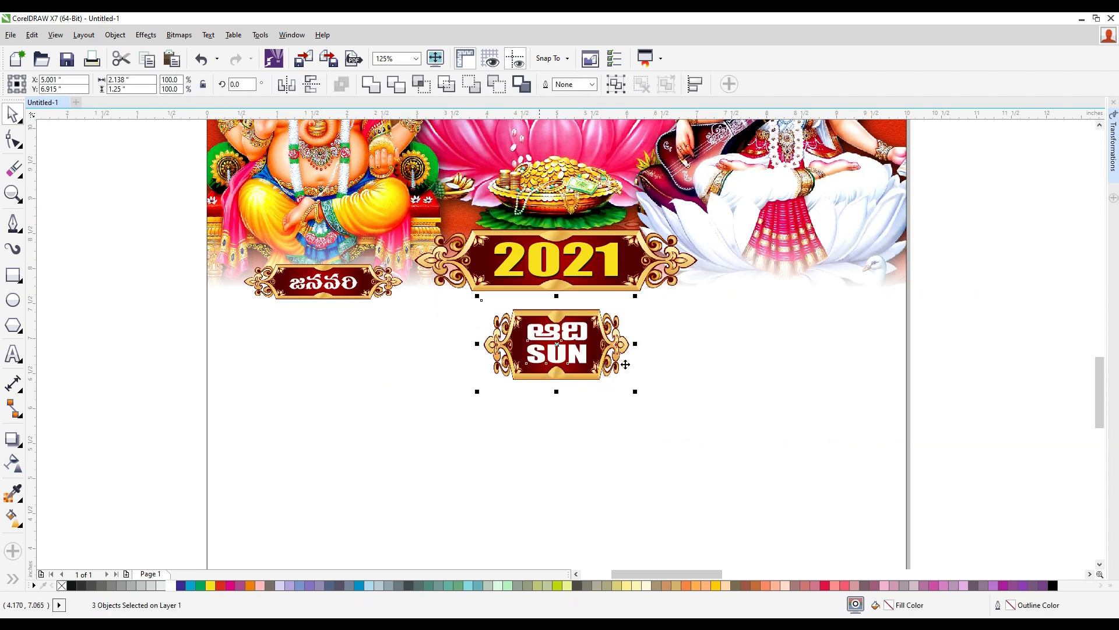
key(e)
key(c)
key(ctrl+z)
key(ctrl+z)
- Scale the banner and its two texts down together to about 1.66 inches wide and 0.97 inches high
click(1019, 420)
scroll(583, 376, down, 4)
drag(842, 421, 509, 354)
scroll(579, 356, up, 4)
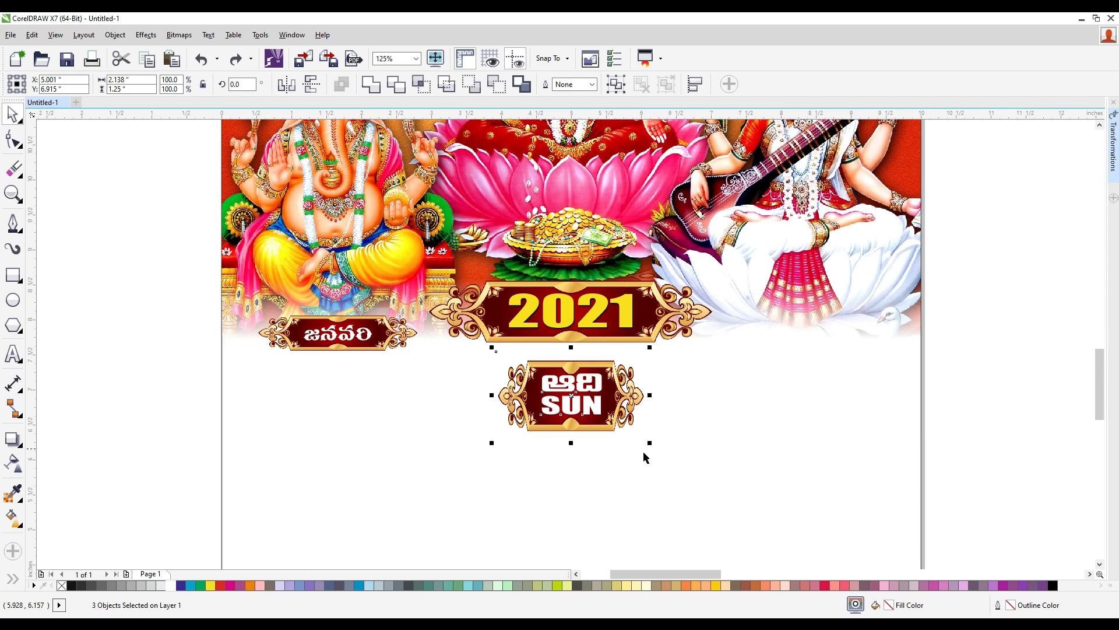
scroll(652, 455, up, 2)
drag(644, 431, 590, 397)
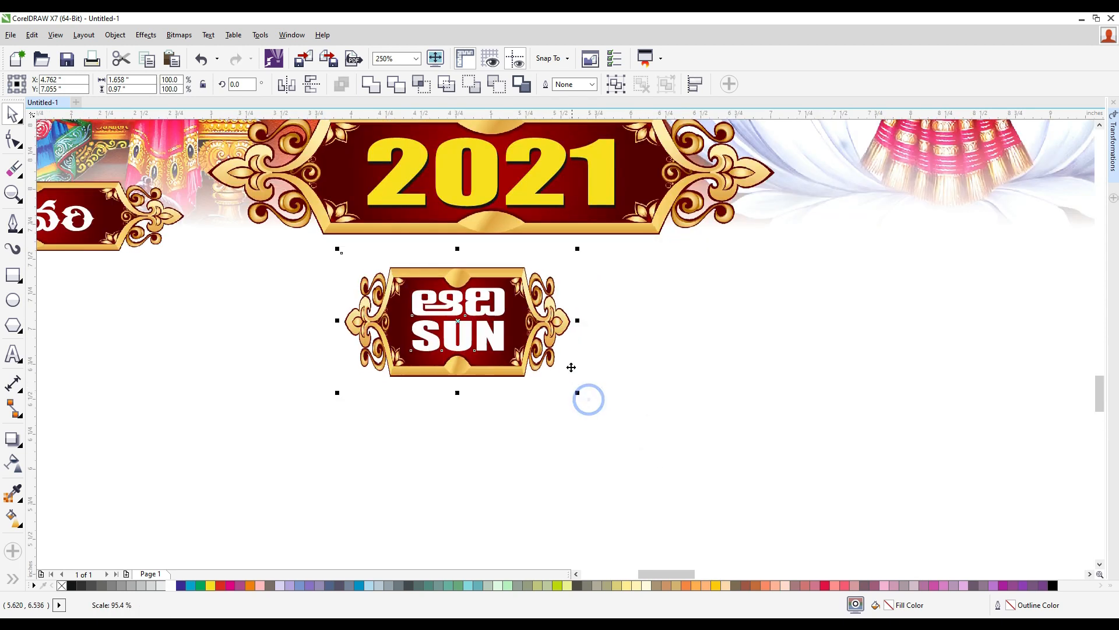
- Fill the SUN text with yellow
click(581, 322)
click(551, 322)
click(493, 335)
click(210, 585)
- Group the small banner with its ఆది and SUN texts
drag(635, 456, 245, 256)
scroll(412, 369, down, 1)
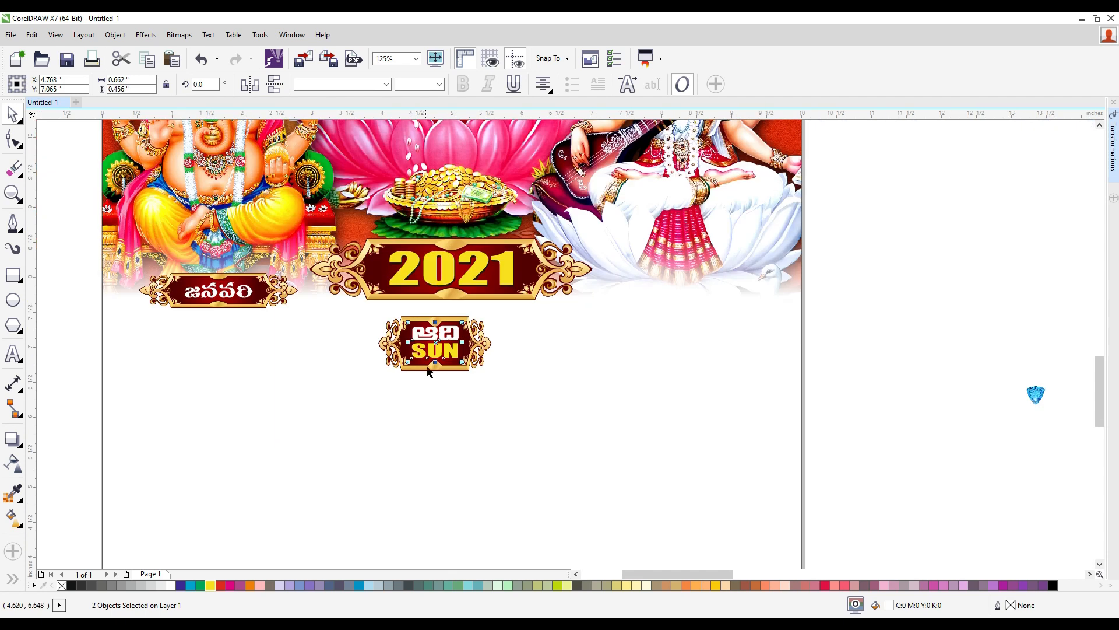
shift+click(442, 323)
key(ctrl+g)
drag(433, 327, 460, 334)
key(ctrl+z)
- Centre the grouped weekday banner horizontally on the page and nudge it up closer to the 2021 banner
key(ctrl+a)
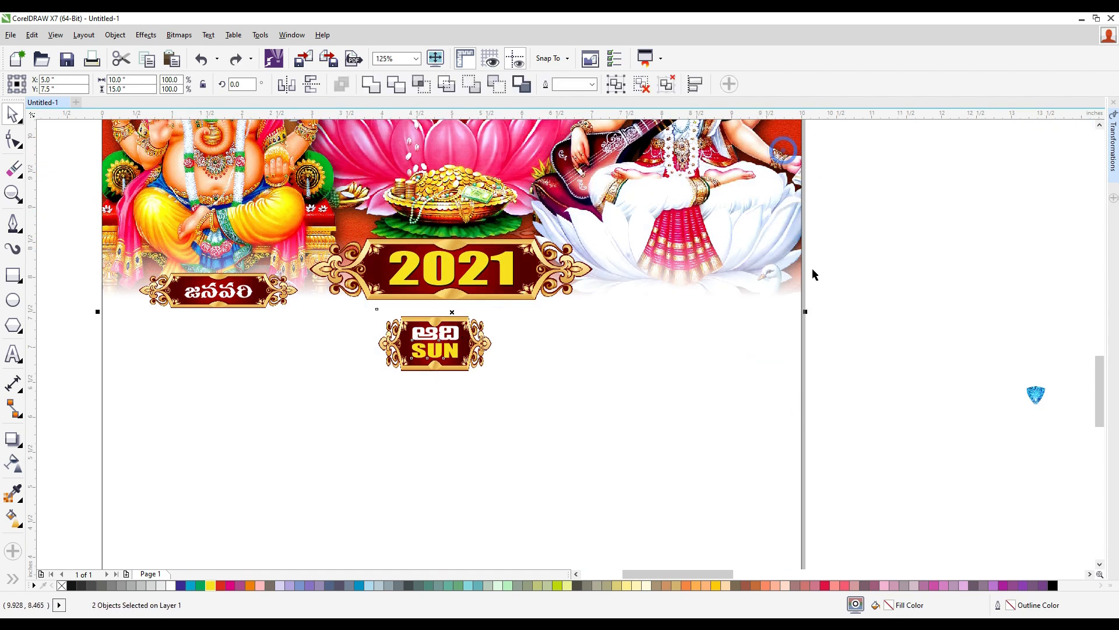
key(c)
drag(931, 414, 292, 300)
key(Up)
key(Up)
key(Up)
key(ctrl+Down)
- Draw a rectangle near the page bottom and enlarge it to about 9.13 by 2.43 inches
scroll(658, 413, down, 3)
scroll(663, 493, up, 3)
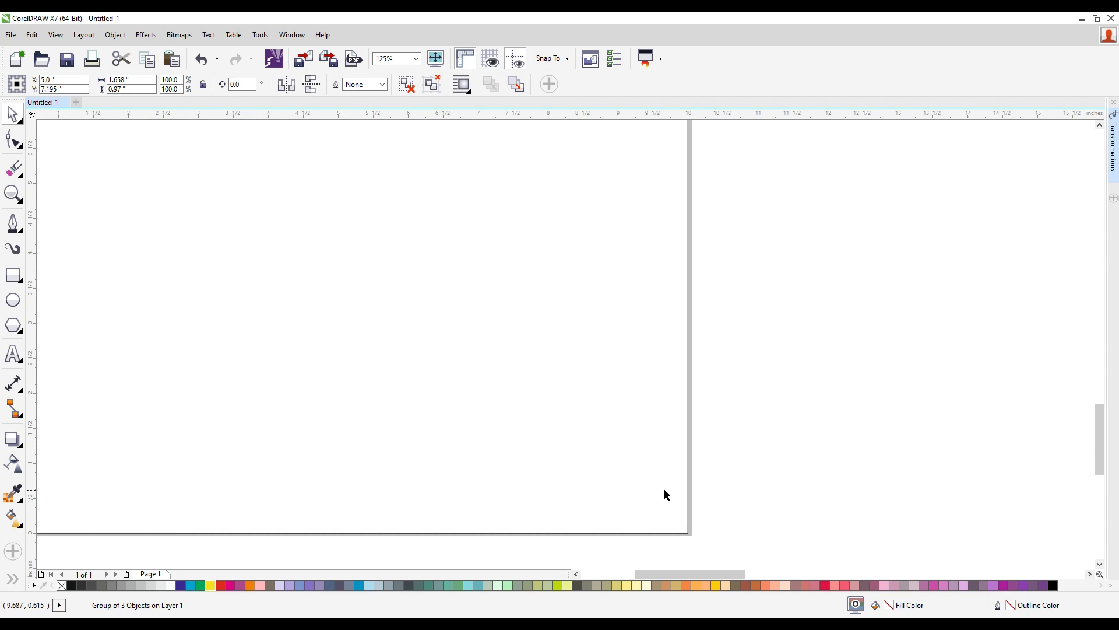
scroll(665, 495, down, 2)
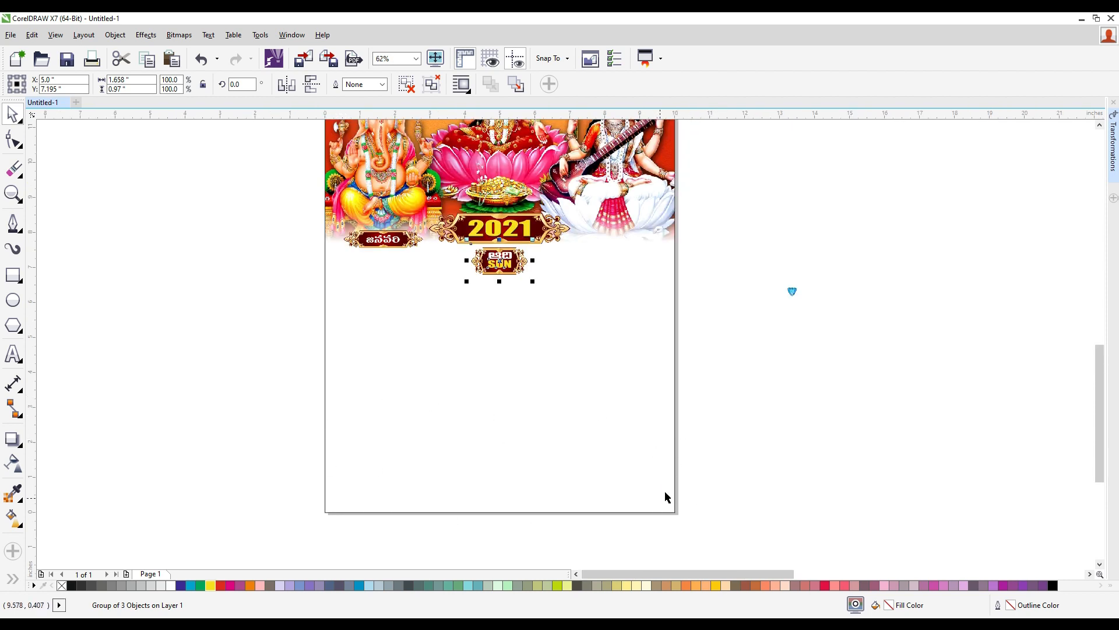
click(12, 274)
drag(345, 421, 659, 498)
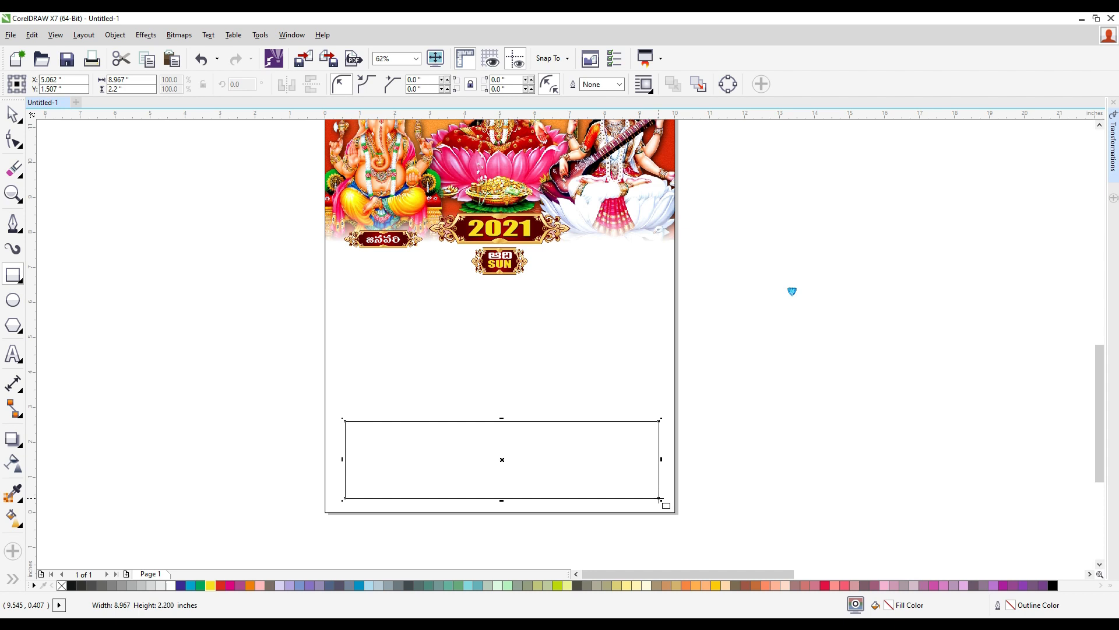
click(12, 114)
drag(341, 459, 335, 459)
drag(500, 416, 500, 408)
- Fill the bottom rectangle with green (C:100 M:0 Y:100 K:0), remove its outline and centre it horizontally on the page
click(200, 586)
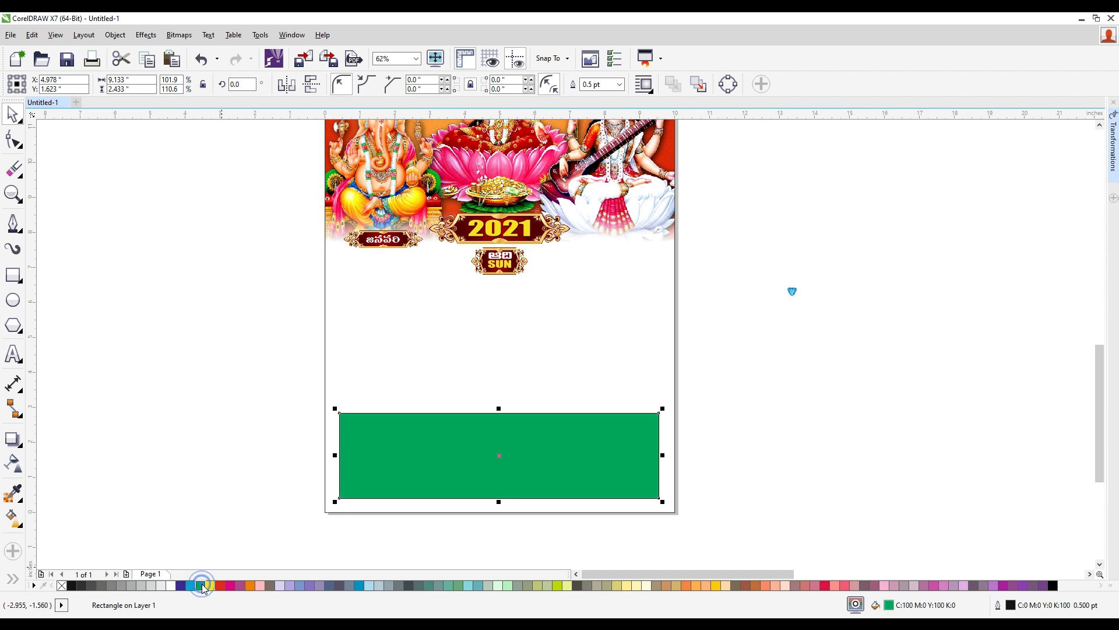
click(155, 405)
click(405, 460)
right_click(63, 588)
drag(217, 383, 756, 530)
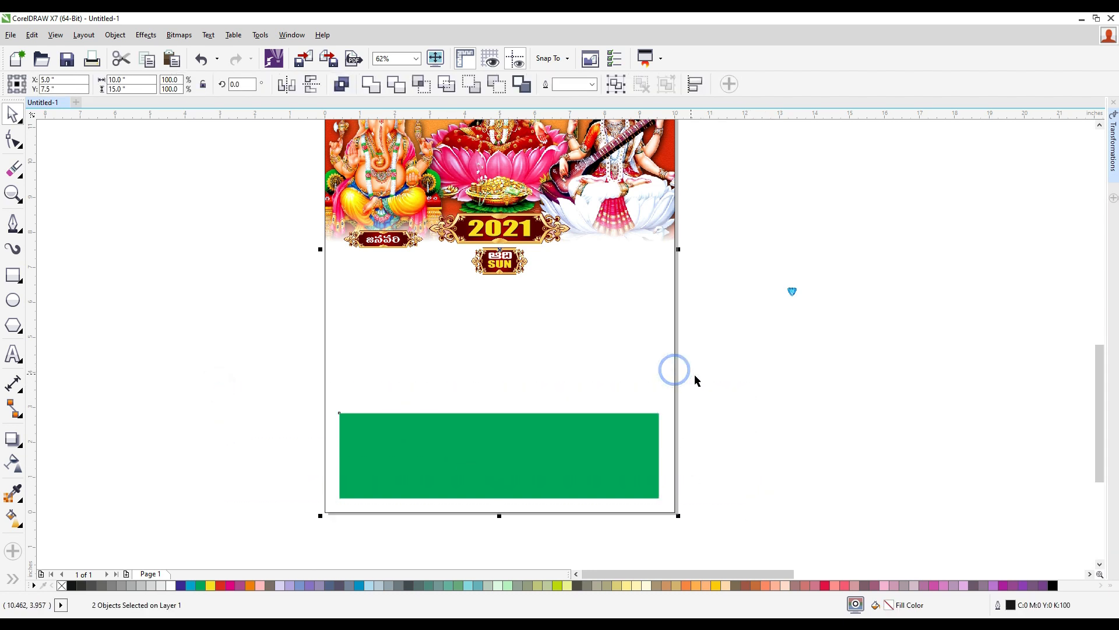
click(830, 438)
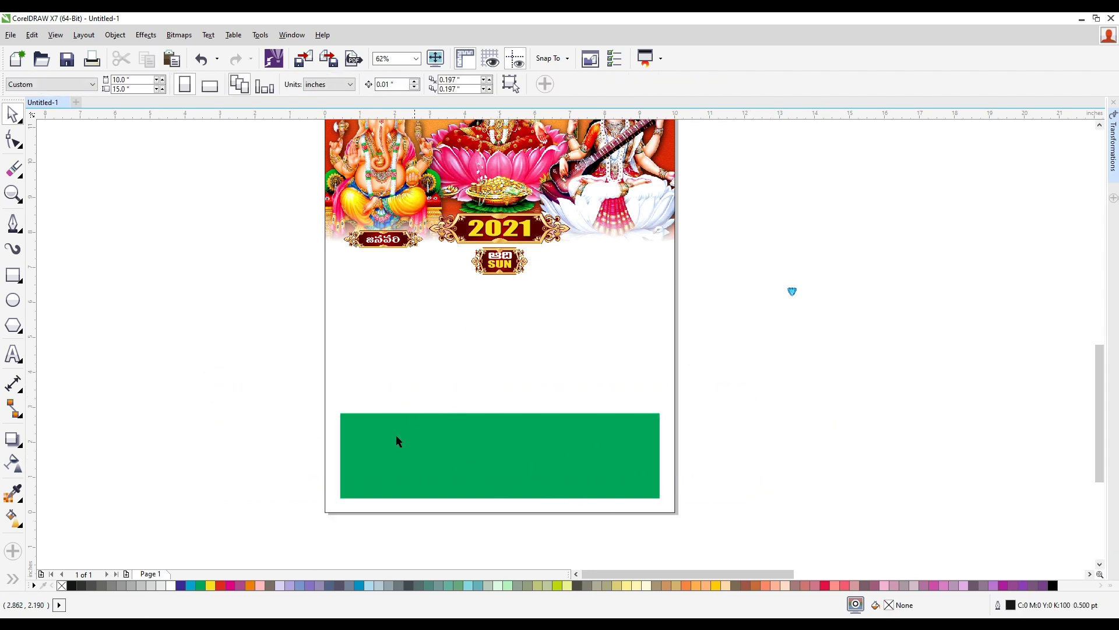
- Shrink the weekday banner group to about 1.39 by 0.89 inches and centre it horizontally on the page
click(509, 278)
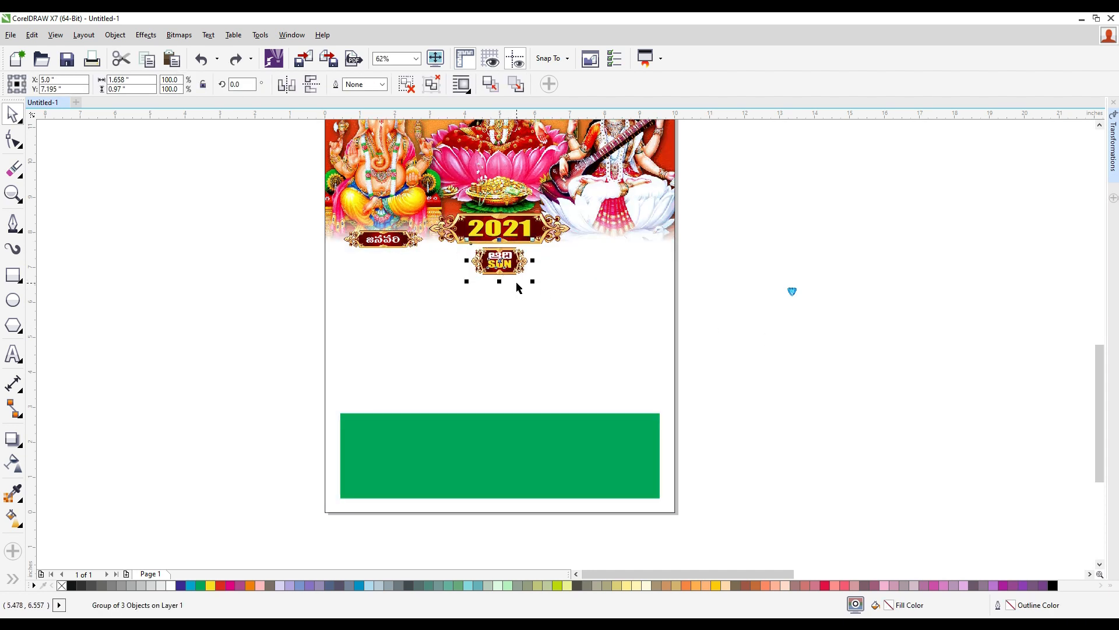
scroll(516, 286, up, 2)
drag(532, 282, 525, 276)
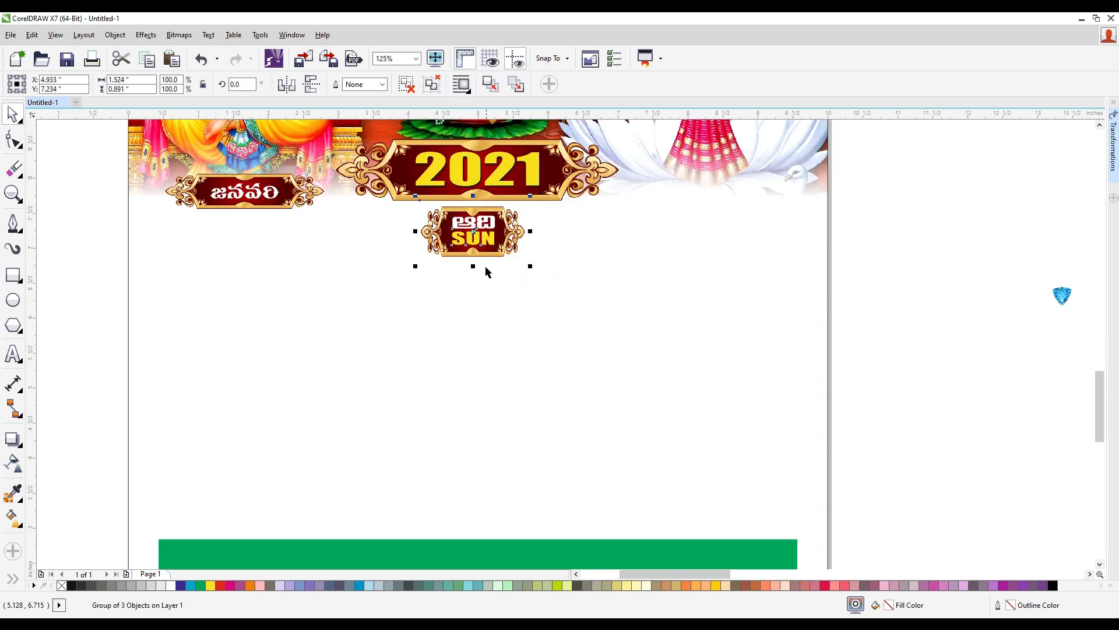
drag(532, 233, 521, 233)
shift+click(720, 285)
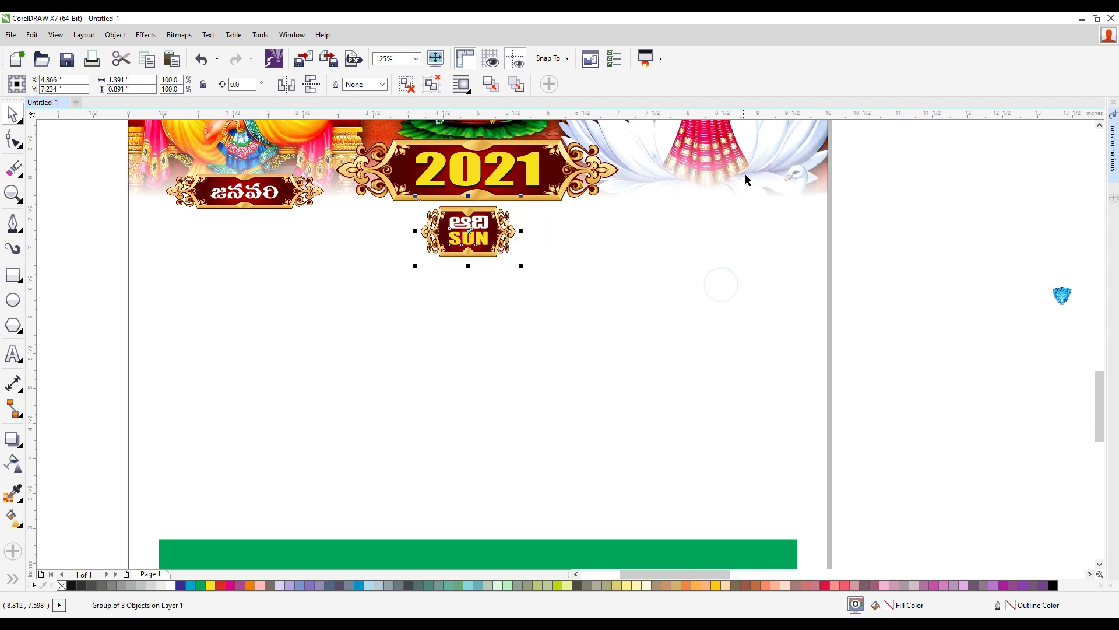
shift+click(762, 149)
key(c)
click(937, 379)
click(479, 230)
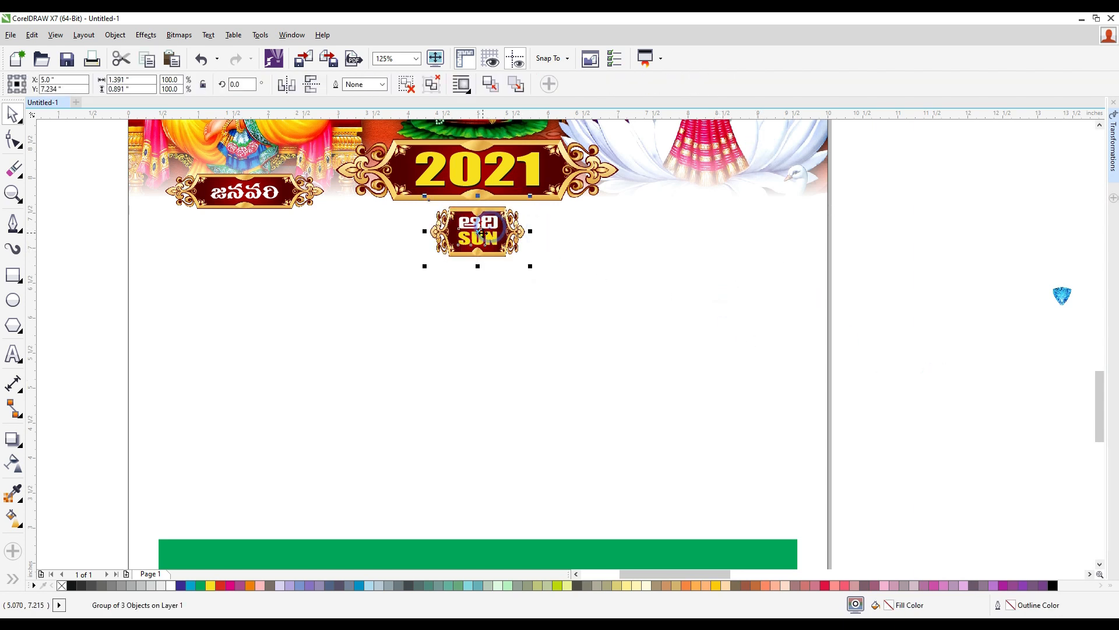
- Duplicate the weekday banner six times in an evenly spaced column below the original
drag(479, 229, 479, 286)
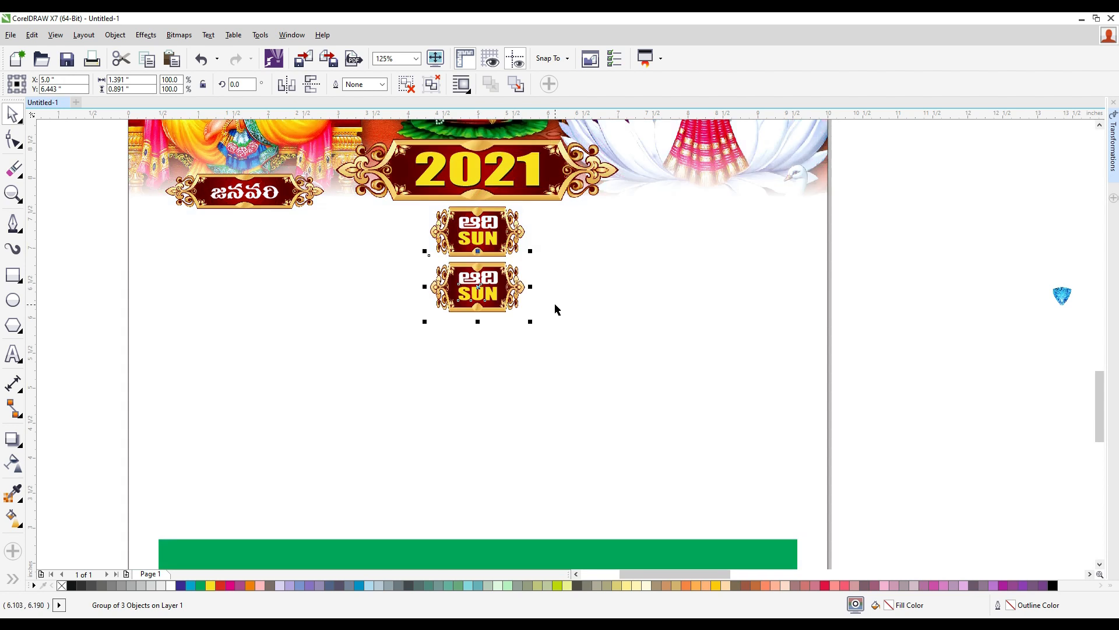
key(ctrl+d)
key(ctrl+d)
key(ctrl+d)
key(ctrl+d)
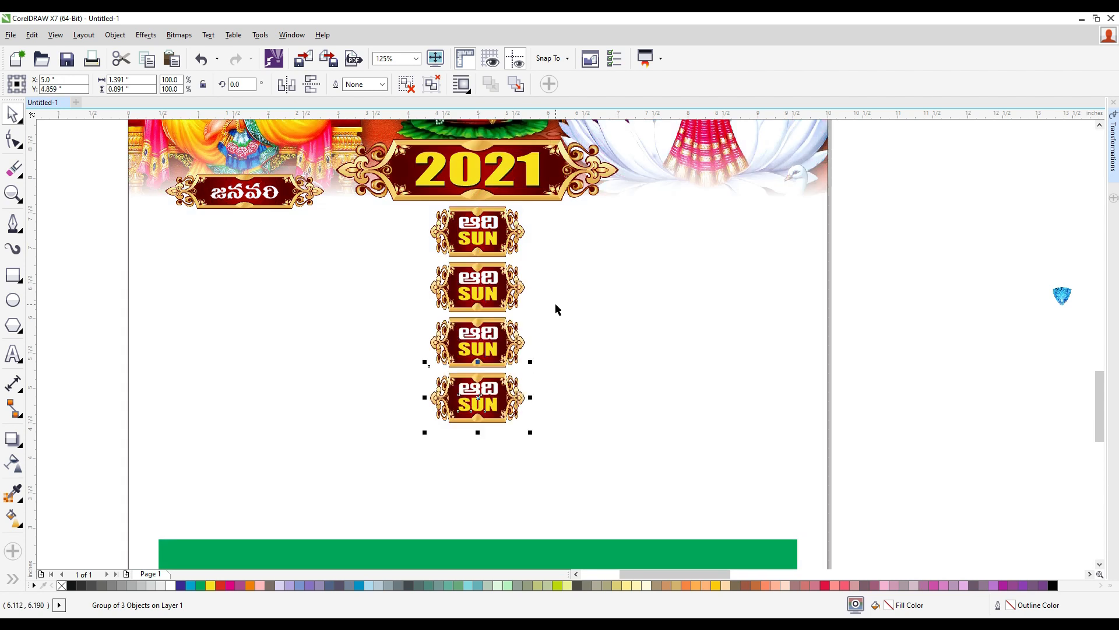
key(ctrl+d)
scroll(557, 324, down, 2)
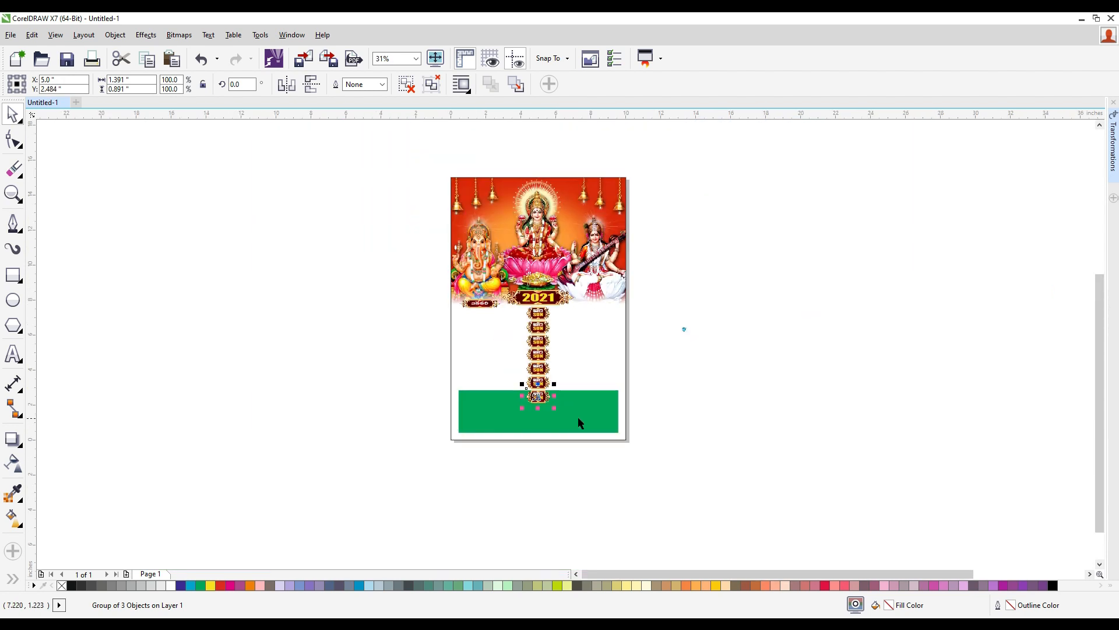
scroll(567, 362, up, 1)
drag(823, 474, 420, 250)
click(807, 517)
- Delete the six duplicated weekday banners, keeping only the top one below the 2021 banner
click(504, 429)
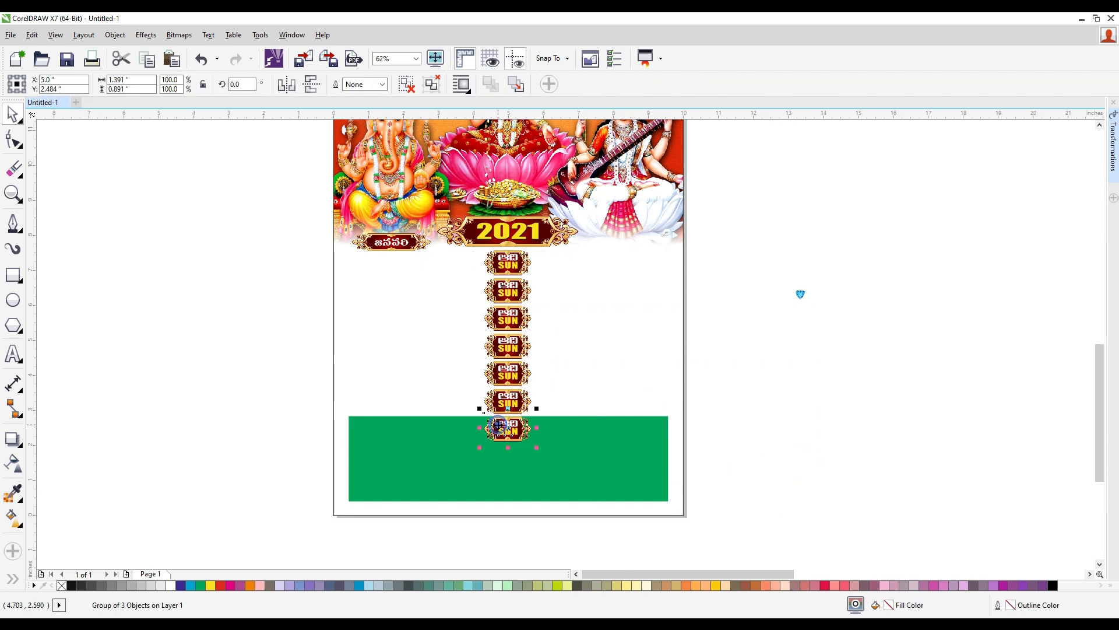
key(Delete)
click(500, 401)
key(Delete)
click(506, 374)
key(Delete)
click(505, 347)
key(Delete)
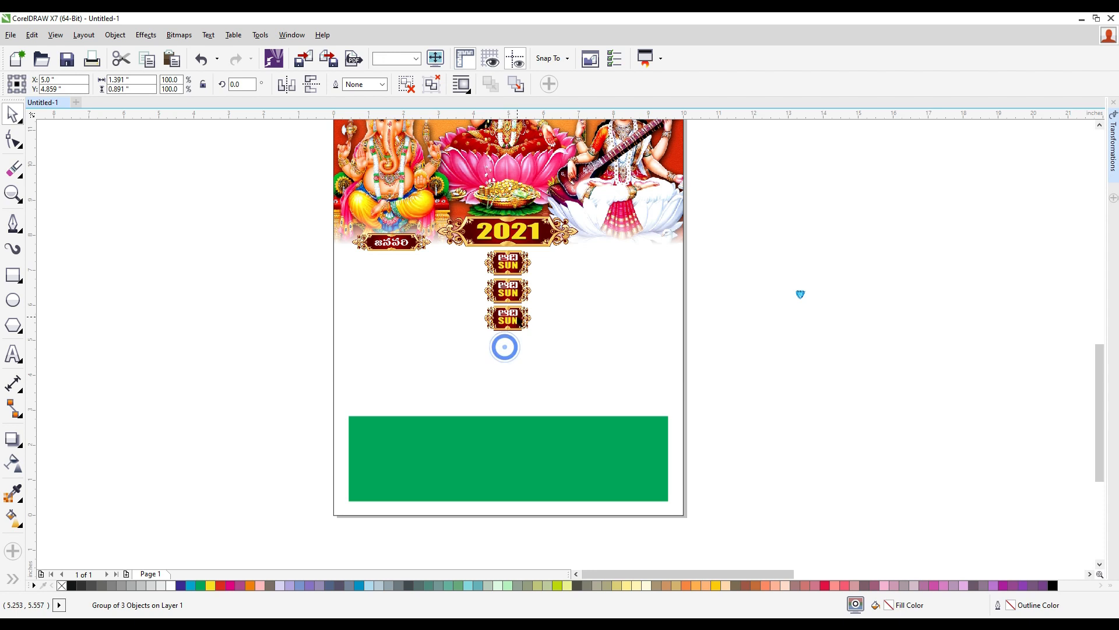
click(510, 318)
key(Delete)
click(511, 291)
key(Delete)
key(ctrl+z)
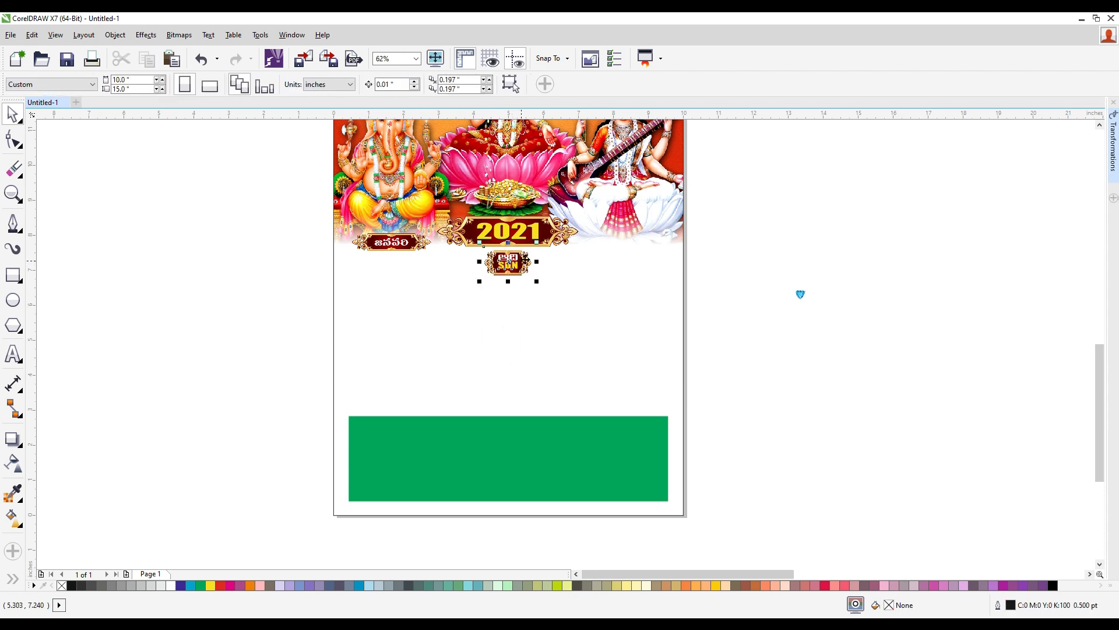
- Scale the weekday banner down to about 1.25 by 0.8 inches, centred horizontally on the page
scroll(513, 264, up, 2)
drag(546, 304, 541, 300)
shift+click(743, 230)
drag(962, 426, 385, 245)
- Move the weekday banner up against the 2021 banner and stack six copies directly beneath it in a column
click(495, 267)
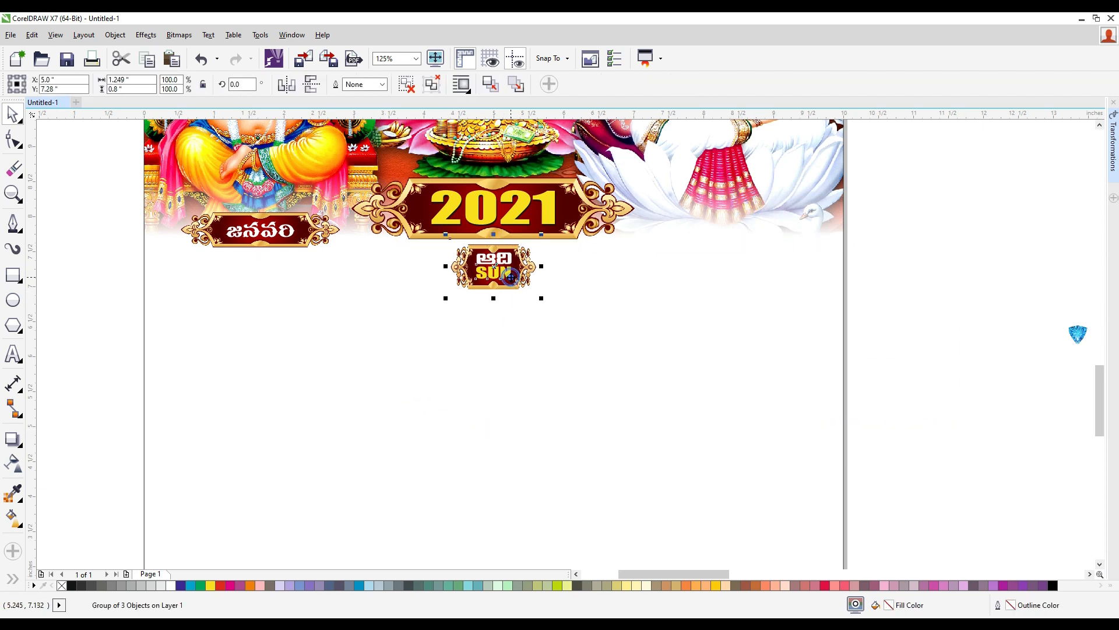
drag(495, 267, 499, 304)
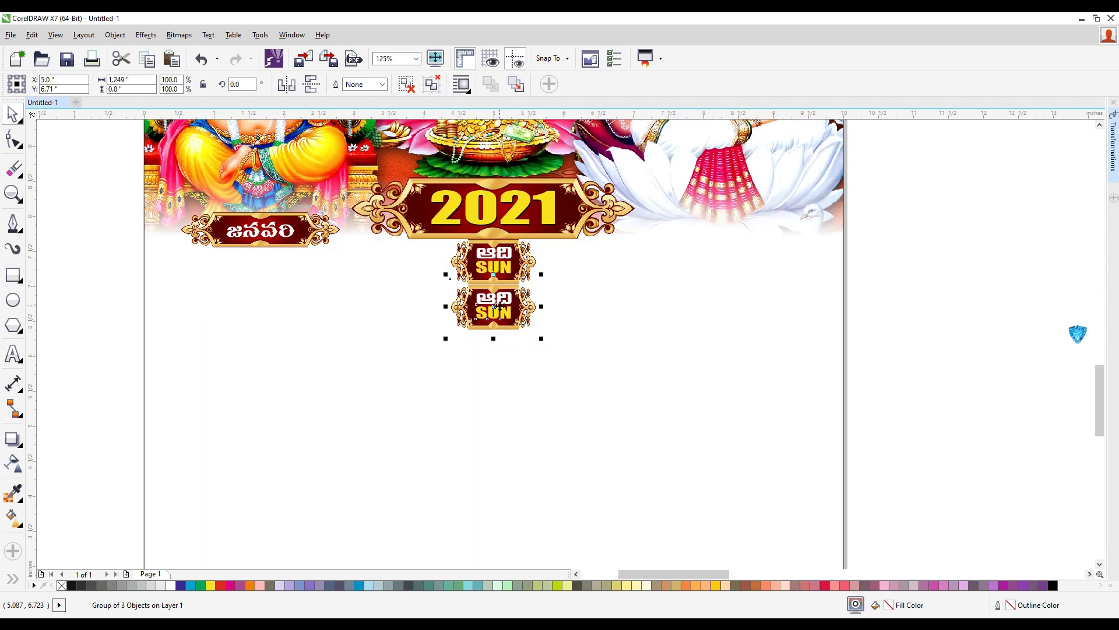
key(ctrl+r)
key(ctrl+r)
key(ctrl+r)
key(ctrl+r)
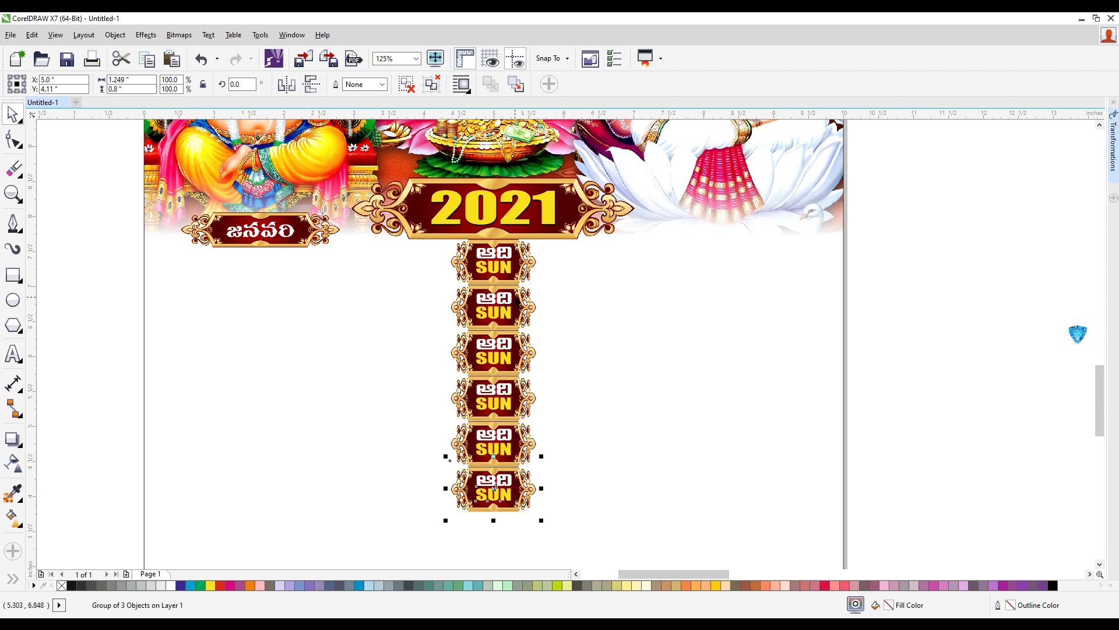
key(ctrl+r)
- Stretch the column of seven weekday banners down to the green rectangle, about 4.88 inches high overall
scroll(538, 526, down, 2)
drag(825, 547, 434, 381)
drag(704, 565, 432, 380)
scroll(547, 506, down, 2)
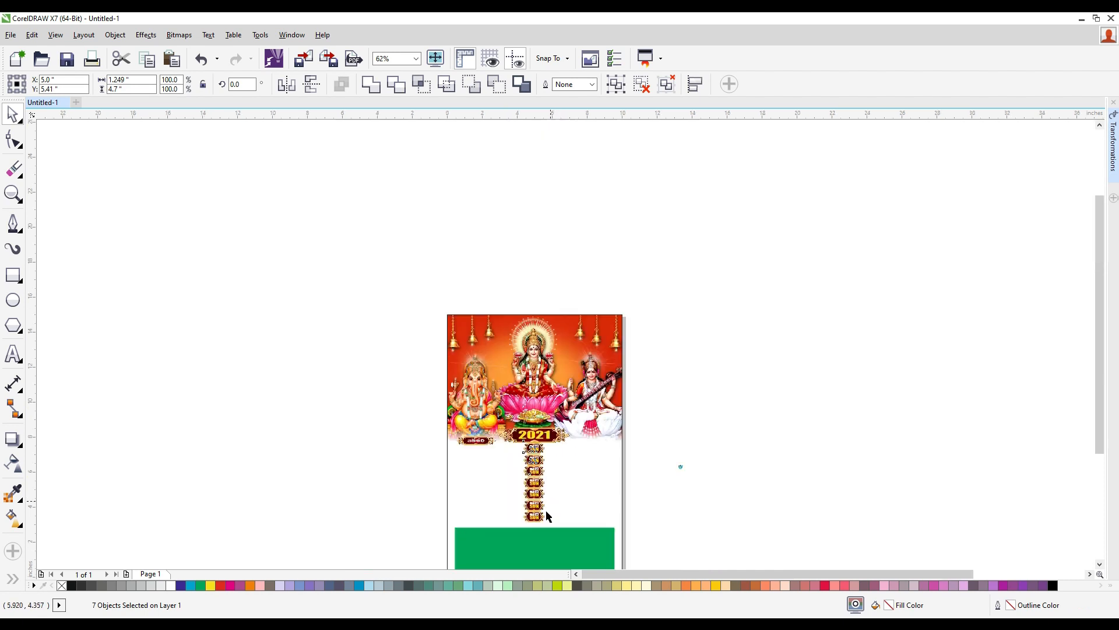
scroll(540, 532, up, 3)
drag(548, 414, 551, 426)
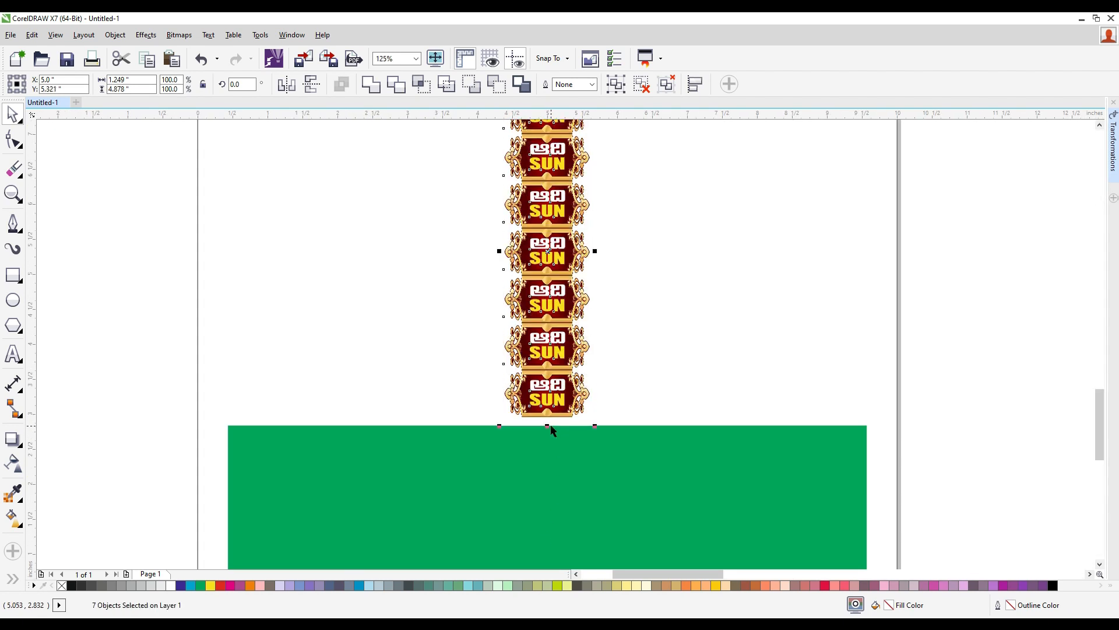
scroll(509, 396, down, 1)
click(789, 394)
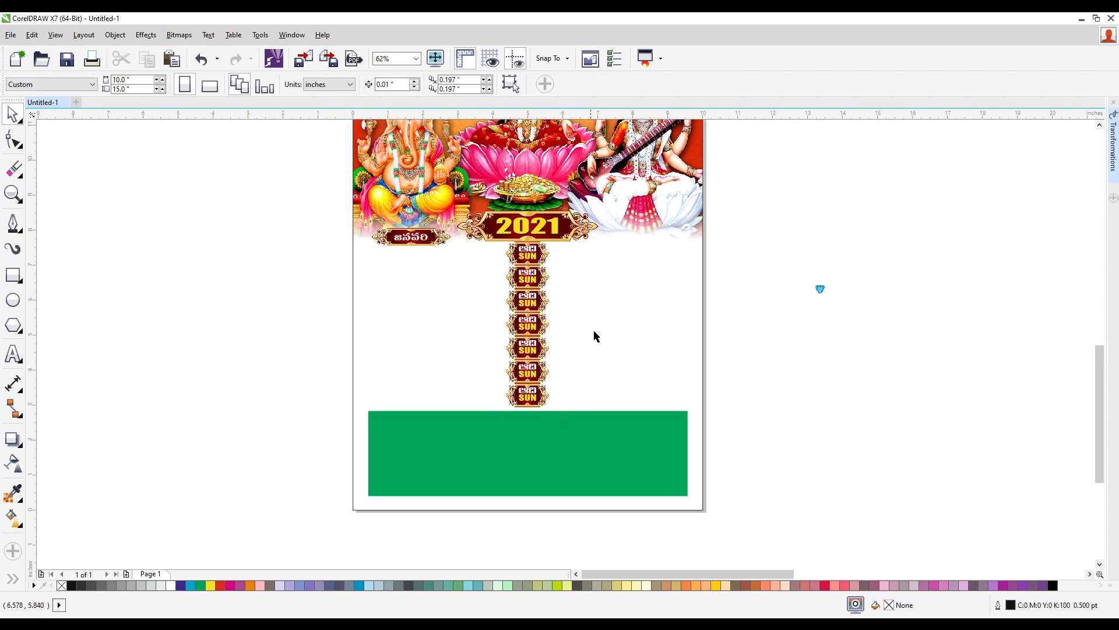
click(775, 434)
click(811, 388)
scroll(683, 226, up, 2)
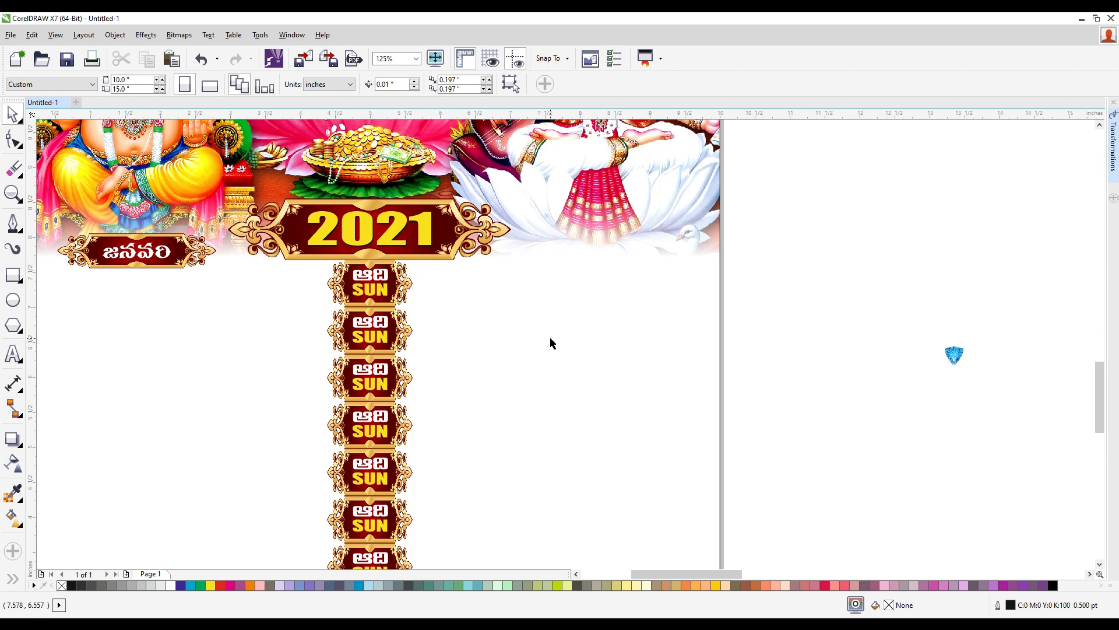
scroll(550, 337, down, 2)
scroll(533, 328, up, 2)
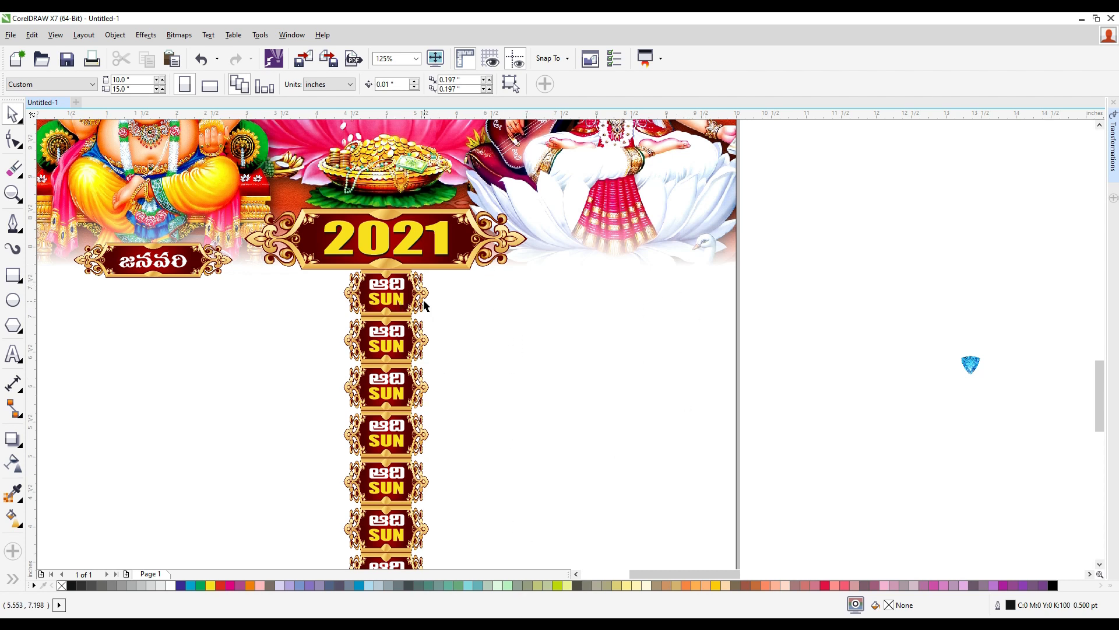
- Draw a rectangle about 0.71 by 0.64 inches over the first weekday banner's body and place a copy to its right
scroll(440, 300, up, 3)
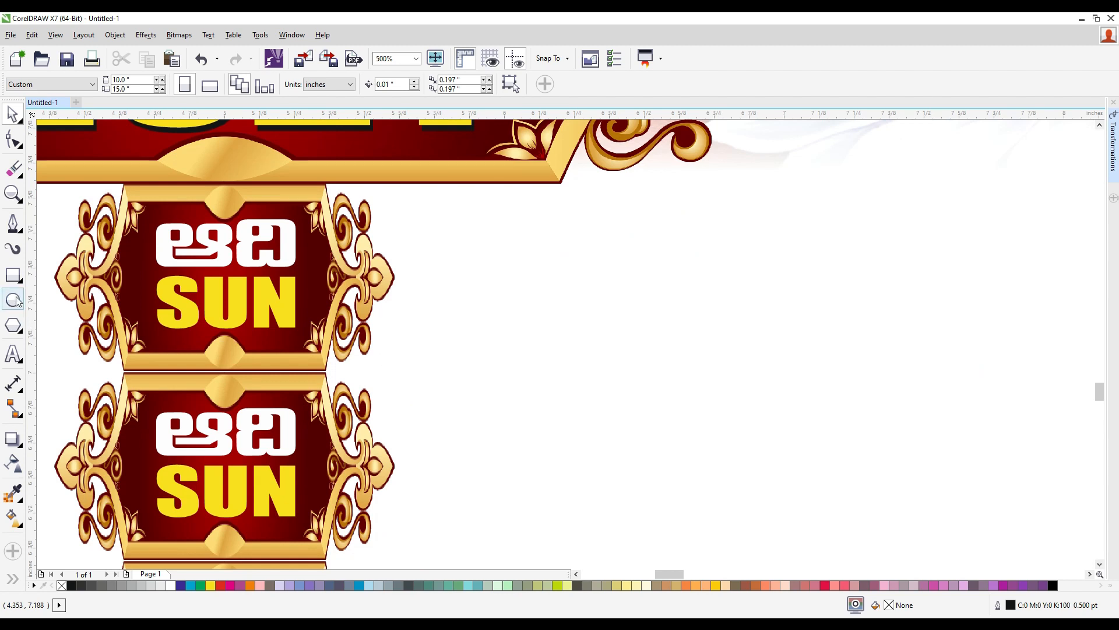
click(16, 275)
mouse_move(394, 194)
mouse_down()
mouse_move(584, 383)
mouse_move(586, 369)
mouse_up()
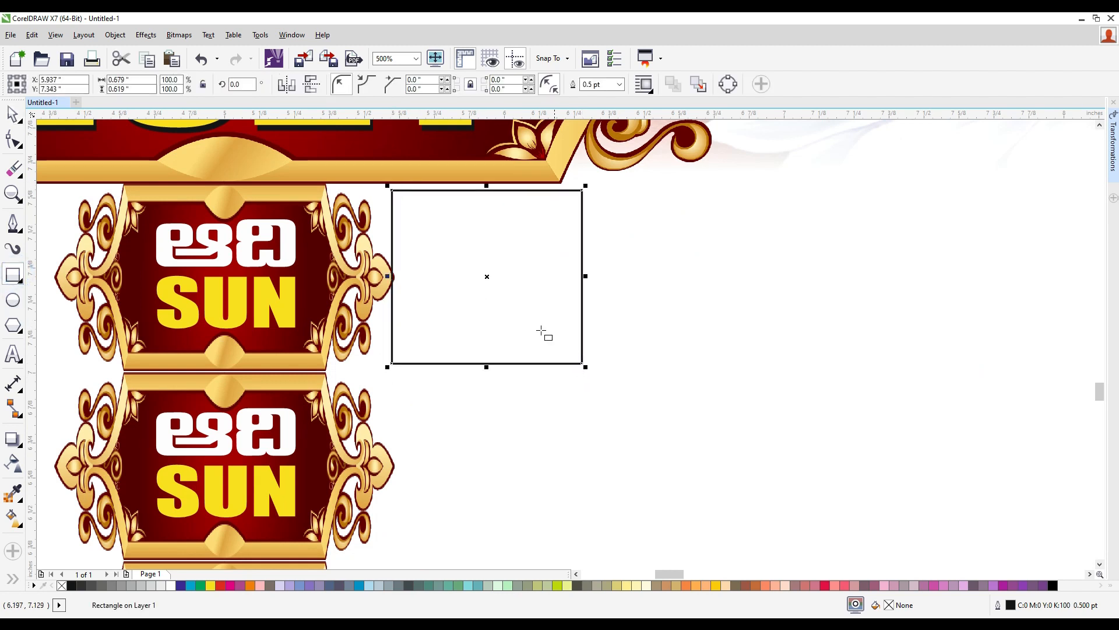
key(ctrl+z)
mouse_move(124, 185)
mouse_down()
mouse_move(320, 350)
mouse_move(337, 377)
mouse_move(324, 371)
mouse_up()
click(13, 114)
drag(225, 276, 505, 297)
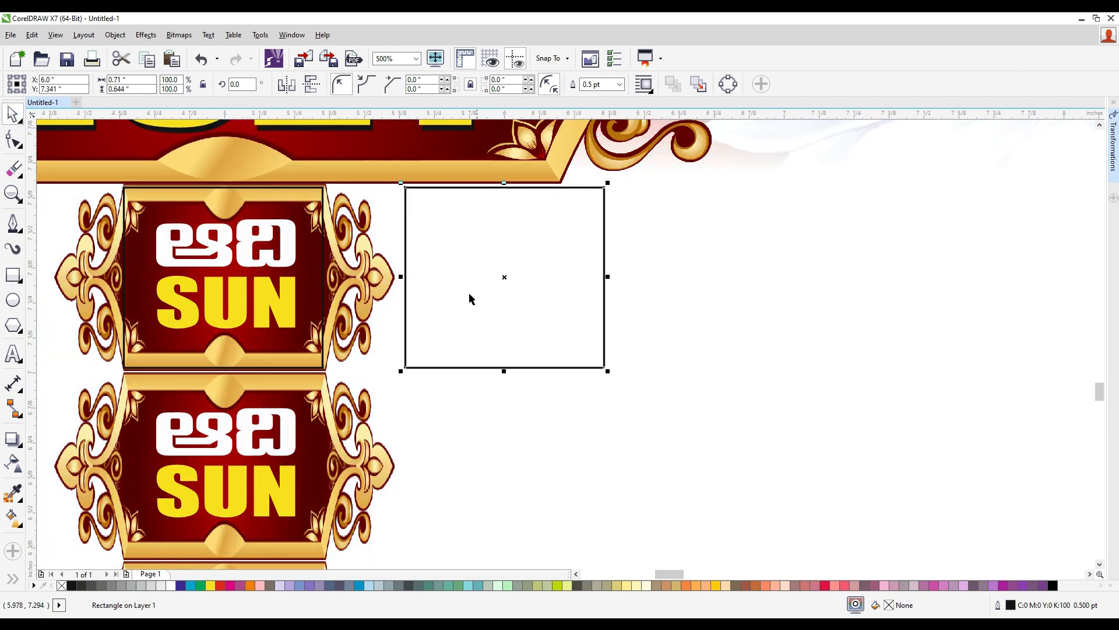
- Round two diagonally opposite corners of the copied rectangle, upper-left and lower-right, to a radius of about 0.123 inches
click(311, 188)
click(435, 273)
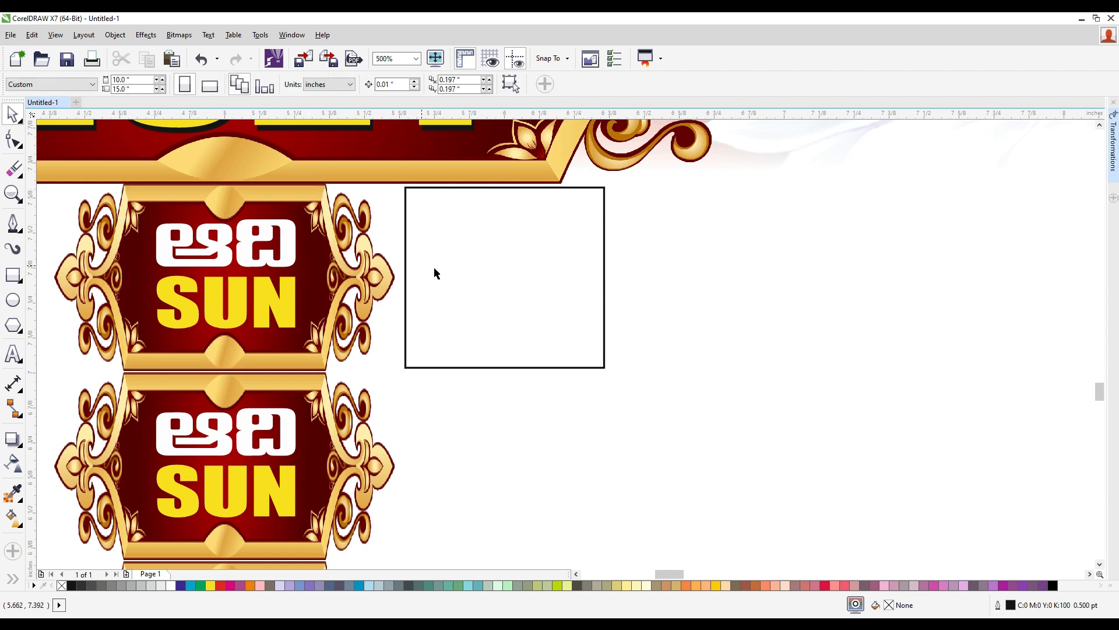
click(477, 187)
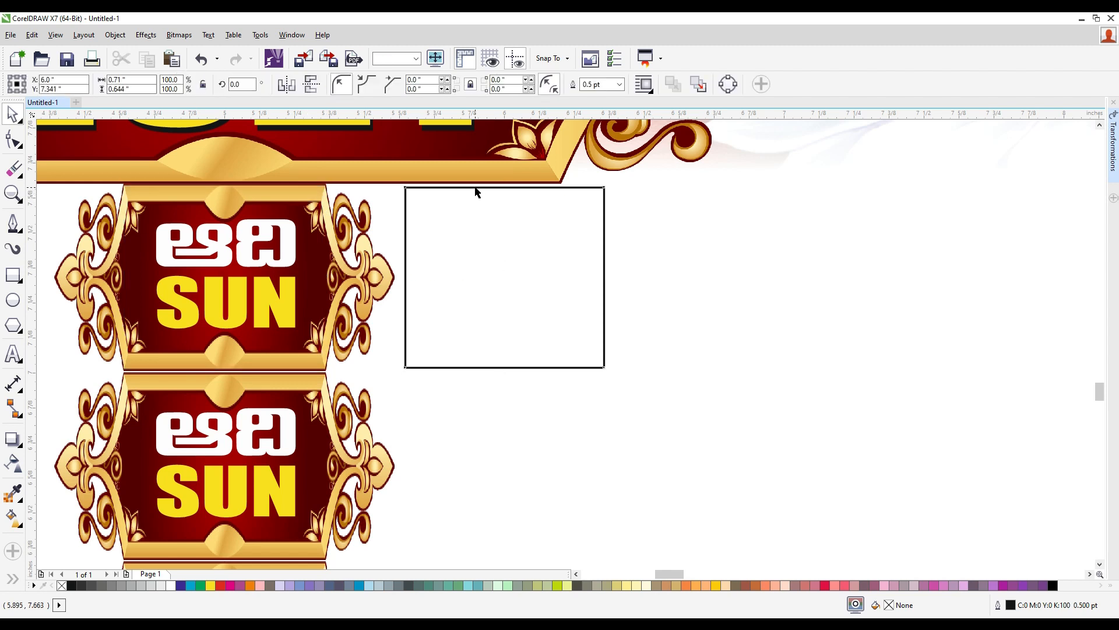
click(29, 151)
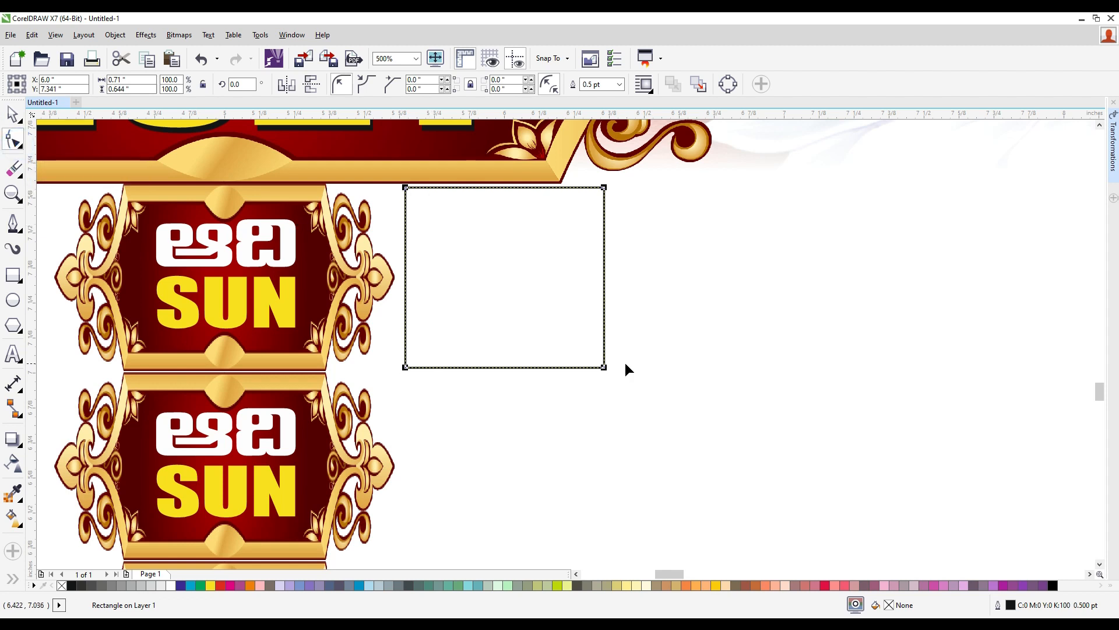
click(605, 367)
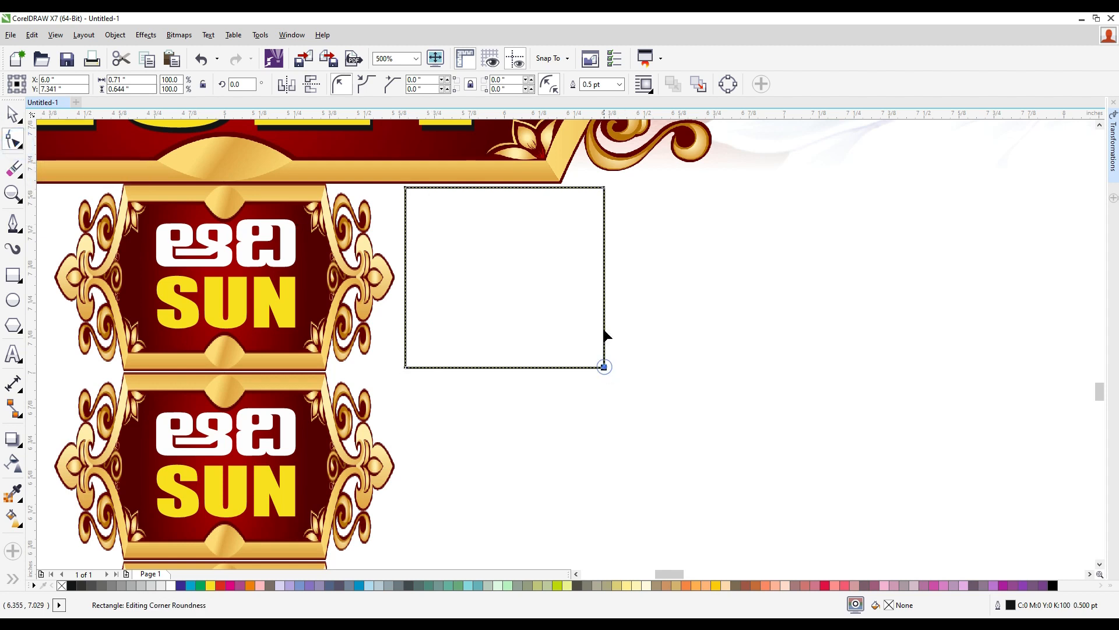
click(406, 187)
click(604, 368)
drag(405, 187, 439, 201)
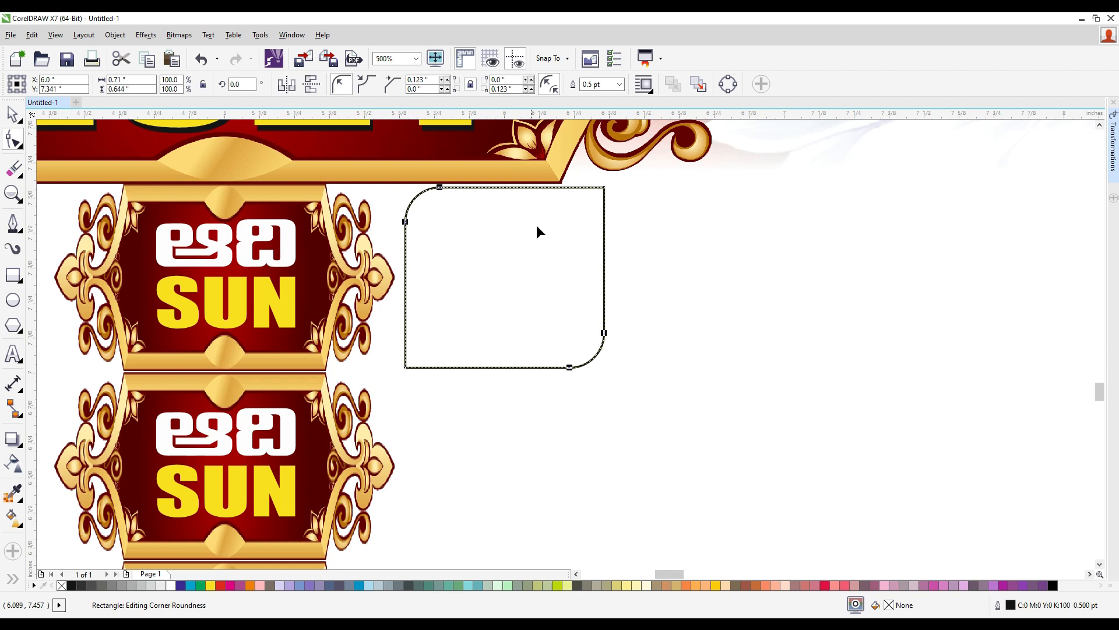
click(12, 114)
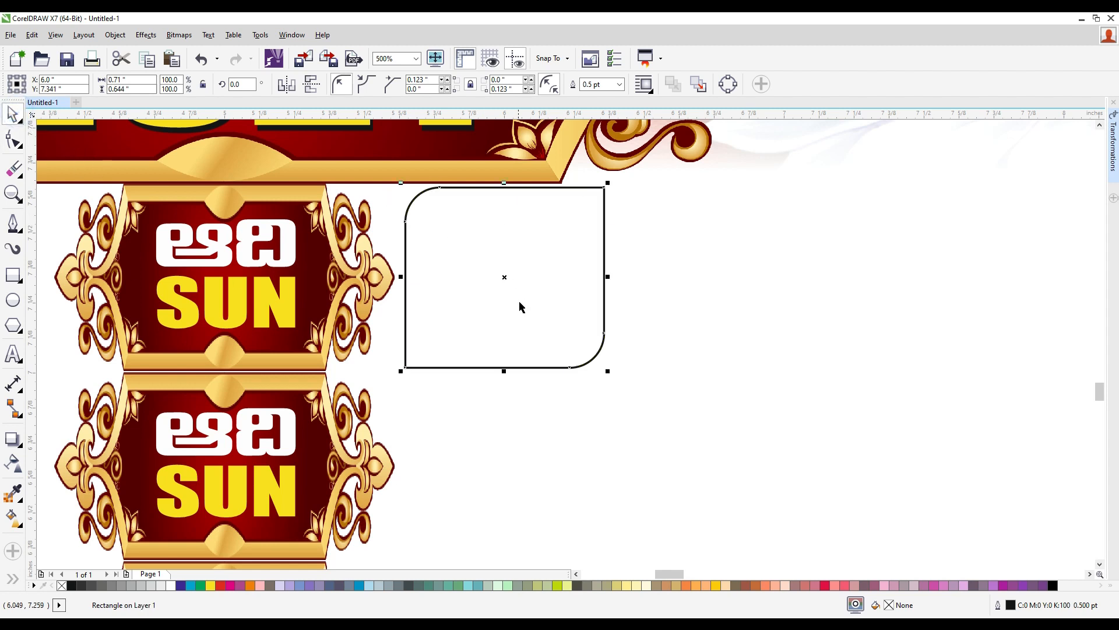
- Add the text "1" over the rounded rectangle and set its font to Impact
scroll(519, 304, down, 4)
scroll(505, 314, up, 2)
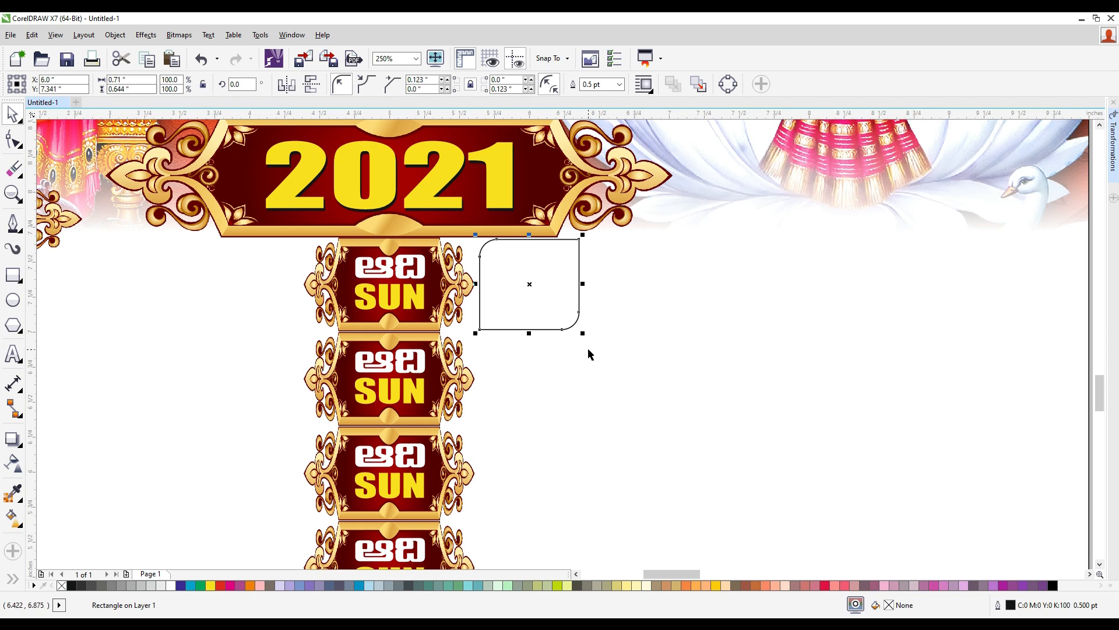
scroll(588, 353, down, 2)
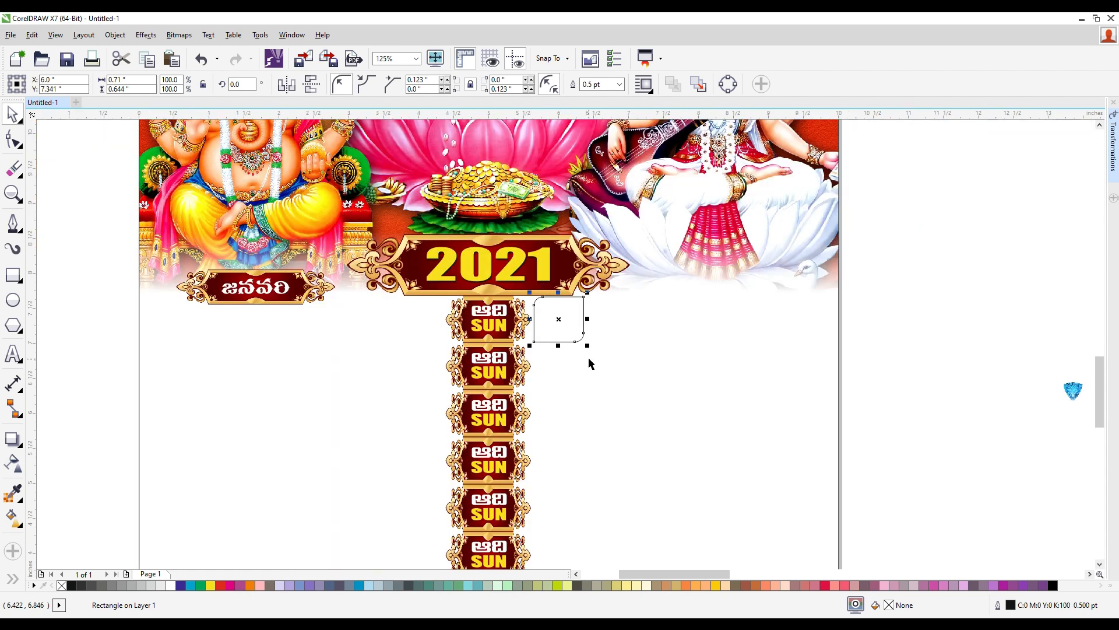
scroll(575, 356, up, 2)
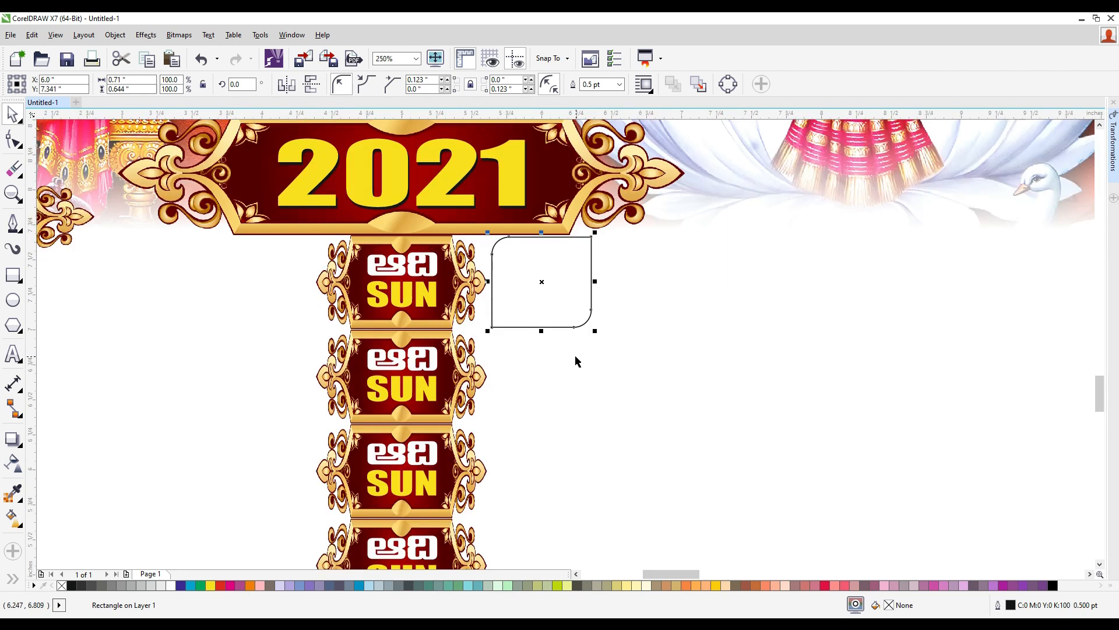
click(687, 344)
scroll(559, 268, up, 2)
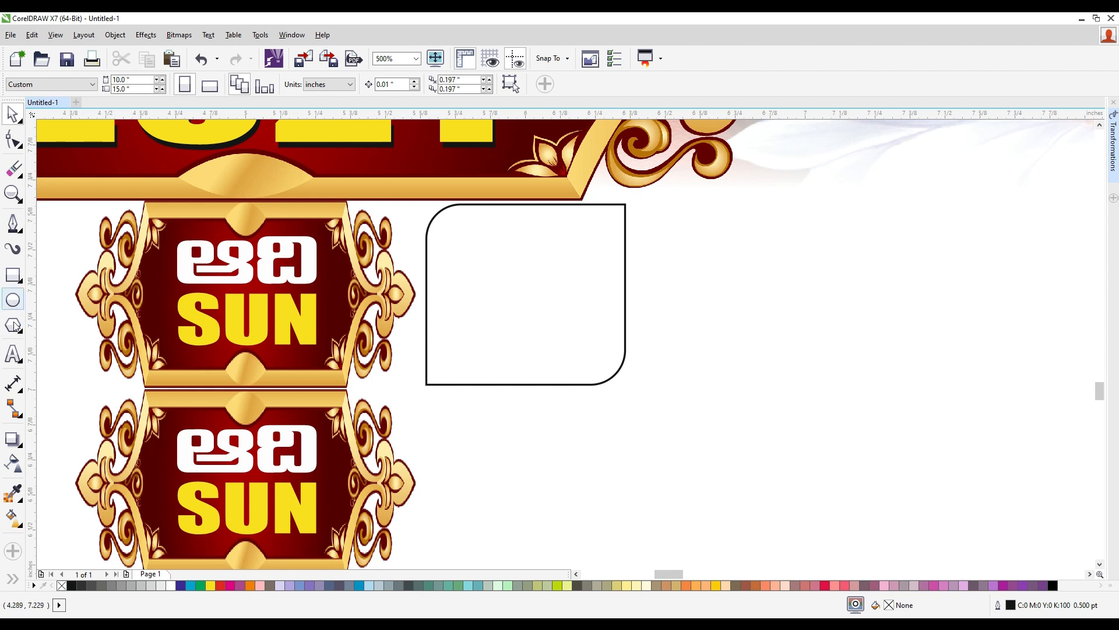
click(13, 353)
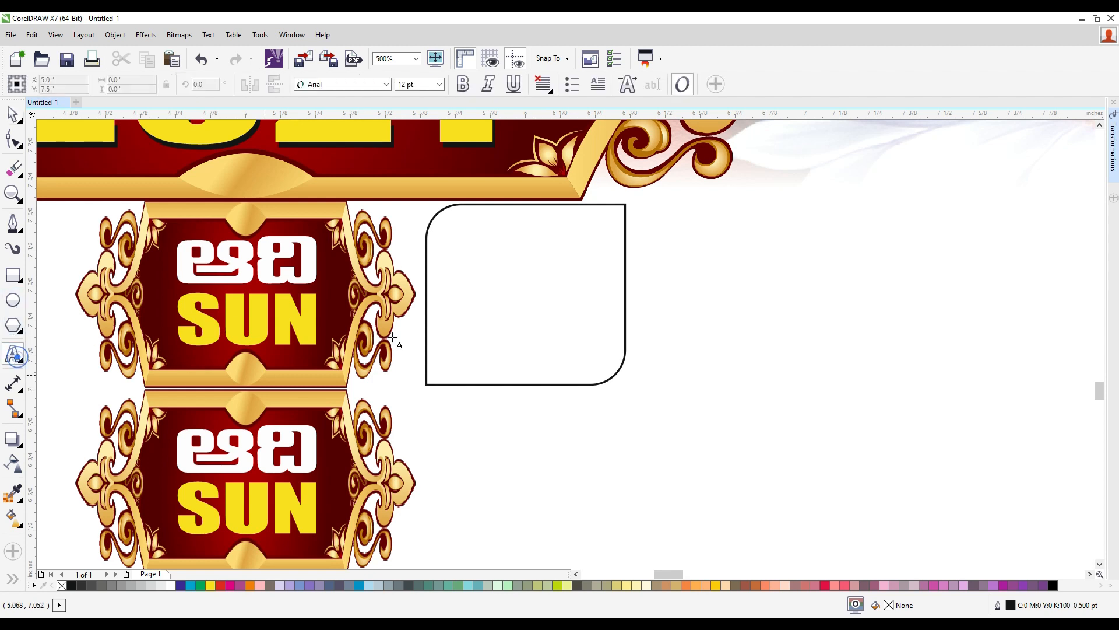
click(518, 264)
text(1)
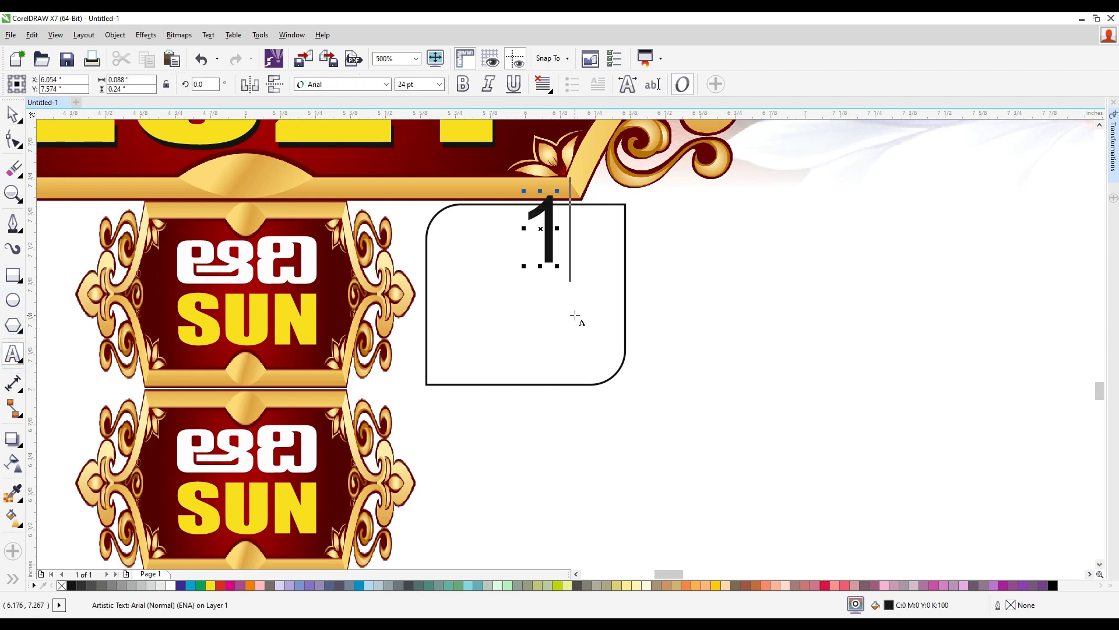
key(ctrl+a)
click(343, 85)
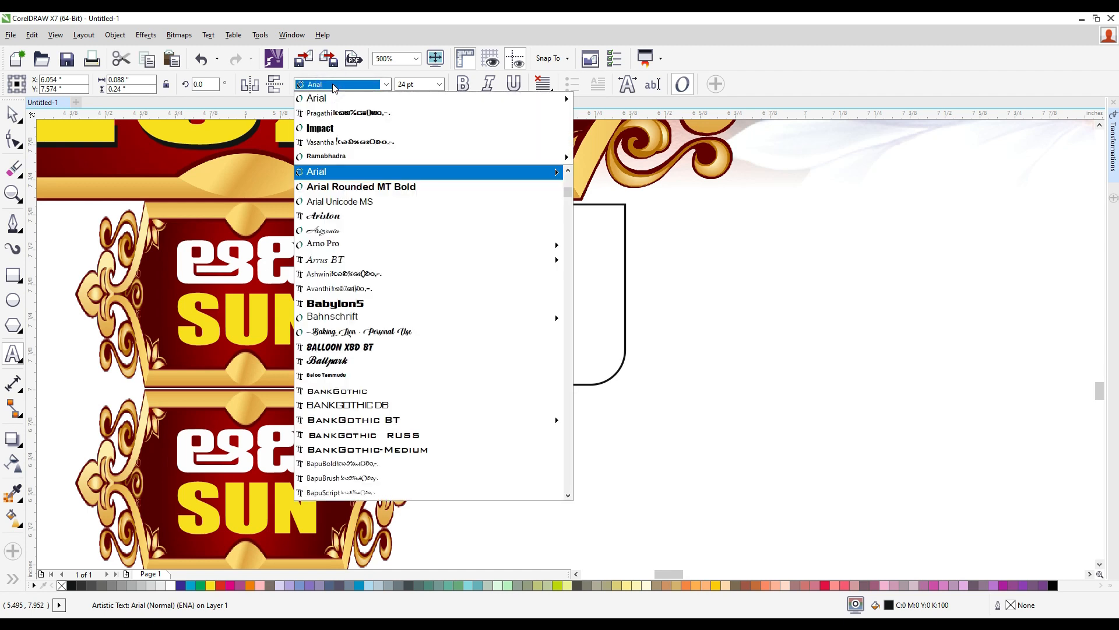
text(Impact)
key(Return)
- Move the number 1 into the middle of the rounded rectangle and enlarge it to about 28 pt
click(13, 115)
drag(543, 199, 524, 252)
drag(535, 320, 541, 331)
click(532, 282)
- Set the number's text alignment to Center and change the text to 31
click(548, 88)
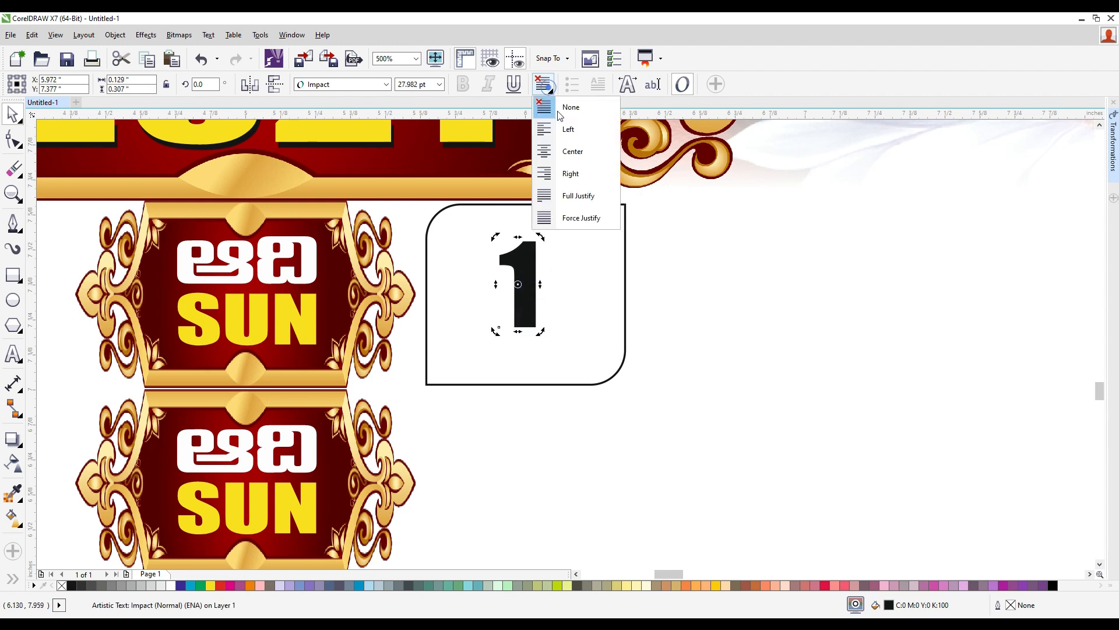
click(571, 151)
double_click(524, 281)
text(31)
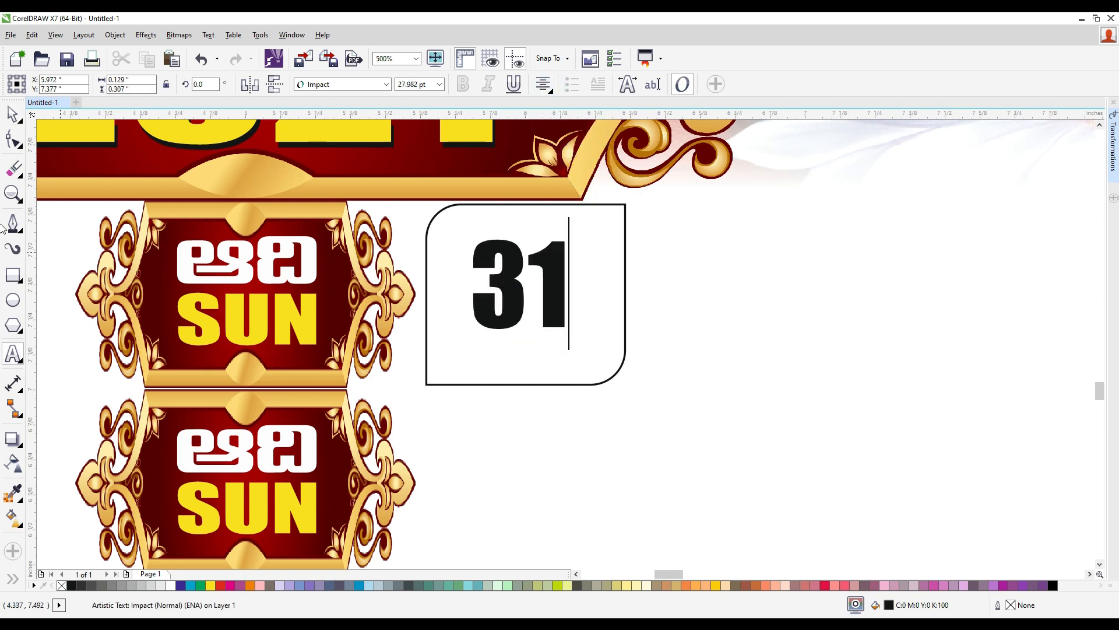
click(13, 115)
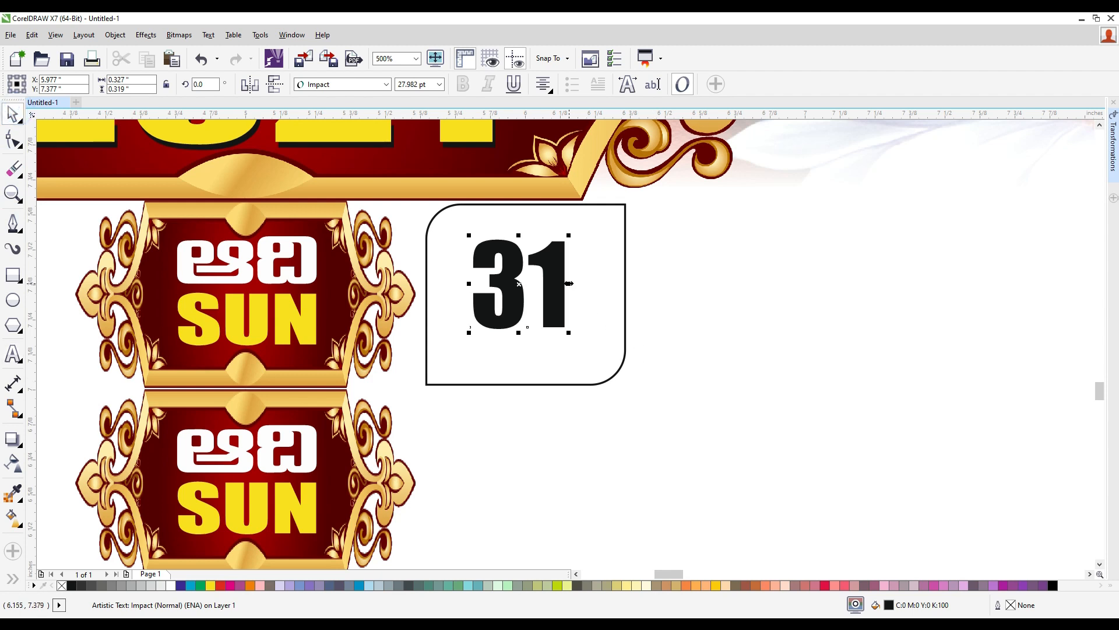
- Stretch the 31 to about 0.41 inches wide and centre it horizontally and vertically in the rounded rectangle
drag(569, 284, 590, 283)
shift+click(619, 211)
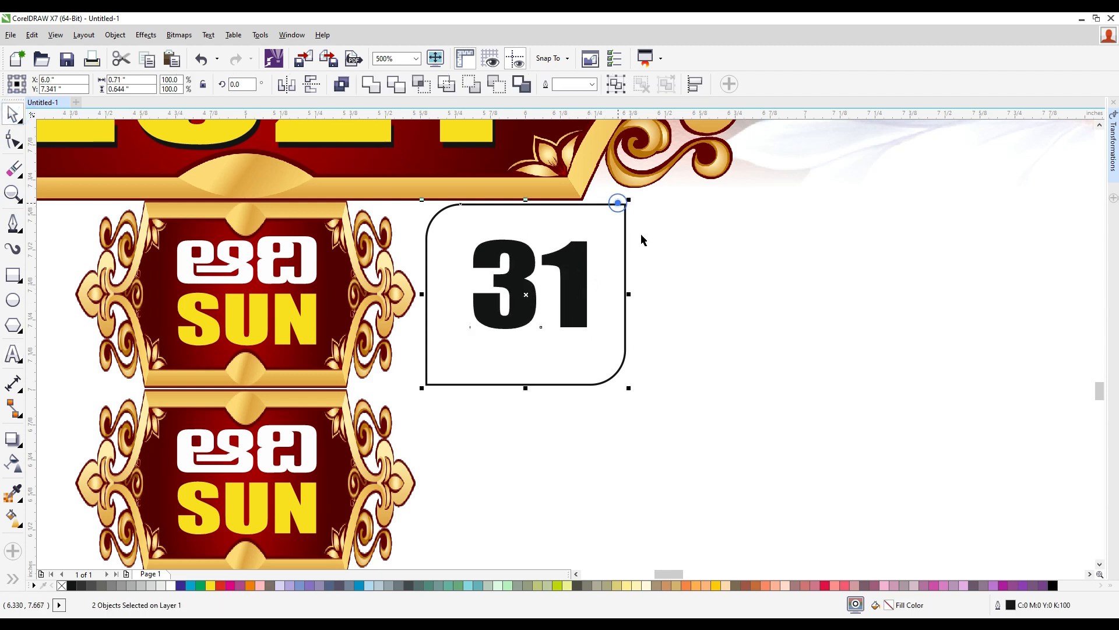
key(c)
key(e)
click(721, 356)
- Raise the 31 to the upper part of the rounded rectangle, leaving space beneath it for small text
click(574, 279)
drag(574, 280, 576, 263)
key(Up)
key(Down)
key(Down)
key(Down)
key(Up)
key(Up)
key(Down)
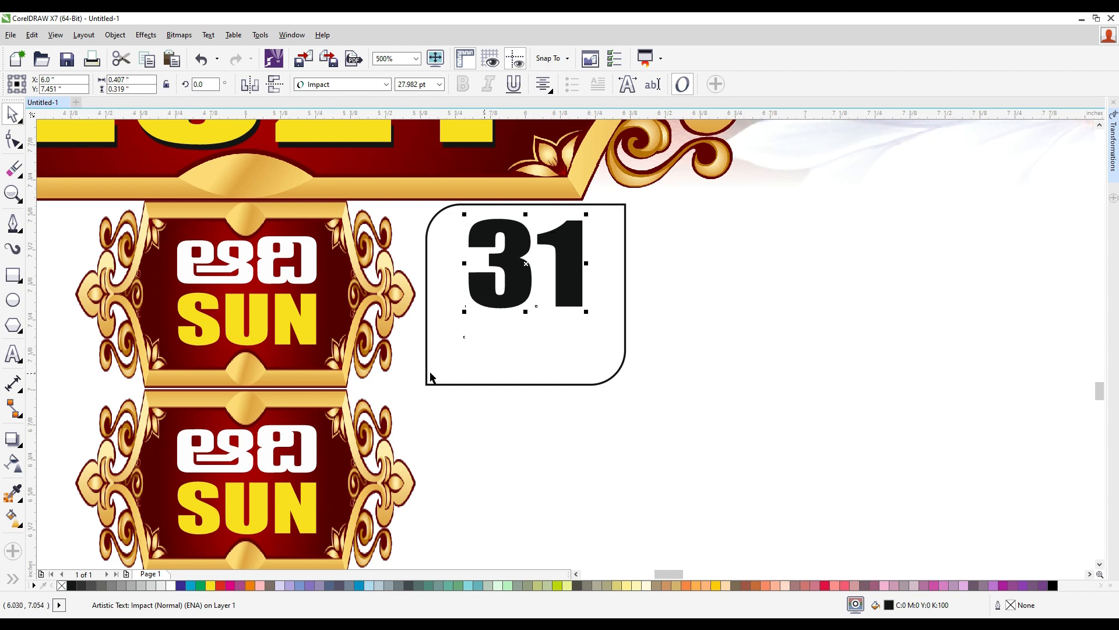
- Add placeholder text "dfdf" at the lower edge of the rounded rectangle and set its font to Mandali
scroll(518, 422, up, 2)
click(13, 354)
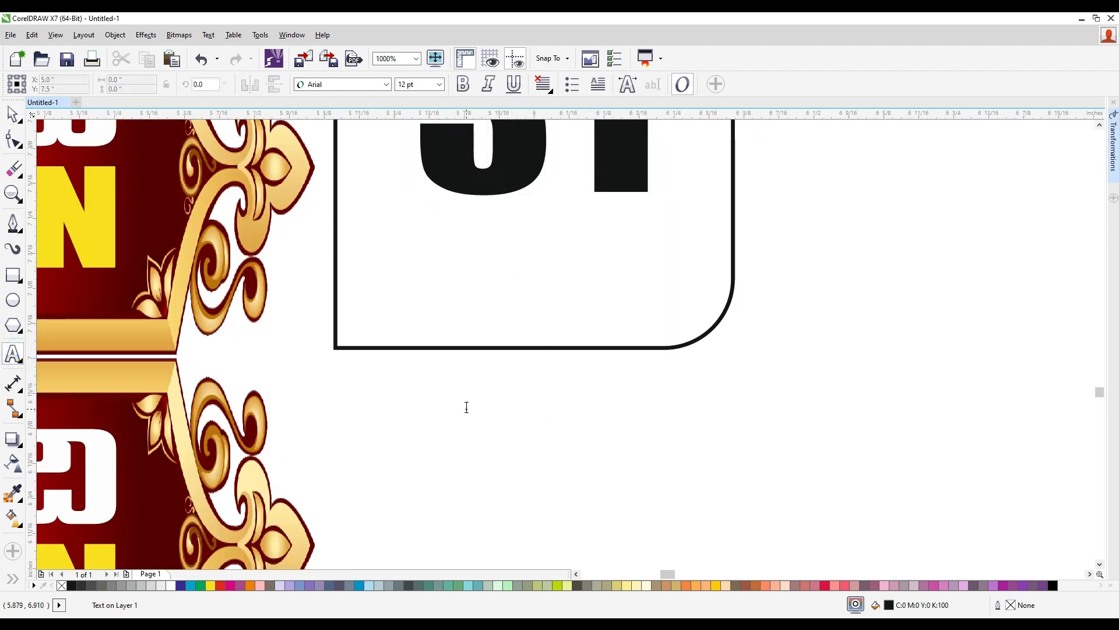
click(473, 406)
text(dfdf)
double_click(551, 411)
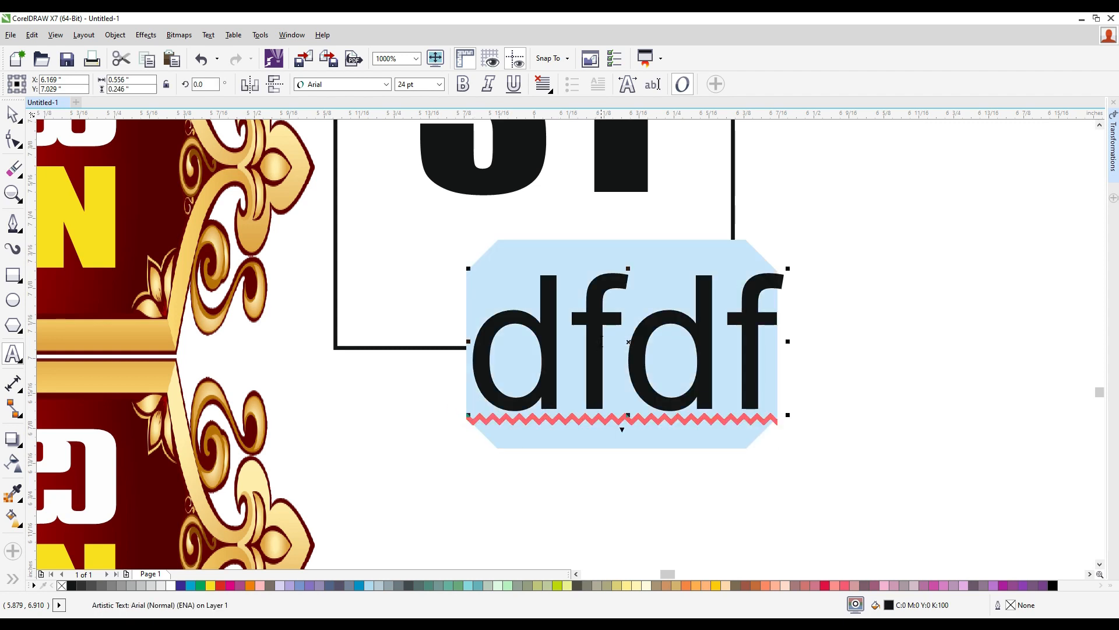
click(364, 86)
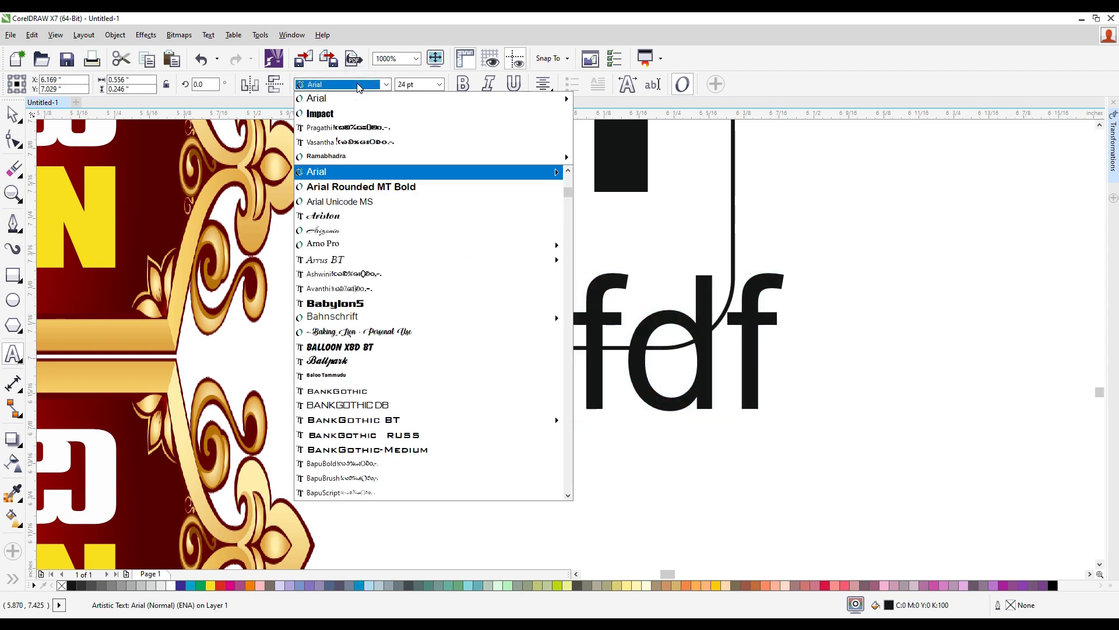
text(Mandali)
key(Return)
- Switch the input language to Telugu and replace the placeholder text with "చతుర్థశి సా.౫-౩౨"
click(661, 370)
double_click(651, 389)
key(super+space)
key(super+space)
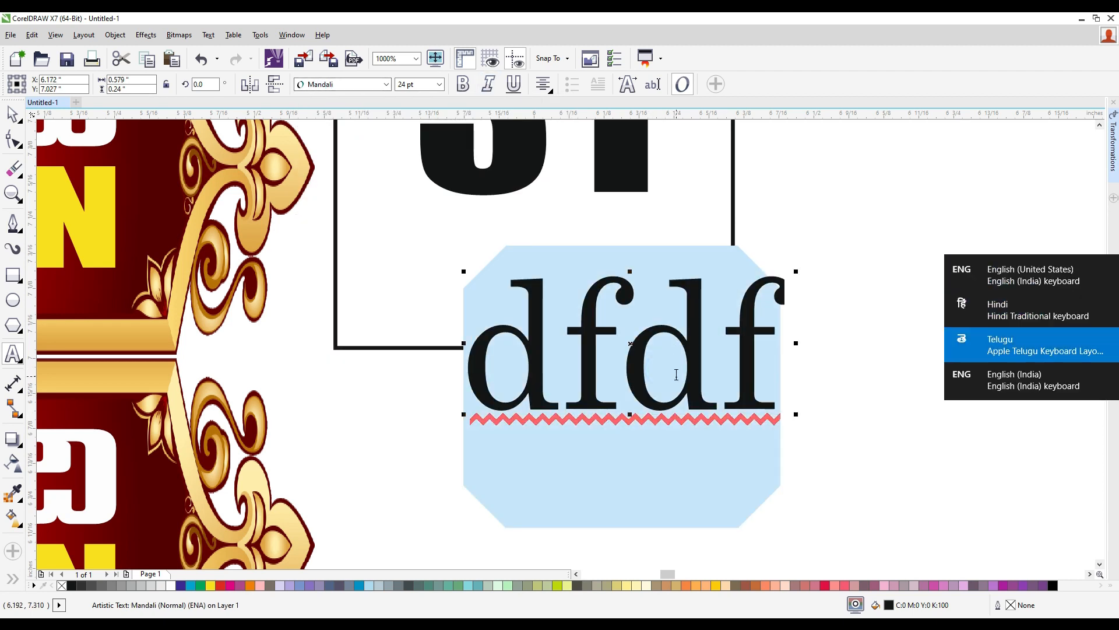
text(చతుర్ధ)
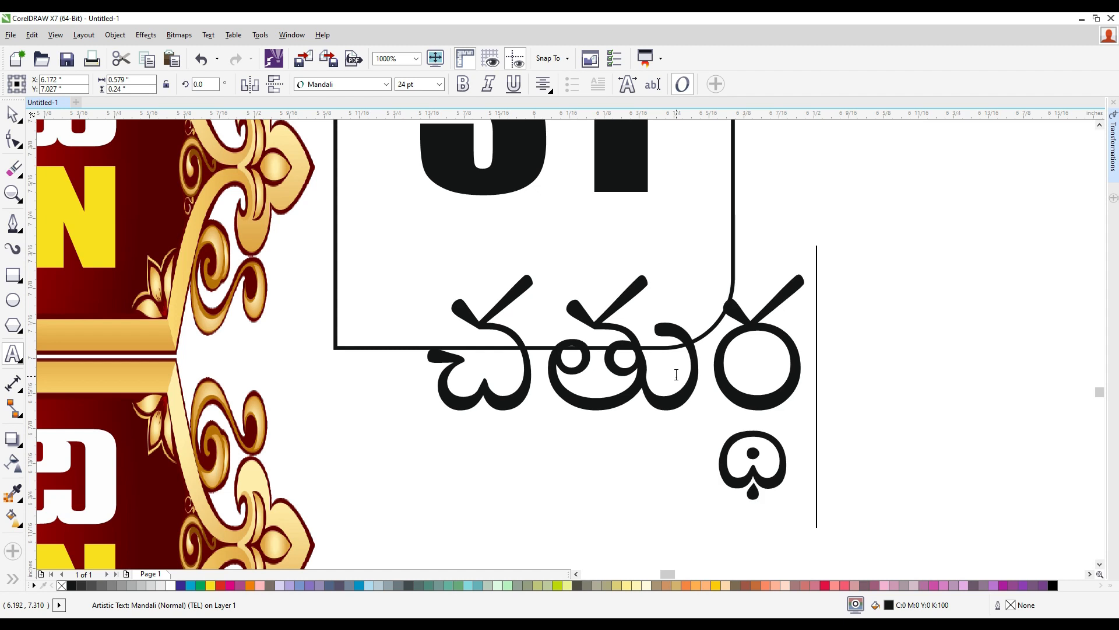
key(BackSpace)
text(థ)
key(BackSpace)
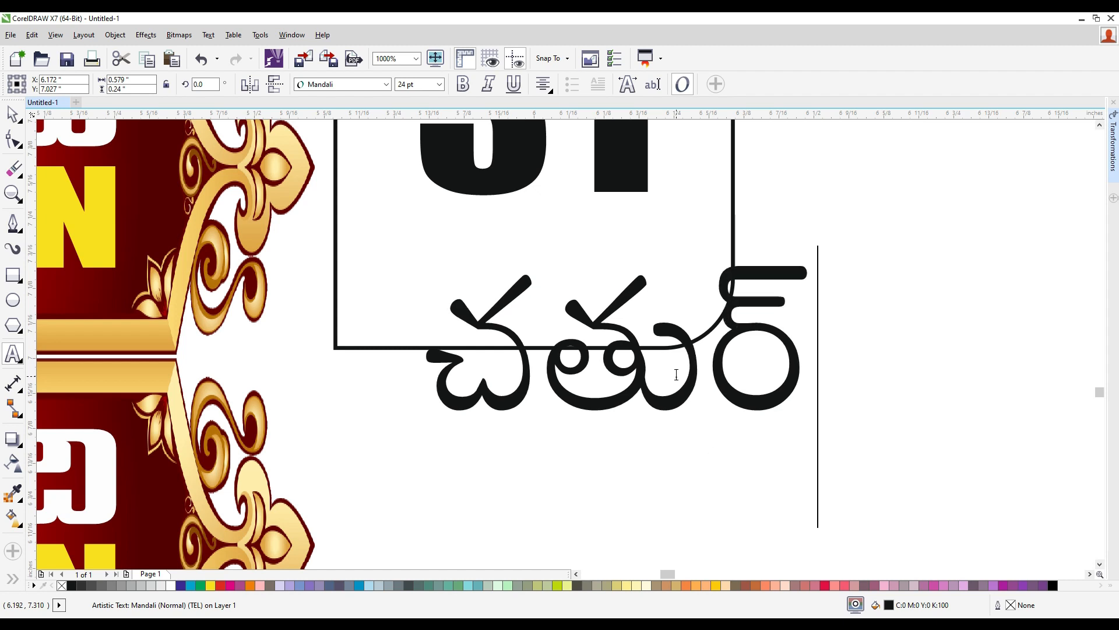
text(థశి)
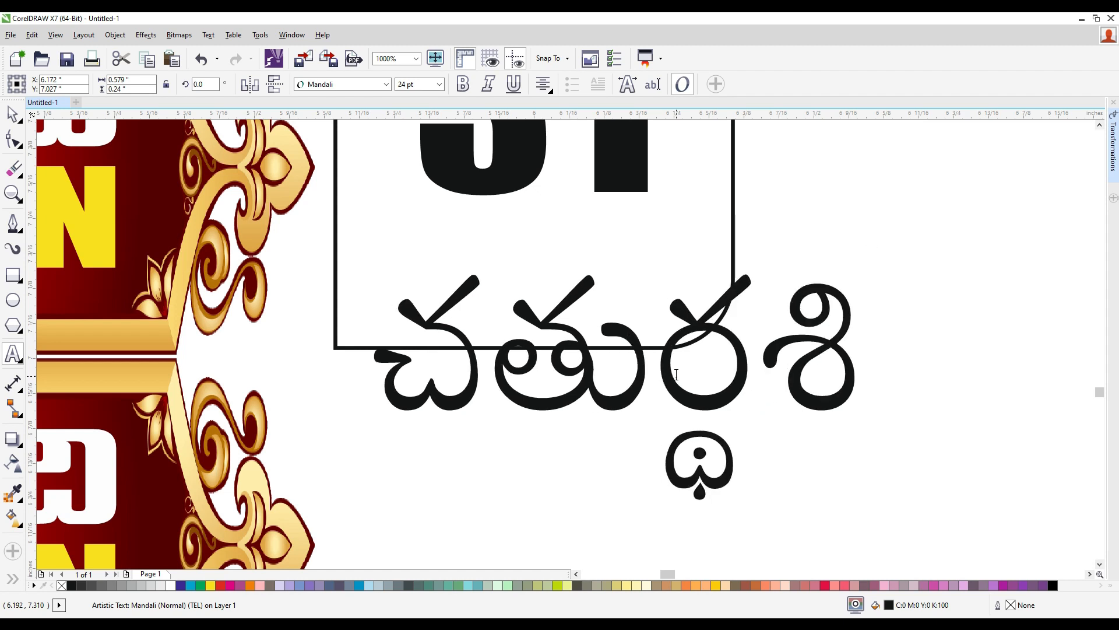
text( సా.)
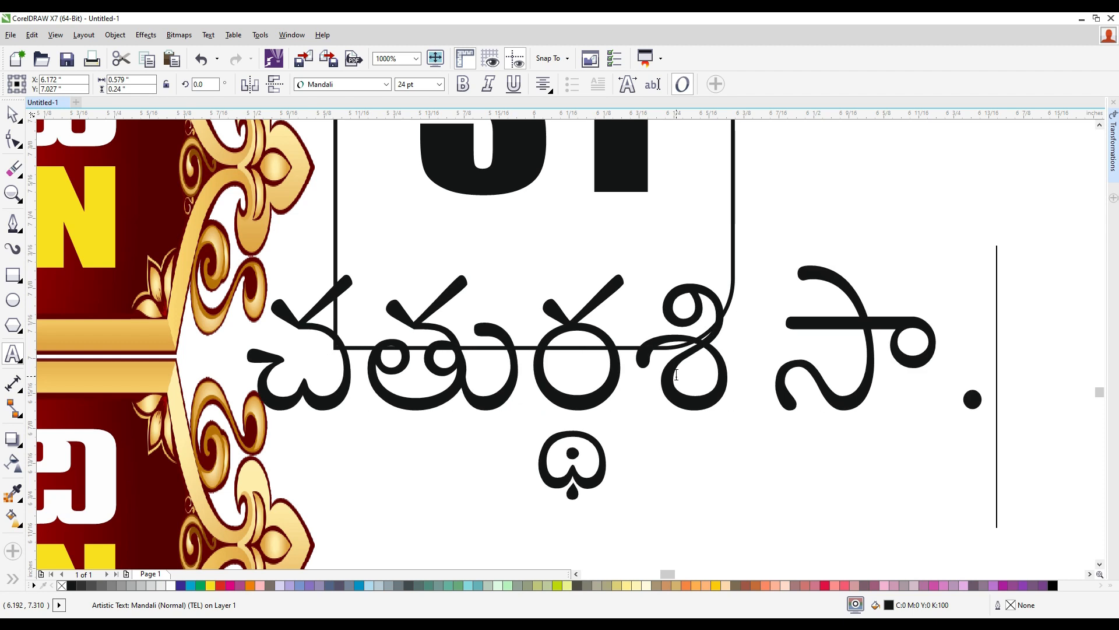
text(౫-౩౨)
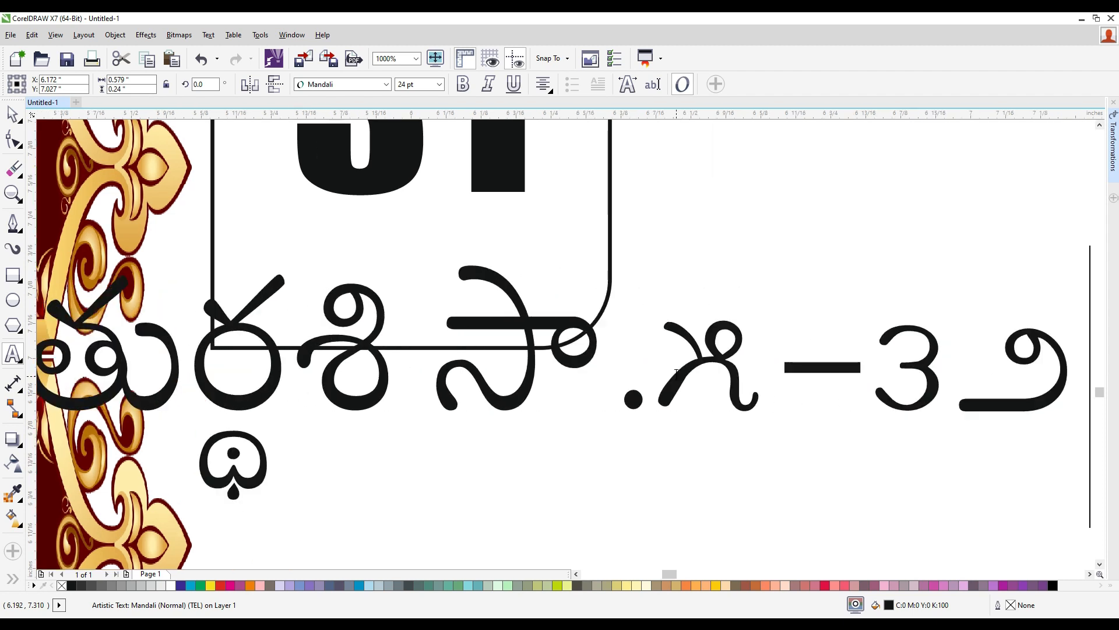
- Reduce the Telugu text to about 4.63 pt, roughly 0.4 inches wide, and place it directly beneath the 31 inside the rectangle
key(ctrl+a)
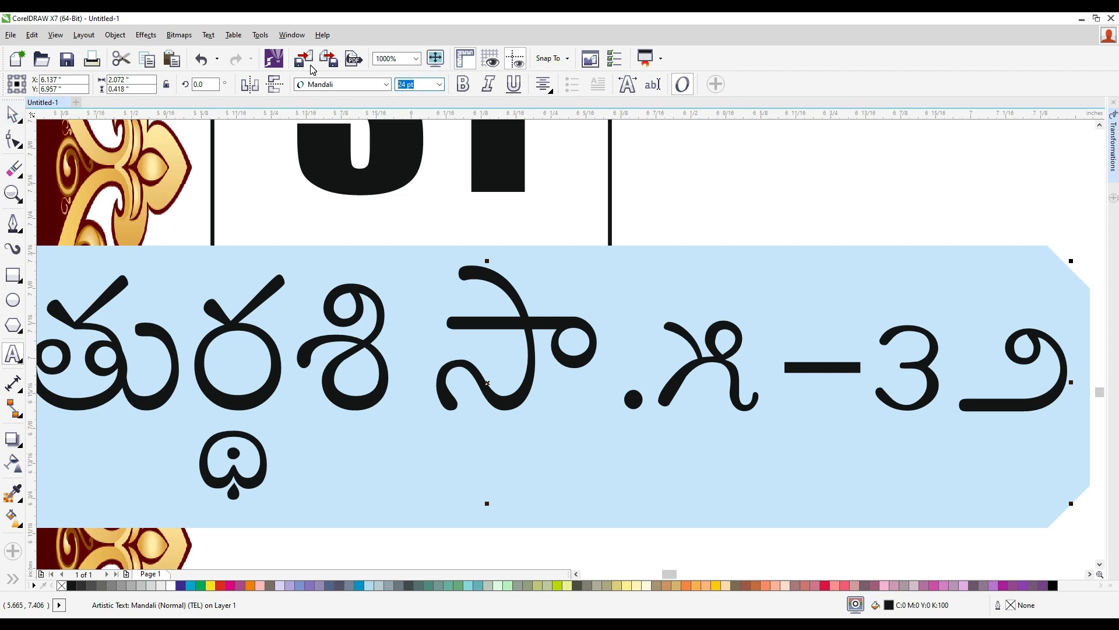
text(10)
key(Return)
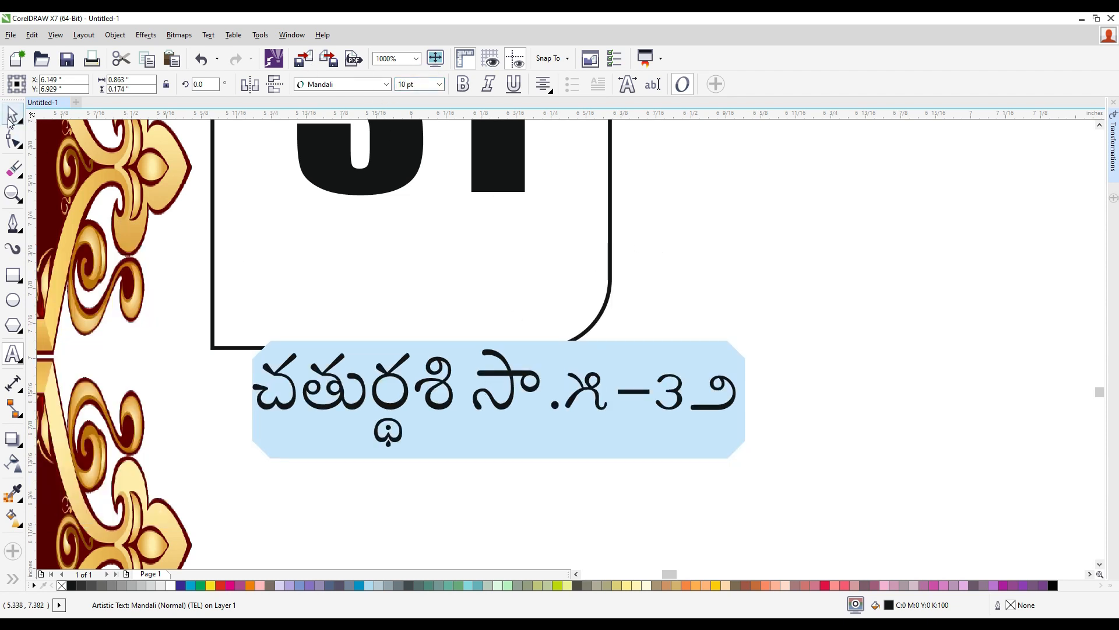
click(11, 116)
click(739, 454)
click(687, 394)
drag(739, 452, 481, 399)
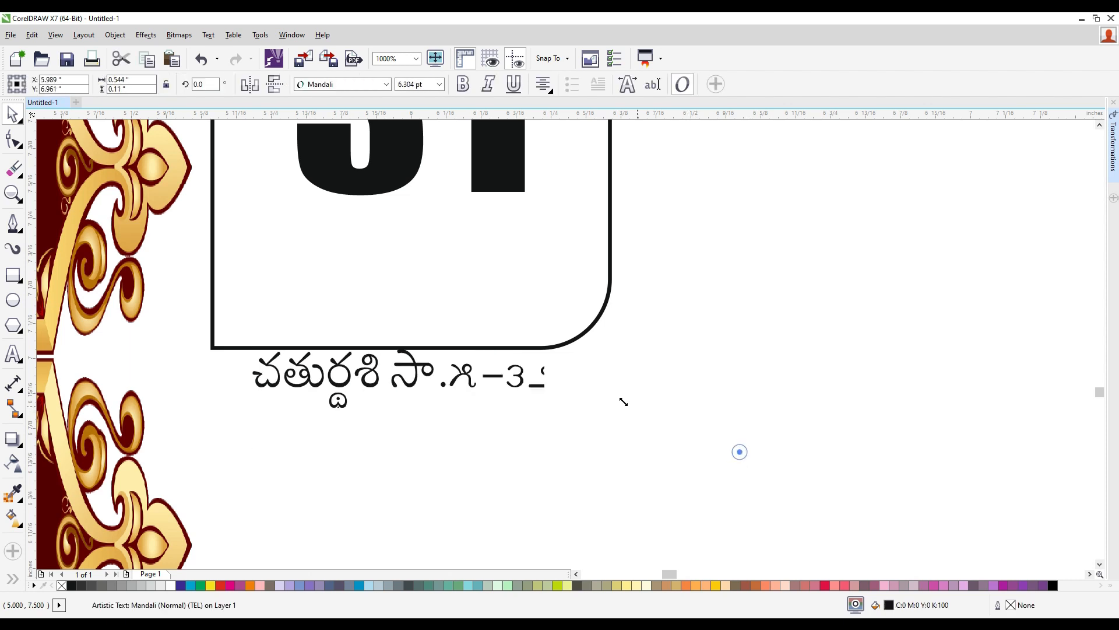
drag(408, 368, 458, 244)
- Repeat the line "చతుర్థశి సా.౫-౩౨" twice within the same text object to make three lines
key(F8)
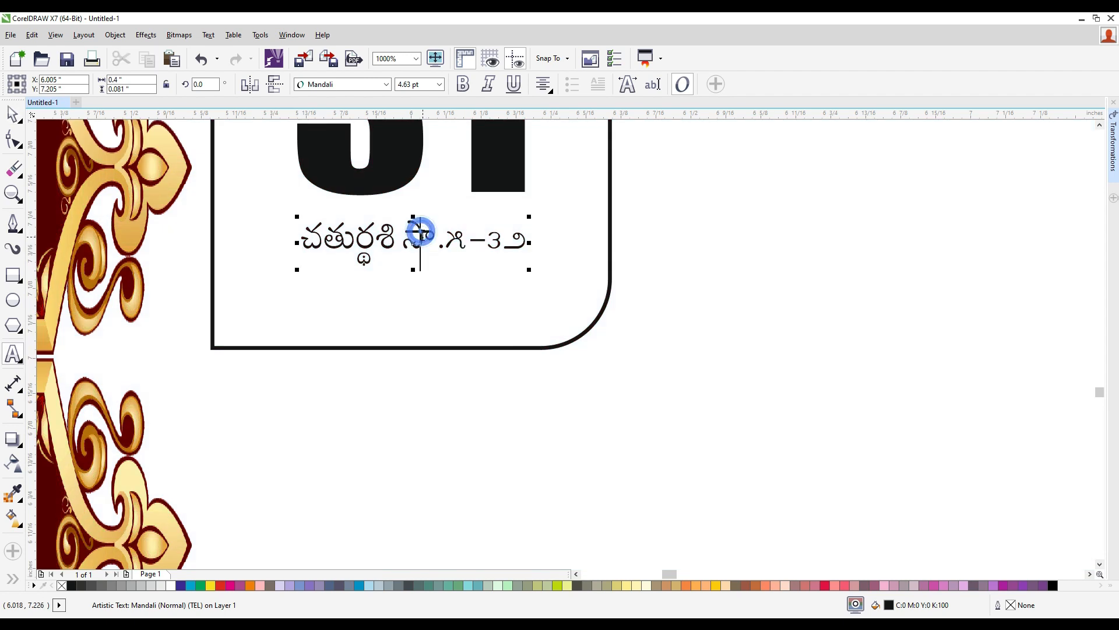
key(ctrl+a)
key(Right)
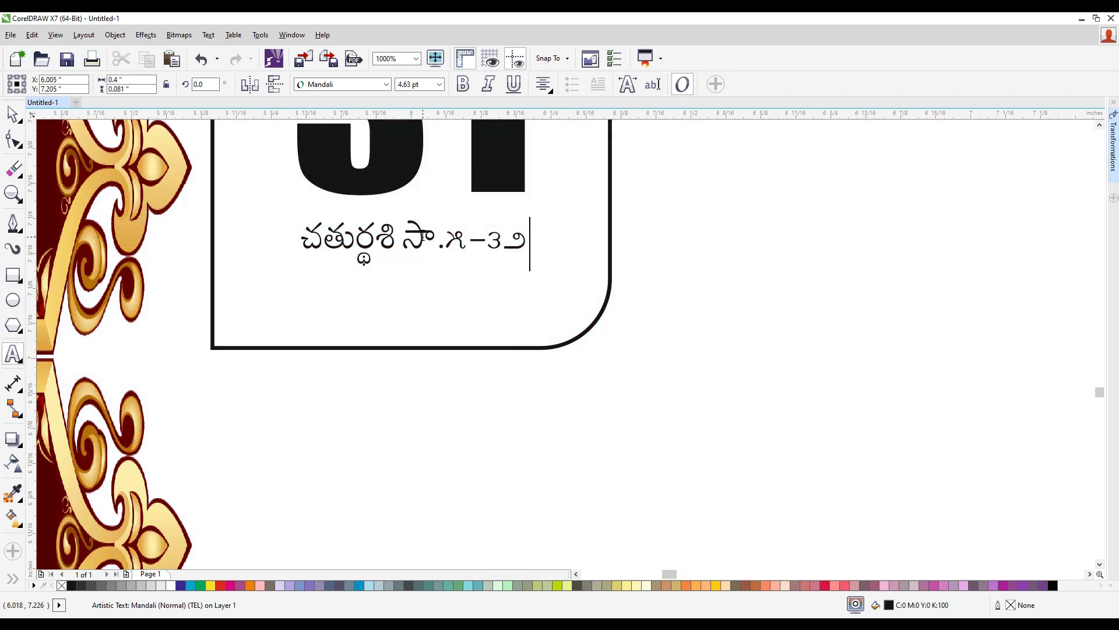
text(చతుర్ధశి సా.గ-౩౨)
key(Return)
text(చతుర్ధశి సా.గ-౩౨)
key(ctrl+a)
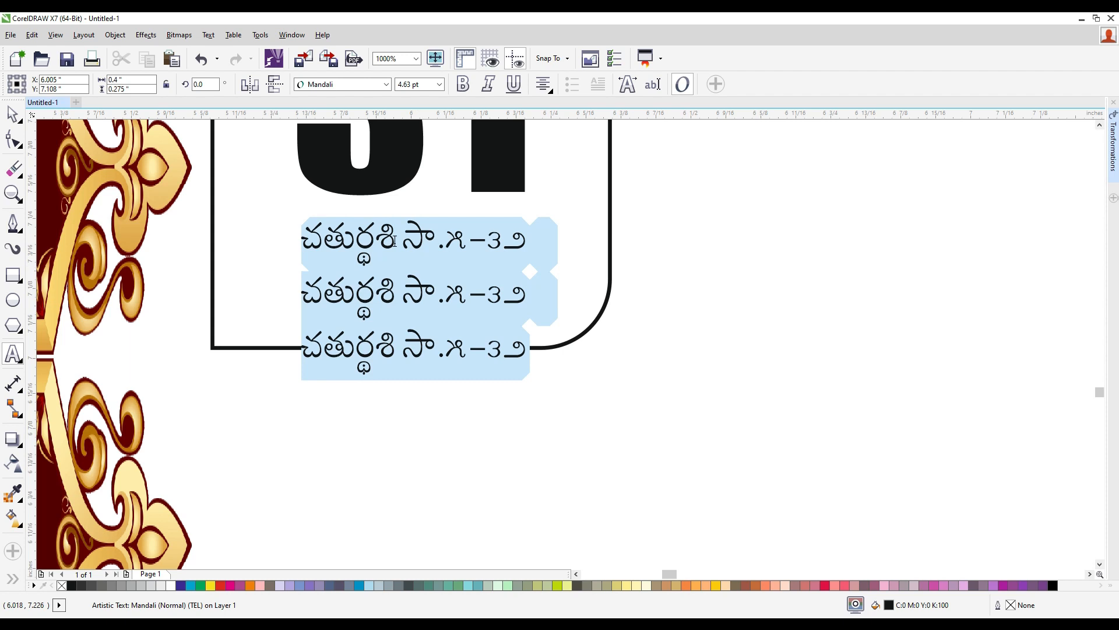
- Tighten the line spacing of the three Telugu lines until the text block is about 0.24 inches high
click(13, 139)
drag(297, 379, 294, 342)
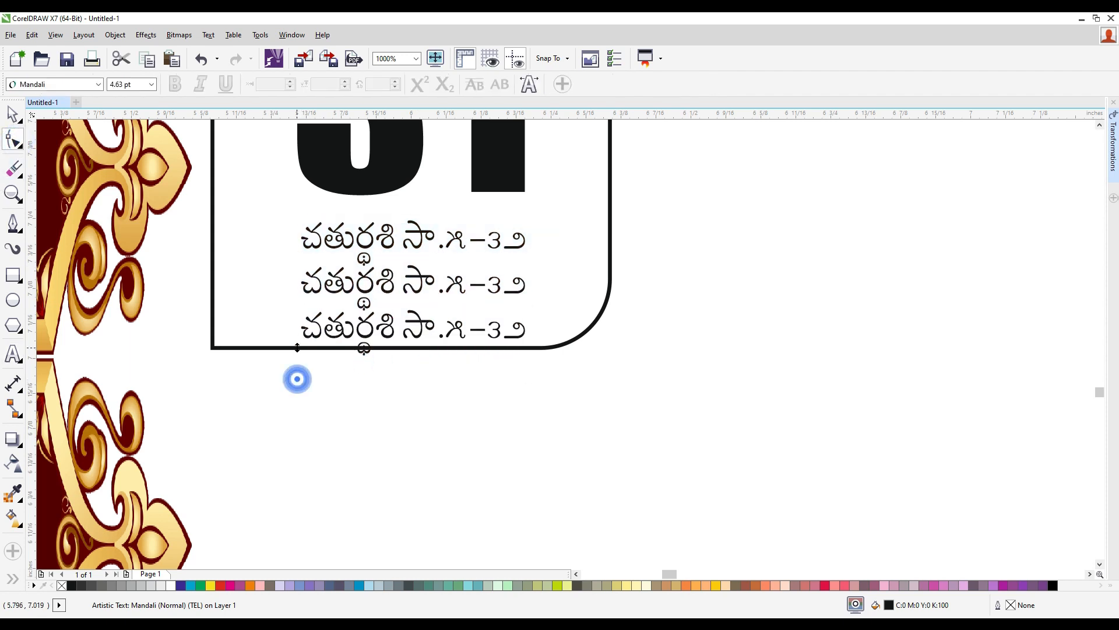
click(13, 113)
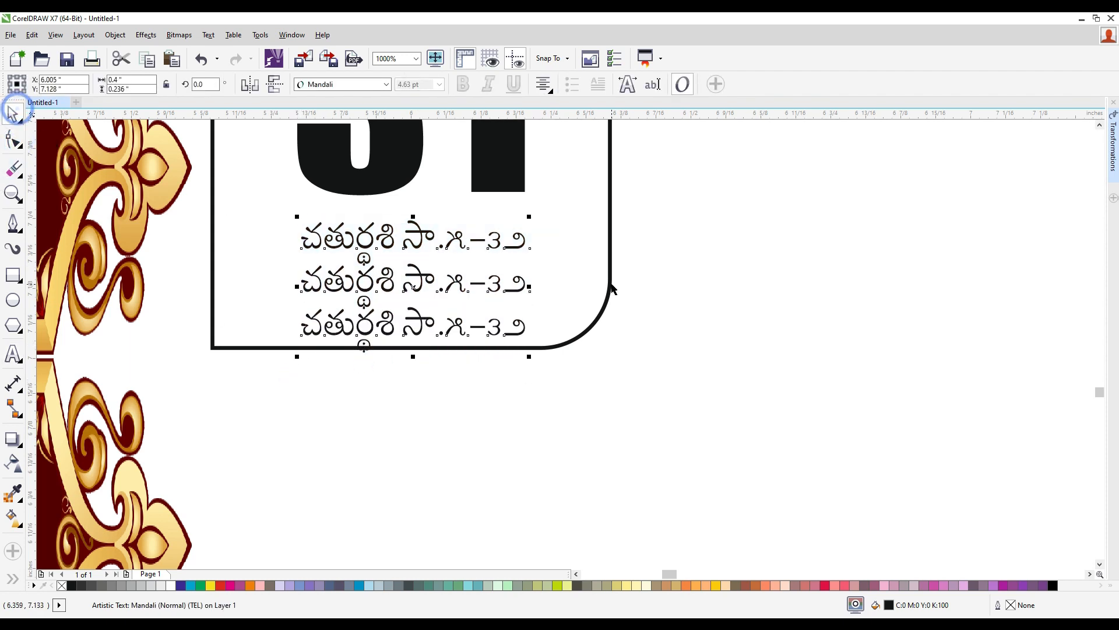
- Center the three-line Telugu text block horizontally within the rounded rectangle and nudge it up slightly beneath the 31
shift+click(611, 284)
key(e)
click(648, 359)
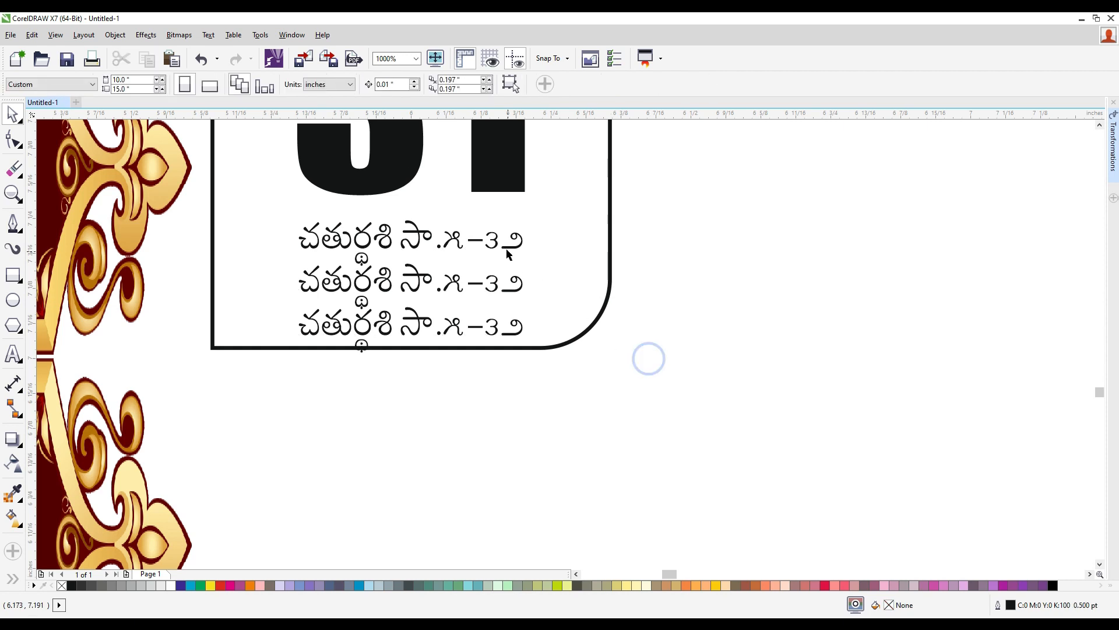
click(505, 244)
key(Up)
key(Up)
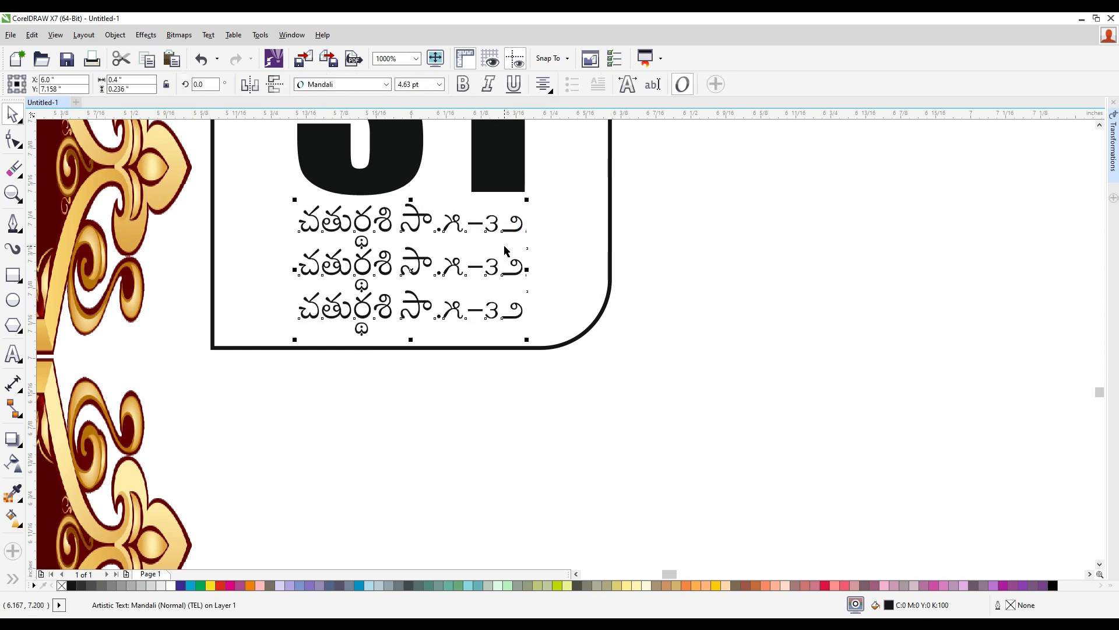
scroll(578, 355, down, 2)
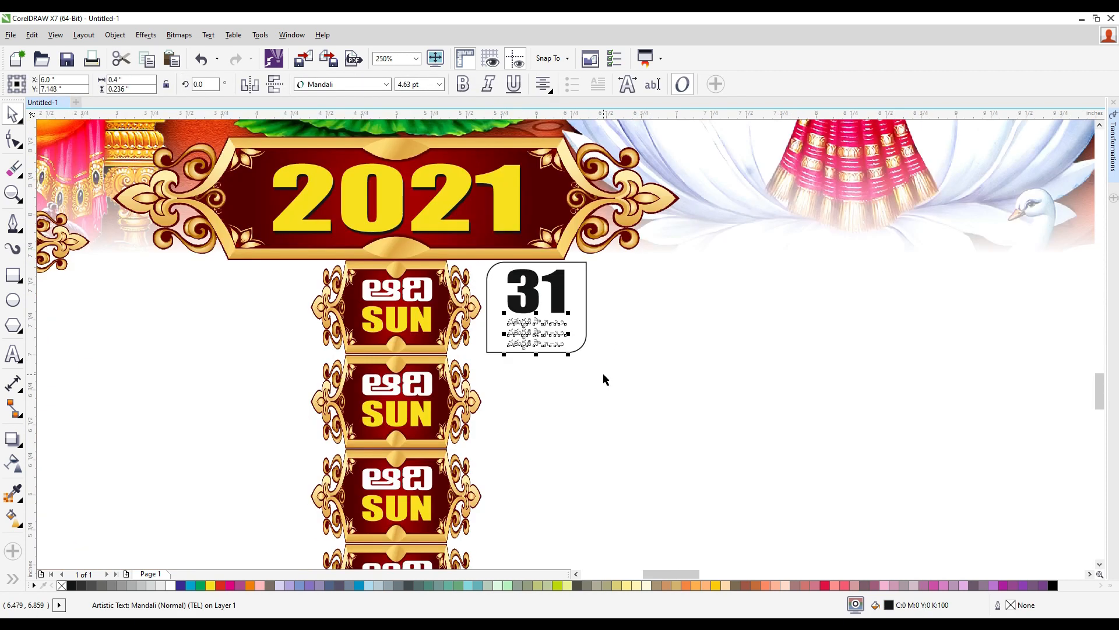
click(629, 376)
- Change the date number in the cell to 1
double_click(542, 292)
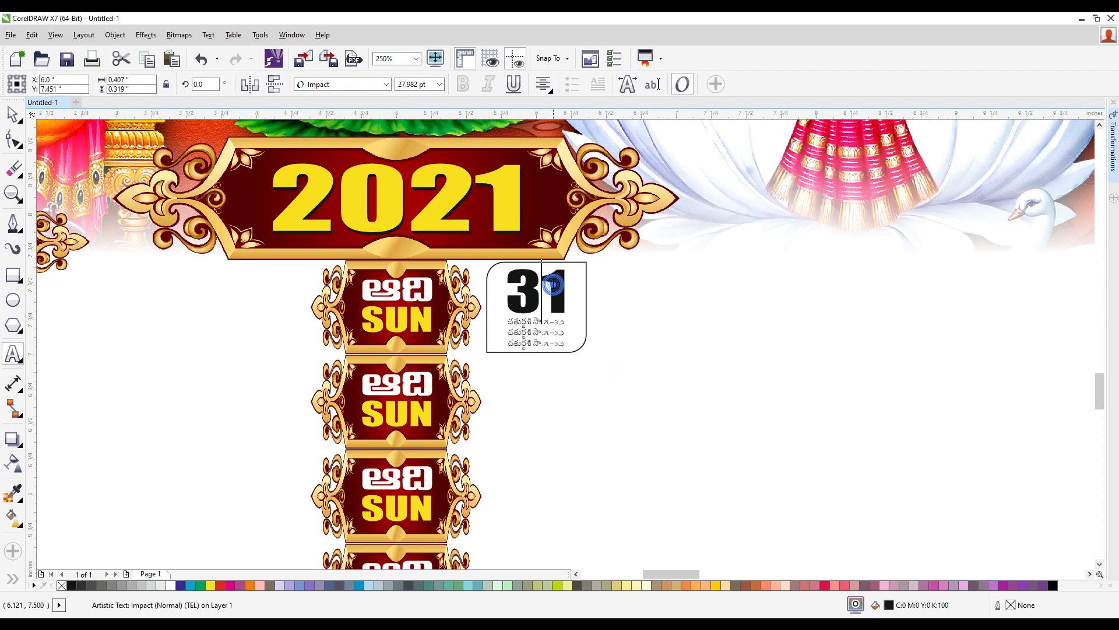
key(BackSpace)
click(12, 114)
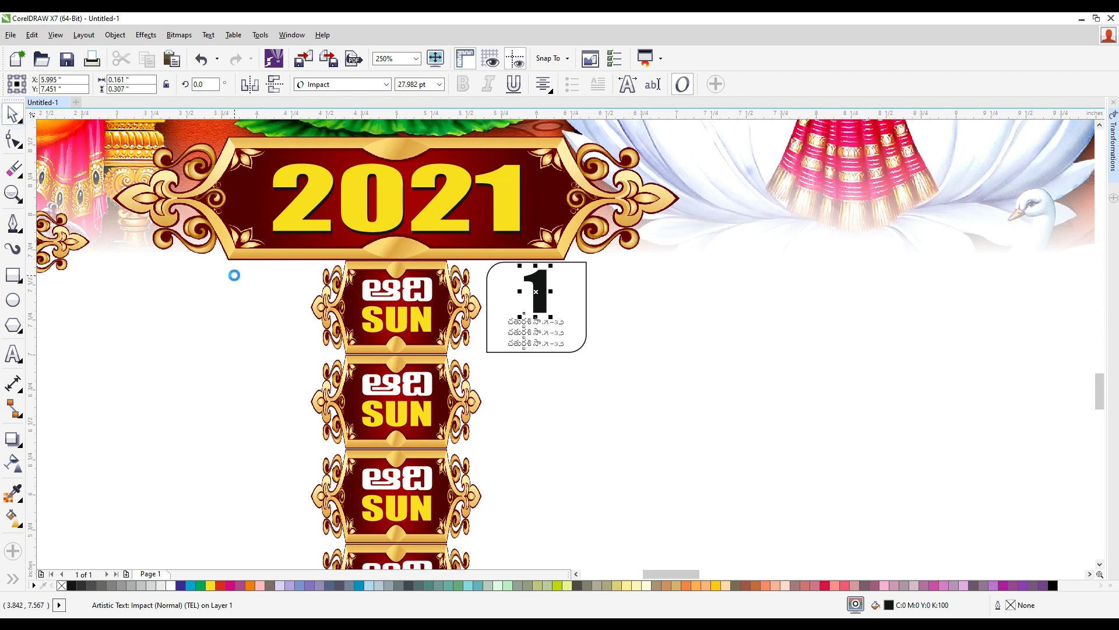
- Try a row of five date cells spaced about 0.73 inches apart, and undo the copies
scroll(233, 275, down, 3)
click(822, 356)
scroll(376, 327, up, 3)
drag(944, 361, 340, 204)
drag(405, 234, 504, 246)
key(ctrl+z)
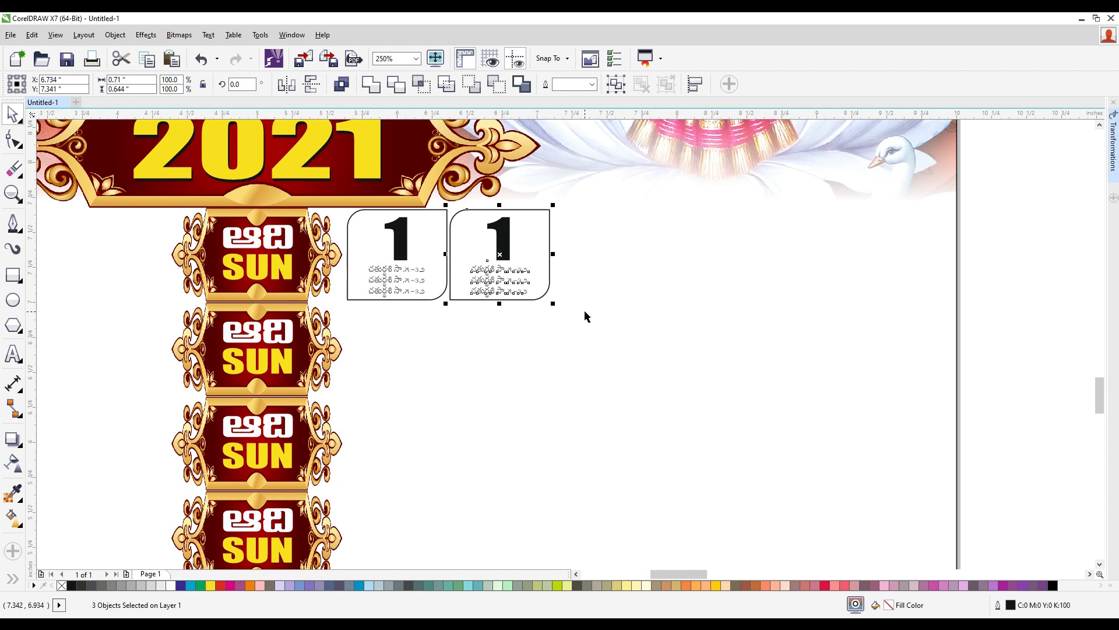
key(ctrl+r)
key(ctrl+r)
key(ctrl+r)
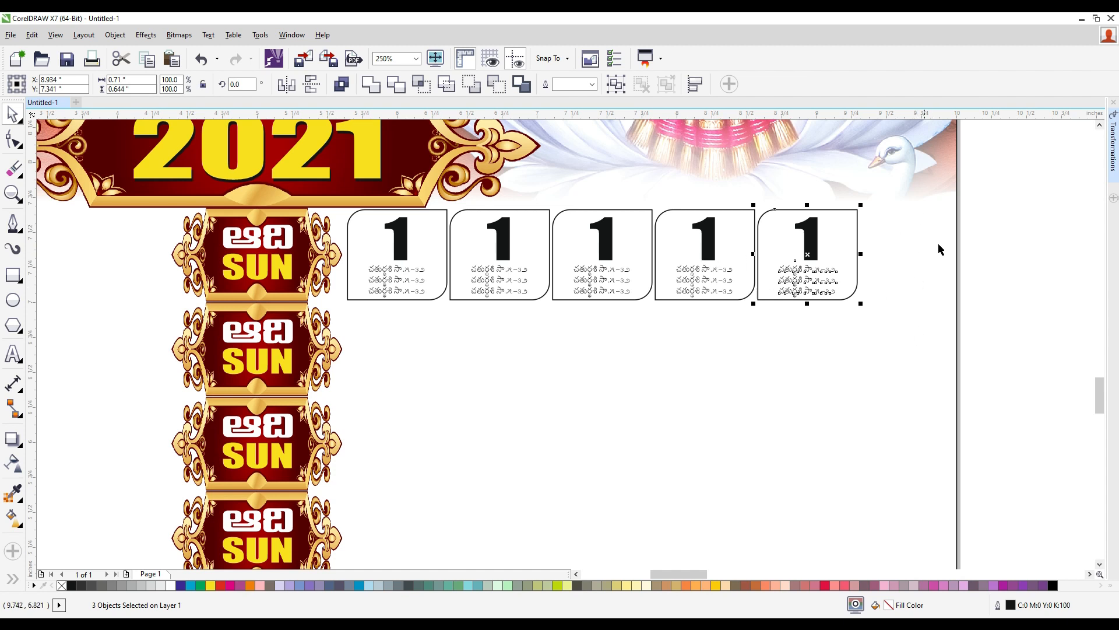
key(ctrl+z)
key(ctrl+z)
key(ctrl+z)
key(ctrl+z)
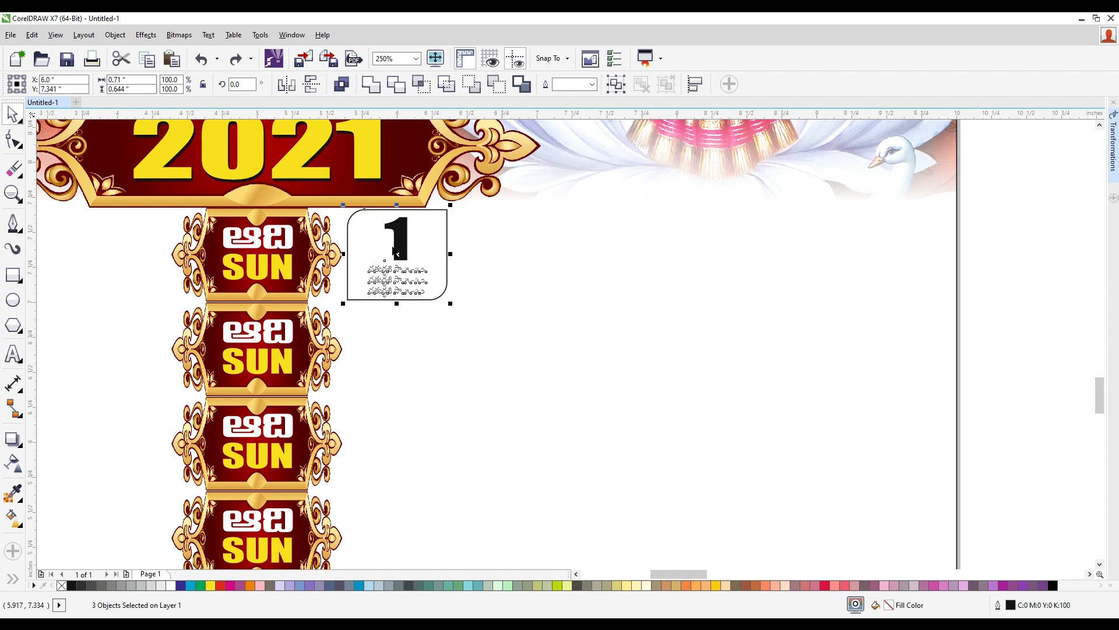
- Try the five-cell row with wider spacing of about 0.81 inches, and undo the copies
drag(397, 255, 512, 267)
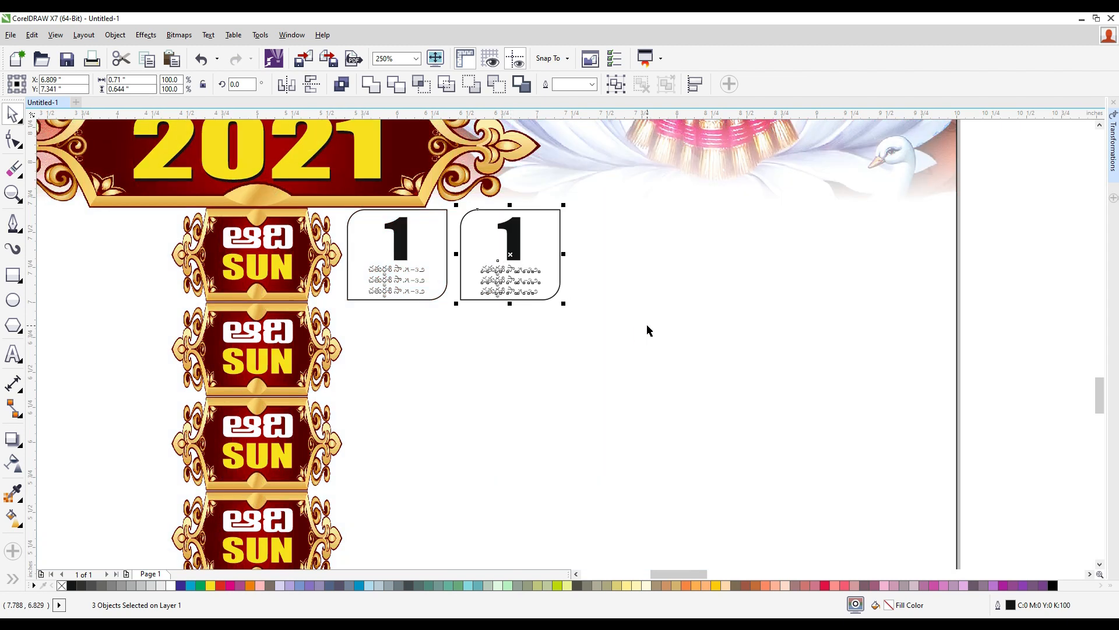
key(ctrl+r)
key(ctrl+r)
key(ctrl+r)
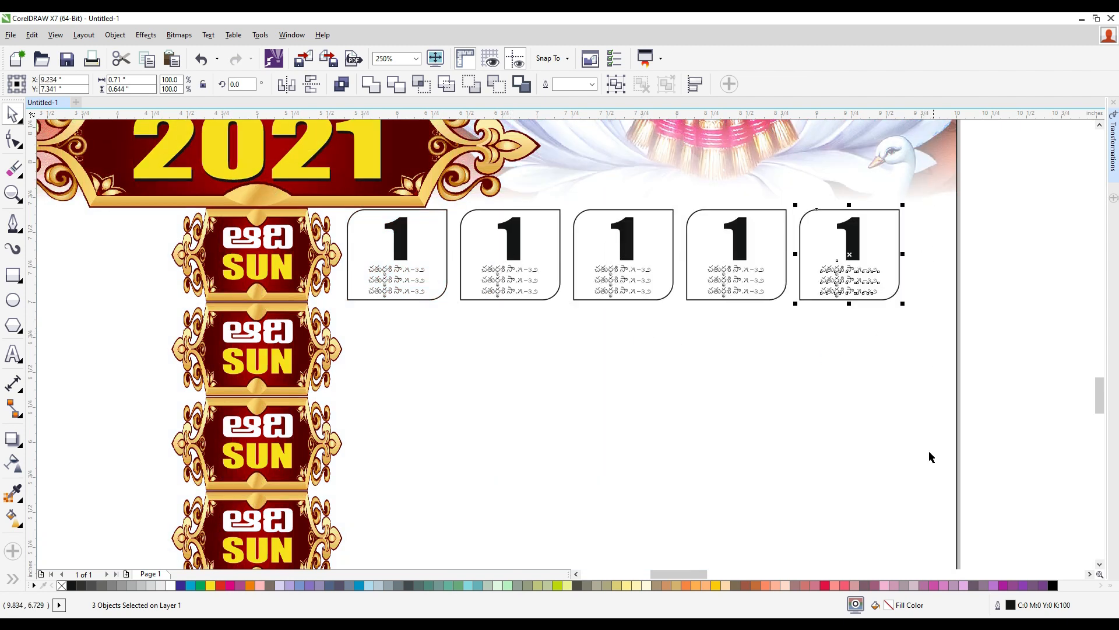
key(ctrl+z)
key(ctrl+z)
key(ctrl+z)
key(ctrl+z)
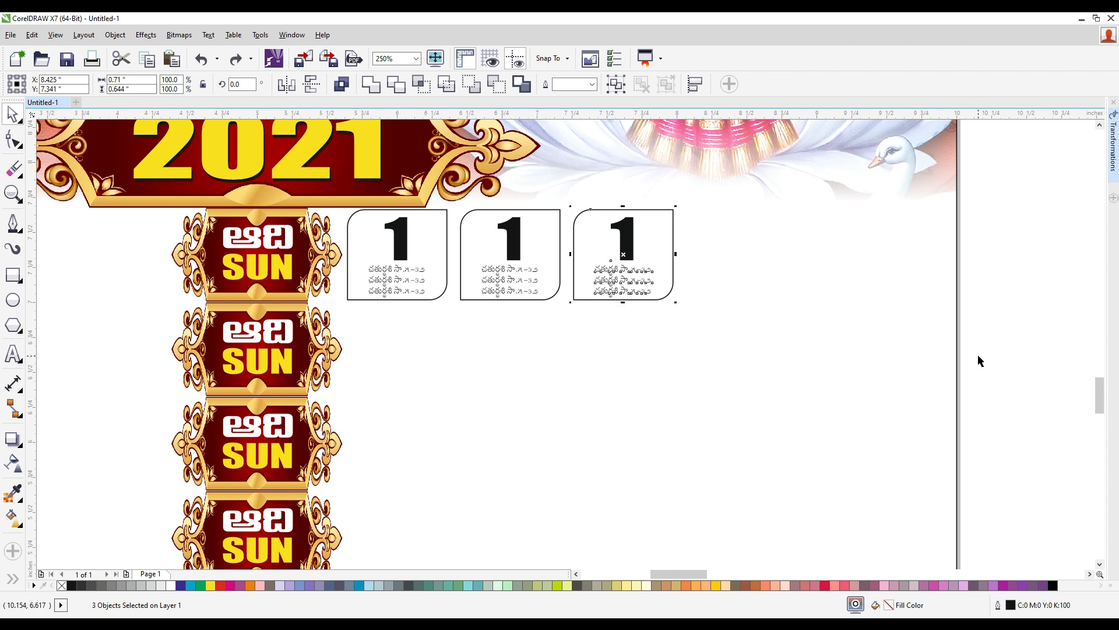
click(735, 315)
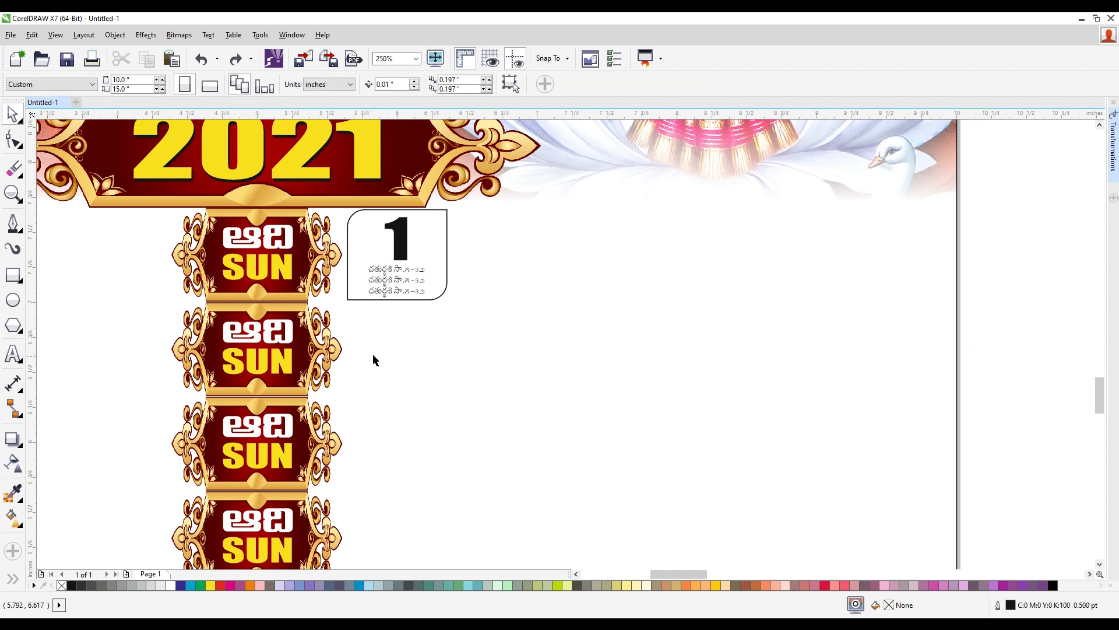
- Draw a rectangle about 0.63 by 0.58 inches over the date cell's upper-left area and convert it to curves
click(12, 275)
drag(337, 196, 426, 276)
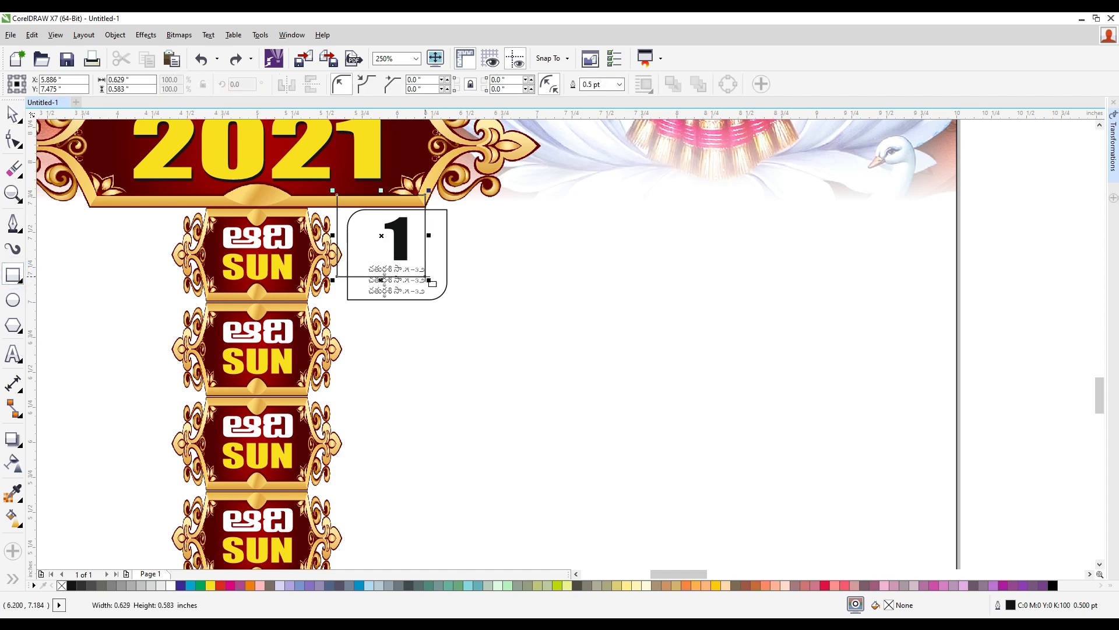
scroll(458, 252, up, 2)
click(13, 114)
click(12, 140)
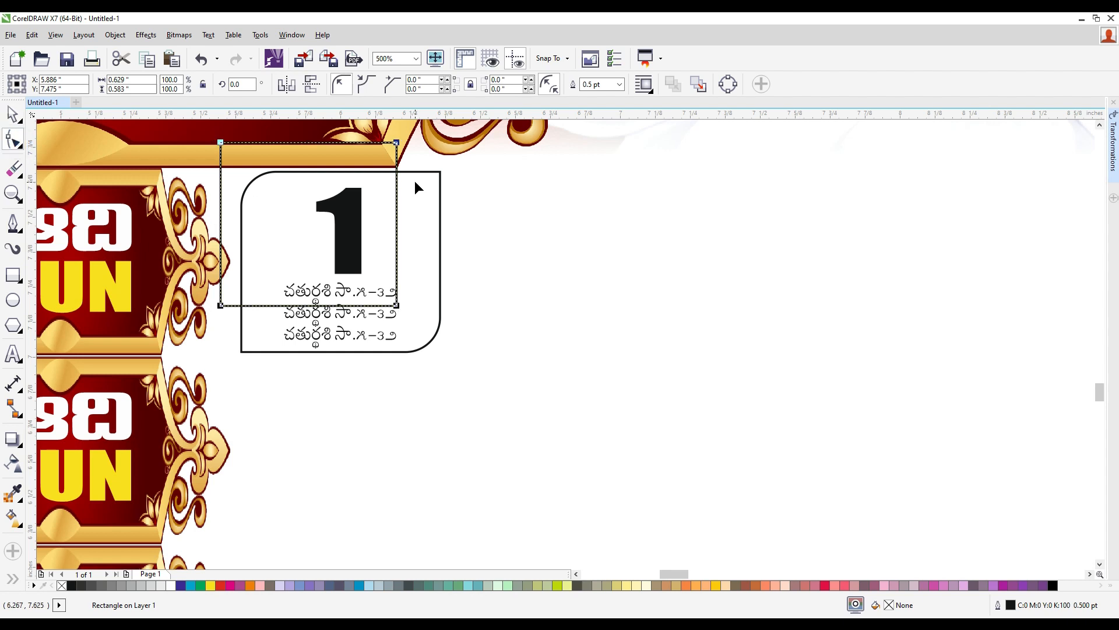
key(ctrl+q)
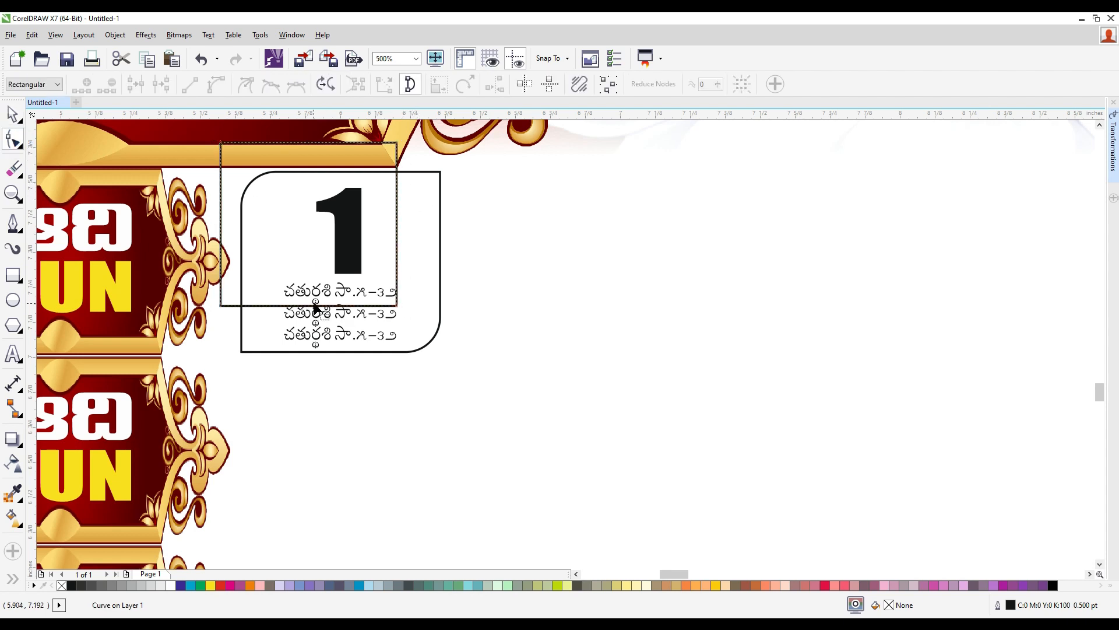
- Delete the new shape's lower-right node to form a triangle and convert its diagonal side to a curve
click(271, 305)
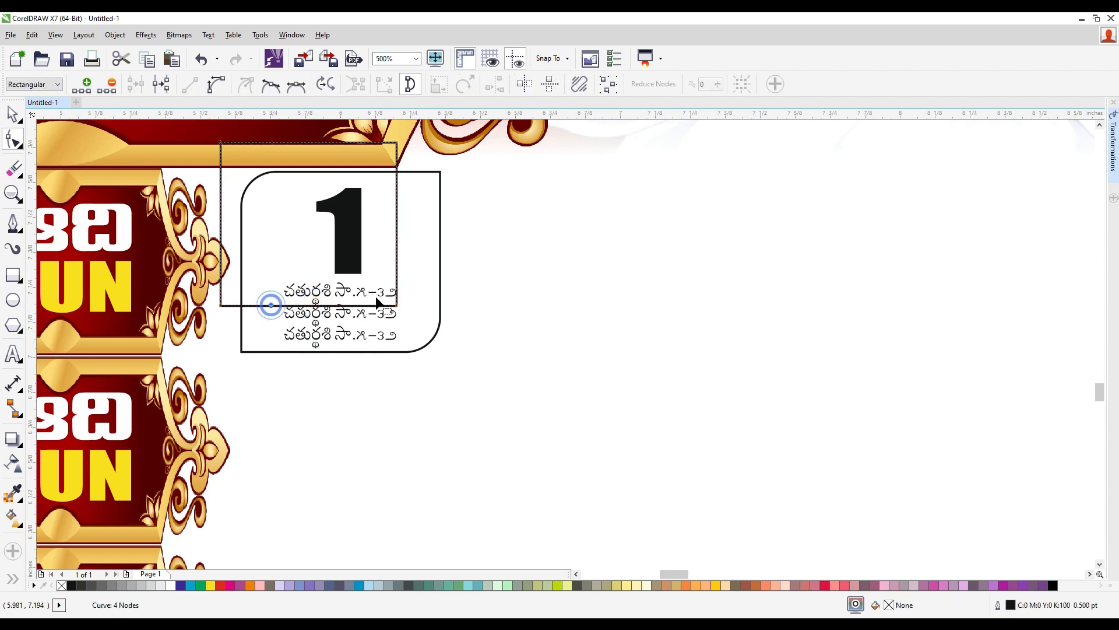
click(397, 305)
key(Delete)
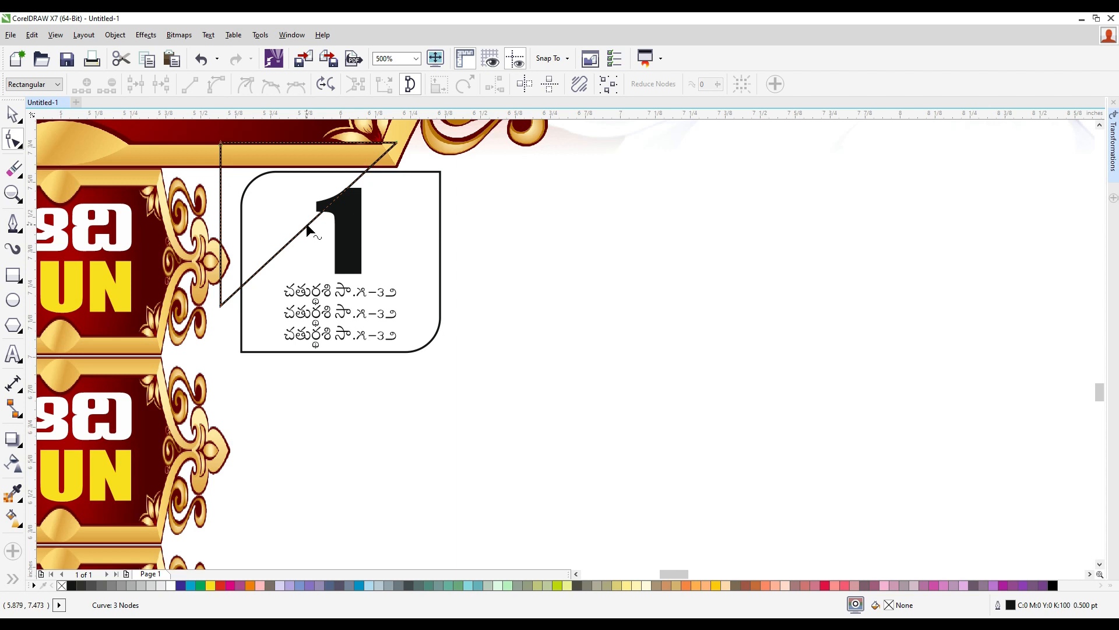
right_click(307, 225)
click(372, 307)
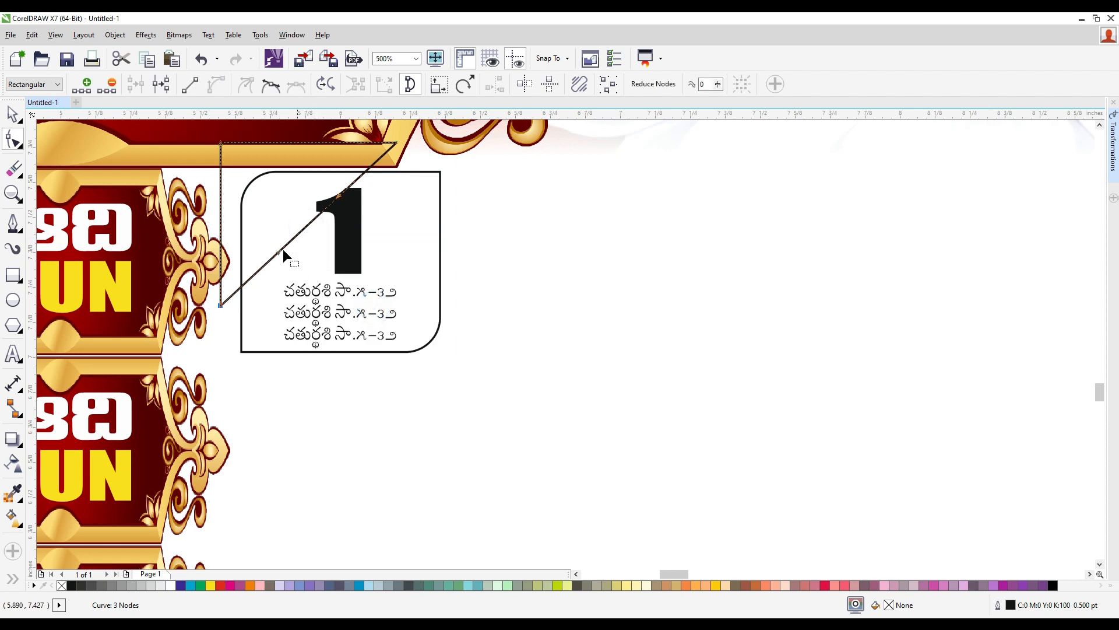
- Bend the diagonal into an S-curve and extend the shape's nodes past the cell's edges, about 0.97 by 0.75 inches overall
drag(280, 259, 272, 88)
drag(401, 166, 473, 176)
drag(277, 383, 315, 413)
drag(221, 323, 201, 351)
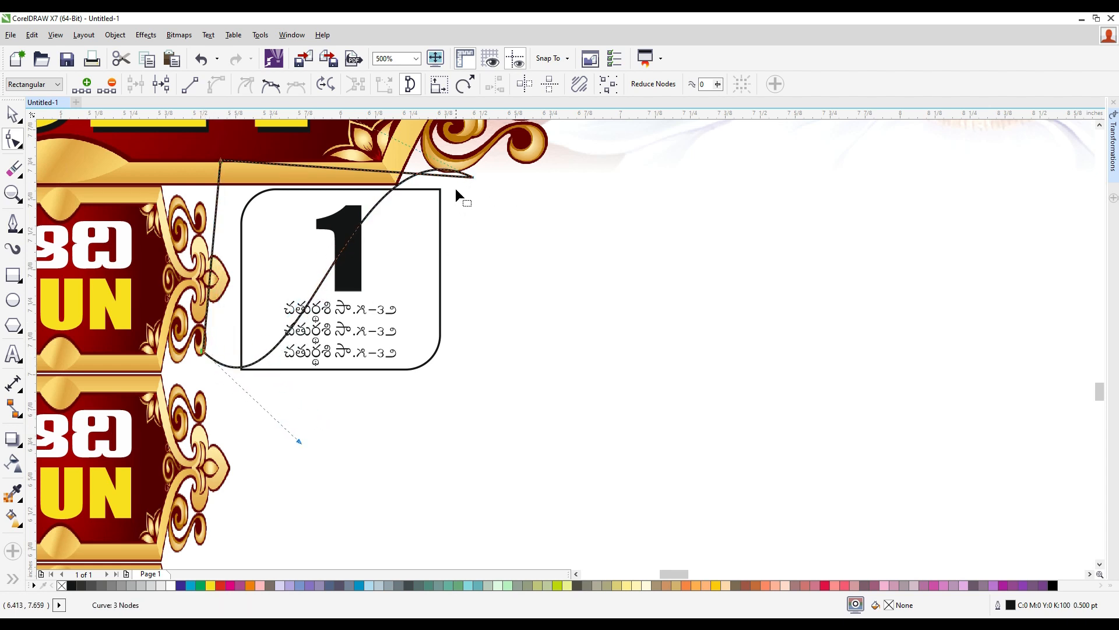
scroll(456, 192, down, 1)
drag(402, 157, 421, 188)
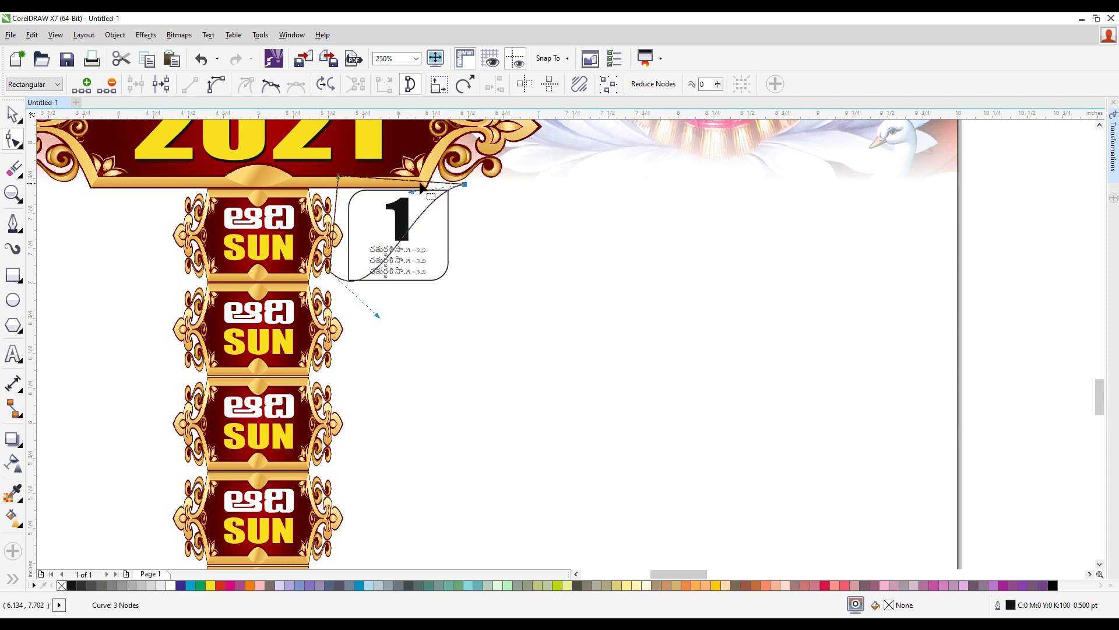
scroll(427, 184, up, 1)
click(13, 114)
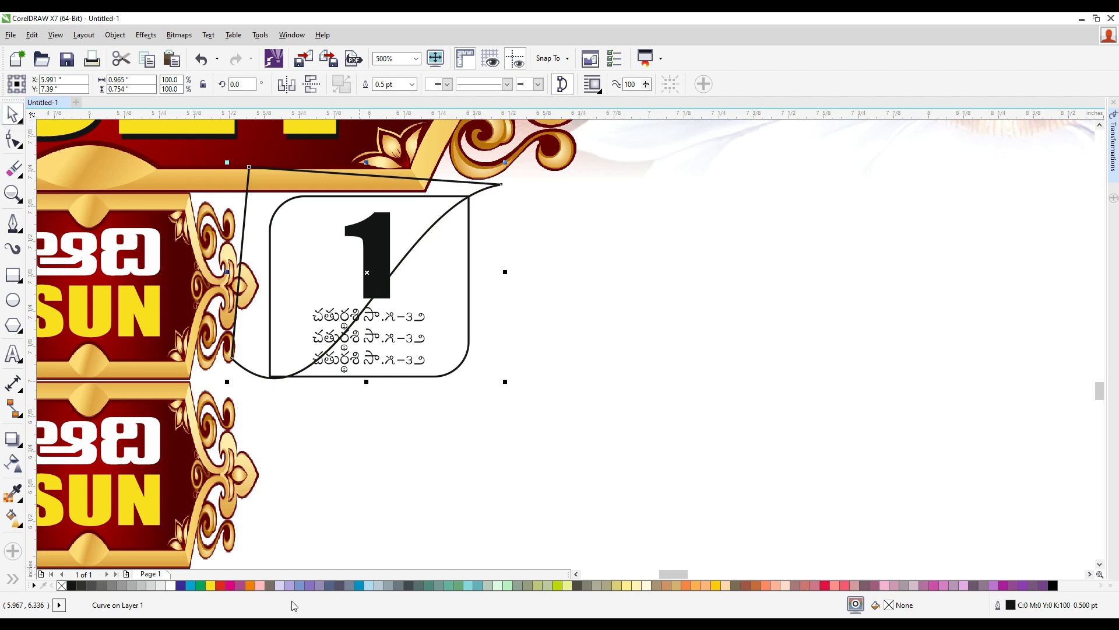
- Remove the curved shape's outline and fill it with a diagonal gradient from white at the upper left to yellow
right_click(61, 586)
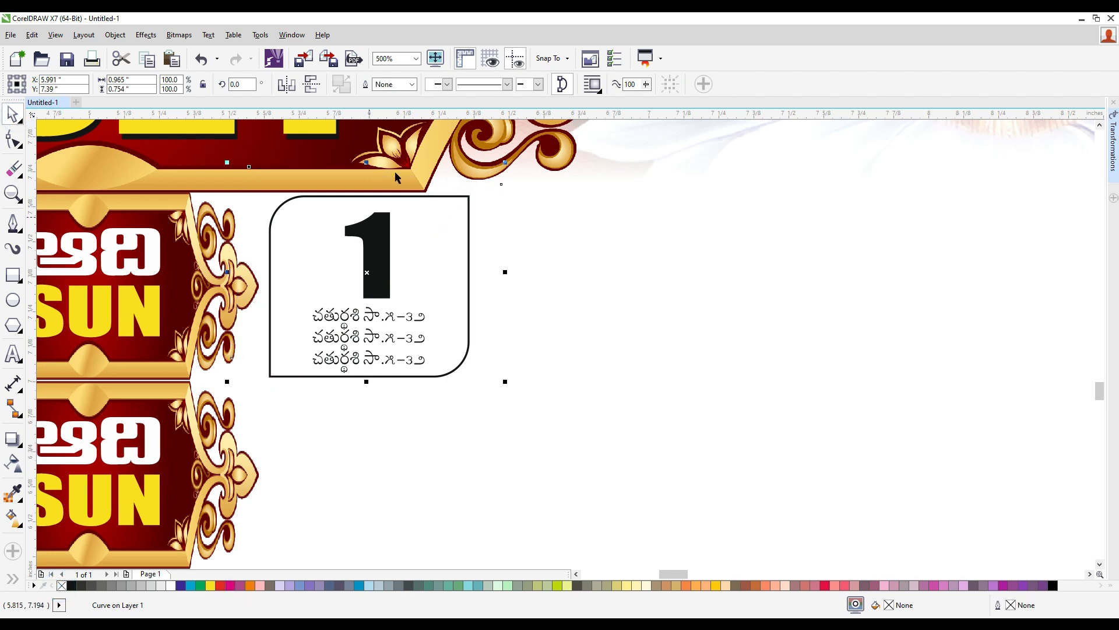
click(211, 585)
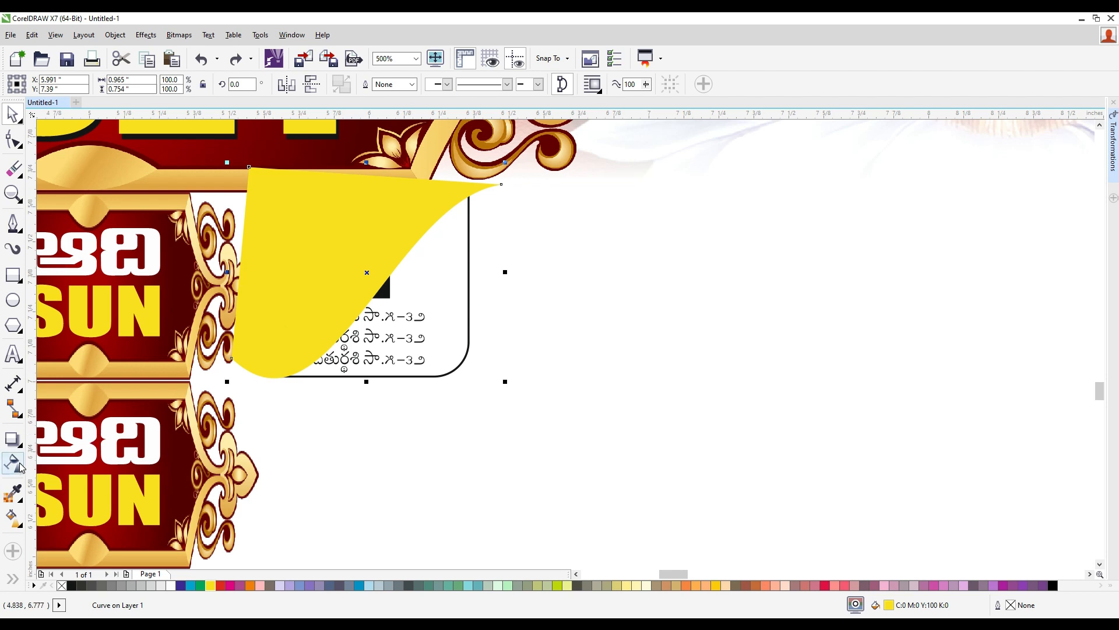
key(g)
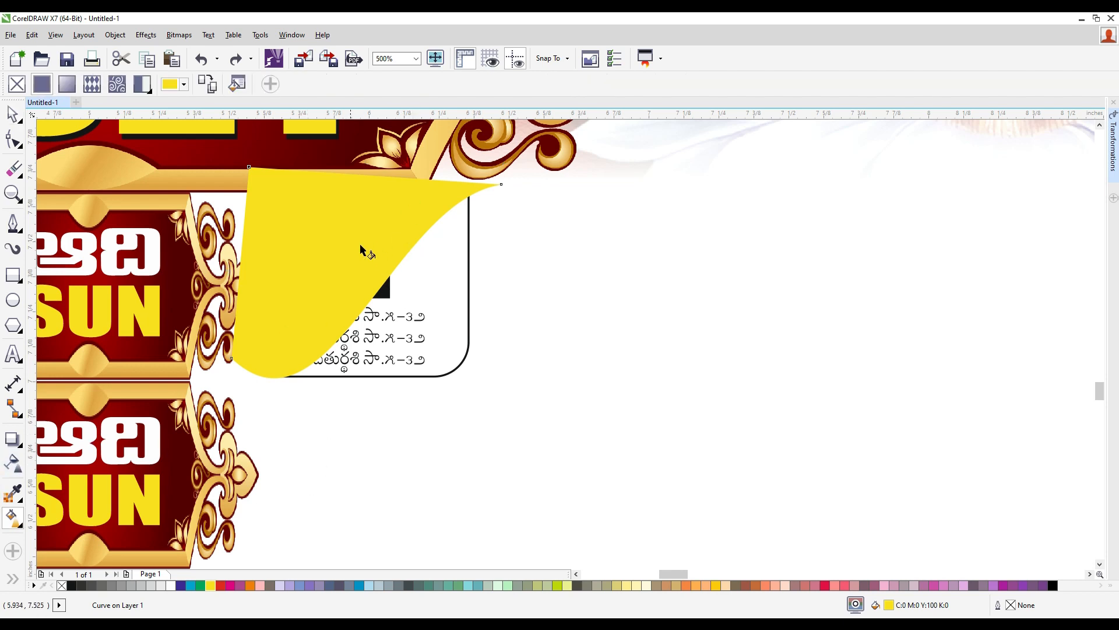
drag(350, 235, 410, 299)
mouse_move(301, 191)
mouse_down()
mouse_move(443, 330)
mouse_move(367, 268)
mouse_move(392, 261)
mouse_move(295, 176)
mouse_up()
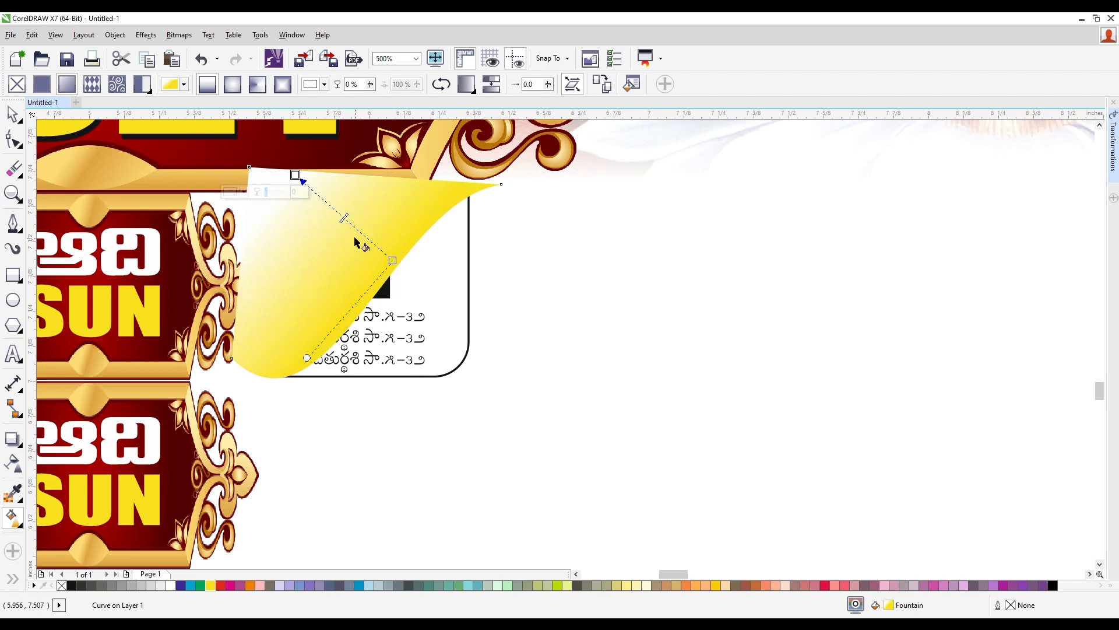
- PowerClip the yellow gradient shape inside the rounded date cell rectangle
click(11, 114)
right_click(389, 200)
click(471, 121)
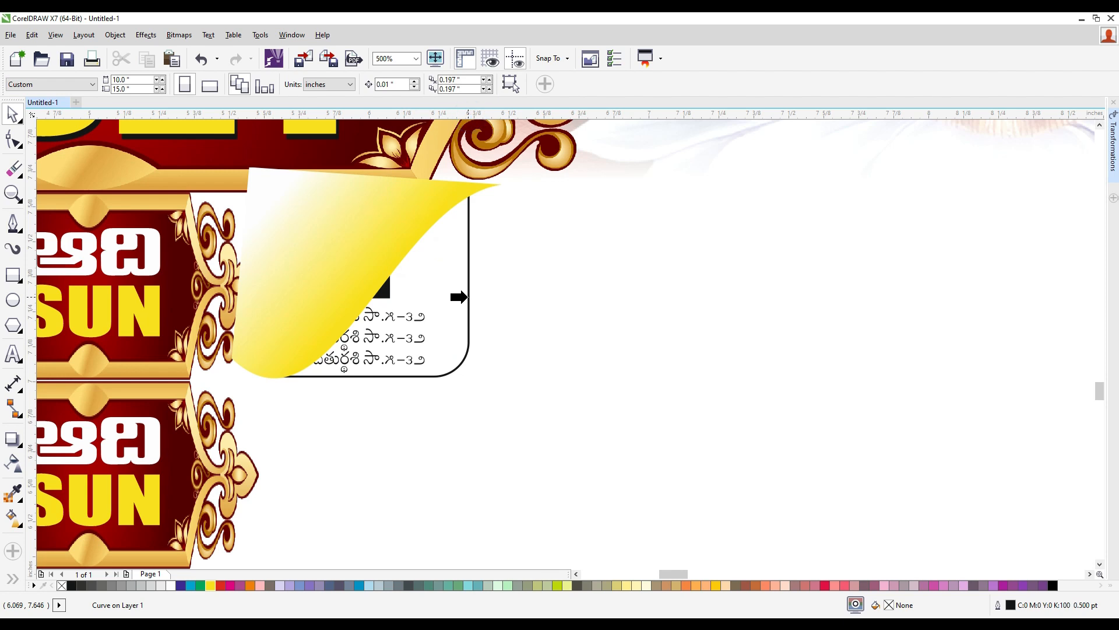
click(459, 297)
click(575, 315)
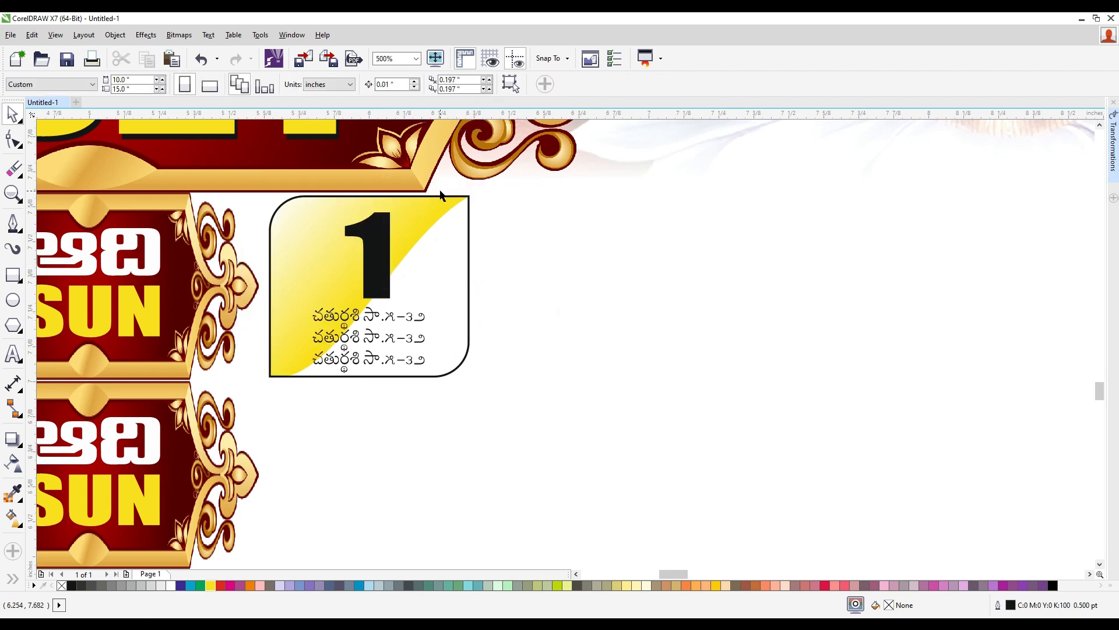
- Edit the PowerClip contents, moving the gradient shape slightly up and left and repositioning its gradient for a paler yellow
double_click(426, 212)
click(425, 215)
drag(385, 258, 371, 245)
key(g)
drag(317, 210, 280, 191)
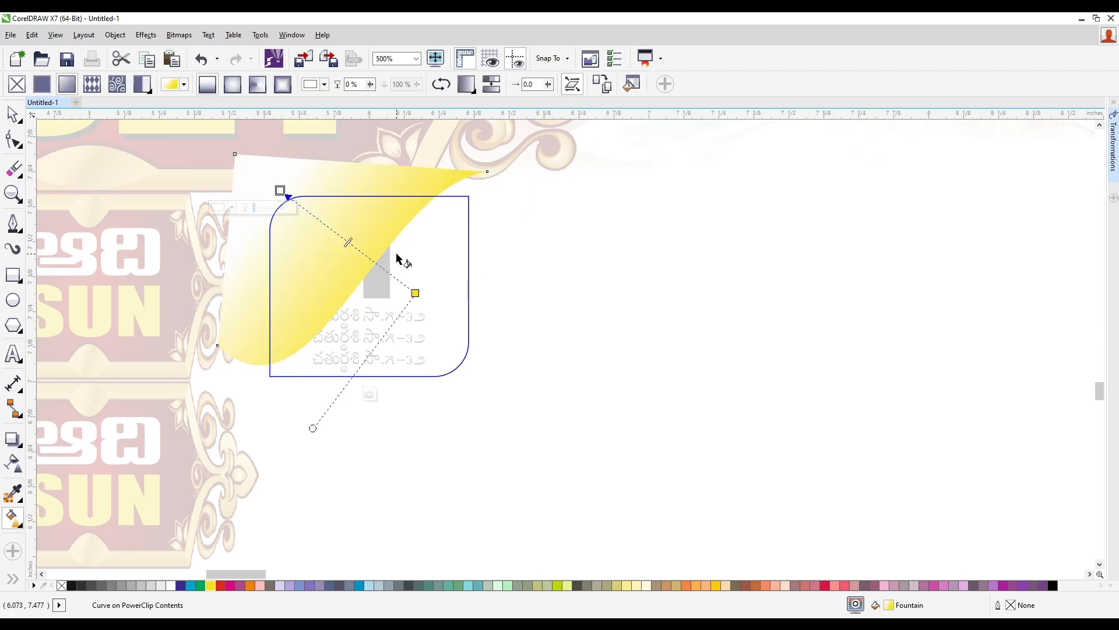
drag(394, 260, 317, 190)
drag(418, 294, 310, 203)
right_click(349, 225)
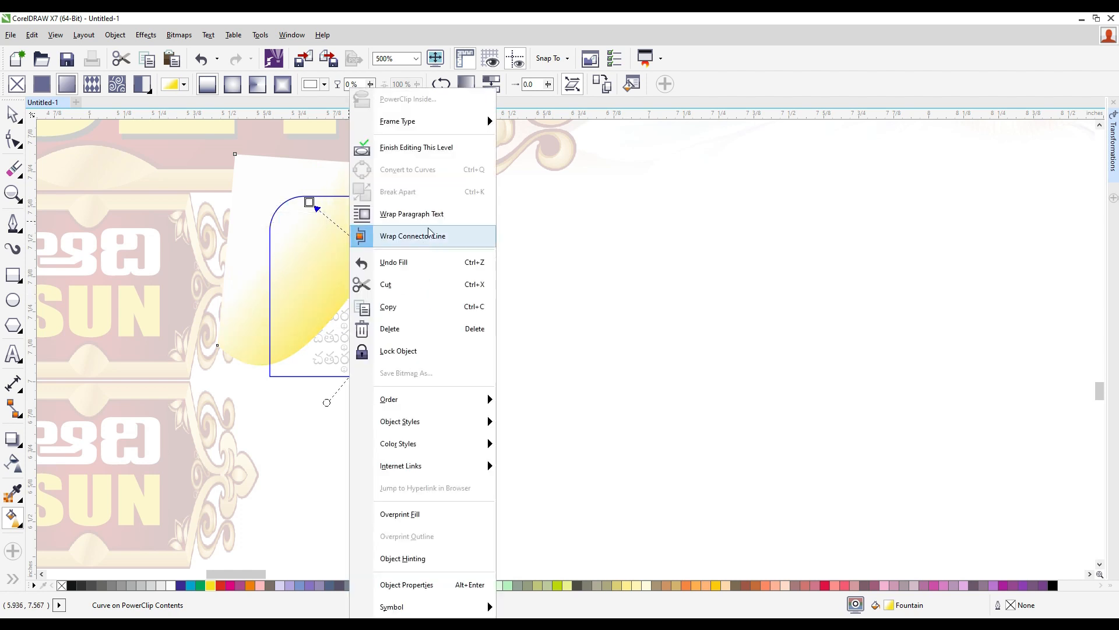
click(443, 147)
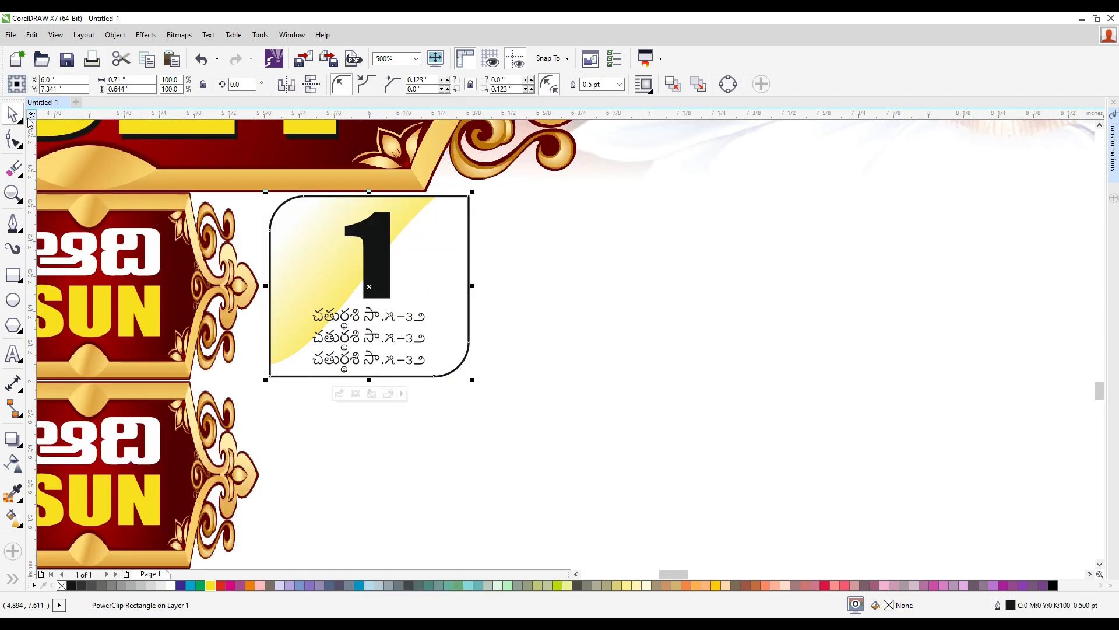
- Duplicate the complete date cell to the right at about 0.81 inch spacing to make a row of five cells
click(474, 316)
scroll(473, 316, down, 1)
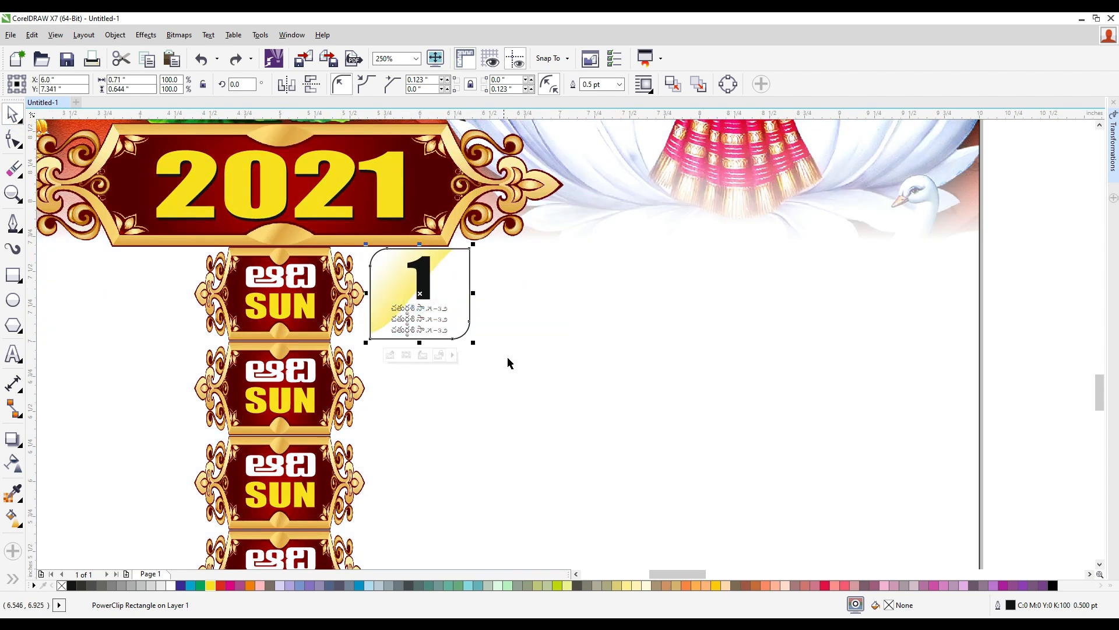
drag(612, 383, 352, 241)
drag(472, 294, 533, 296)
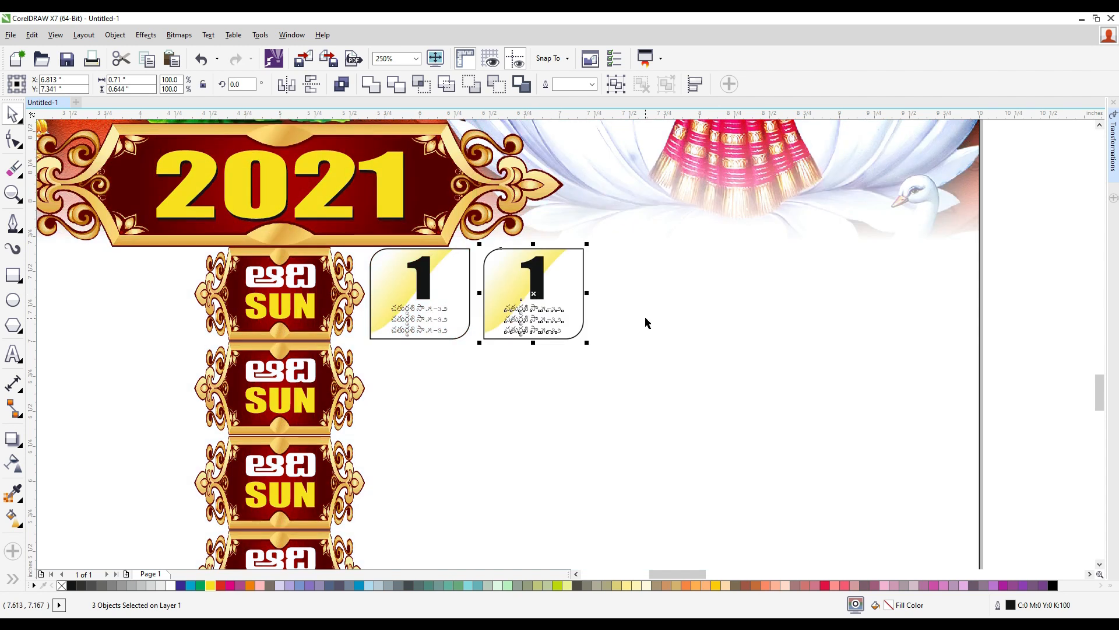
key(ctrl+r)
key(ctrl+r)
key(ctrl+r)
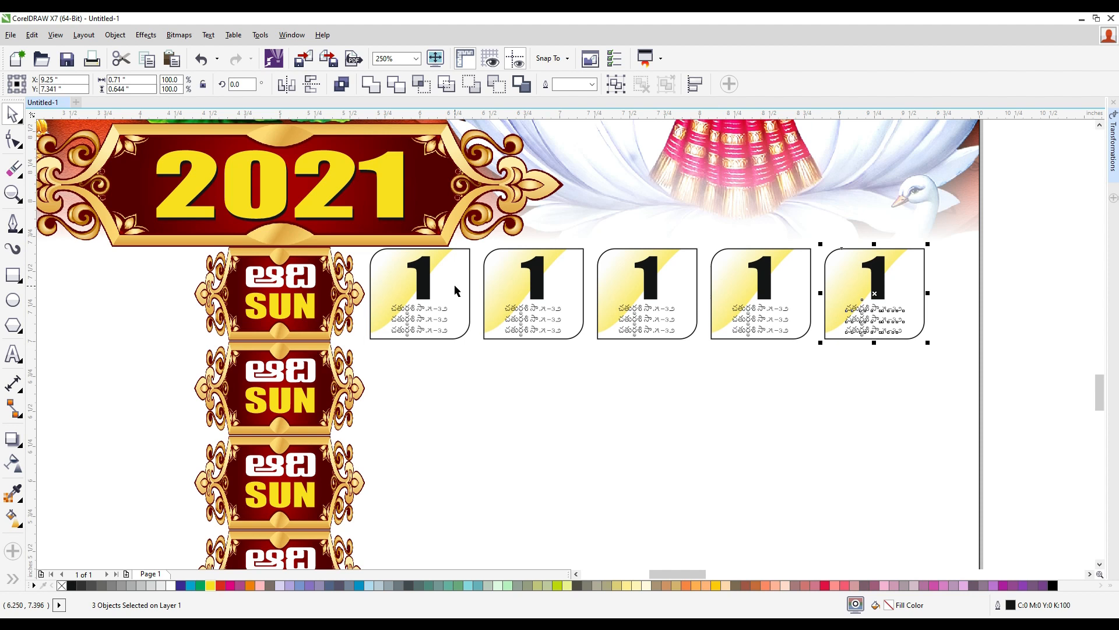
- Duplicate the five-cell date row downward at about 0.71 inch spacing, making seven rows beside the weekday banners
scroll(455, 286, down, 2)
drag(760, 382, 494, 298)
scroll(561, 339, up, 1)
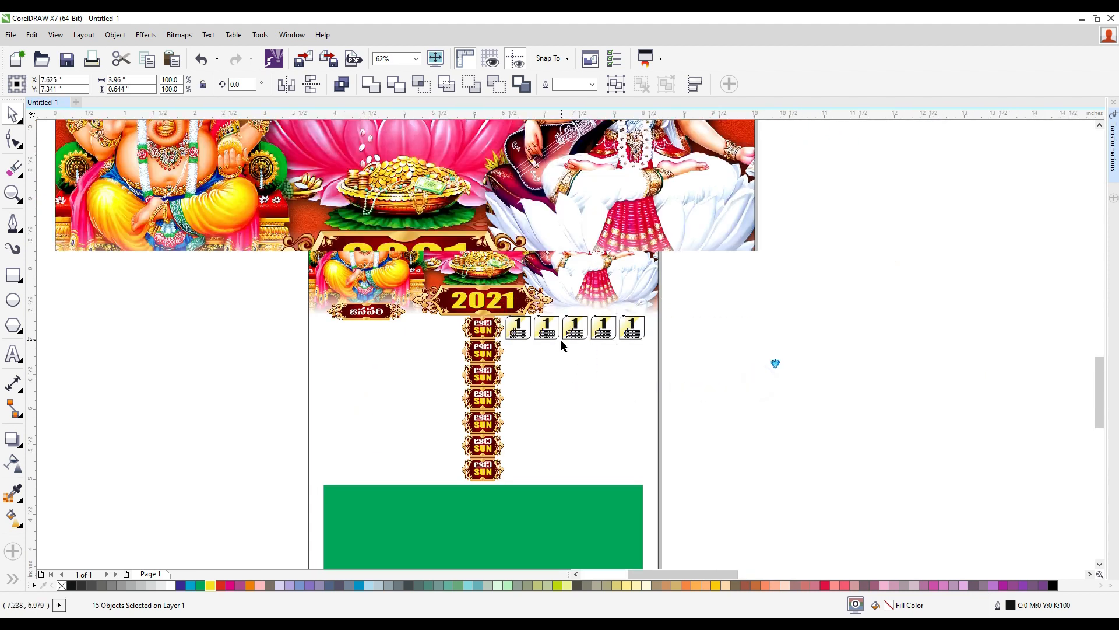
drag(589, 314, 589, 365)
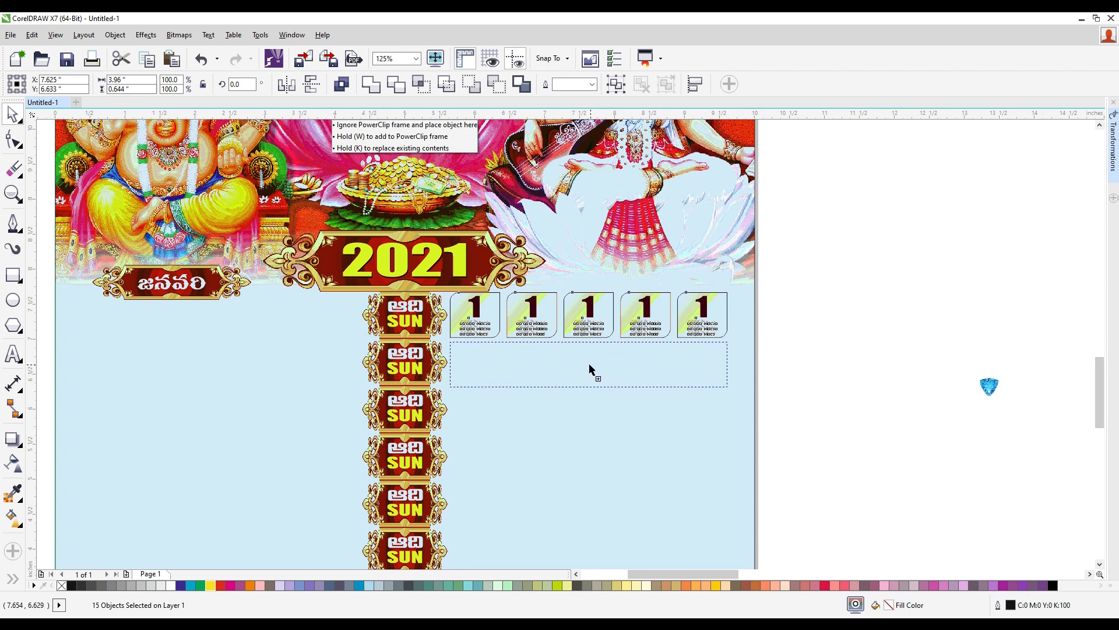
key(ctrl+r)
key(ctrl+r)
key(ctrl+r)
key(ctrl+r)
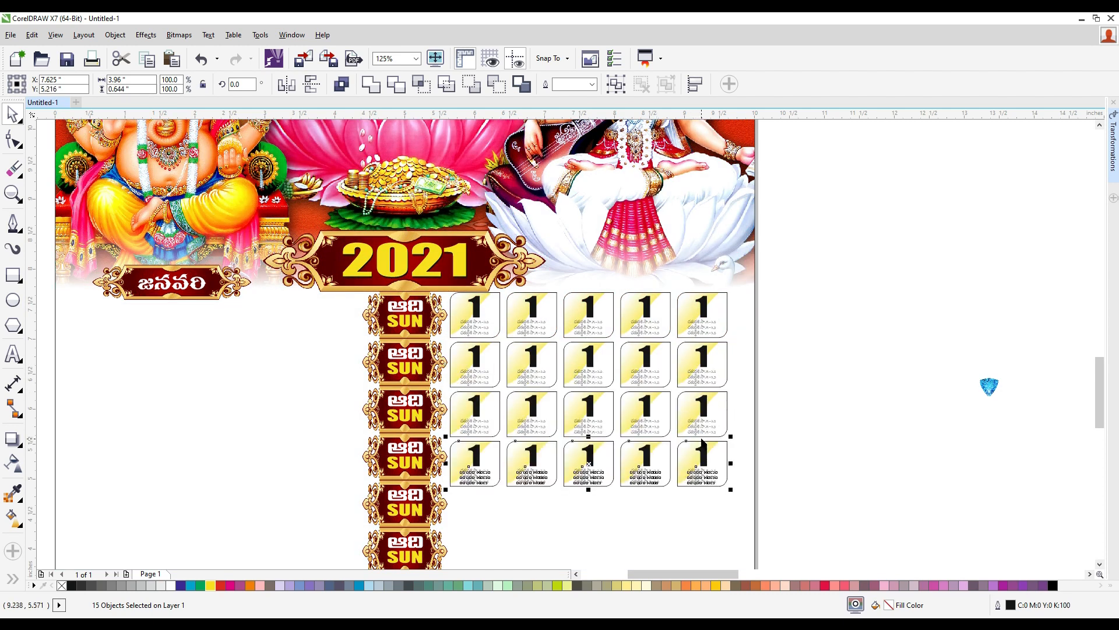
scroll(700, 449, down, 4)
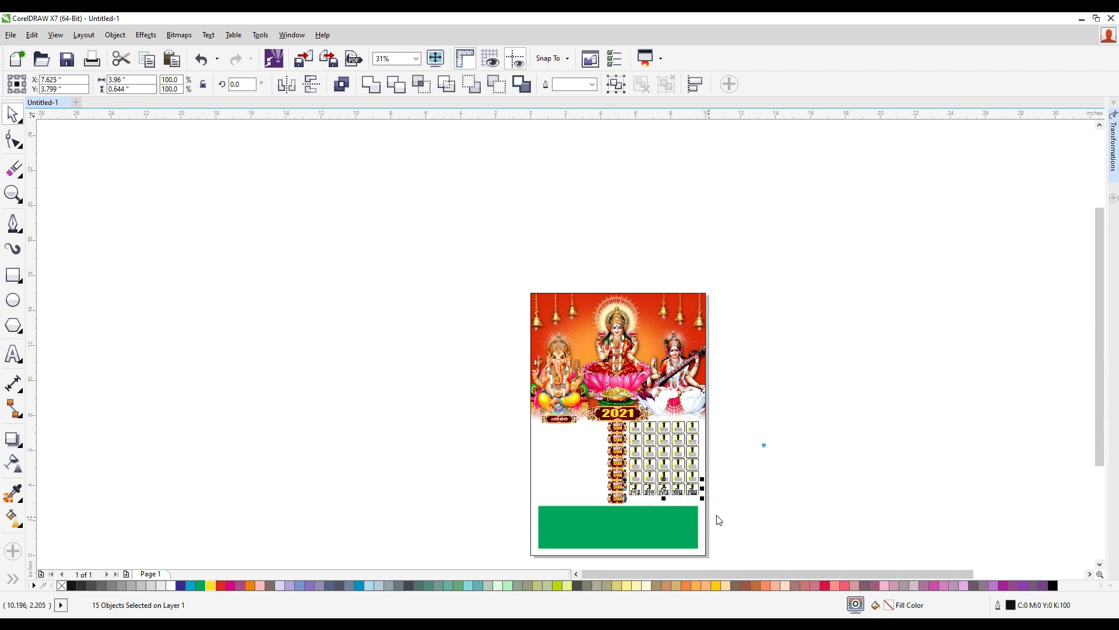
key(ctrl+e)
key(Escape)
scroll(728, 508, up, 2)
scroll(696, 509, up, 2)
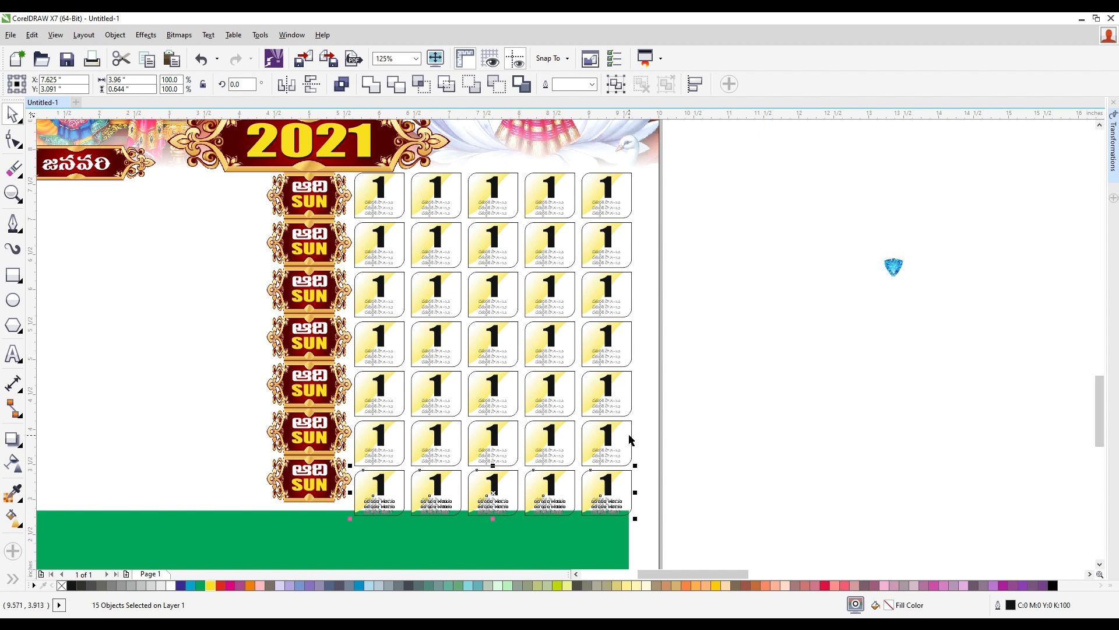
- Undo the six downward copies of the date row
key(ctrl+z)
key(ctrl+z)
key(ctrl+z)
key(ctrl+z)
key(ctrl+z)
key(ctrl+z)
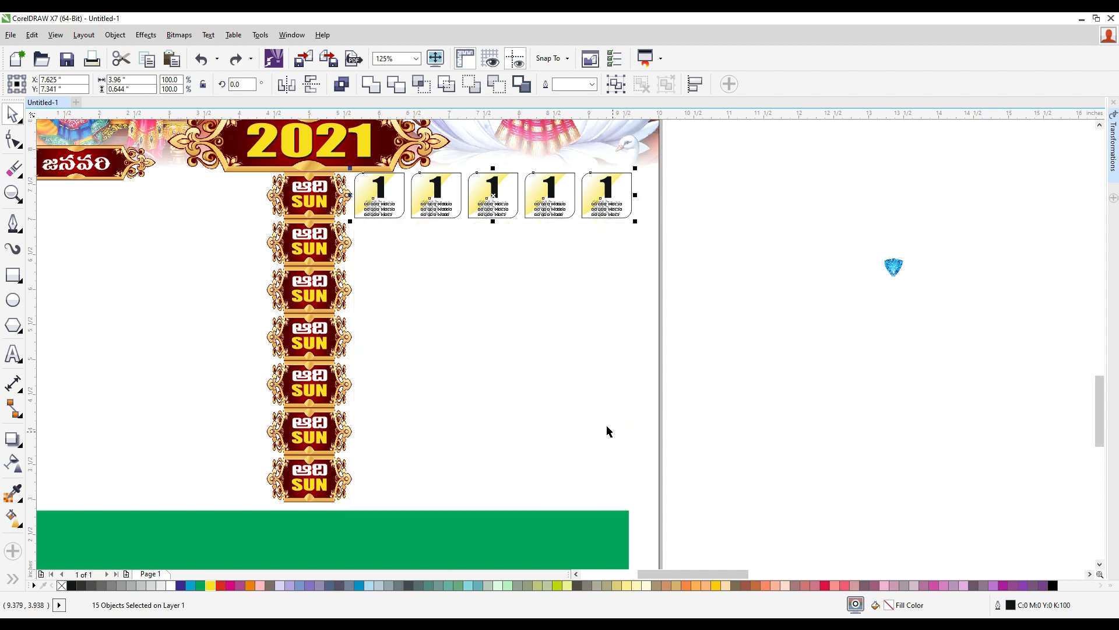
- Reduce the five-cell date row's height to about 0.604 inch from its lower edge and group all its objects
scroll(465, 185, up, 2)
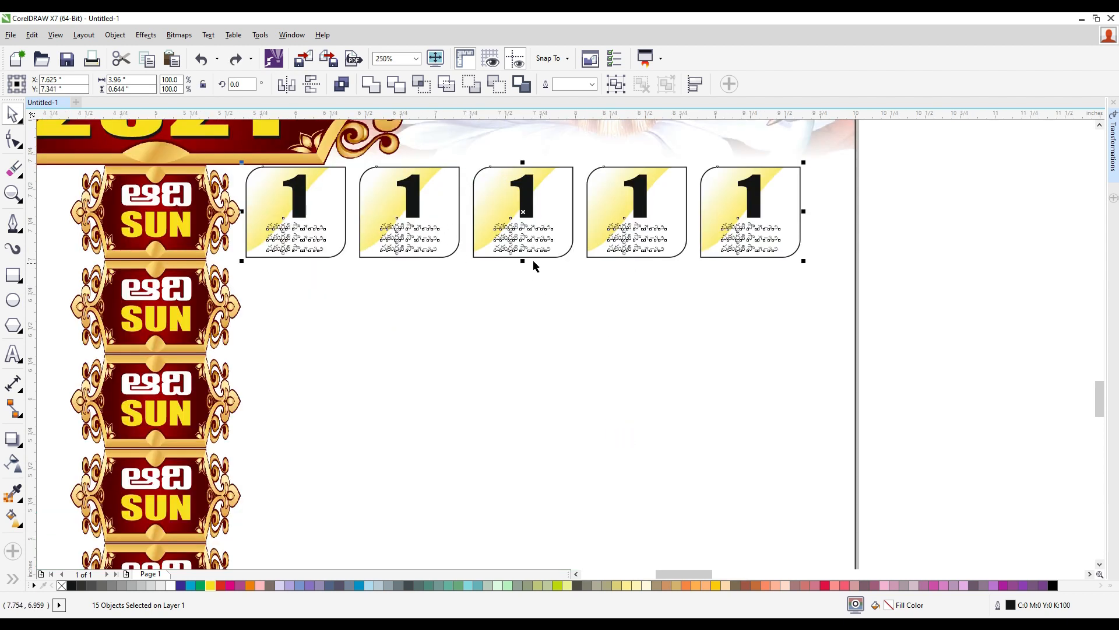
drag(522, 261, 522, 255)
key(ctrl+g)
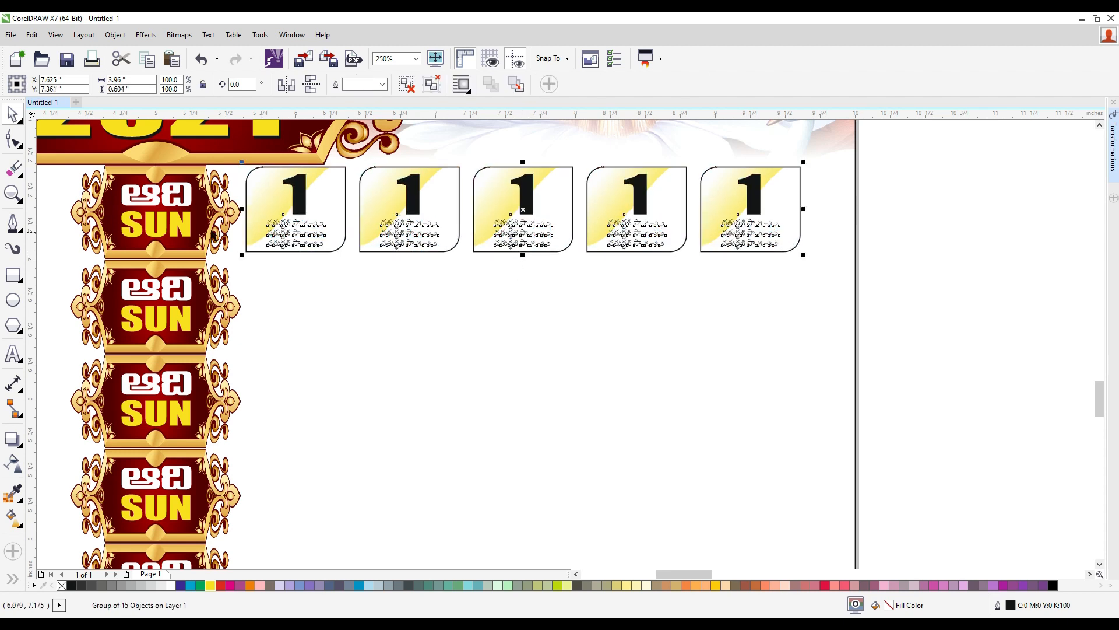
- Try to align the first SUN banner's centre vertically with the grouped date row and undo the alignment
click(159, 207)
shift+click(413, 197)
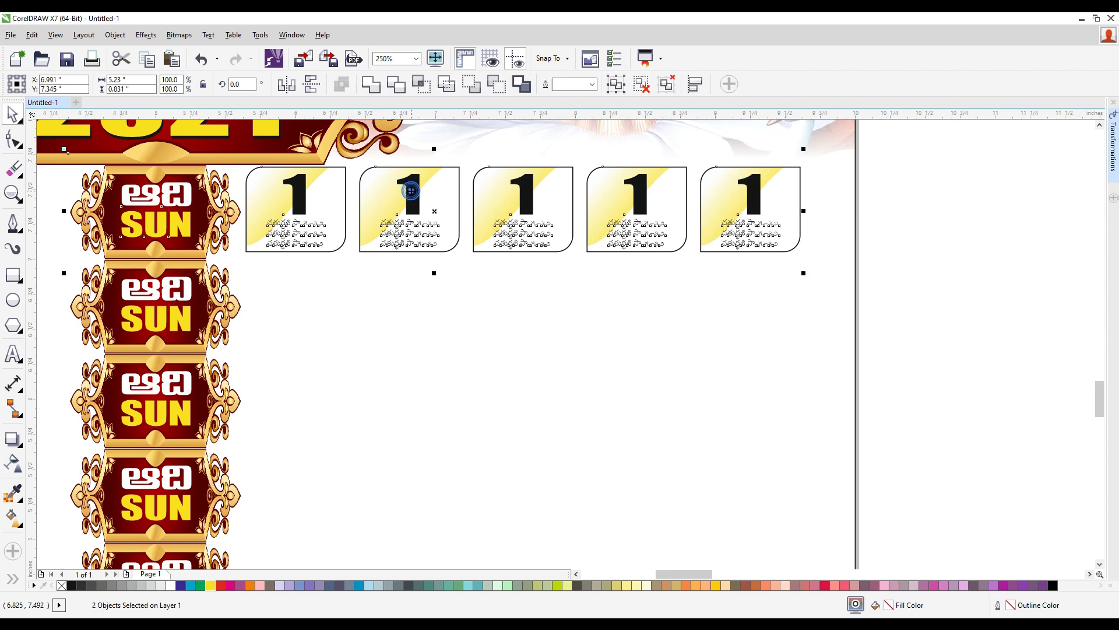
key(e)
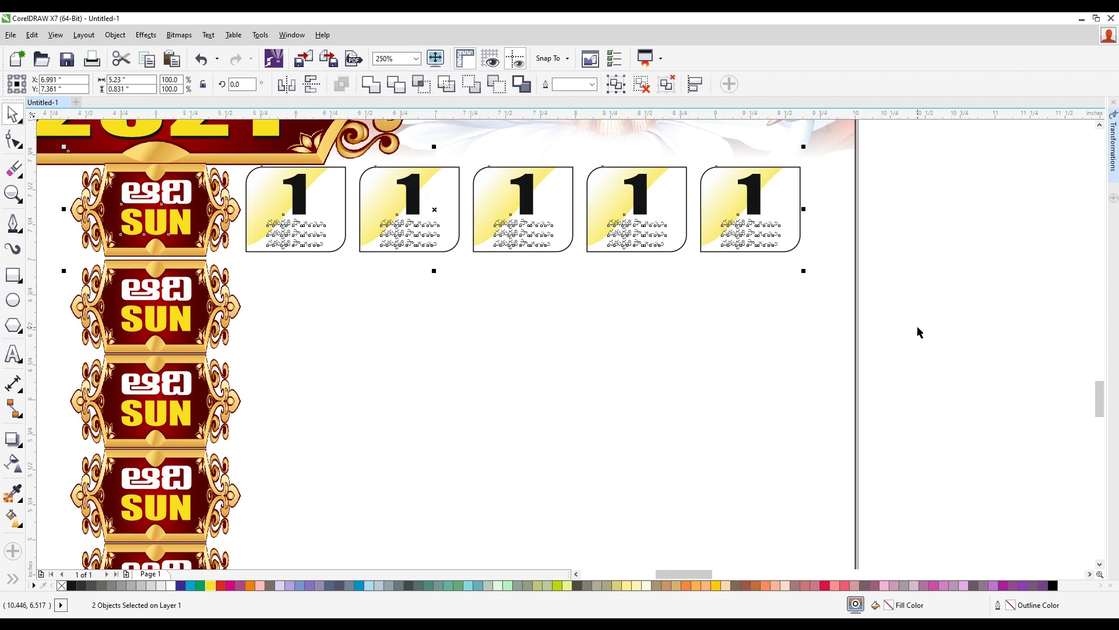
key(ctrl+z)
click(189, 221)
shift+click(327, 203)
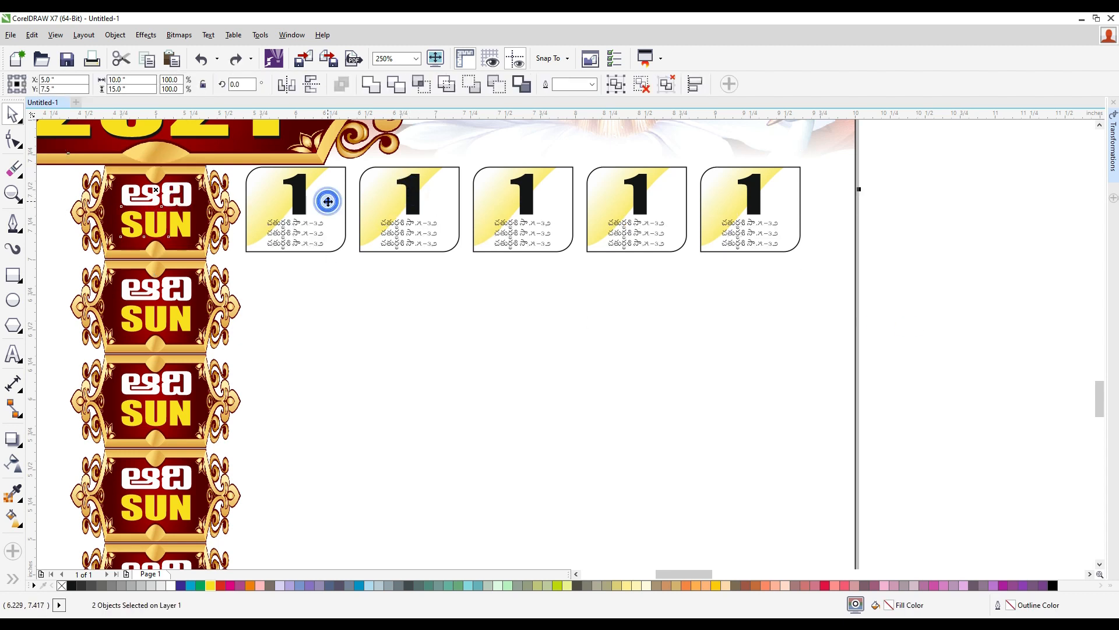
click(864, 259)
click(689, 197)
click(185, 187)
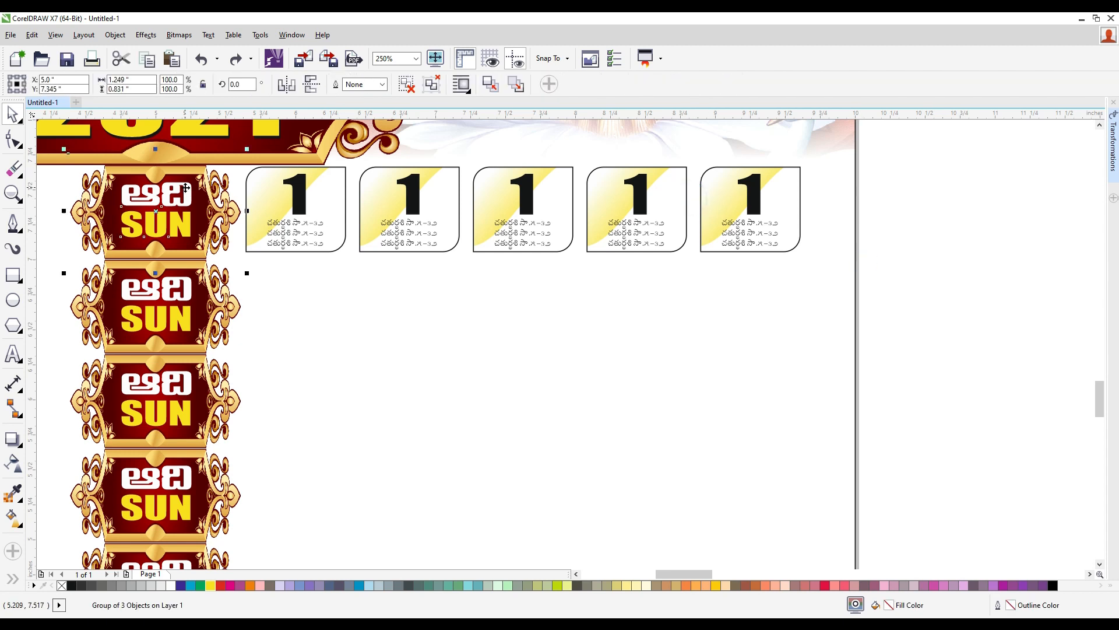
shift+click(342, 171)
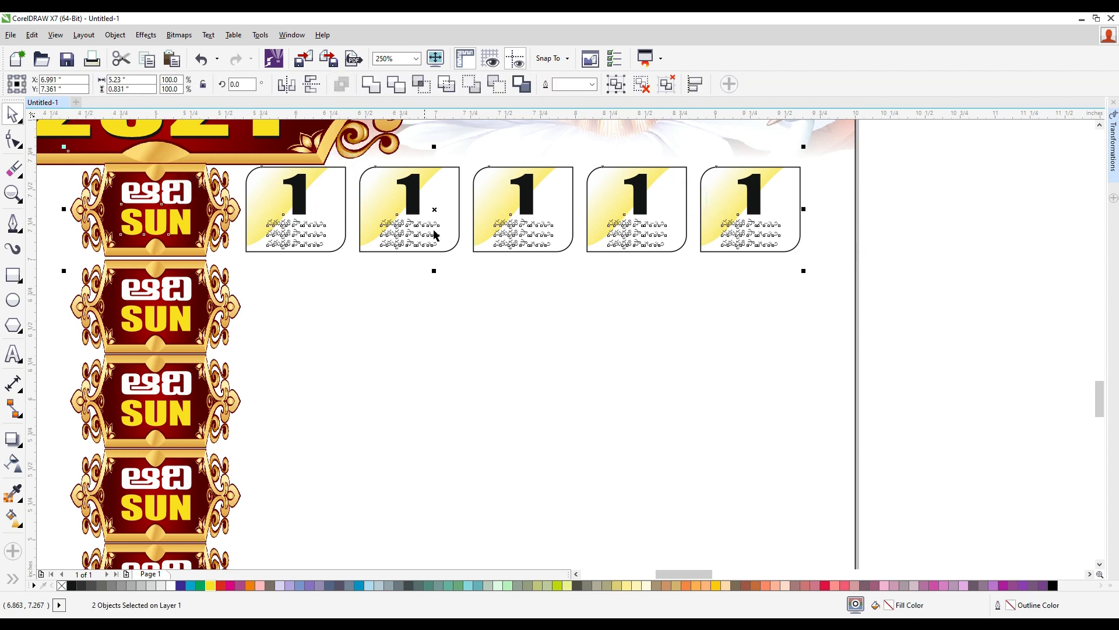
key(ctrl+z)
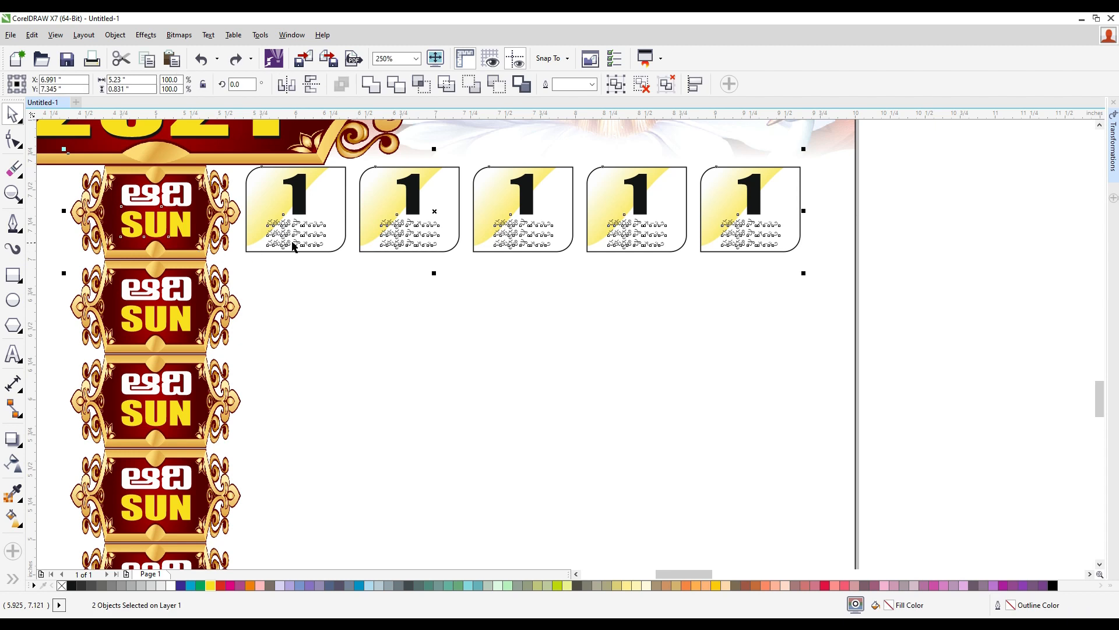
- Align the grouped date row's centre vertically with the first SUN banner
click(317, 223)
shift+click(173, 199)
key(e)
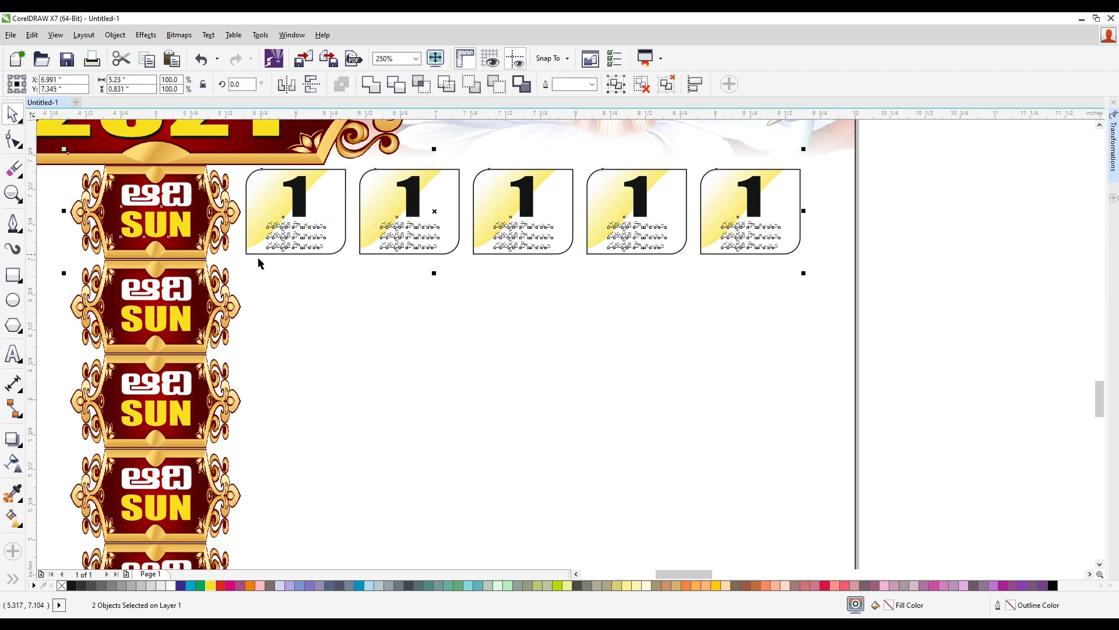
click(894, 297)
- Duplicate the grouped date row downward at about 0.705 inch spacing until there are seven rows
drag(524, 214, 534, 315)
right_click(533, 315)
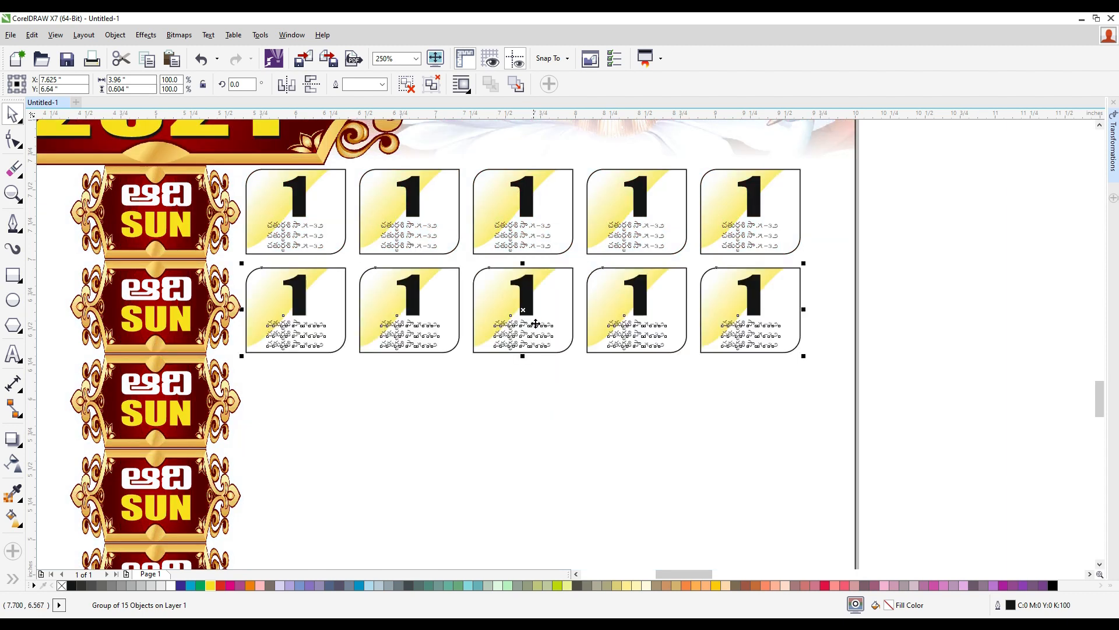
key(ctrl+r)
key(ctrl+r)
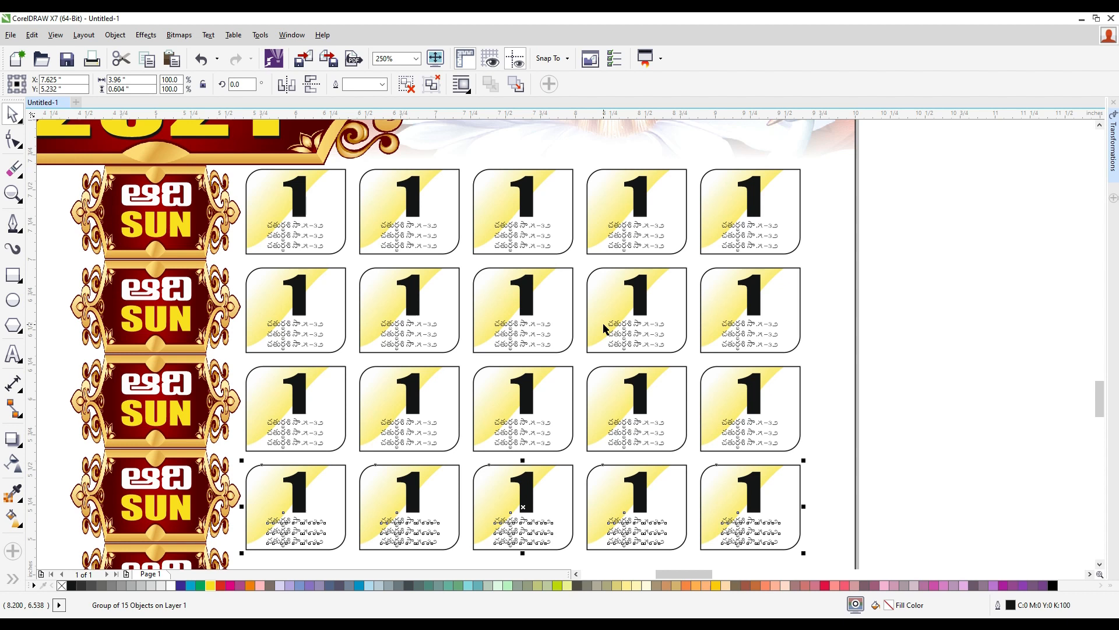
key(ctrl+e)
key(Escape)
key(ctrl+r)
scroll(472, 354, down, 2)
key(ctrl+e)
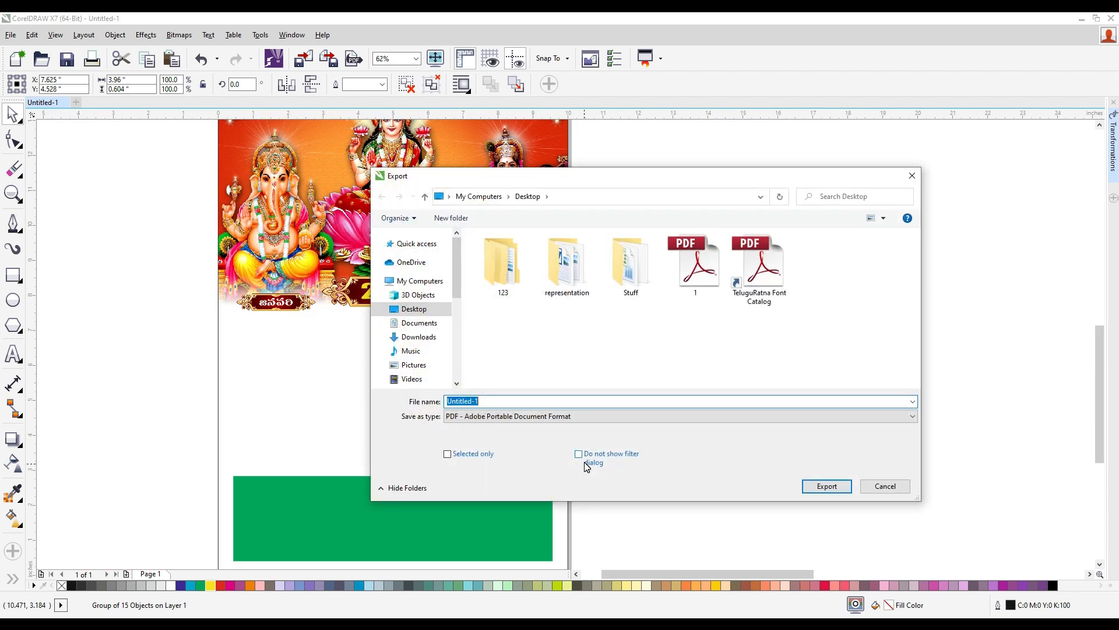
key(Escape)
key(ctrl+r)
key(ctrl+r)
key(ctrl+t)
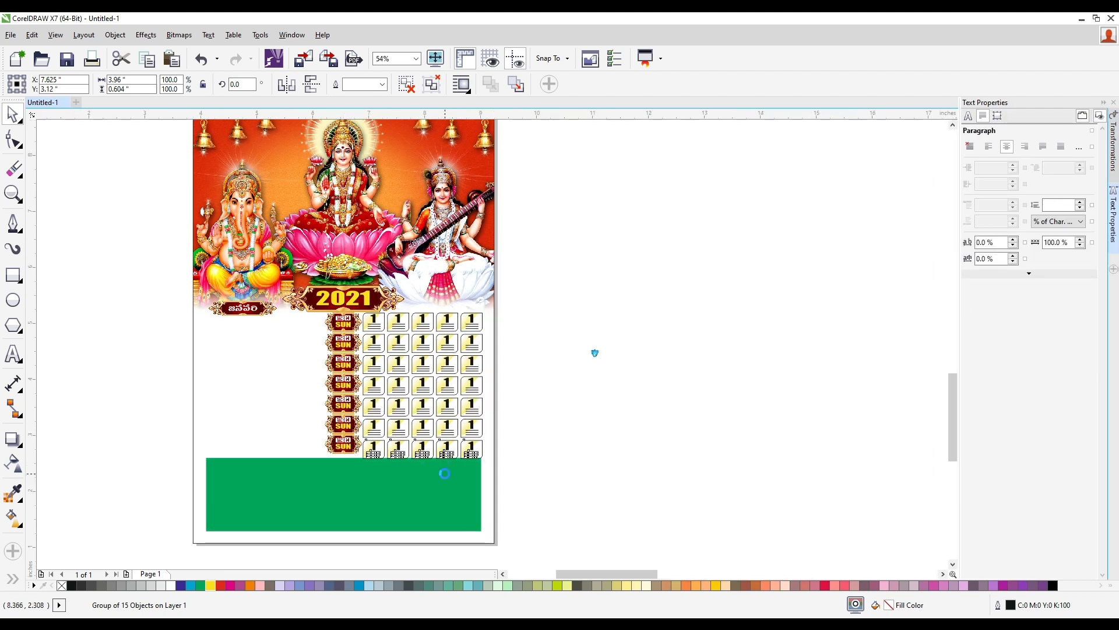
- Delete the six copied date rows below the first one
scroll(443, 469, up, 2)
drag(641, 483, 285, 208)
scroll(404, 198, up, 2)
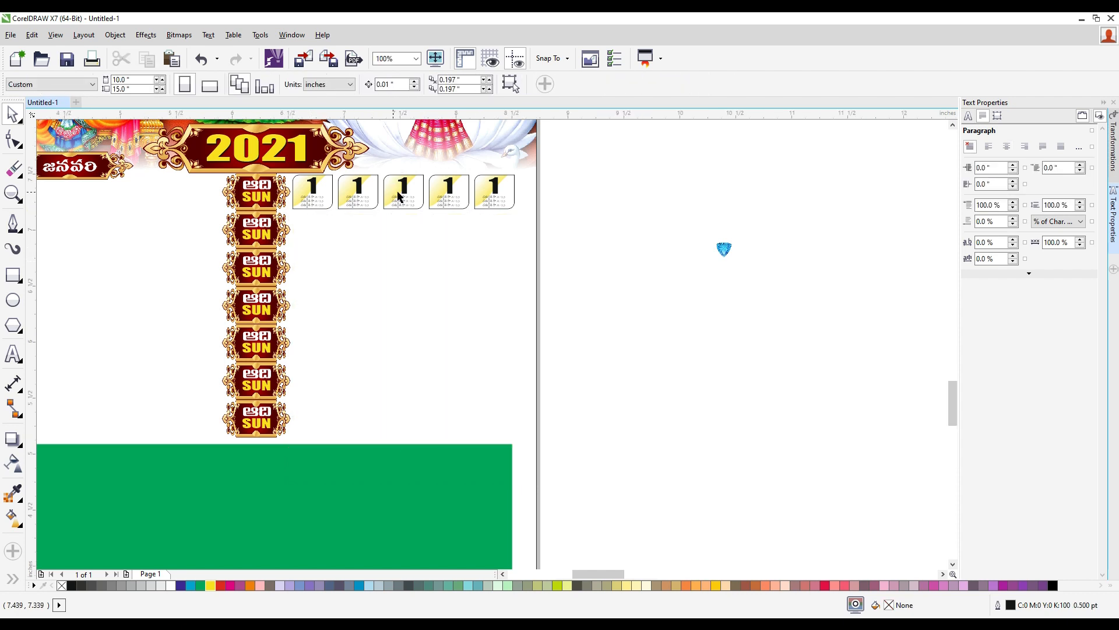
- Duplicate the grouped date row downward at about 0.64 inch spacing to fill seven rows
click(408, 196)
drag(416, 192, 418, 267)
key(ctrl+r)
key(ctrl+r)
key(ctrl+r)
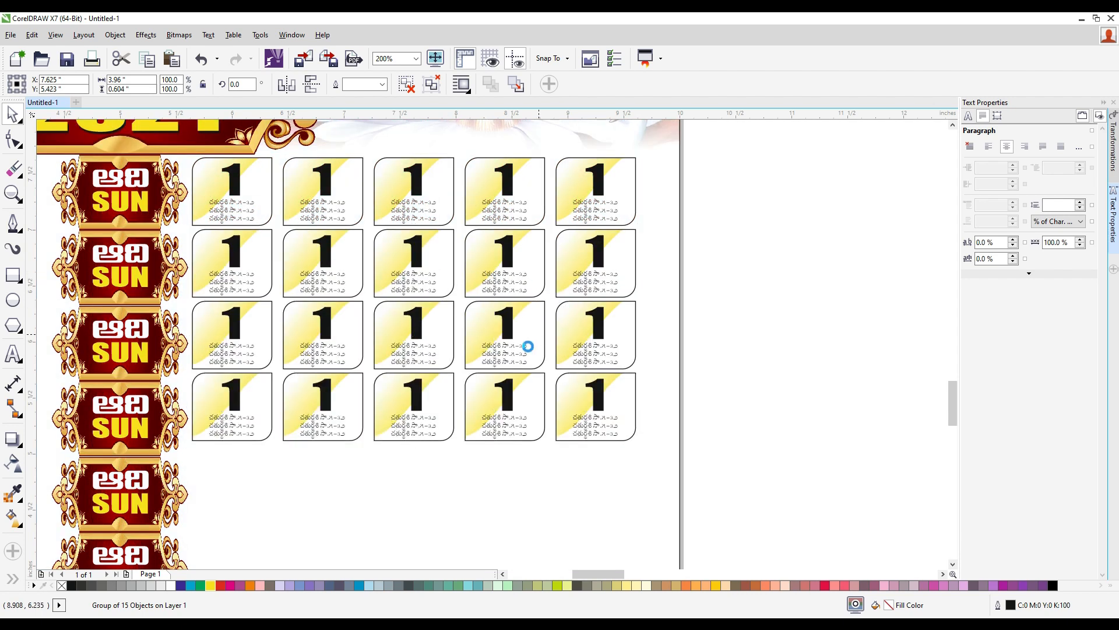
key(ctrl+e)
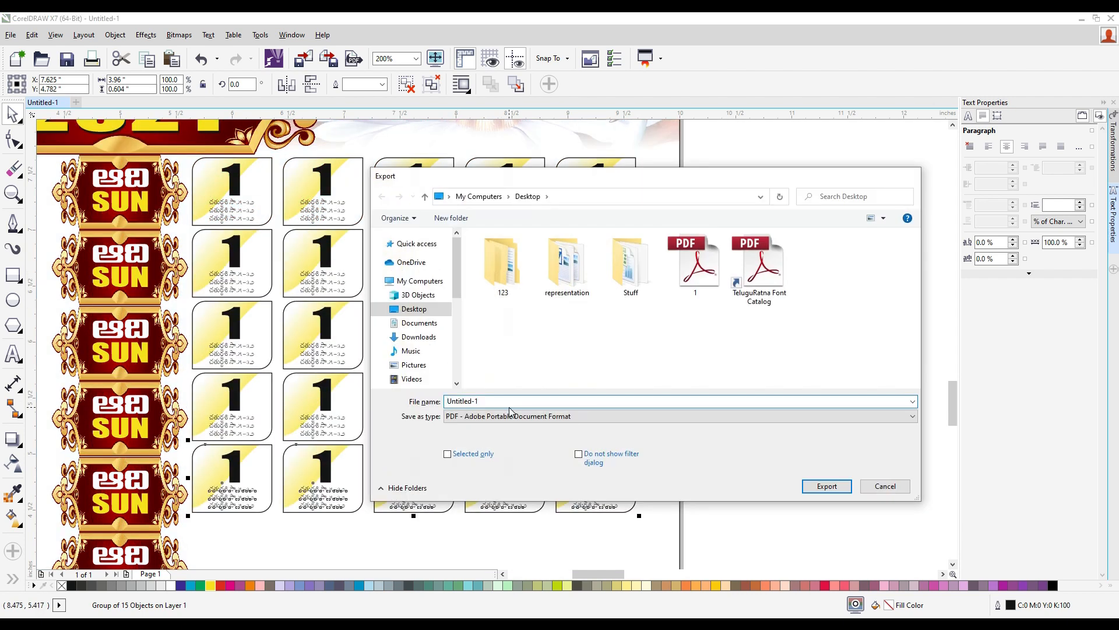
key(Escape)
key(ctrl+r)
scroll(413, 413, down, 2)
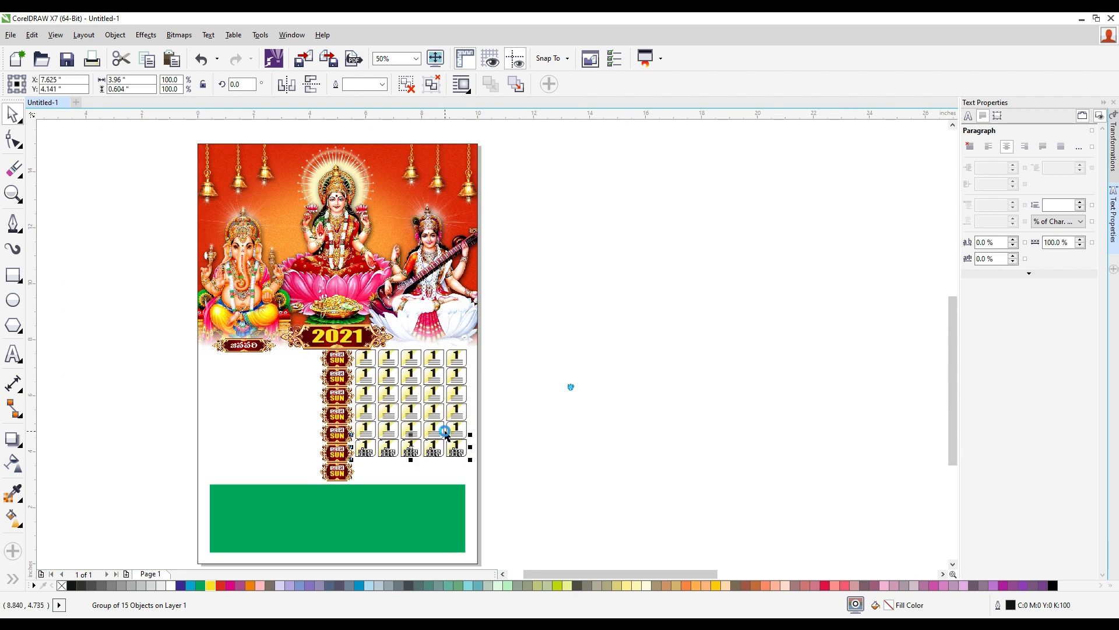
click(537, 500)
- Delete all the date rows beneath the top row
scroll(429, 472, up, 1)
drag(592, 503, 331, 227)
drag(601, 526, 288, 266)
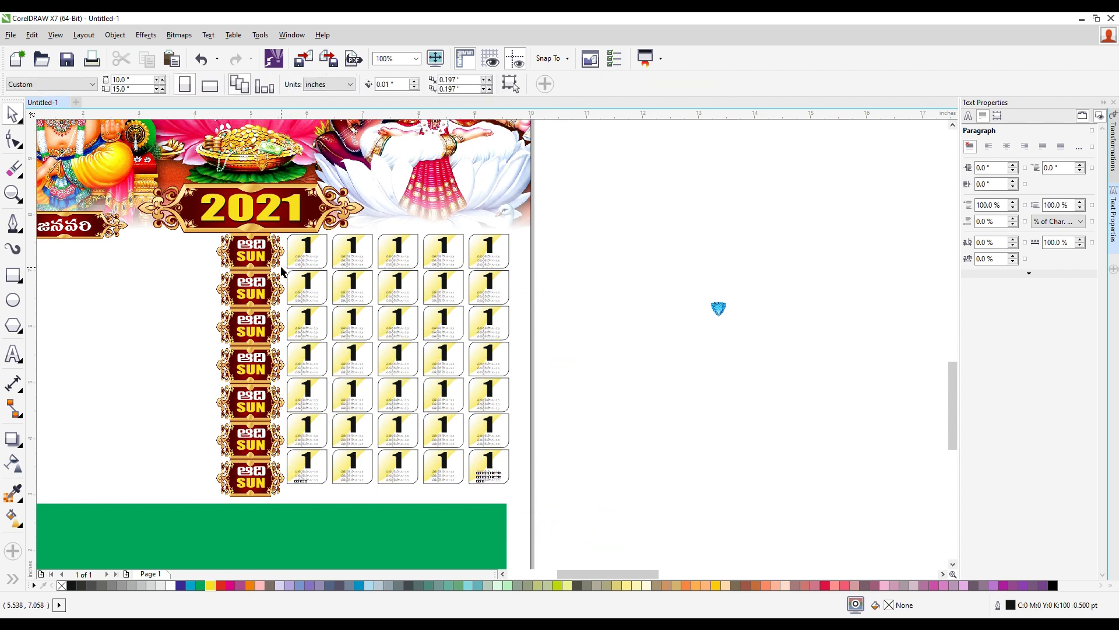
key(Delete)
- Duplicate the top date row downward at about 0.74 inch spacing, repeating the copy along the weekday column
click(400, 252)
drag(400, 252, 402, 293)
right_click(401, 293)
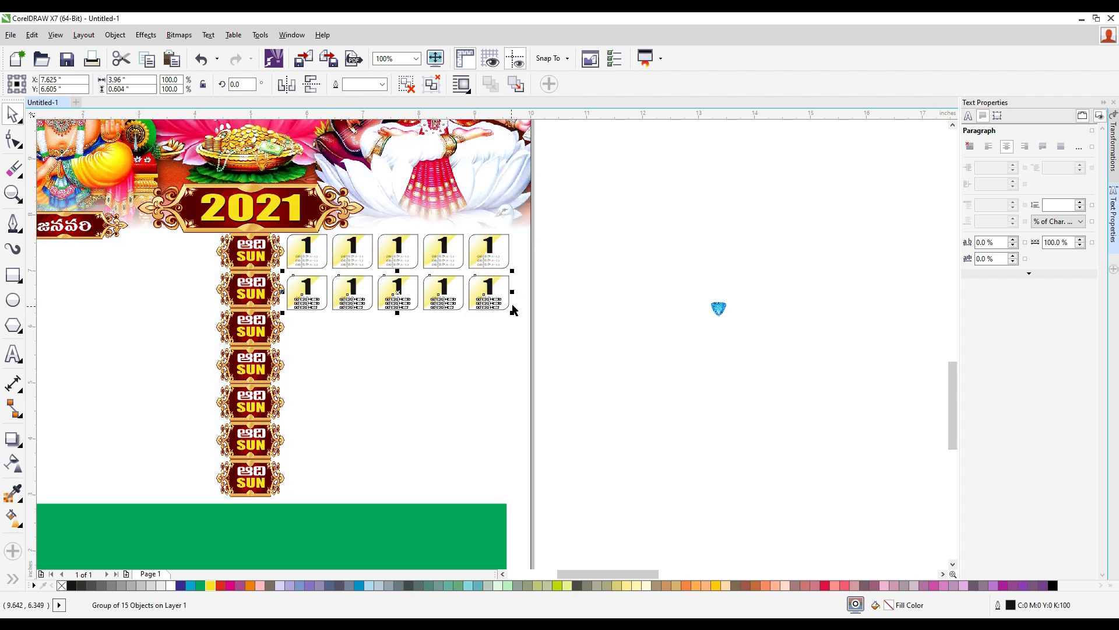
key(ctrl+r)
key(ctrl+r)
key(ctrl+r)
key(ctrl+r)
key(ctrl+r)
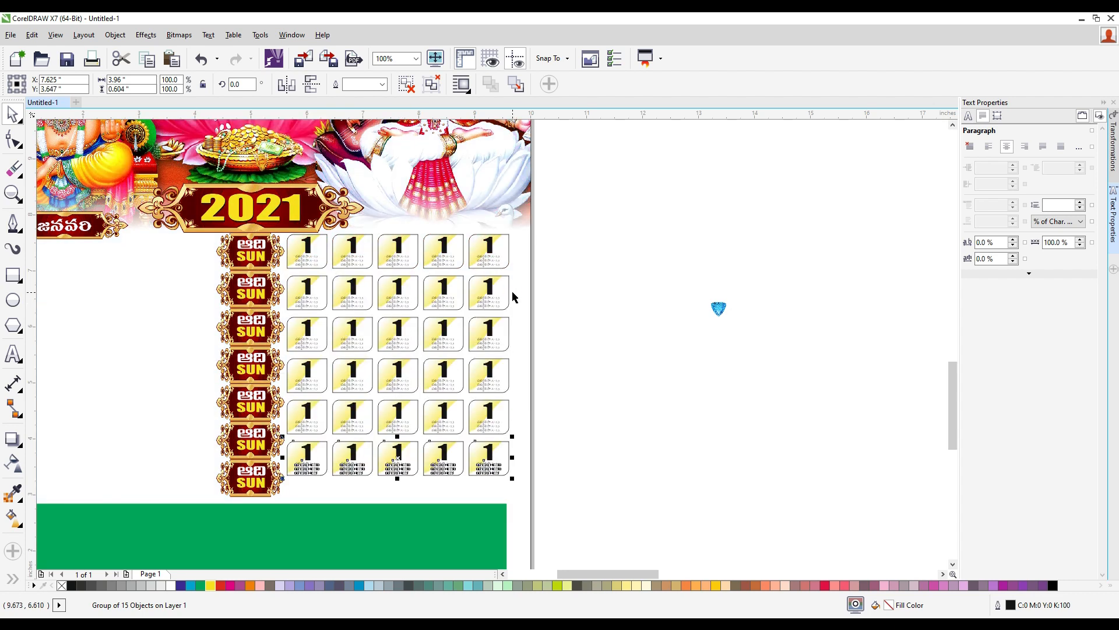
- Undo the date row copies made at the wider spacing
key(ctrl+z)
key(ctrl+z)
key(ctrl+z)
key(ctrl+z)
key(ctrl+z)
key(ctrl+z)
key(ctrl+z)
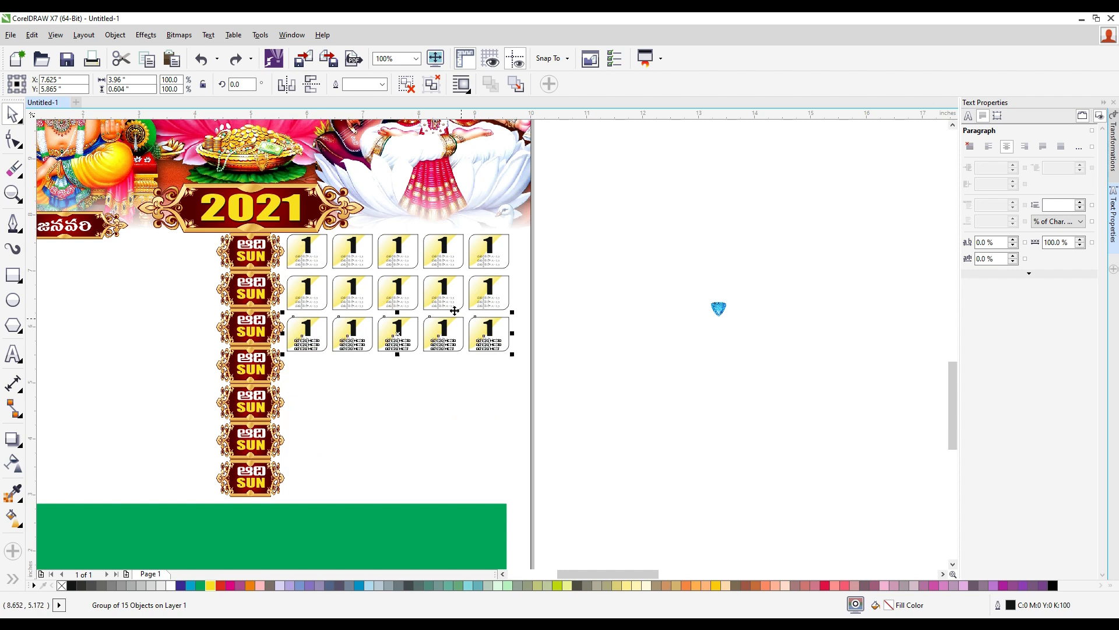
- Duplicate the top date row downward at about 0.66 inch spacing to build a grid of seven rows
drag(397, 252, 397, 289)
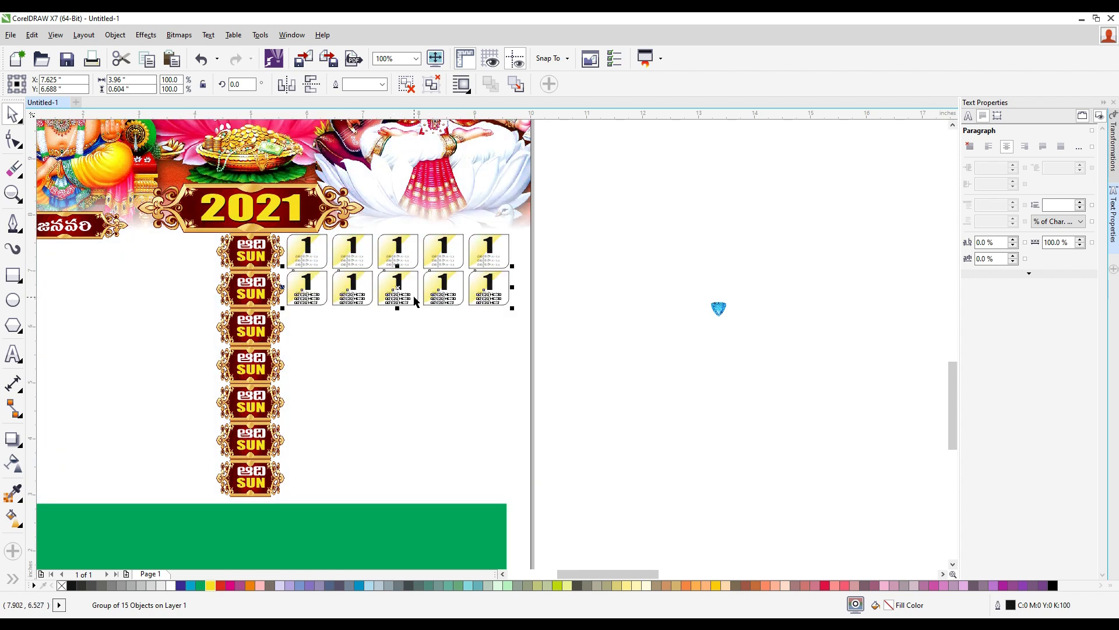
key(ctrl+r)
key(ctrl+r)
key(ctrl+r)
key(ctrl+r)
key(ctrl+r)
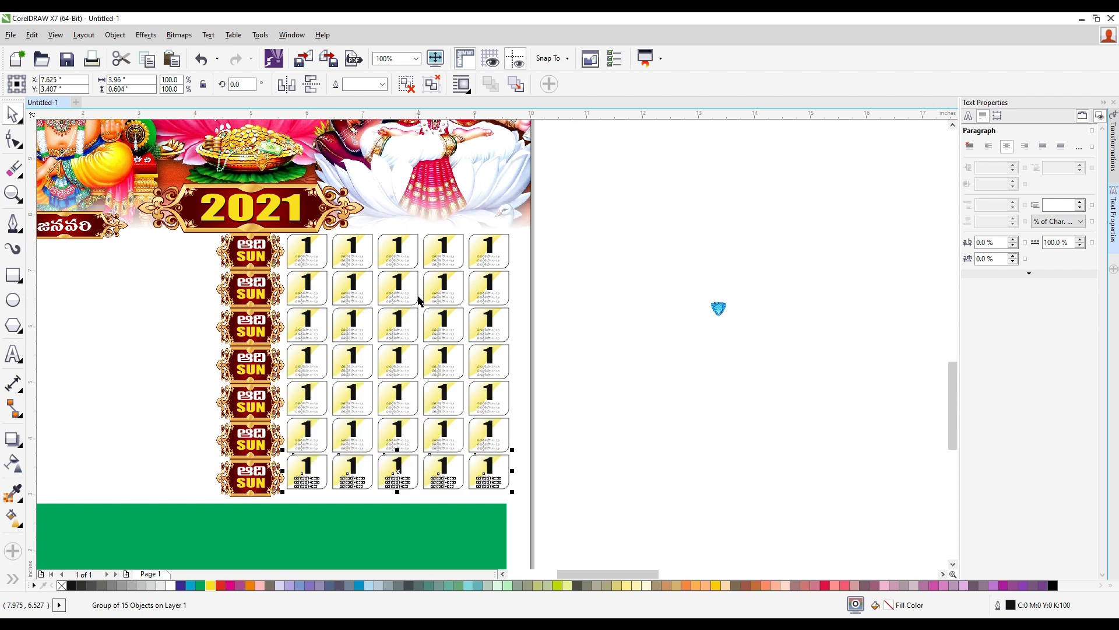
- Move all seven date rows down about 0.1 inch so they line up with the weekday banners
drag(587, 506, 284, 226)
key(Down)
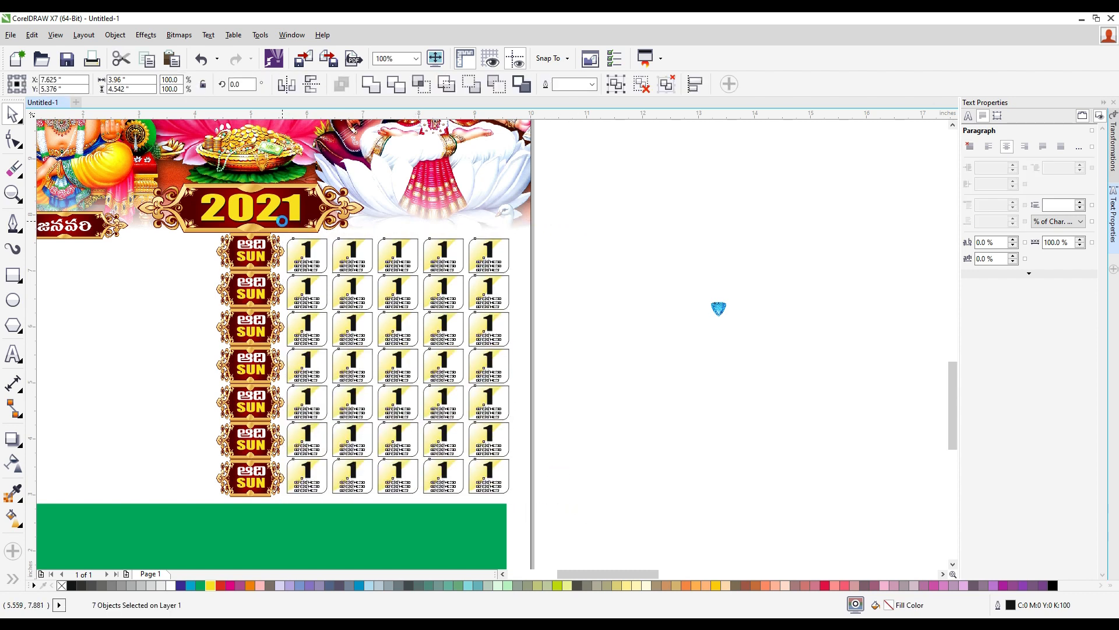
click(605, 452)
scroll(295, 460, down, 1)
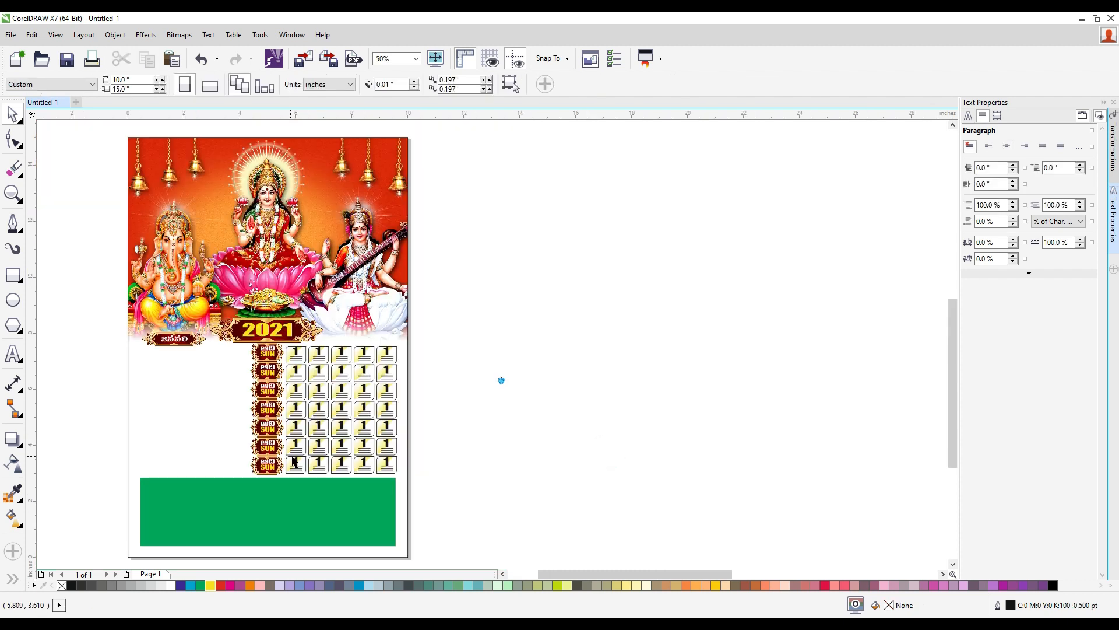
- Copy the seven-row date grid horizontally into the empty area on the other side of the weekday column
scroll(162, 461, up, 1)
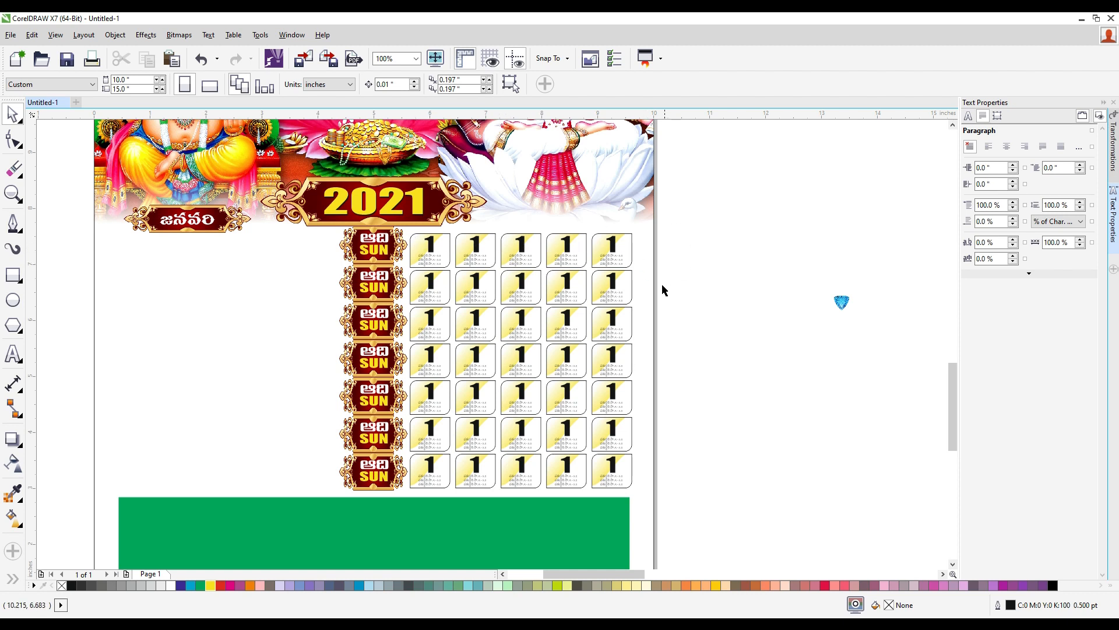
drag(703, 515, 408, 226)
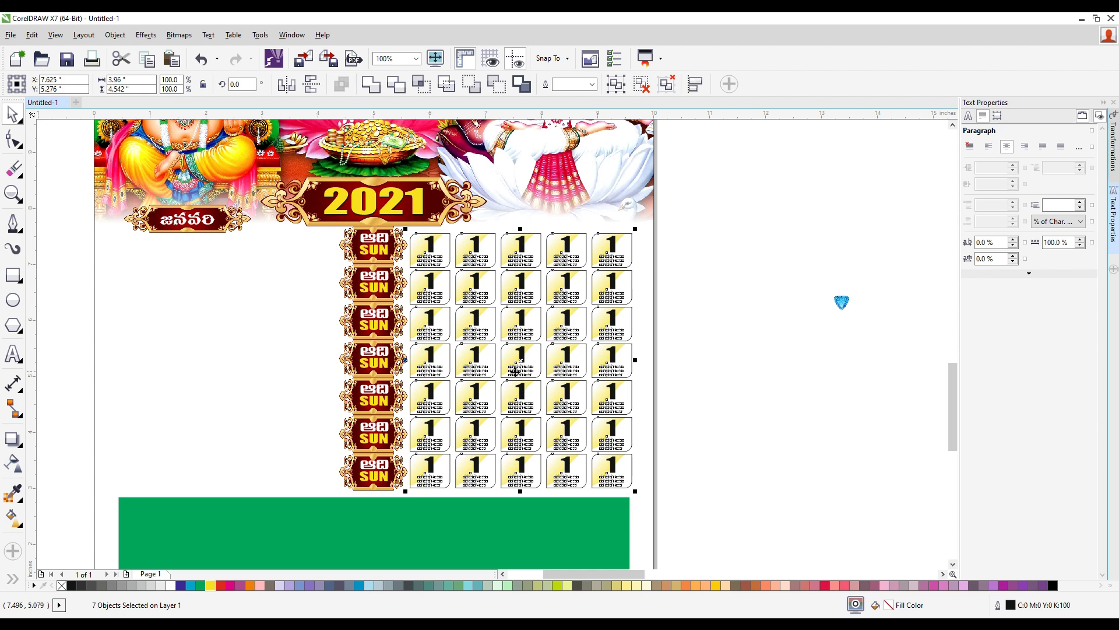
drag(523, 360, 227, 354)
- Move the Telugu month name together with its banner slightly up and left, clear of the date cells
click(224, 222)
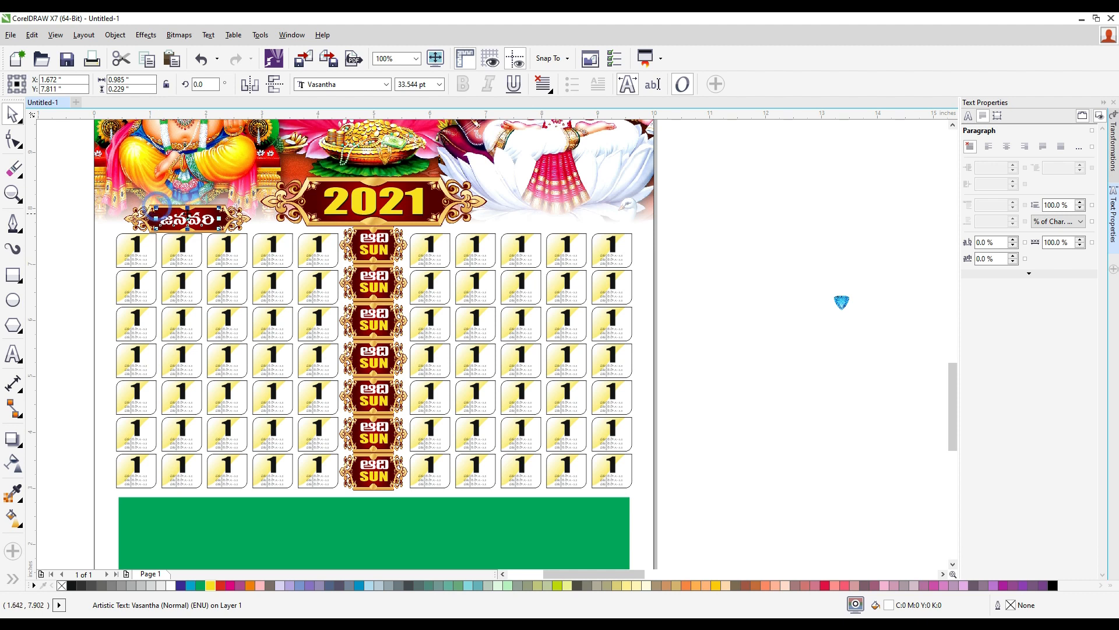
shift+click(146, 213)
drag(192, 219, 188, 209)
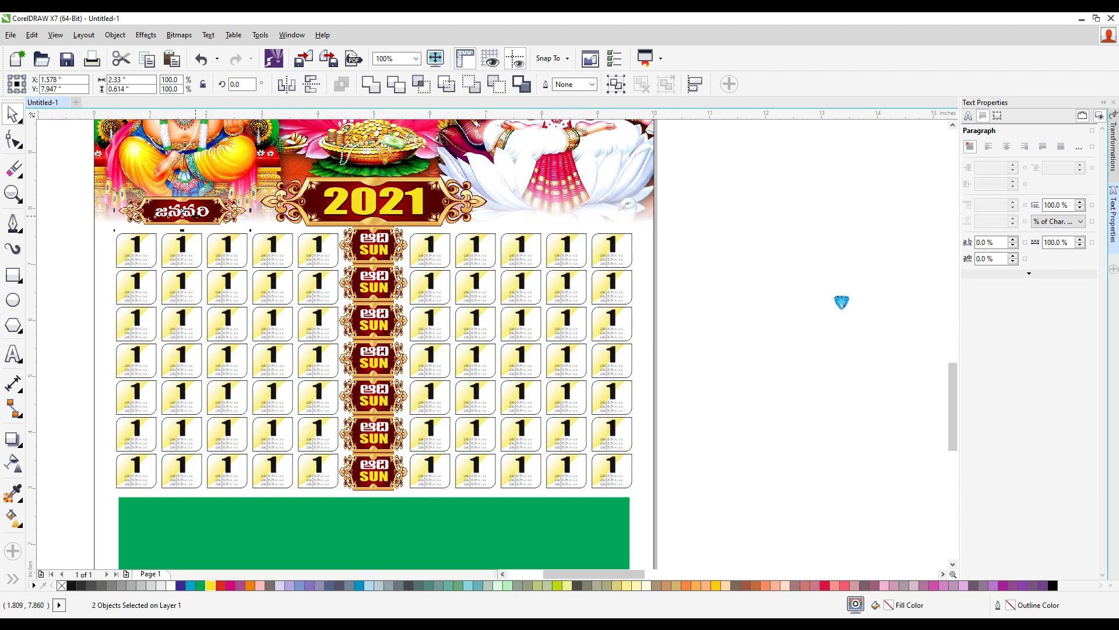
- Nudge the Telugu month banner down slightly and copy it horizontally above the date grid on the opposite side of the weekday column
key(Down)
key(Down)
key(Down)
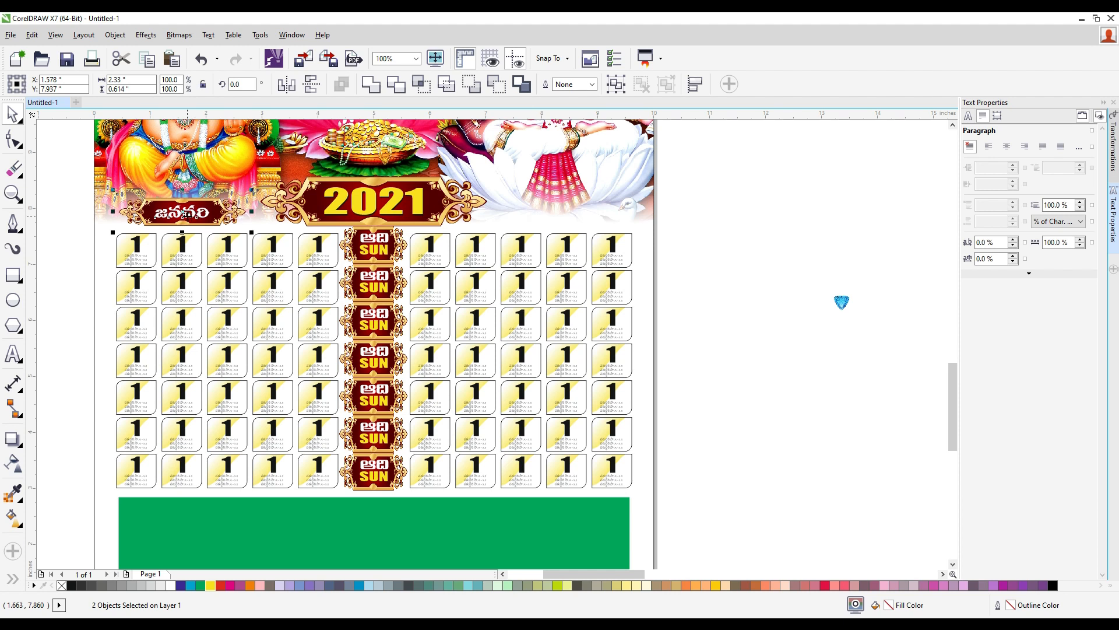
drag(184, 213, 568, 218)
click(724, 350)
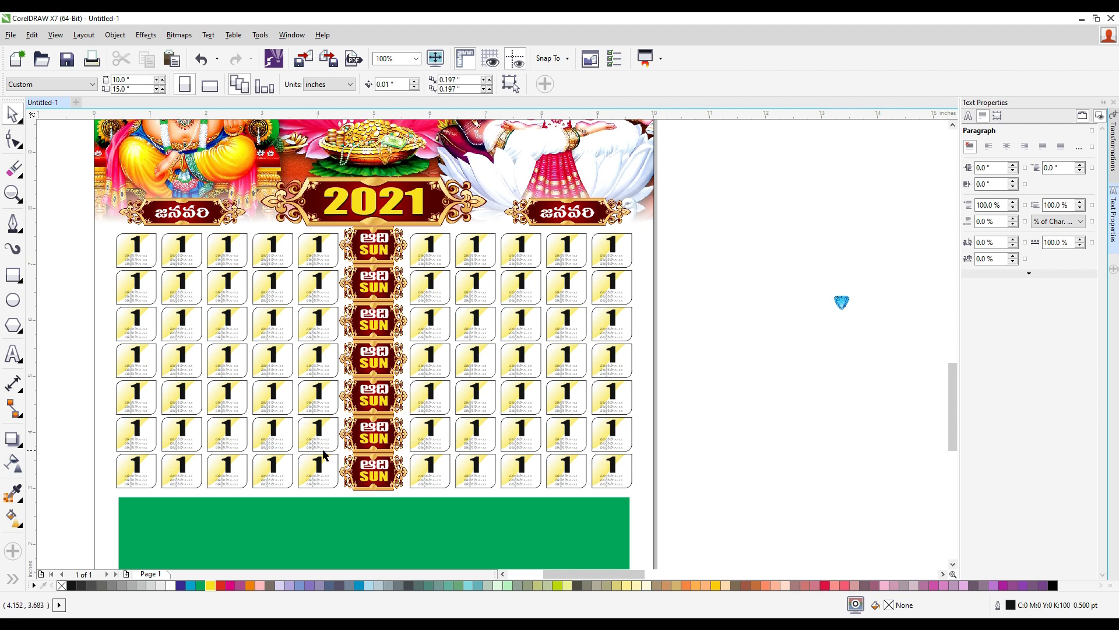
- Remove the date number and Telugu text from the top cells of the first column
ctrl+click(140, 289)
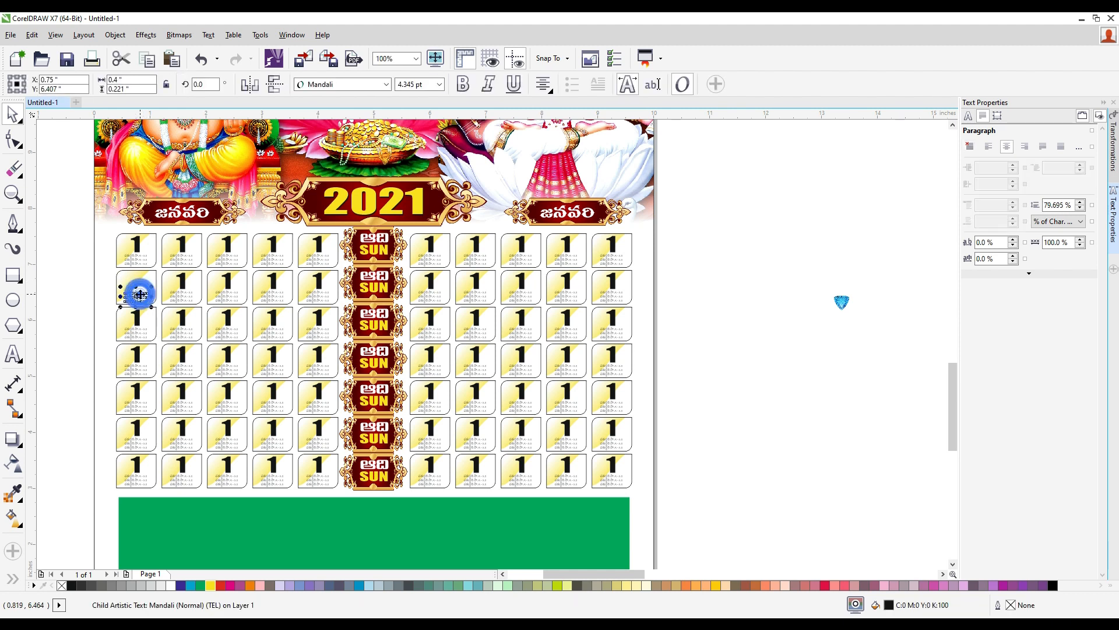
ctrl+click(136, 258)
key(Delete)
ctrl+click(136, 243)
key(Delete)
click(137, 288)
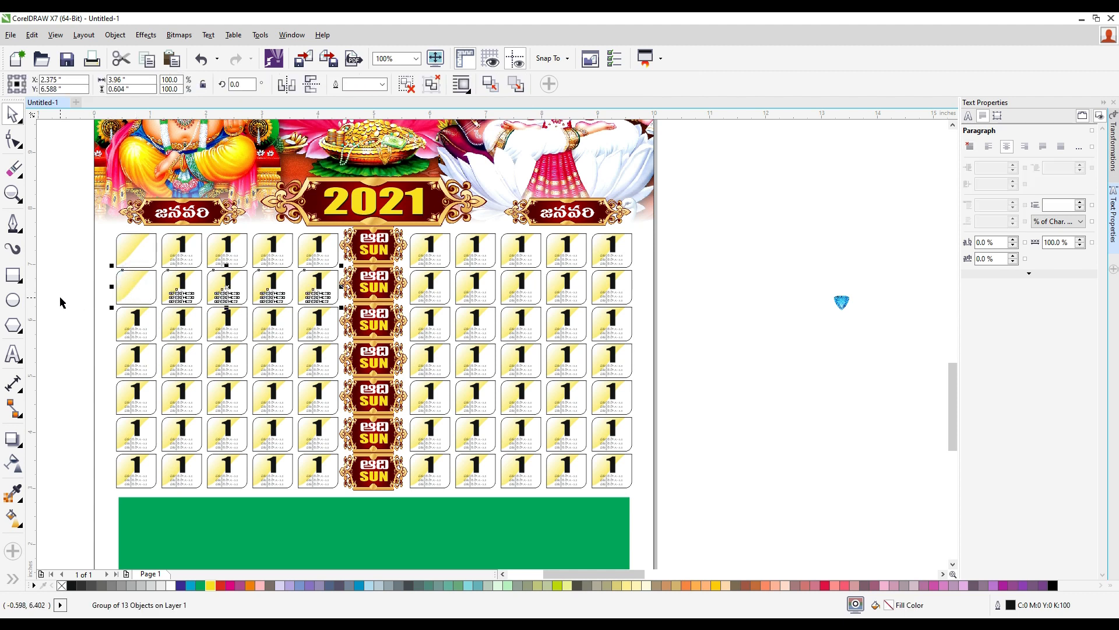
click(60, 298)
- Delete the remaining frame of the first column's second cell and everything in its third cell
ctrl+click(138, 315)
ctrl+click(143, 284)
ctrl+click(136, 280)
key(Delete)
ctrl+click(136, 317)
key(Delete)
ctrl+click(134, 333)
key(Delete)
ctrl+click(137, 318)
key(Delete)
- Delete the complete fourth and fifth cells of the first column, including their numbers, Telugu text and frames
ctrl+click(136, 366)
key(Delete)
ctrl+click(137, 364)
key(Delete)
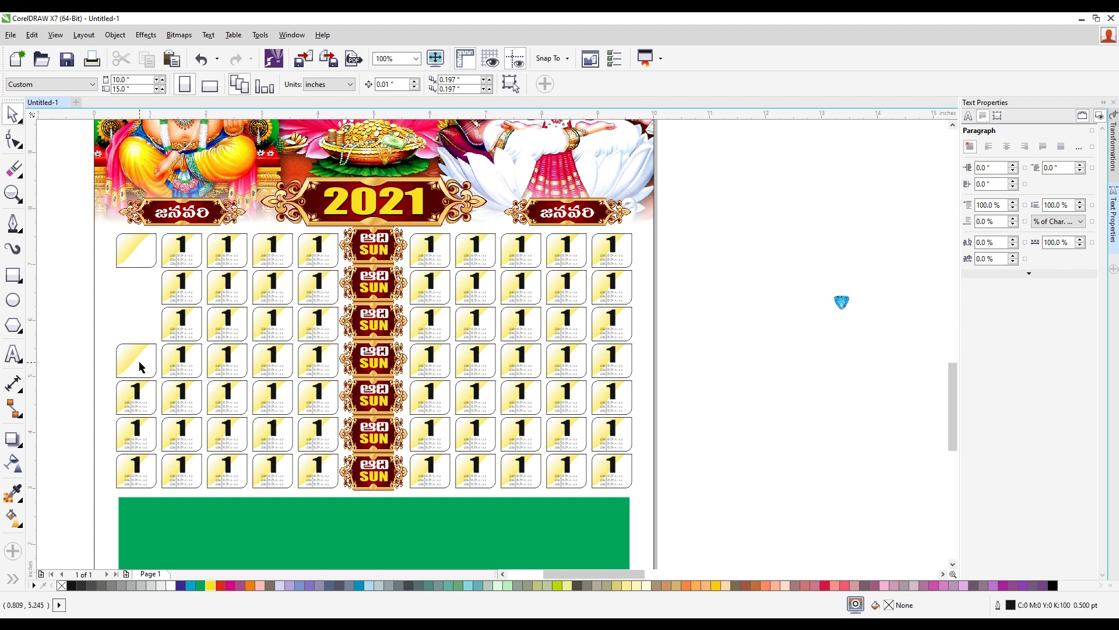
ctrl+click(137, 365)
key(Delete)
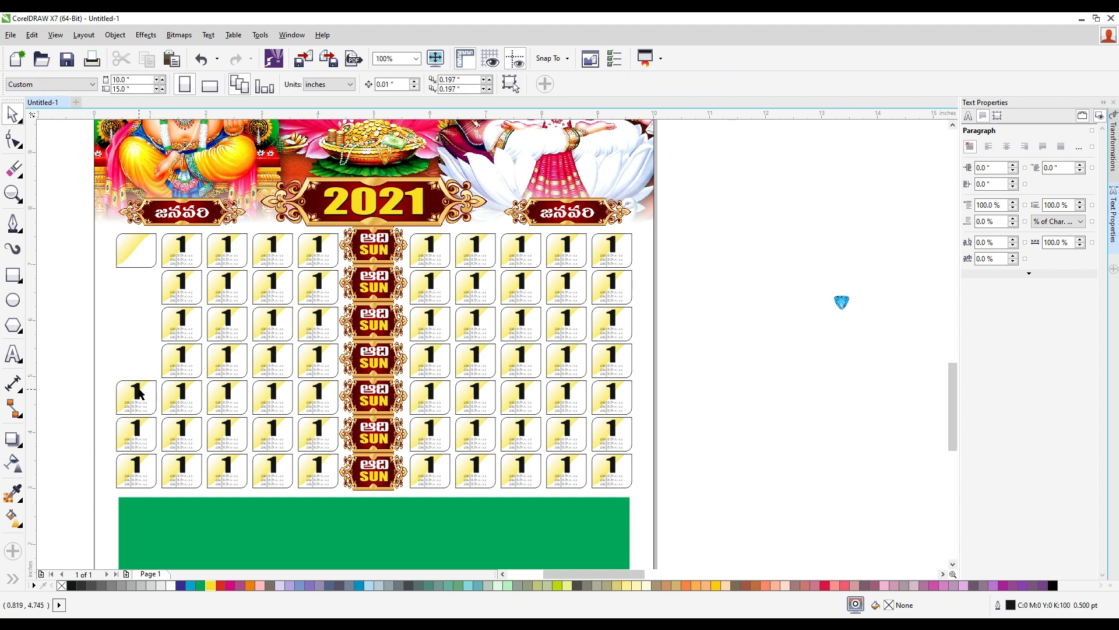
ctrl+click(139, 391)
key(Delete)
ctrl+click(141, 401)
key(Delete)
ctrl+click(140, 409)
key(Delete)
ctrl+click(139, 264)
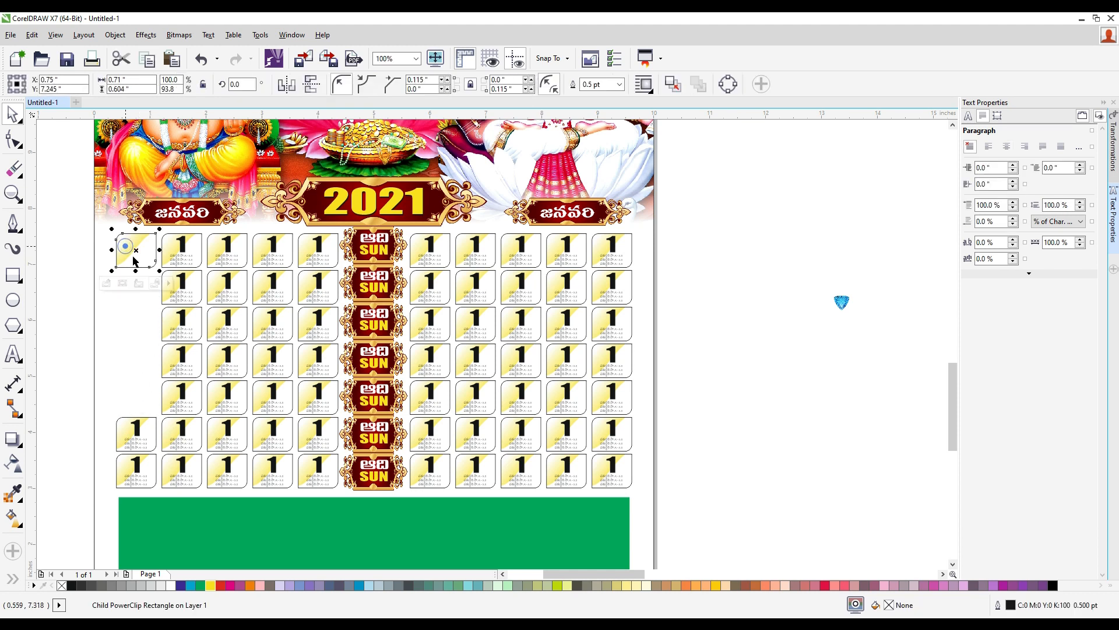
click(140, 261)
right_click(145, 257)
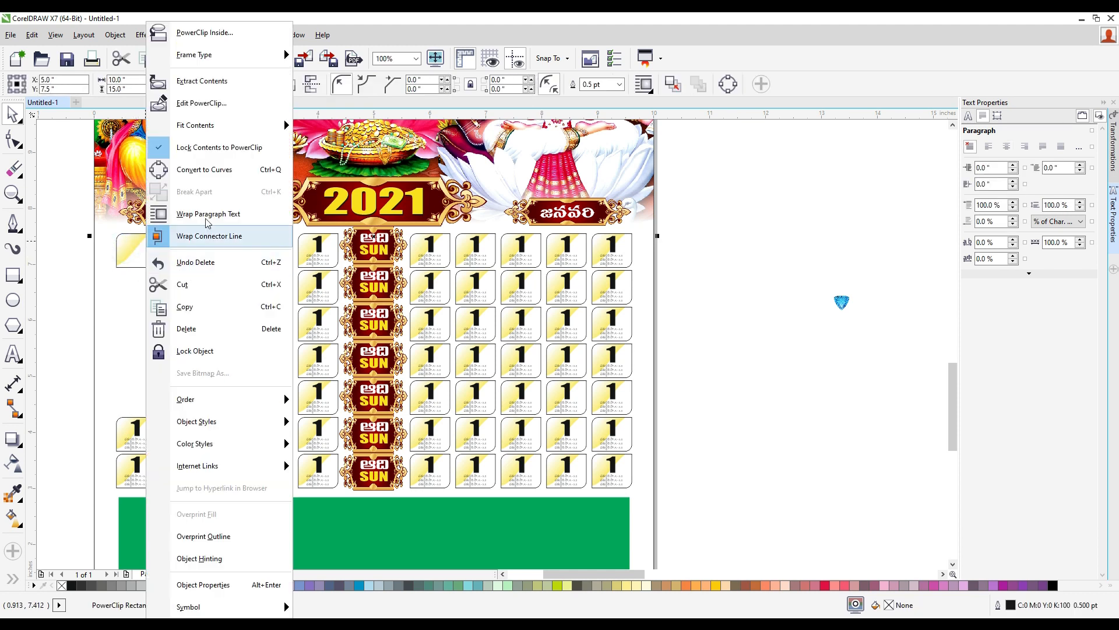
click(228, 103)
key(ctrl+z)
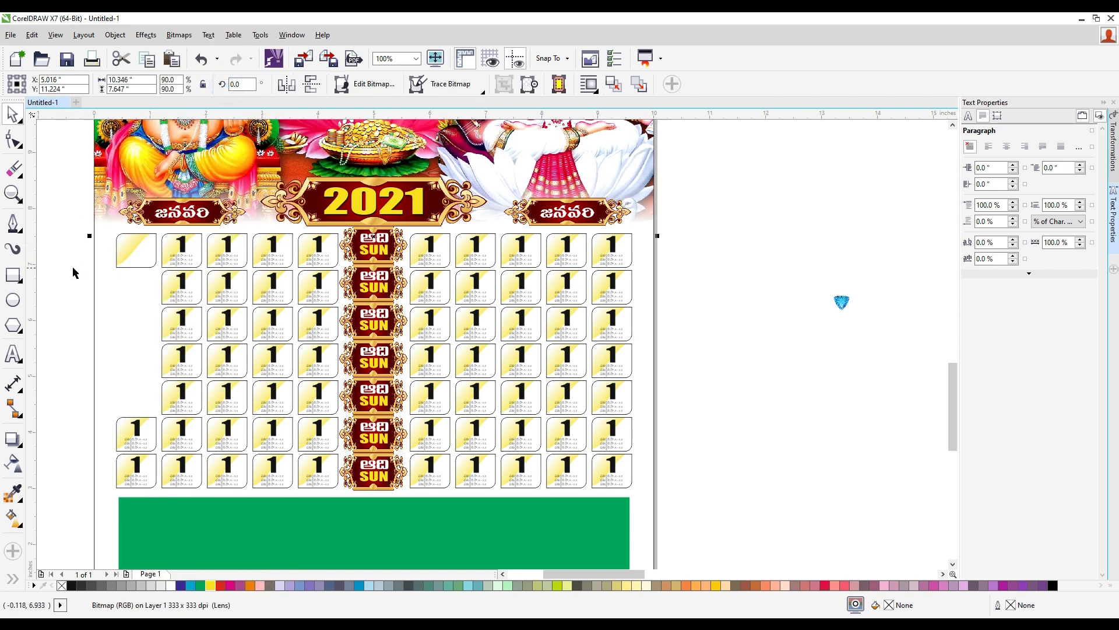
click(65, 264)
- Ungroup the top date row and extract the yellow gradient shape from the empty first cell's PowerClip frame
click(134, 241)
key(ctrl+u)
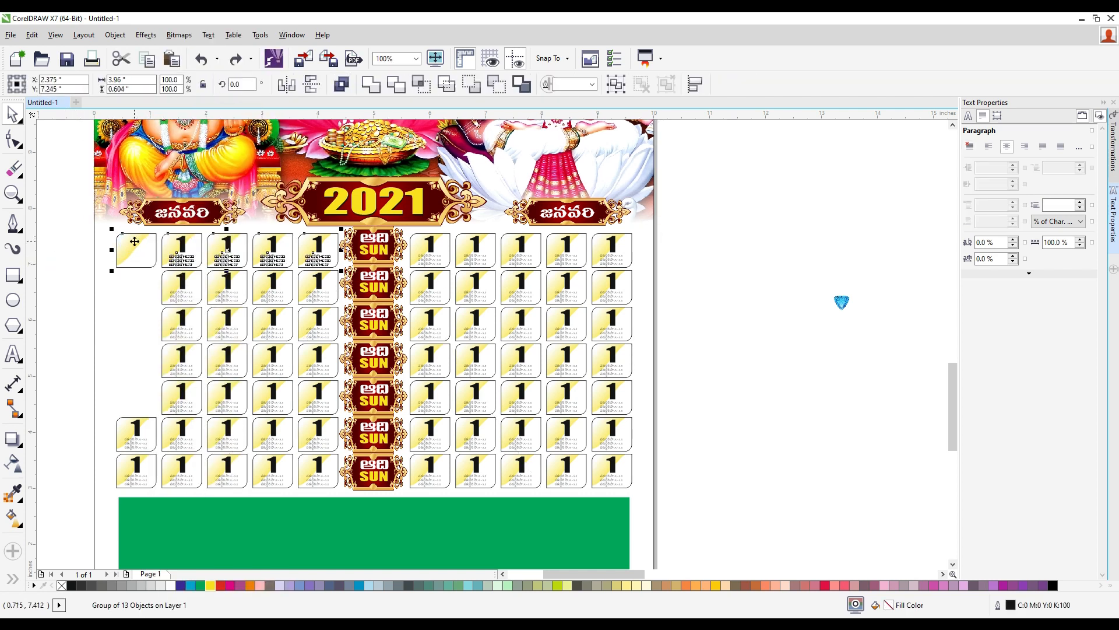
click(84, 253)
click(126, 247)
right_click(126, 247)
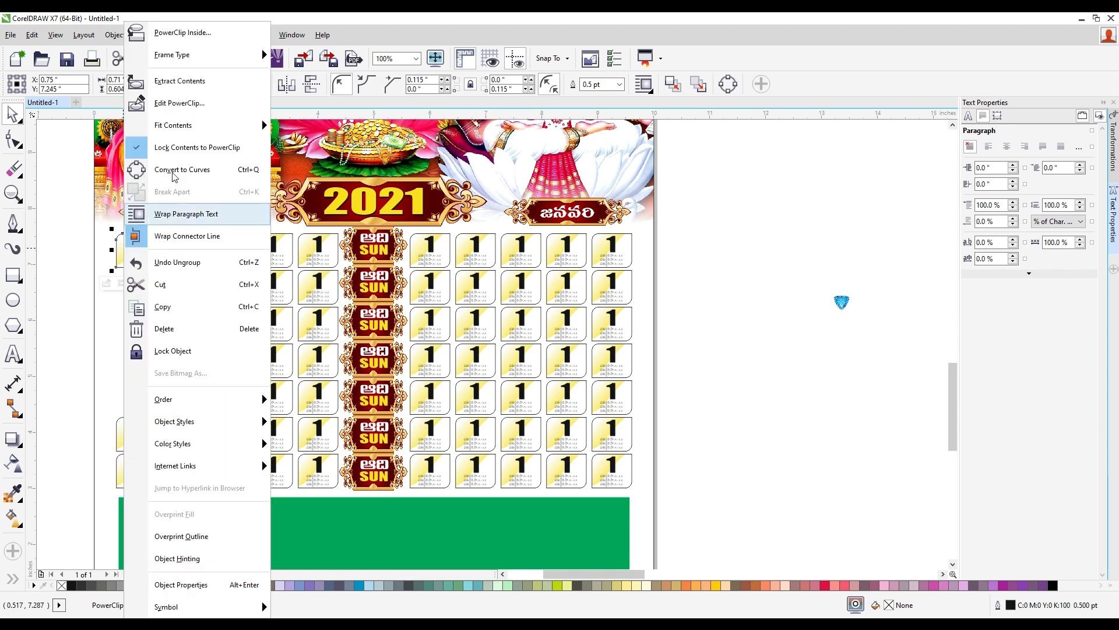
click(195, 82)
click(53, 256)
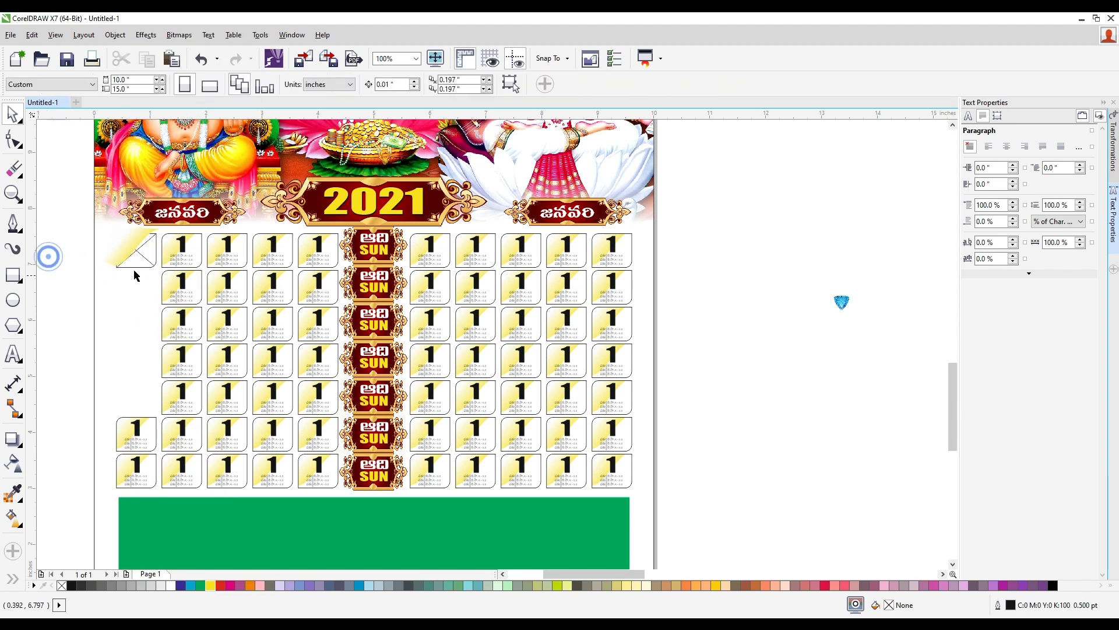
- Stretch the empty first-column frame downward to about 3.22 inches high, spanning the top five rows
click(135, 269)
drag(135, 269, 185, 418)
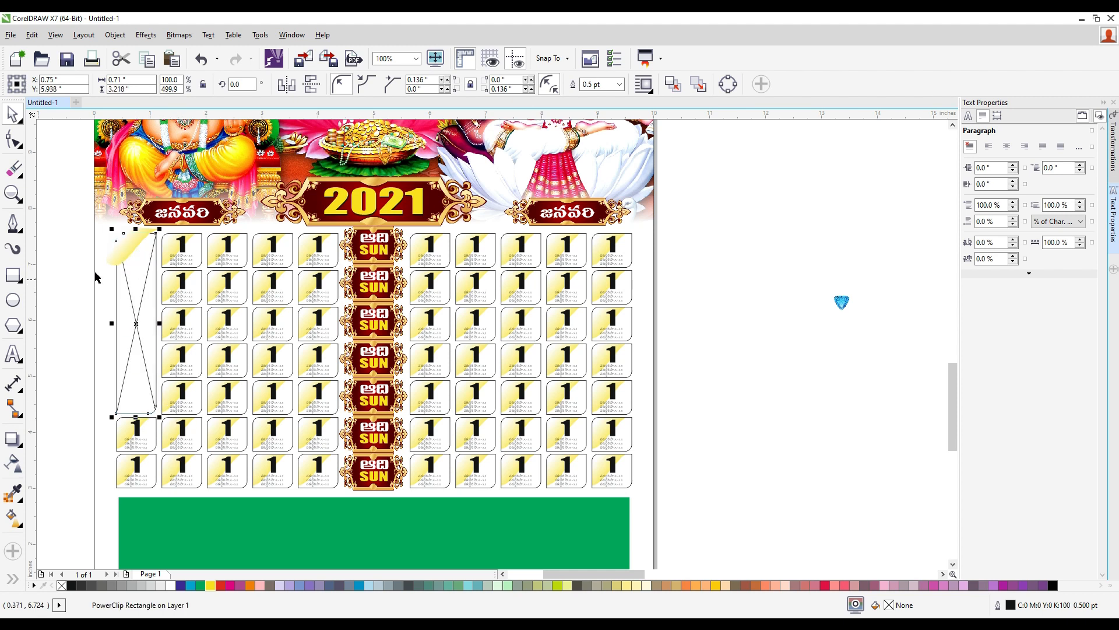
right_click(129, 233)
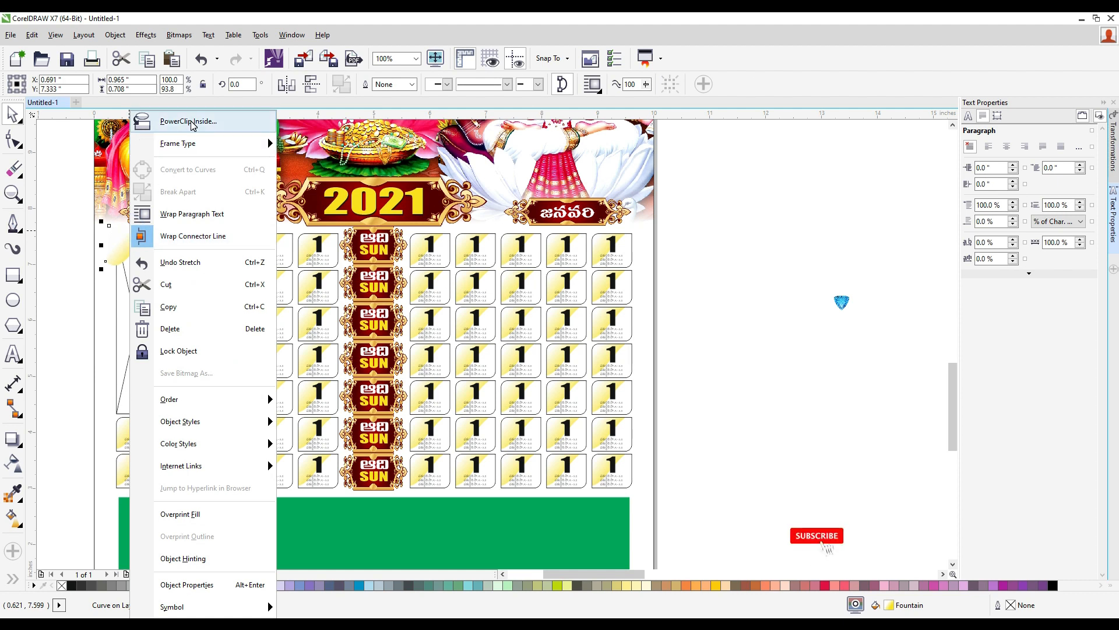
click(193, 122)
click(126, 263)
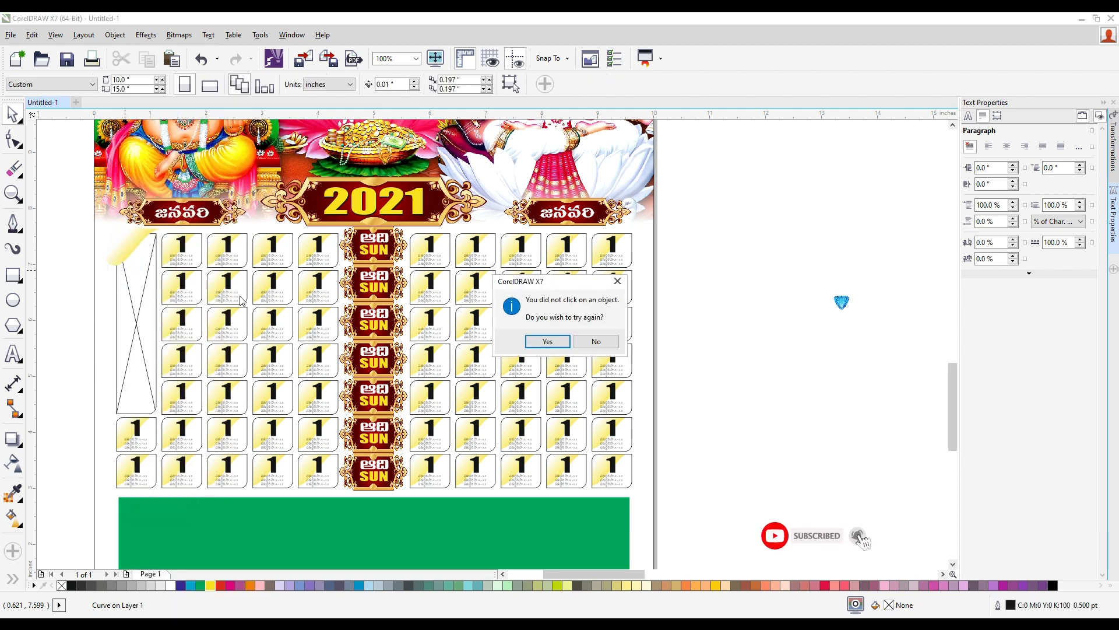
click(545, 346)
click(35, 252)
click(596, 344)
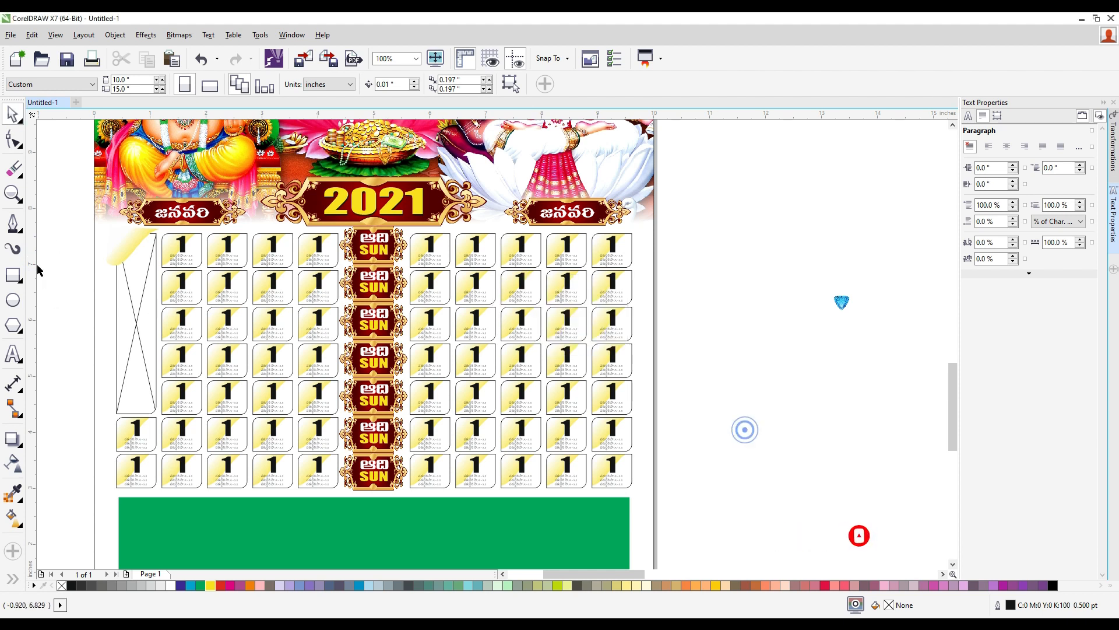
- Put the yellow gradient shape back inside the tall frame's PowerClip and align it with the frame's upper corner
click(136, 241)
drag(136, 246, 133, 252)
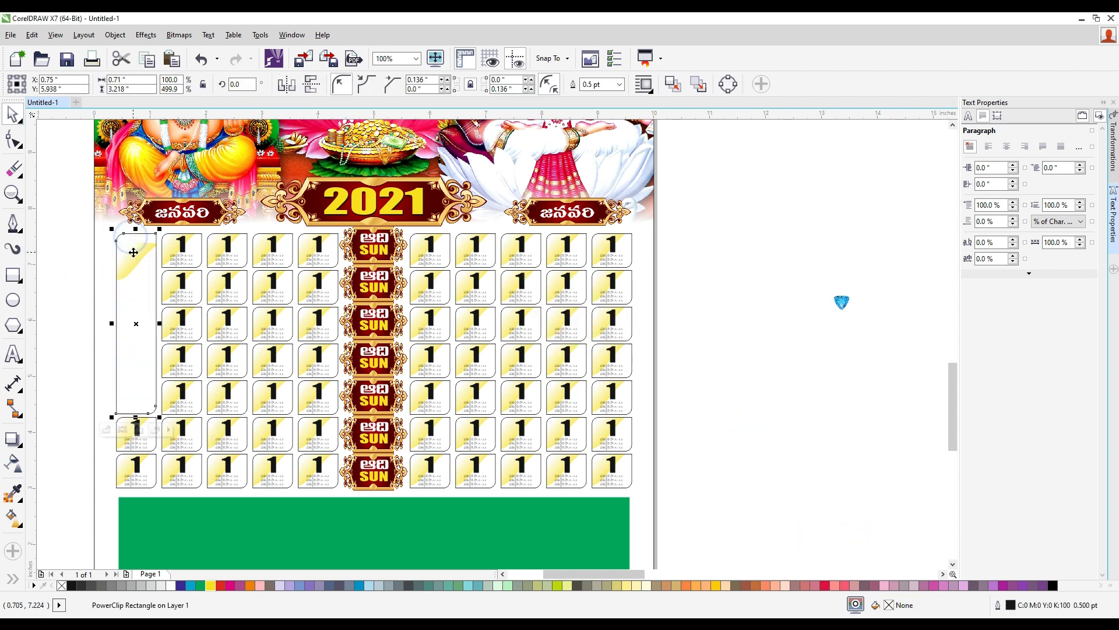
double_click(134, 255)
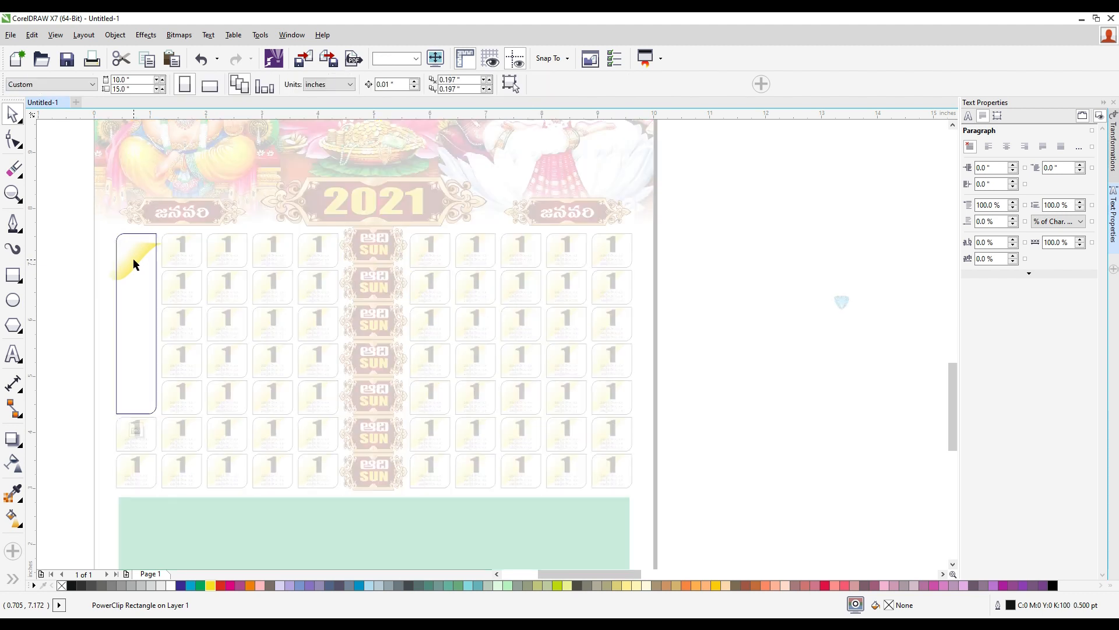
drag(134, 260, 132, 247)
right_click(136, 252)
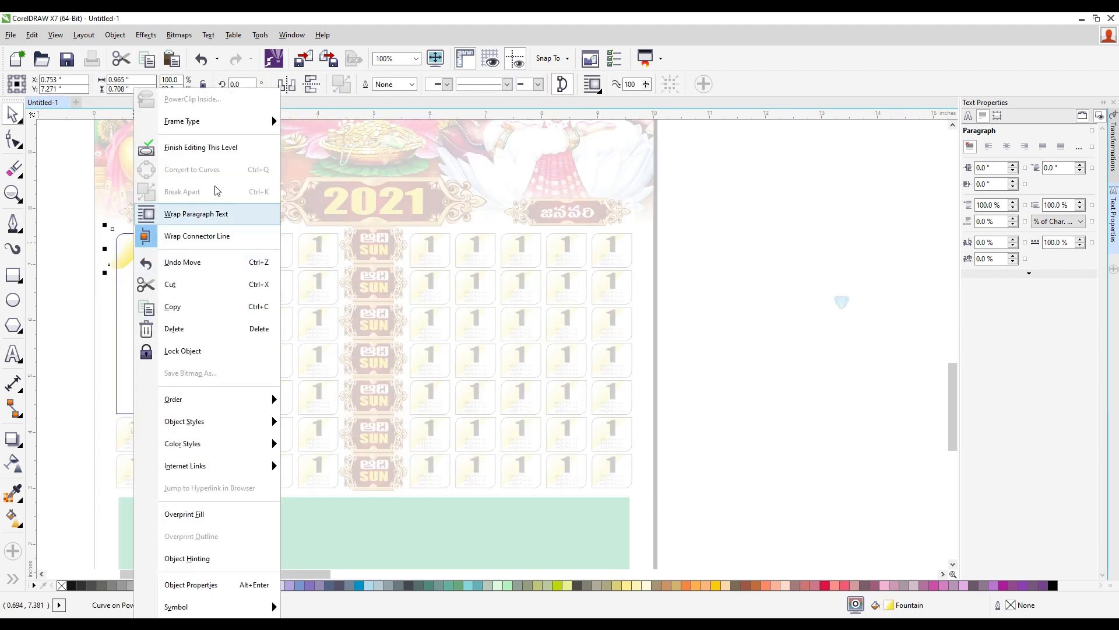
click(192, 145)
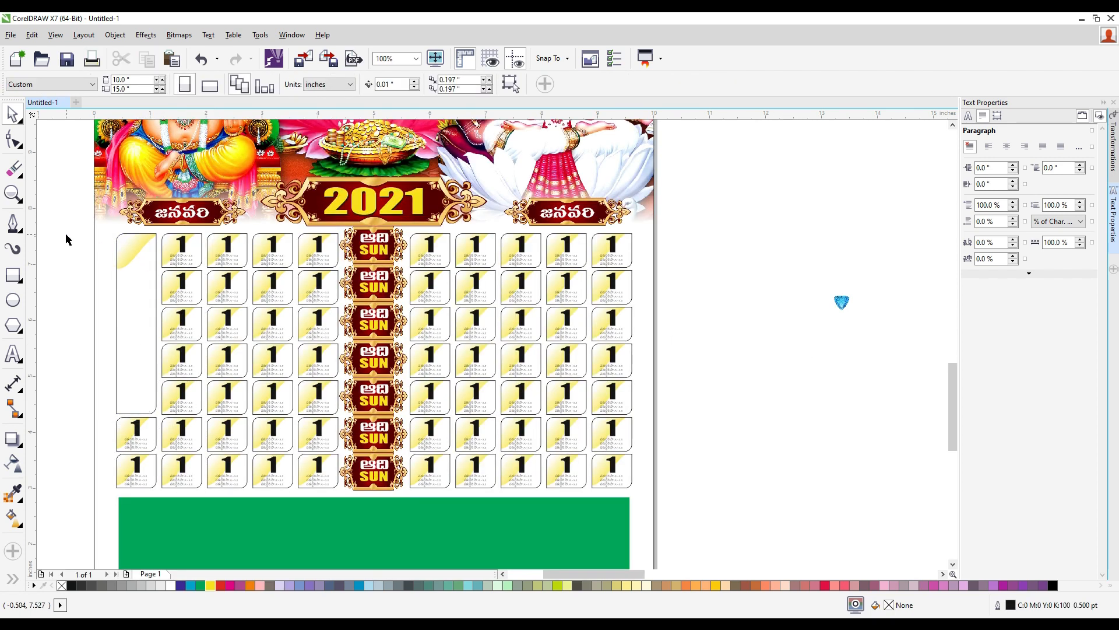
- Review the whole calendar page and examine the tall first-column box and date cells up close
scroll(93, 231, up, 2)
click(263, 217)
click(92, 226)
scroll(192, 328, down, 1)
scroll(510, 327, down, 2)
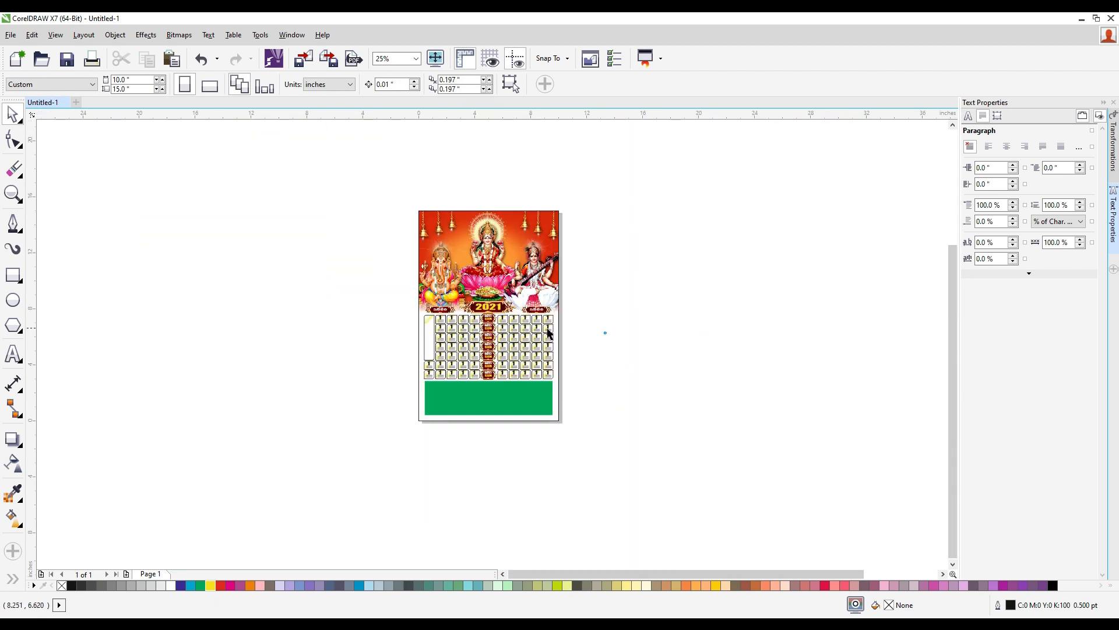
scroll(582, 344, down, 1)
scroll(709, 338, down, 1)
scroll(629, 426, up, 1)
drag(621, 427, 474, 237)
scroll(497, 350, up, 1)
click(550, 368)
scroll(306, 320, up, 2)
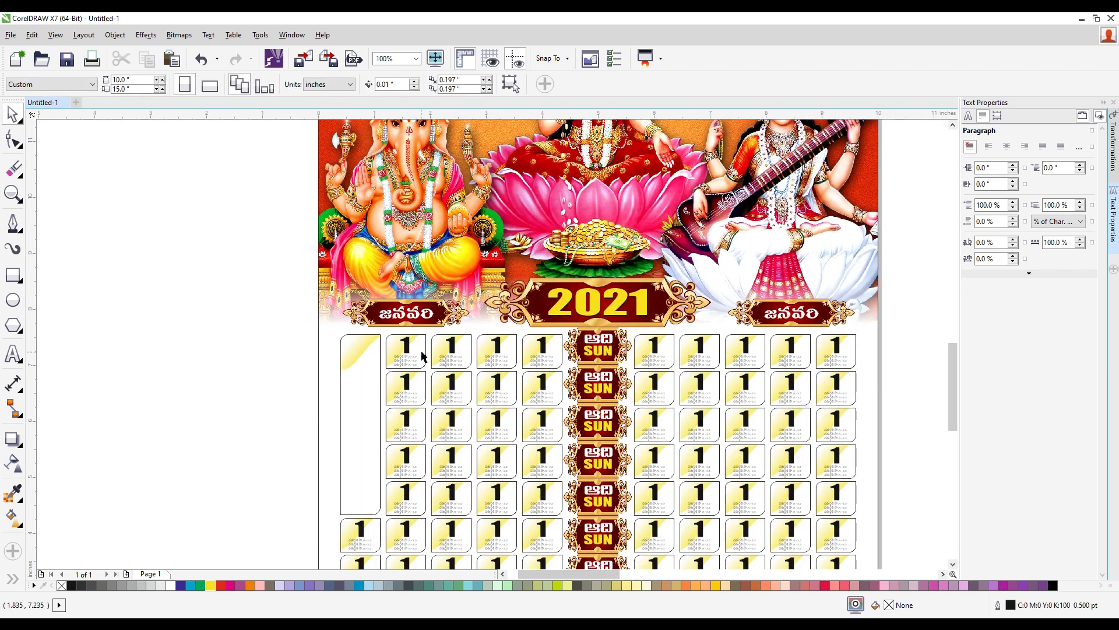
scroll(422, 356, up, 2)
scroll(51, 449, down, 1)
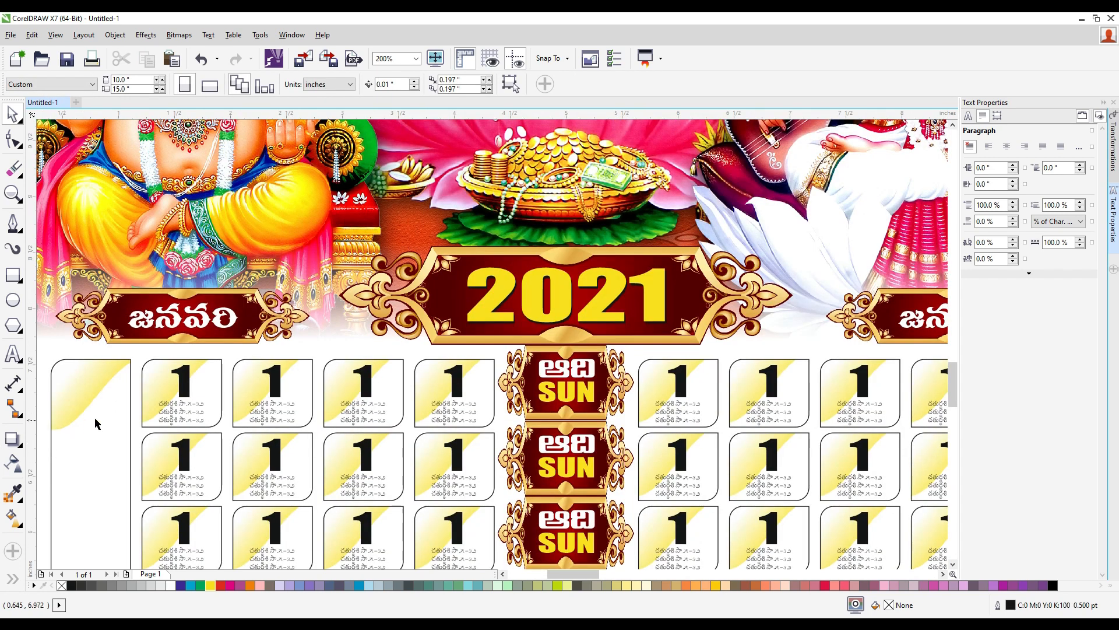
- Add a line of artistic text reading "తదతదవ" beside the tall first-column box
drag(572, 574, 516, 577)
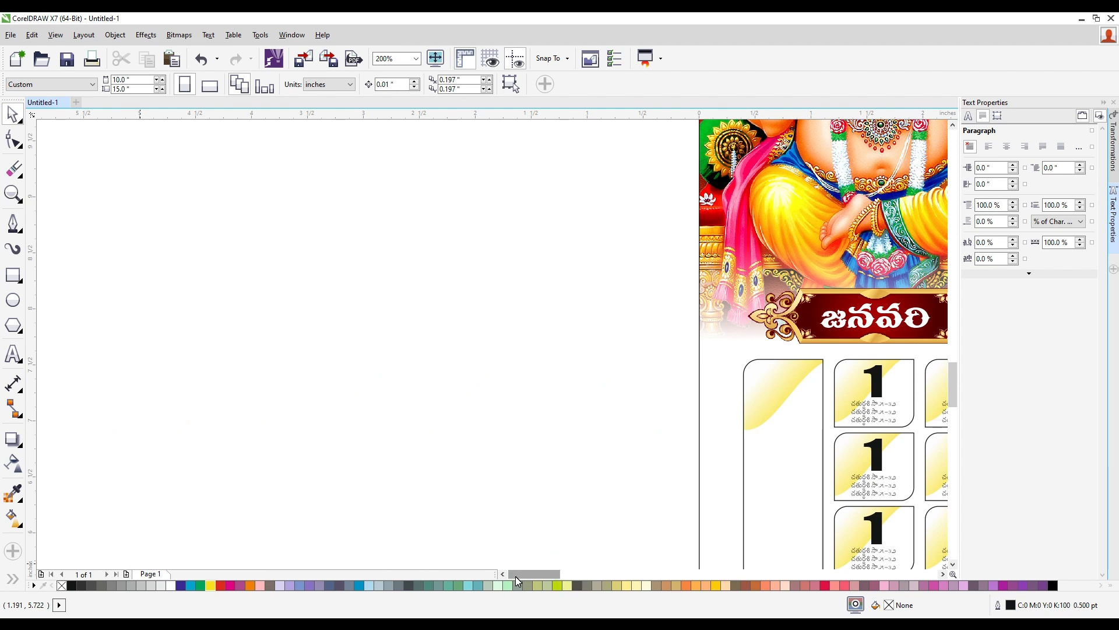
scroll(537, 507, down, 3)
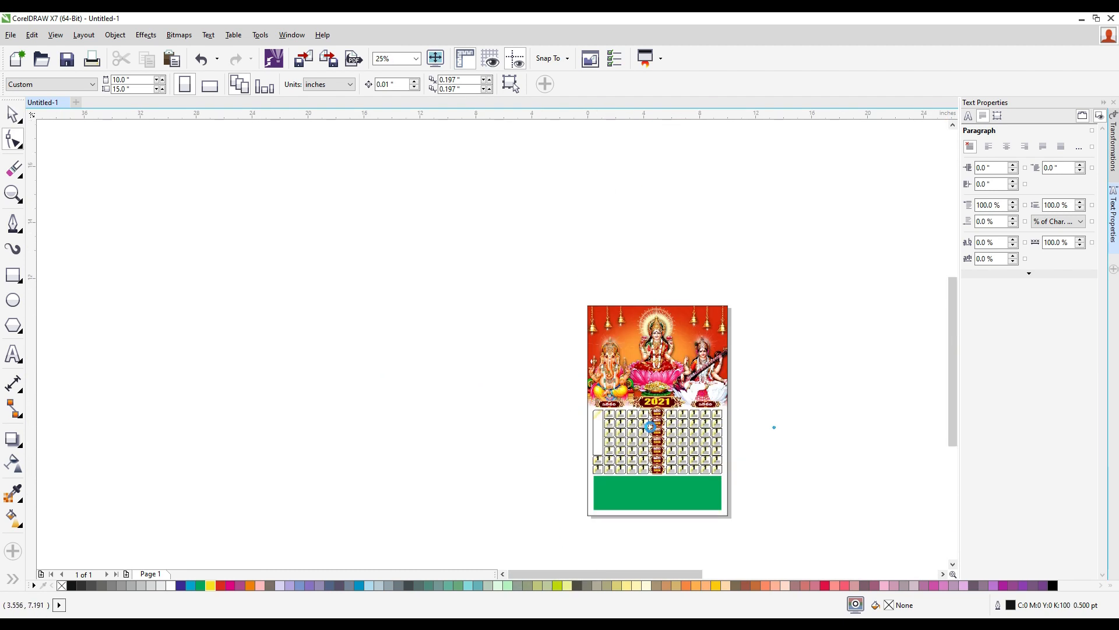
scroll(650, 426, up, 1)
scroll(542, 380, up, 2)
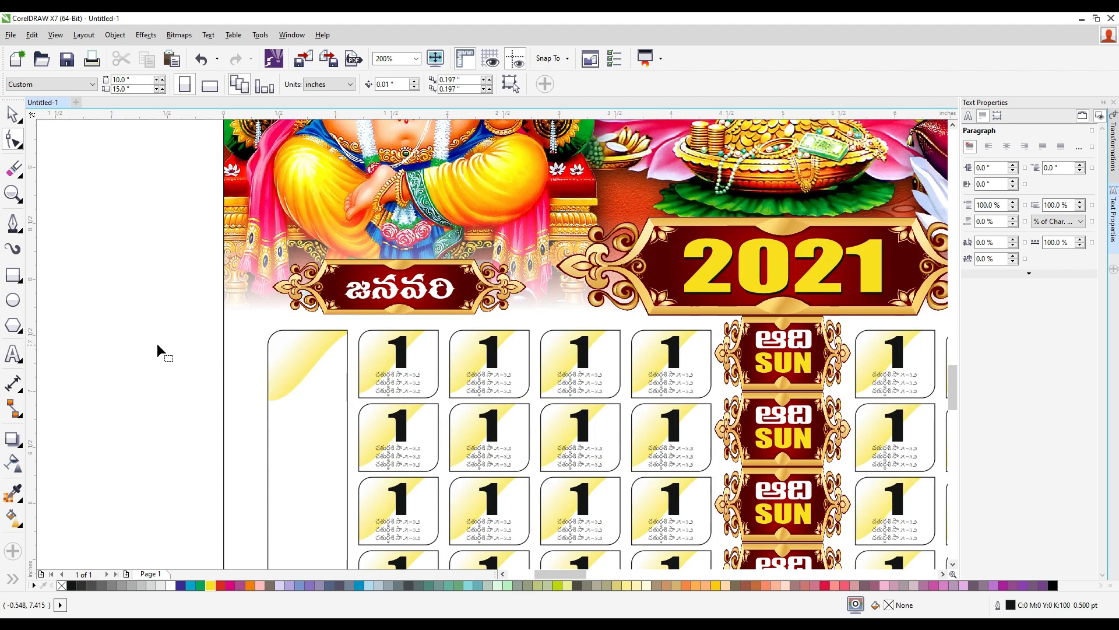
click(16, 357)
click(117, 342)
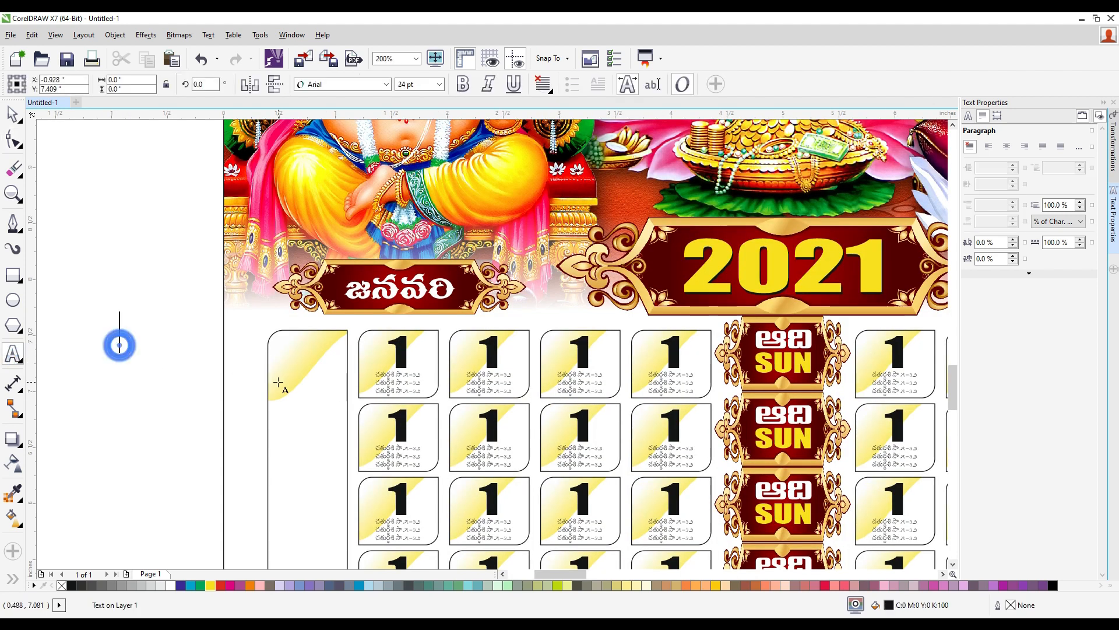
text(తదతదవ)
key(ctrl+a)
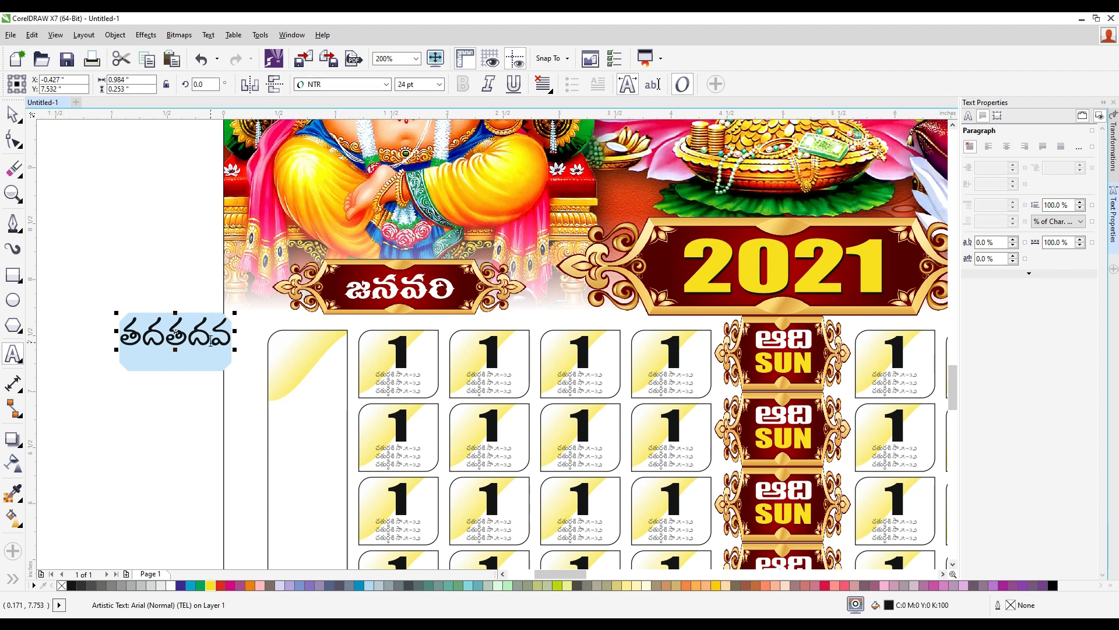
- Replace the new Telugu text with the heading "పండుగలు"
key(alt+space)
key(super+space)
key(super+space)
key(super+space)
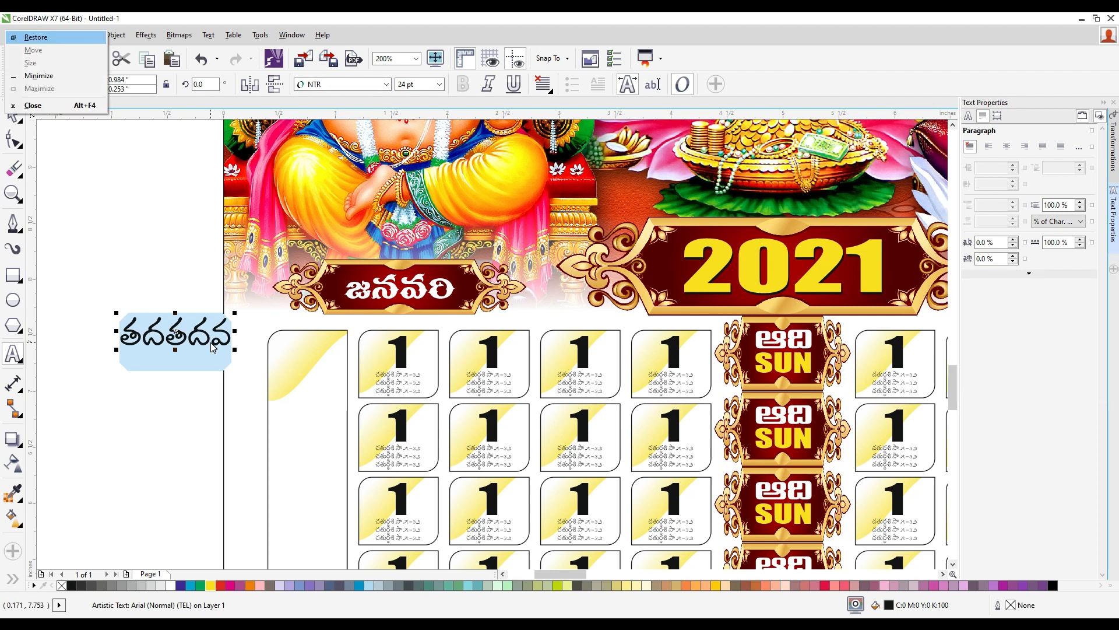
key(Escape)
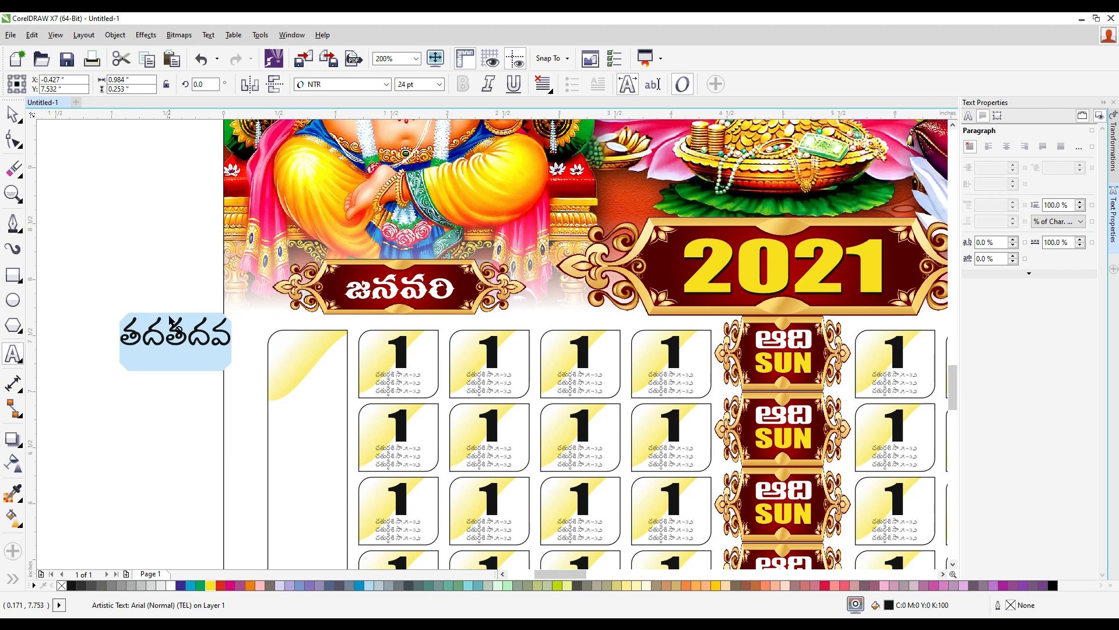
text(పండుగలు)
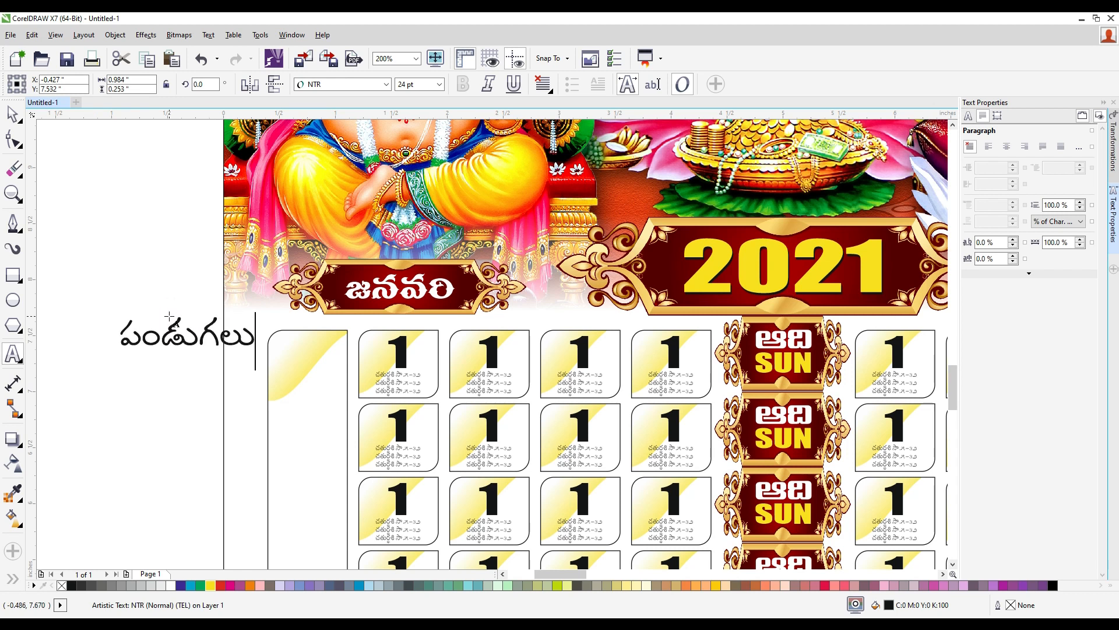
key(ctrl+a)
click(13, 115)
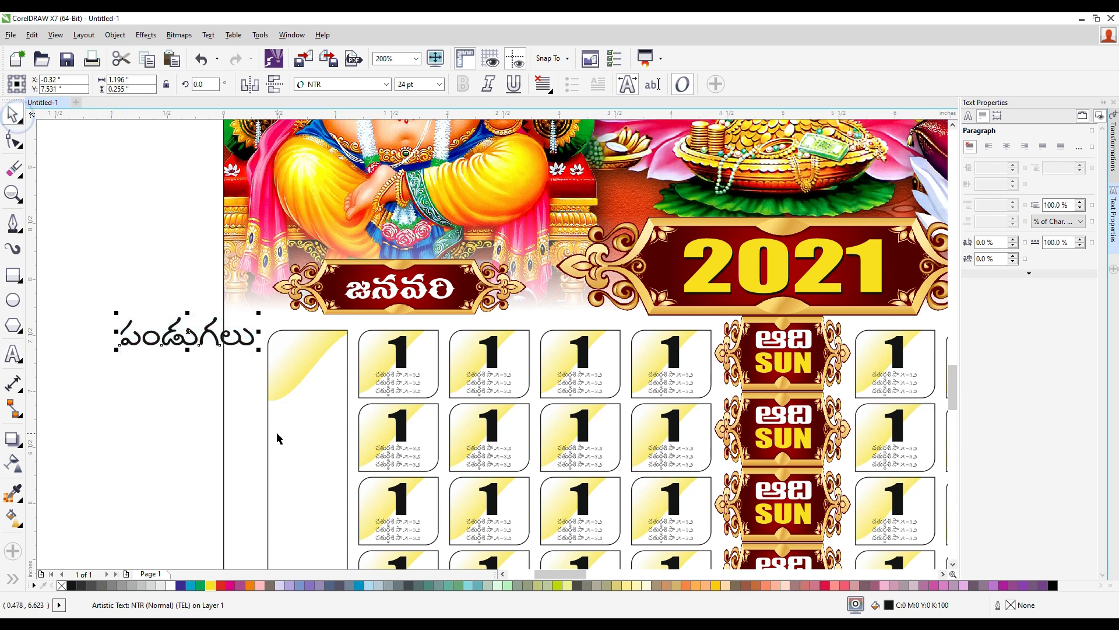
- Scale the "పండుగలు" heading to about 10.9 pt and position it inside the upper end of the tall box
drag(259, 352, 418, 357)
scroll(336, 366, up, 4)
drag(349, 347, 318, 331)
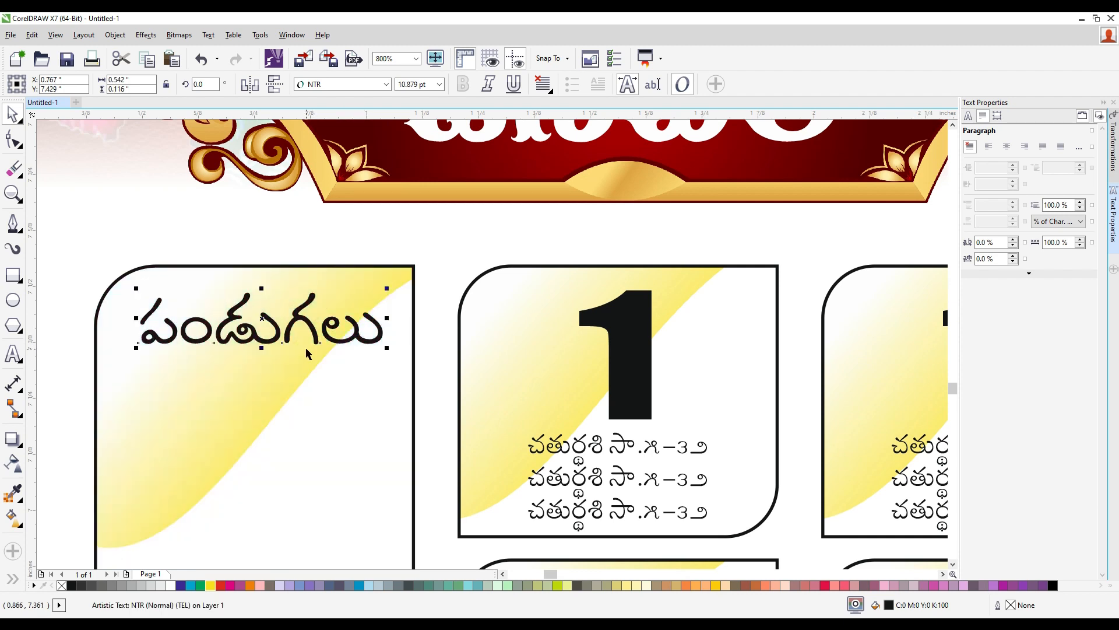
- Draw a rectangle about 0.78 by 0.27 inch around the "పండుగలు" heading and remove its outline
click(14, 274)
drag(76, 248, 425, 368)
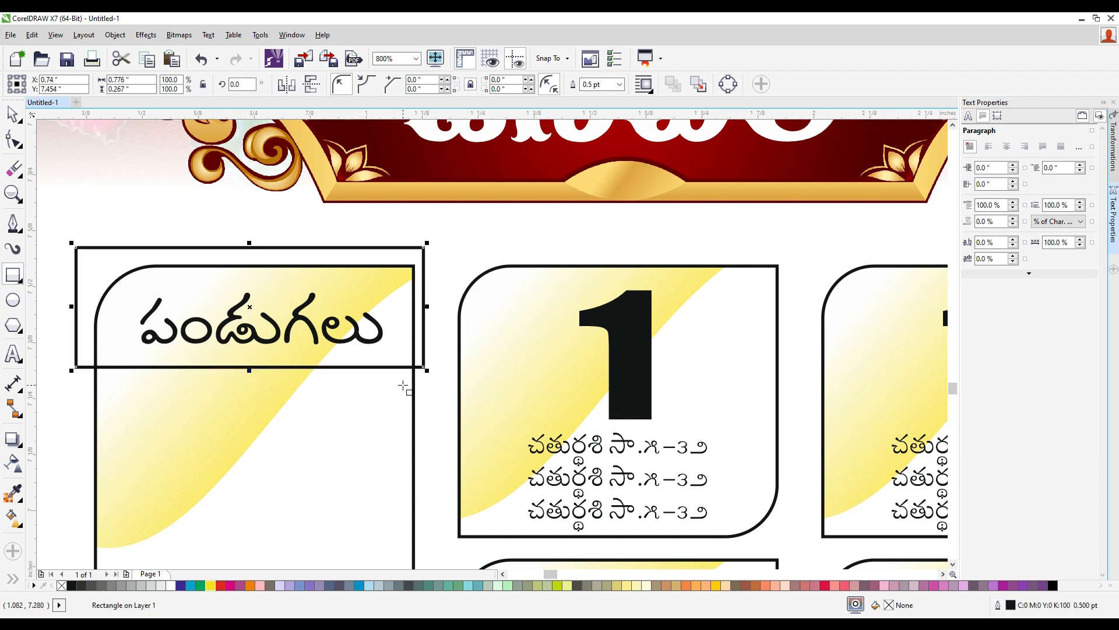
right_click(61, 586)
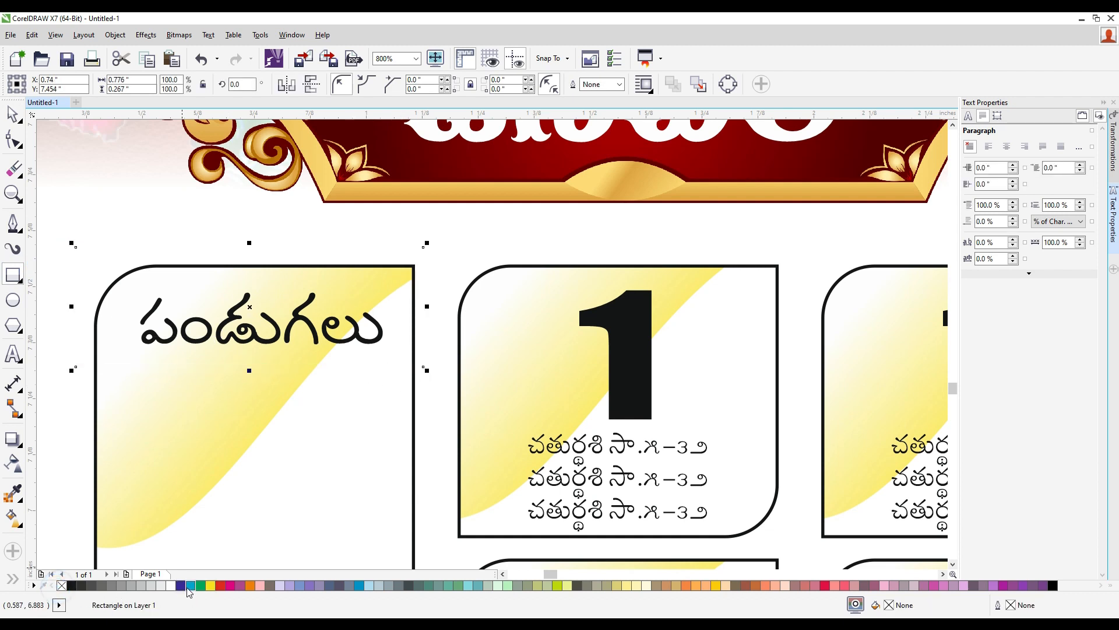
- Fill the rectangle around the "పండుగలు" heading with red and color the heading text white in front of it
click(221, 585)
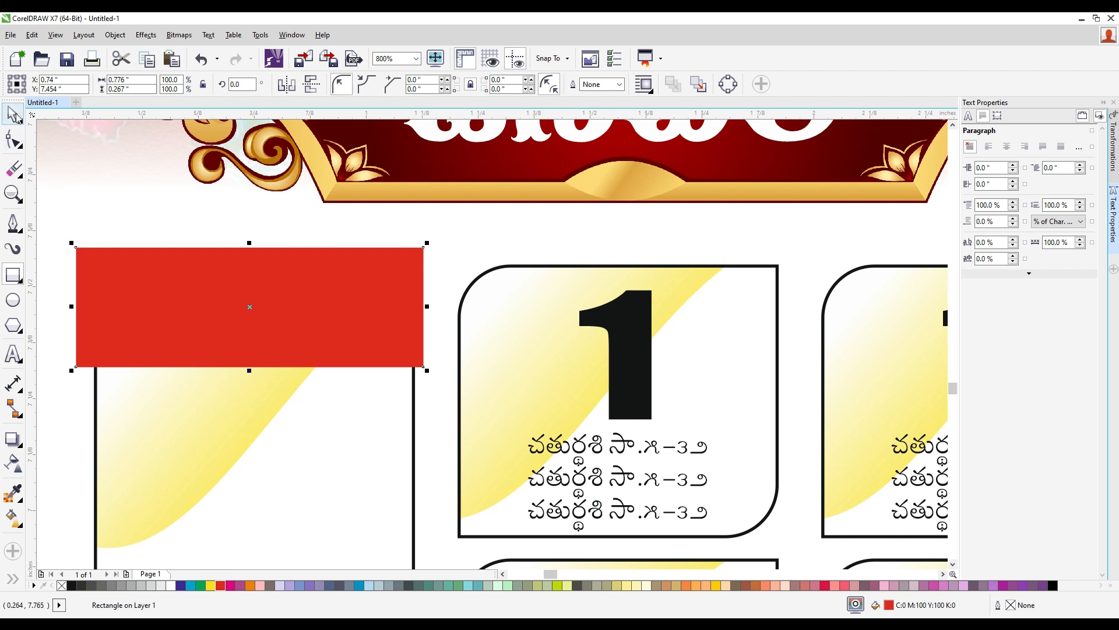
click(312, 420)
click(264, 319)
click(265, 323)
scroll(318, 452, down, 4)
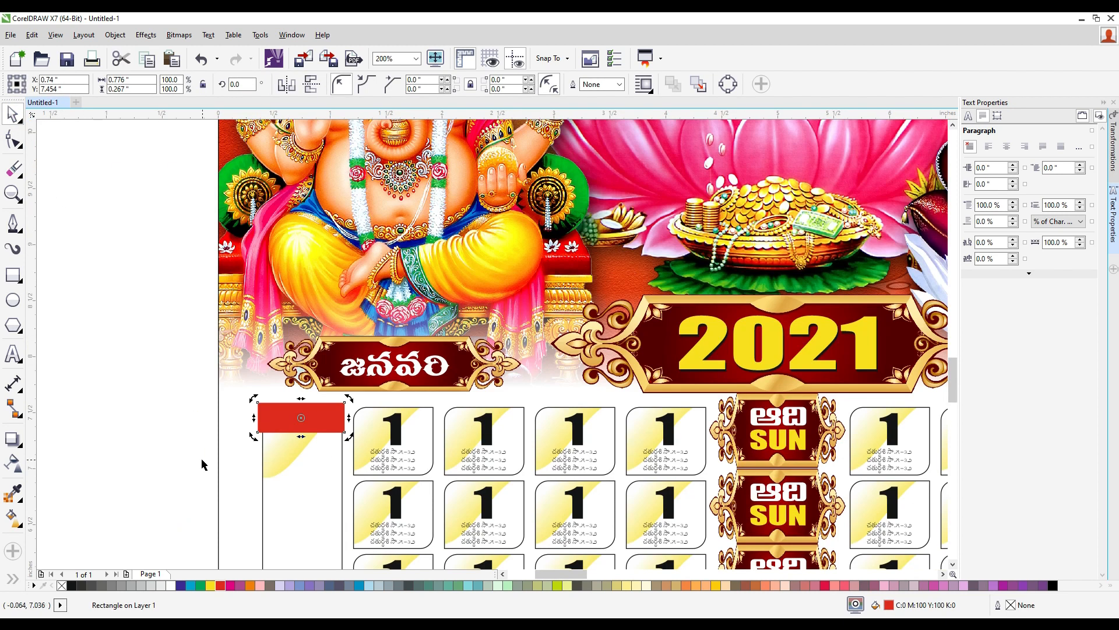
click(201, 459)
drag(347, 506, 272, 394)
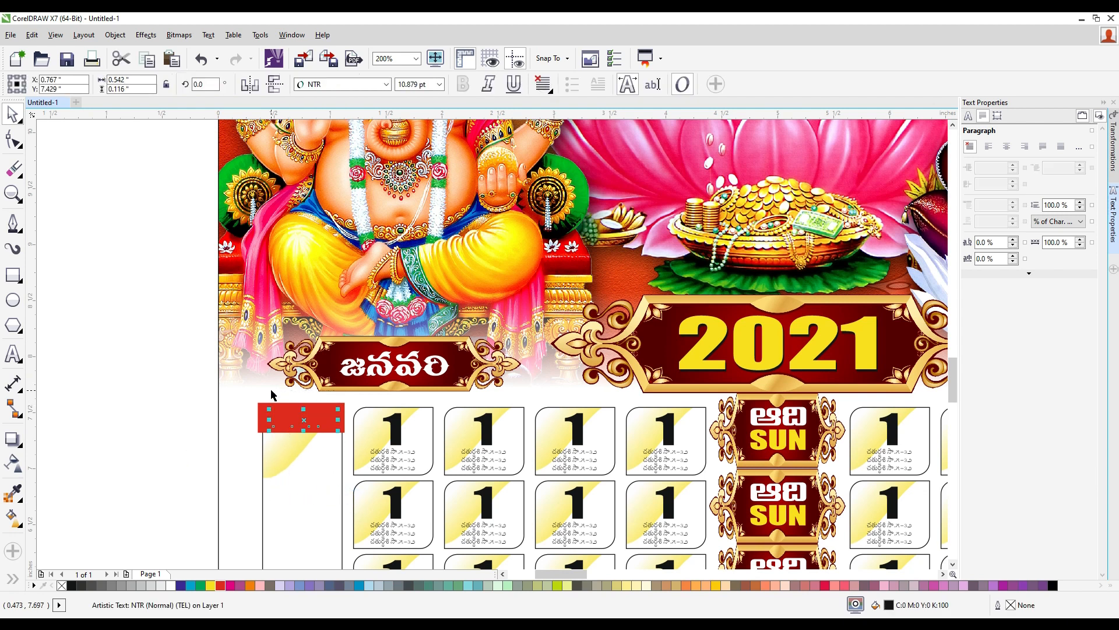
click(170, 584)
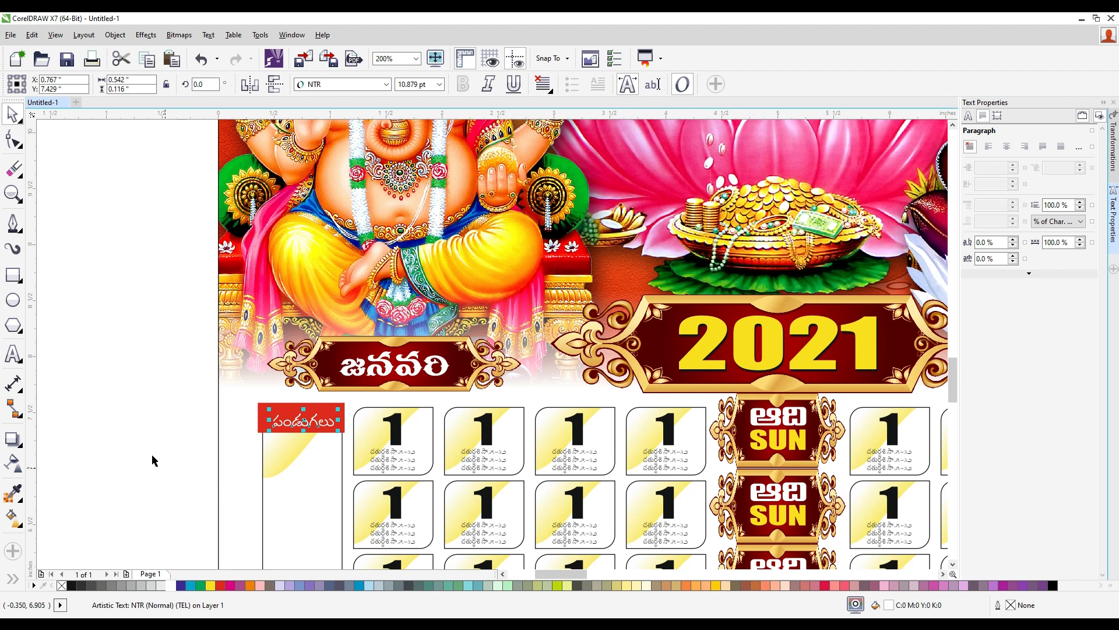
- PowerClip the "పండుగలు" heading and its red rectangle inside the tall first-column box
drag(165, 391, 336, 448)
right_click(322, 441)
click(362, 269)
click(268, 445)
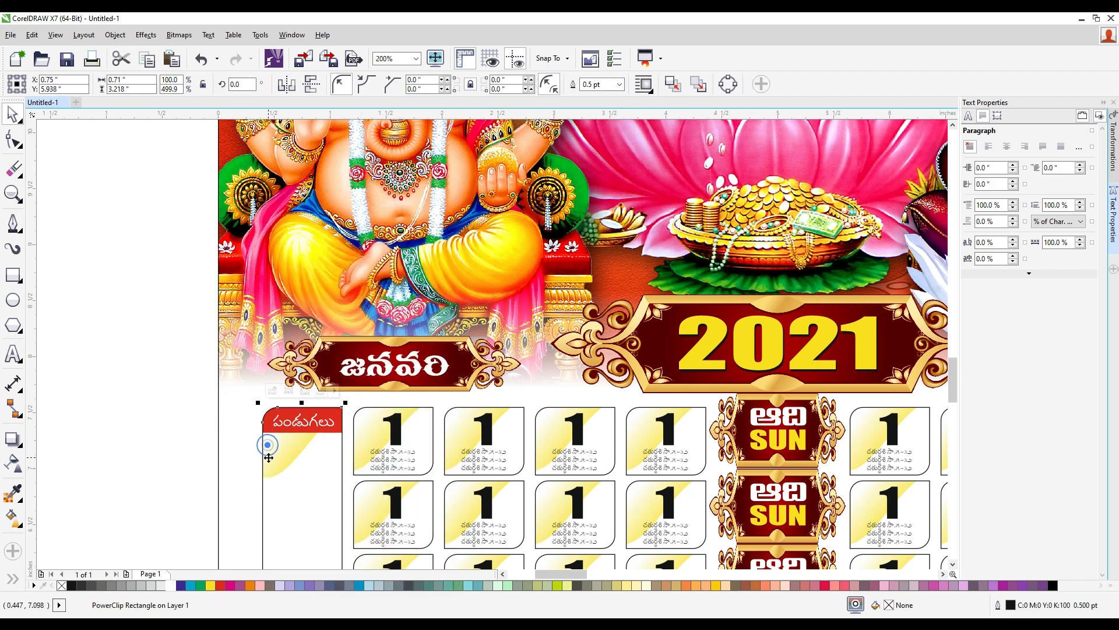
click(132, 425)
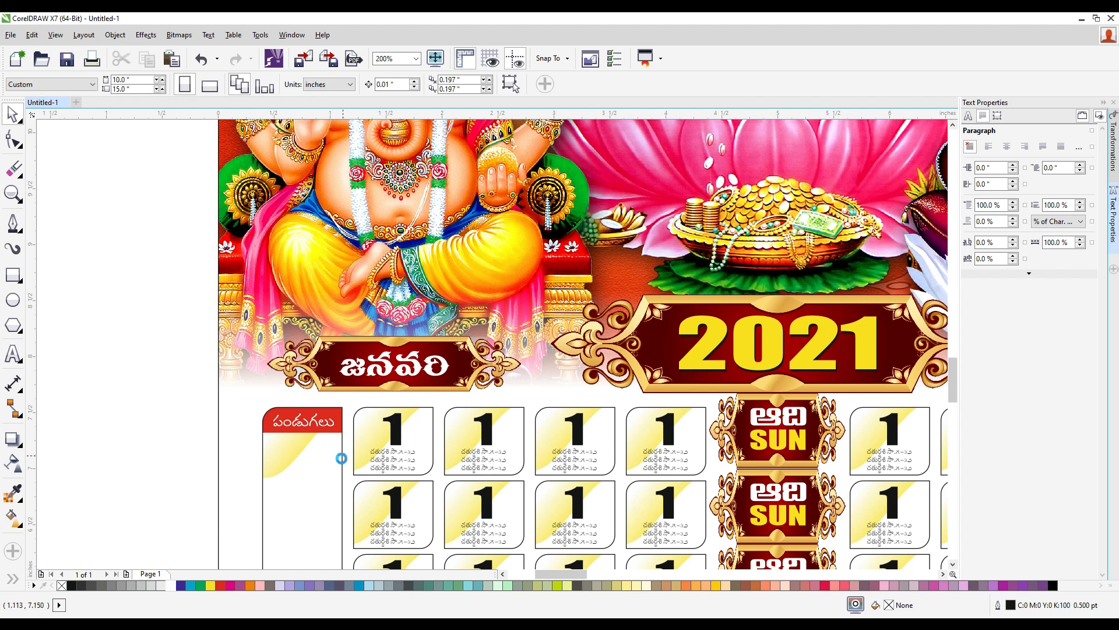
- Switch to Chrome and look through the flower backgrounds image results for a suitable picture
scroll(341, 458, down, 2)
scroll(333, 542, up, 1)
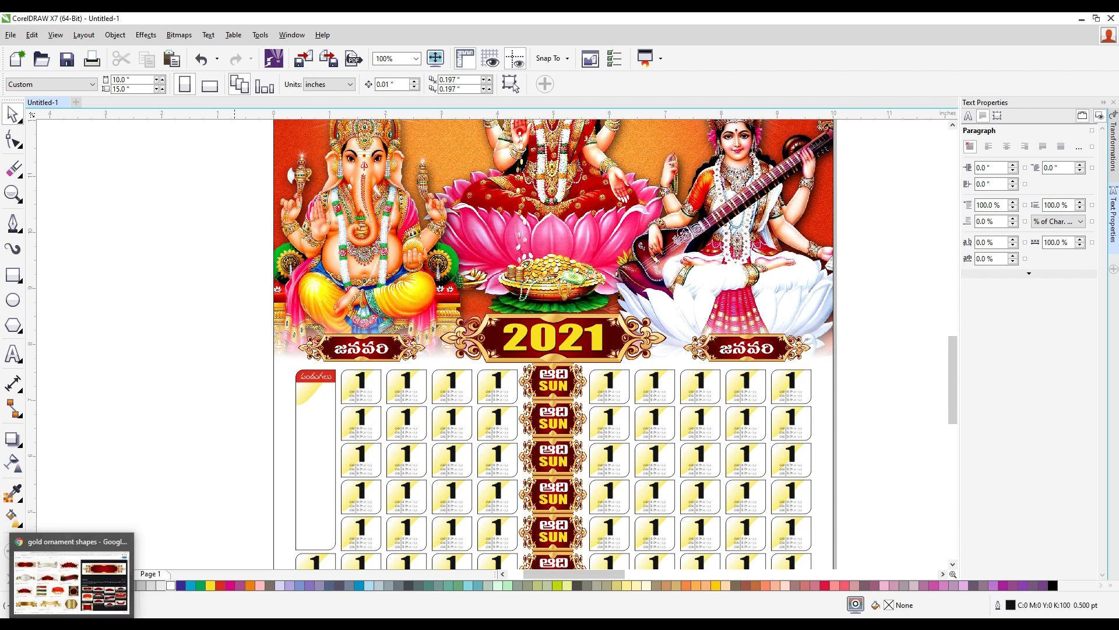
click(74, 625)
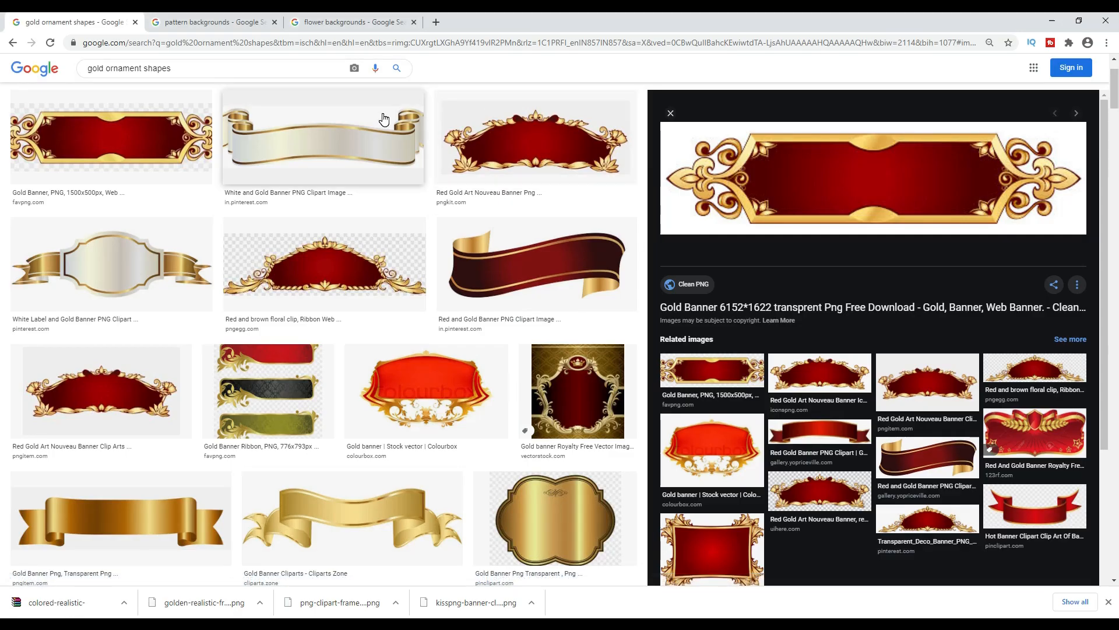
click(329, 25)
scroll(959, 315, down, 3)
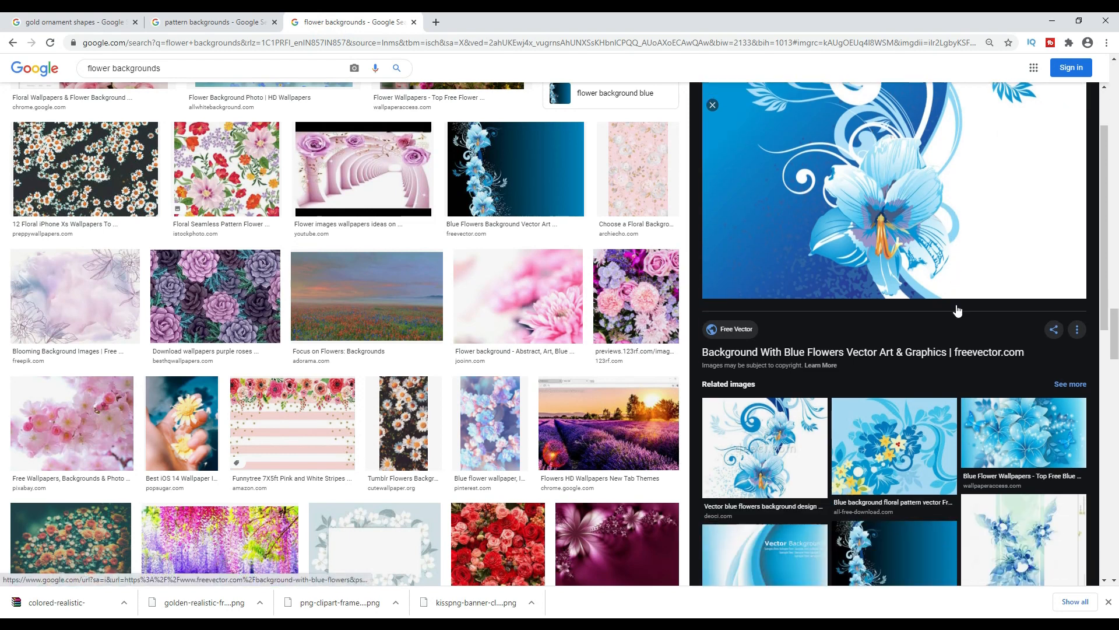
scroll(965, 318, down, 7)
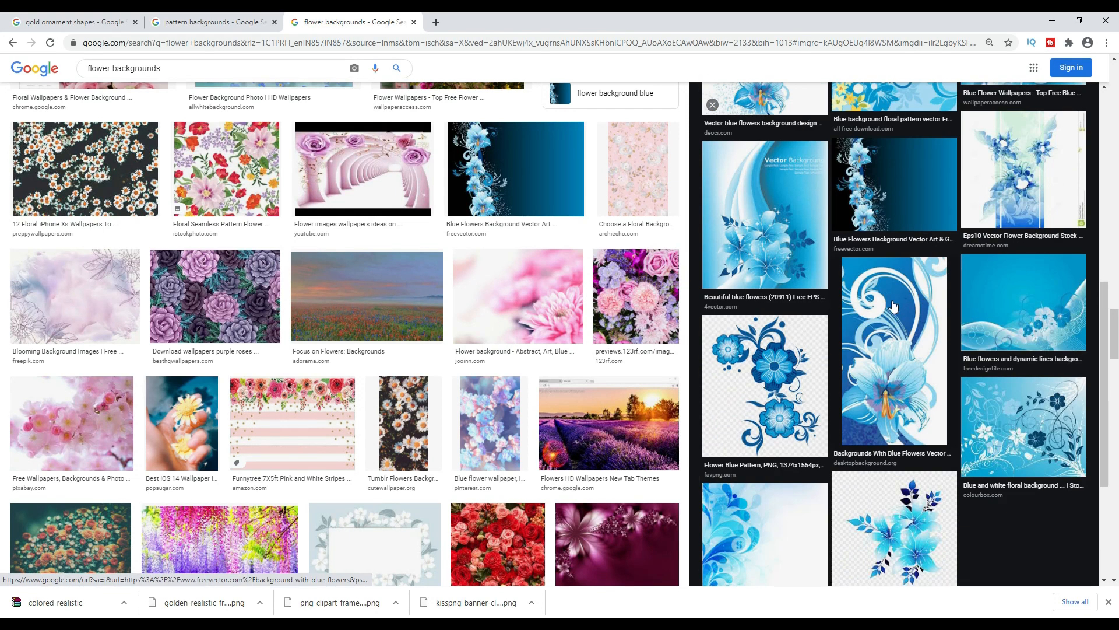
scroll(895, 373, down, 2)
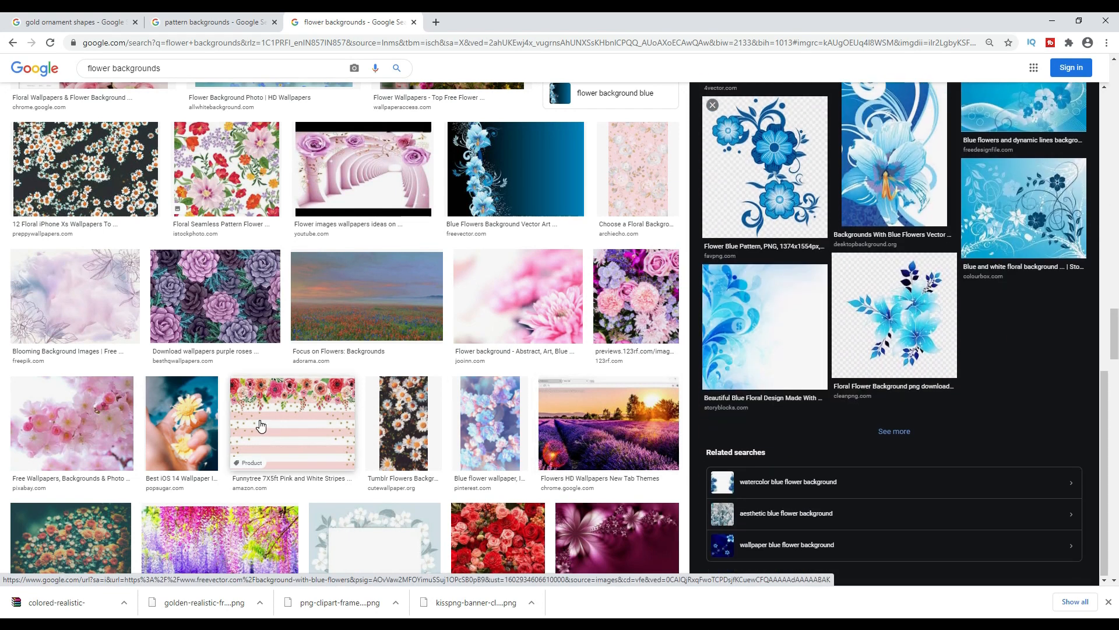
scroll(257, 427, down, 4)
scroll(555, 285, down, 7)
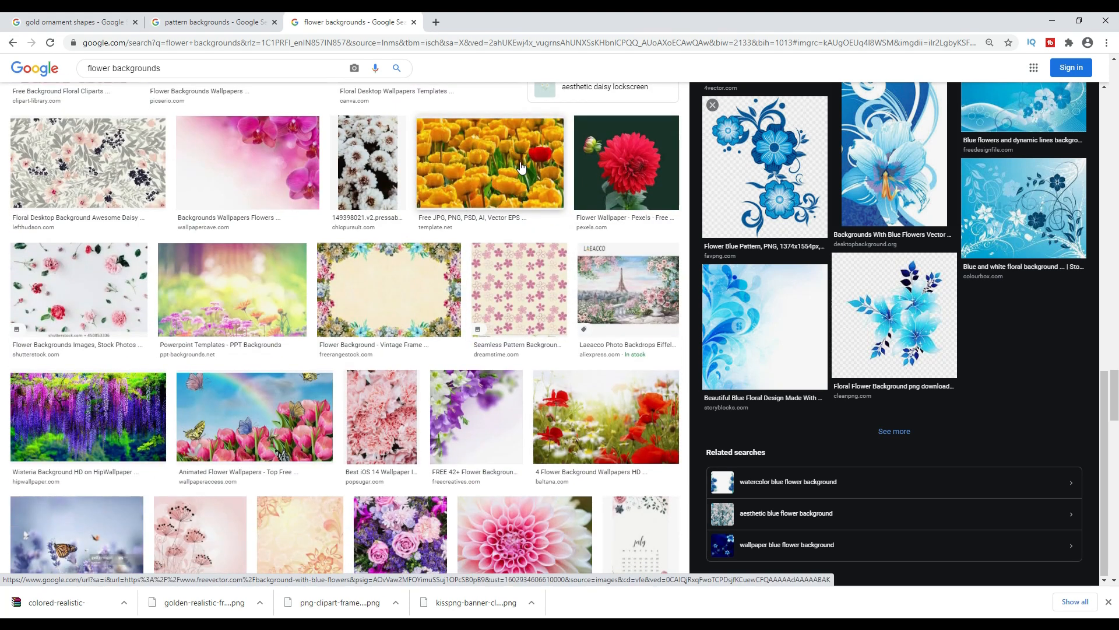
click(522, 168)
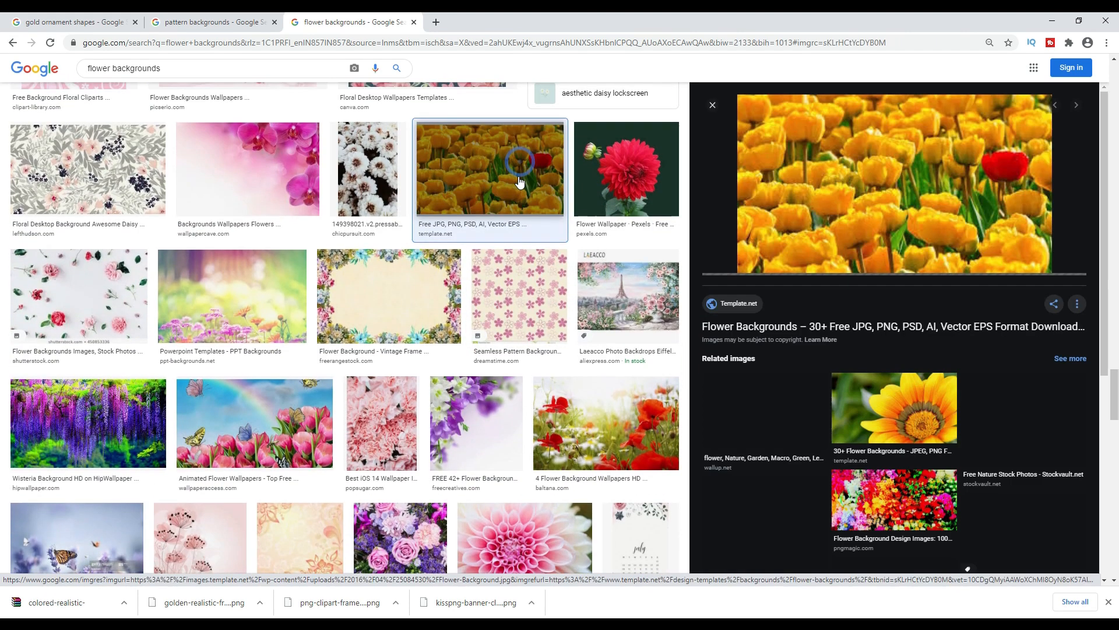
- Copy the PPT Backgrounds picture of pink and orange meadow flowers and paste it into the CorelDRAW calendar page
click(267, 281)
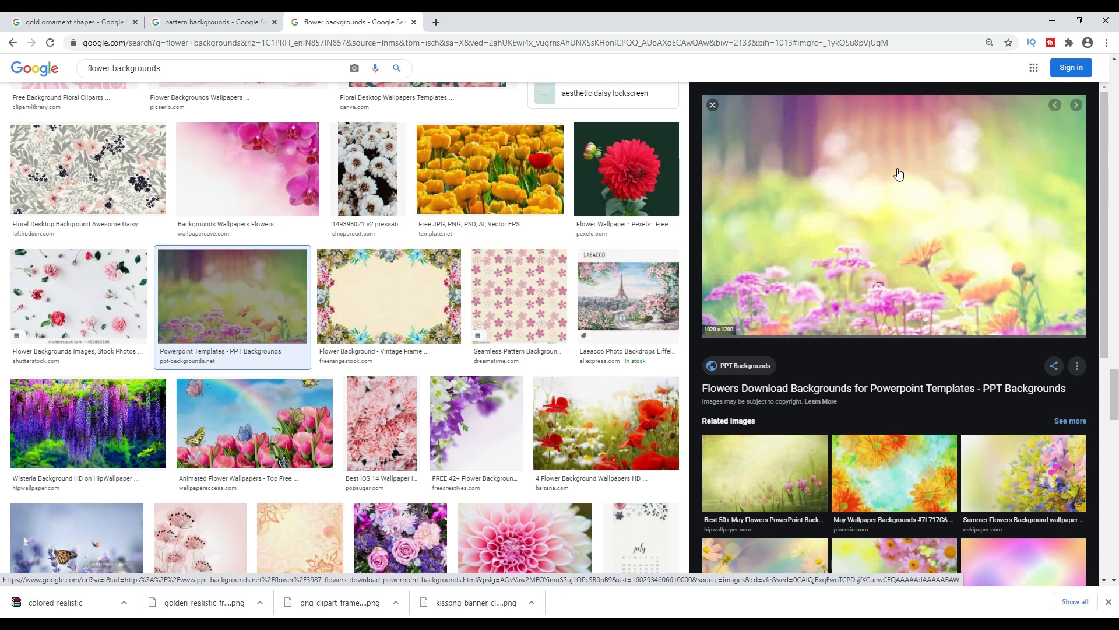
right_click(883, 194)
click(924, 310)
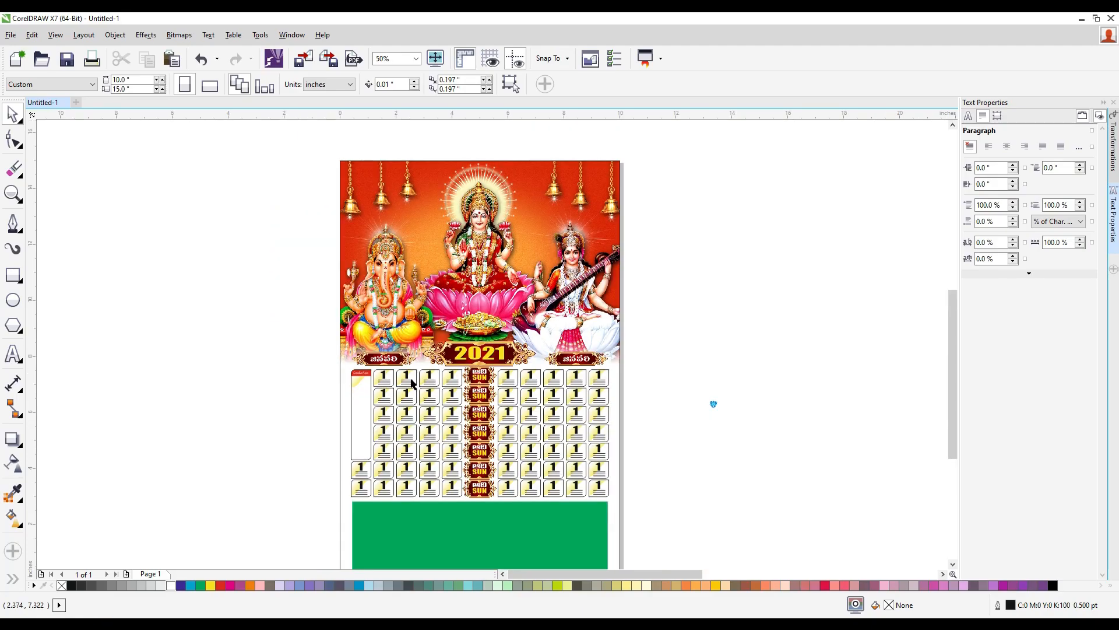
key(ctrl+v)
- Scale the pasted flower picture to about 0.97 by 0.61 inch and place it beside the calendar page, level with the date grid
scroll(510, 338, down, 2)
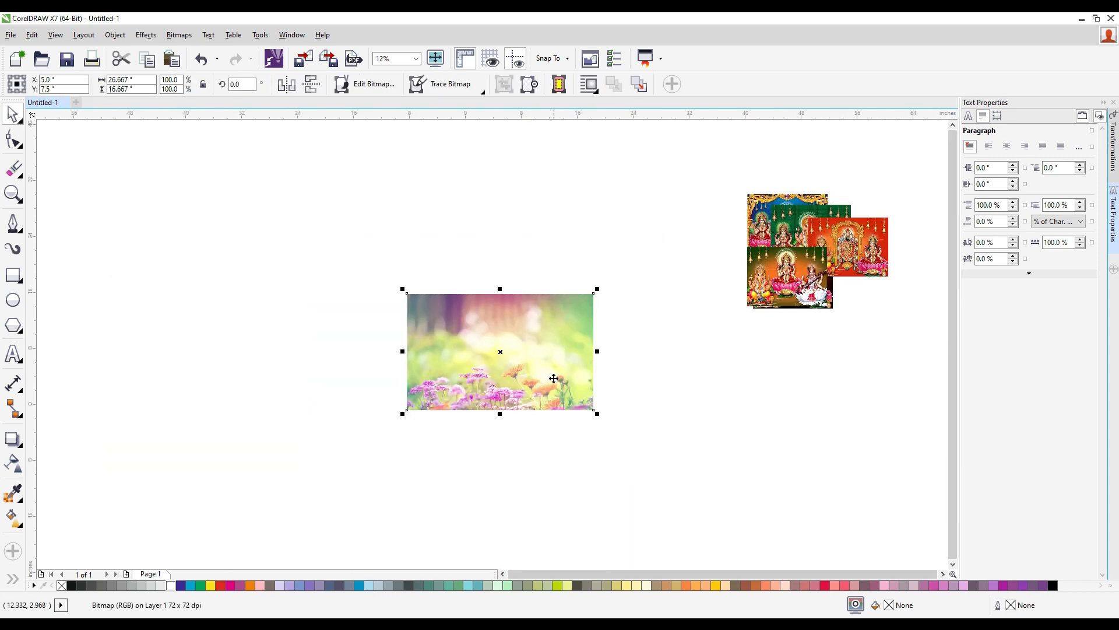
drag(549, 376, 402, 369)
drag(451, 407, 467, 376)
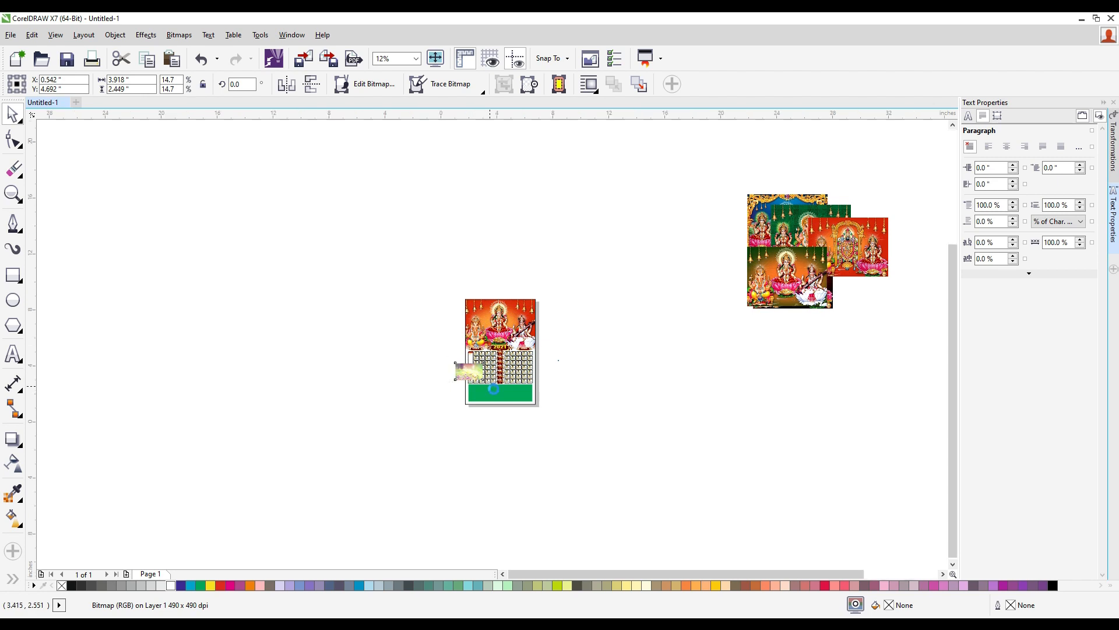
scroll(457, 396, up, 2)
scroll(448, 304, down, 1)
mouse_move(451, 276)
mouse_down()
mouse_move(282, 169)
mouse_move(325, 221)
mouse_move(358, 207)
mouse_move(262, 213)
mouse_up()
- PowerClip the flower picture inside the tall first-column box and move it to the box's lower end
right_click(262, 213)
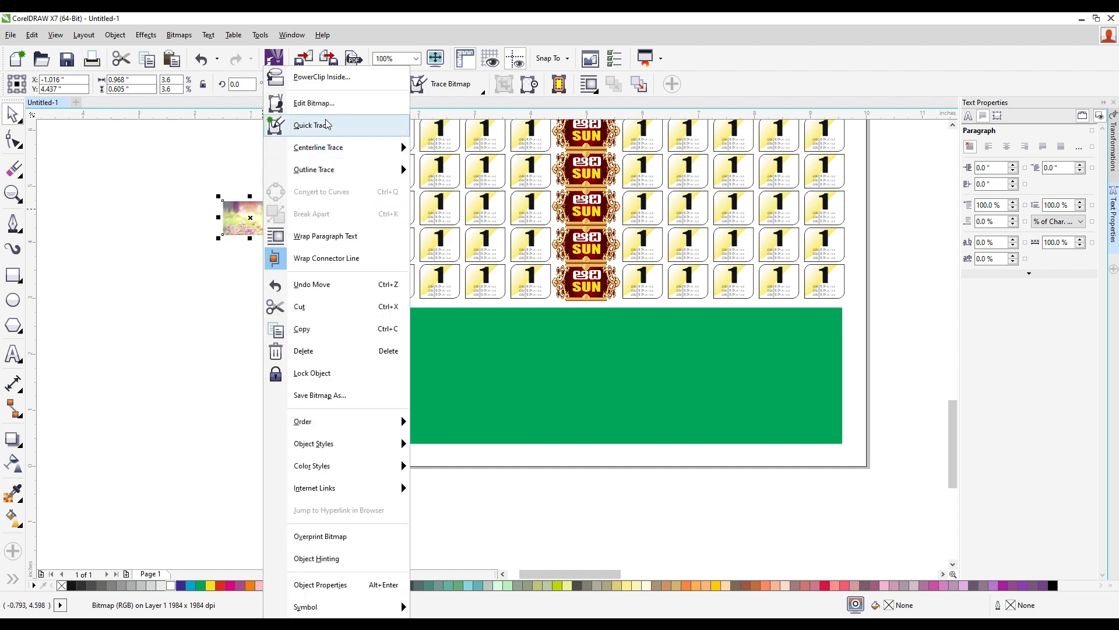
click(323, 77)
click(333, 208)
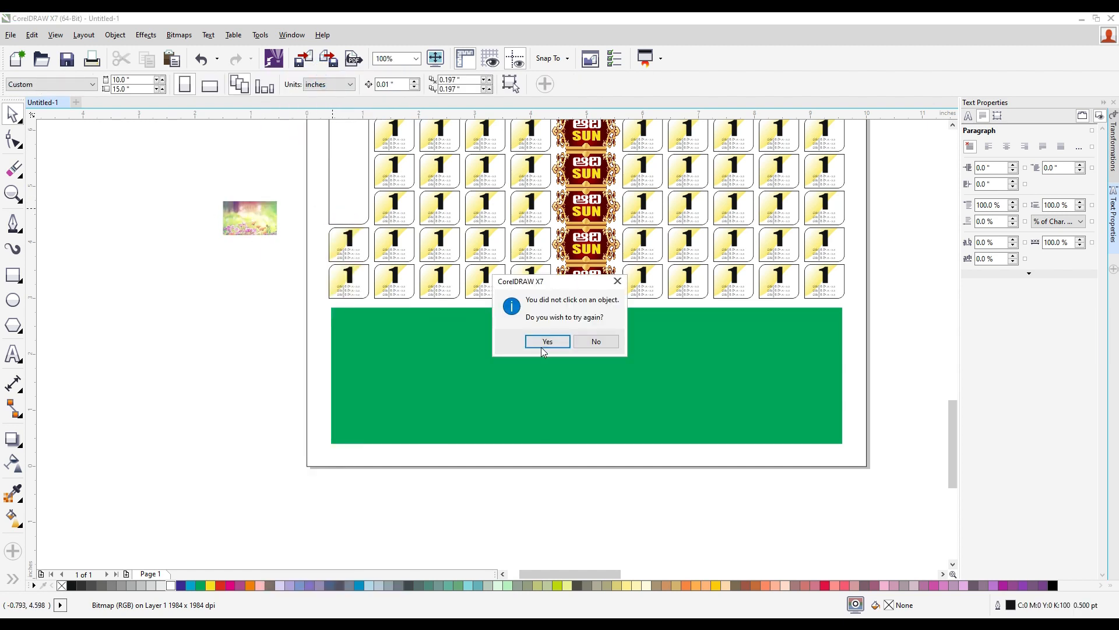
click(545, 343)
click(328, 203)
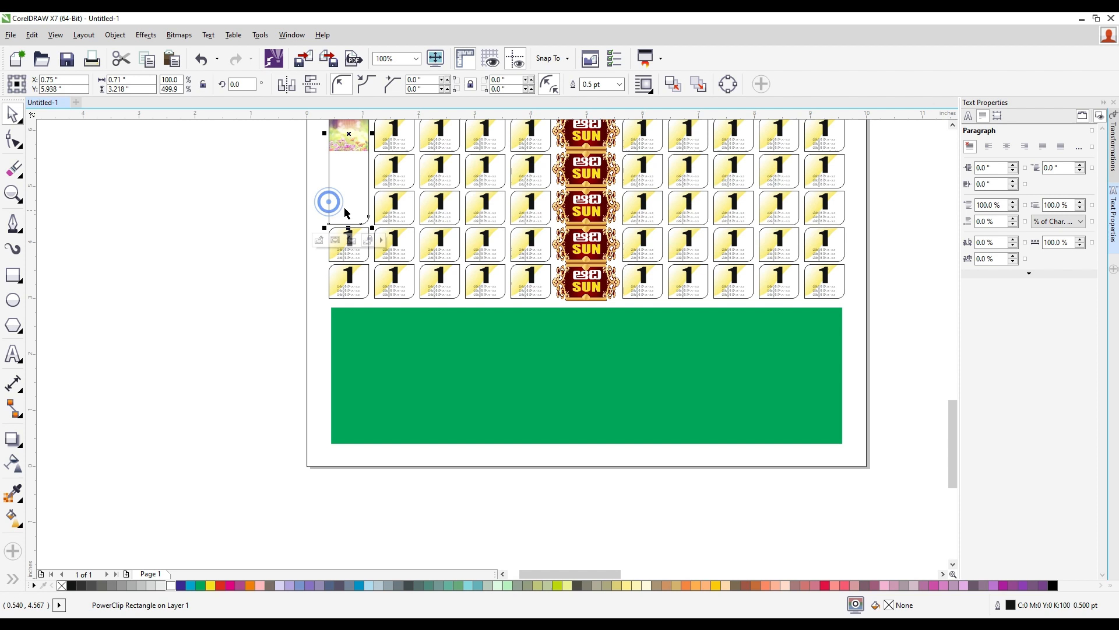
drag(355, 135, 354, 213)
- Fade out the upper part of the flower picture with a vertical linear transparency and finish editing the box's contents
scroll(350, 210, up, 1)
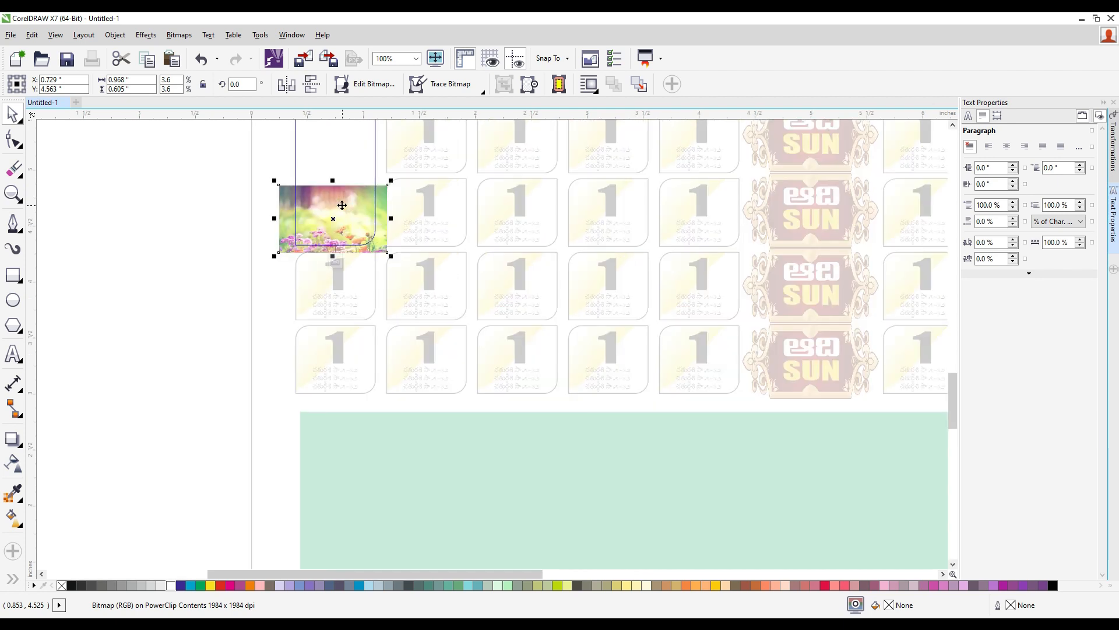
scroll(322, 193, up, 1)
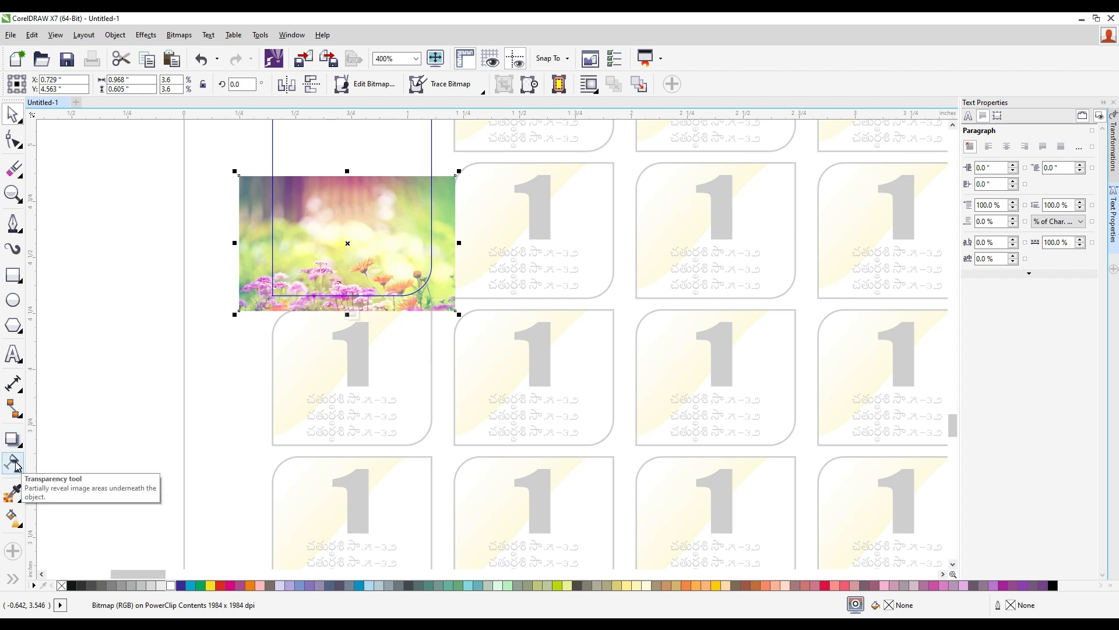
click(15, 464)
drag(354, 154, 362, 240)
drag(356, 153, 356, 153)
drag(355, 220, 354, 177)
drag(354, 247, 353, 190)
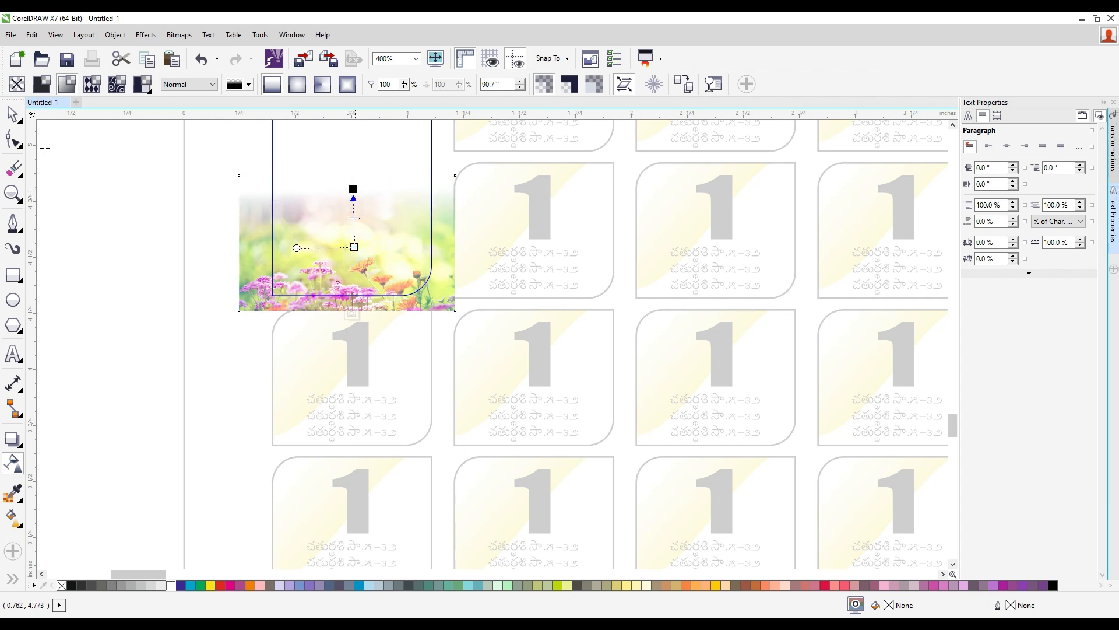
click(14, 117)
right_click(345, 208)
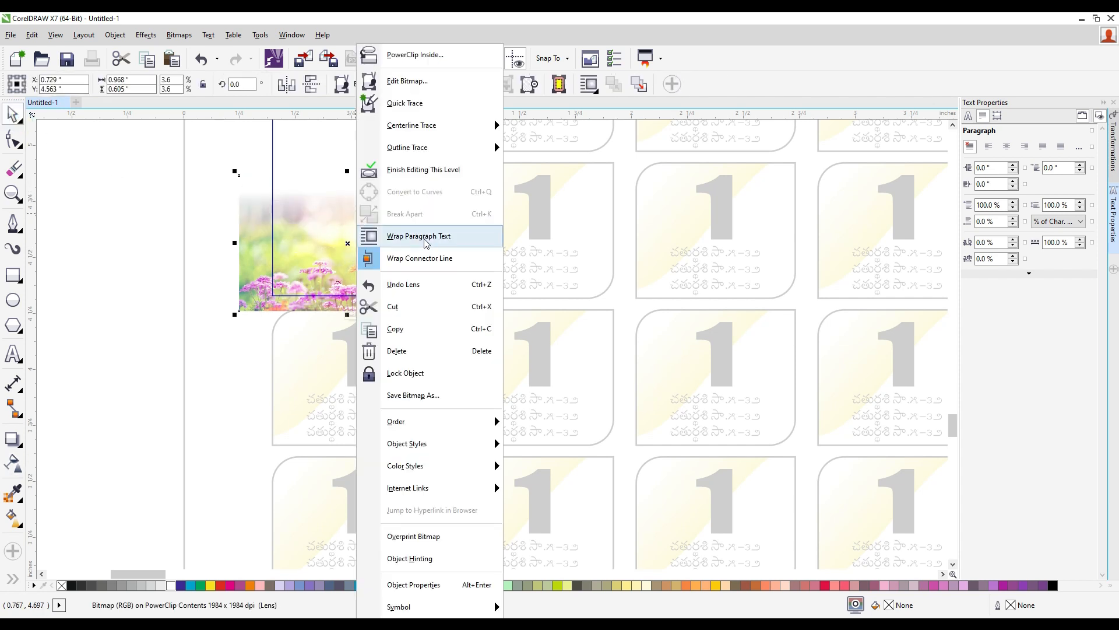
click(445, 169)
click(118, 266)
scroll(195, 331, down, 2)
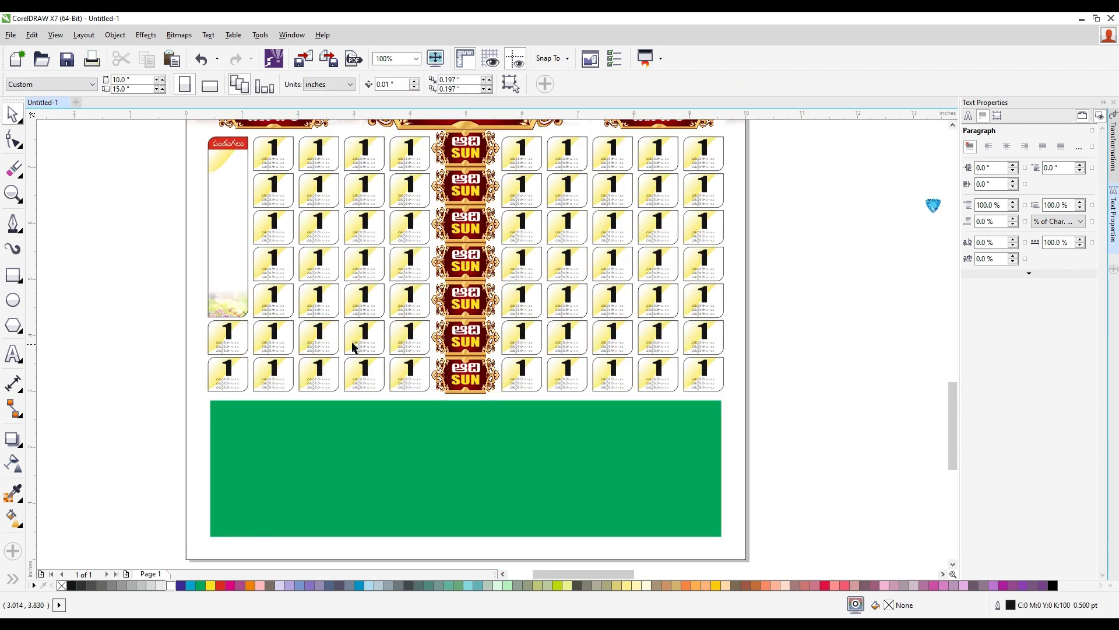
scroll(354, 345, down, 2)
scroll(337, 331, up, 1)
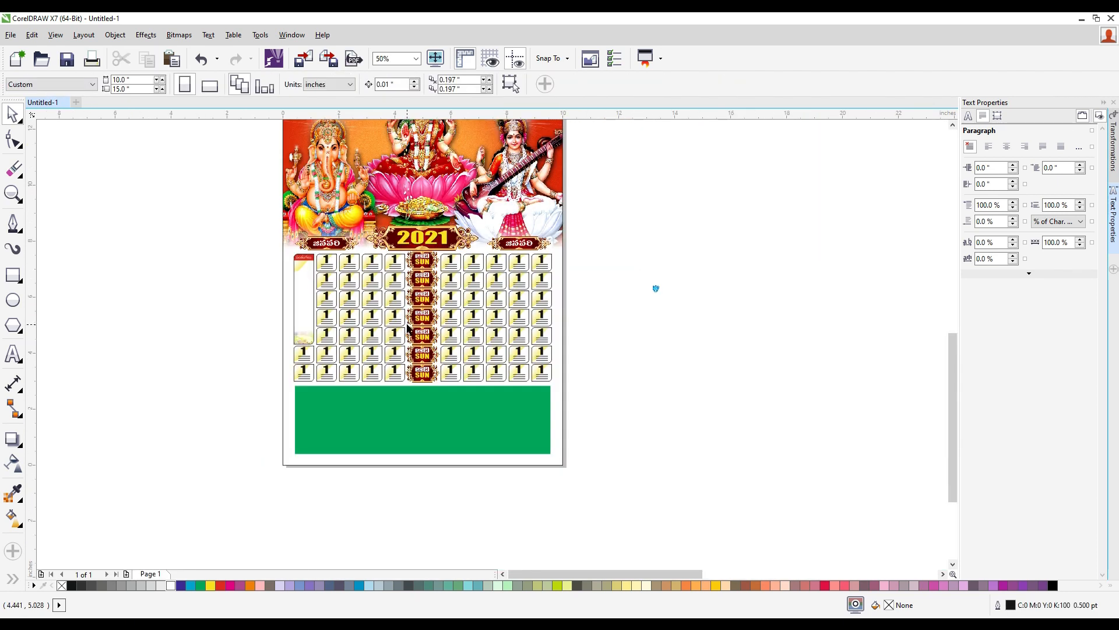
scroll(419, 235, down, 1)
scroll(469, 300, up, 1)
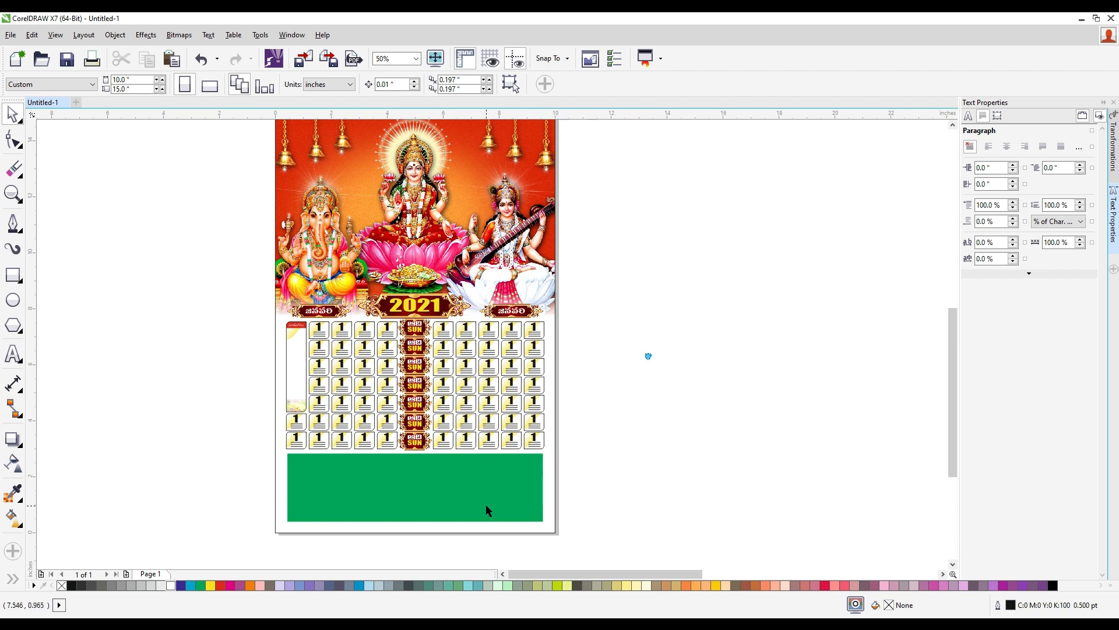
click(624, 467)
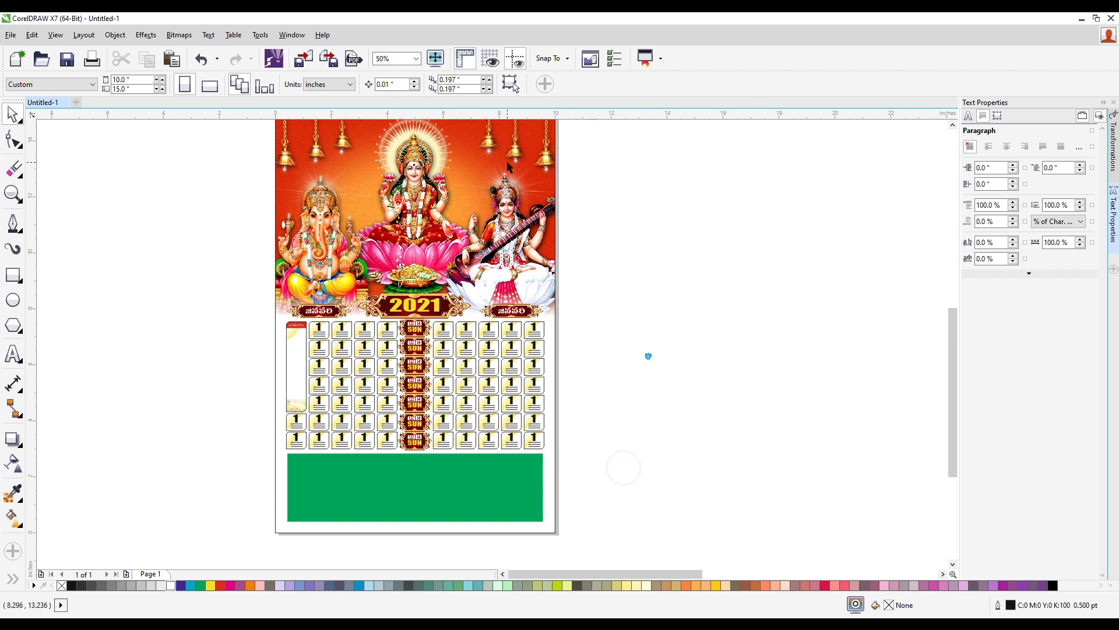
- Try to move the page-sized PowerClip rectangle aside and undo the move
click(497, 133)
drag(513, 149, 584, 171)
key(ctrl+z)
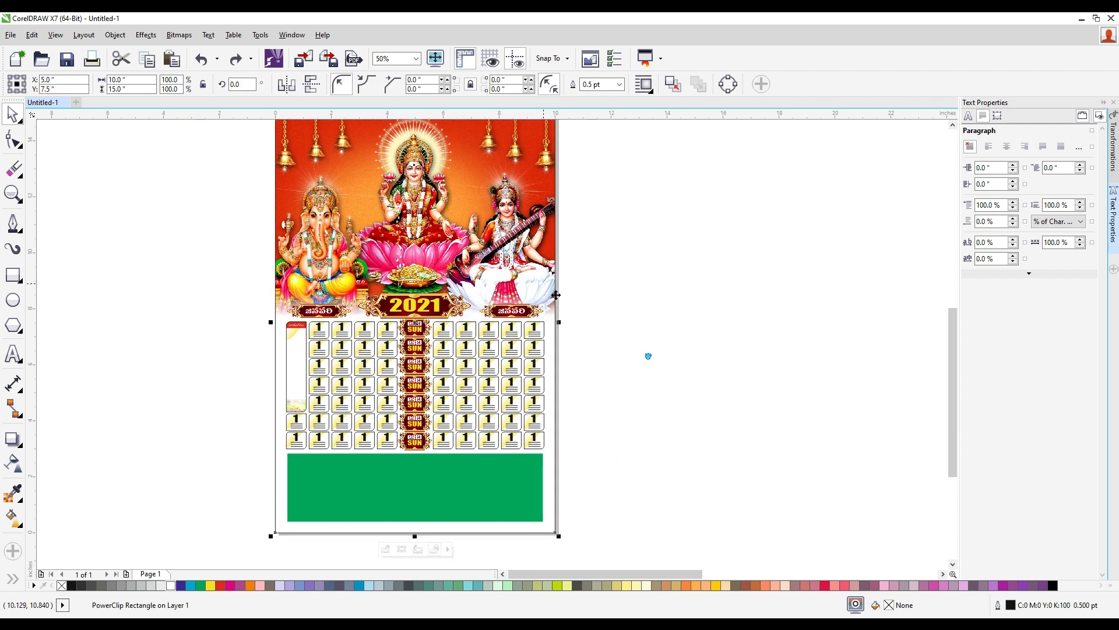
- Sample a color from the deity picture with the Color Eyedropper
click(17, 492)
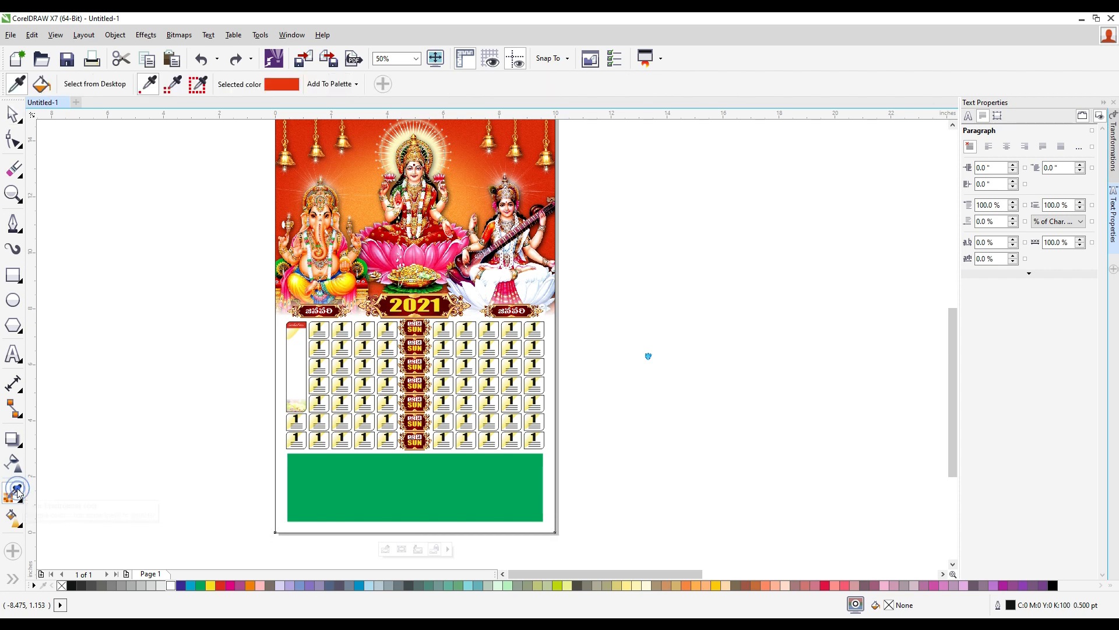
scroll(431, 239, up, 1)
scroll(452, 239, up, 1)
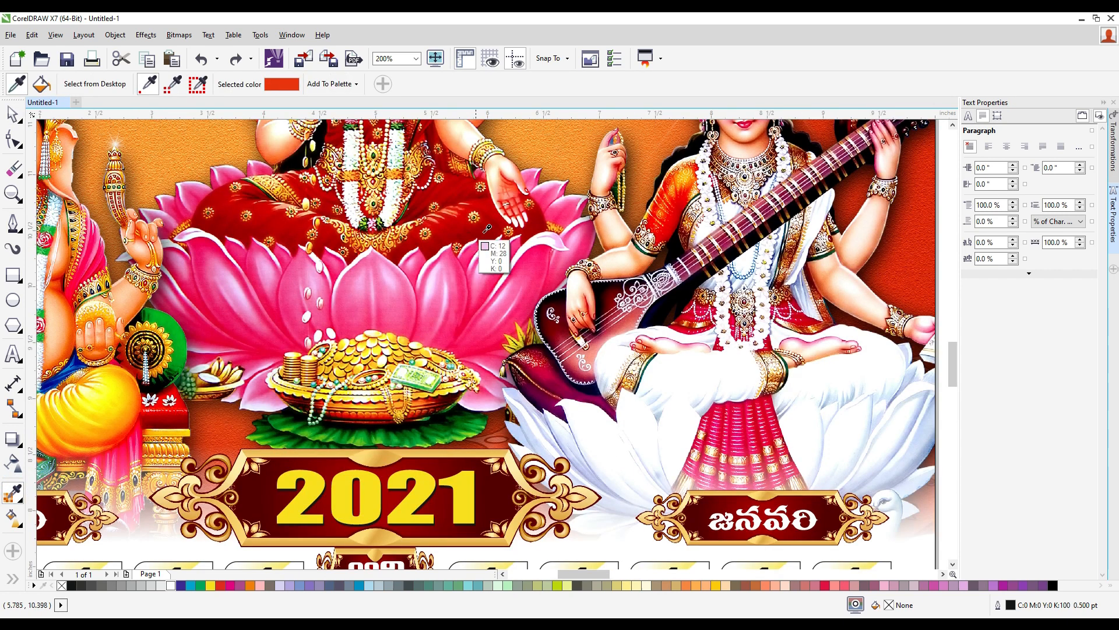
- Sample the dark red (C5 M95 Y100 K24) from the deity artwork and fill the calendar's page-sized background rectangle with it
click(476, 281)
scroll(477, 282, down, 2)
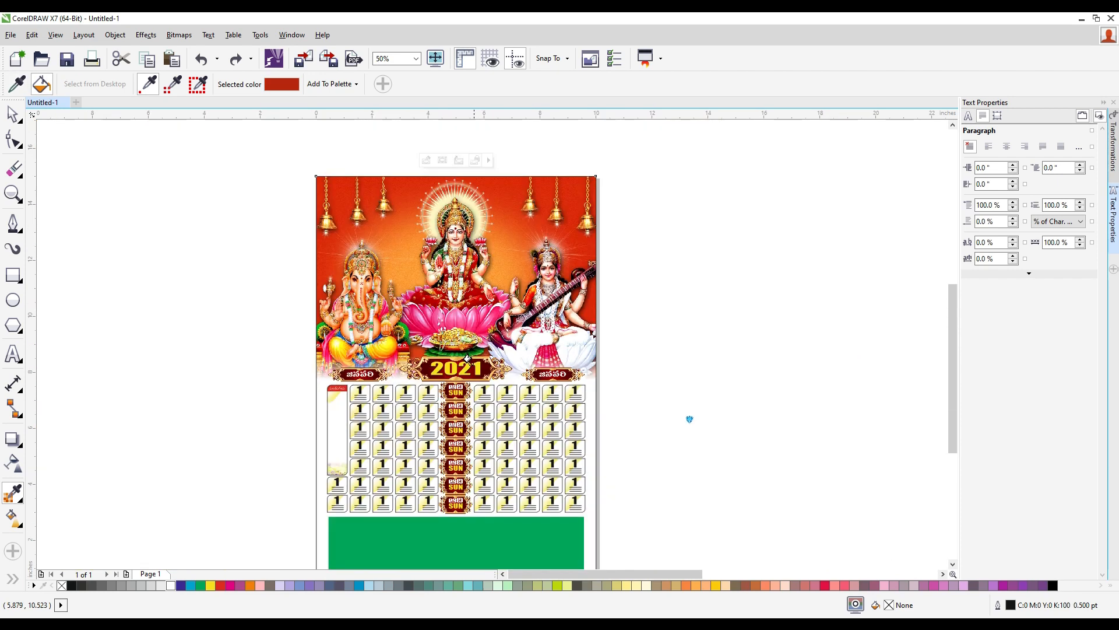
click(315, 437)
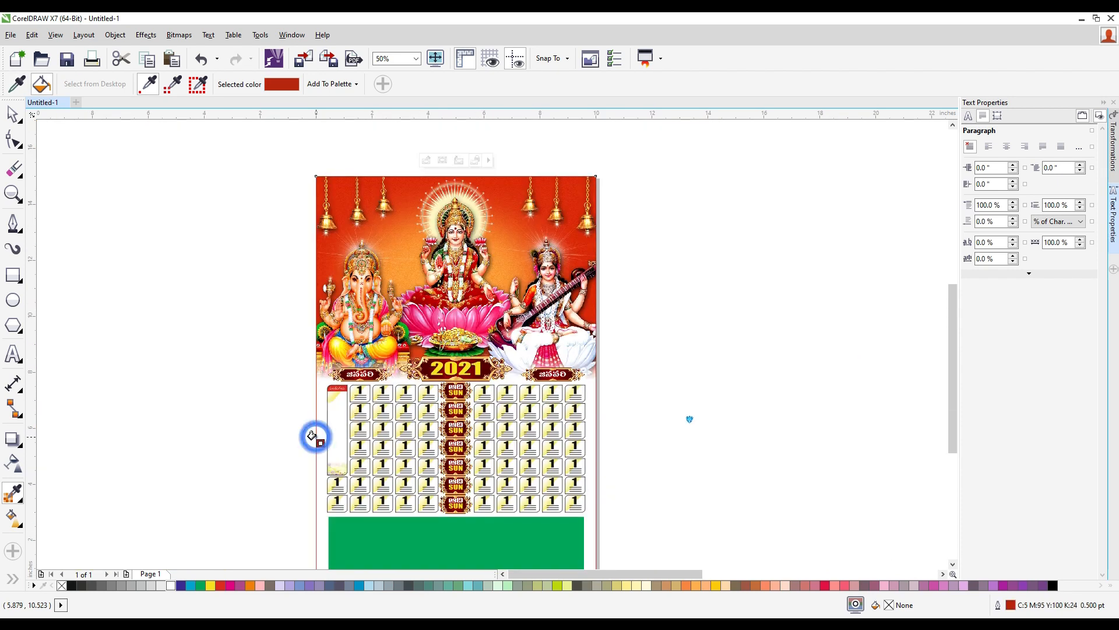
key(ctrl+z)
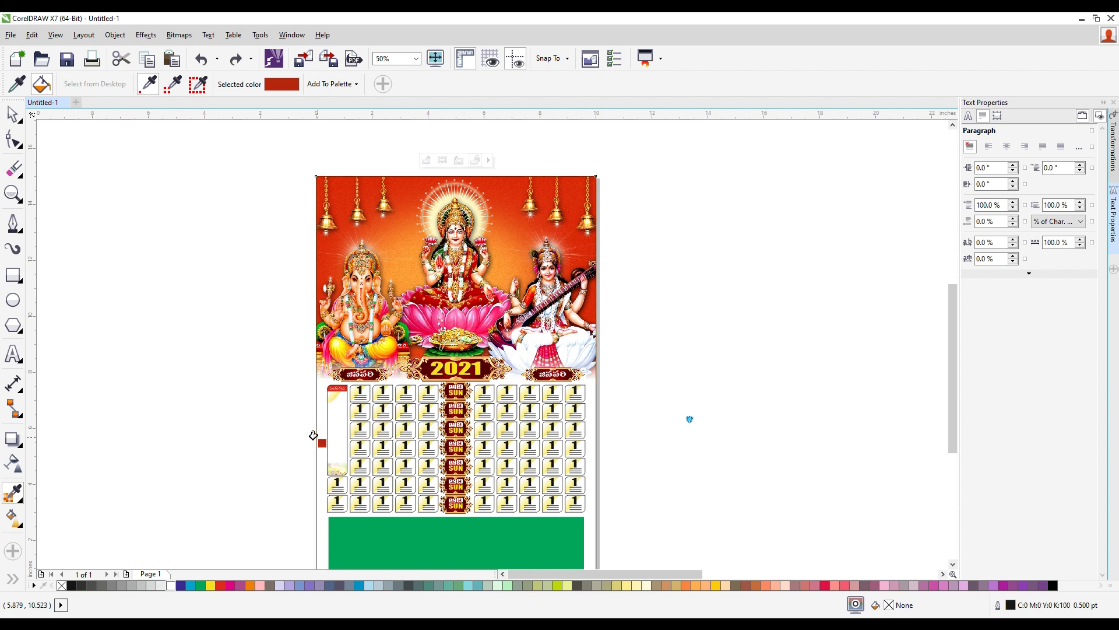
click(313, 436)
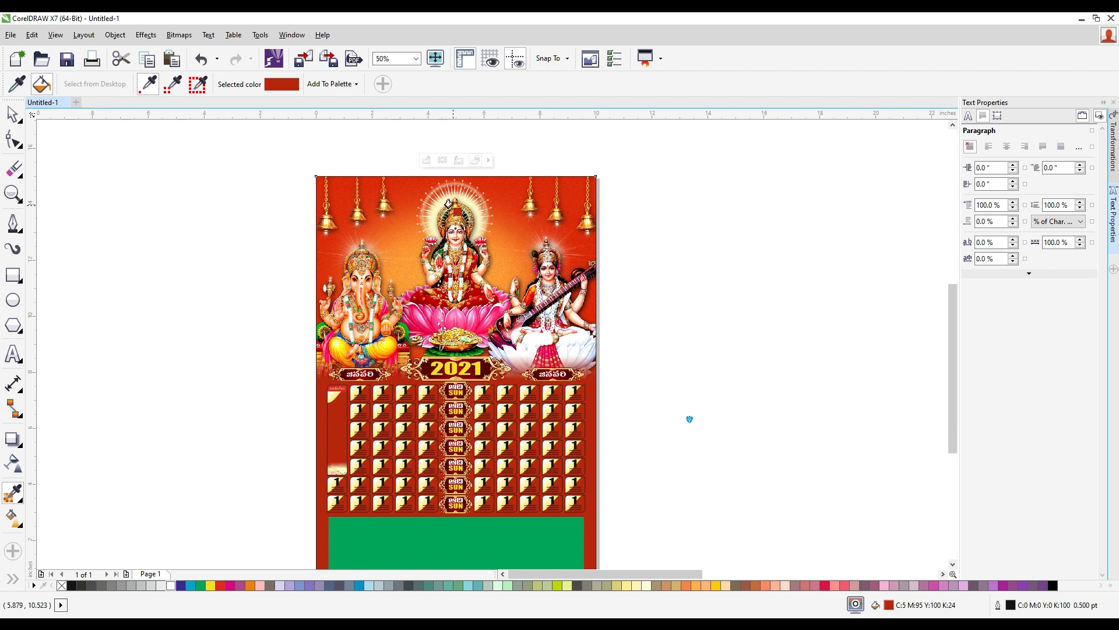
- Fill the tall festivals panel beside the date grid with white
click(12, 114)
key(F10)
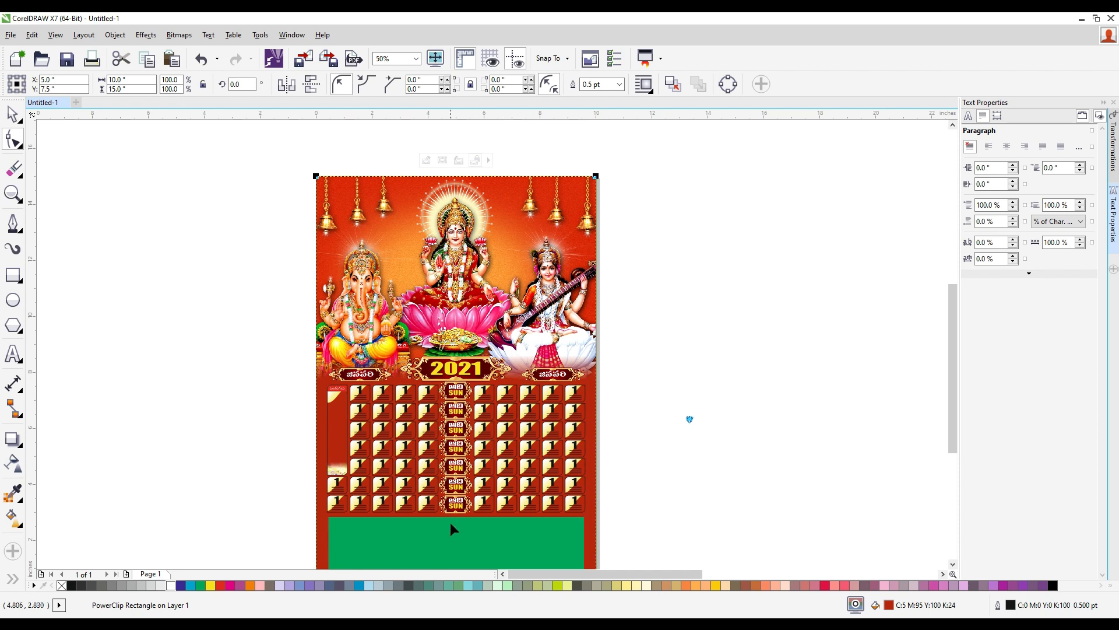
scroll(447, 519, up, 2)
drag(246, 246, 248, 250)
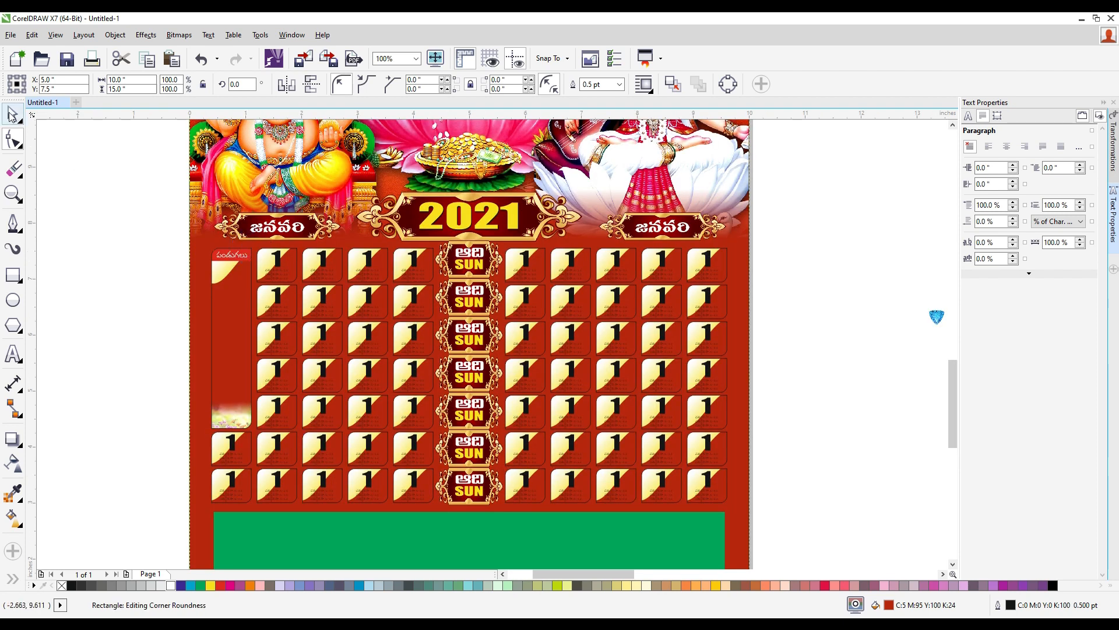
click(10, 114)
click(140, 309)
click(244, 249)
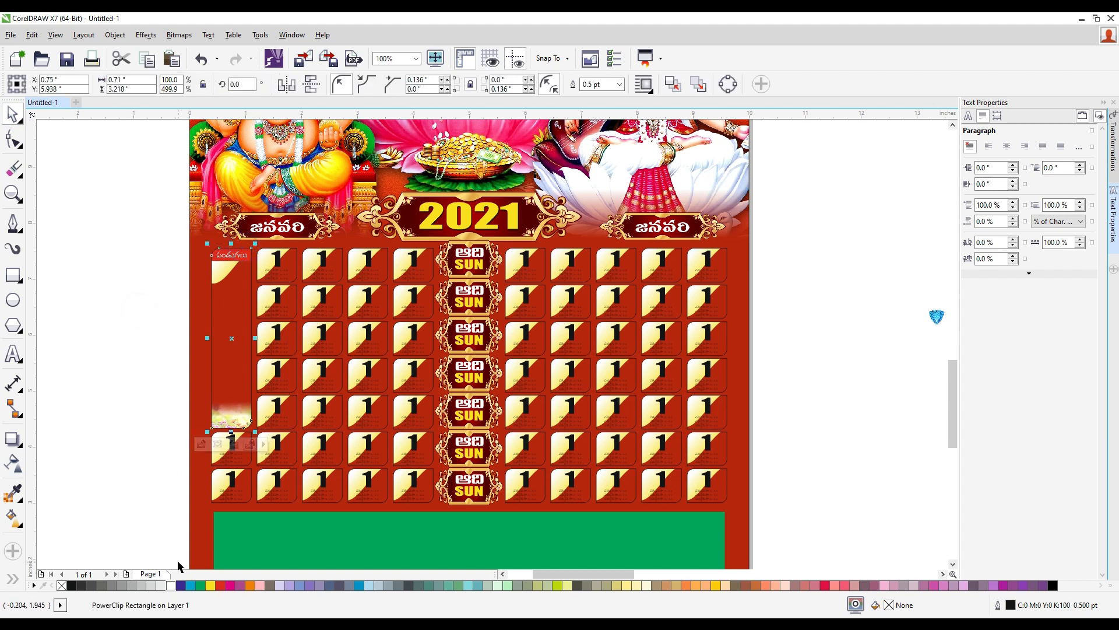
click(171, 586)
- Try to fill all date blocks on the left side of the Sunday column with white at once
click(284, 248)
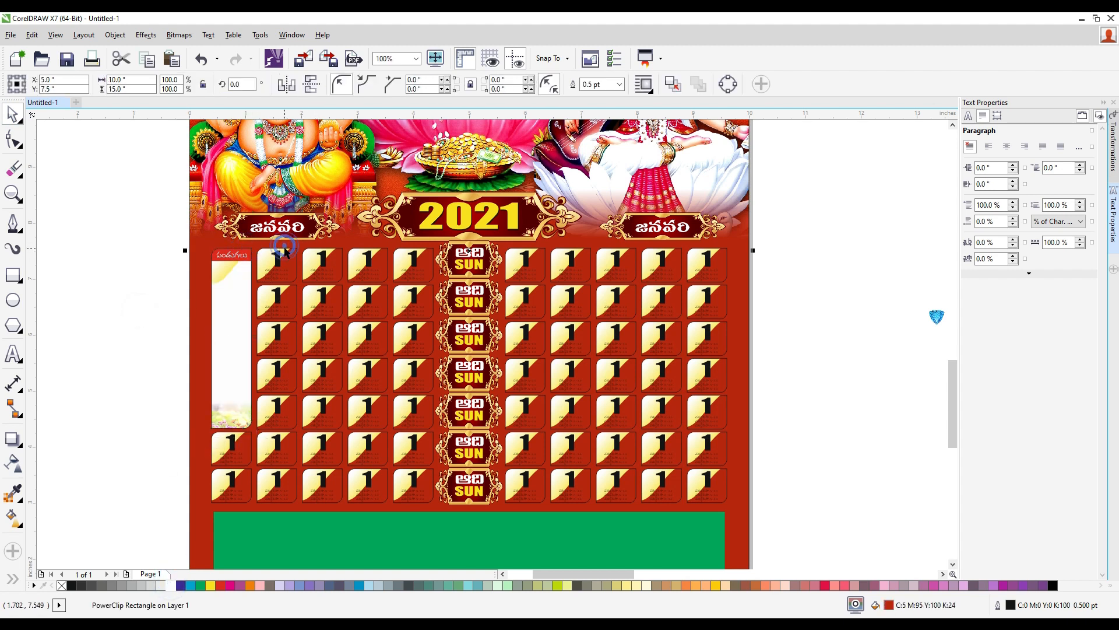
shift+click(327, 251)
shift+click(365, 257)
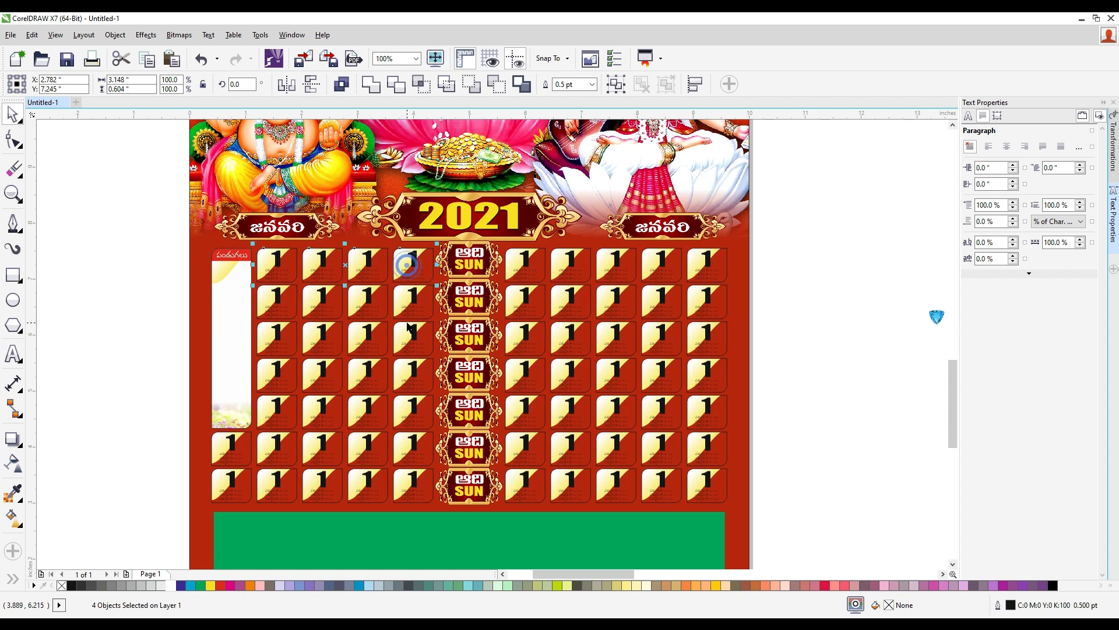
shift+click(412, 293)
shift+click(413, 329)
shift+click(418, 379)
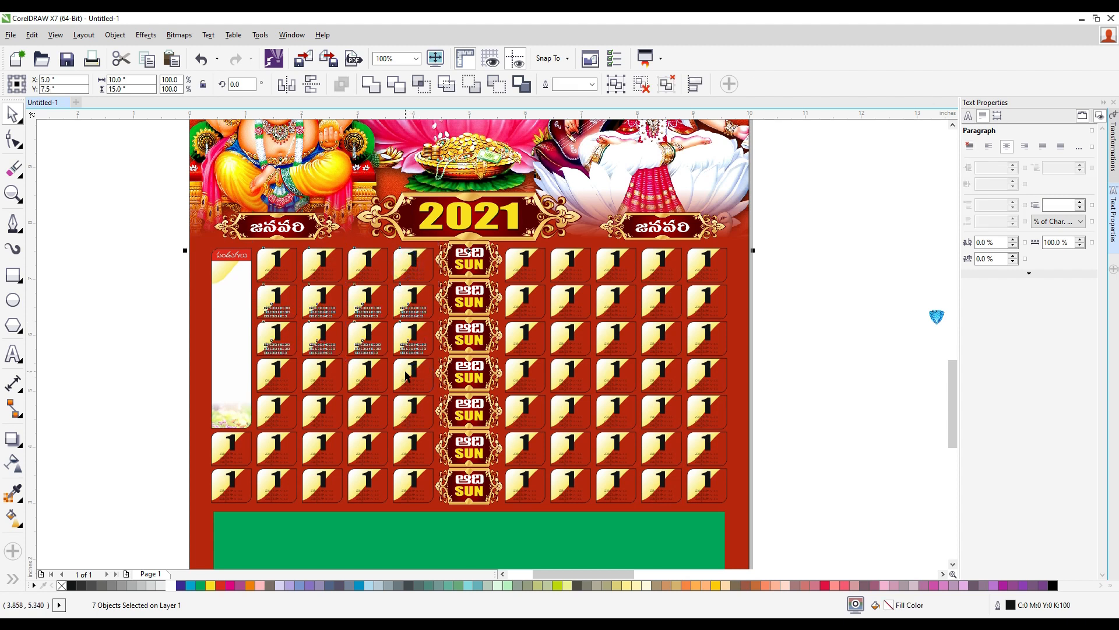
click(134, 305)
drag(132, 232, 431, 513)
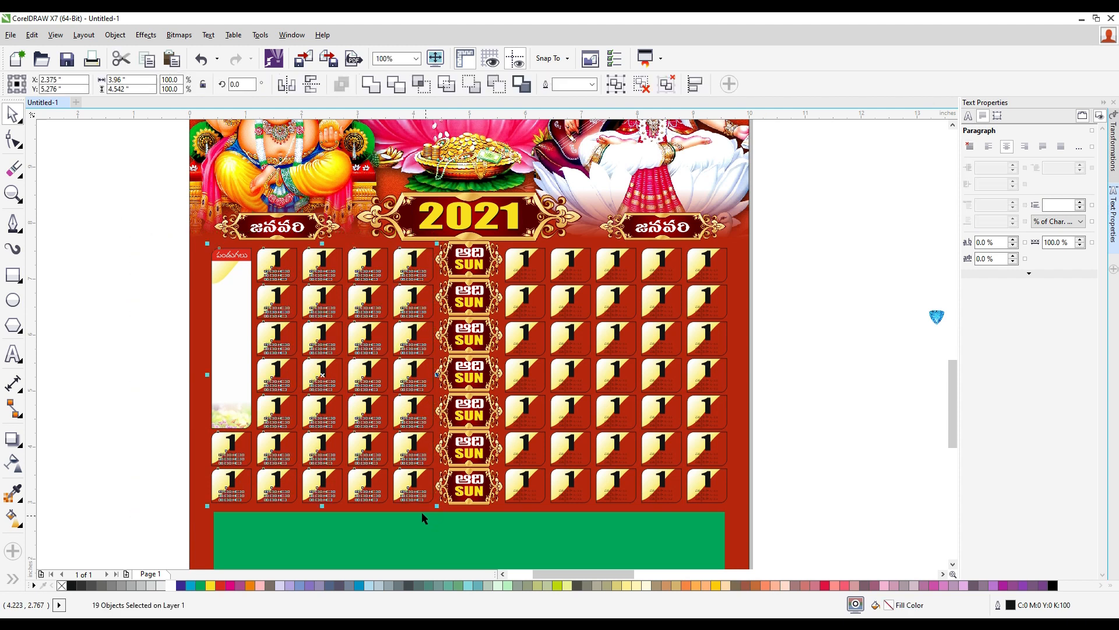
click(173, 585)
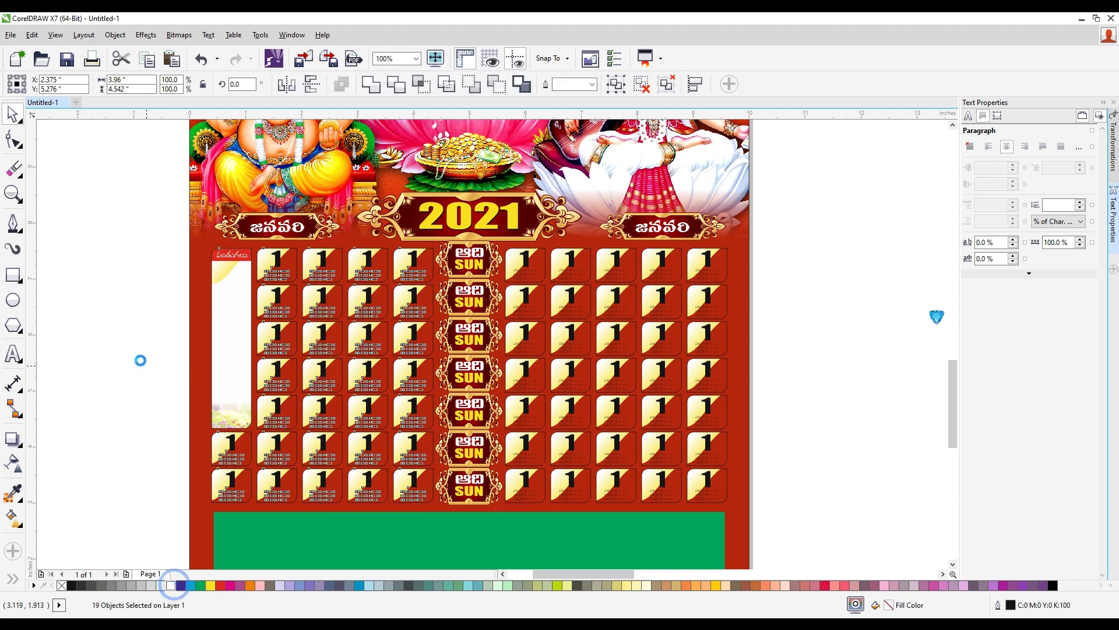
click(123, 333)
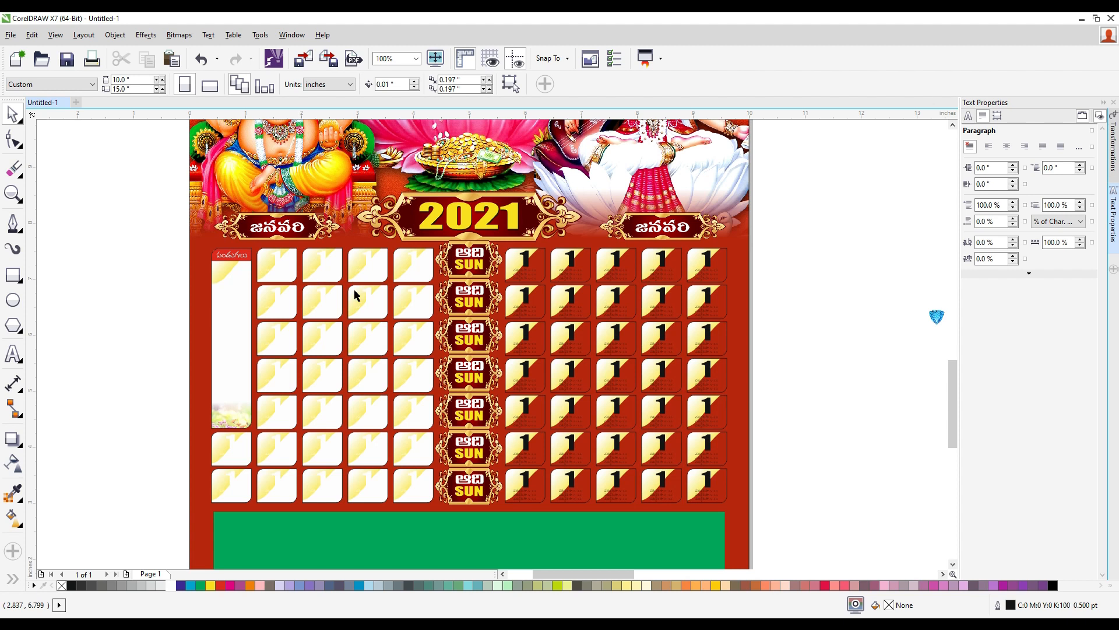
key(ctrl+z)
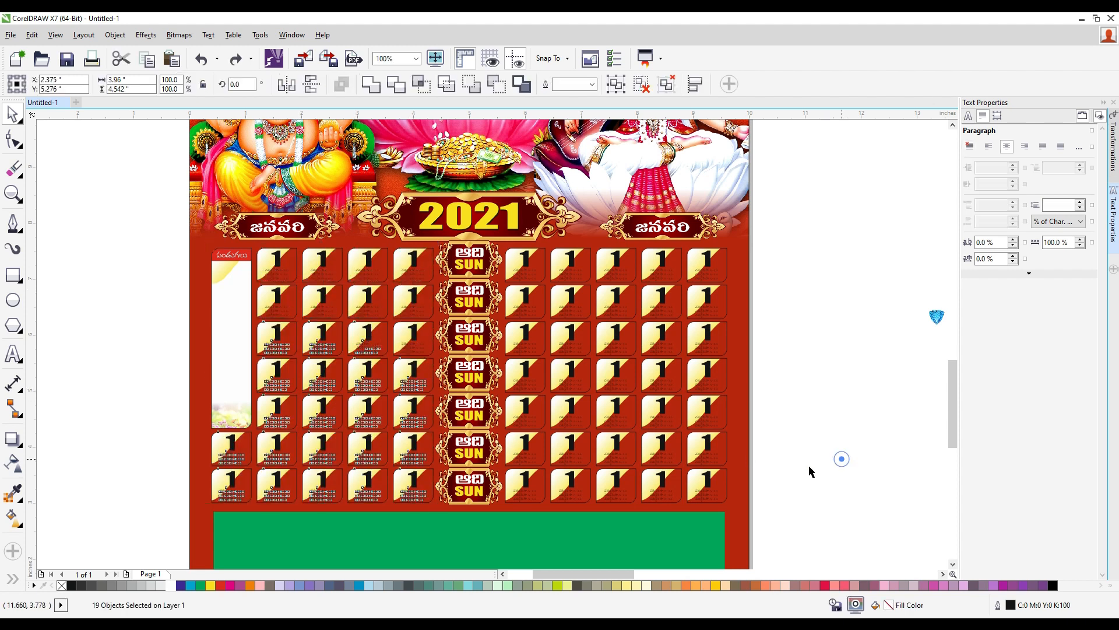
- Delete all date blocks on the right side of the Sunday column
click(809, 467)
drag(799, 484, 517, 232)
click(863, 441)
click(833, 488)
drag(814, 532, 503, 242)
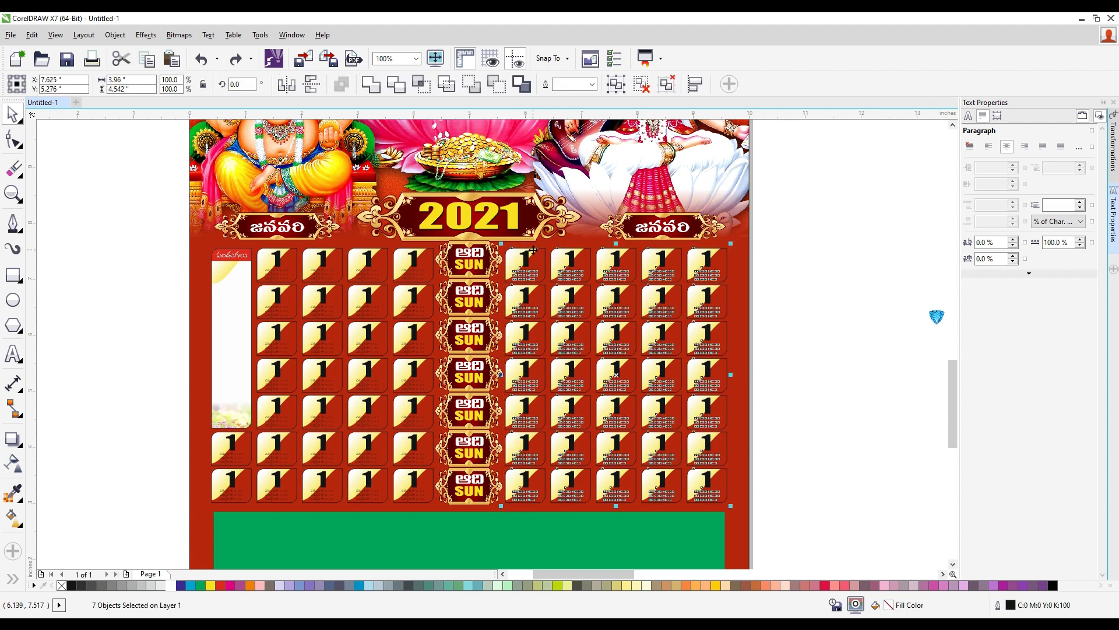
key(Delete)
- Fill the first three date boxes in the top row with white
click(256, 269)
scroll(256, 269, up, 2)
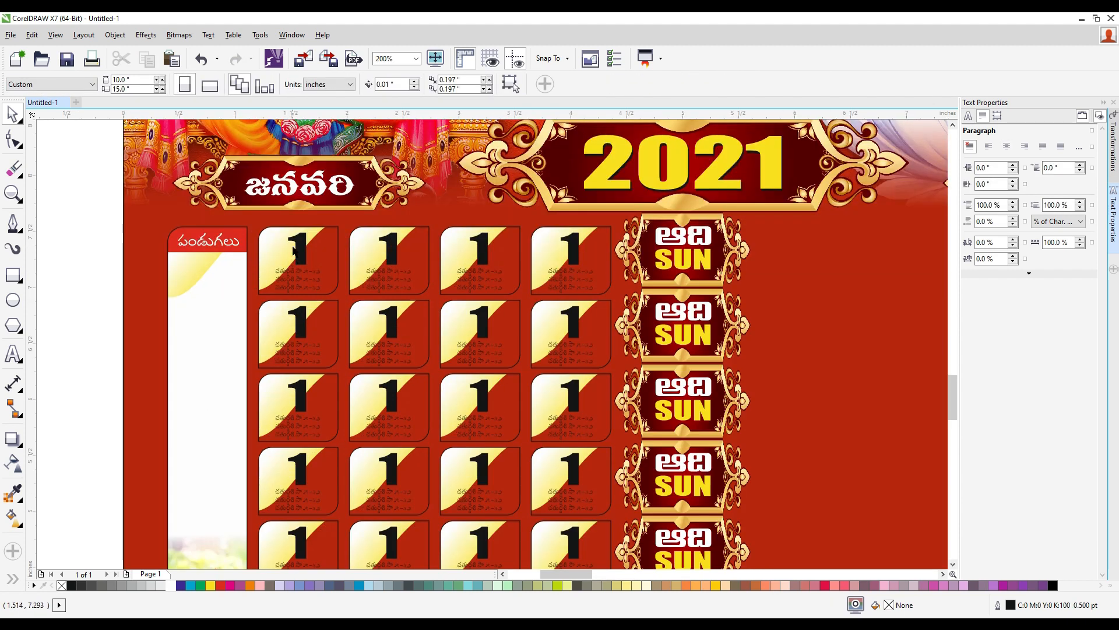
click(286, 232)
click(172, 585)
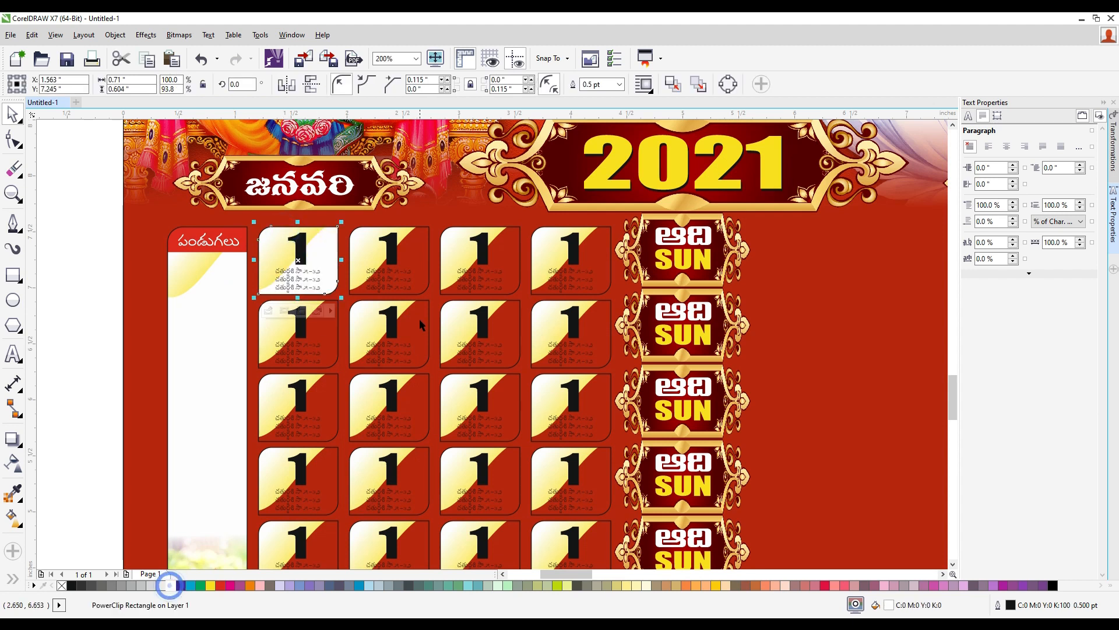
click(415, 234)
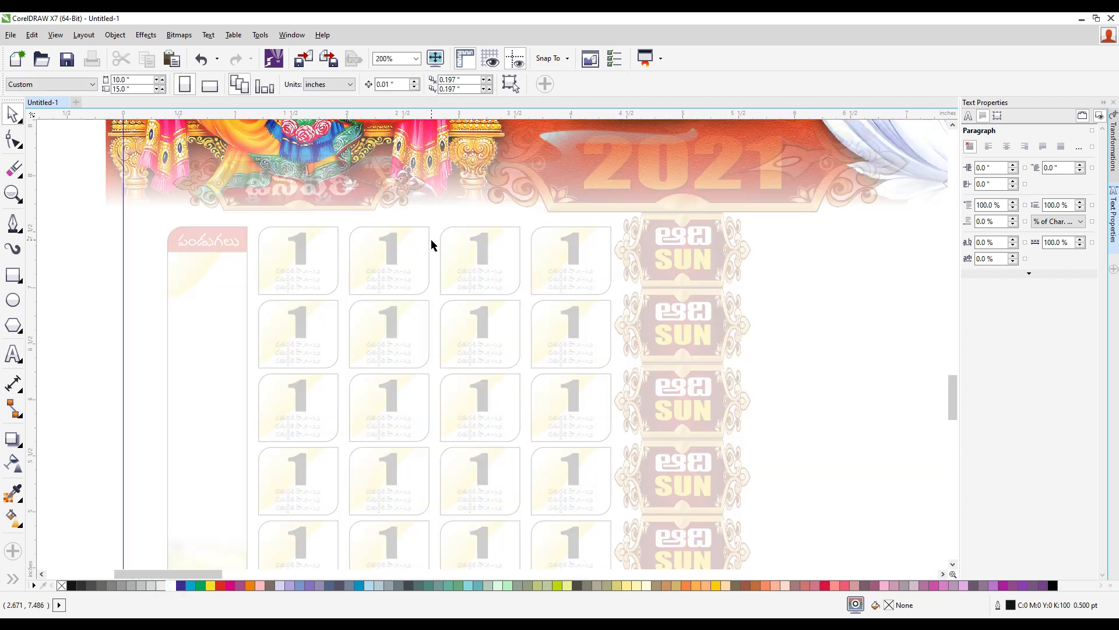
key(ctrl+z)
click(417, 228)
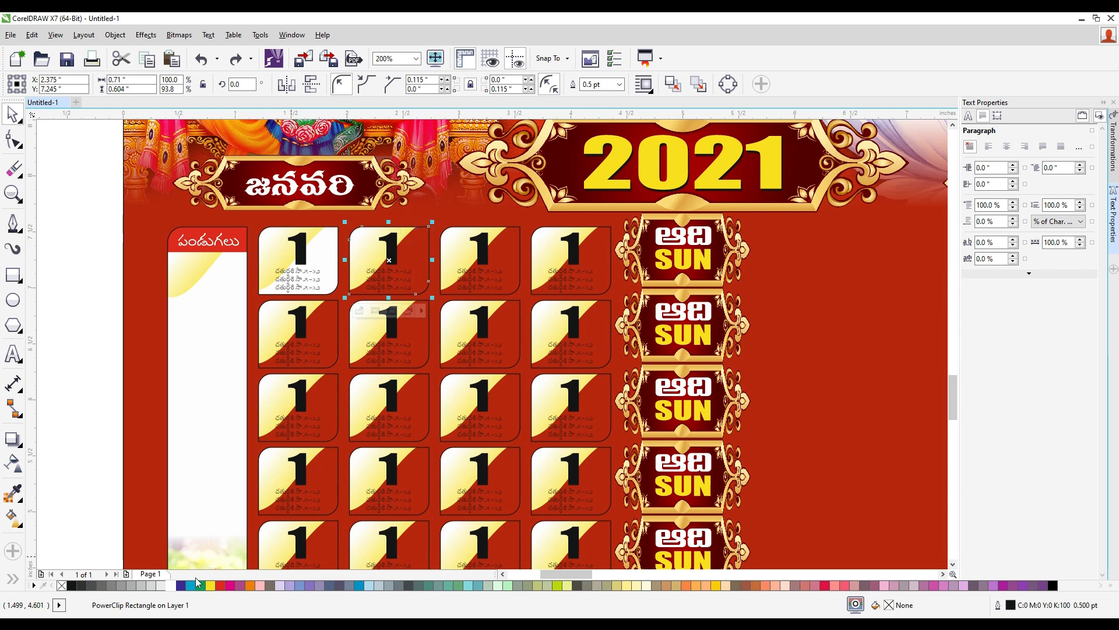
click(168, 585)
click(501, 233)
click(168, 587)
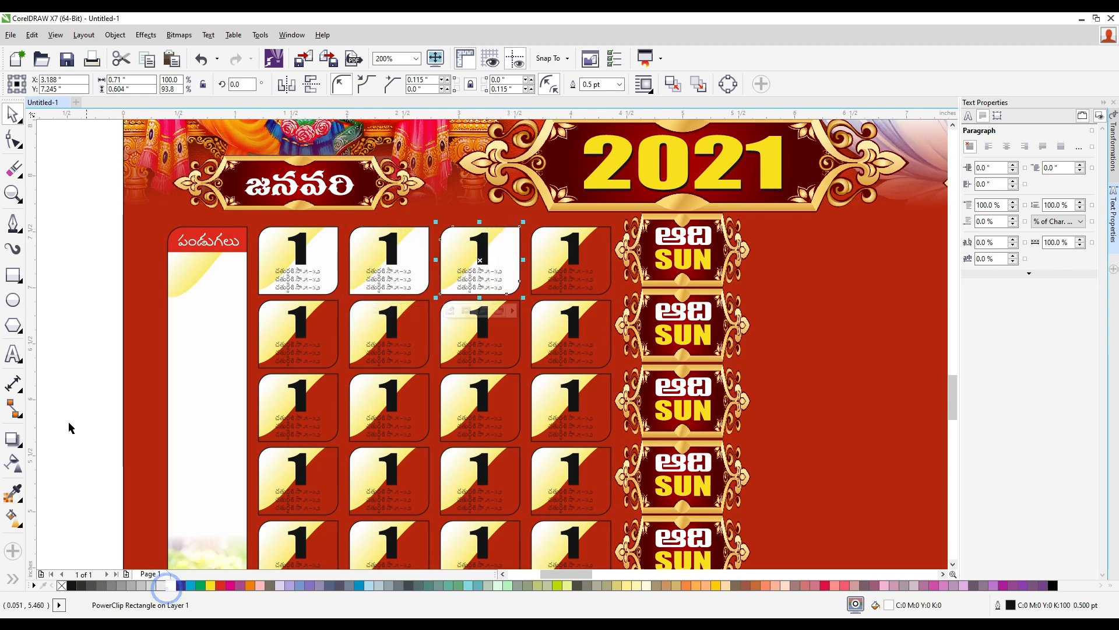
click(22, 526)
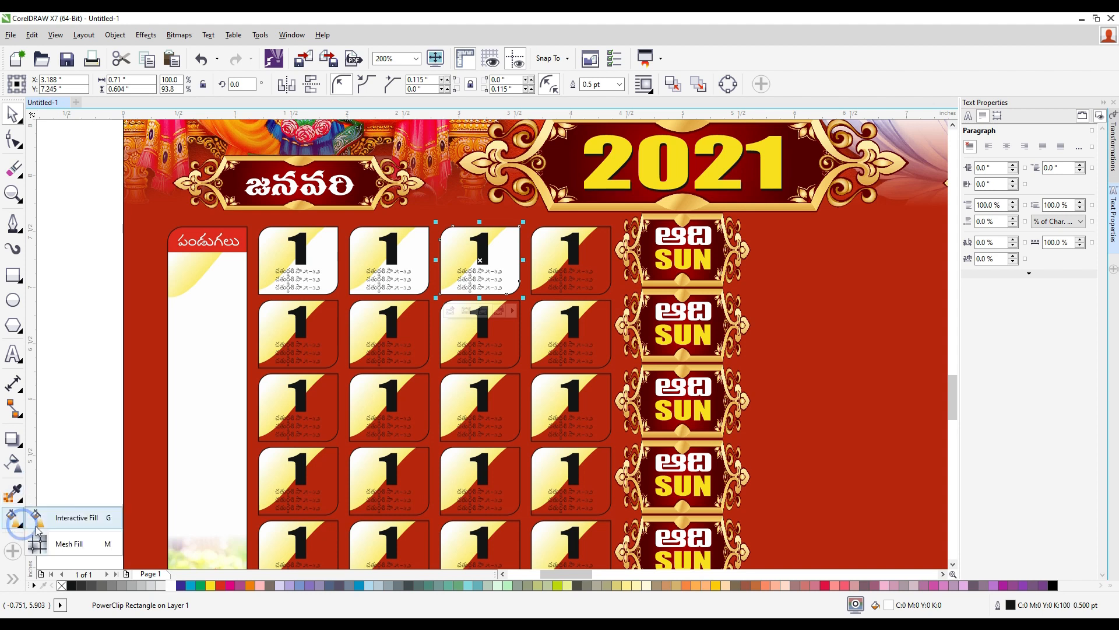
click(74, 521)
click(18, 500)
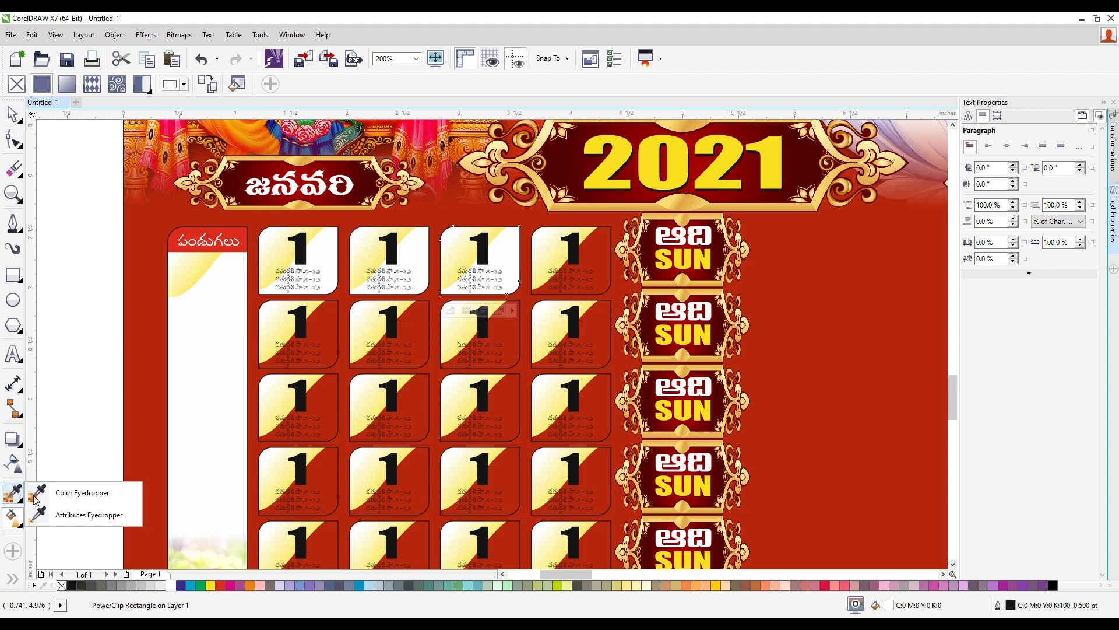
click(58, 494)
click(12, 577)
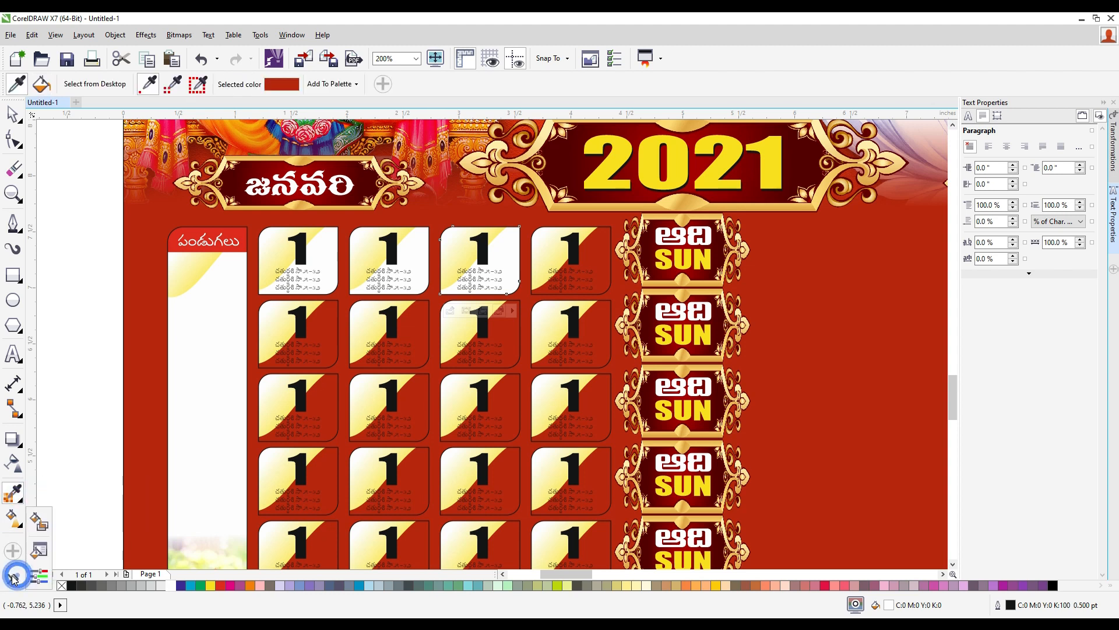
click(43, 521)
click(38, 551)
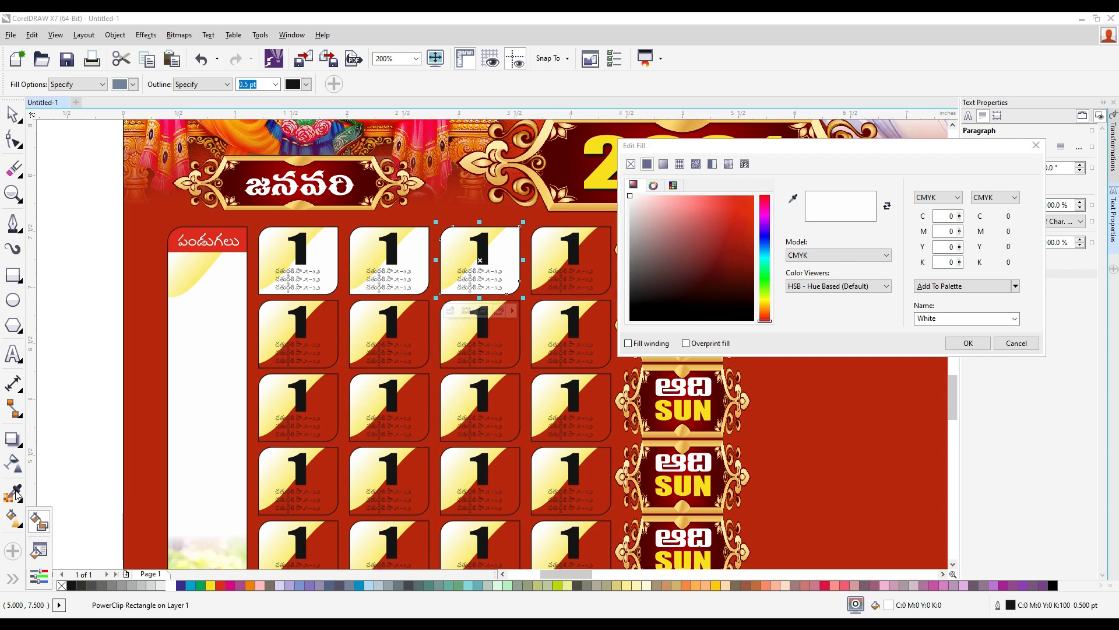
click(1015, 343)
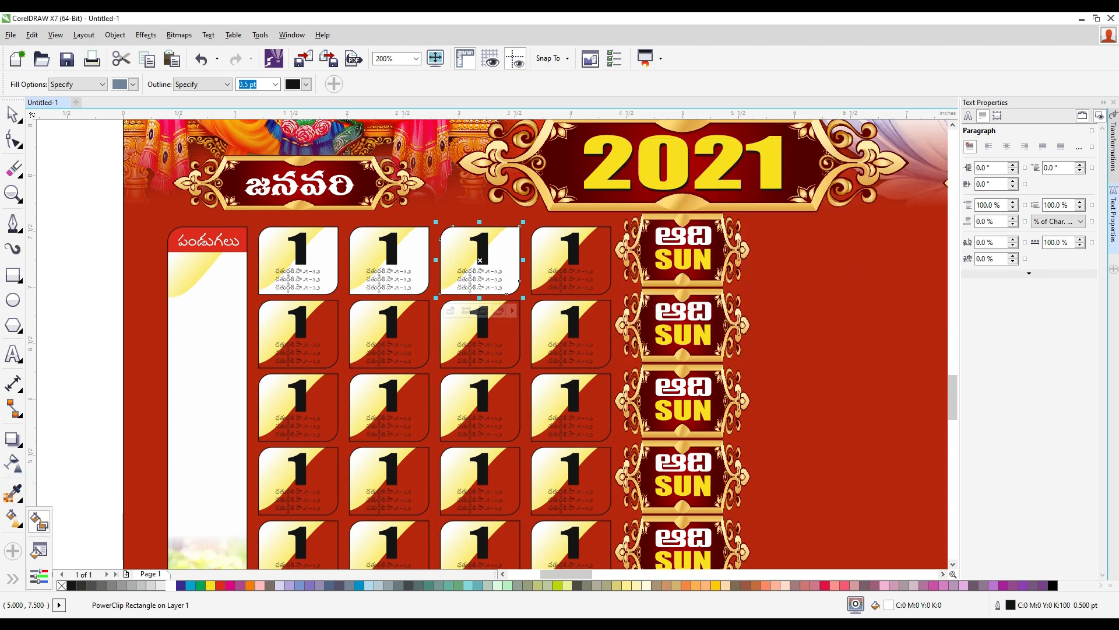
click(214, 311)
key(ctrl+z)
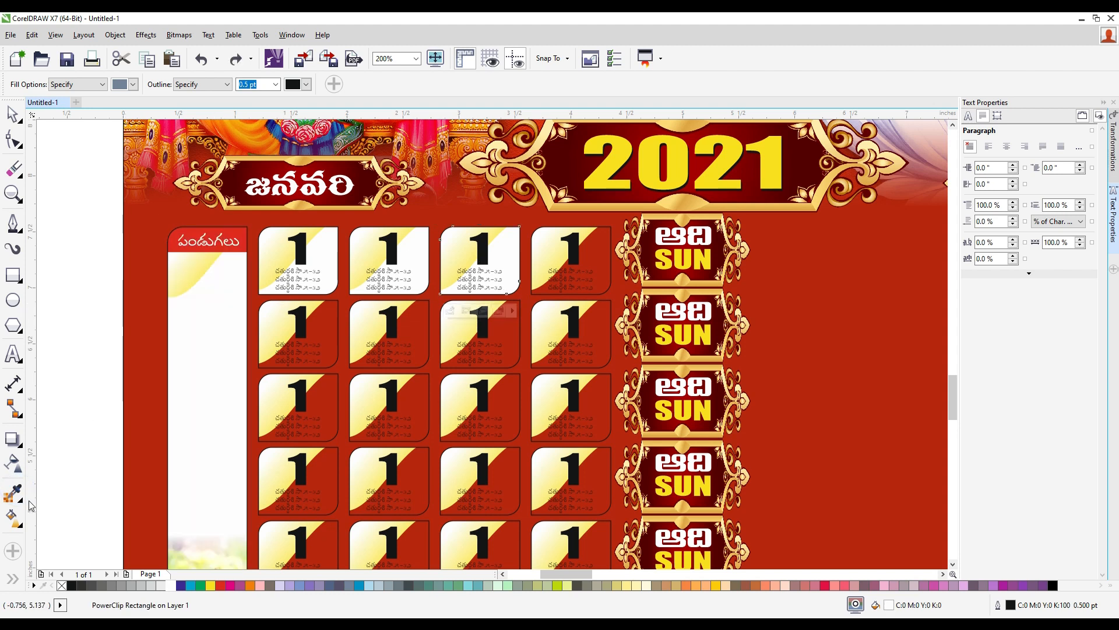
- Sample white from the festivals panel with the Color Eyedropper and apply it to the four date boxes in the second row
click(18, 495)
click(88, 490)
click(226, 350)
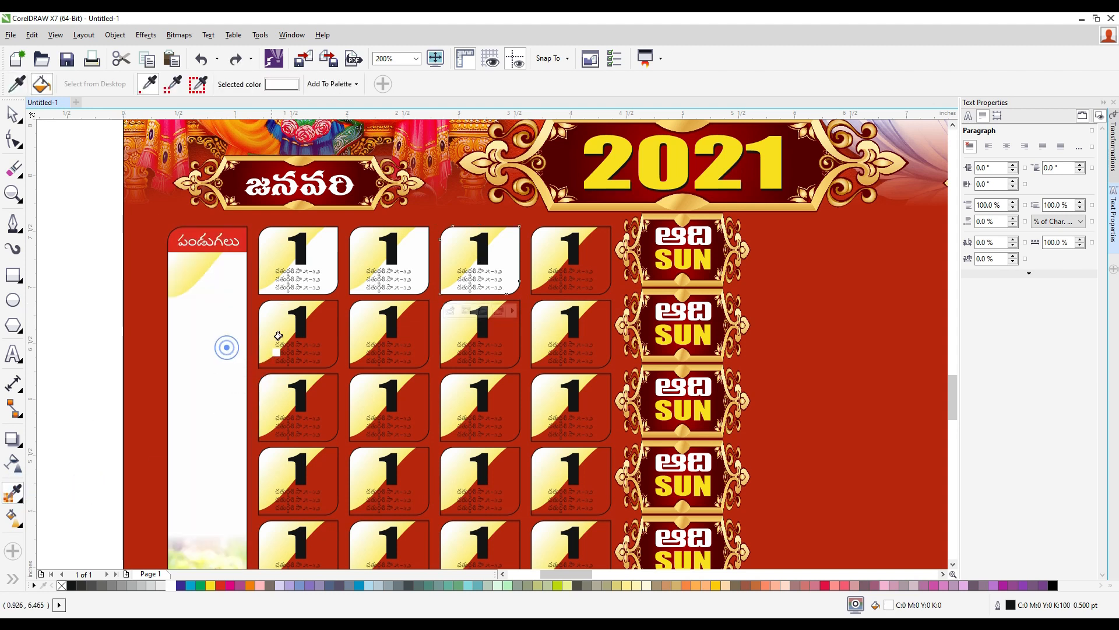
click(326, 321)
click(412, 328)
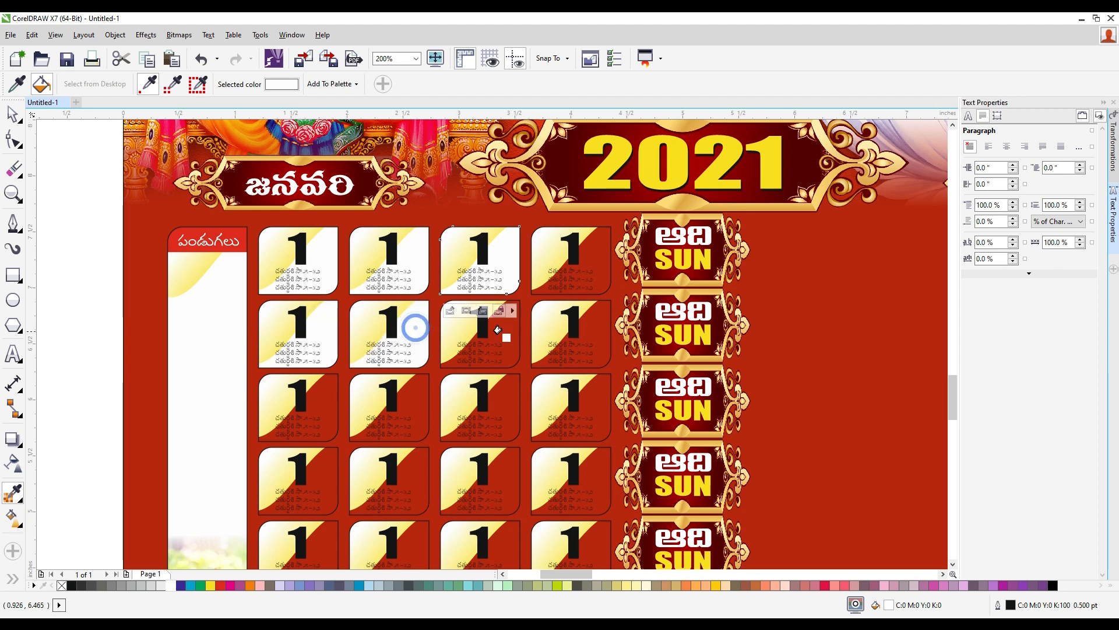
click(503, 329)
click(604, 326)
- Apply the sampled white to all date boxes in the third and fourth rows
click(598, 407)
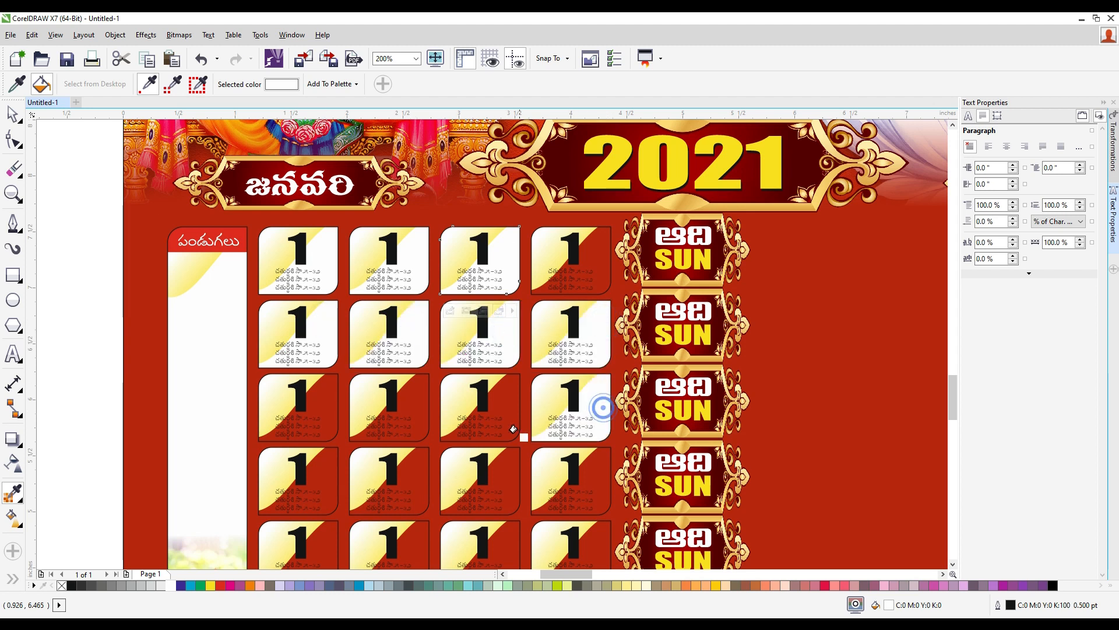
click(500, 402)
click(414, 399)
click(325, 399)
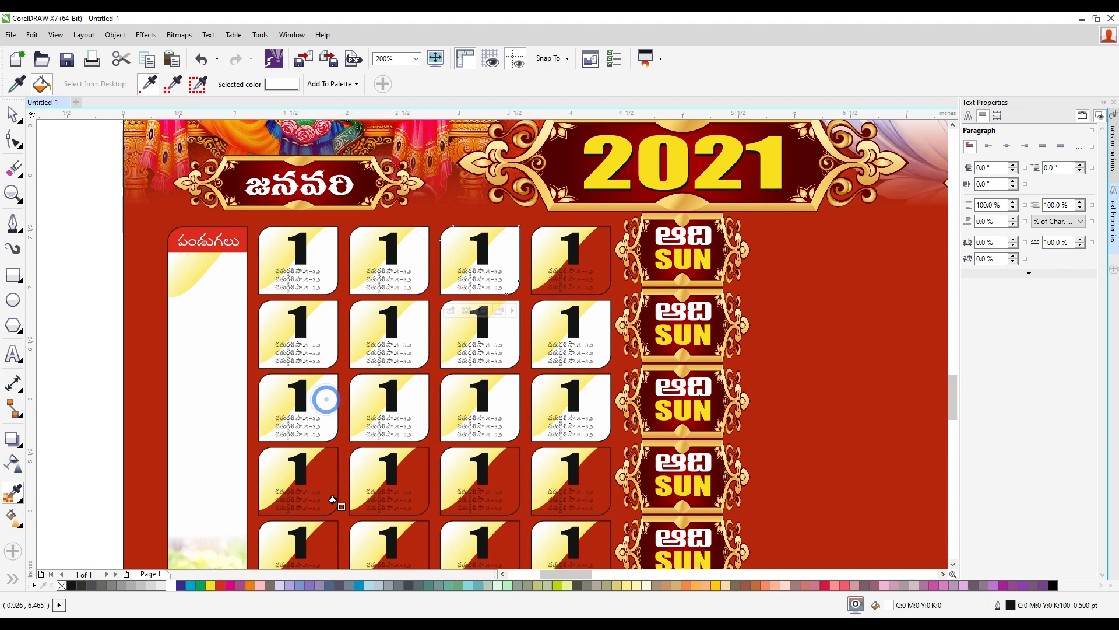
click(328, 473)
click(424, 476)
click(514, 482)
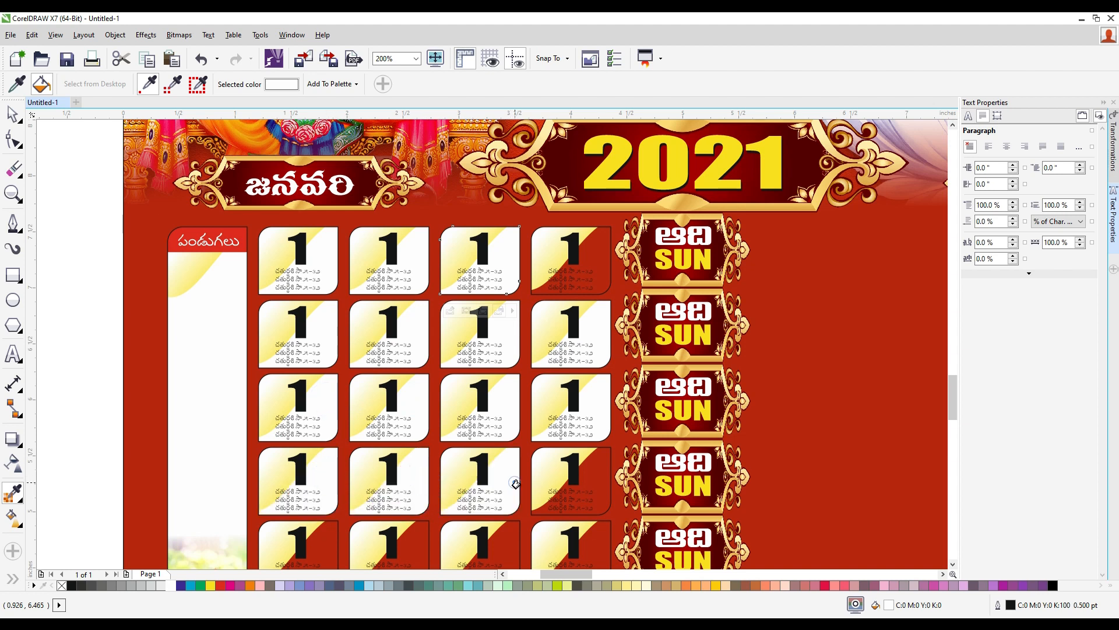
click(609, 474)
- Apply the sampled white to the four date boxes in the fifth row
drag(952, 397, 952, 429)
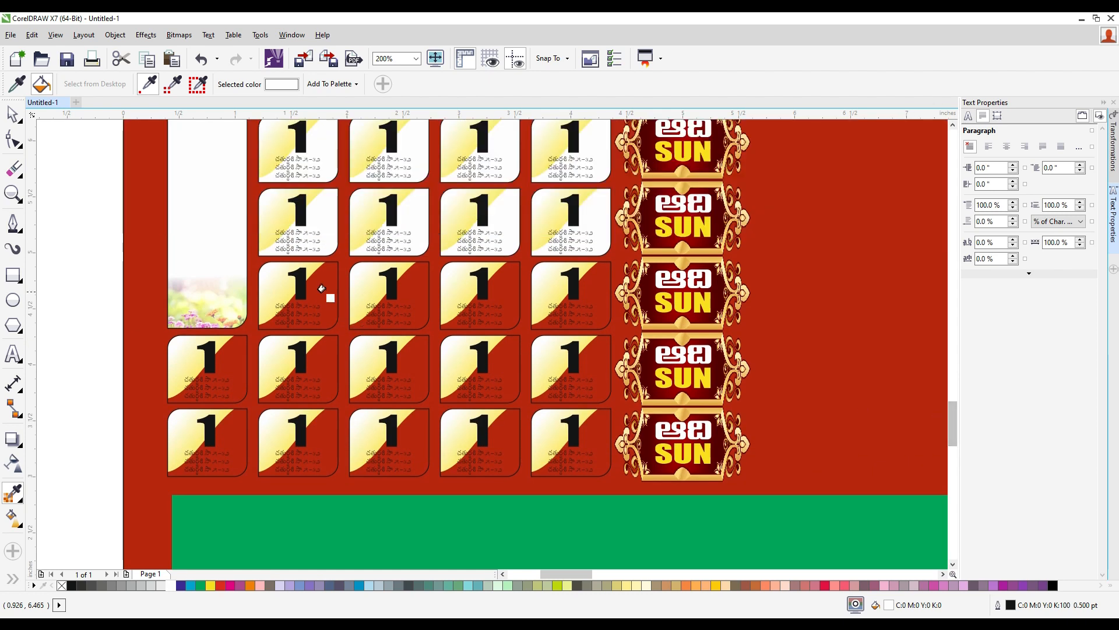
click(323, 286)
click(426, 284)
click(500, 288)
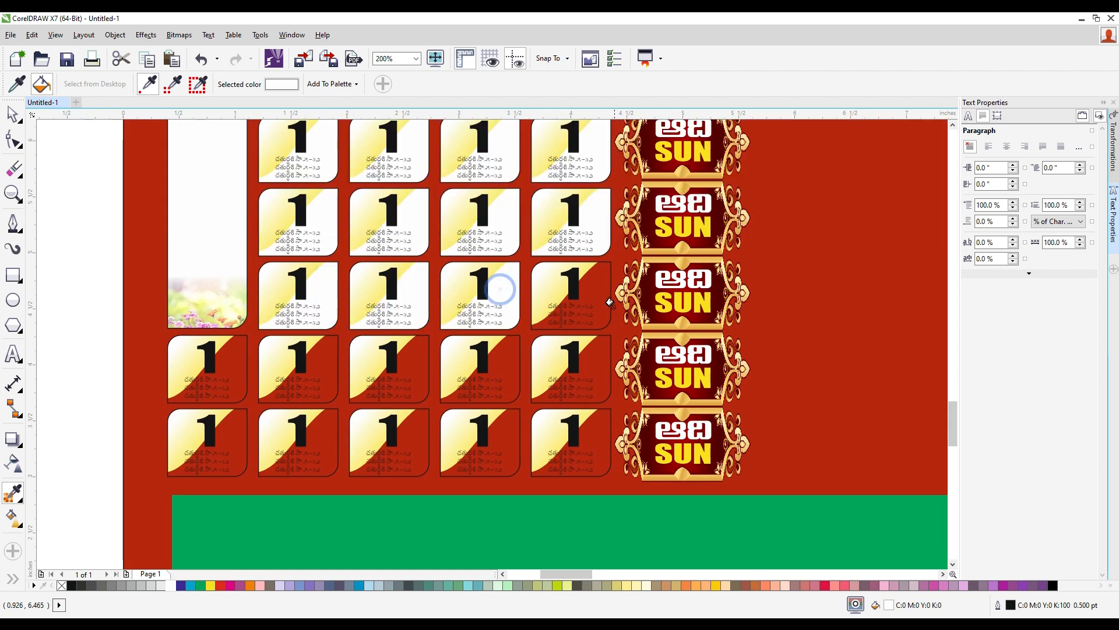
click(605, 294)
- Apply the sampled white to all date boxes in the sixth and seventh rows
click(604, 372)
click(508, 359)
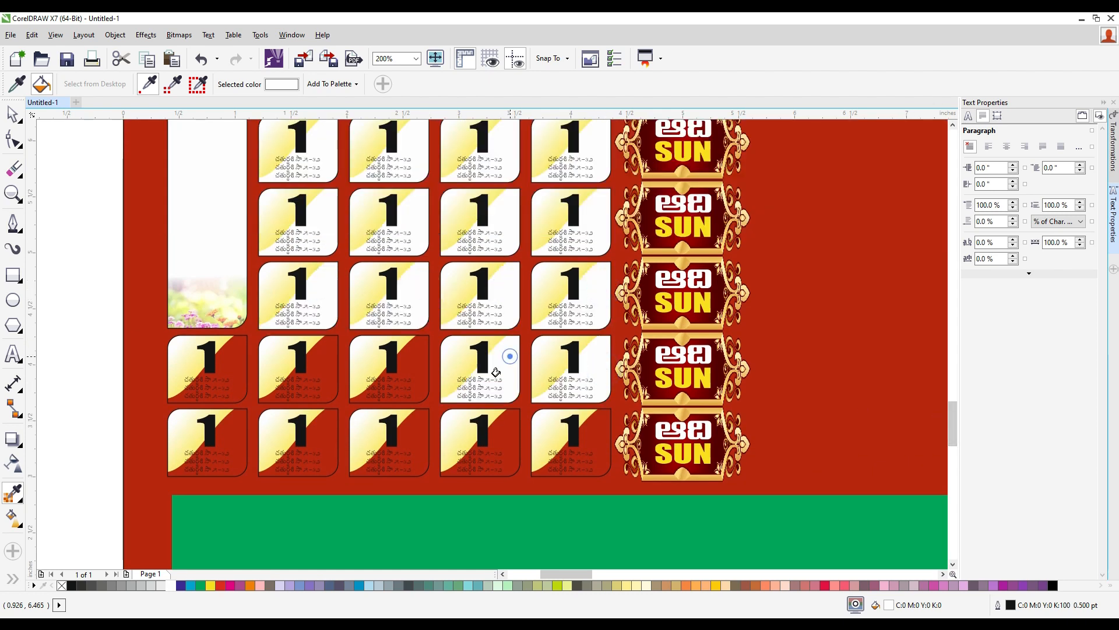
click(419, 359)
click(322, 355)
click(238, 356)
click(229, 442)
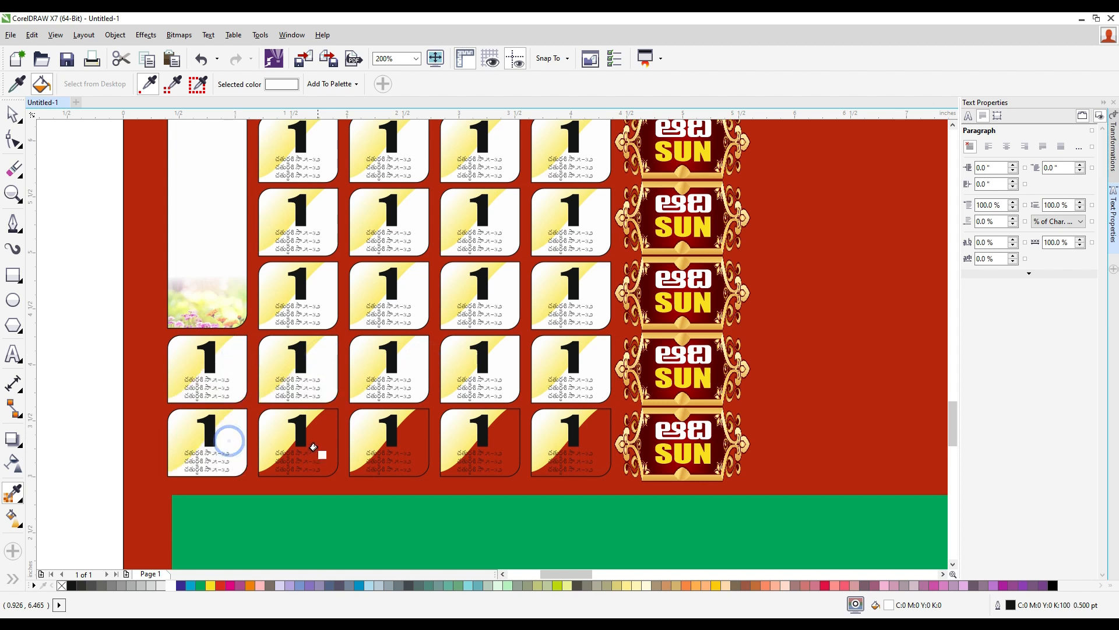
click(315, 447)
click(417, 439)
click(515, 434)
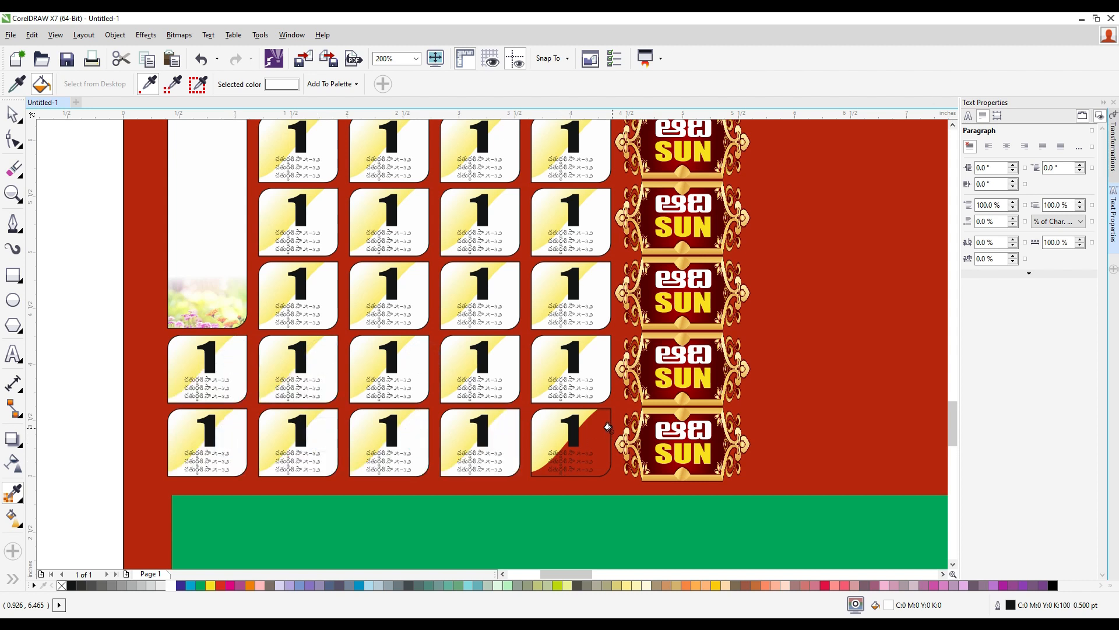
- Fill the fourth date box in the top row with white
click(12, 115)
scroll(101, 271, down, 1)
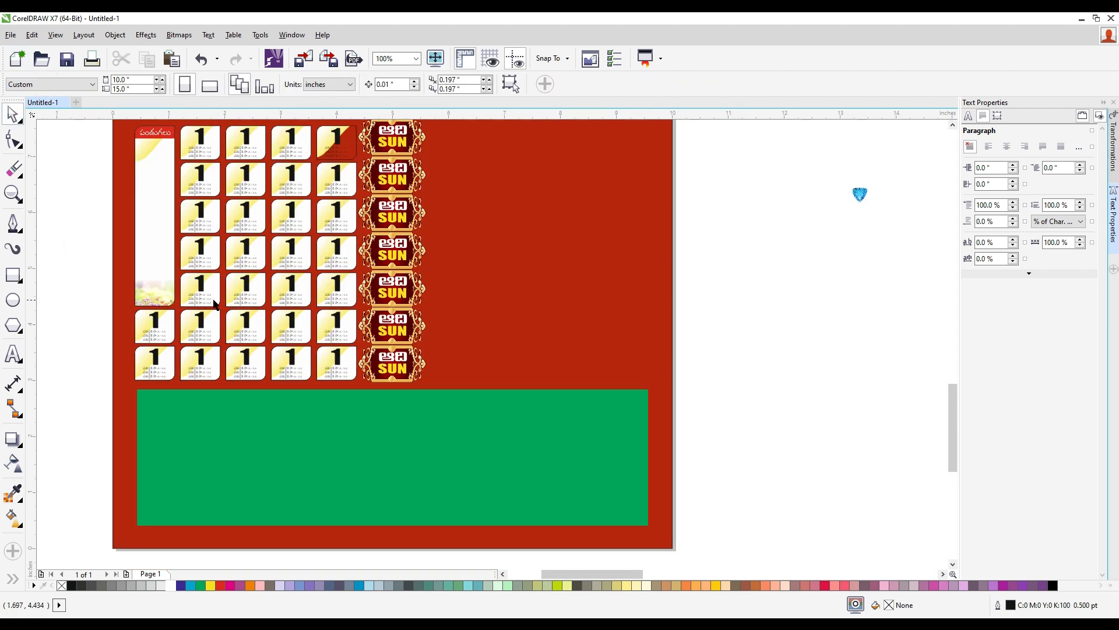
scroll(170, 274, down, 1)
scroll(448, 220, up, 1)
scroll(449, 220, up, 1)
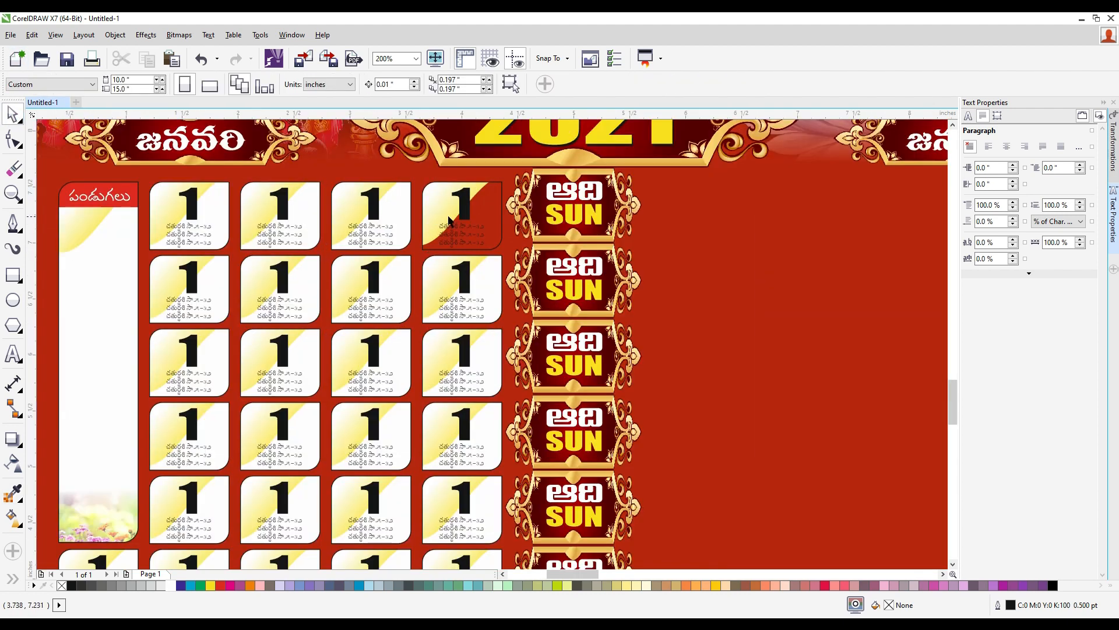
click(449, 220)
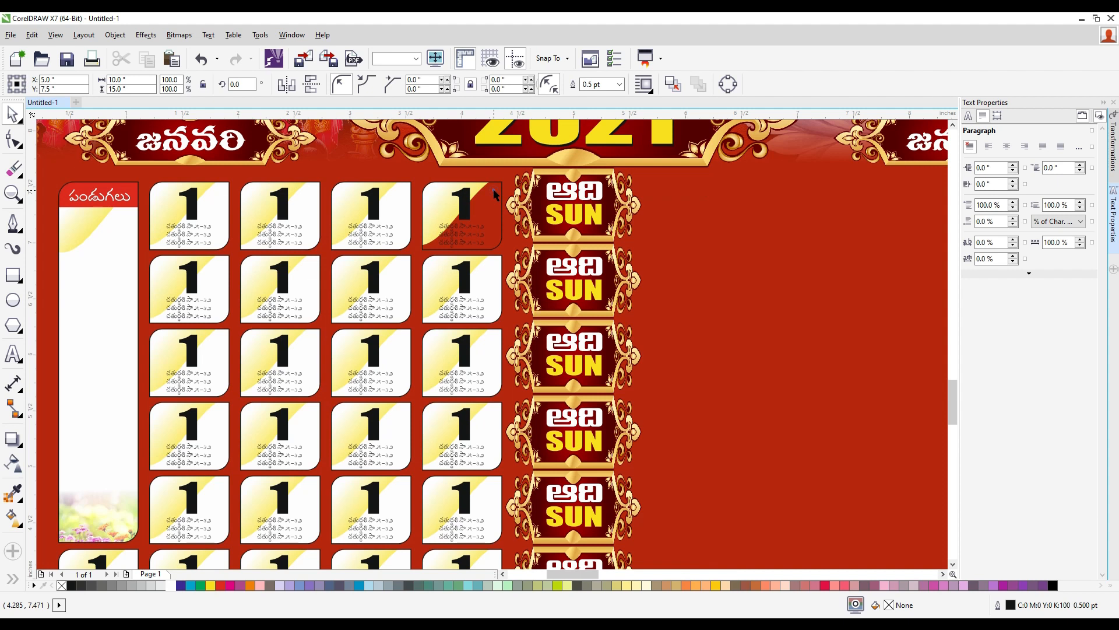
click(169, 589)
scroll(424, 302, down, 2)
click(252, 292)
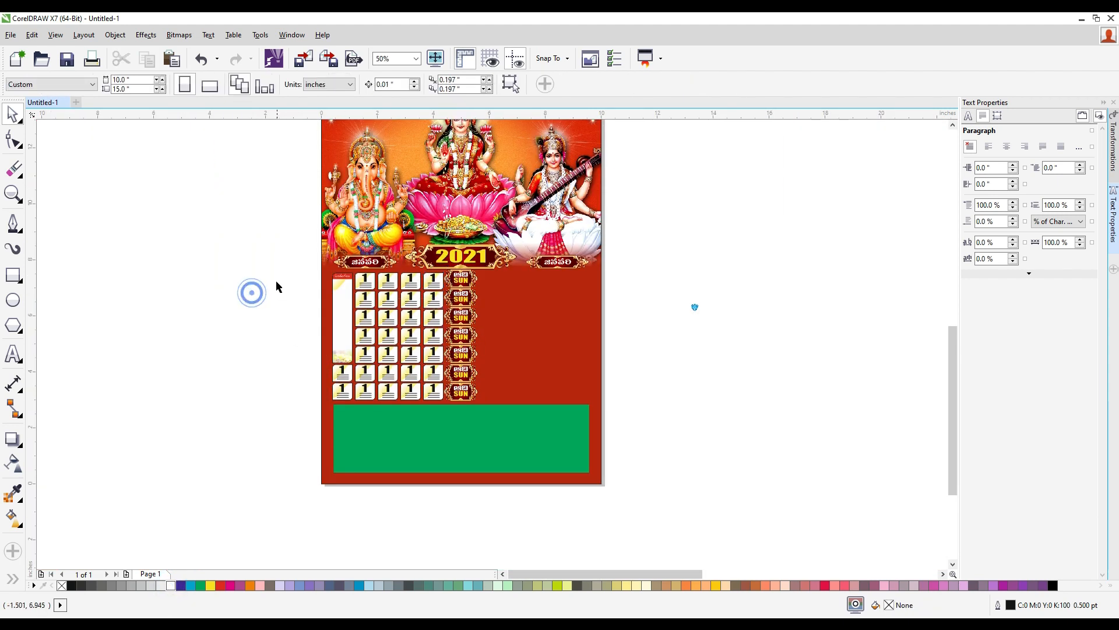
- Duplicate the block of date boxes and festivals panel to the other side of the Sunday column
drag(380, 334, 443, 406)
scroll(447, 322, up, 1)
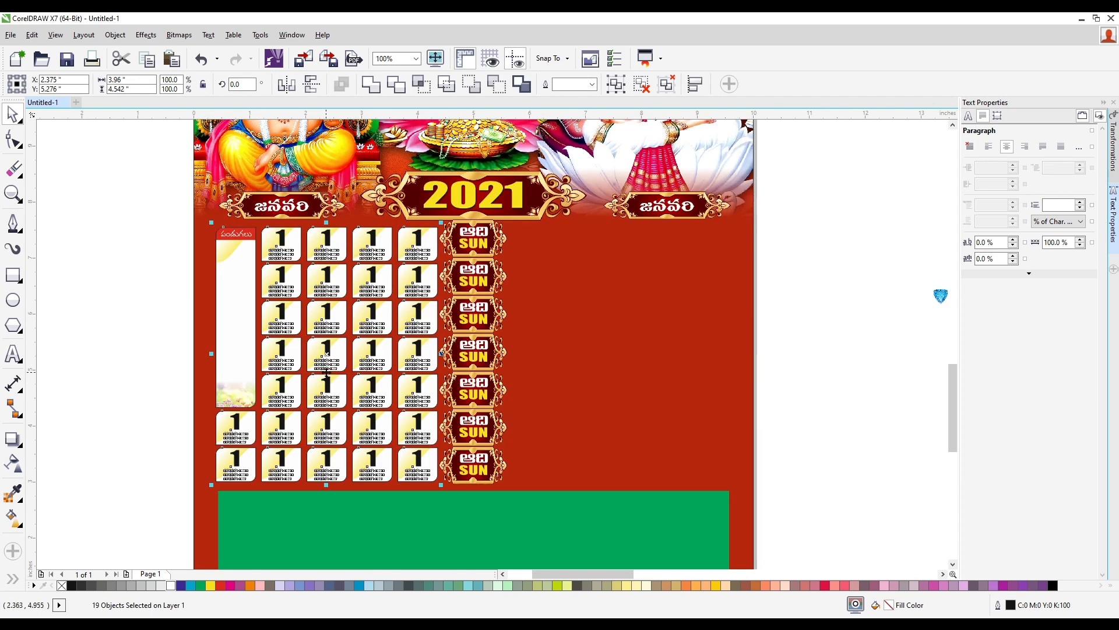
drag(329, 353, 211, 352)
key(ctrl+z)
drag(326, 353, 621, 360)
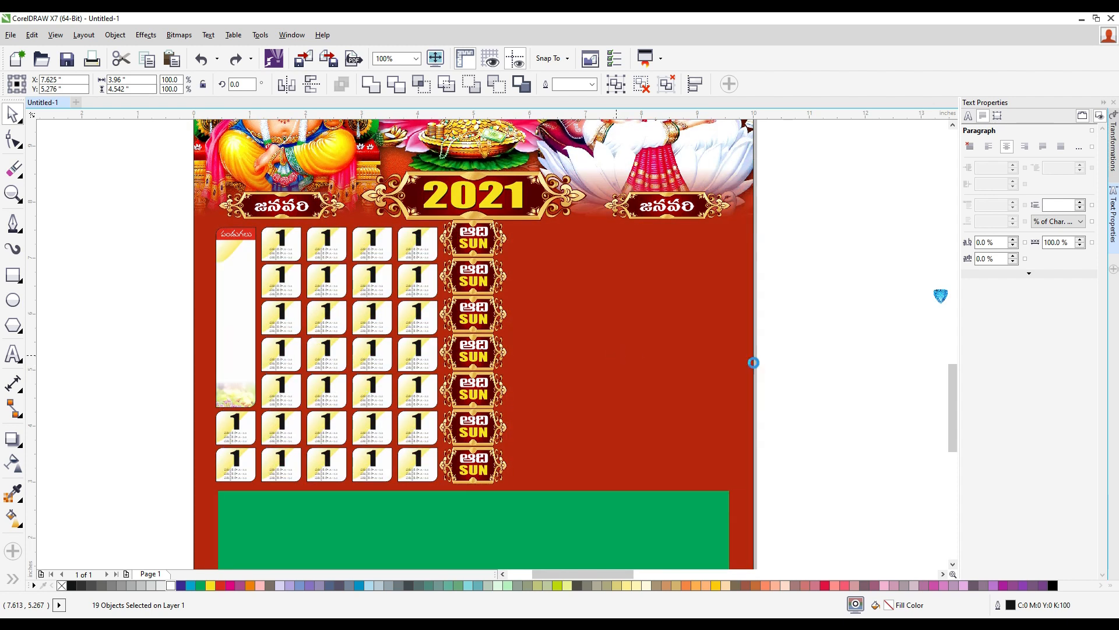
click(872, 344)
drag(805, 240, 583, 179)
drag(671, 206, 668, 209)
click(841, 357)
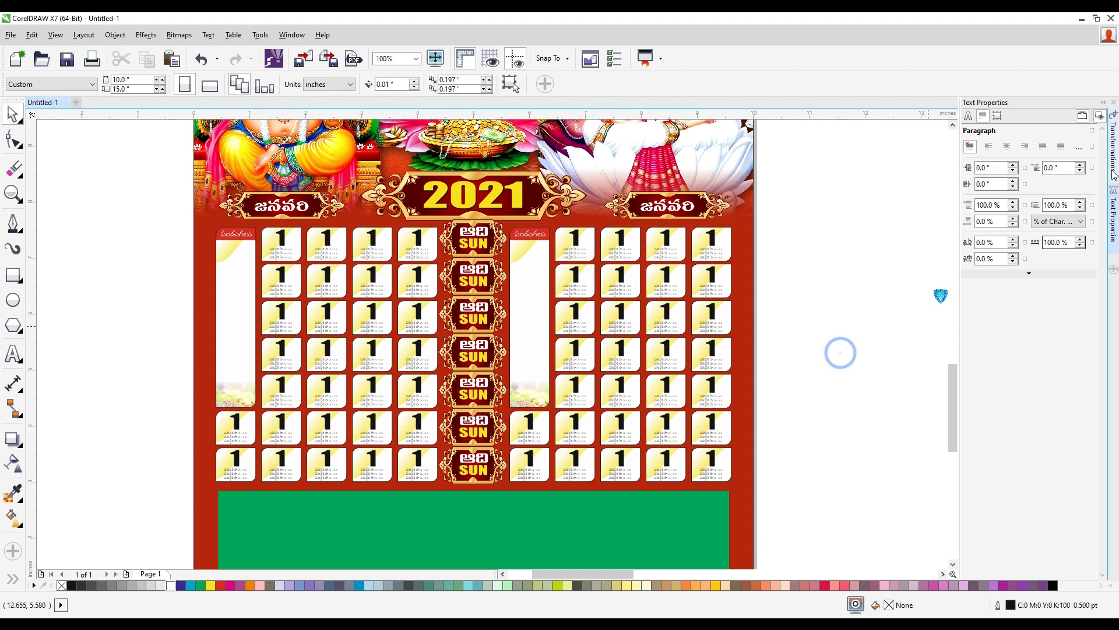
- Collapse the Text Properties docker and fill the green rectangle at the bottom of the page with white
click(1105, 104)
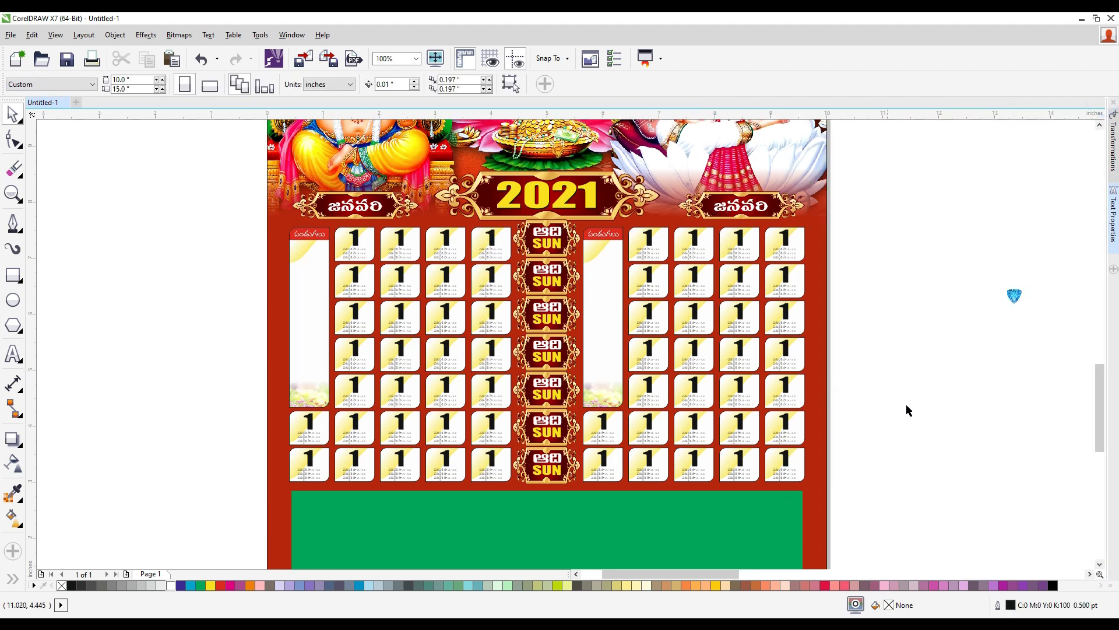
scroll(869, 372, down, 4)
scroll(752, 484, up, 6)
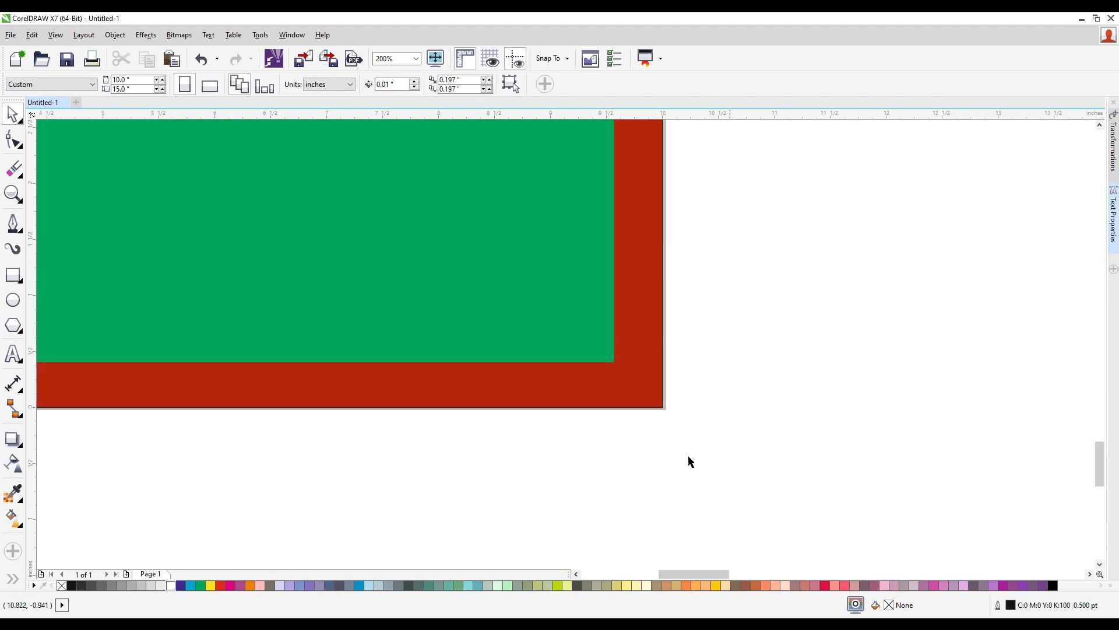
click(454, 307)
click(171, 586)
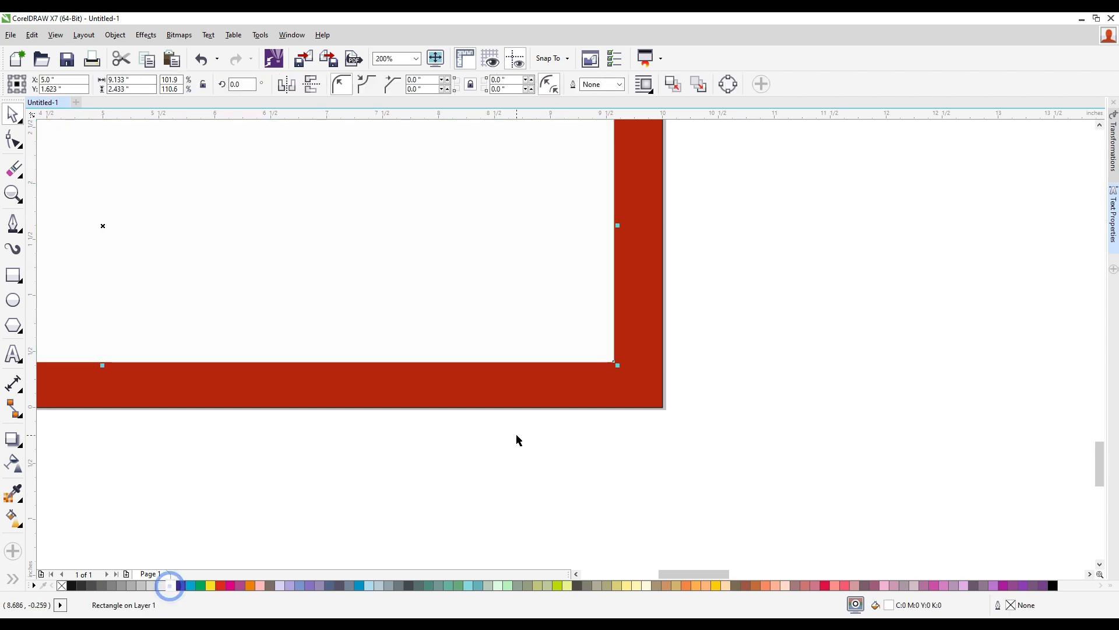
scroll(467, 432, down, 3)
scroll(353, 409, up, 2)
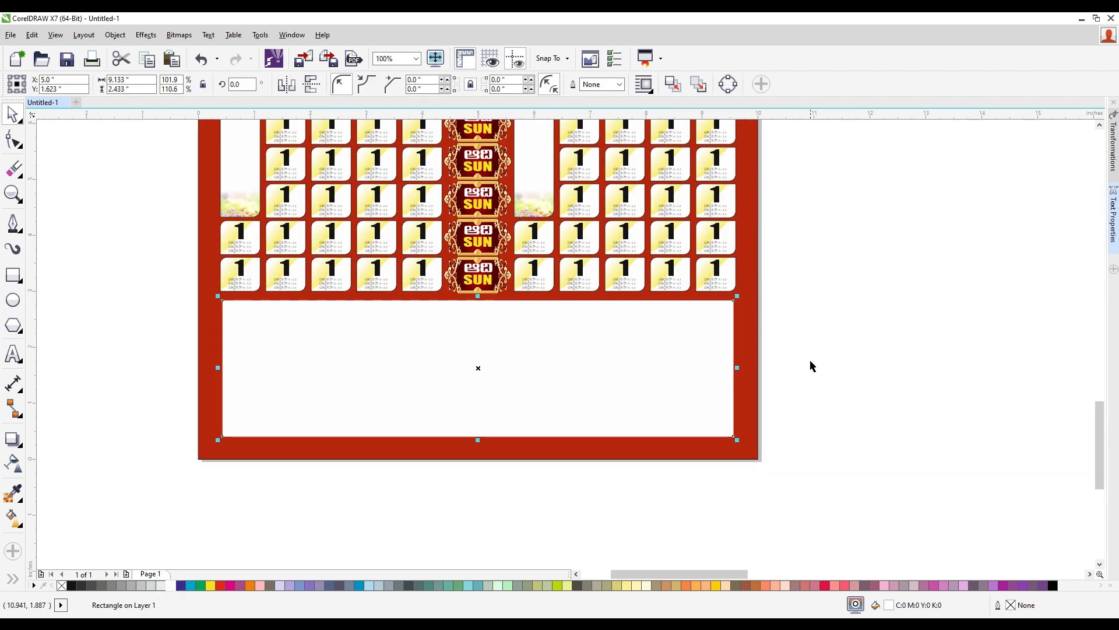
scroll(810, 367, down, 2)
click(892, 356)
- Move the diamond image to the white panel's upper-left corner and scale it to about 0.177 by 0.17 inches
click(871, 238)
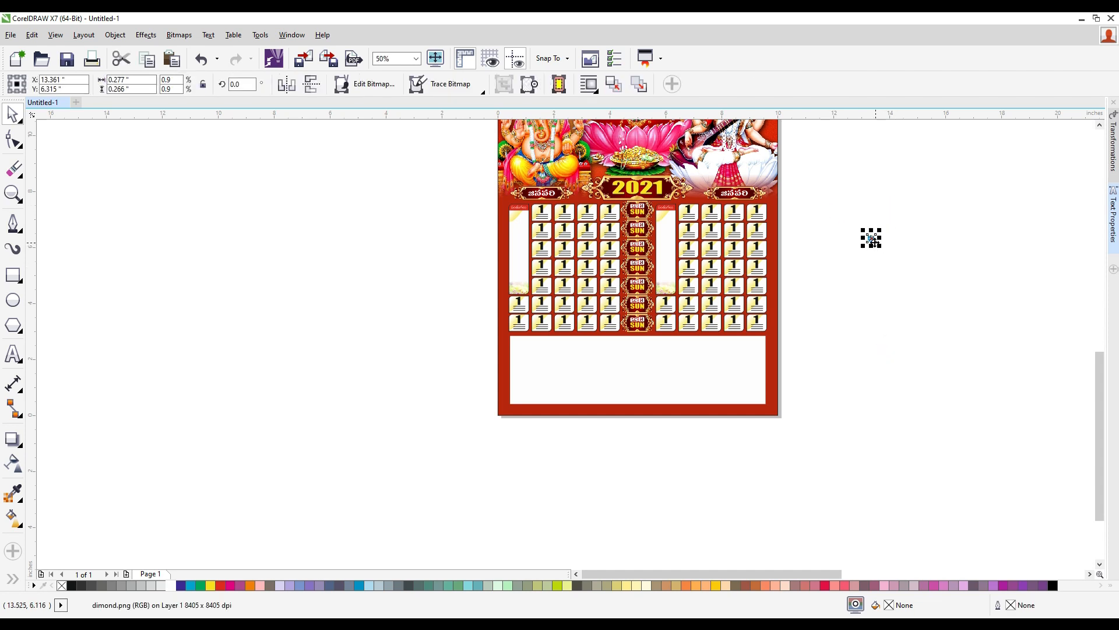
drag(871, 237, 460, 339)
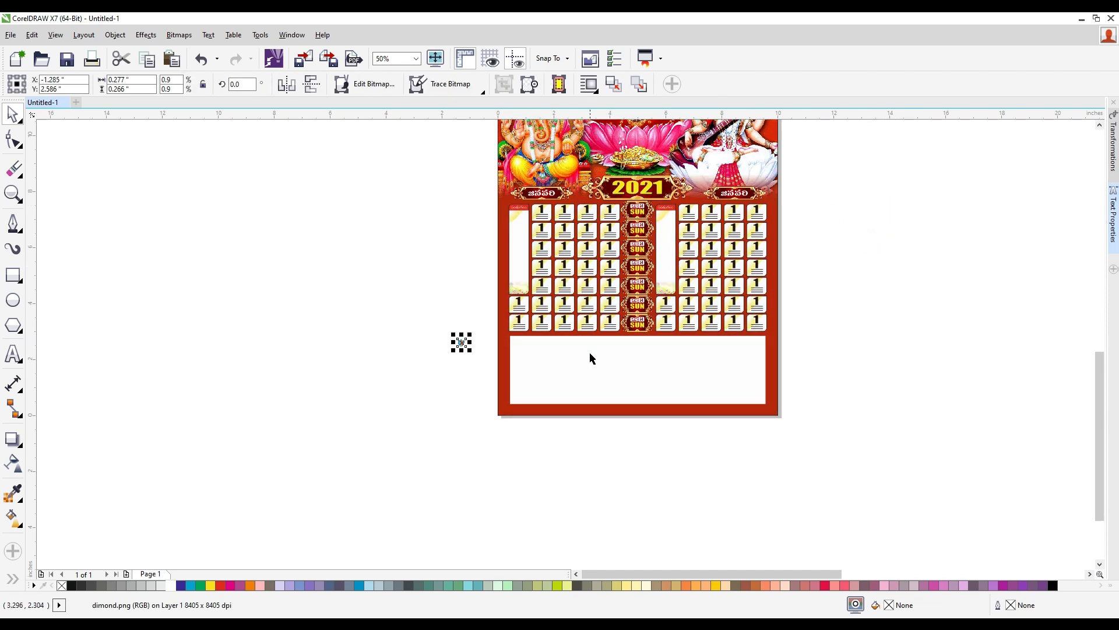
scroll(589, 357, up, 2)
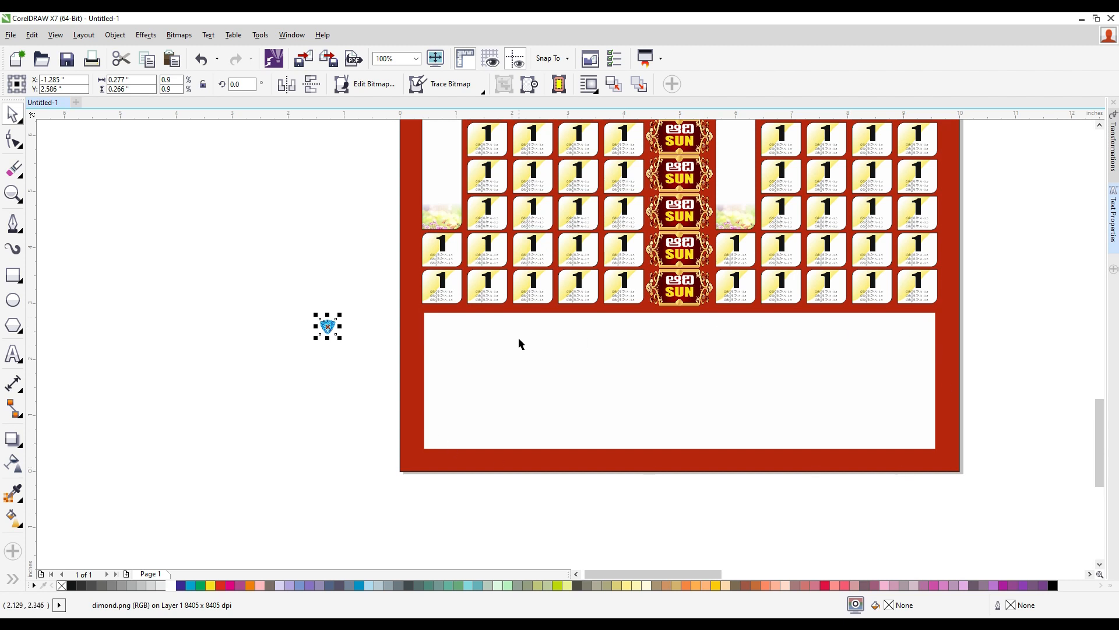
click(492, 384)
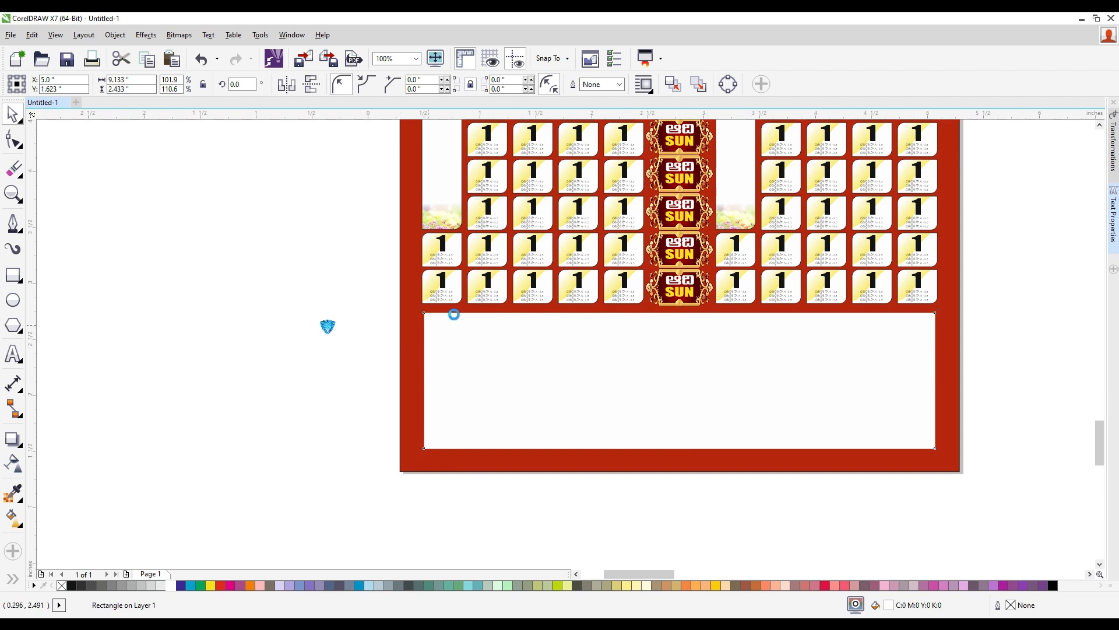
scroll(452, 313, up, 2)
click(176, 406)
click(230, 338)
drag(244, 348, 437, 304)
scroll(439, 303, up, 3)
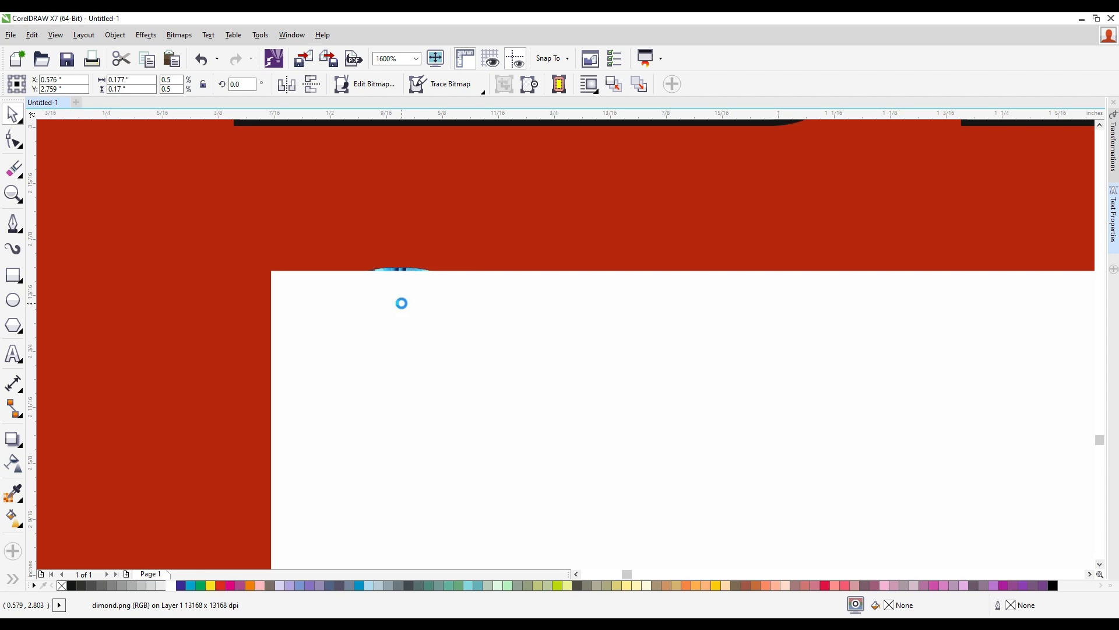
- Duplicate the diamond to its right, flip the copy upside down and fit it snugly against the first diamond
drag(439, 331, 535, 272)
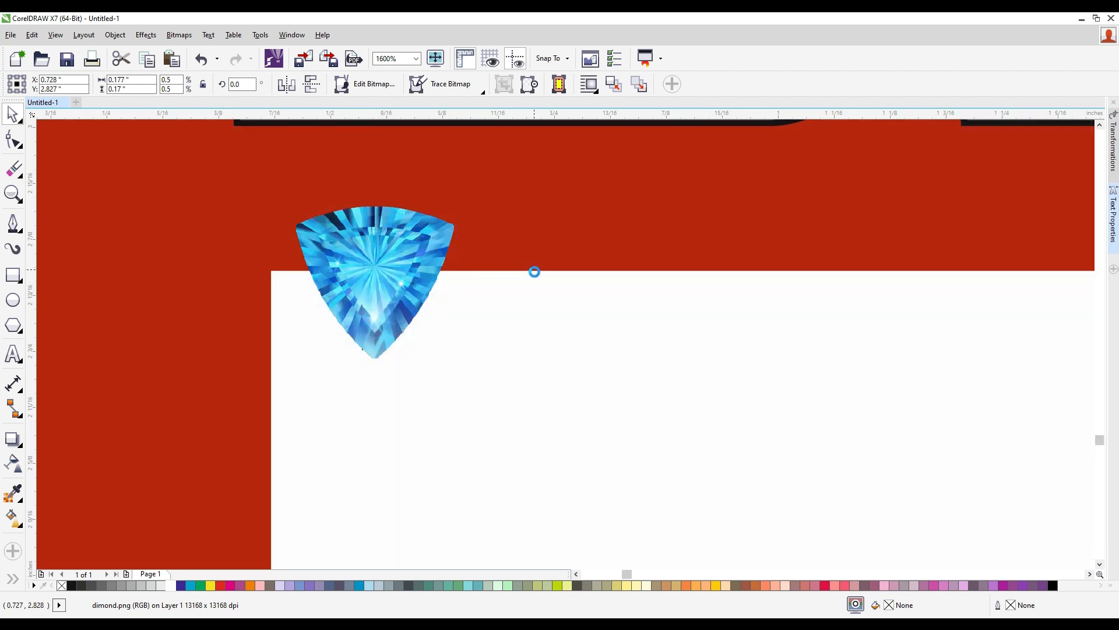
click(286, 84)
click(312, 84)
drag(569, 300, 535, 300)
key(Left)
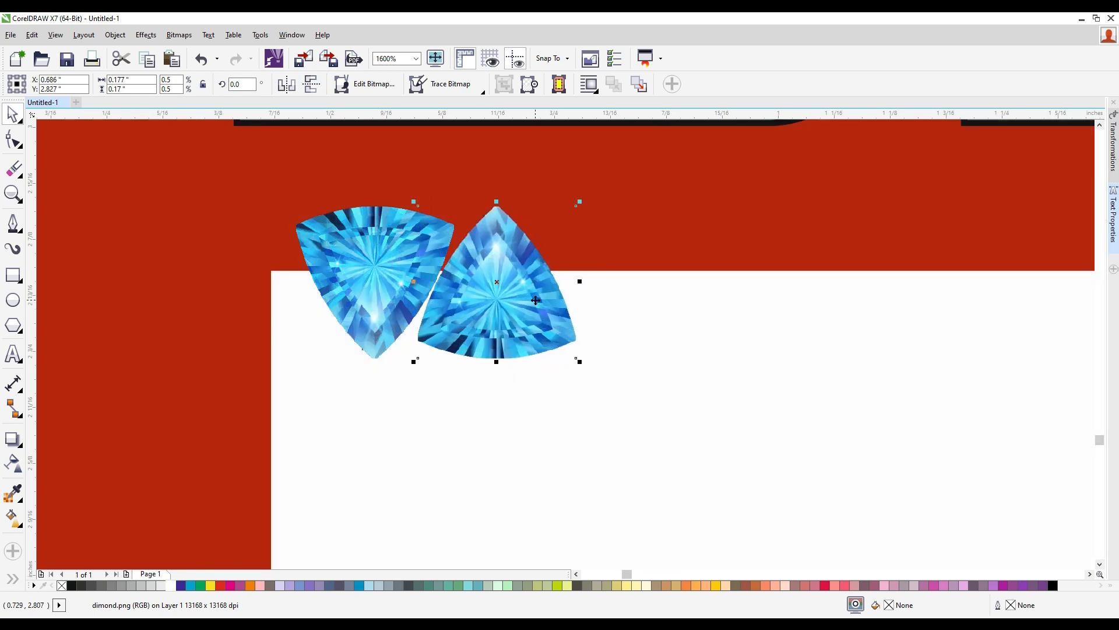
key(Right)
drag(525, 314, 520, 314)
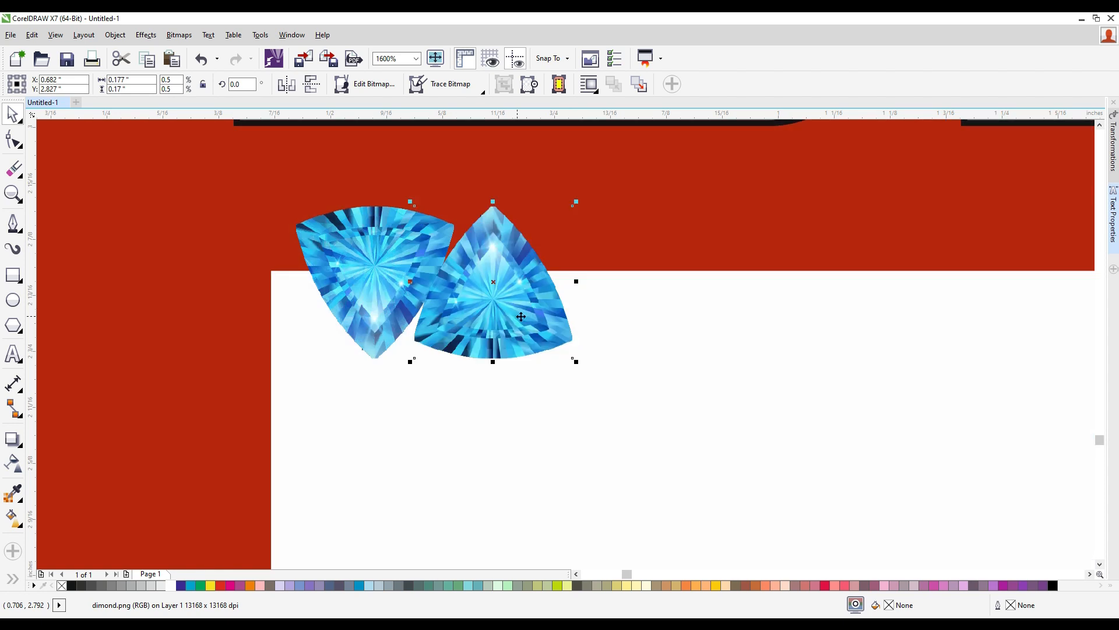
- Duplicate the diamond pair to its right and repeat the copy along the full upper edge of the white panel
shift+click(402, 278)
drag(401, 278, 603, 278)
scroll(632, 282, down, 2)
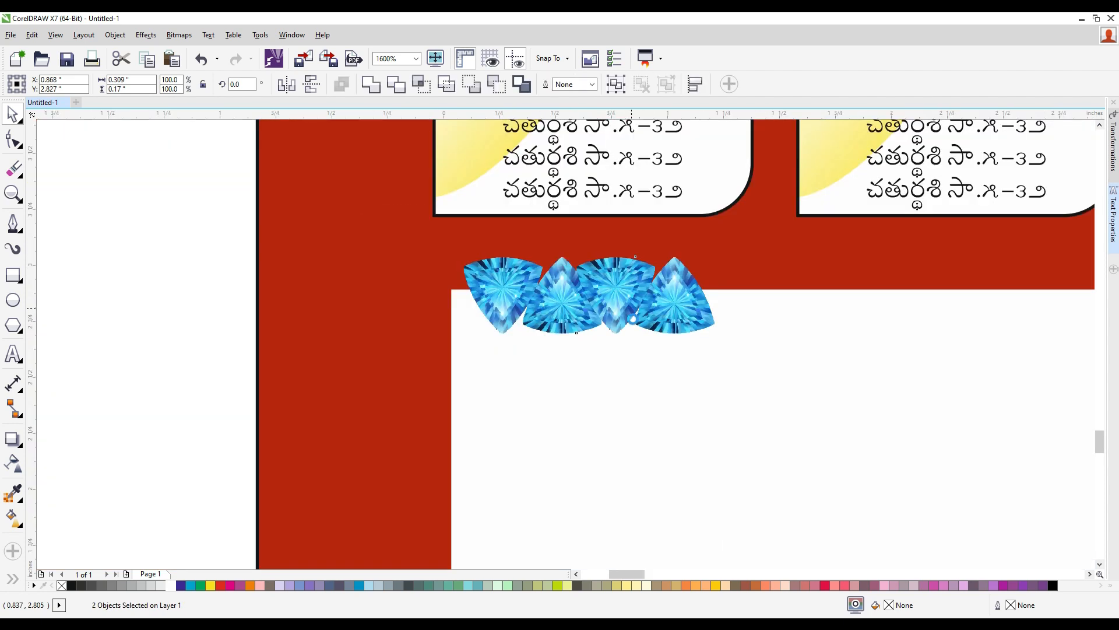
key(ctrl+r)
key(ctrl+r)
key(ctrl+r)
key(ctrl+r)
scroll(822, 344, down, 3)
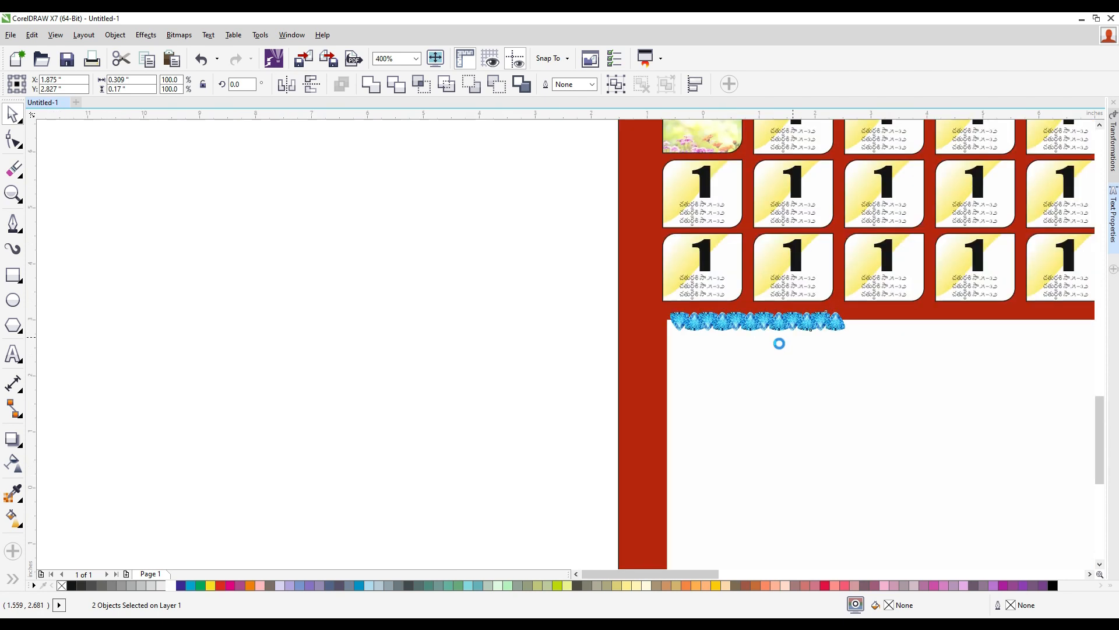
key(ctrl+r)
key(ctrl+r)
key(ctrl+r)
key(ctrl+r)
key(ctrl+r)
key(ctrl+r)
key(ctrl+r)
key(ctrl+r)
key(ctrl+r)
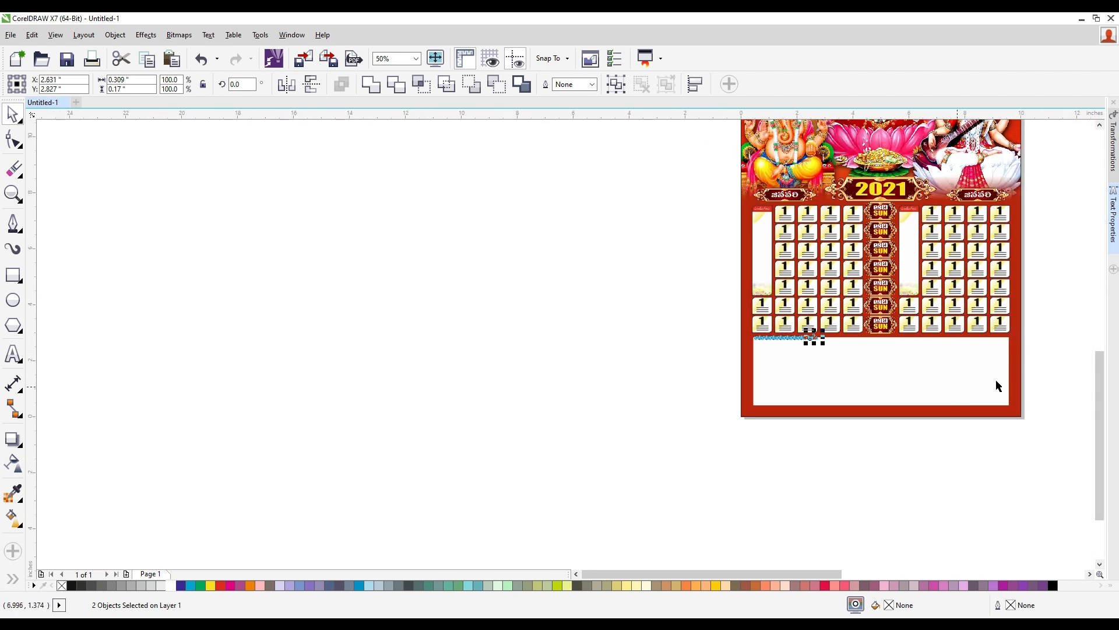
key(ctrl+r)
key(ctrl+r)
key(ctrl+r)
key(ctrl+r)
key(ctrl+r)
key(ctrl+r)
key(ctrl+r)
key(ctrl+r)
key(ctrl+r)
key(ctrl+r)
key(ctrl+r)
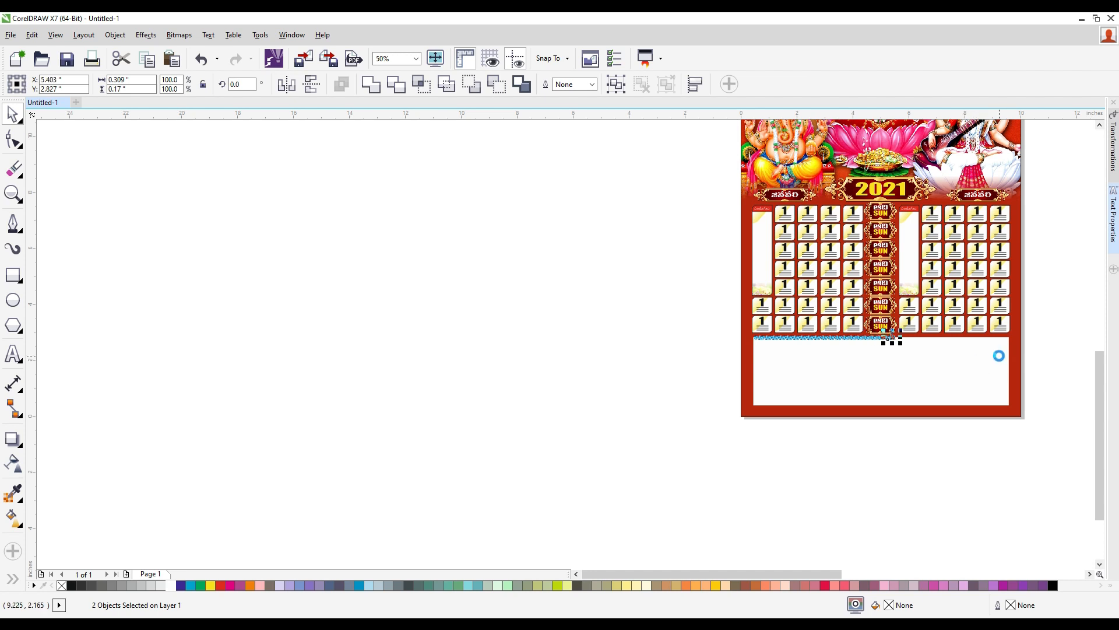
key(ctrl+r)
key(ctrl+r)
key(ctrl+r)
key(ctrl+r)
key(ctrl+r)
key(ctrl+r)
key(ctrl+r)
key(ctrl+r)
key(ctrl+r)
key(ctrl+r)
key(ctrl+r)
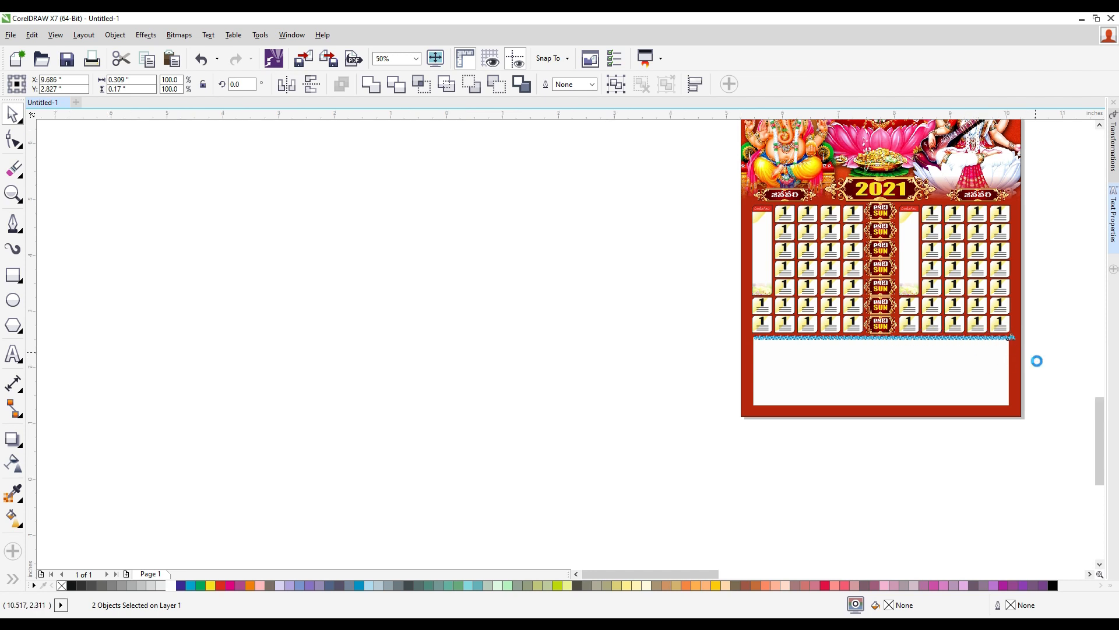
- Select the whole diamond row, scale it to about 98.2% and nudge it left to centre it on the panel's upper edge
scroll(1036, 352, up, 2)
drag(1047, 346, 351, 308)
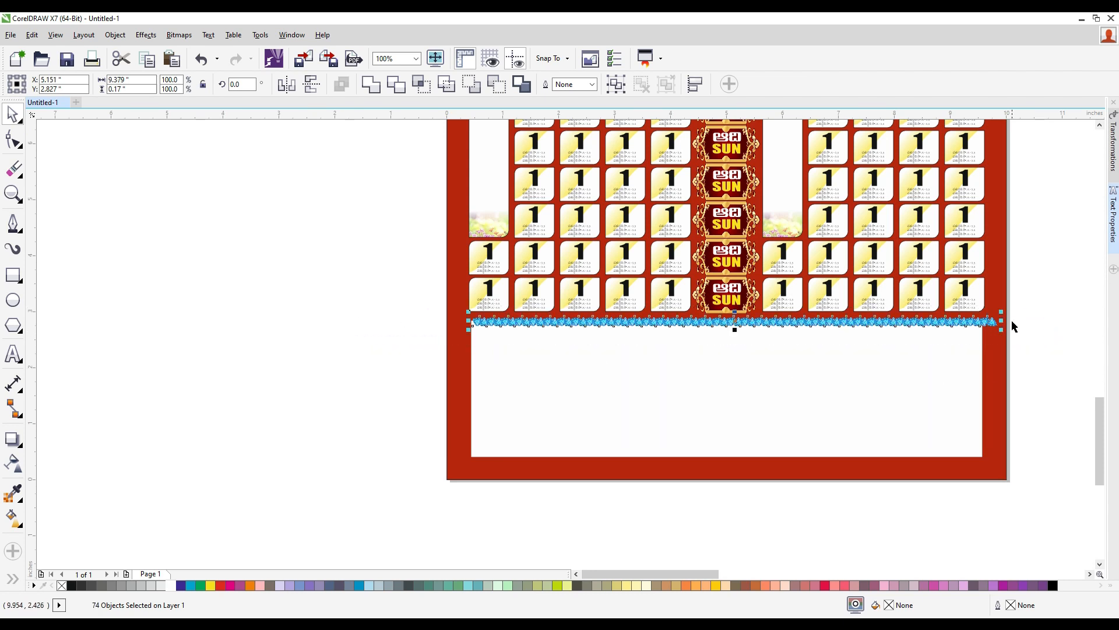
scroll(970, 348, up, 4)
drag(962, 355, 919, 345)
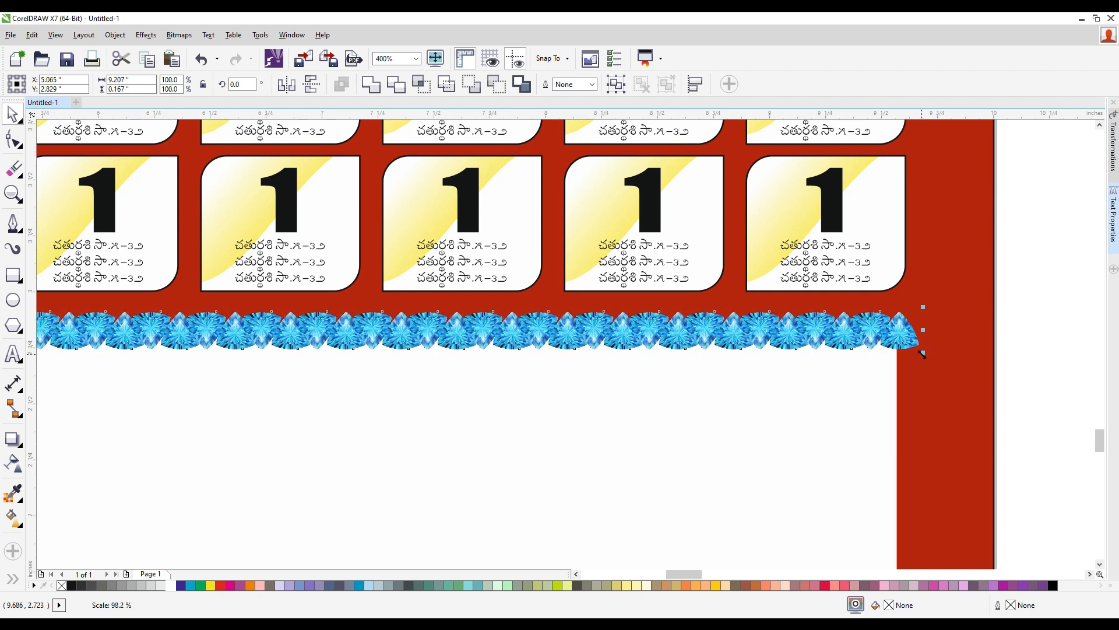
scroll(835, 379, down, 4)
key(Left)
key(Left)
key(Left)
key(Left)
key(Left)
key(Left)
key(Left)
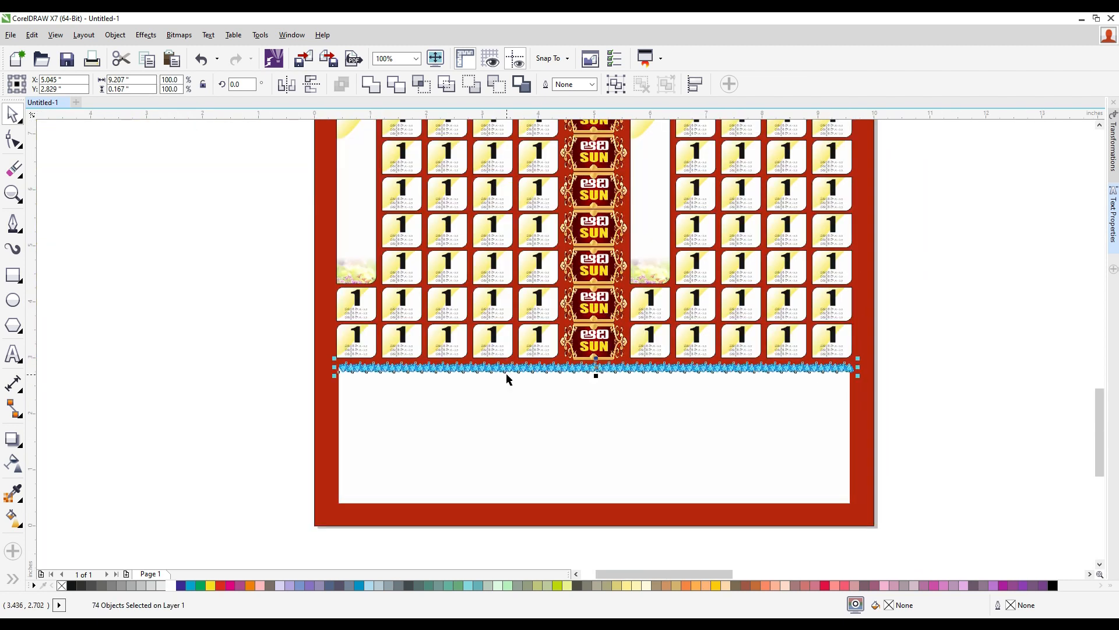
key(Right)
key(Right)
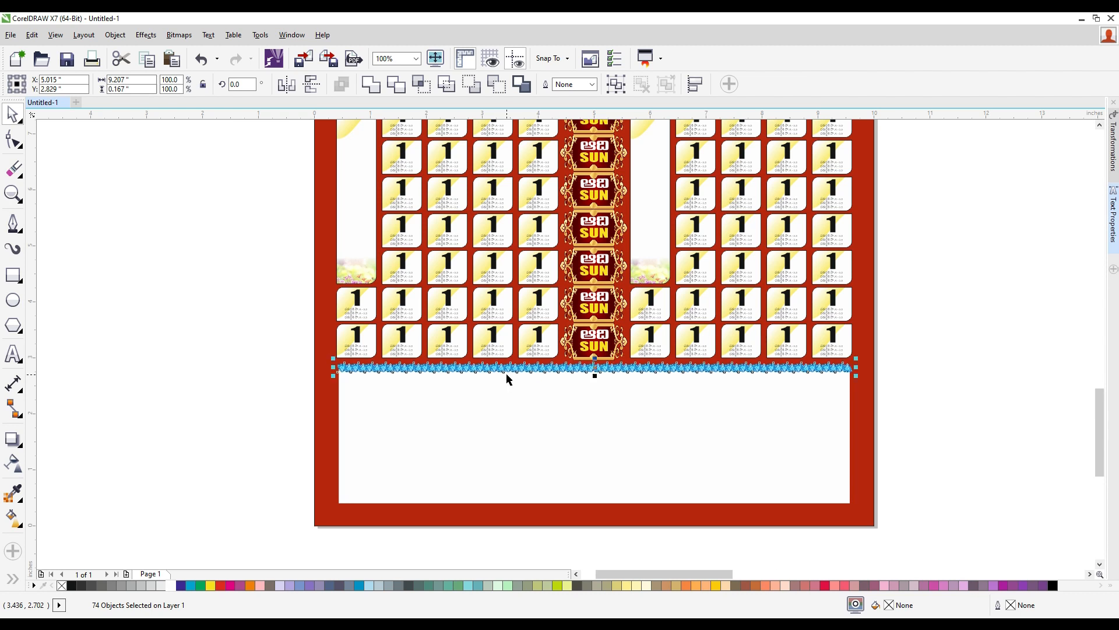
- Group the diamond row, copy it straight down and nudge the copy onto the white panel's lower edge
key(ctrl+g)
drag(595, 368, 595, 497)
scroll(430, 507, up, 2)
key(Right)
key(Right)
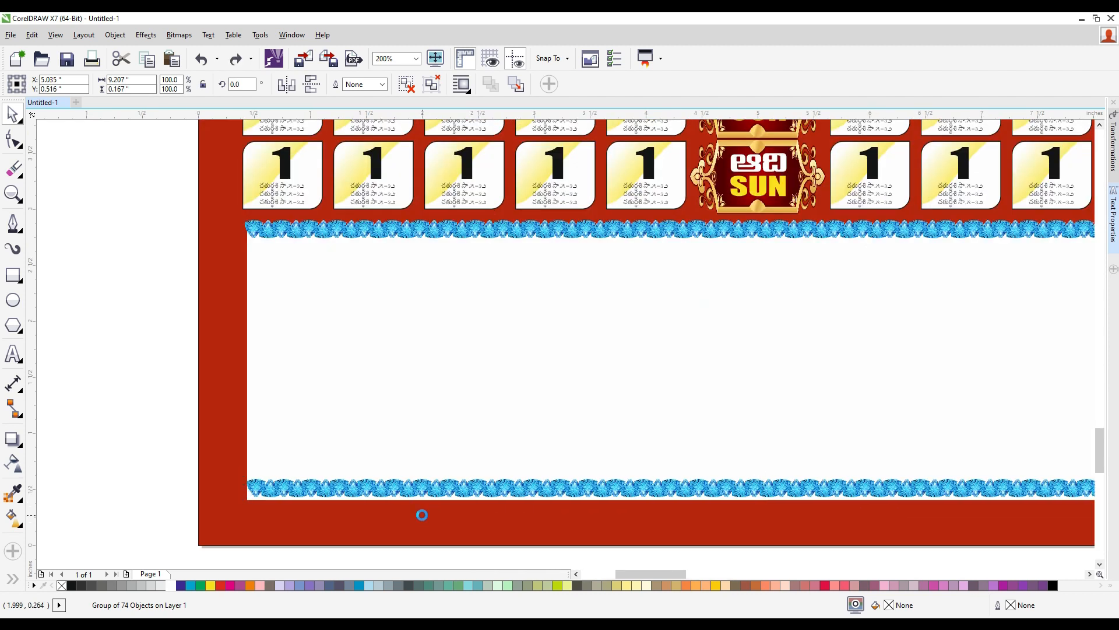
click(304, 87)
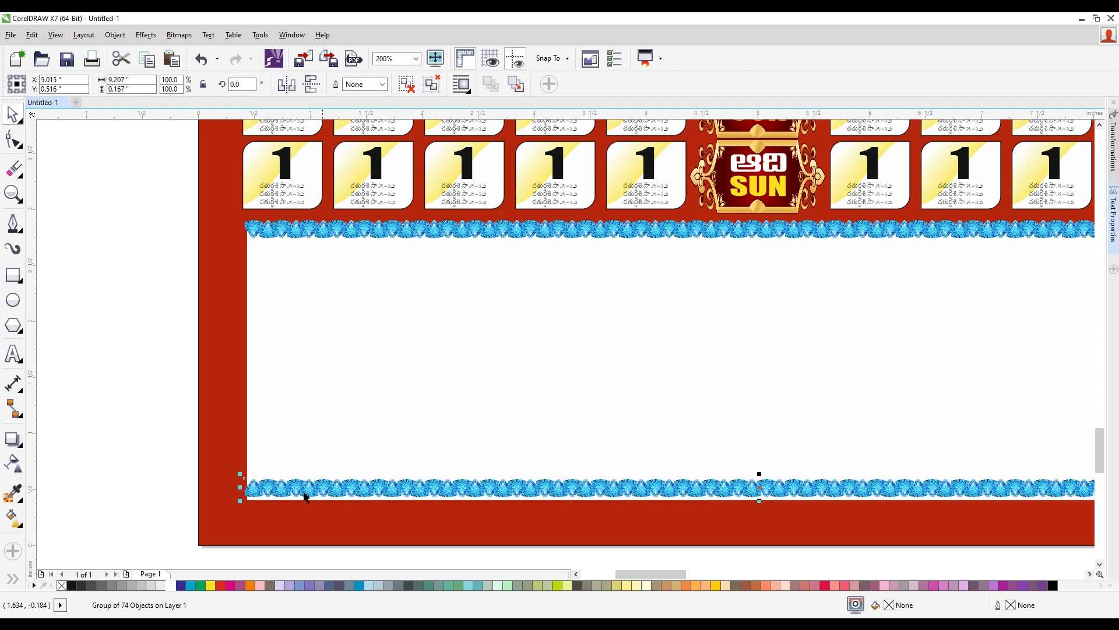
key(Down)
key(Down)
key(Down)
key(Down)
key(Down)
key(Down)
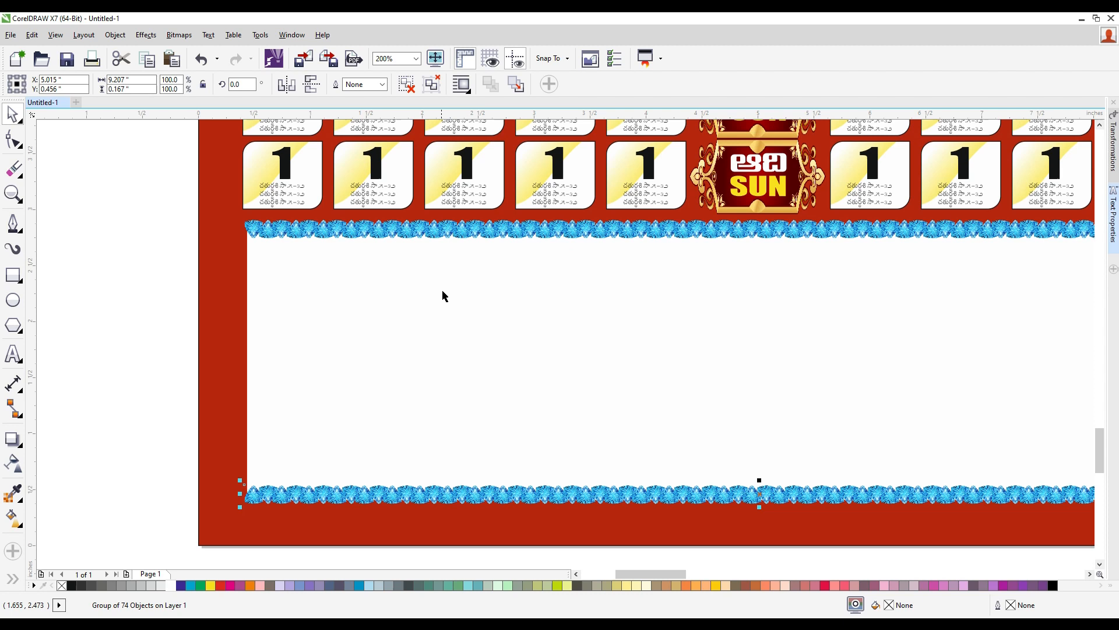
- Copy the first diamond of the lower row up to the middle of the white panel's left edge
click(145, 452)
click(255, 494)
drag(256, 494, 253, 349)
right_click(253, 348)
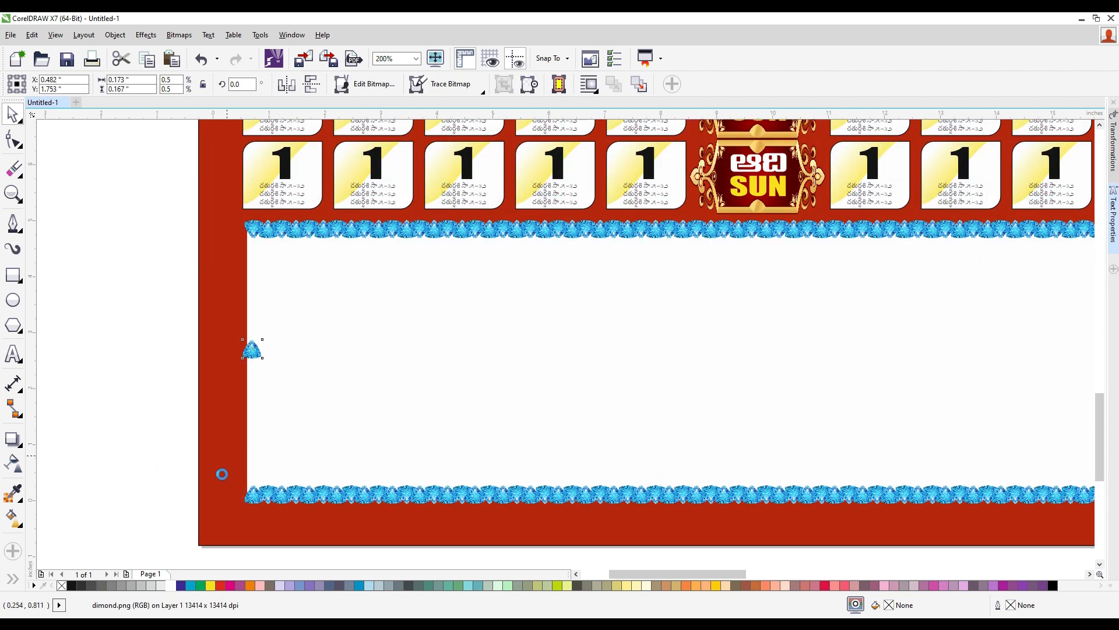
- Select the single diamond on the panel's left edge and rotate it 90 degrees
scroll(225, 460, down, 2)
drag(169, 452, 880, 503)
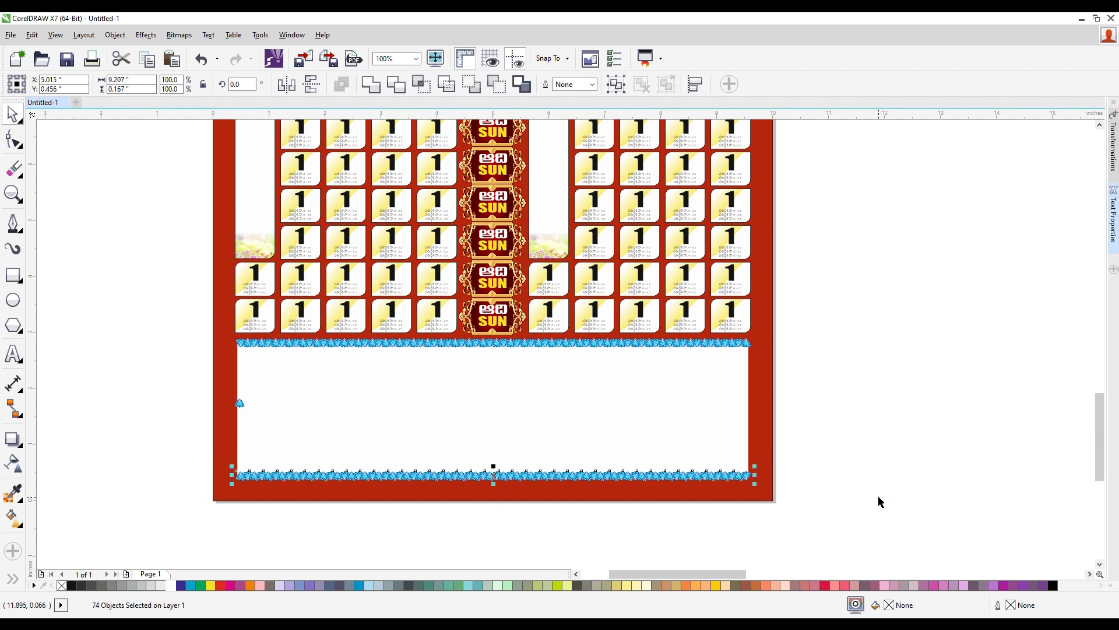
click(942, 460)
click(245, 404)
scroll(245, 403, up, 2)
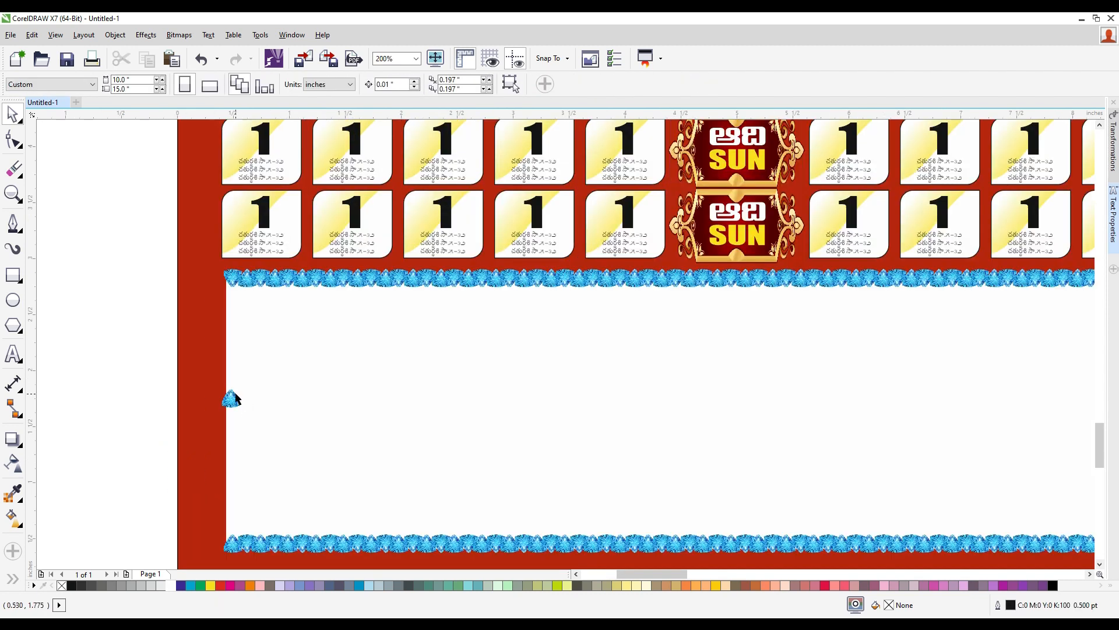
double_click(241, 84)
text(90)
key(Return)
- Move the rotated diamond to the panel's upper left corner, add a mirrored copy beneath it and copy the pair directly below
drag(249, 408, 250, 309)
scroll(230, 286, up, 2)
click(291, 84)
scroll(251, 306, up, 1)
scroll(250, 306, up, 2)
drag(222, 344, 207, 413)
click(286, 86)
scroll(214, 346, down, 1)
shift+click(204, 303)
right_click(205, 412)
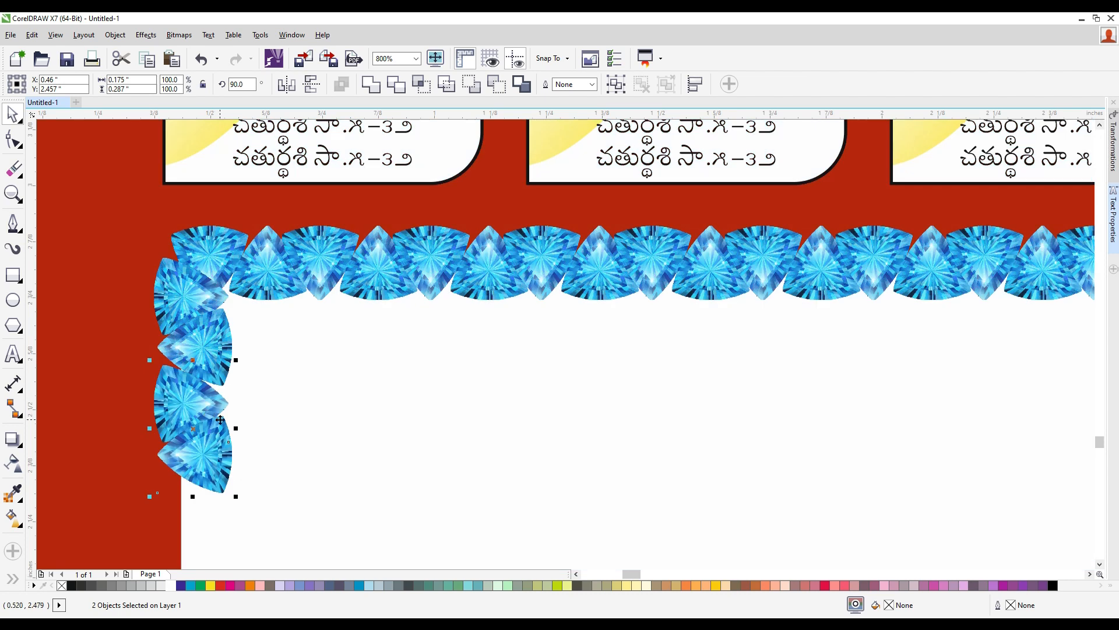
- Repeat the copied diamond pair down the panel's left edge to the lower diamond row
scroll(220, 419, down, 3)
key(Down)
key(Down)
key(Down)
key(Down)
key(Down)
key(Down)
key(Down)
key(Down)
key(Down)
key(Down)
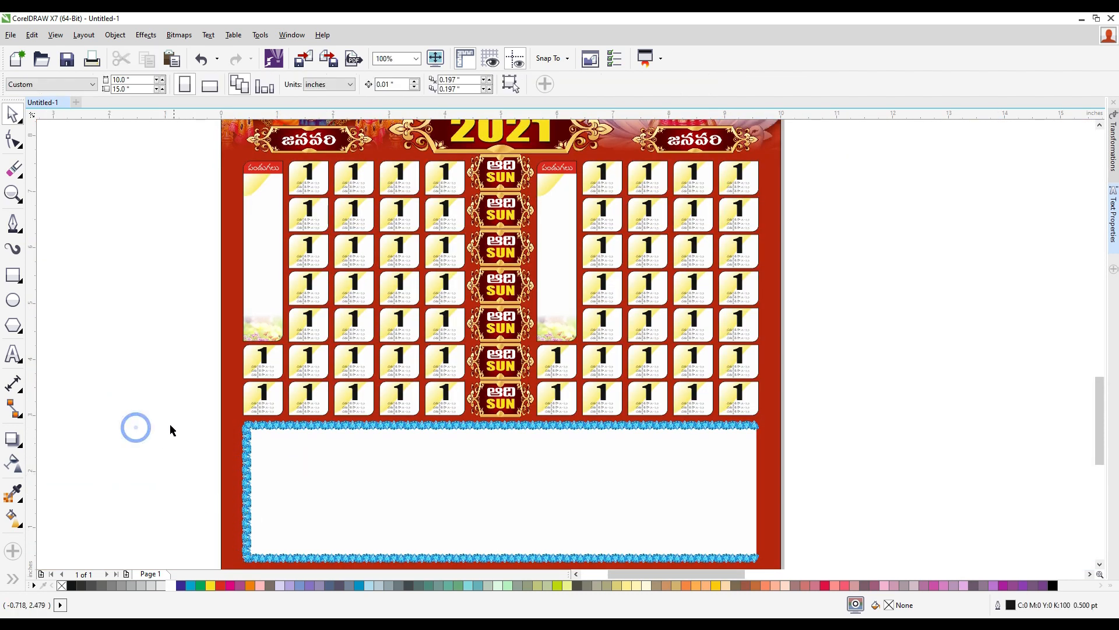
- Group the left diamond column, copy it onto the panel's right edge and mirror the copy horizontally
drag(160, 412, 244, 524)
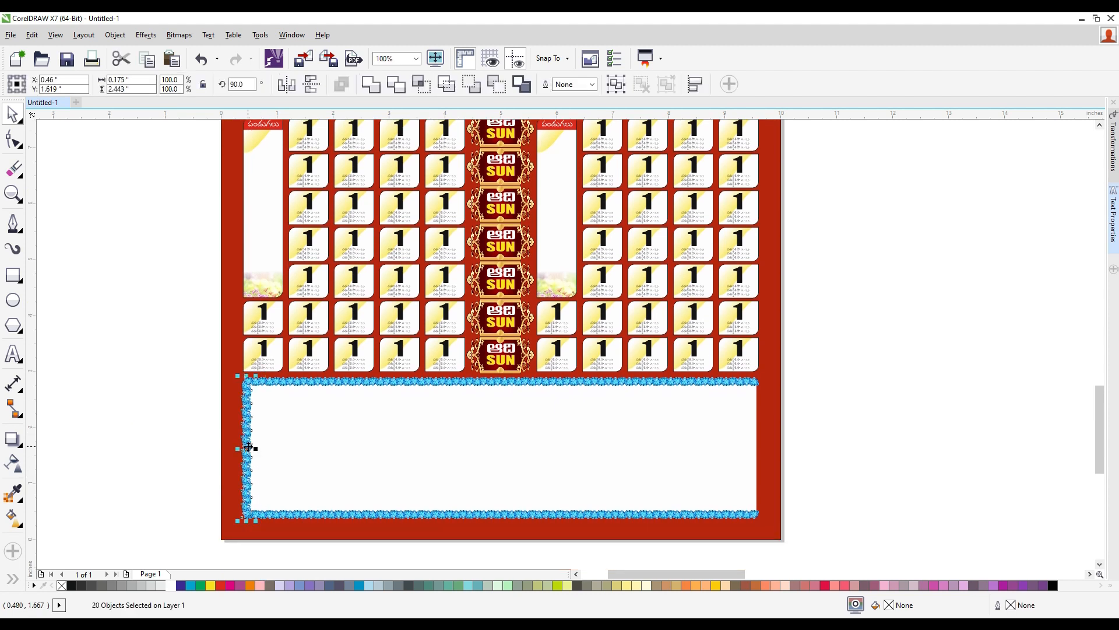
key(ctrl+g)
drag(244, 449, 754, 436)
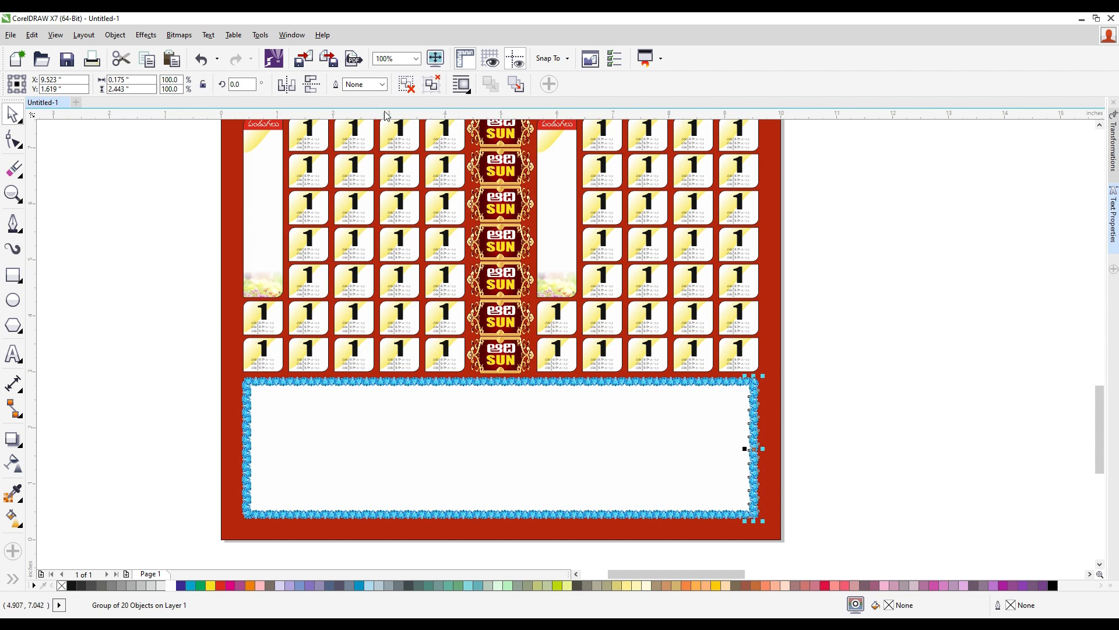
click(286, 85)
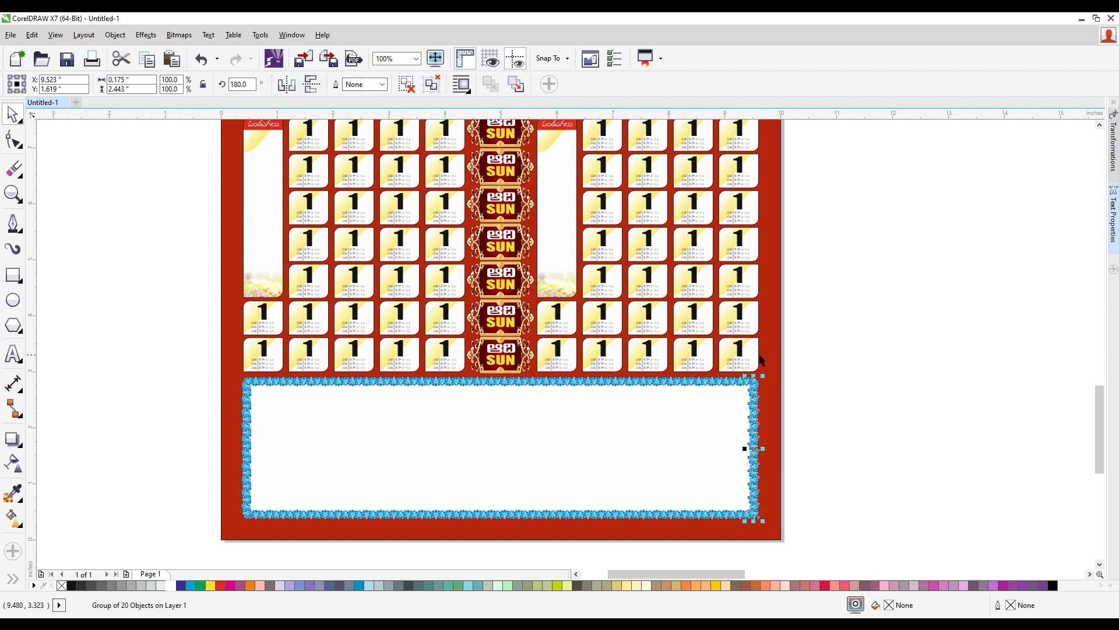
click(837, 443)
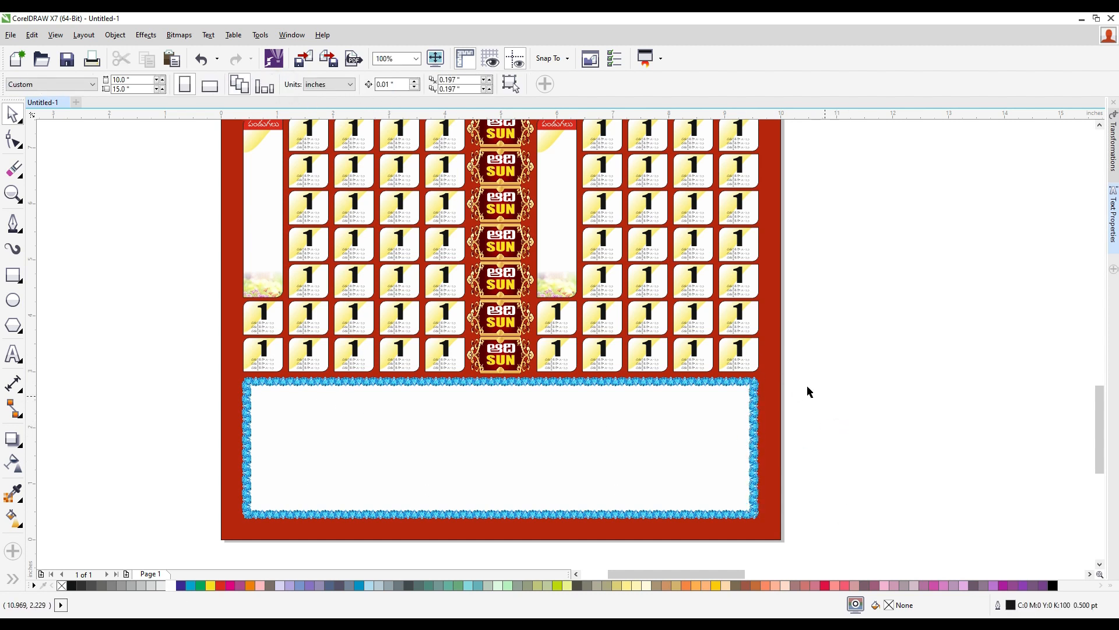
- Sample the orange near the bells in the deity picture and fill the calendar's background rectangle with it
scroll(580, 461, down, 3)
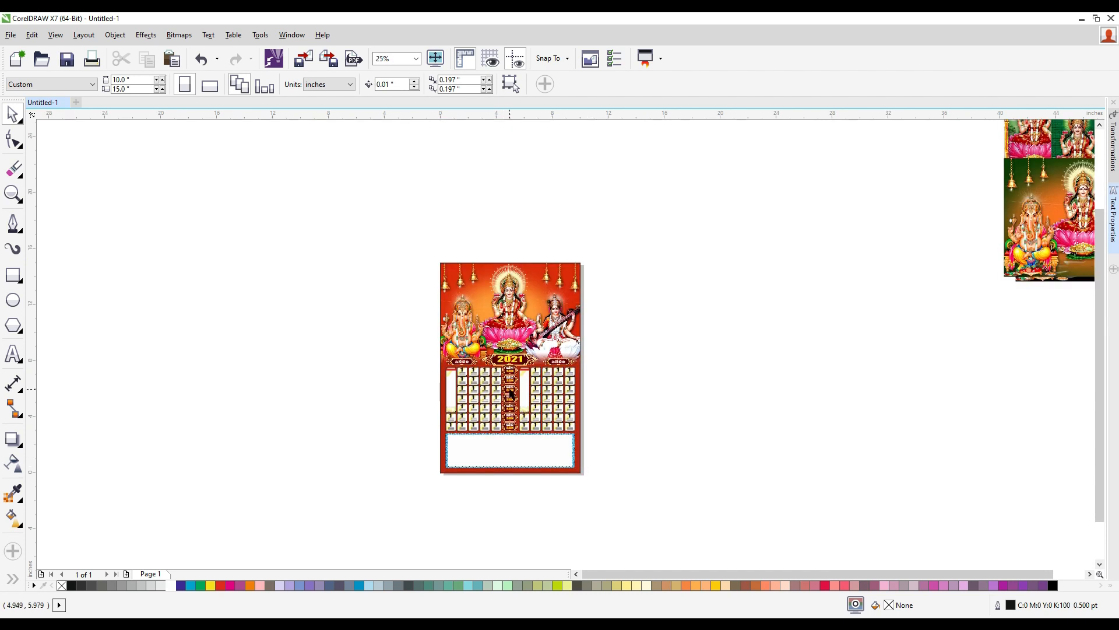
scroll(512, 393, up, 2)
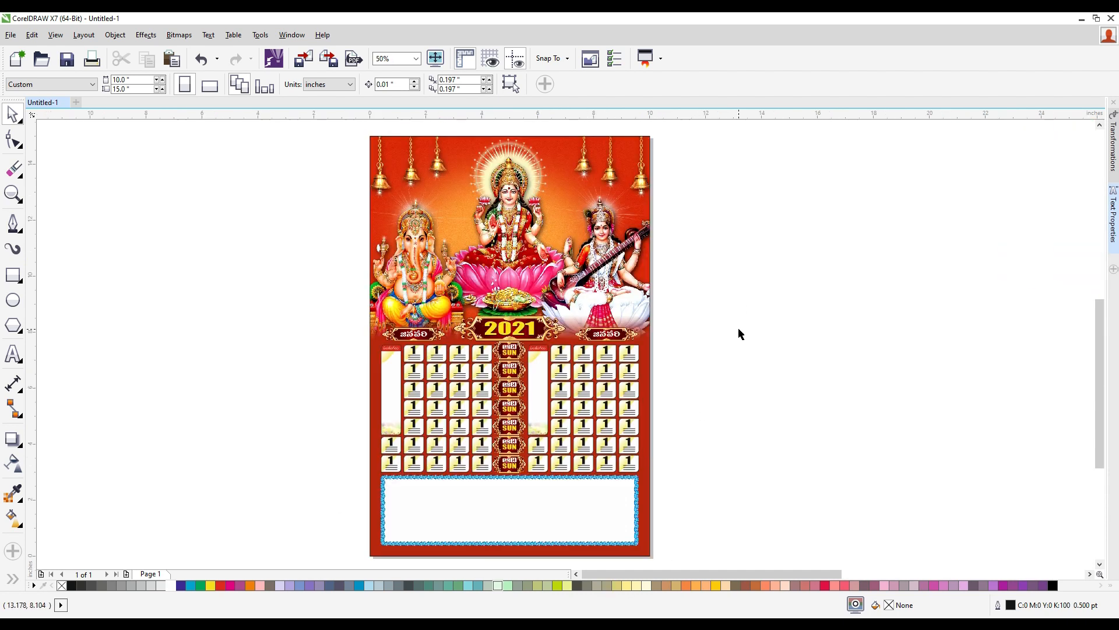
click(668, 420)
click(565, 163)
click(160, 472)
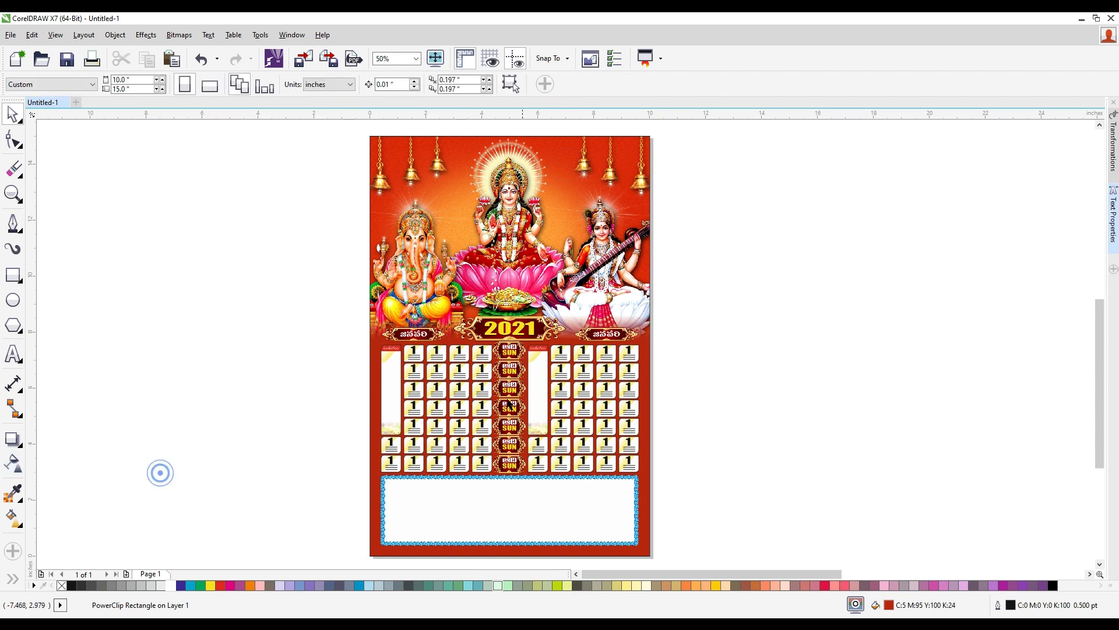
click(13, 494)
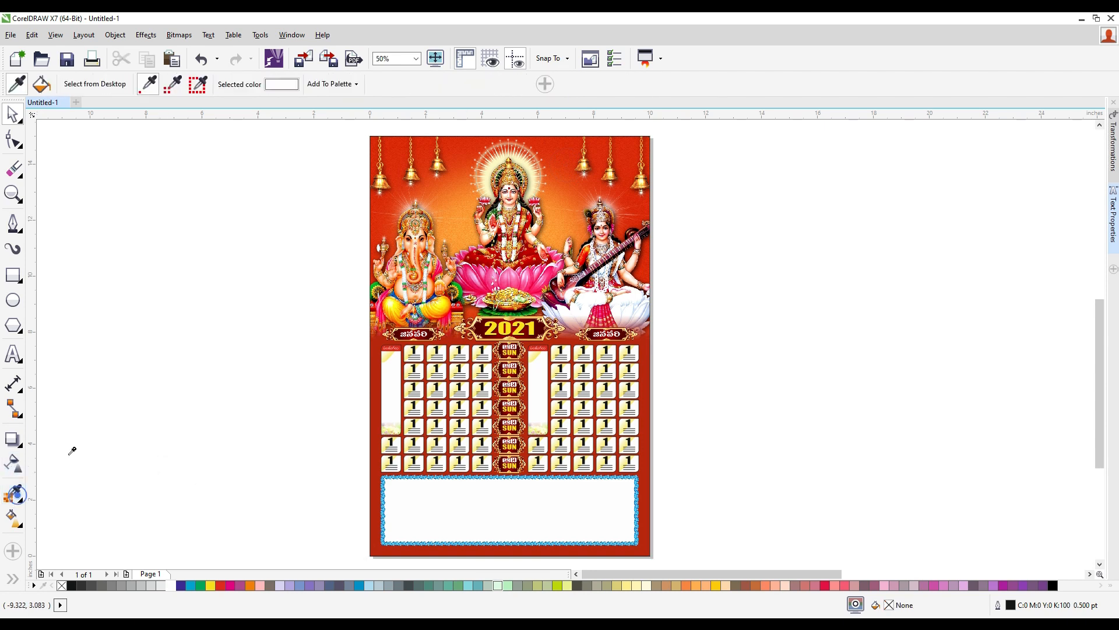
click(440, 180)
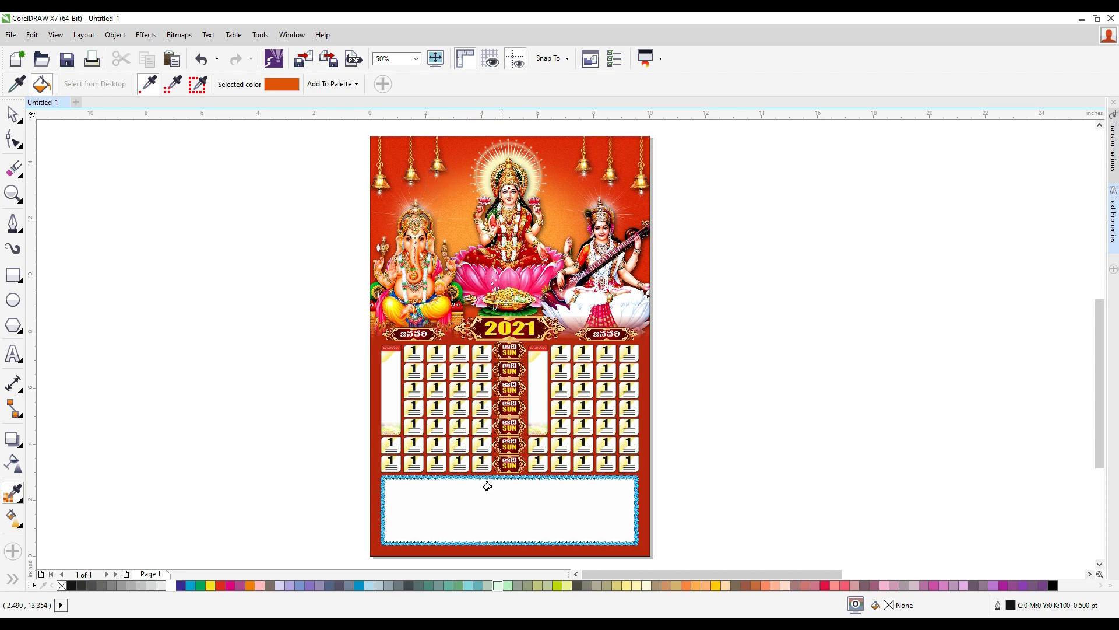
click(370, 468)
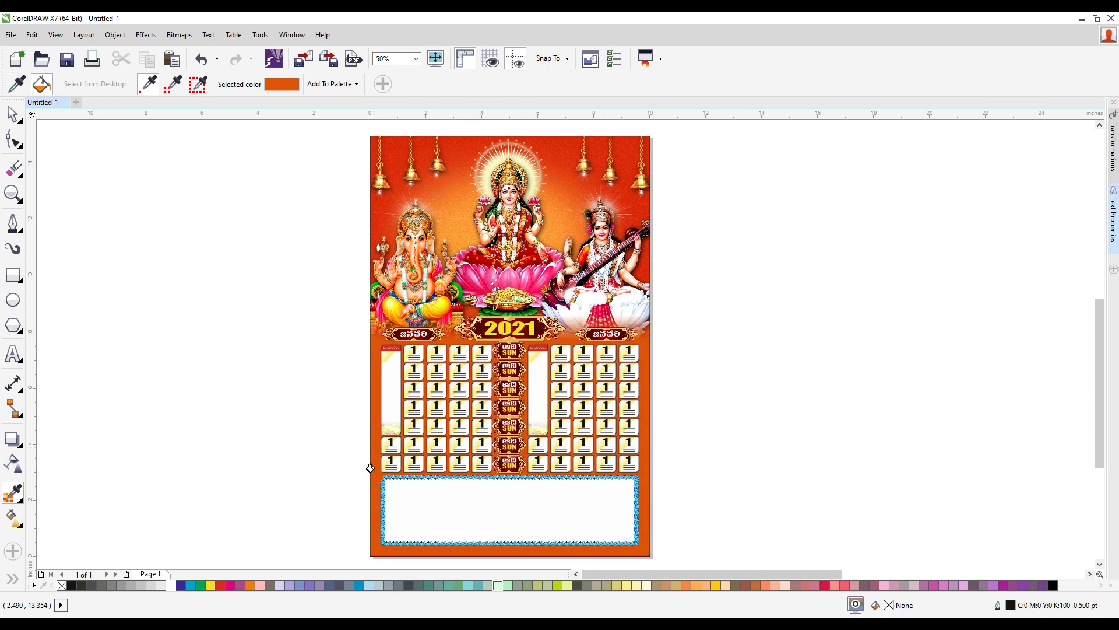
- Select the calendar's background rectangle and fill it with red (C0 M100 Y100 K0)
click(220, 586)
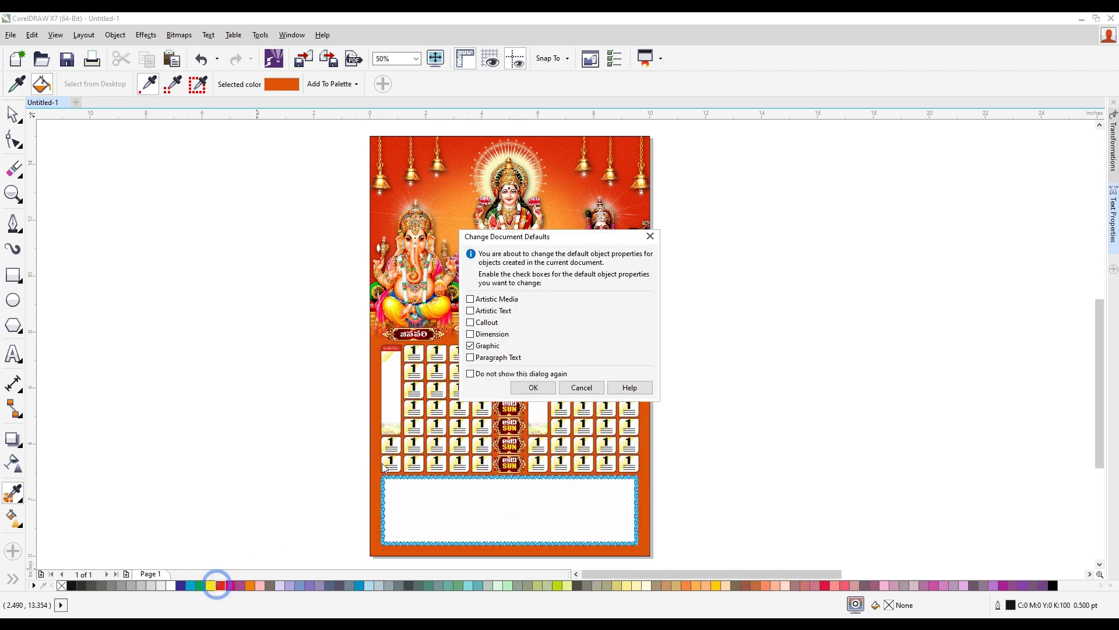
key(Escape)
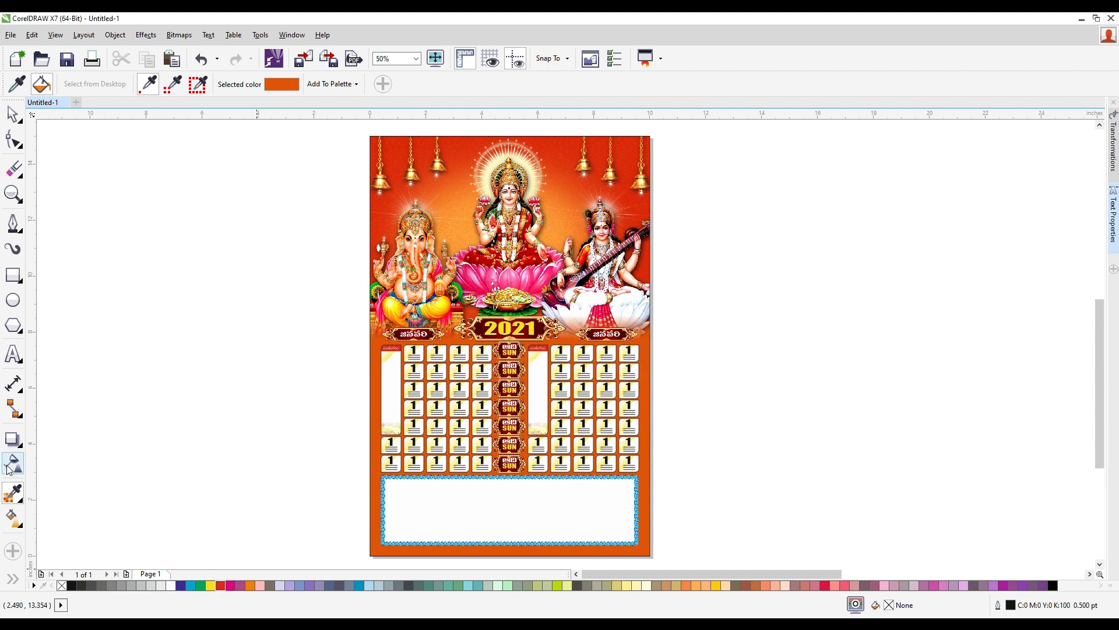
click(12, 114)
click(637, 153)
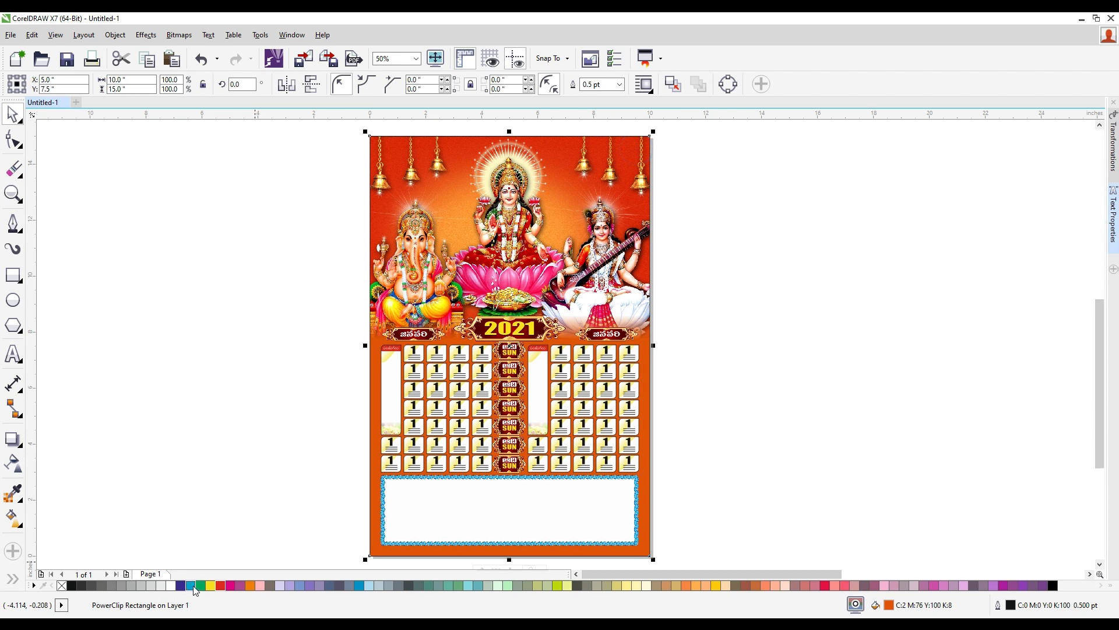
click(222, 587)
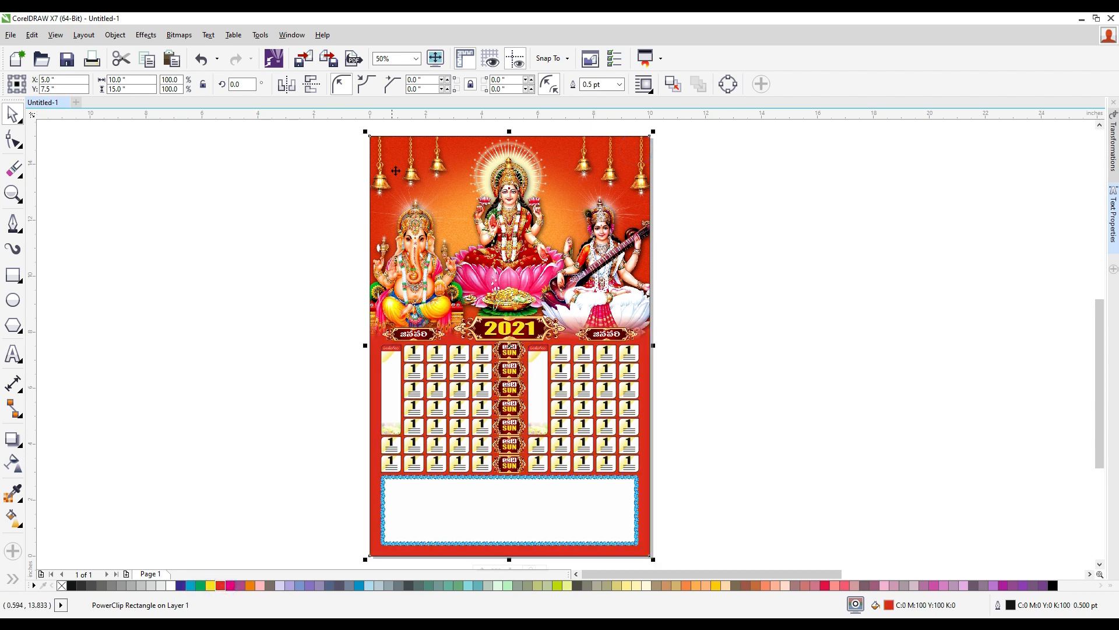
click(762, 352)
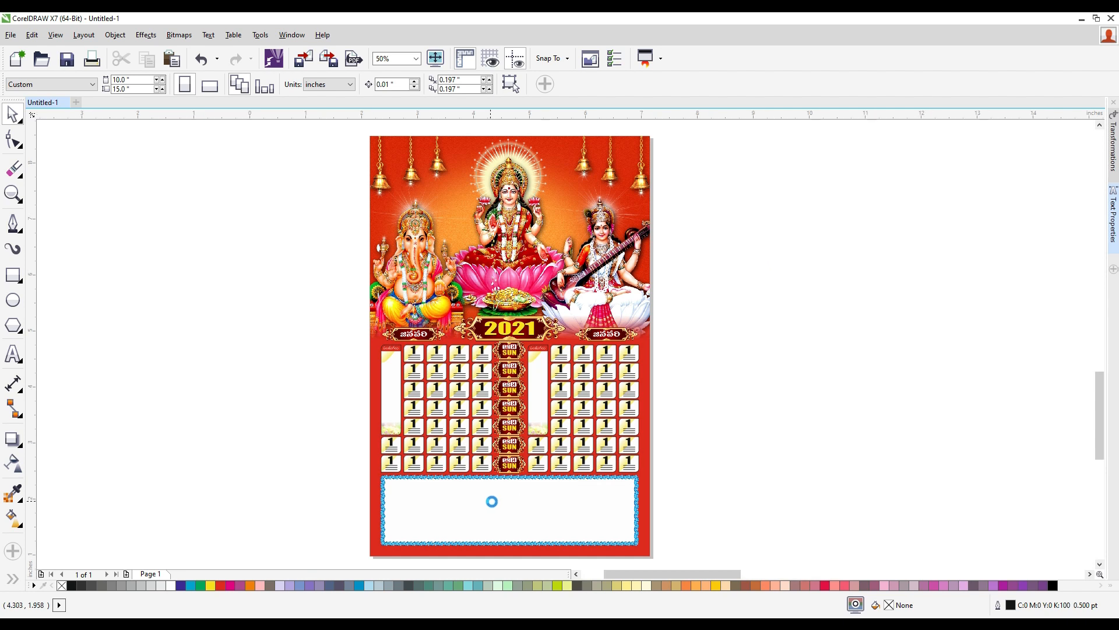
- Switch to Chrome and copy the beige floral pattern image from the pattern backgrounds search results
scroll(492, 499, up, 1)
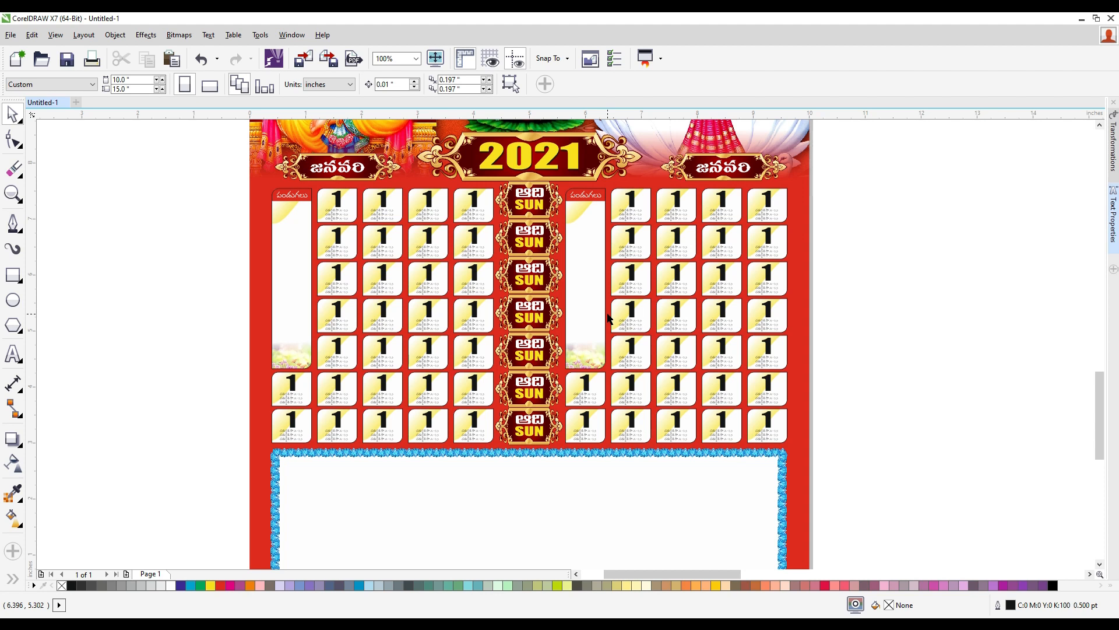
scroll(400, 379, down, 1)
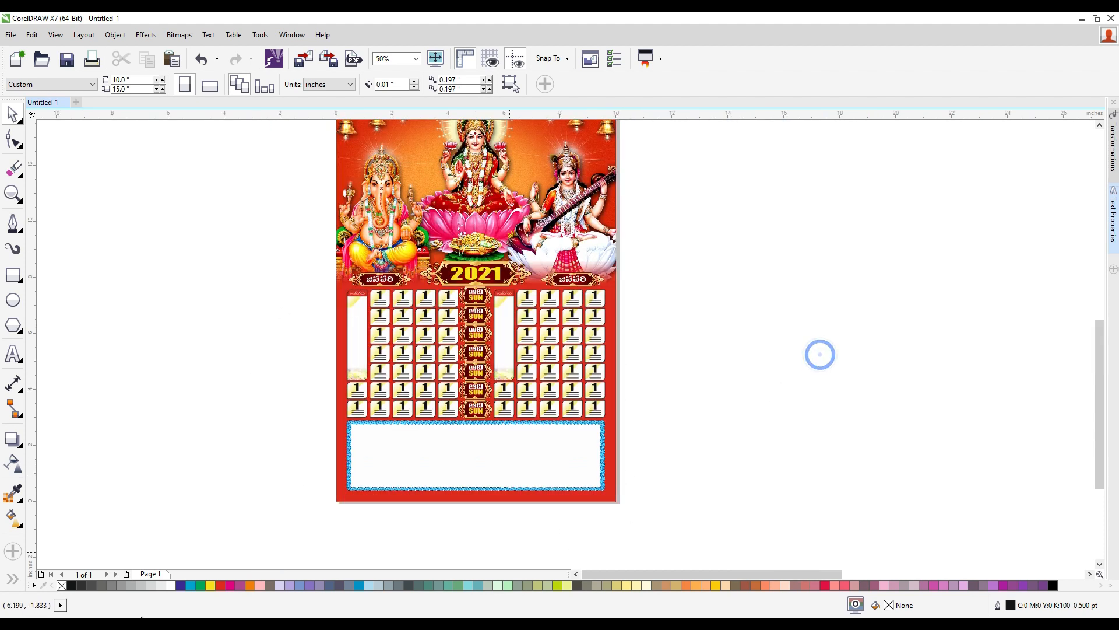
key(alt+Tab)
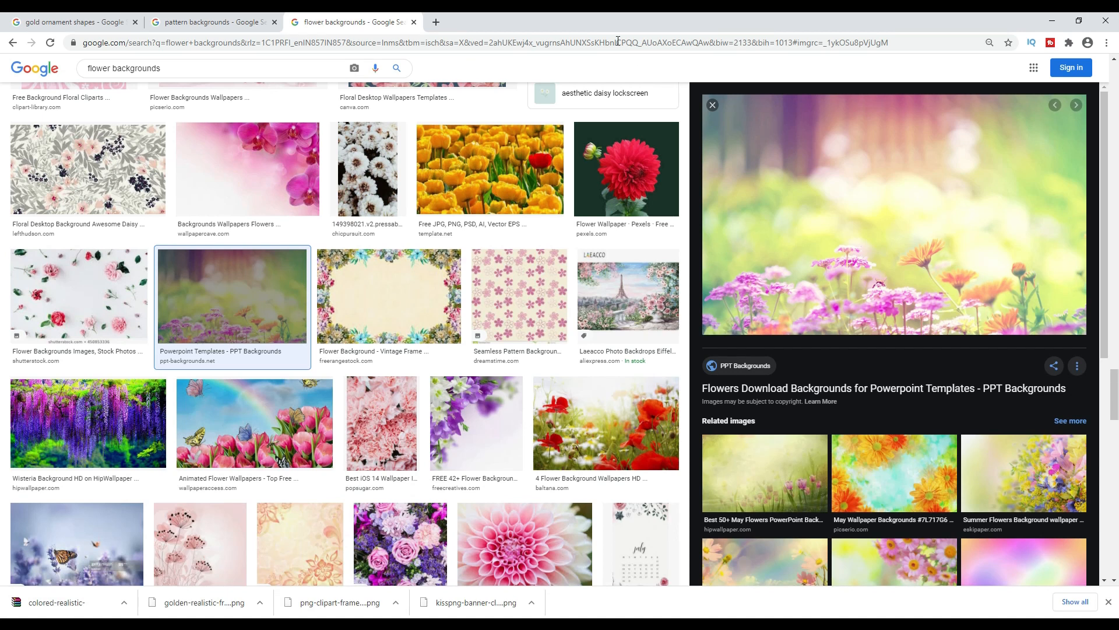
click(216, 21)
right_click(872, 197)
click(904, 315)
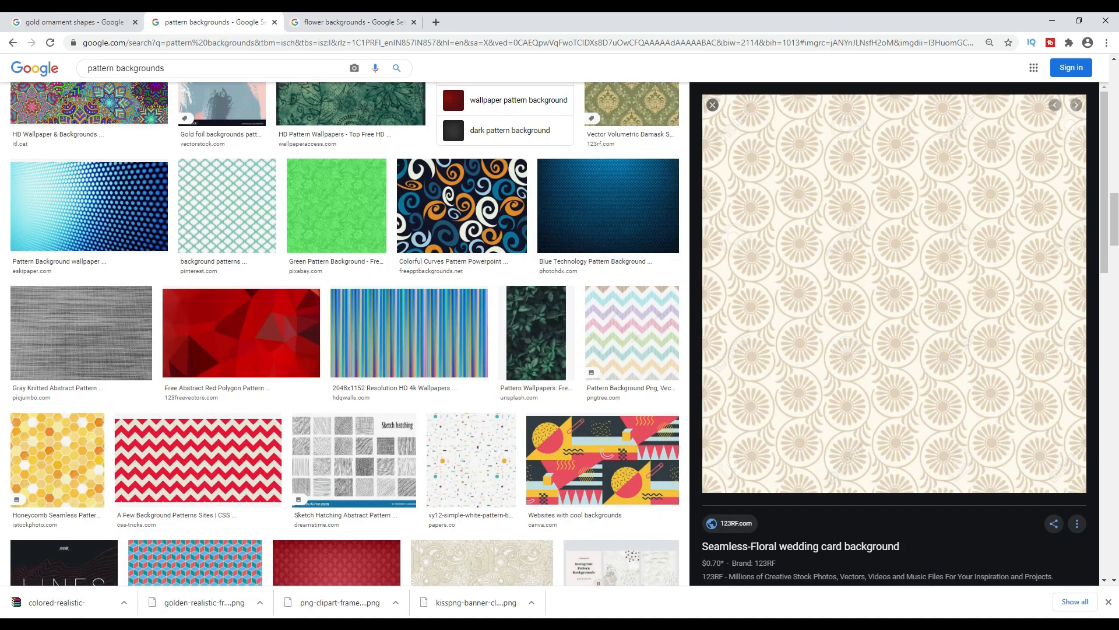
- Return to CorelDRAW, paste the floral pattern, scale it to about 3.35 by 3.46 inches and place it over the panel's left end
key(alt+Tab)
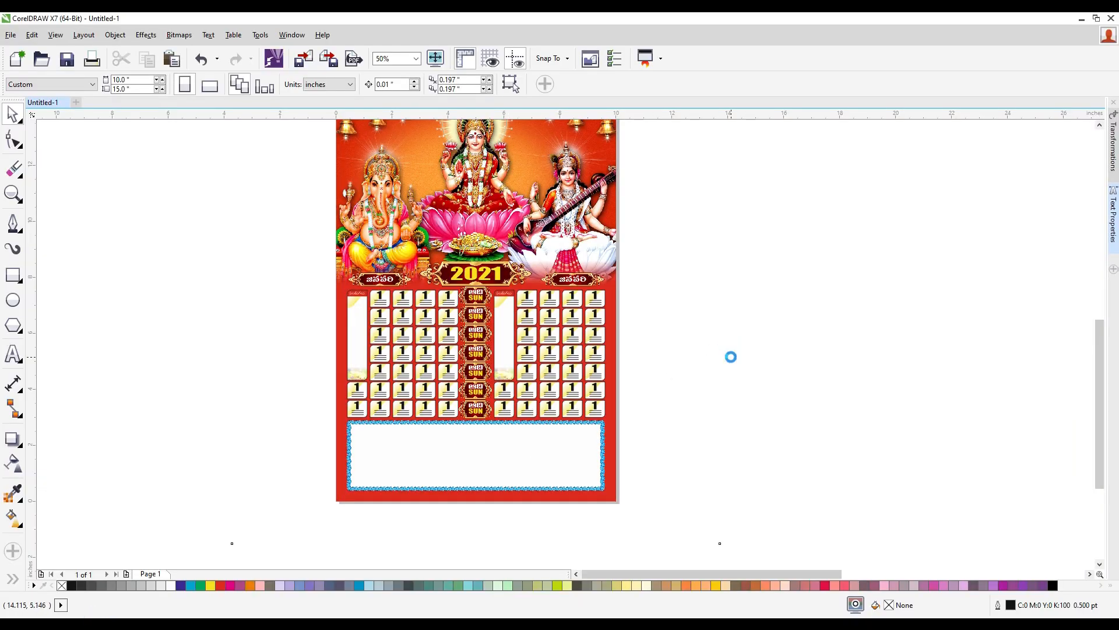
key(ctrl+v)
scroll(552, 352, down, 2)
drag(643, 195, 417, 334)
scroll(461, 449, up, 2)
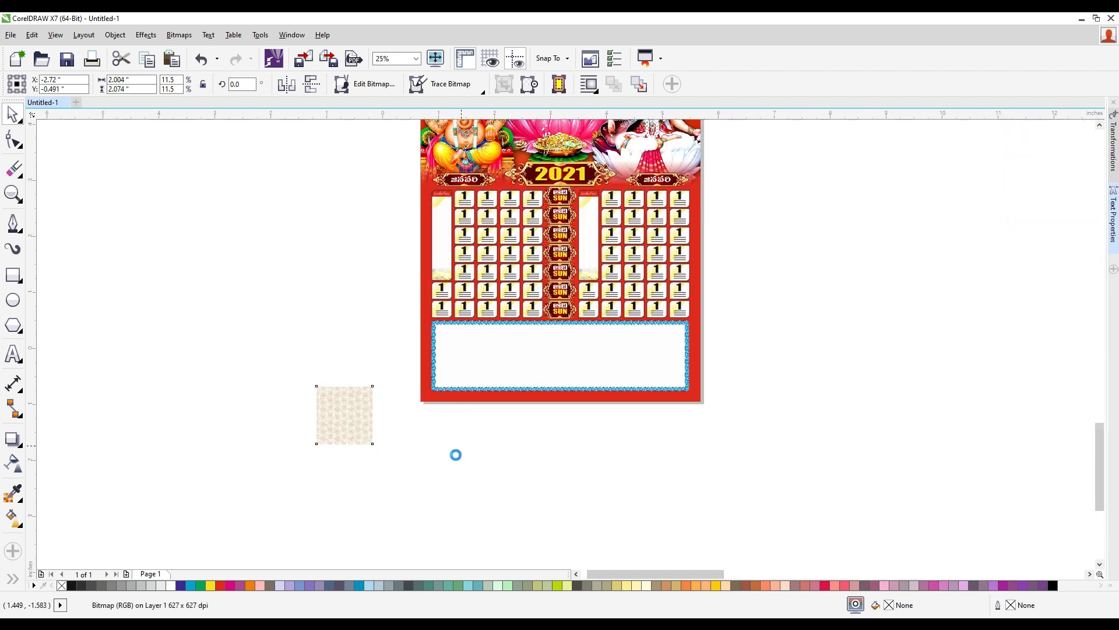
scroll(321, 416, down, 1)
drag(310, 429, 405, 356)
drag(362, 299, 370, 338)
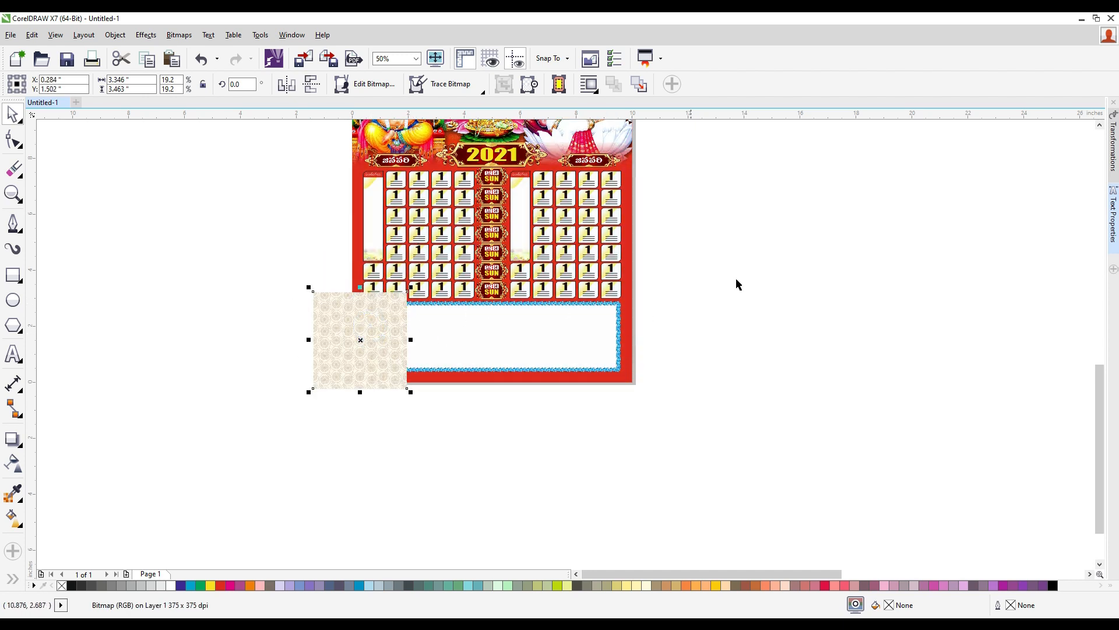
drag(404, 339, 513, 352)
key(ctrl+z)
drag(407, 341, 653, 350)
key(ctrl+z)
- Use the Position transformation to add three copies of the pattern tile edge to edge to its right, each offset 3.346 inches horizontally
click(1114, 150)
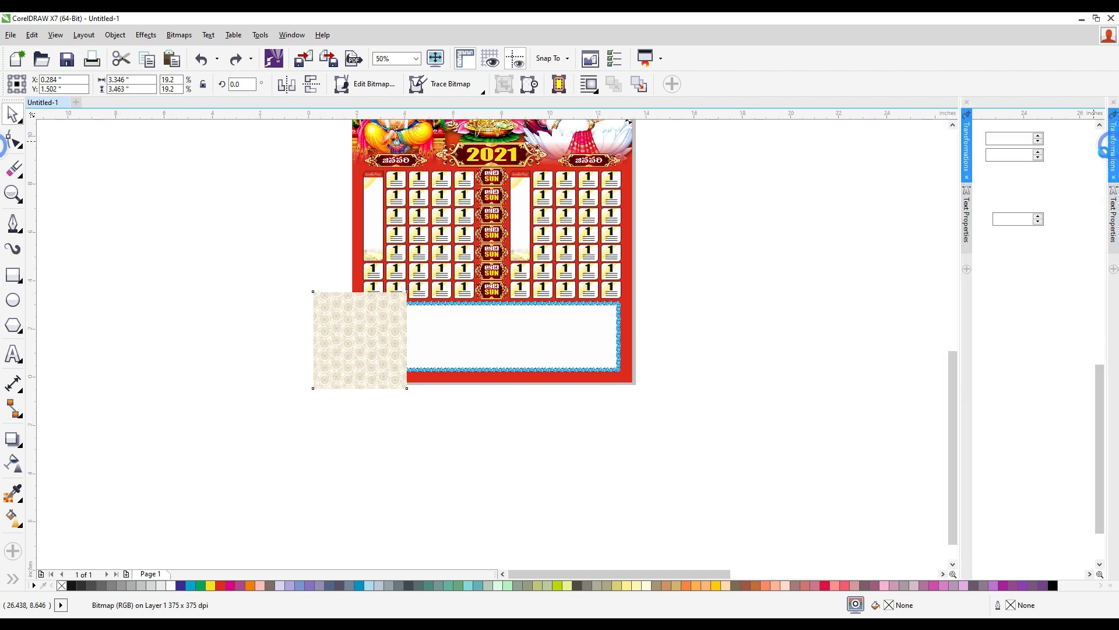
click(353, 420)
click(323, 330)
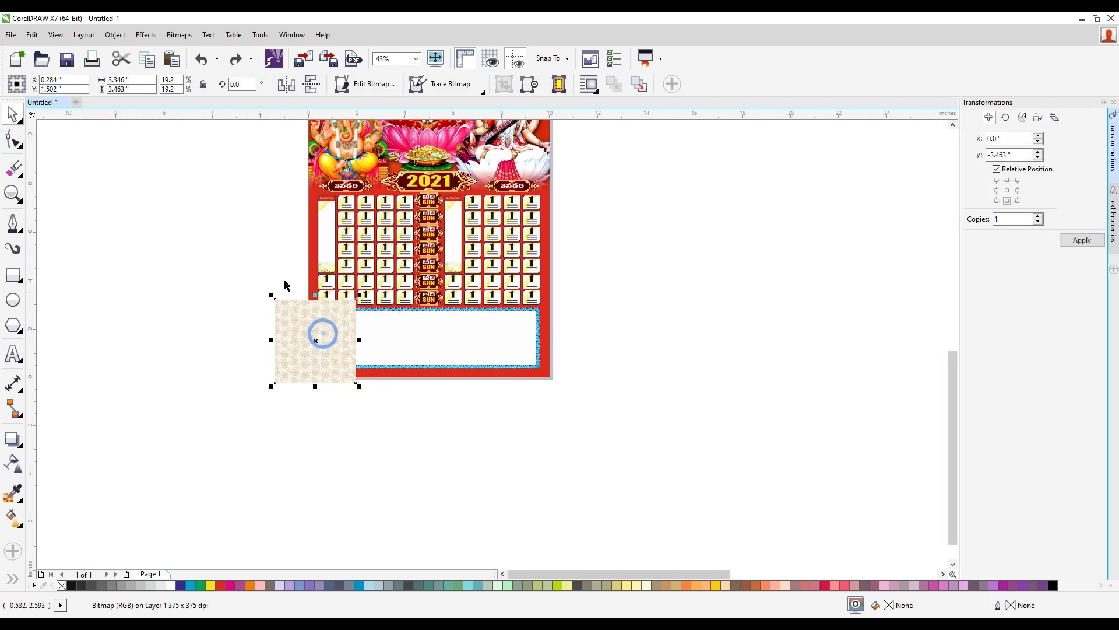
click(179, 35)
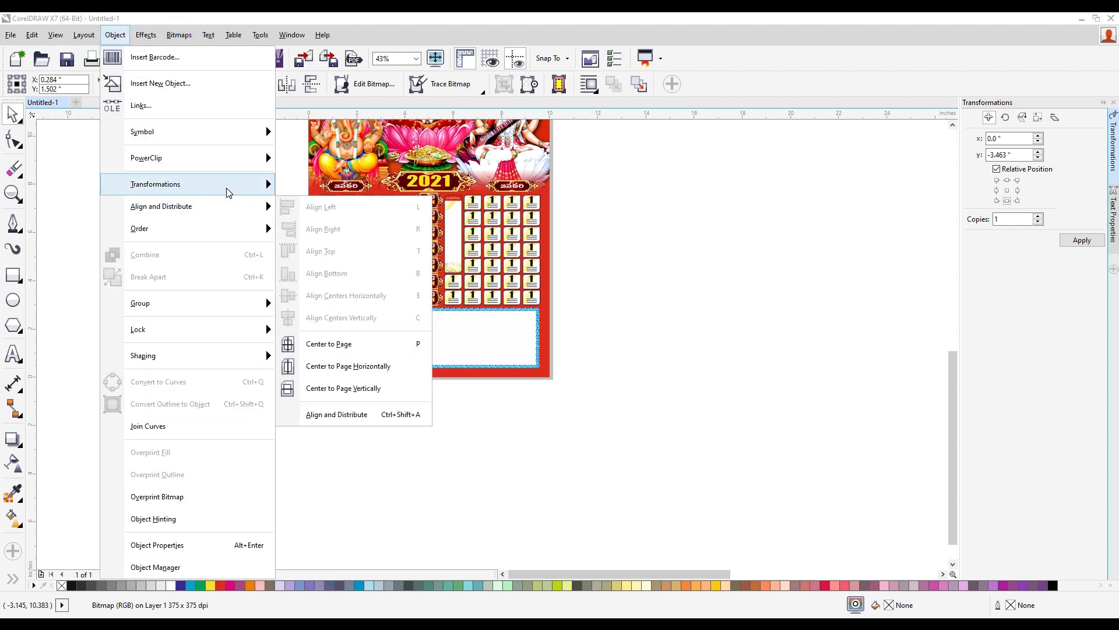
mouse_move(255, 185)
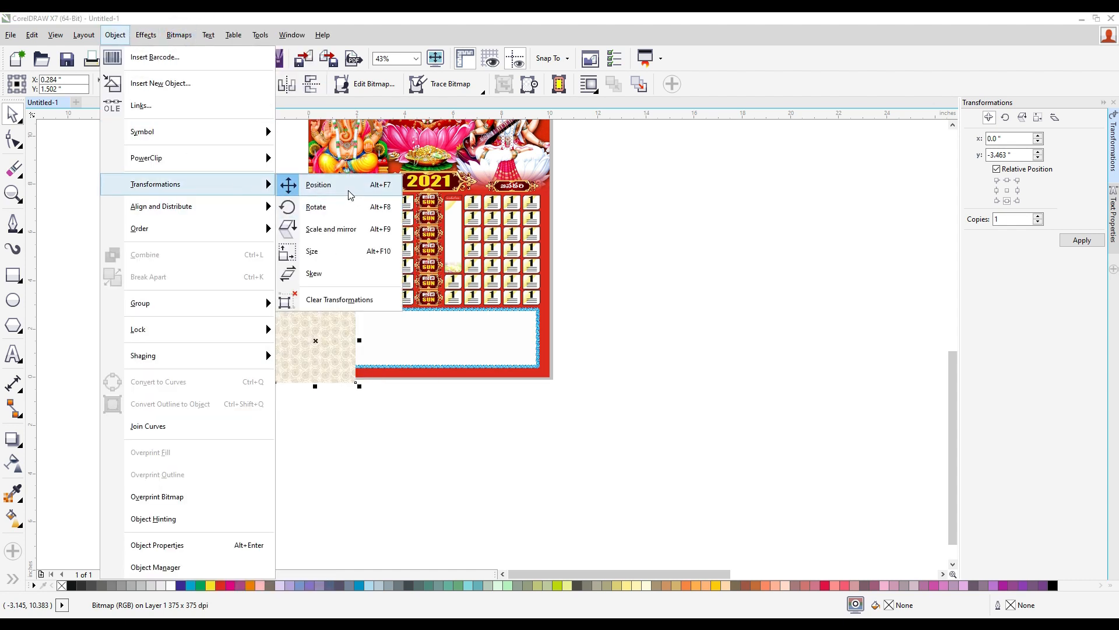
click(707, 215)
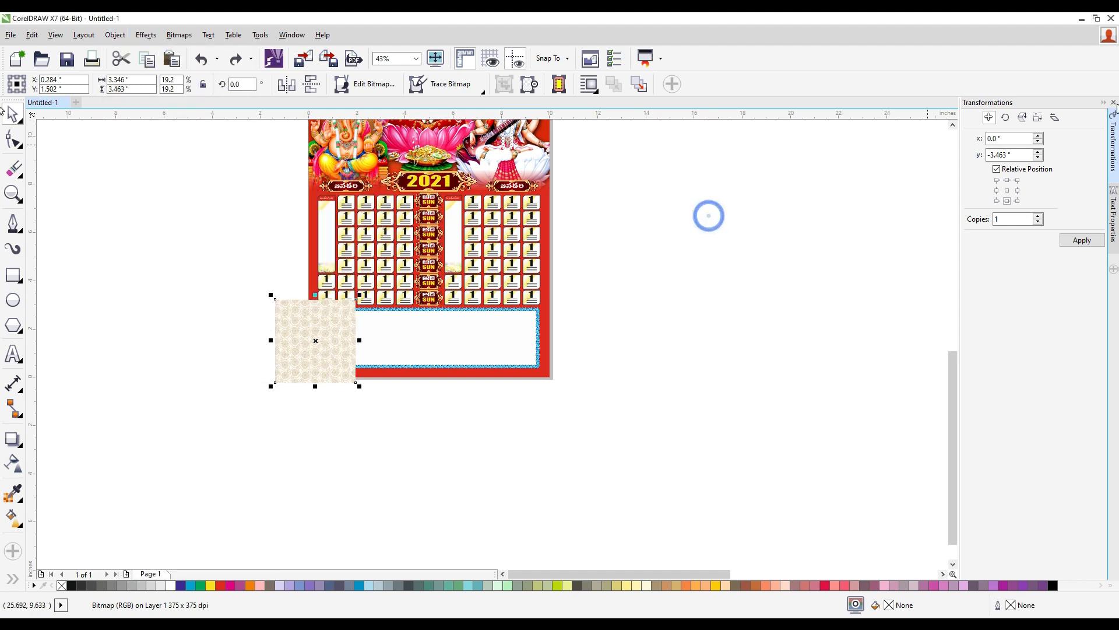
click(998, 190)
click(1017, 190)
click(1082, 240)
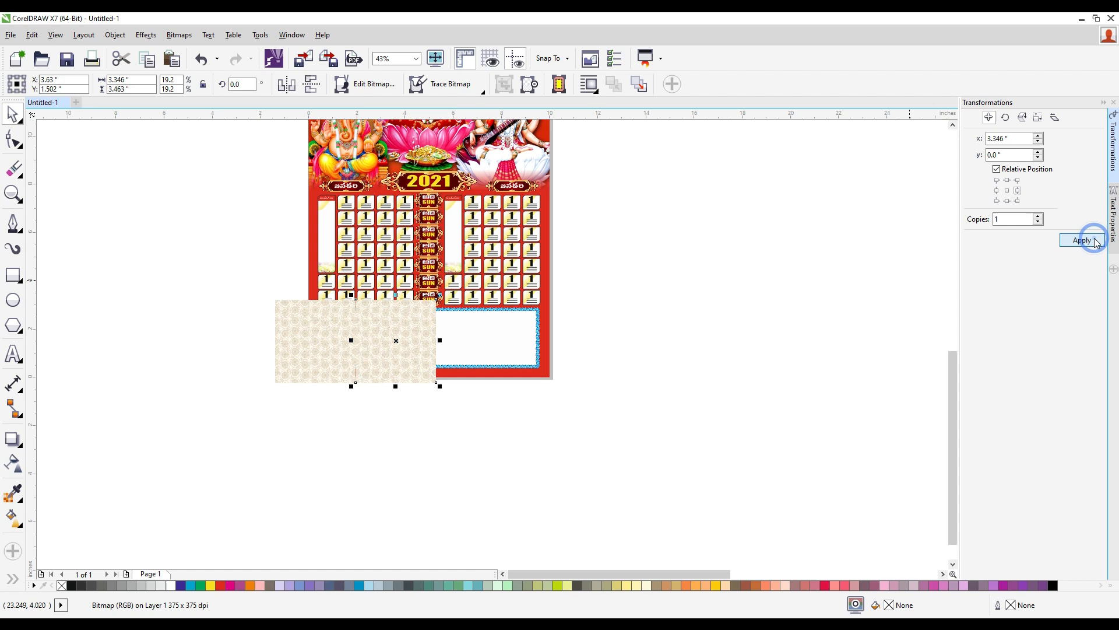
click(1082, 240)
click(1096, 243)
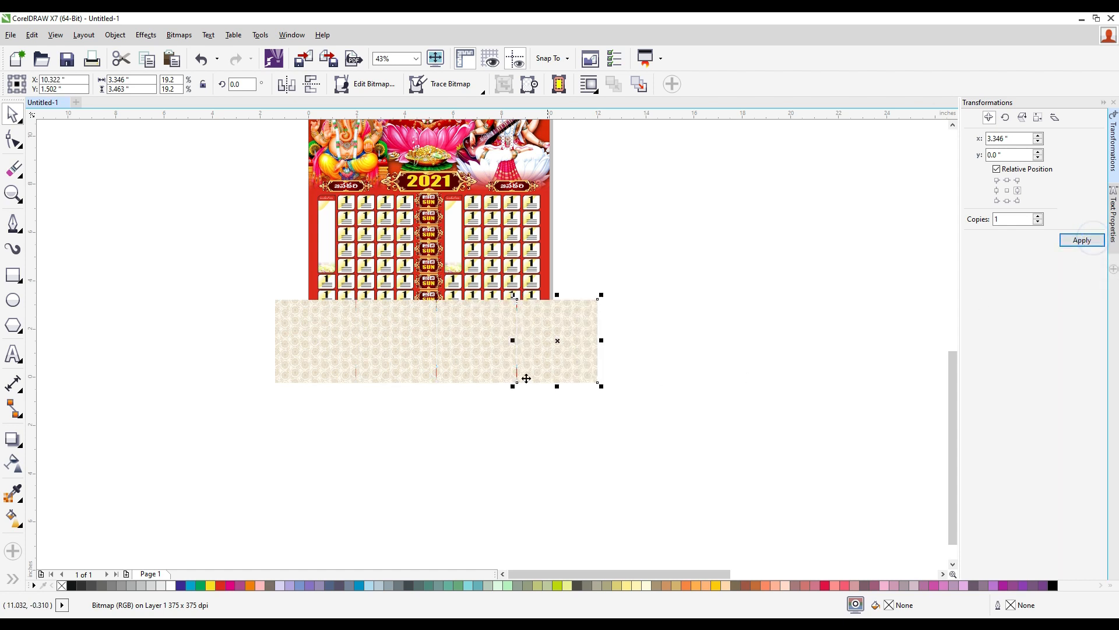
- Select all four pattern tiles and group them into one strip
click(395, 343)
shift+click(425, 332)
shift+click(484, 338)
shift+click(564, 350)
drag(564, 349, 572, 299)
key(ctrl+z)
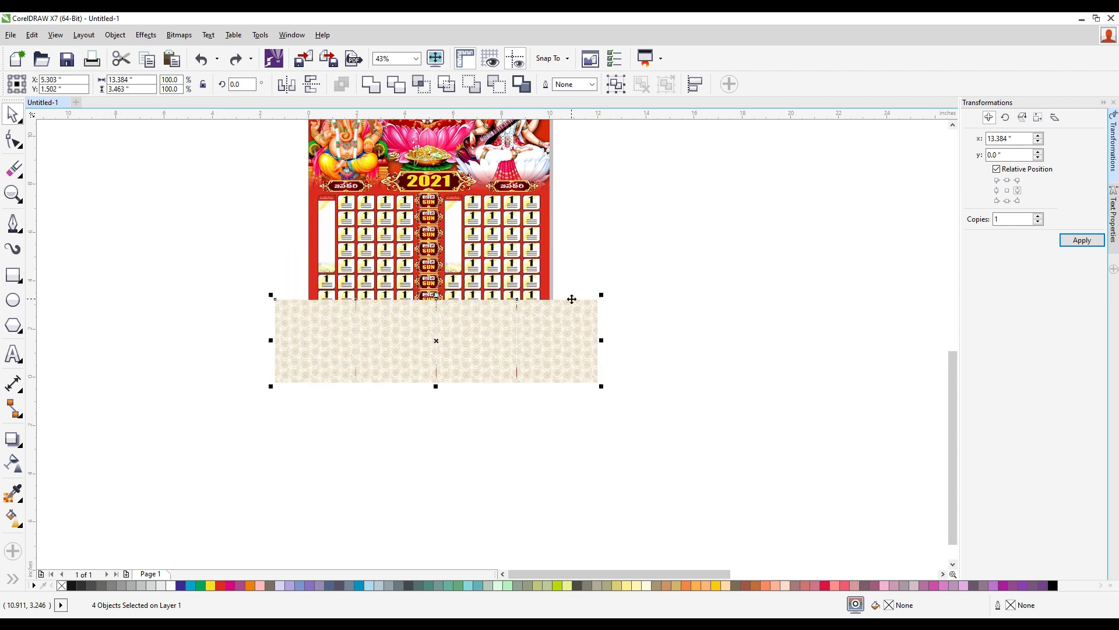
key(ctrl+g)
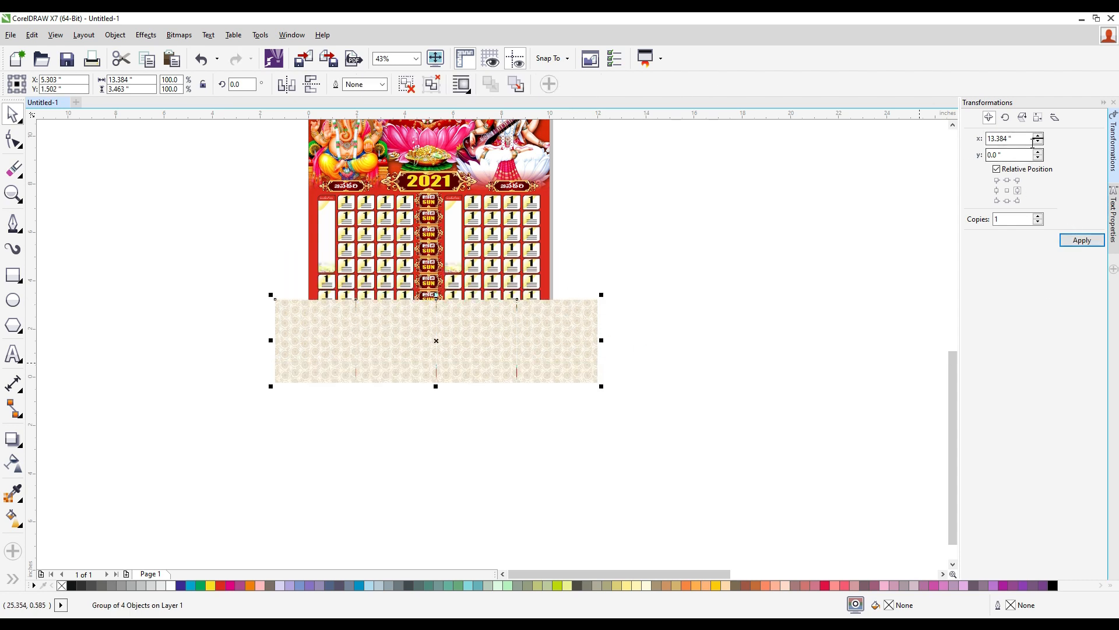
- Use the Position transformation to stack two copies of the pattern strip above it, each offset 3.463 inches vertically, and group all three strips
click(1007, 181)
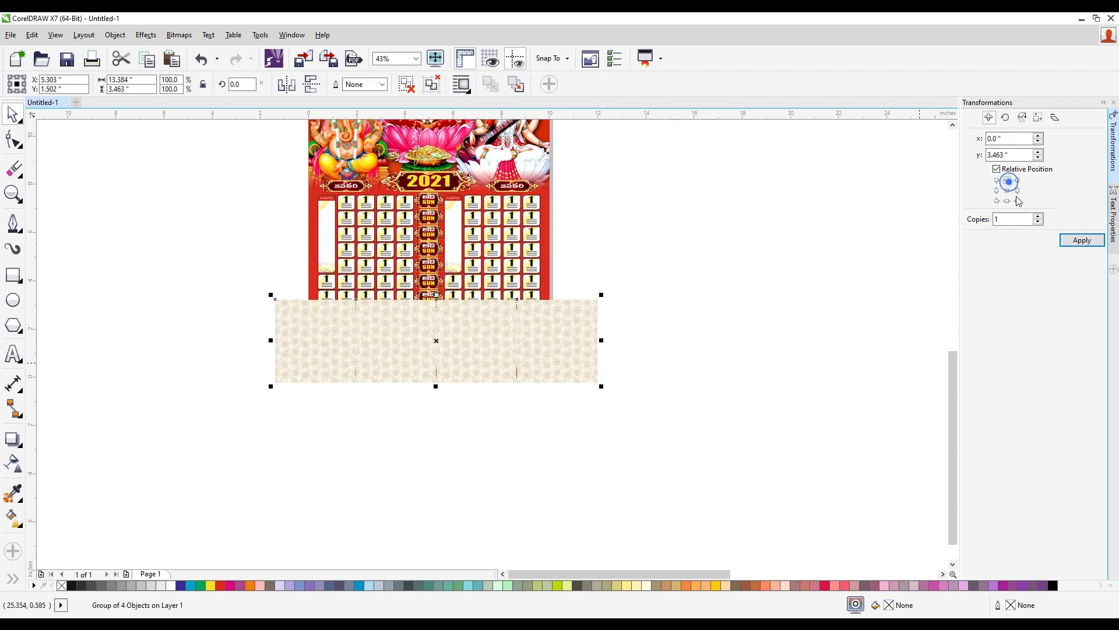
click(1081, 240)
click(1081, 241)
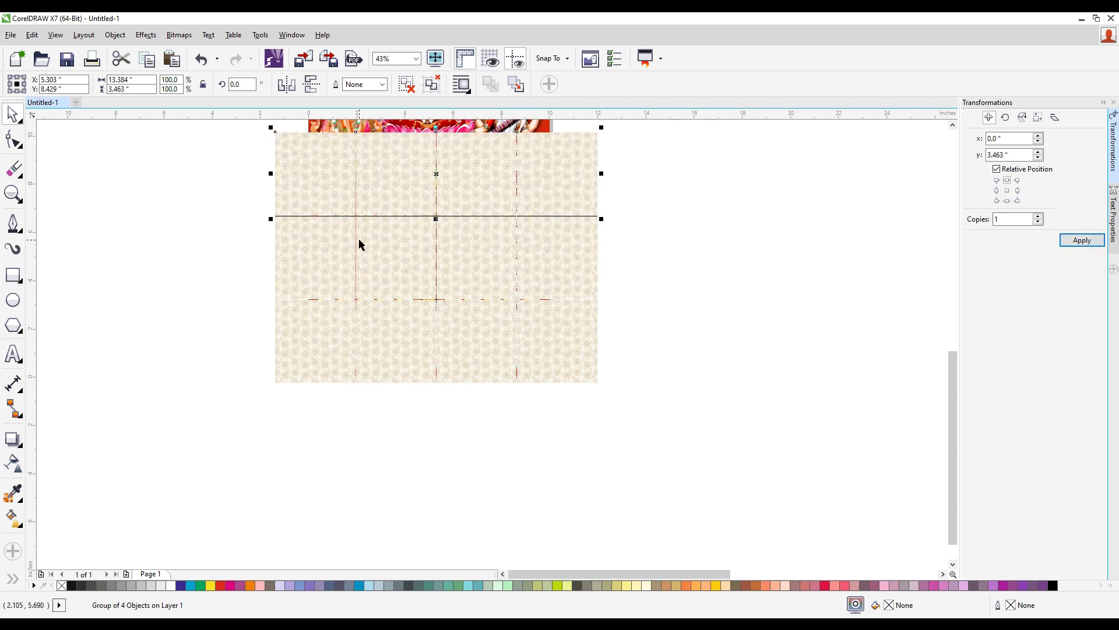
key(ctrl+a)
key(ctrl+g)
scroll(404, 156, up, 2)
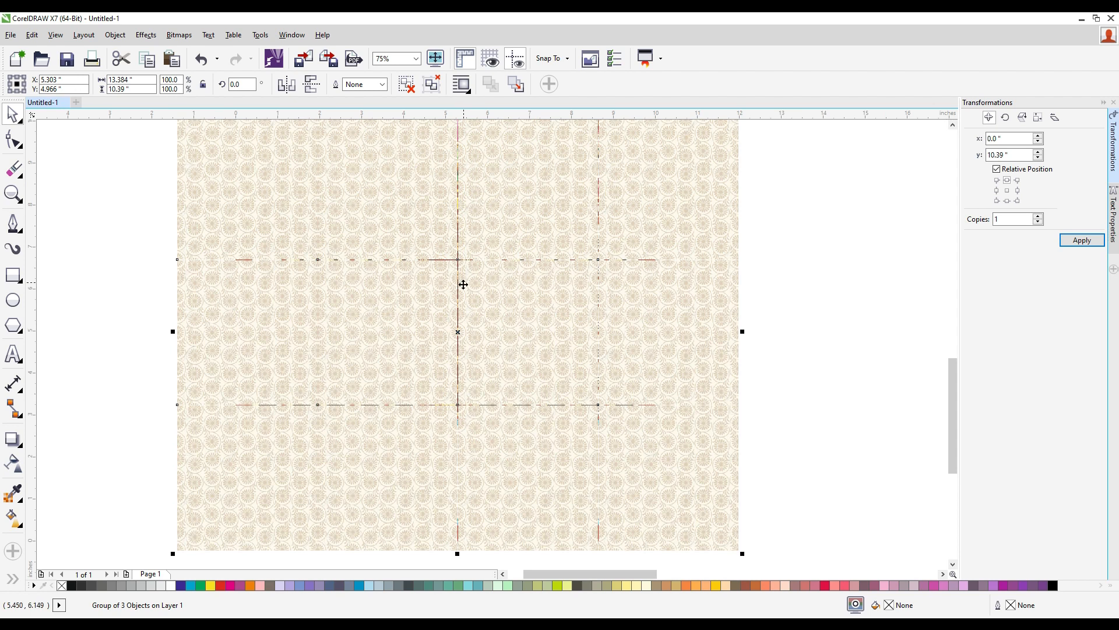
- Apply transparency to the grouped pattern, trying the Multiply merge mode before setting it to Divide
scroll(464, 284, down, 2)
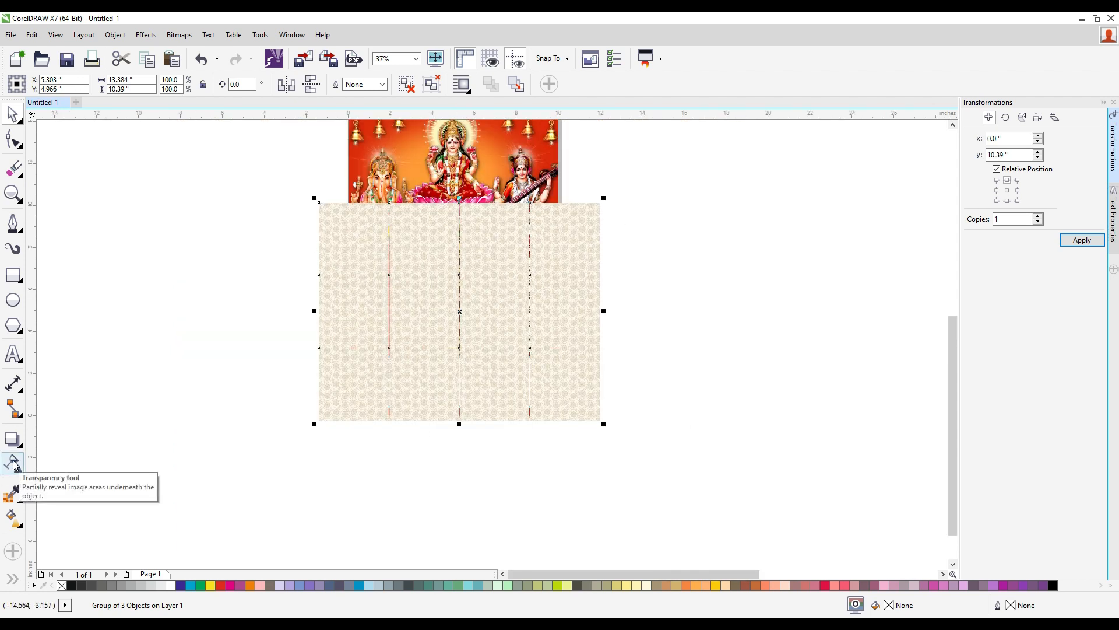
click(14, 464)
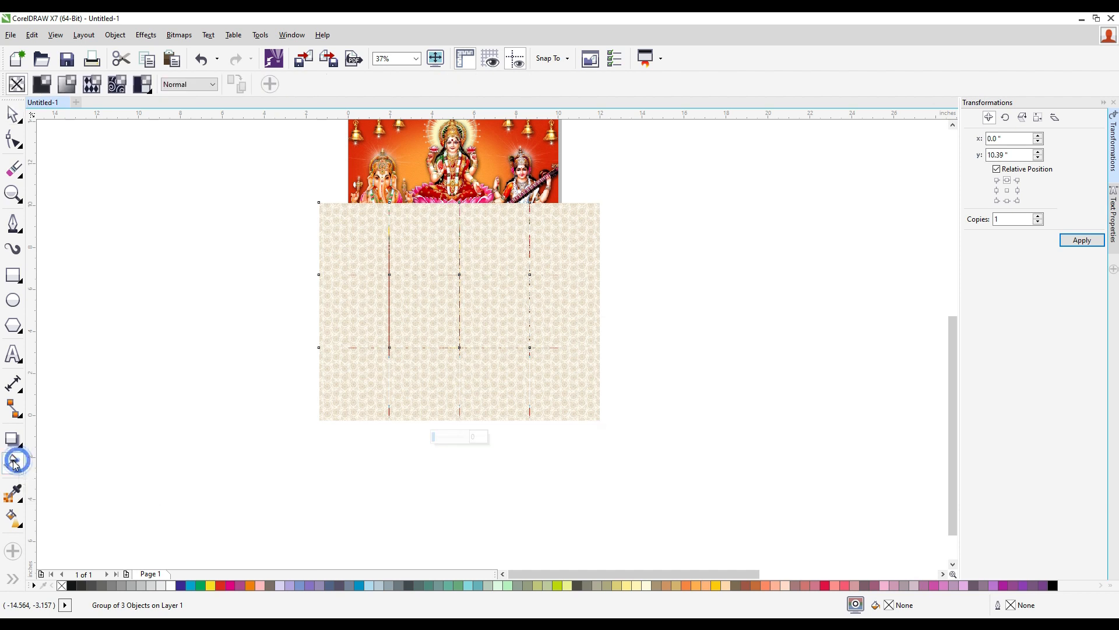
click(192, 85)
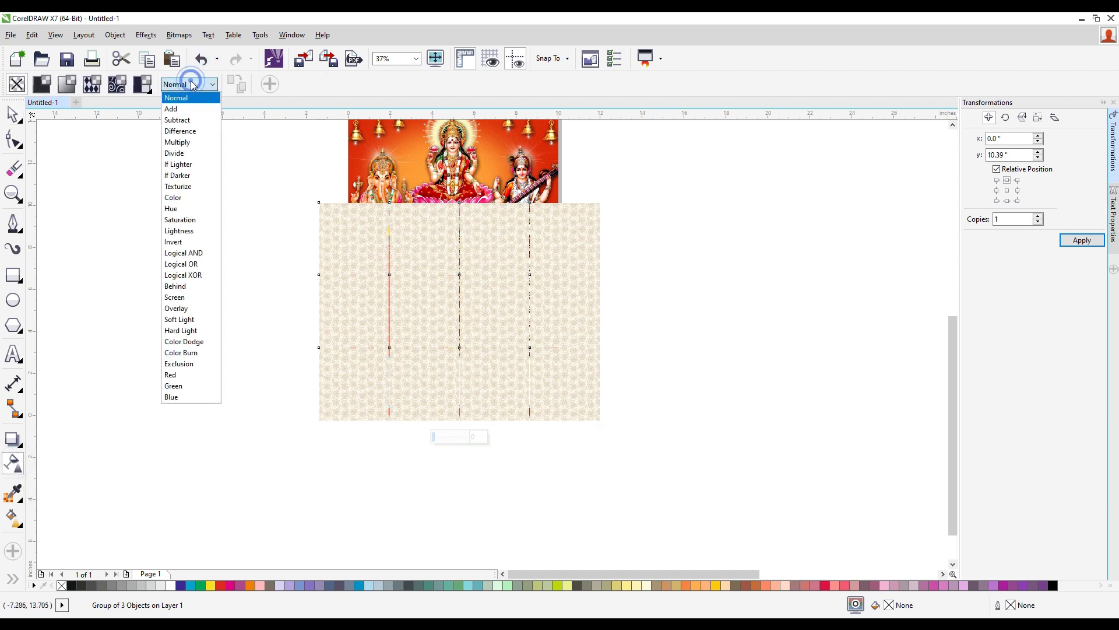
click(198, 148)
scroll(563, 286, up, 2)
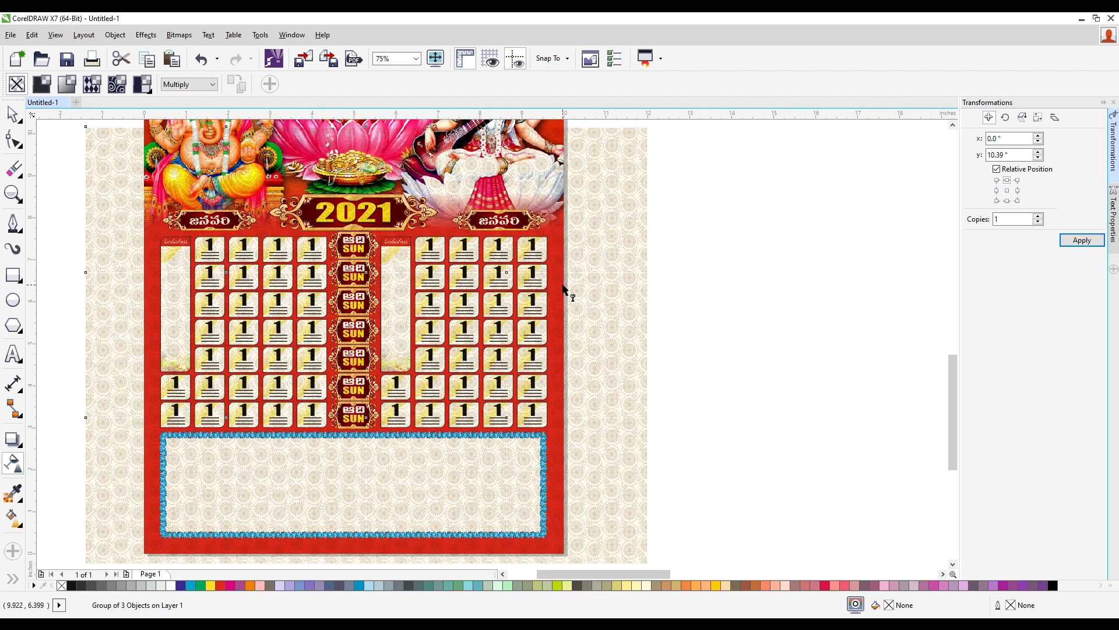
scroll(564, 286, up, 1)
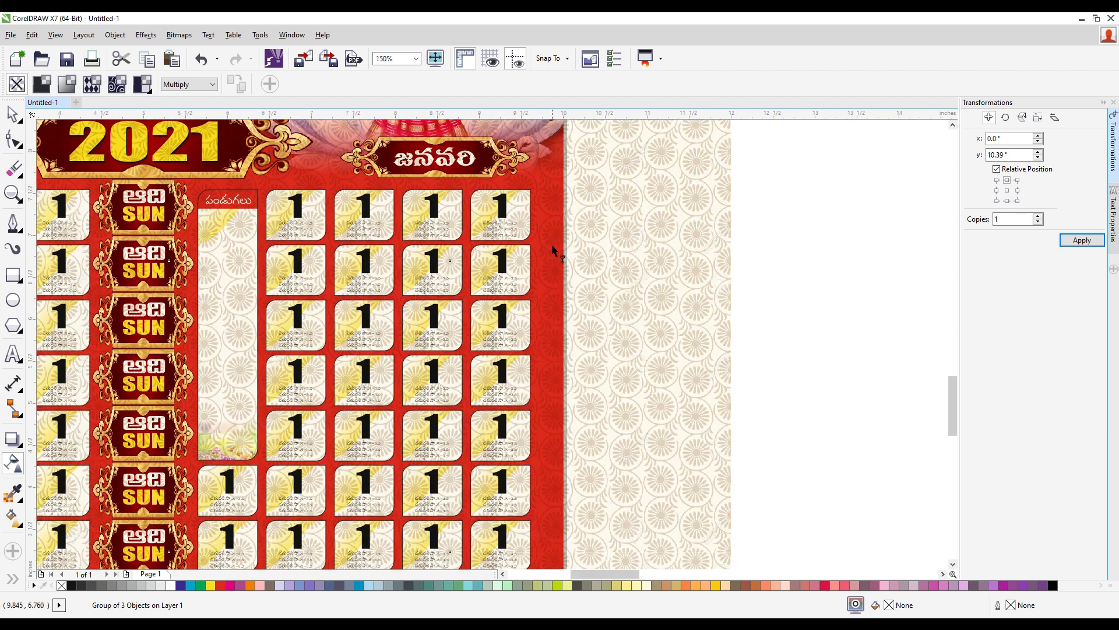
click(187, 85)
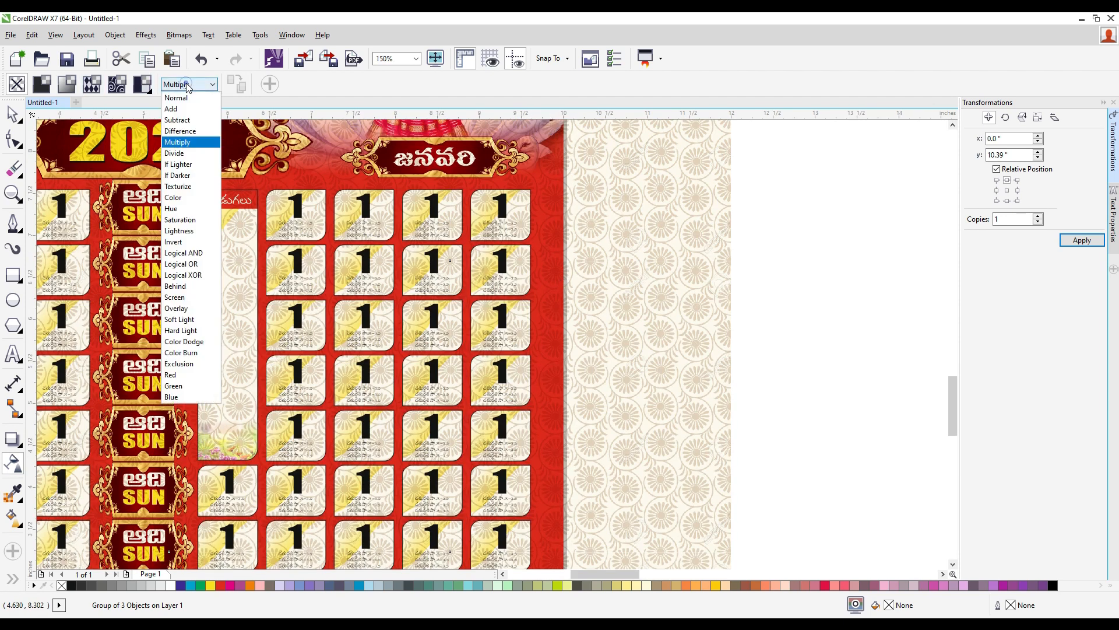
click(175, 154)
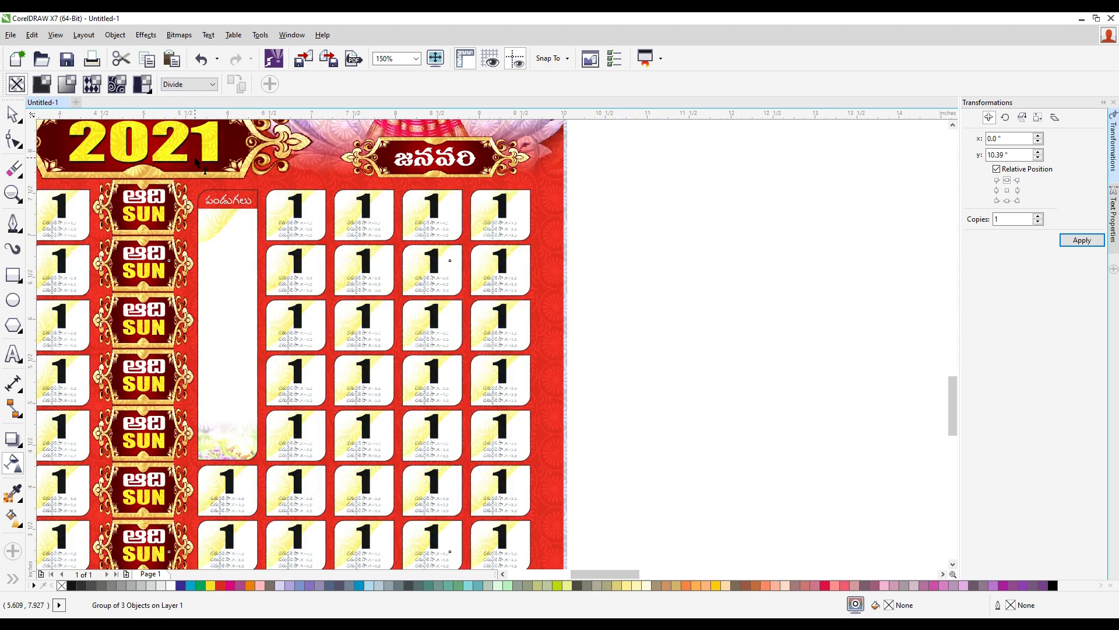
scroll(525, 397, down, 1)
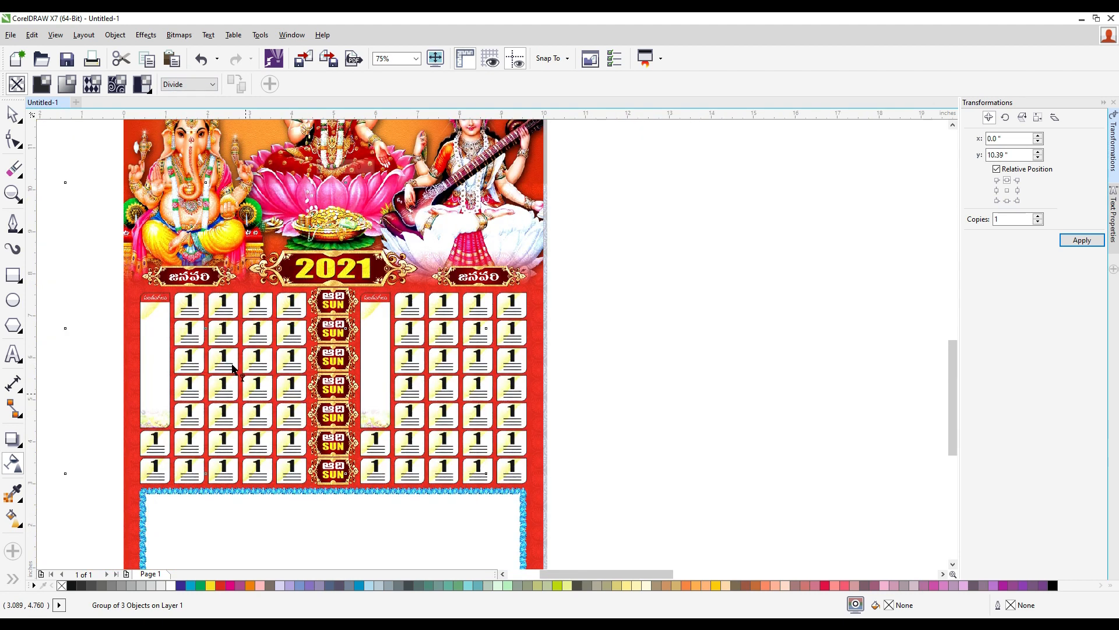
- PowerClip the blended pattern group inside the calendar's red background rectangle
click(12, 114)
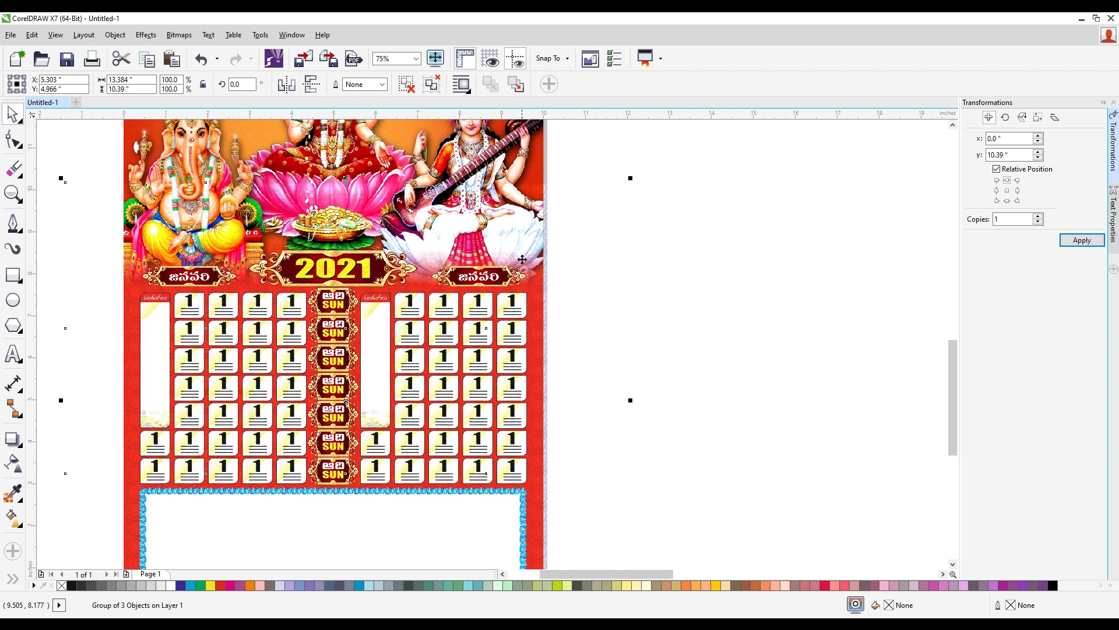
right_click(541, 218)
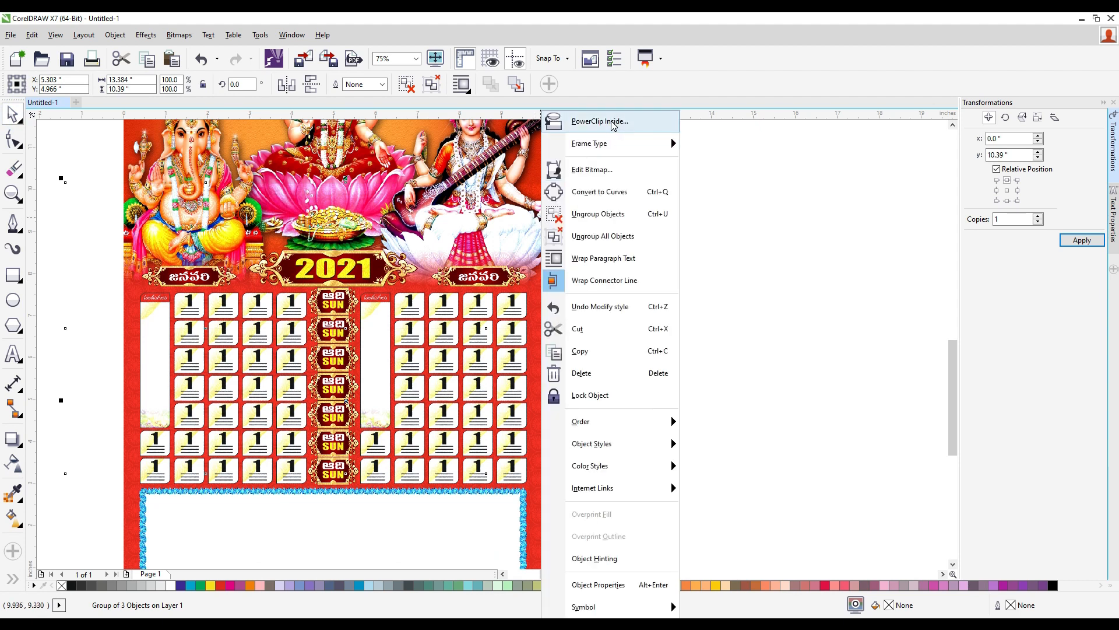
click(612, 121)
click(539, 170)
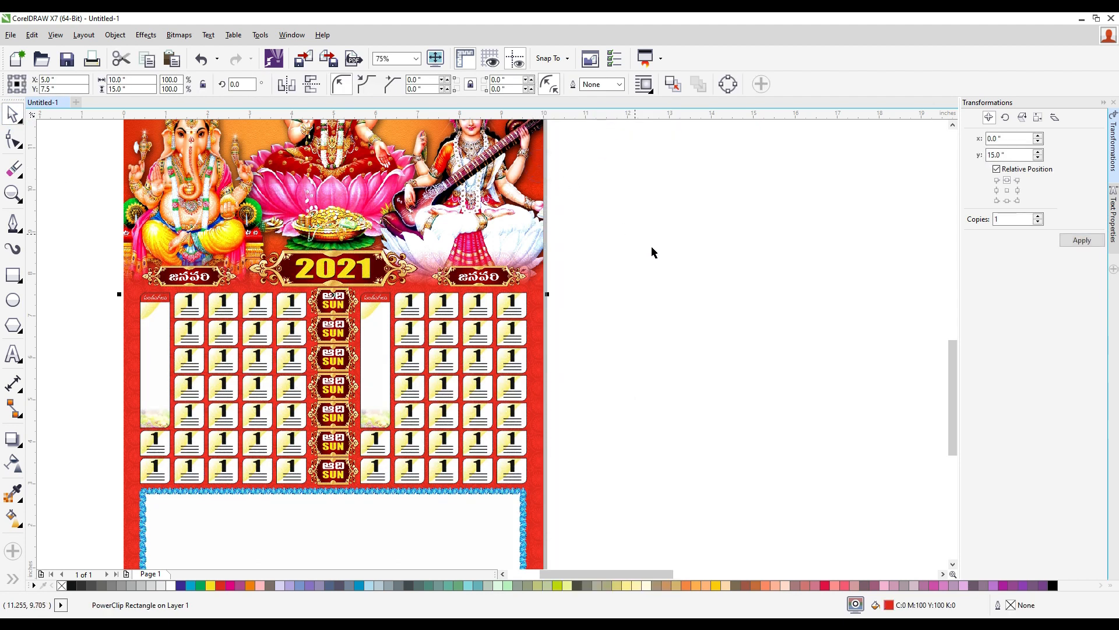
scroll(690, 380, down, 3)
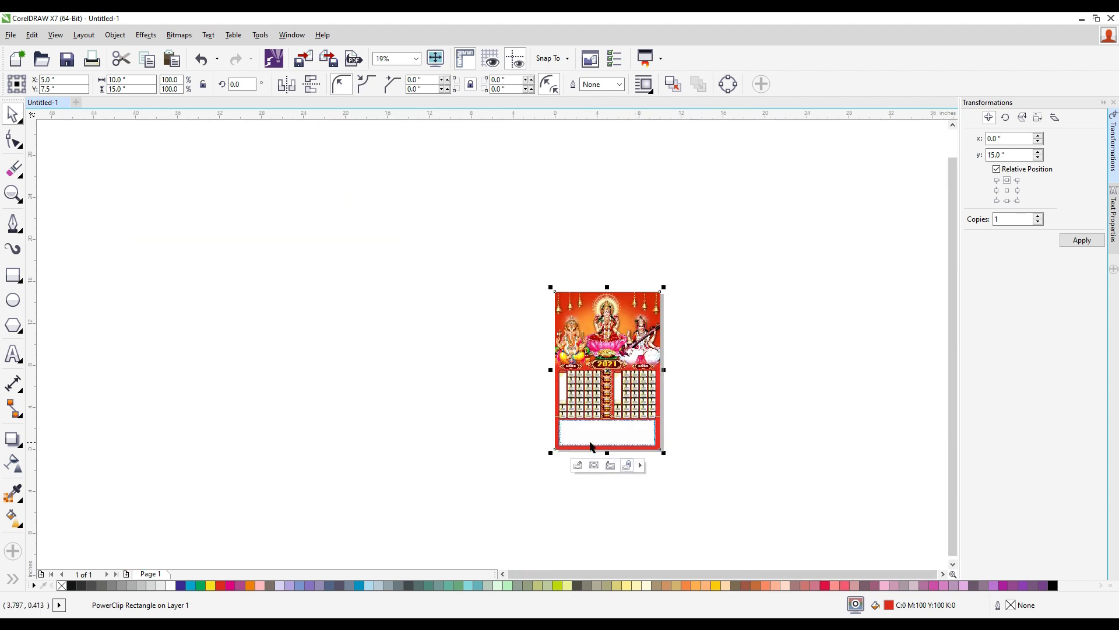
scroll(641, 459, up, 5)
click(611, 491)
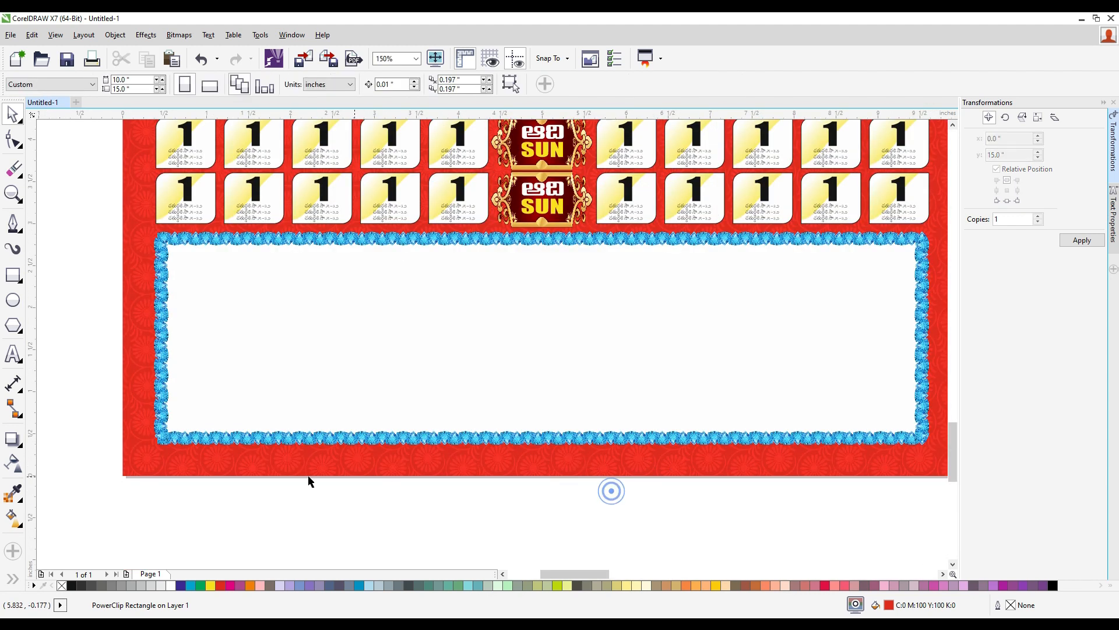
- Collapse the Transformations docker and move the whole calendar off the page, to the empty area above the deity images
scroll(720, 387, down, 4)
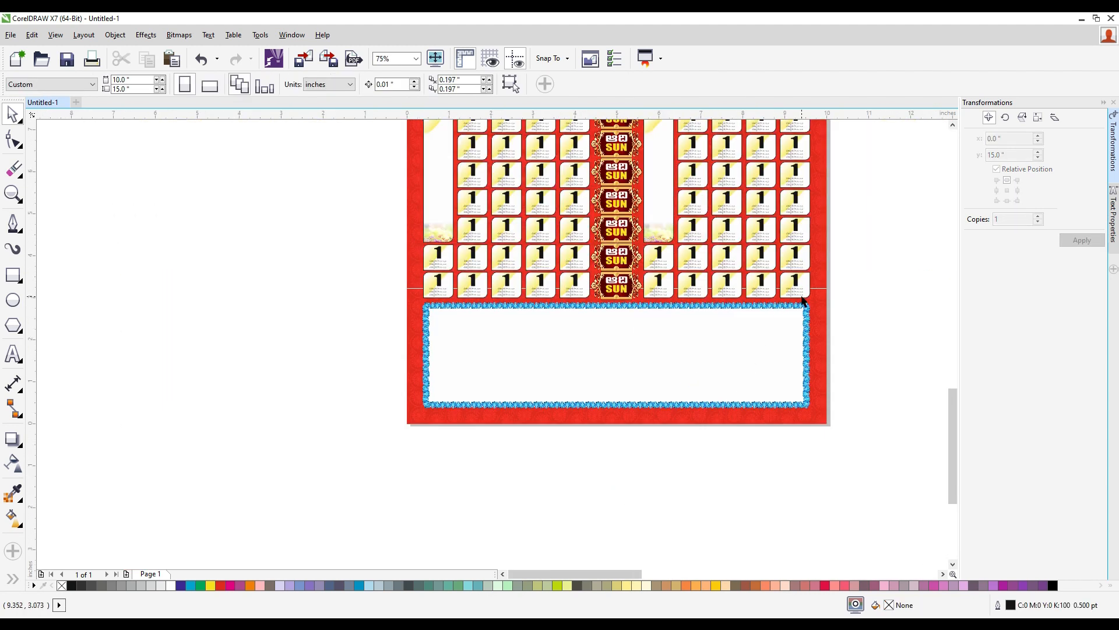
scroll(840, 207, down, 4)
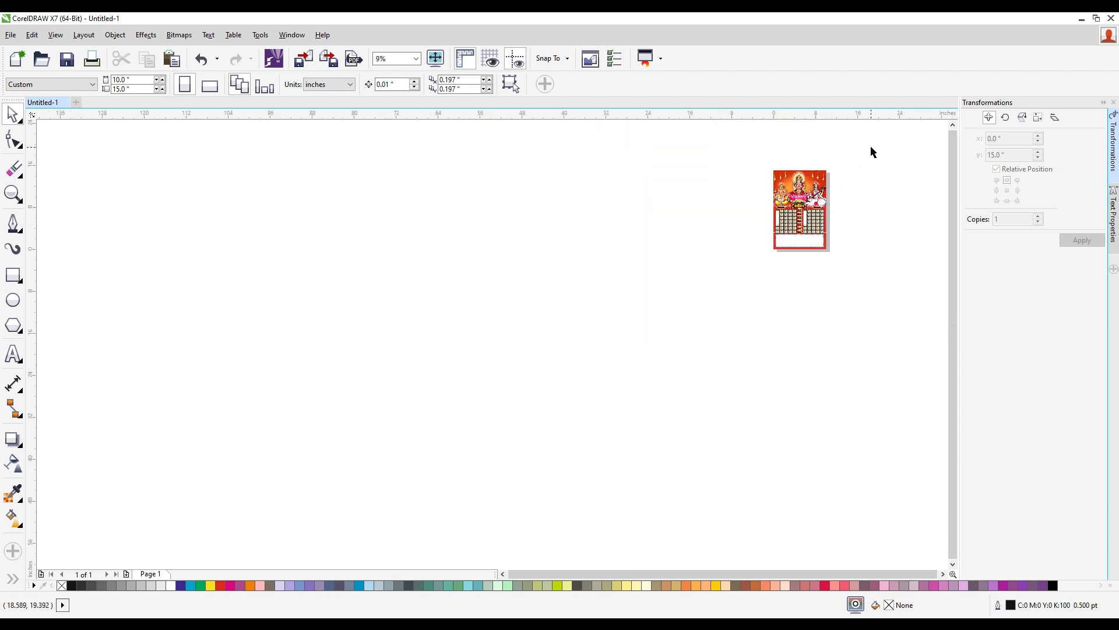
scroll(870, 145, up, 4)
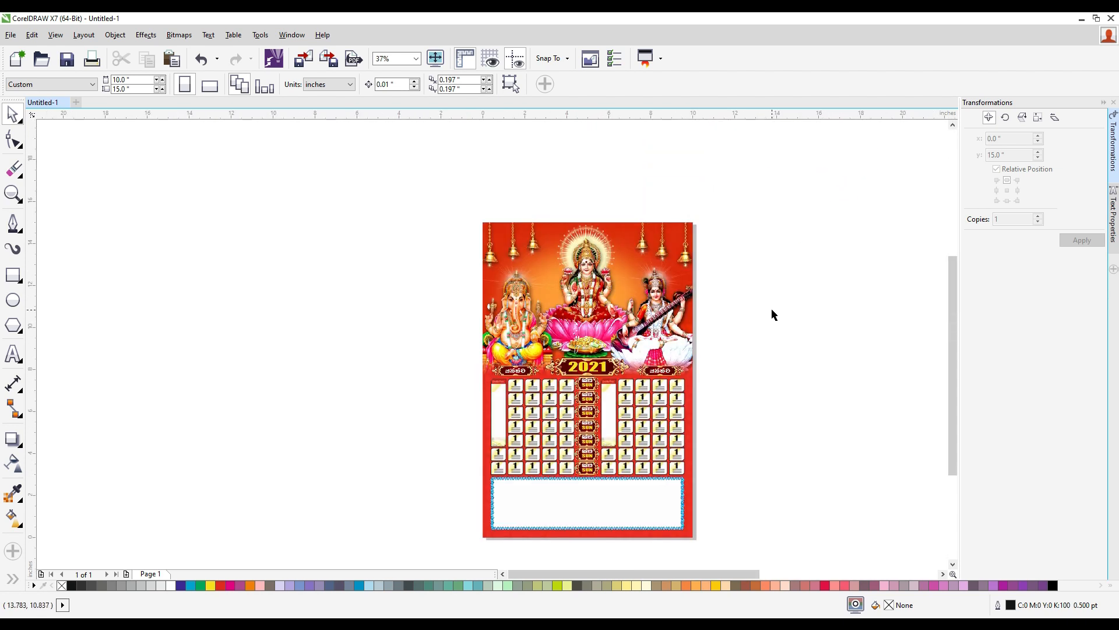
click(1103, 102)
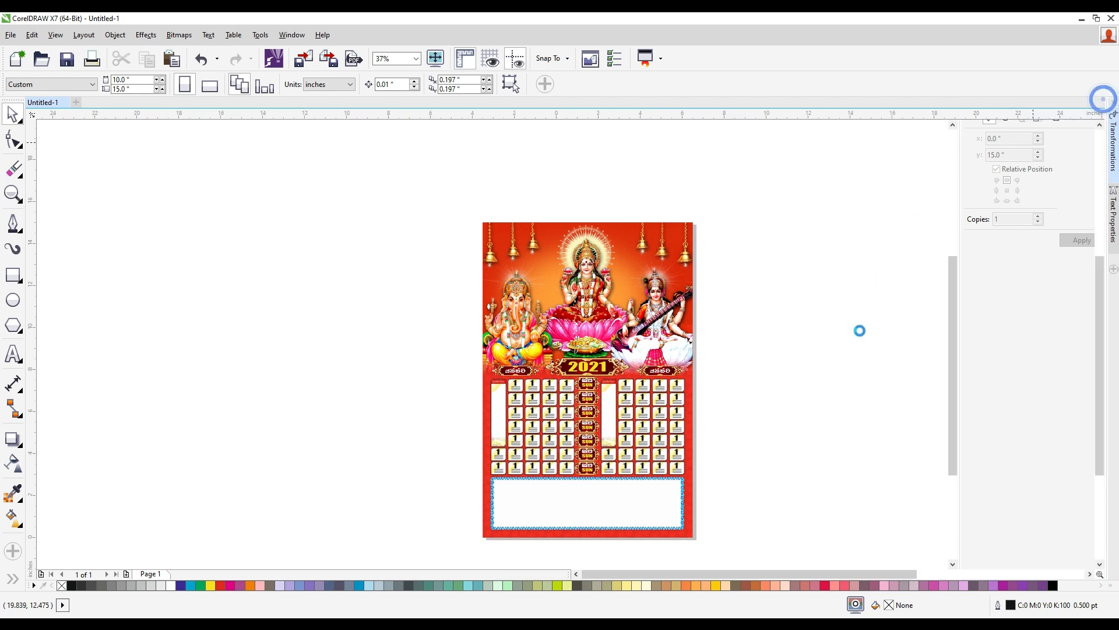
scroll(802, 455, down, 4)
drag(849, 504, 357, 208)
drag(896, 270, 1064, 440)
drag(991, 375, 426, 380)
click(505, 266)
scroll(387, 240, up, 3)
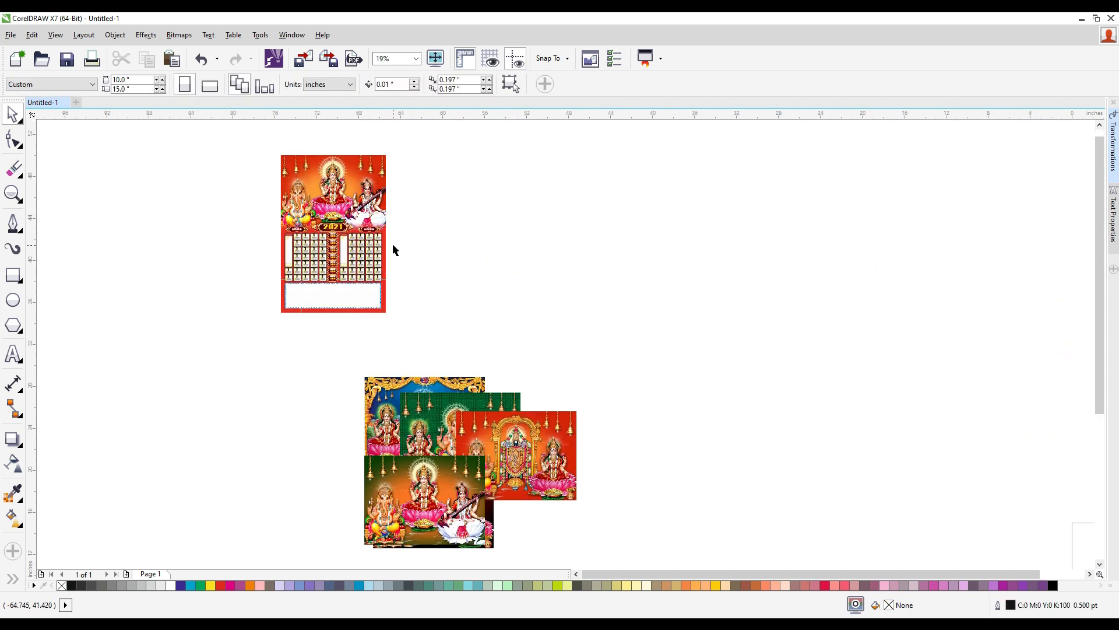
click(359, 240)
drag(338, 200, 467, 200)
click(601, 223)
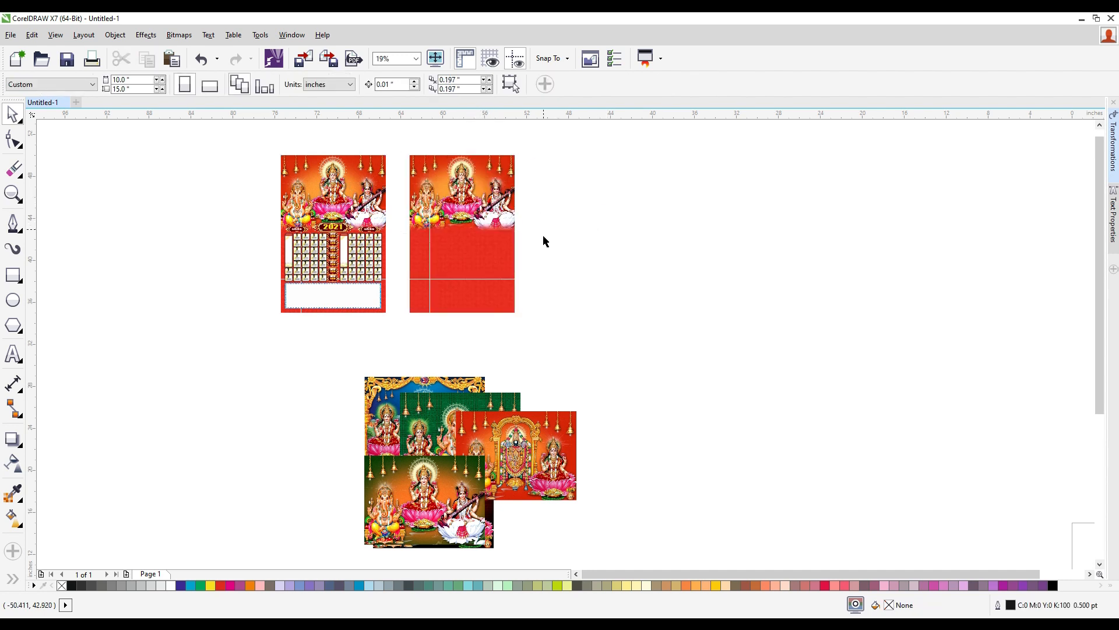
key(ctrl+z)
- Select the entire calendar with all its elements and place a duplicate directly to its right
drag(226, 122, 475, 351)
drag(333, 200, 449, 200)
click(632, 232)
scroll(449, 186, up, 1)
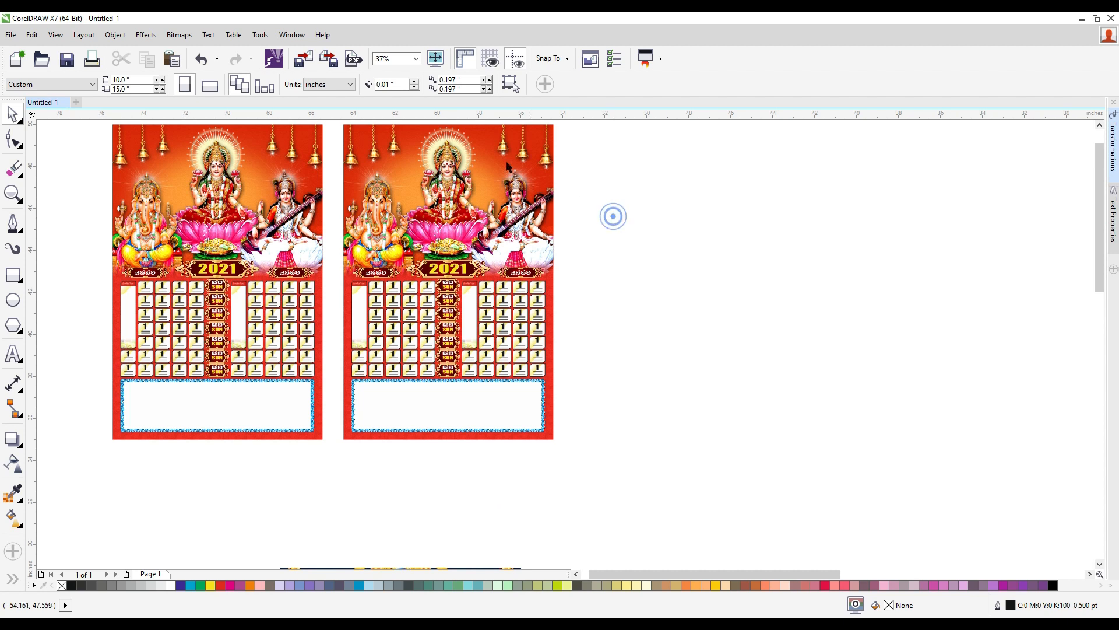
click(470, 154)
key(Delete)
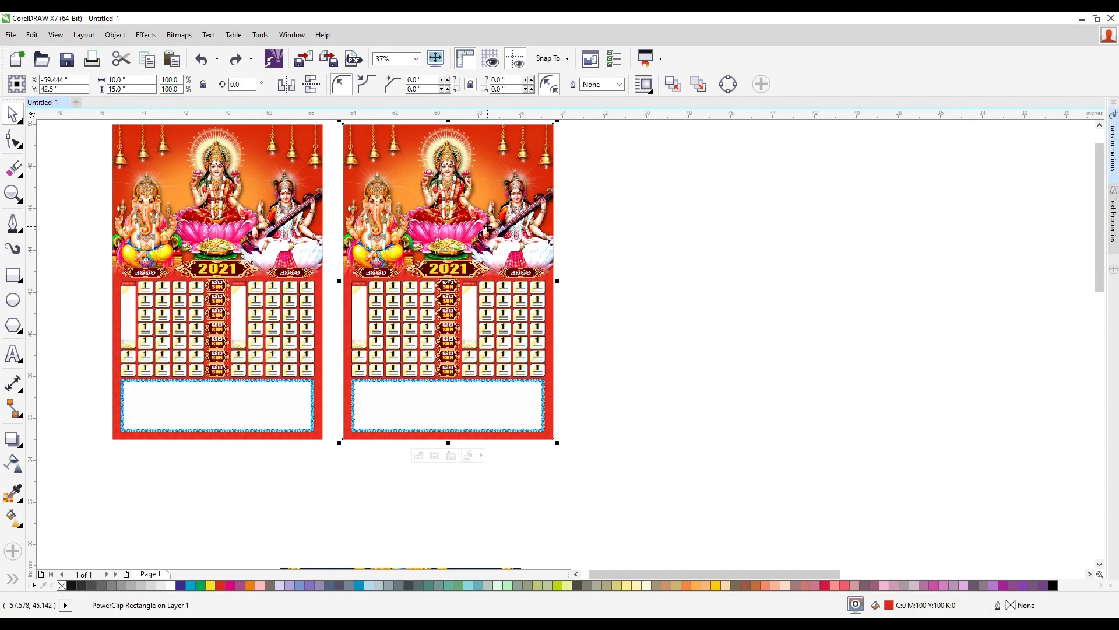
click(735, 233)
- Save the drawing to the Desktop as "calander 2021" in CDR format
key(ctrl+s)
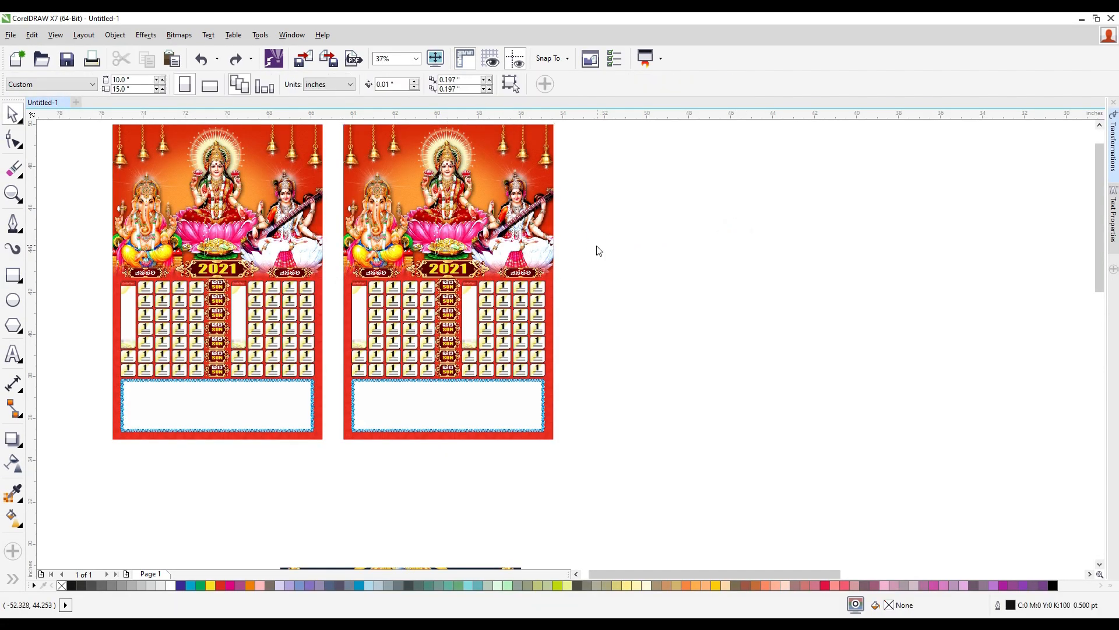
click(413, 266)
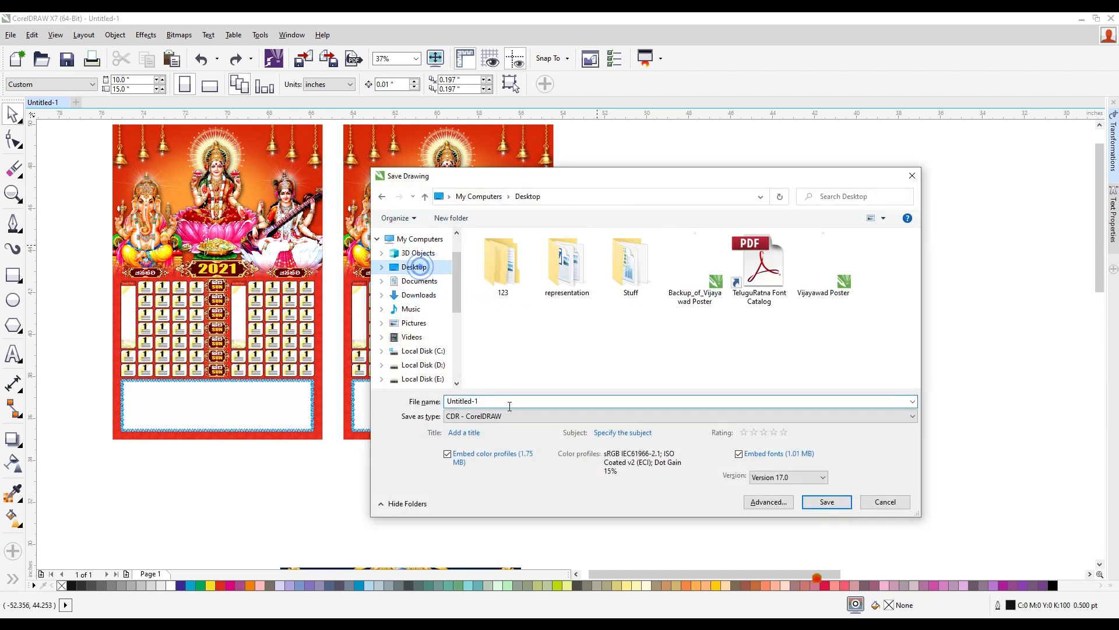
text(calande)
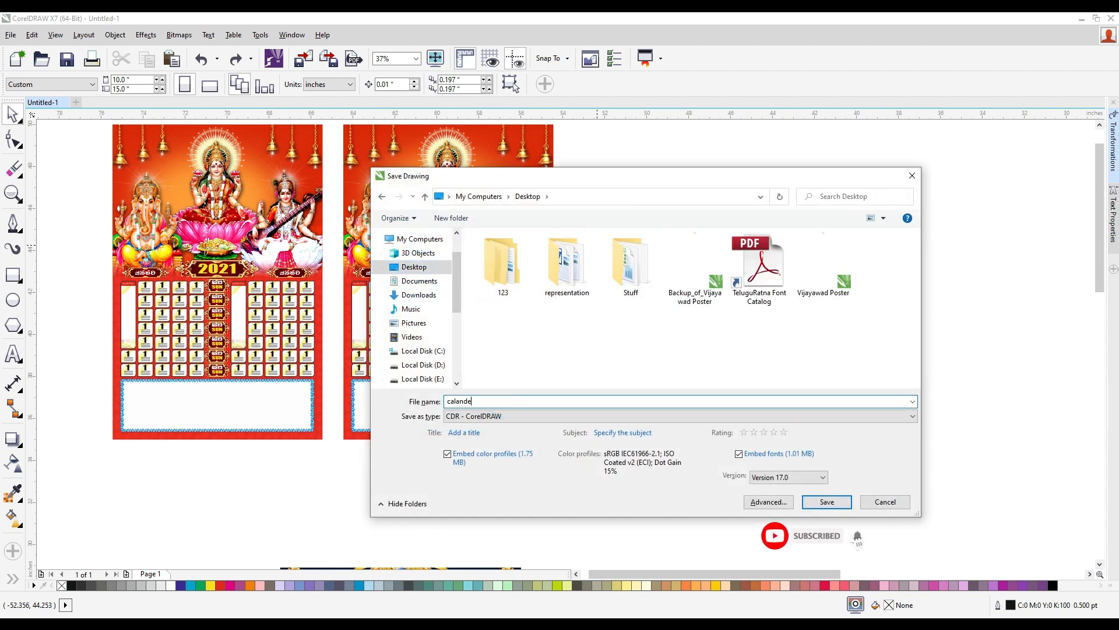
text(r 2021)
key(Return)
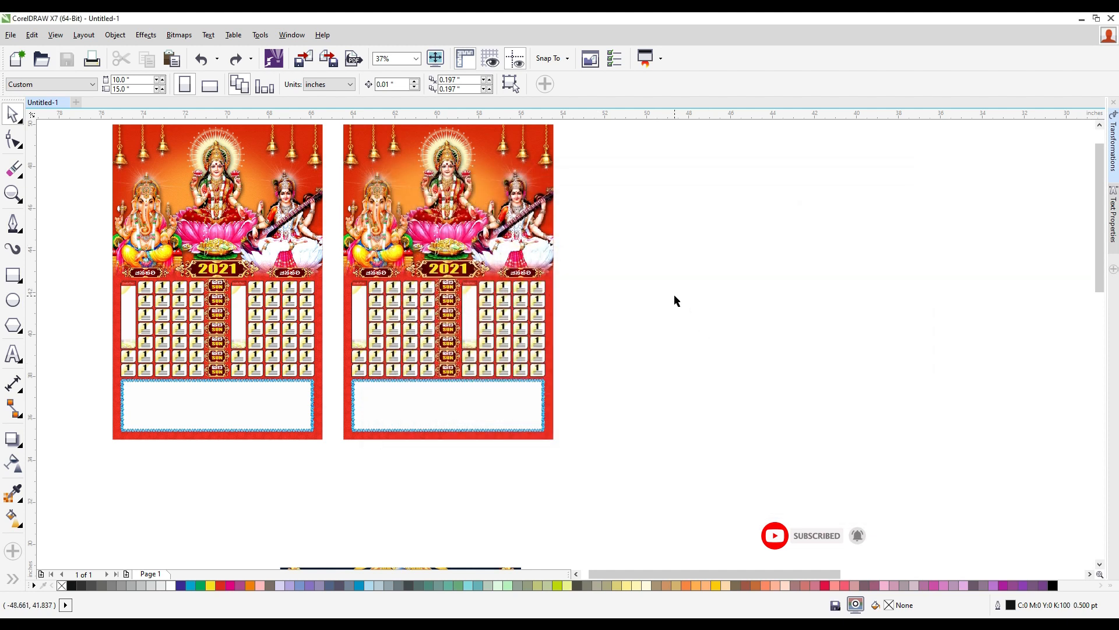
- Spread out the overlapping deity images, moving the red, brown and green ones to the left of the two calendars
click(471, 175)
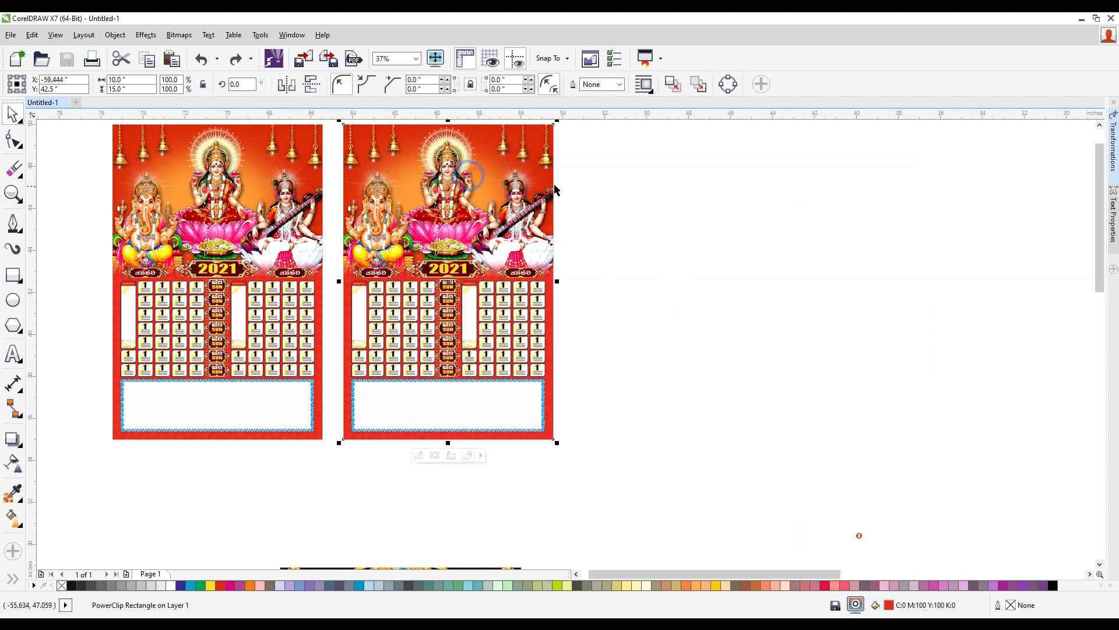
click(612, 222)
scroll(607, 347, down, 2)
drag(582, 497, 234, 441)
click(559, 506)
drag(511, 553, 681, 243)
drag(520, 499, 633, 285)
drag(718, 232, 189, 333)
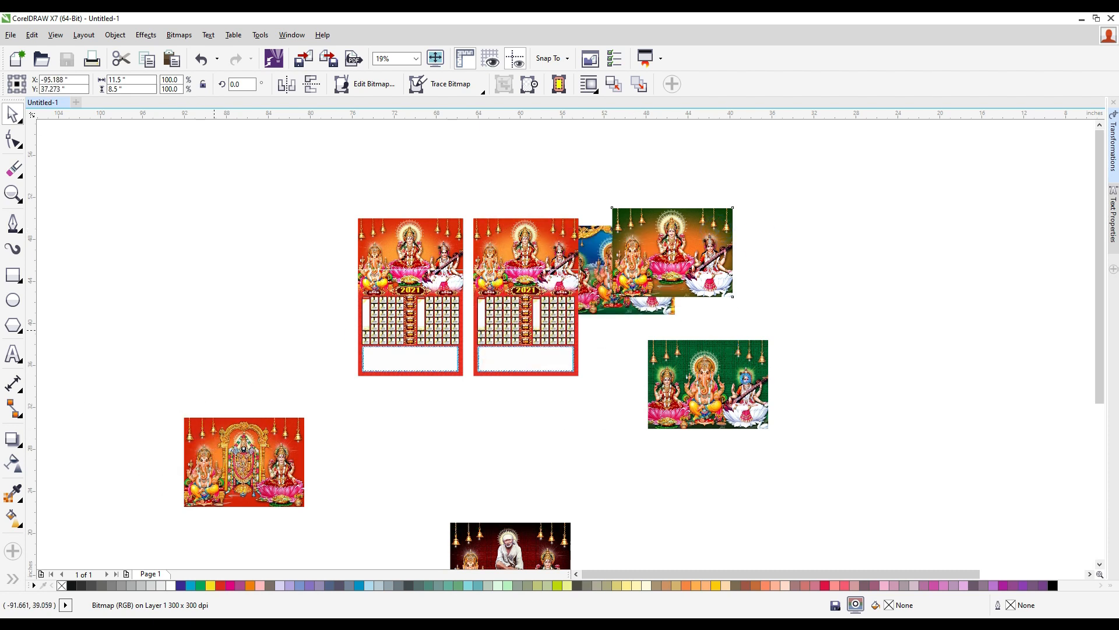
drag(718, 385, 218, 265)
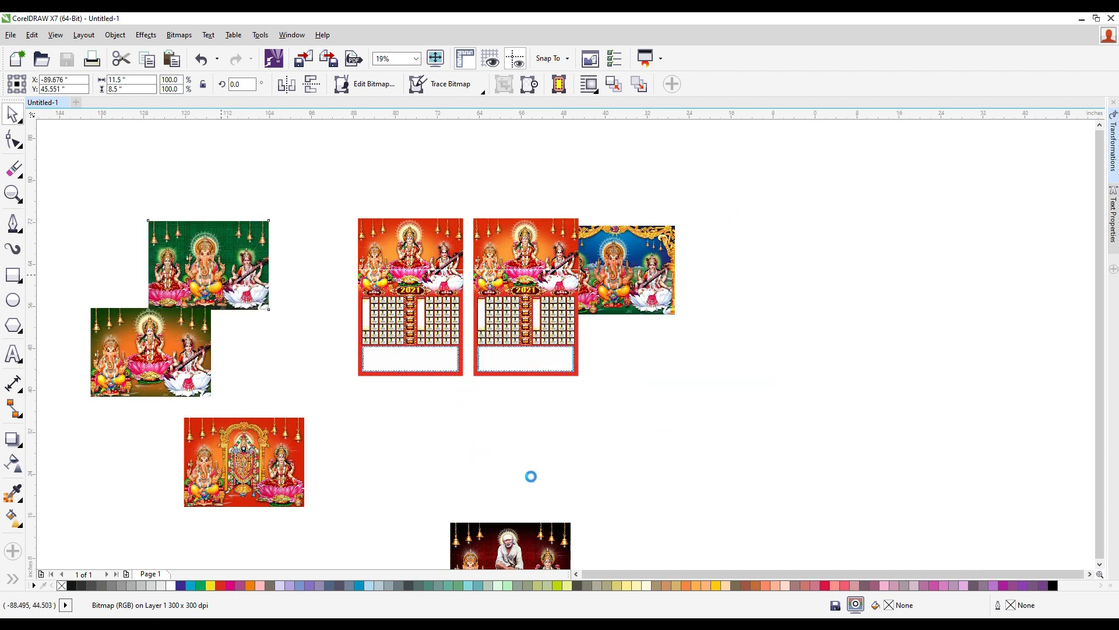
- Place the black-background deity image below the calendars and the blue gold-framed Ganesha image above the duplicate calendar
scroll(527, 476, down, 2)
drag(494, 505, 429, 453)
scroll(545, 374, up, 2)
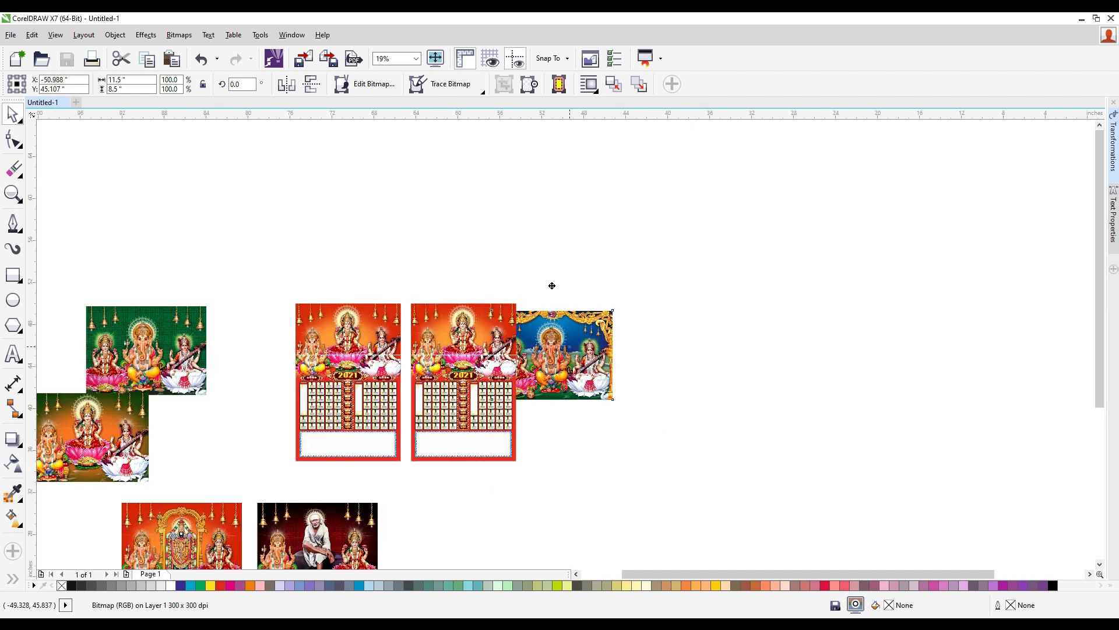
drag(570, 346, 518, 218)
scroll(489, 364, up, 1)
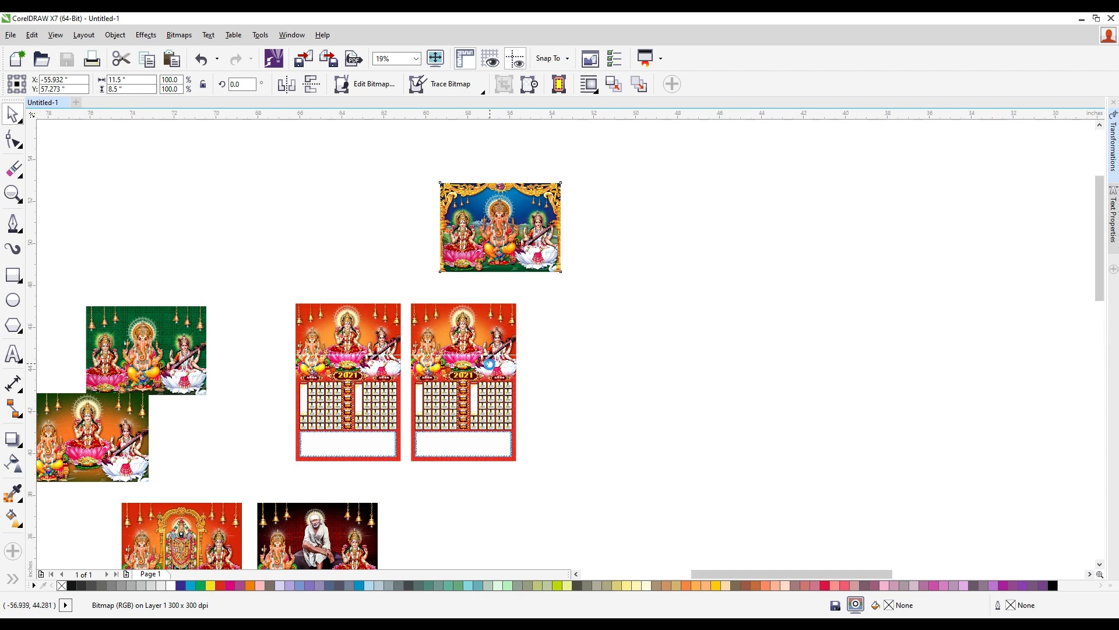
click(496, 364)
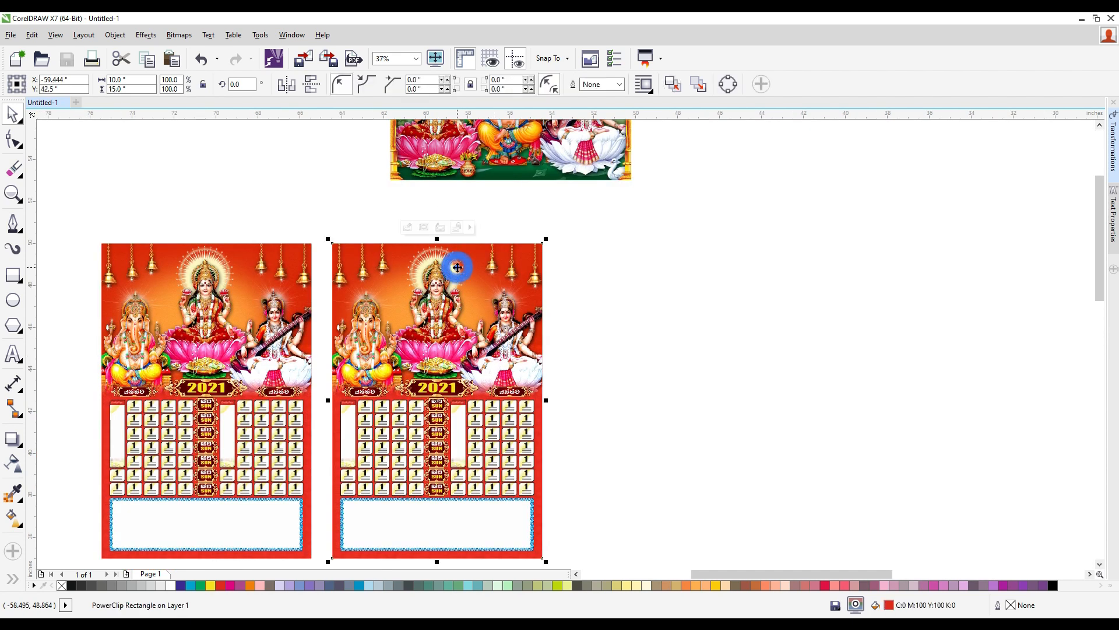
right_click(457, 267)
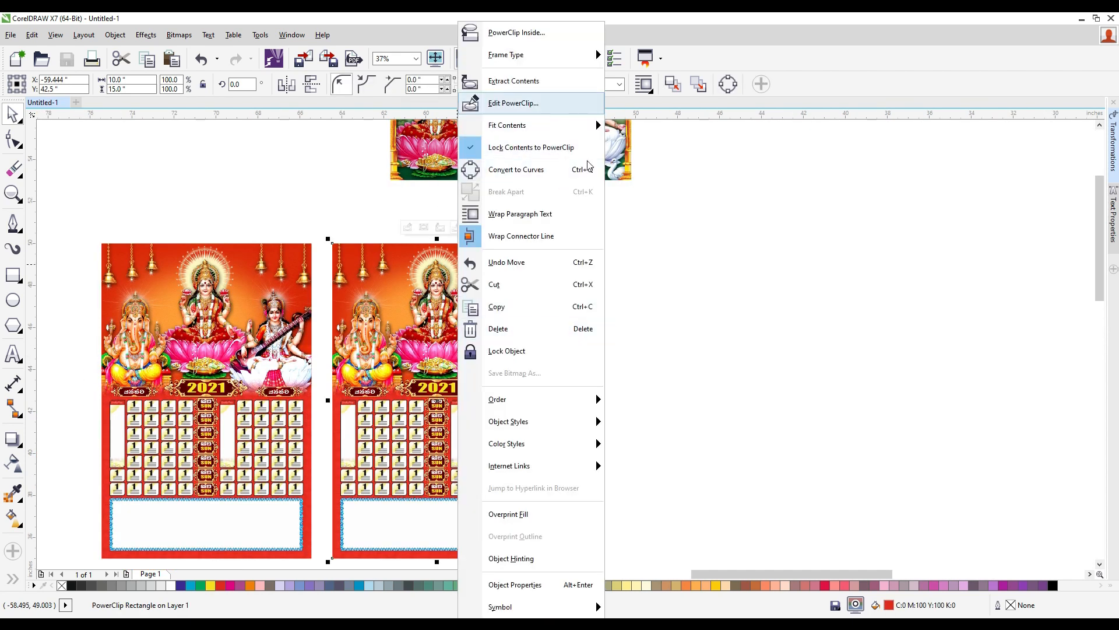
click(828, 301)
click(631, 307)
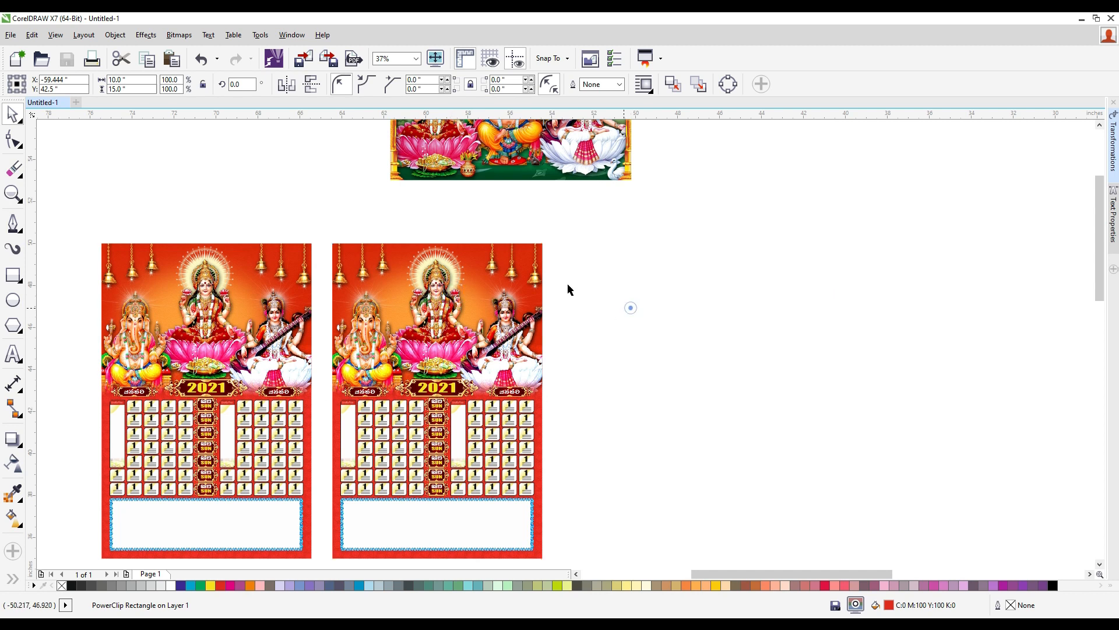
- Cut the blue gold-framed Ganesha image above the duplicate calendar and open that calendar's PowerClip contents for editing
click(551, 159)
key(Delete)
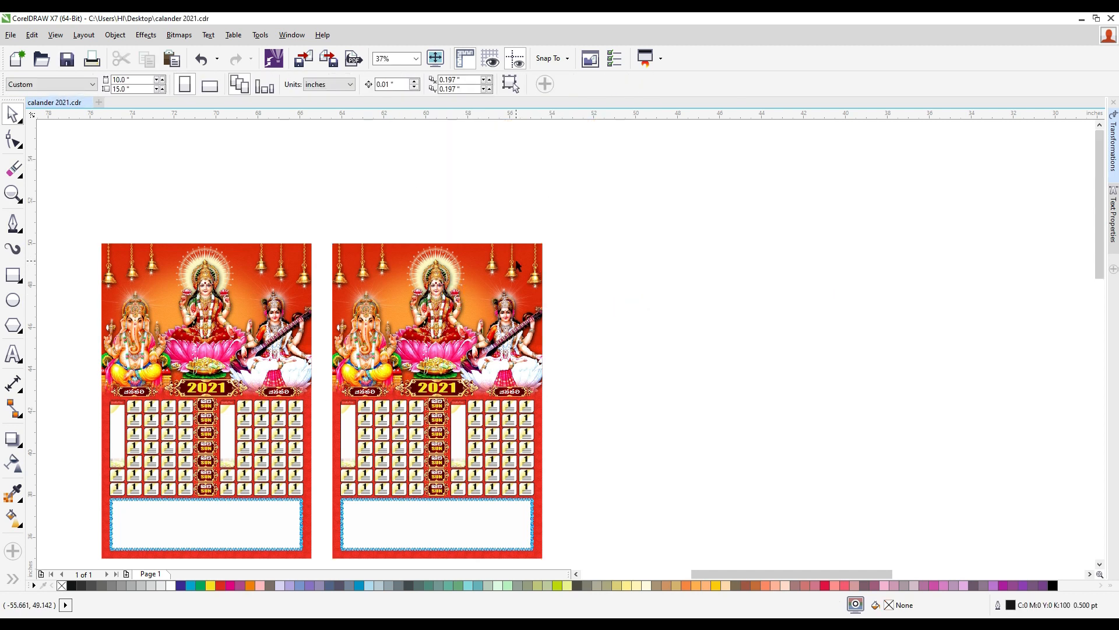
click(517, 262)
right_click(528, 255)
click(817, 332)
click(468, 262)
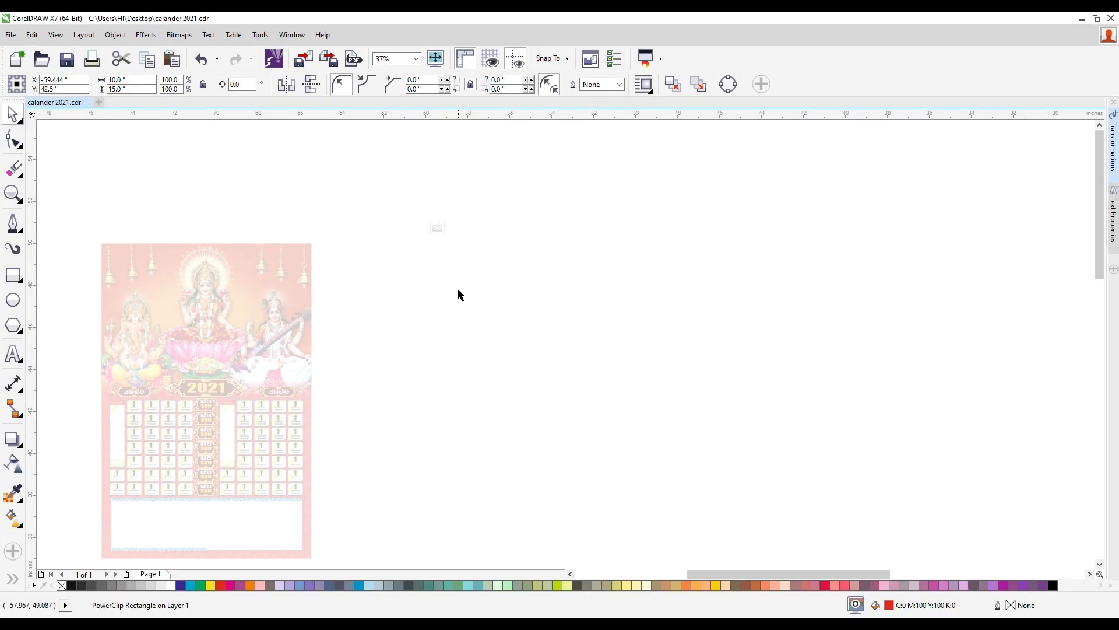
- Delete the old deity image inside the PowerClip and paste the blue Ganesha image over the frame's upper part
click(471, 275)
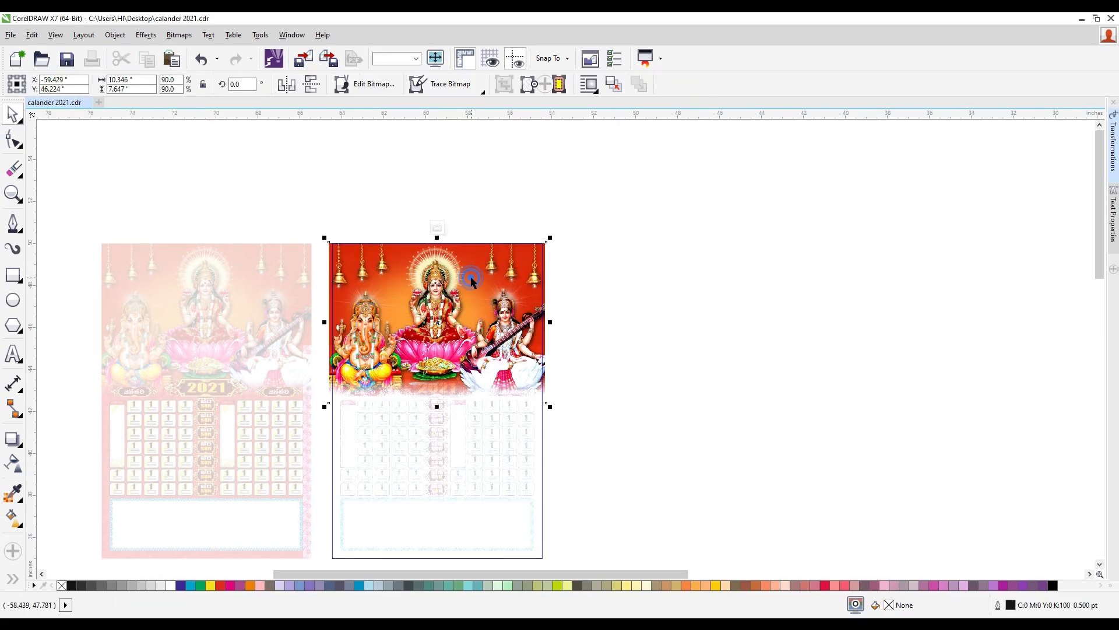
key(Delete)
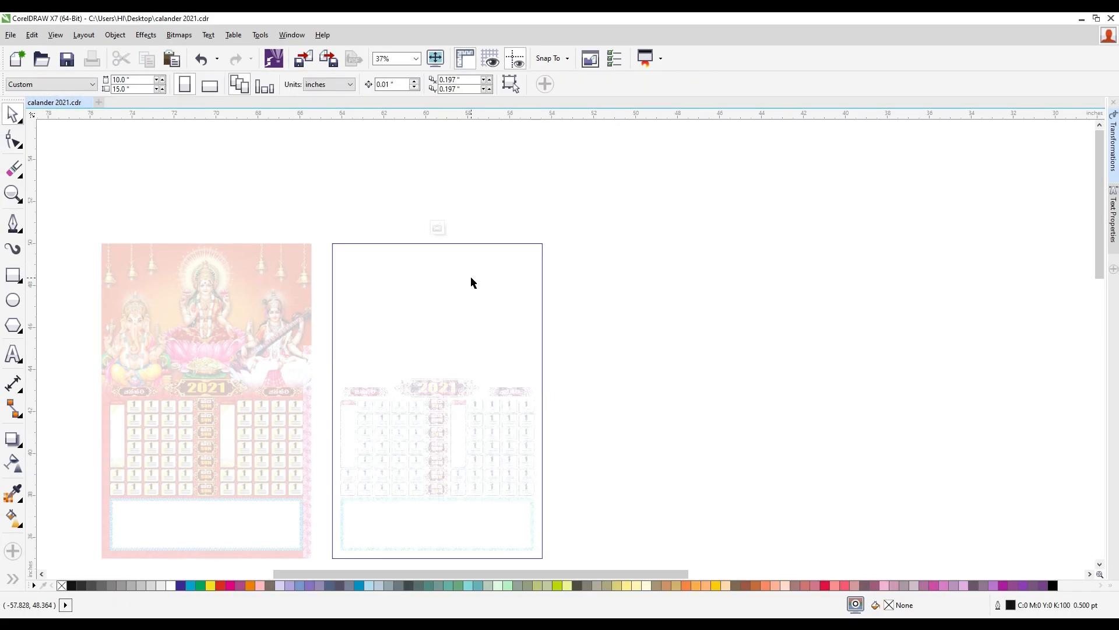
key(ctrl+v)
drag(558, 153, 495, 380)
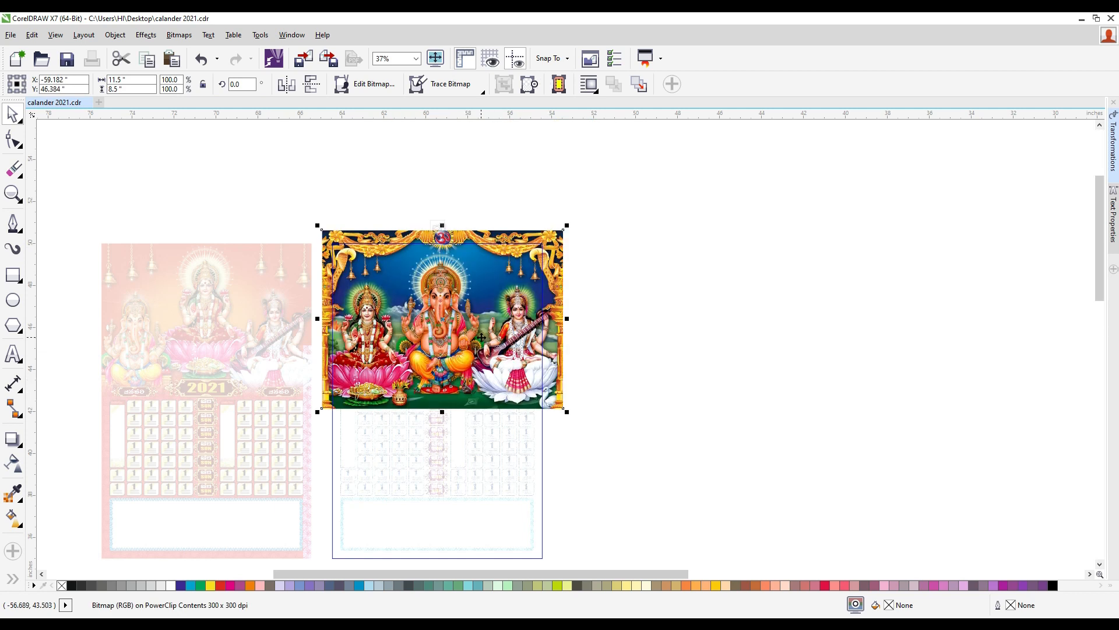
- Align the Ganesha image with the top of the calendar frame and resize it to about 10.46 by 7.13 inches
mouse_move(560, 406)
mouse_down()
mouse_move(530, 381)
mouse_move(545, 390)
mouse_up()
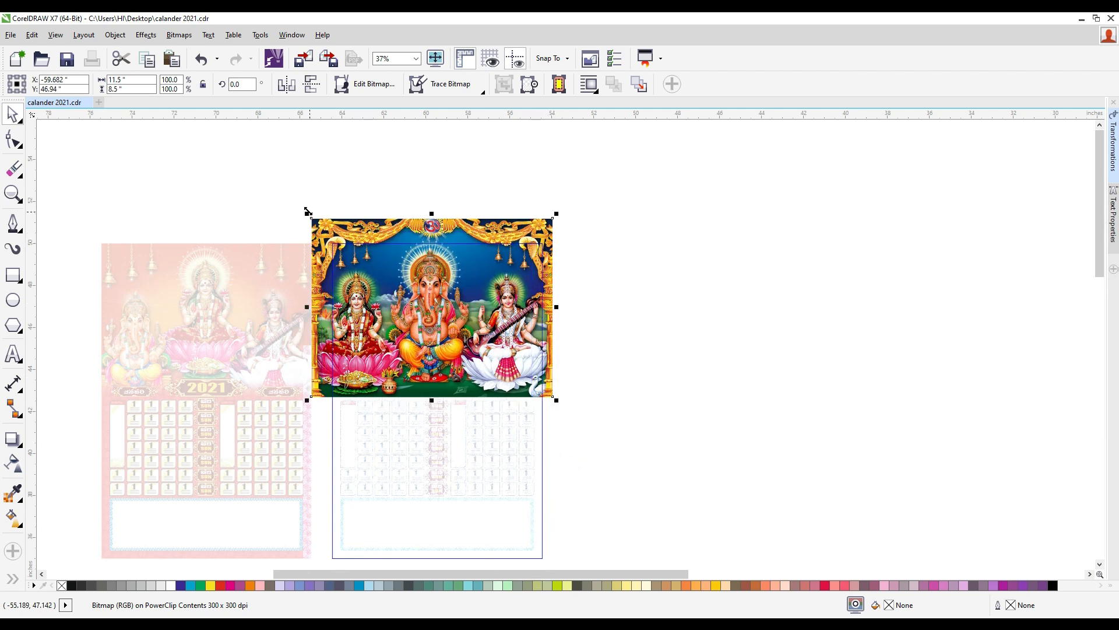
click(305, 214)
click(313, 220)
drag(307, 213, 289, 228)
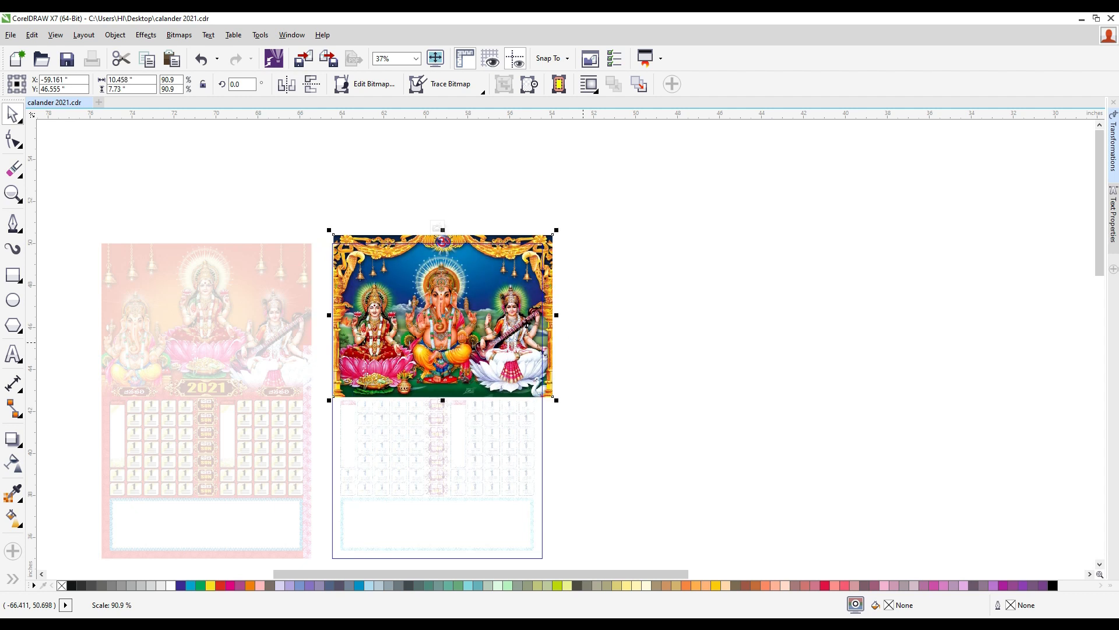
drag(559, 227, 542, 243)
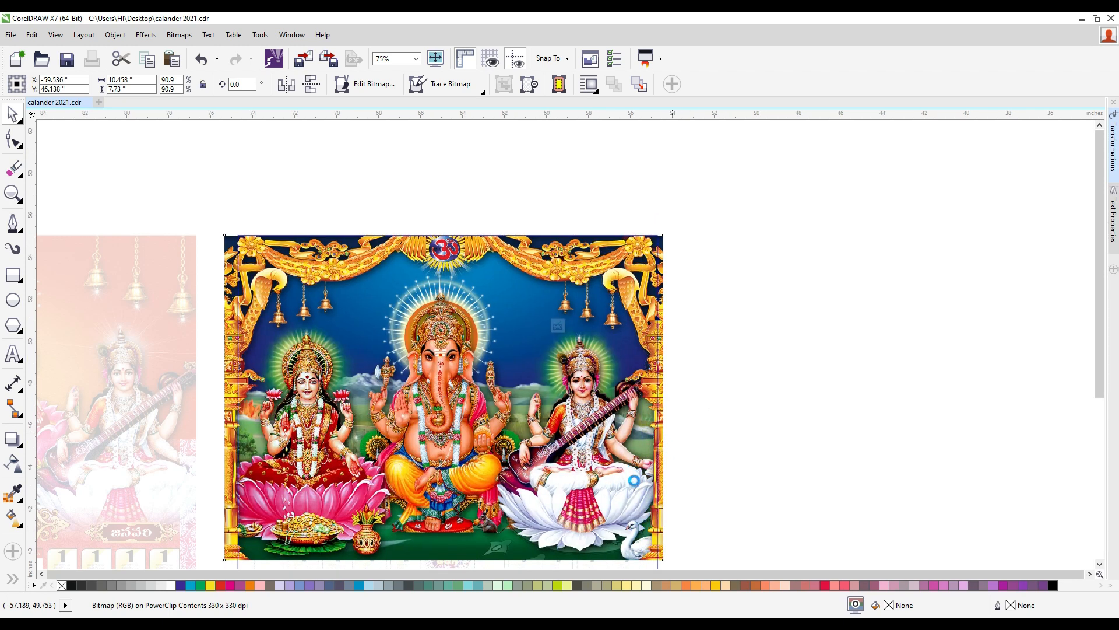
scroll(548, 515, up, 2)
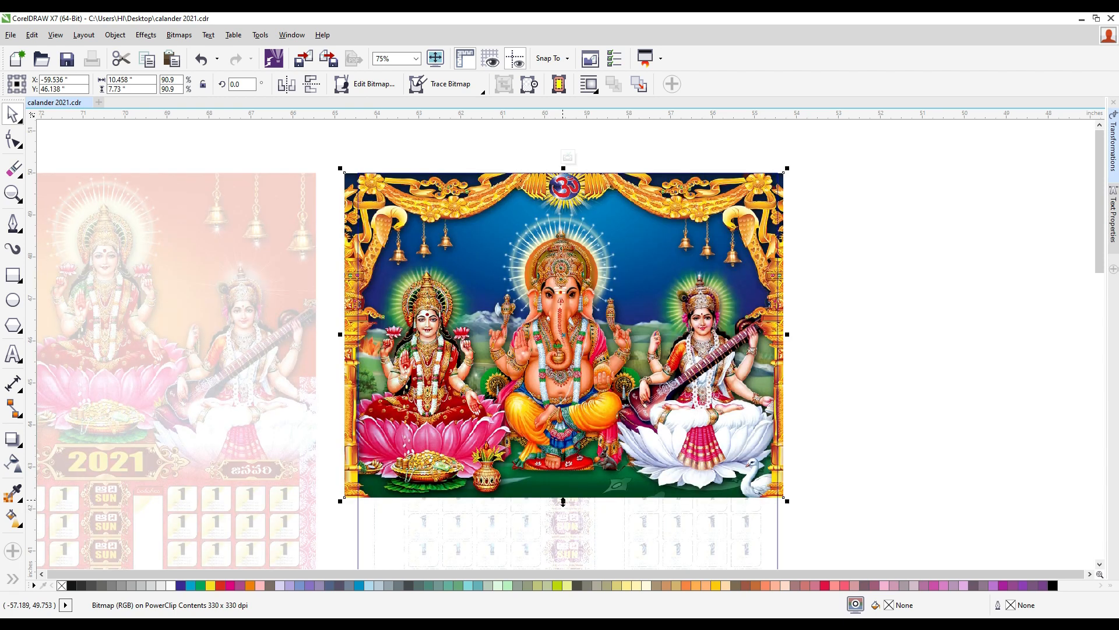
mouse_move(565, 480)
mouse_down()
mouse_move(562, 455)
mouse_move(567, 473)
mouse_up()
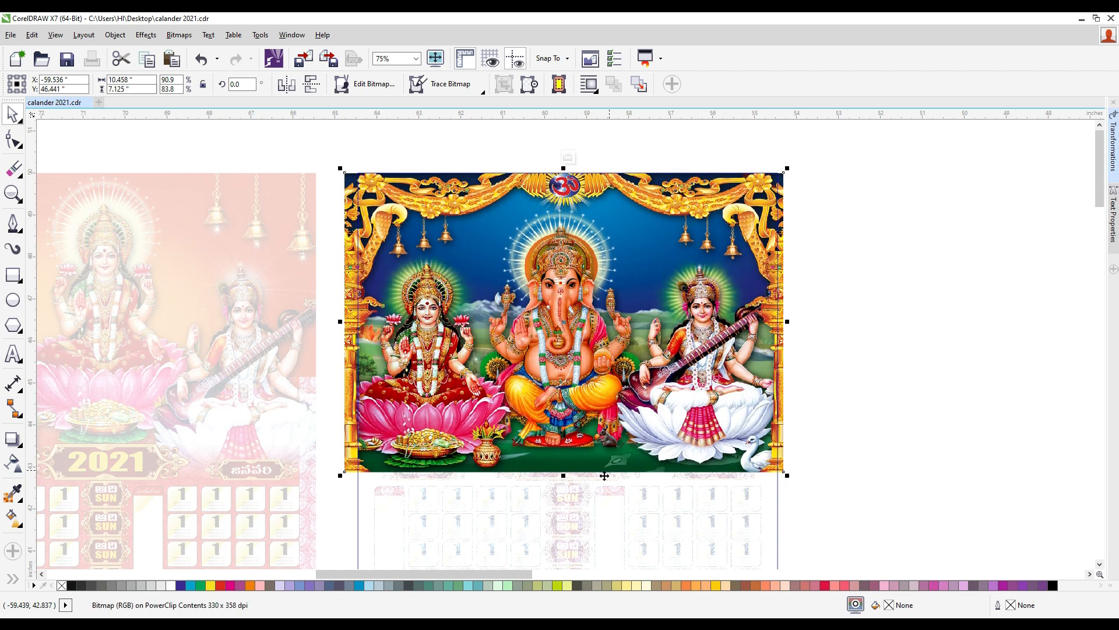
- Nudge the Ganesha image horizontally until it is centred over the calendar frame
key(Right)
key(Right)
key(Right)
key(Right)
key(Right)
key(Right)
key(Right)
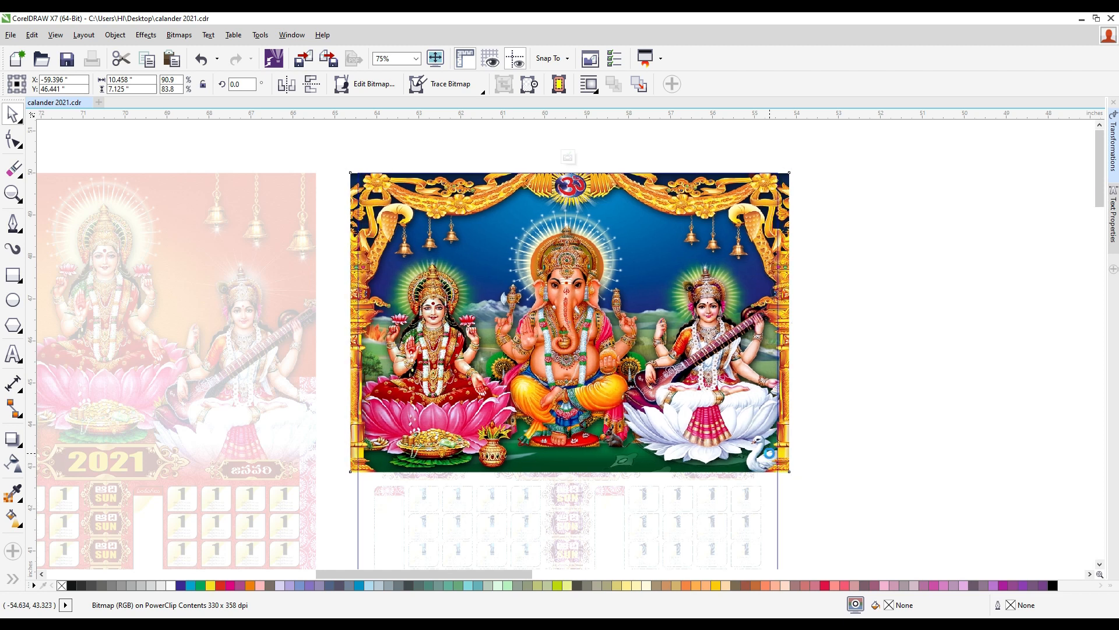
key(Left)
key(Left)
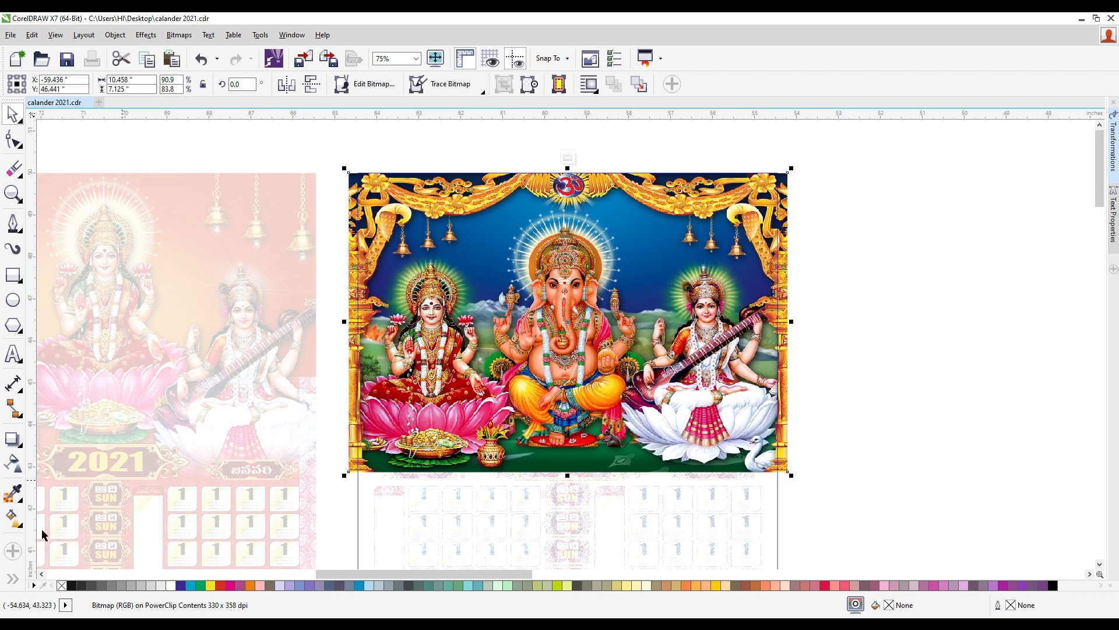
- Fade out the Ganesha image's lower edge with a linear transparency at -90° and finish editing the PowerClip
click(13, 463)
drag(560, 470, 559, 417)
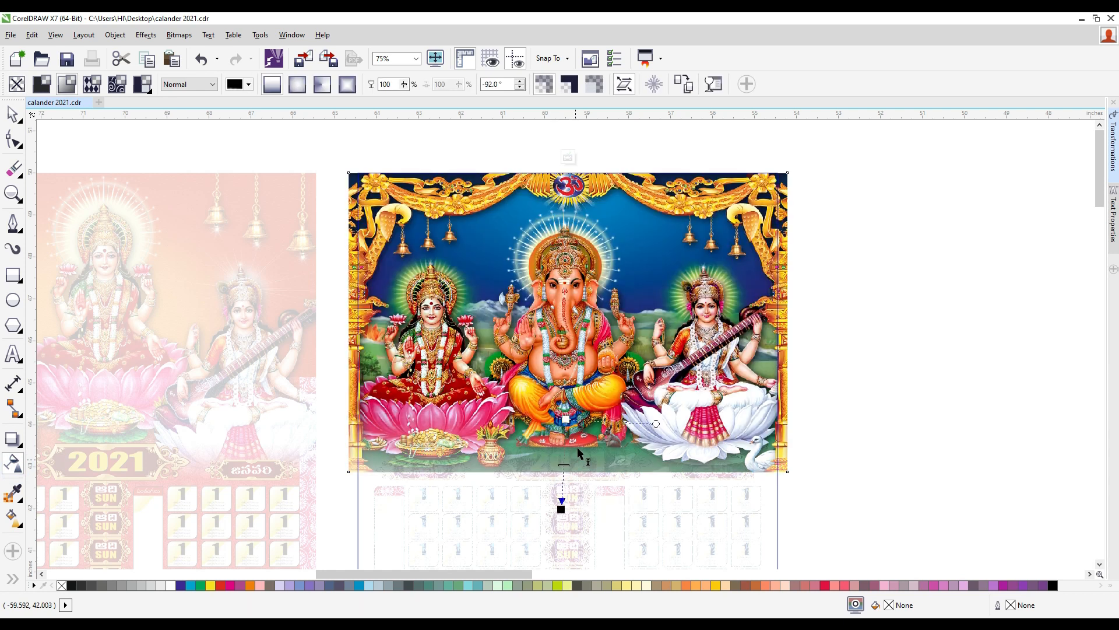
drag(562, 507, 566, 468)
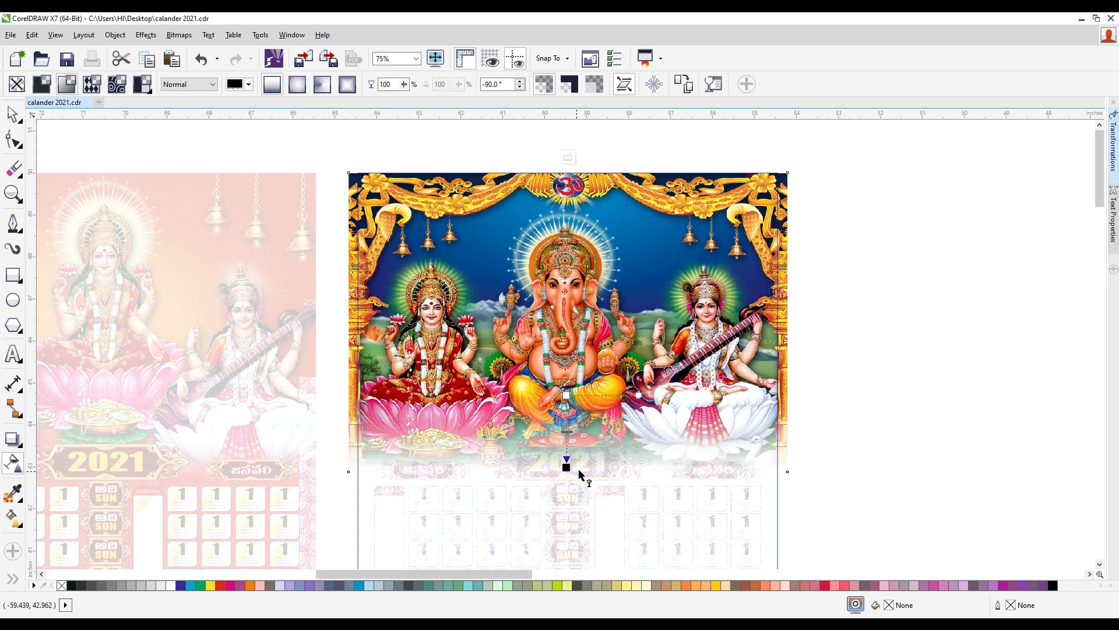
right_click(681, 386)
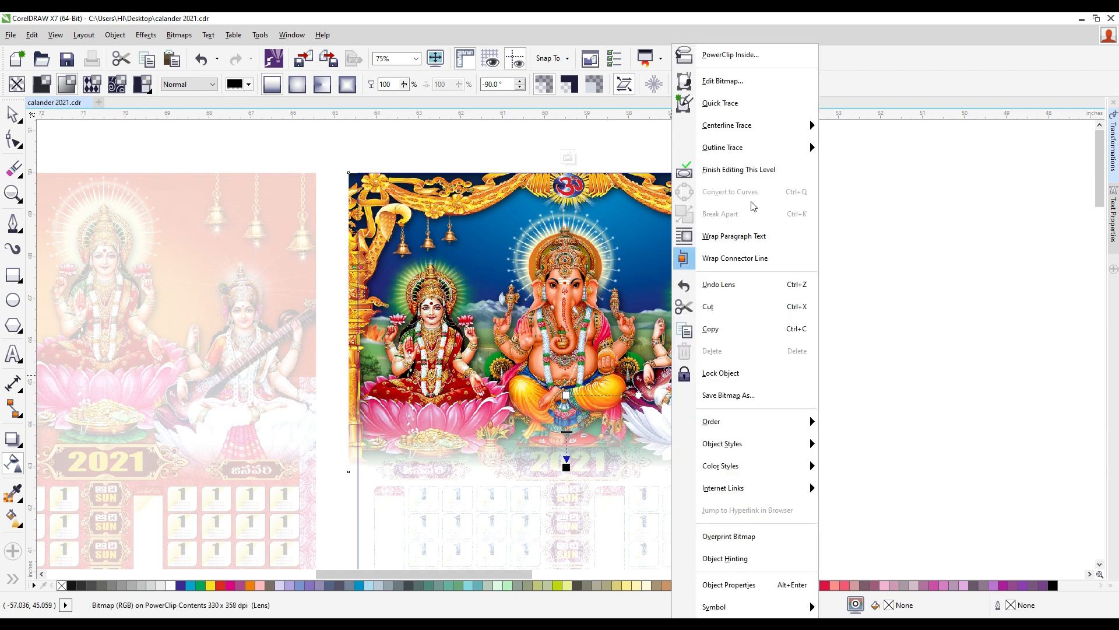
click(749, 170)
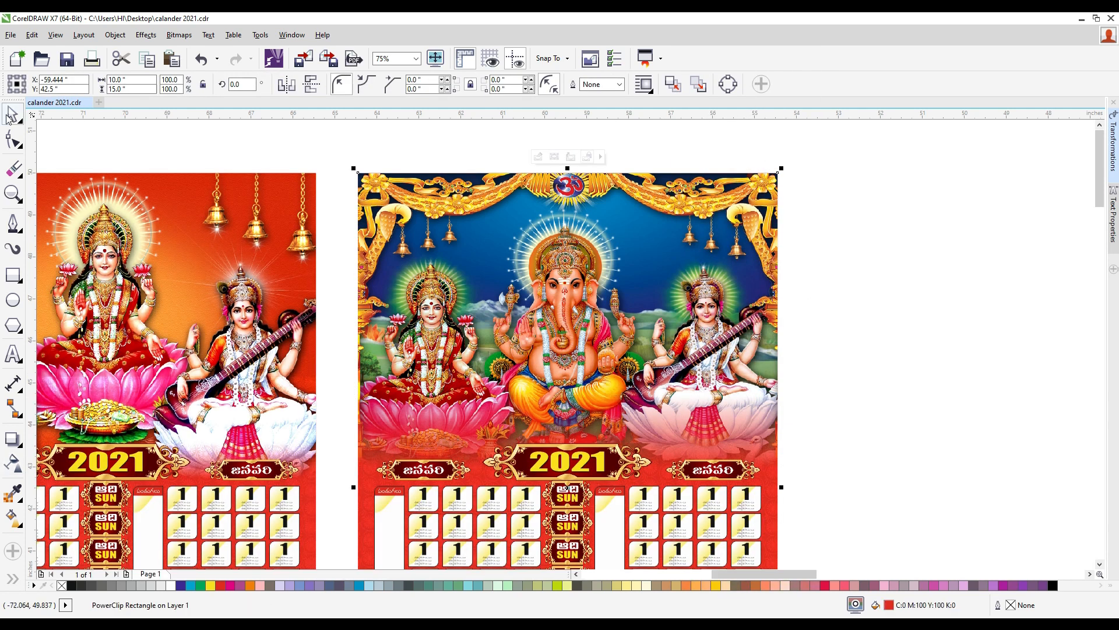
click(882, 264)
scroll(674, 322, down, 2)
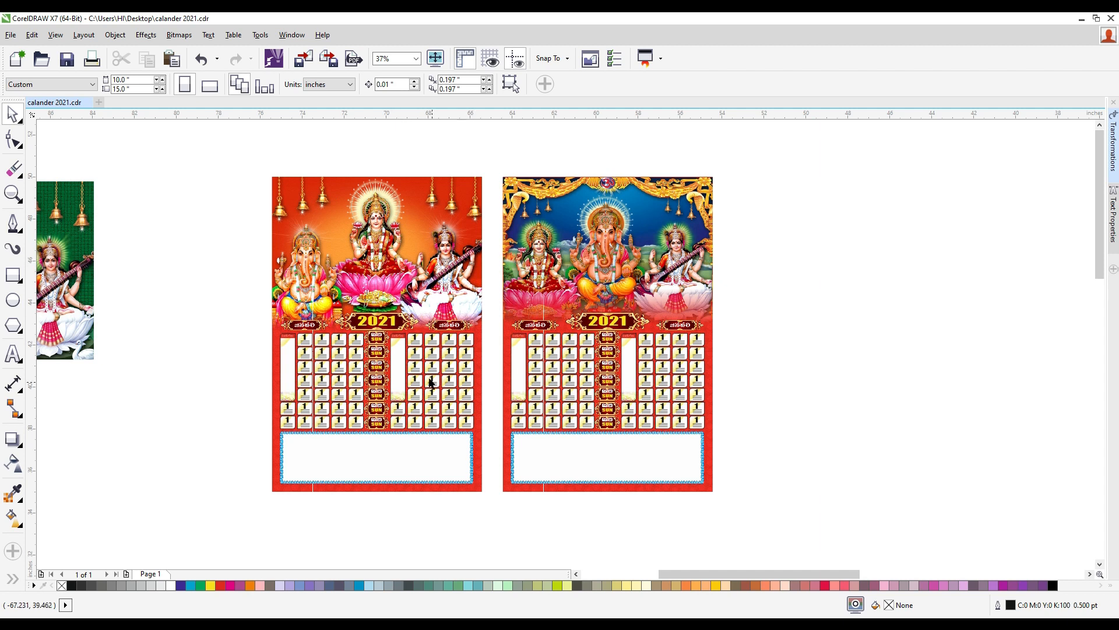
- Sample the blue from the Ganesha image's background and fill the duplicate calendar's red background with it
click(670, 188)
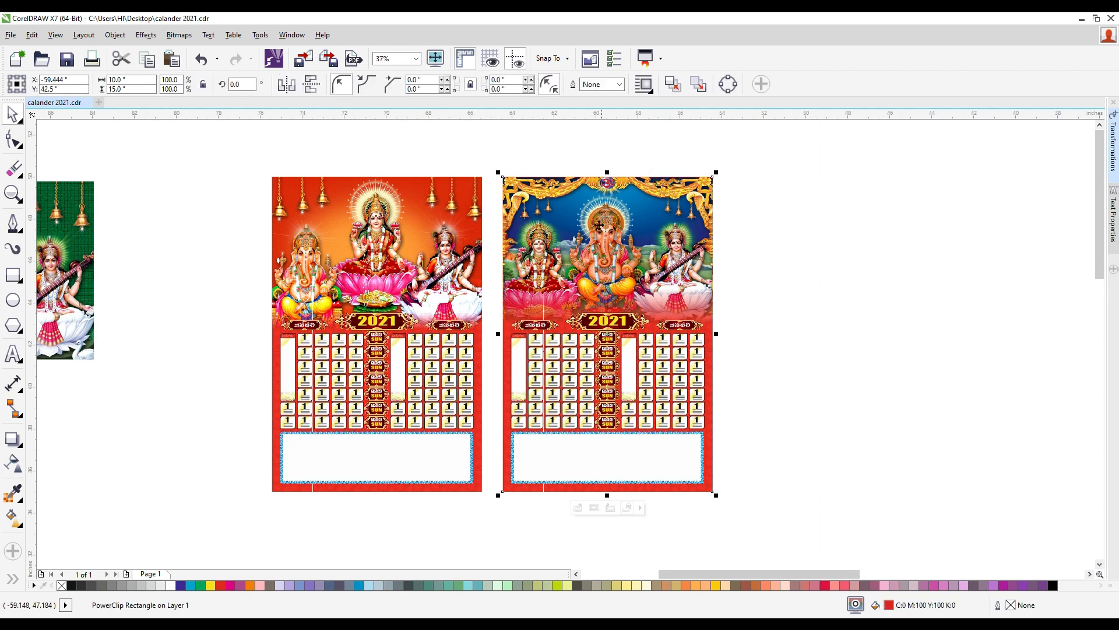
click(12, 492)
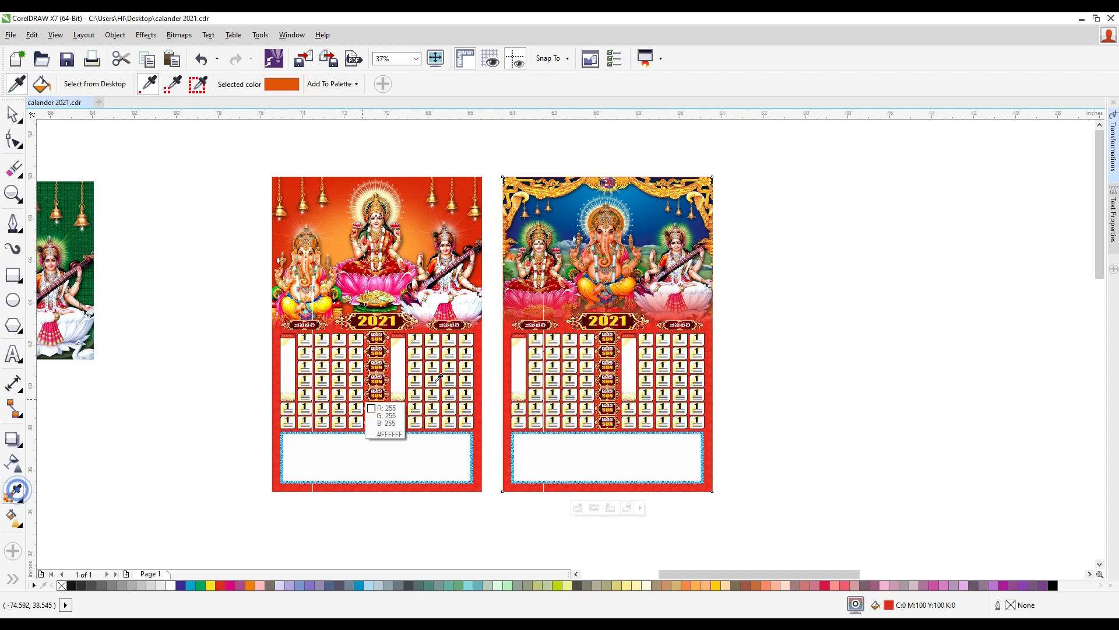
click(653, 201)
click(502, 416)
click(13, 115)
click(182, 190)
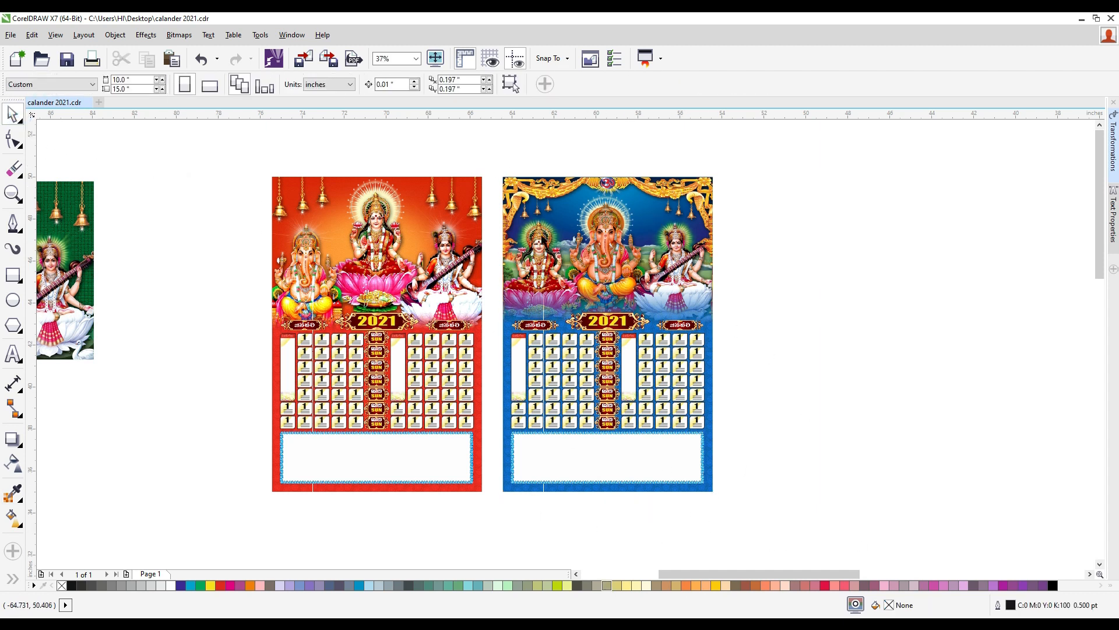
- Try duplicating the blue calendar to its right and cutting the green-background deity image, and undo these changes
scroll(685, 408, up, 4)
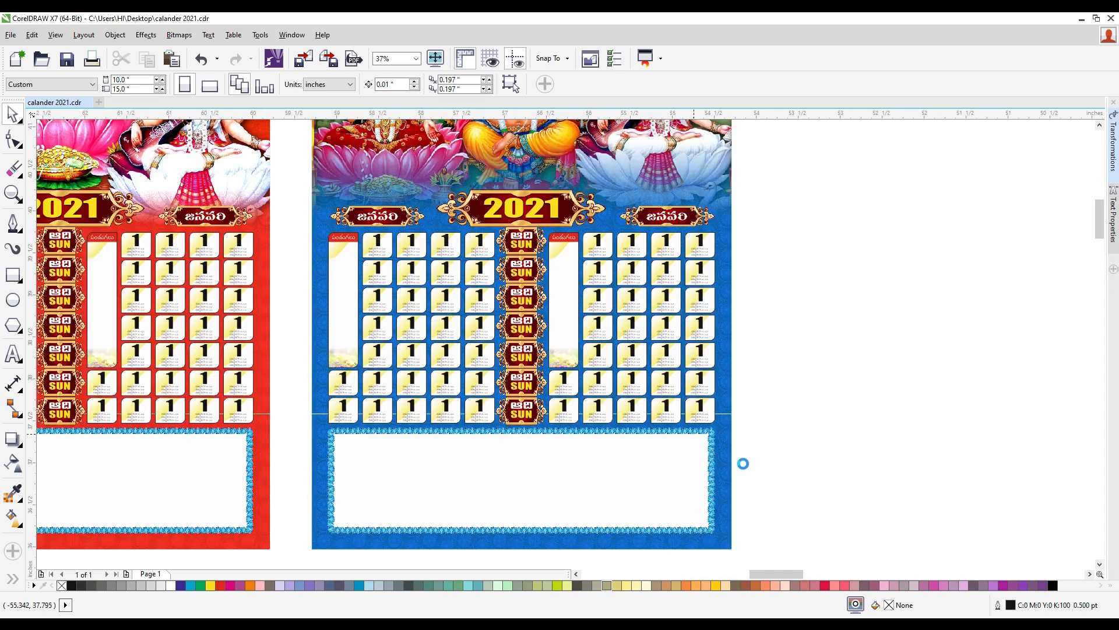
scroll(688, 401, down, 6)
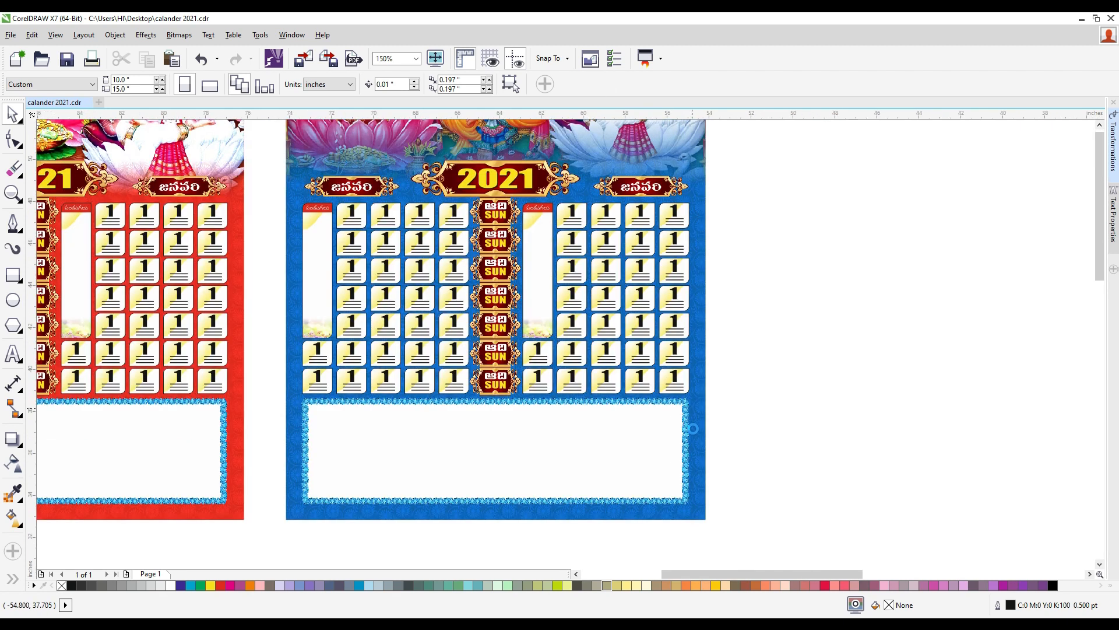
drag(600, 318, 712, 317)
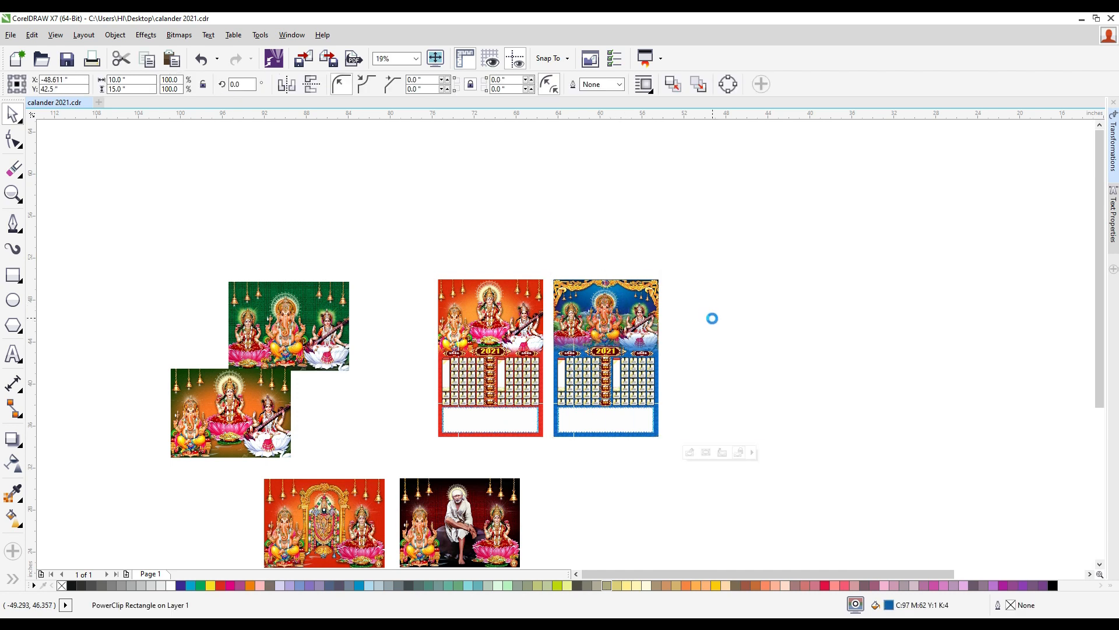
click(294, 343)
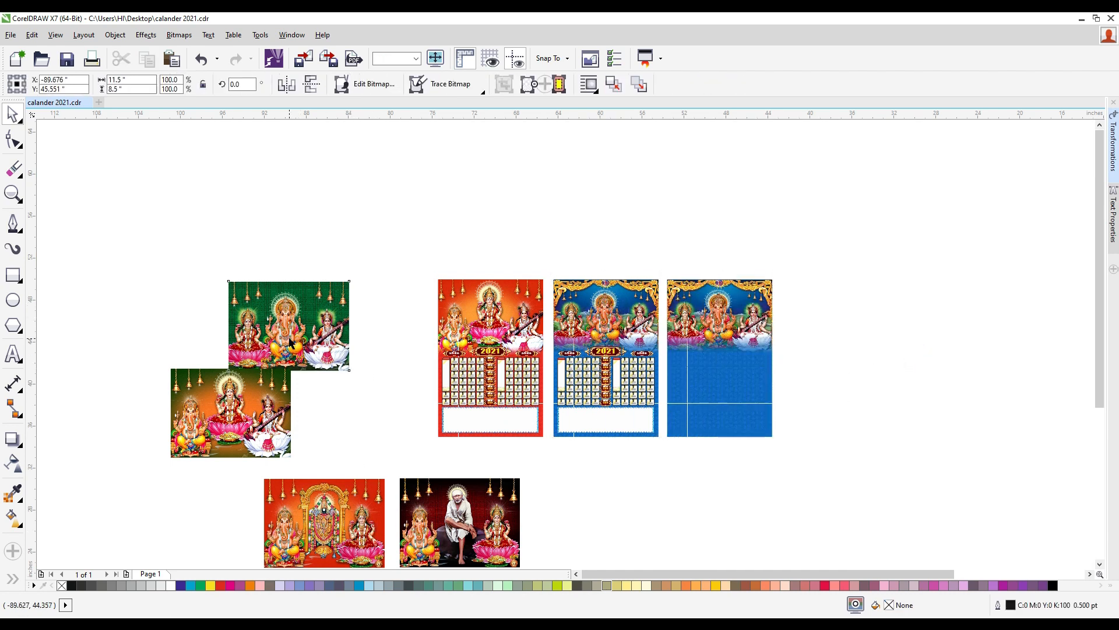
drag(287, 325, 880, 324)
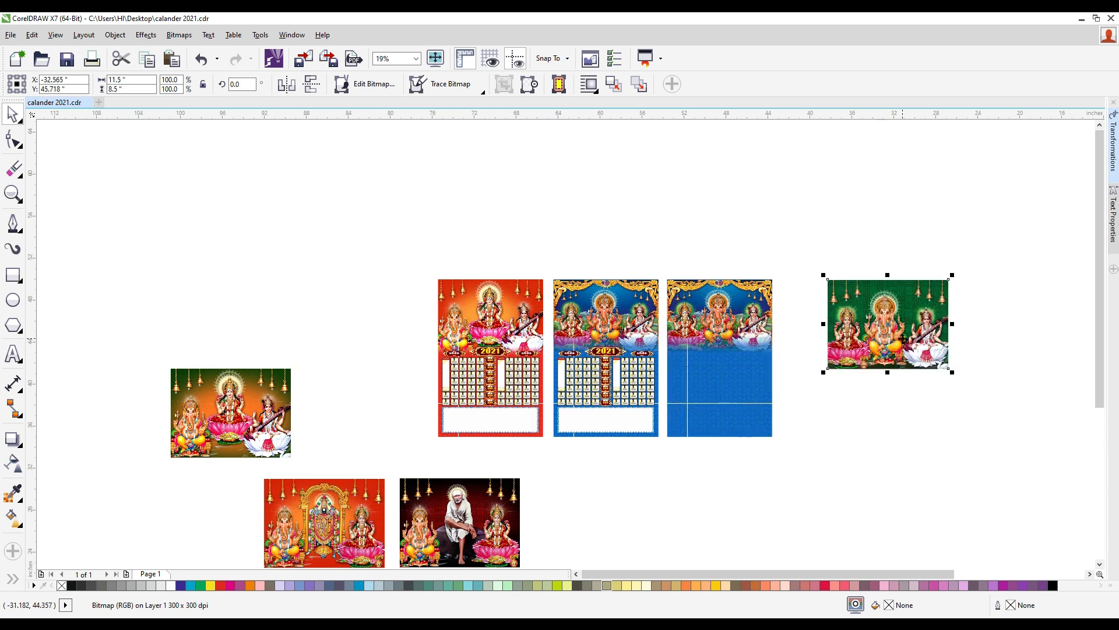
key(Delete)
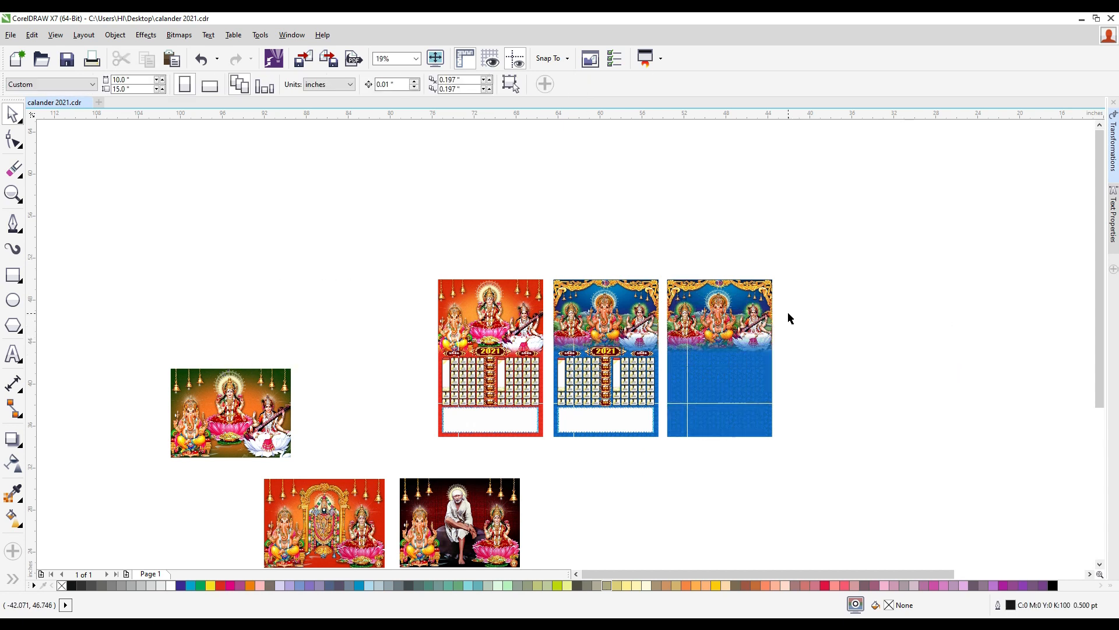
key(ctrl+z)
key(ctrl+z)
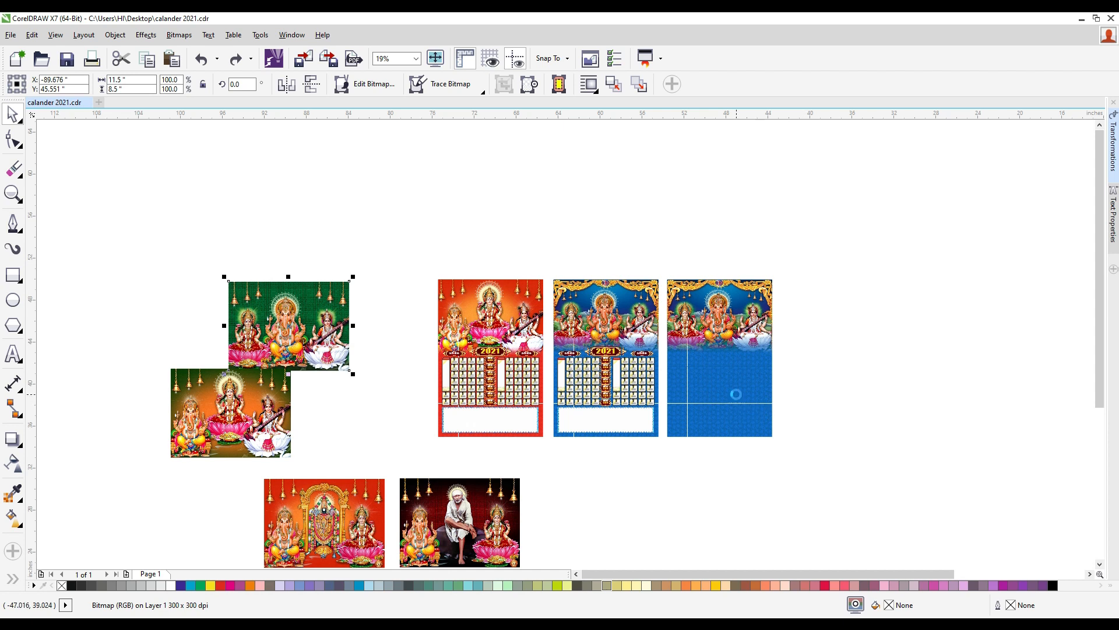
key(ctrl+z)
- Select the whole blue calendar with all its elements and place a duplicate directly to its right
click(719, 454)
drag(742, 524, 547, 239)
drag(586, 309, 697, 312)
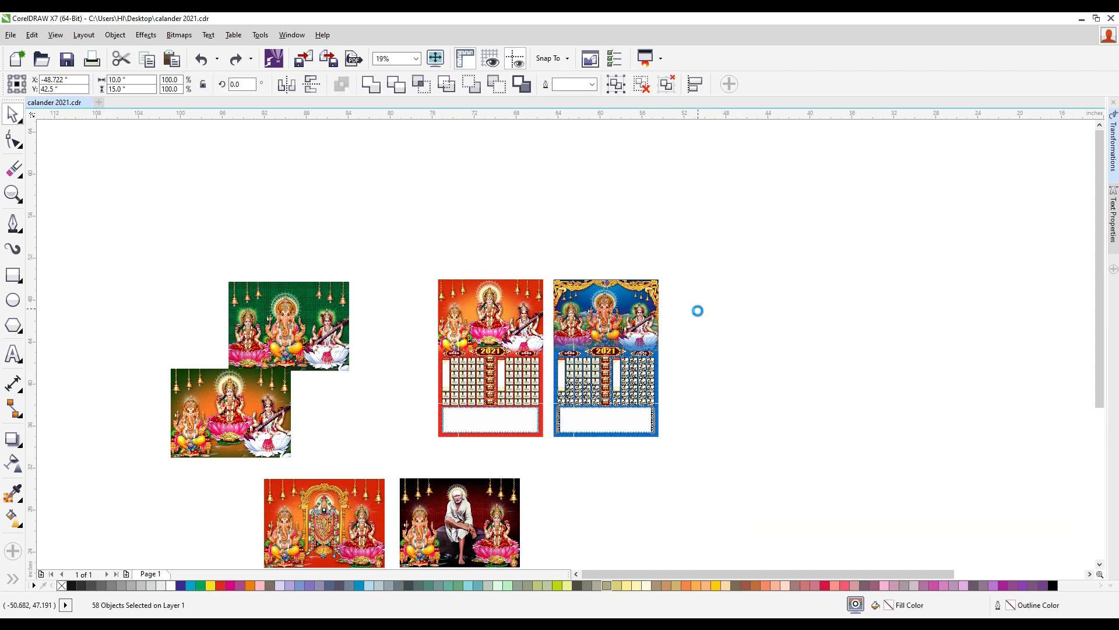
click(862, 376)
scroll(782, 294, up, 4)
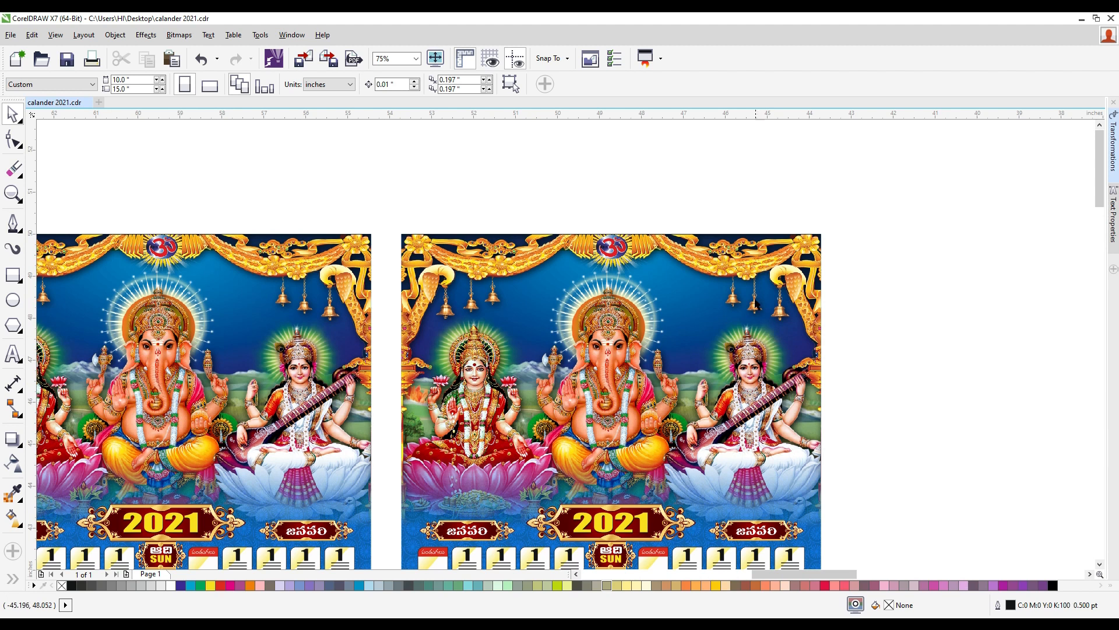
- Cut the green-background deity image placed left of the calendars
scroll(756, 306, down, 4)
scroll(751, 333, down, 2)
scroll(201, 396, down, 2)
scroll(267, 350, down, 2)
click(249, 362)
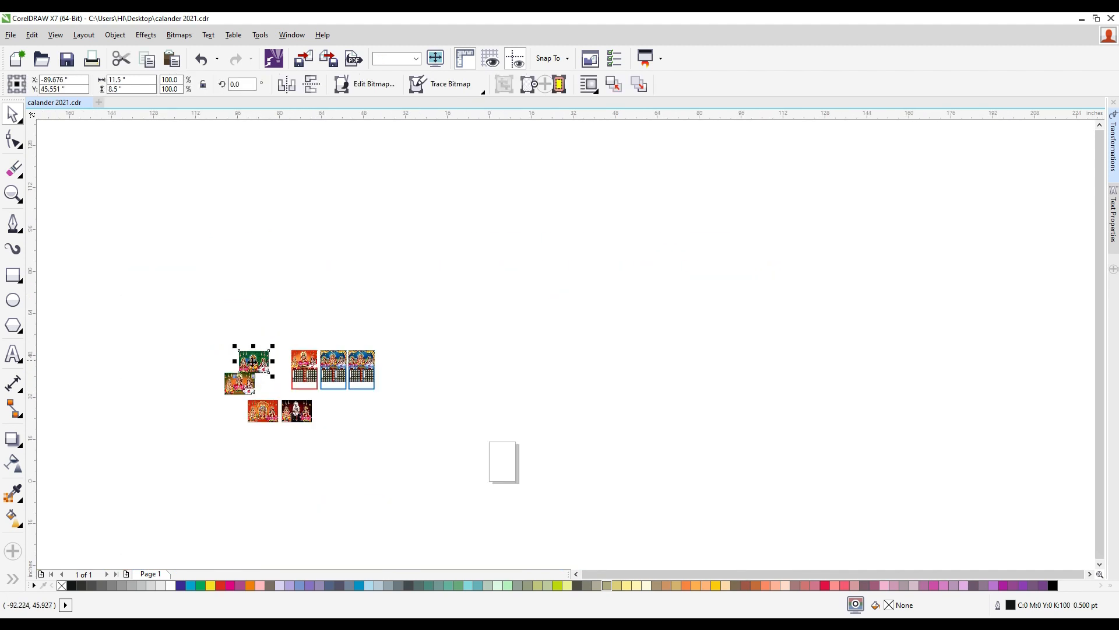
key(Delete)
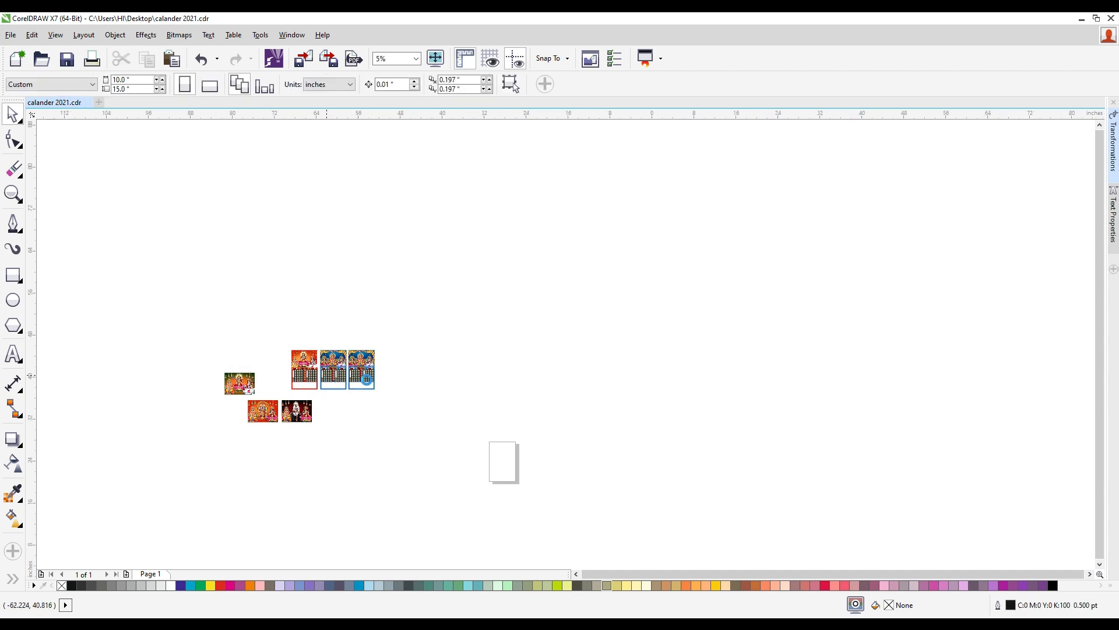
- Open the rightmost calendar's PowerClip contents for editing and delete the Ganesha image with the blue background from it
scroll(327, 373, up, 2)
scroll(450, 333, up, 4)
click(453, 320)
right_click(439, 213)
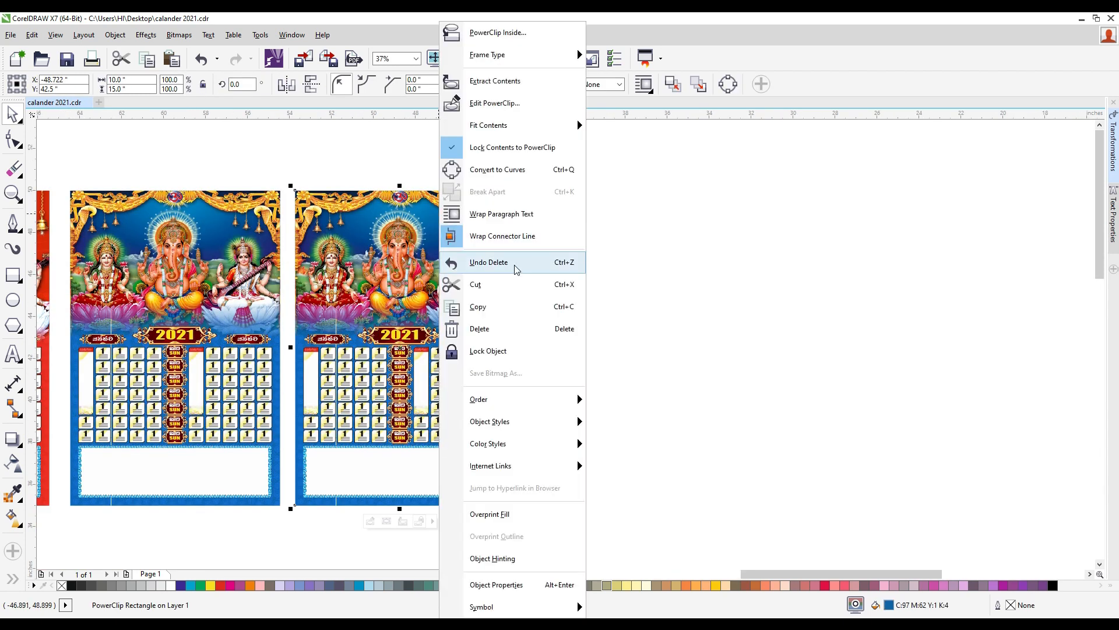
click(506, 104)
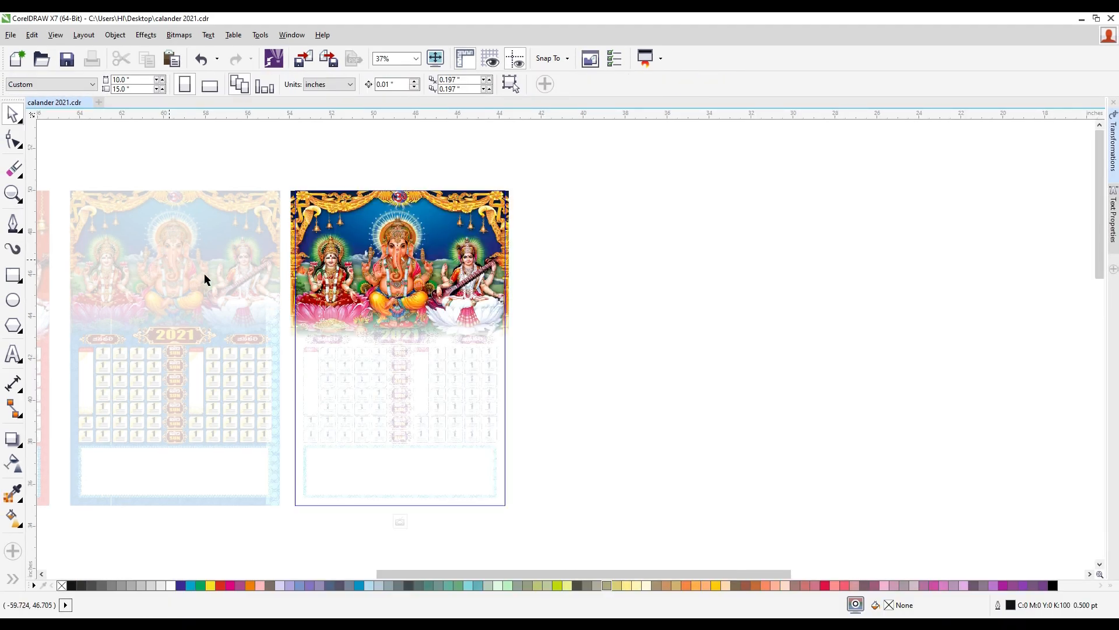
click(457, 233)
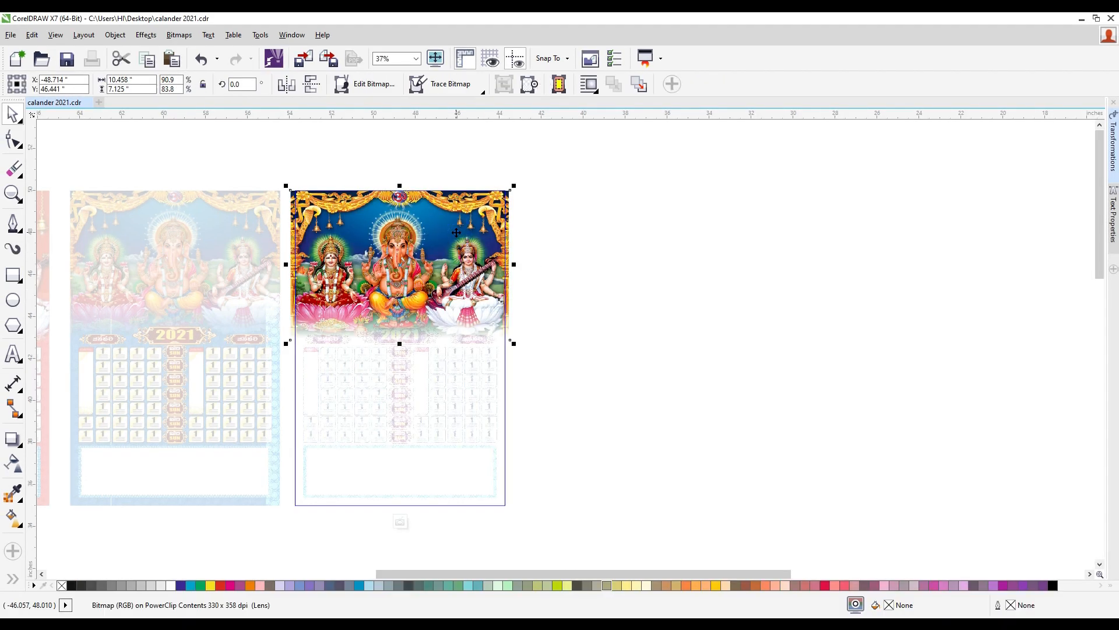
key(Delete)
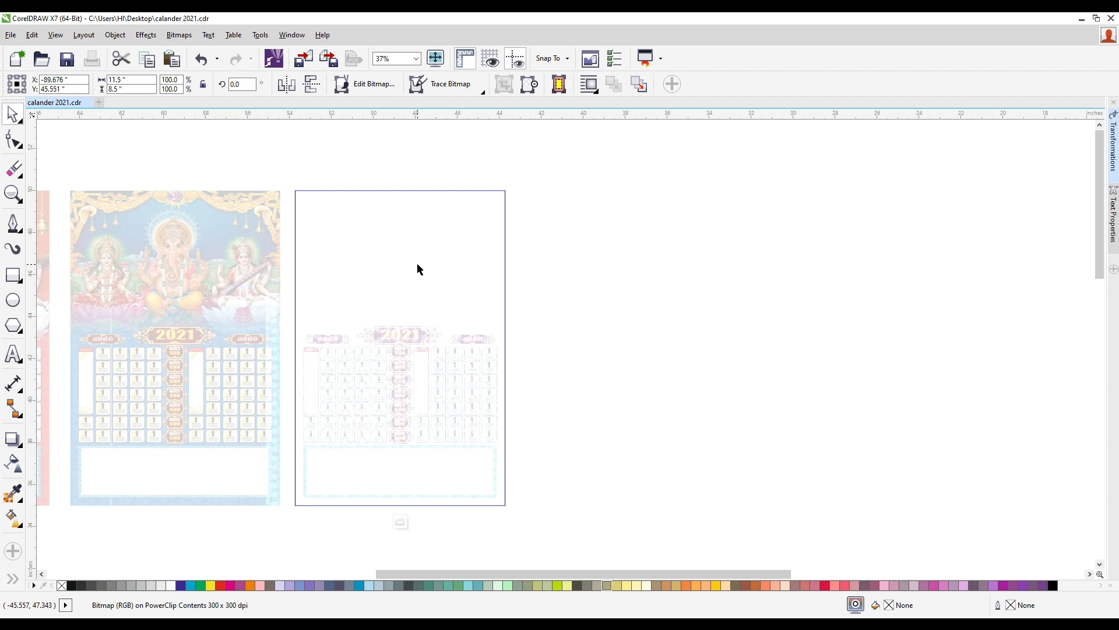
- Place the green-background deity image inside the rightmost calendar's background frame as a PowerClip
scroll(417, 268, down, 1)
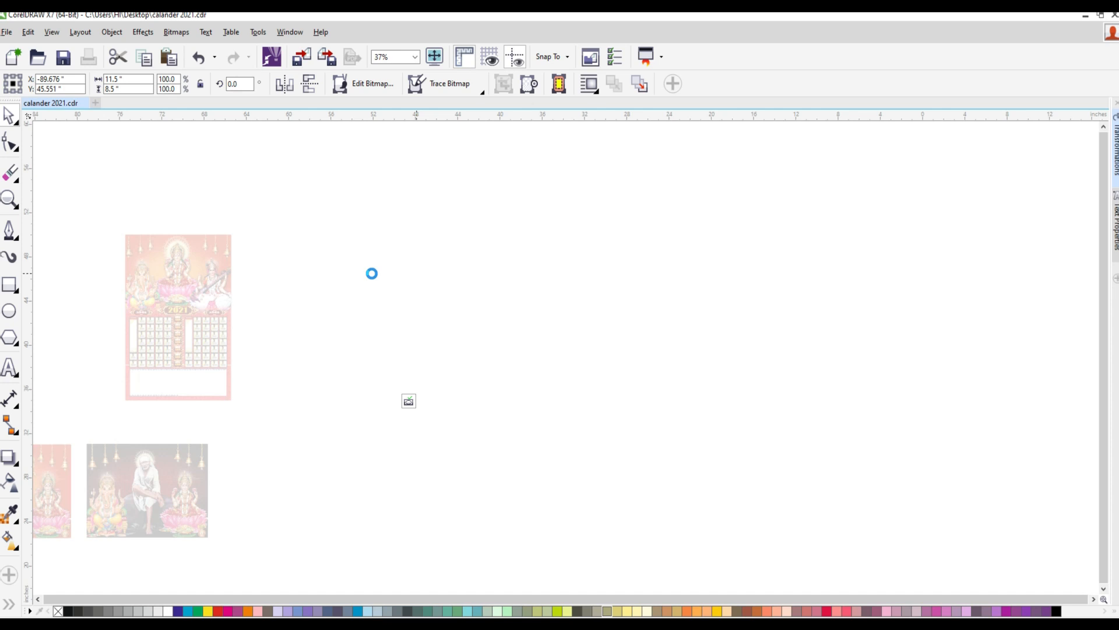
scroll(372, 274, down, 1)
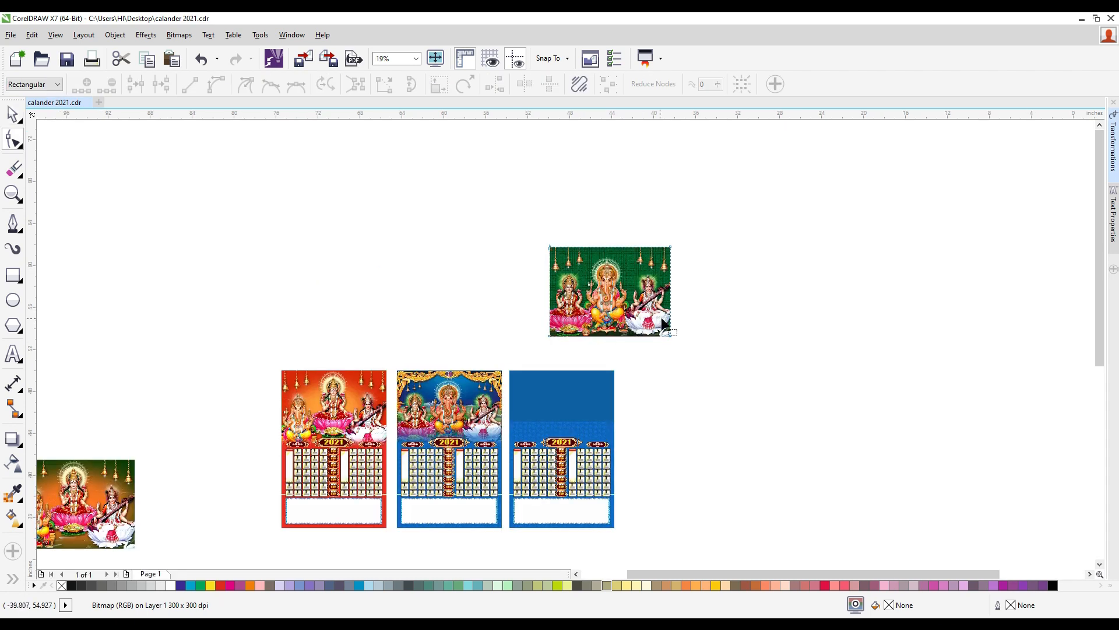
click(13, 116)
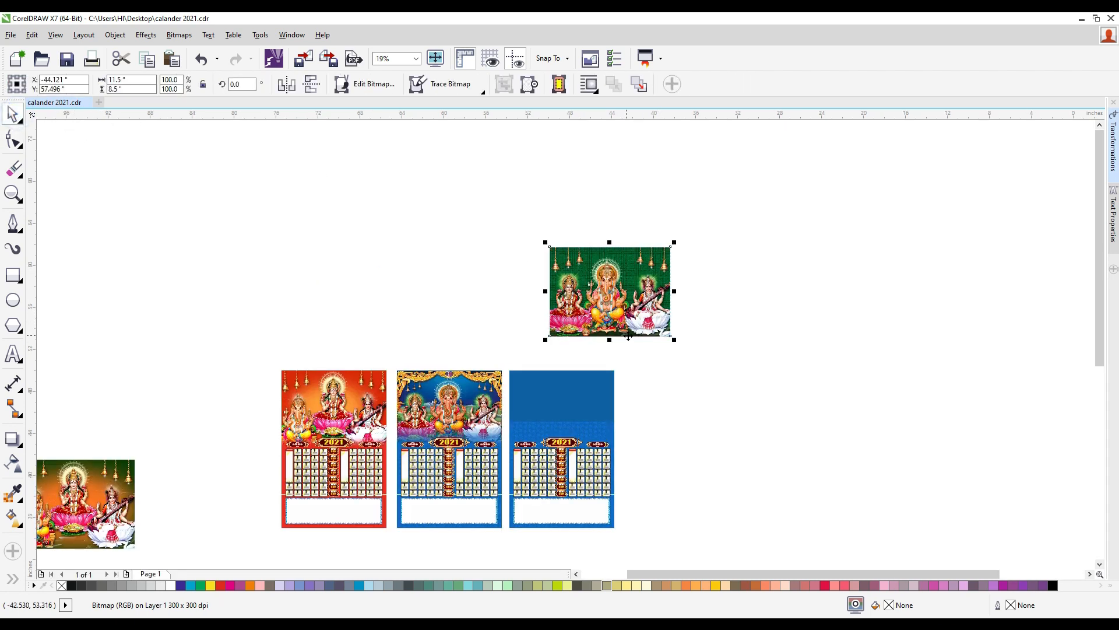
scroll(612, 402, up, 1)
right_click(659, 184)
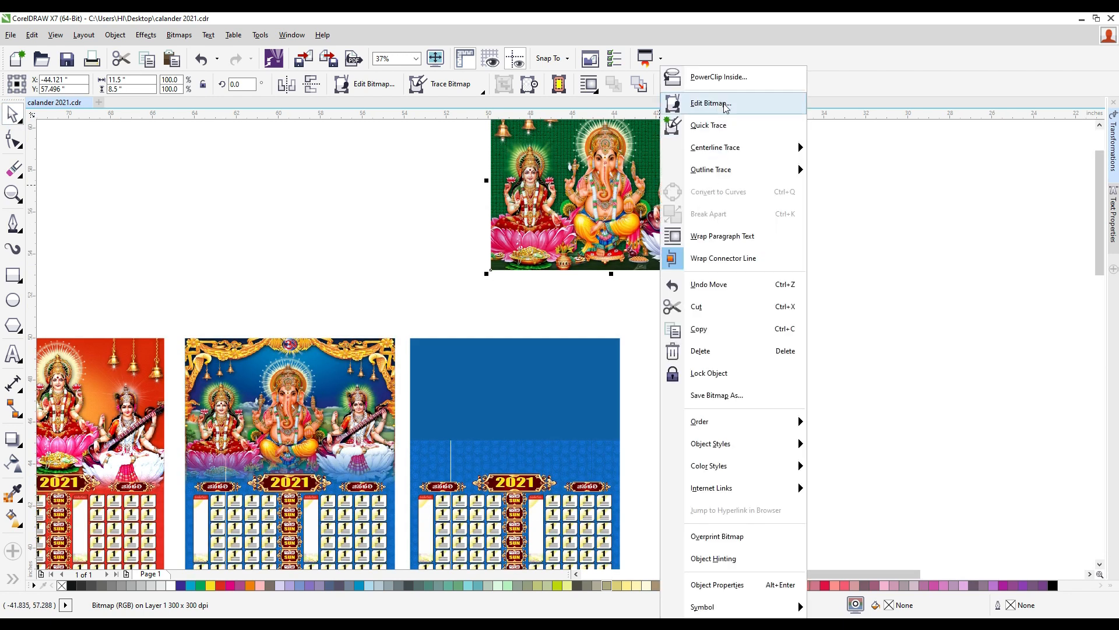
click(719, 77)
click(498, 413)
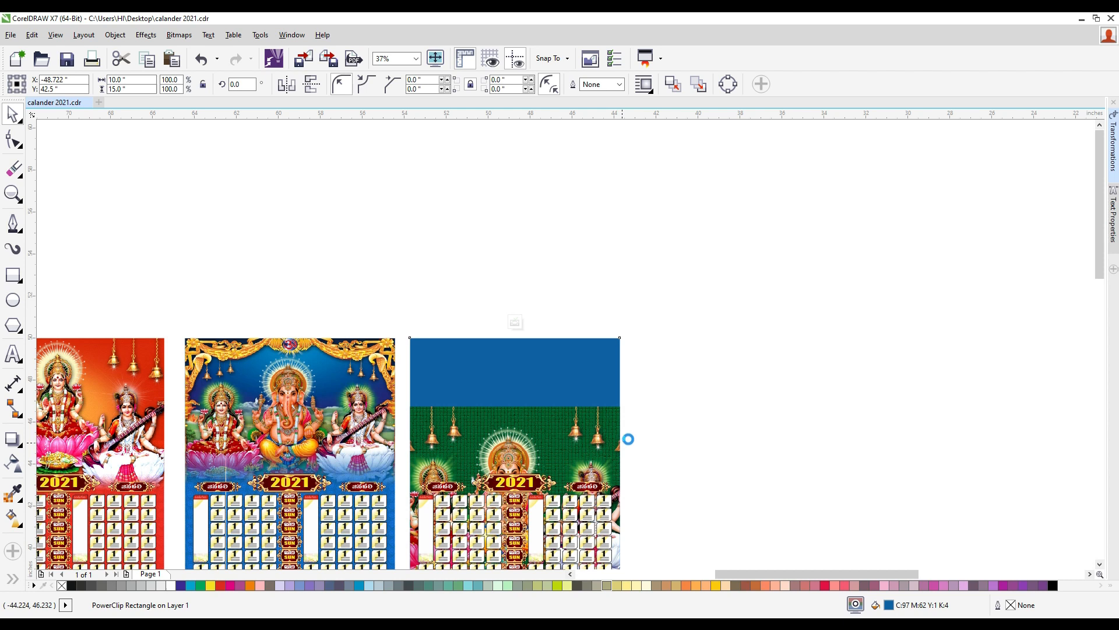
- Scale the green deity image to about 10.5 by 7.76 inches, position it over the top of the calendar frame, and finish editing the PowerClip
drag(558, 469, 555, 394)
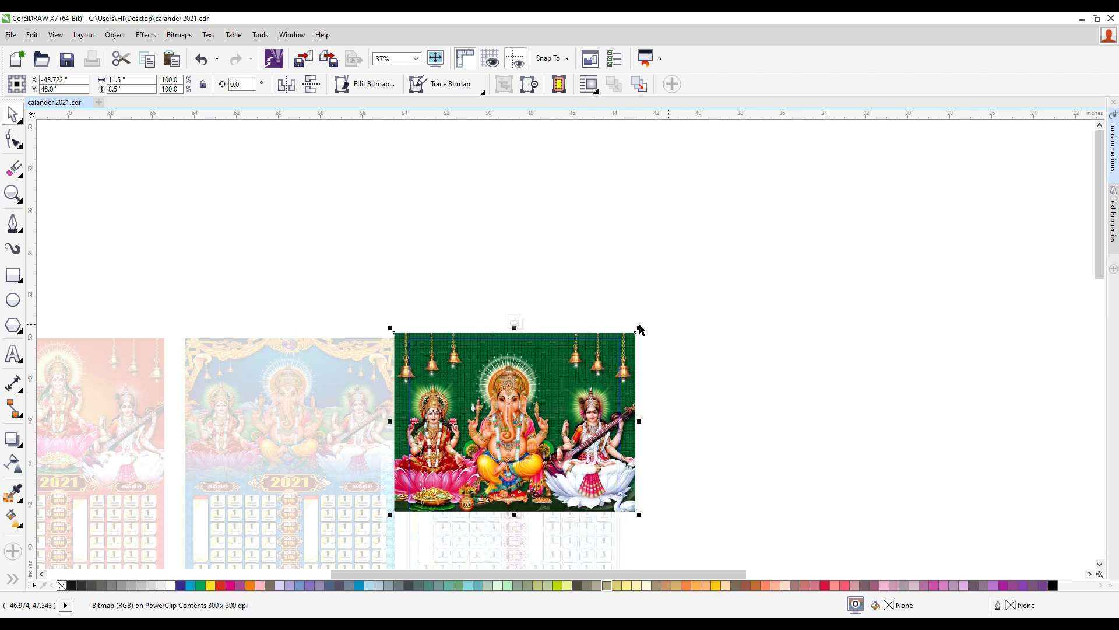
drag(638, 328, 618, 344)
drag(529, 408, 538, 394)
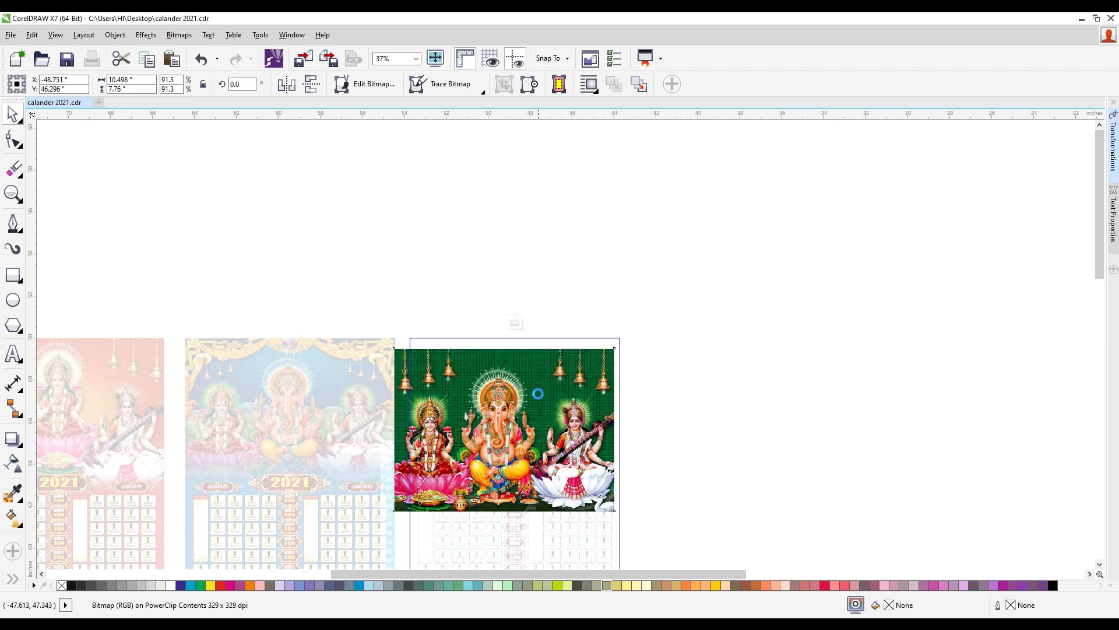
right_click(542, 385)
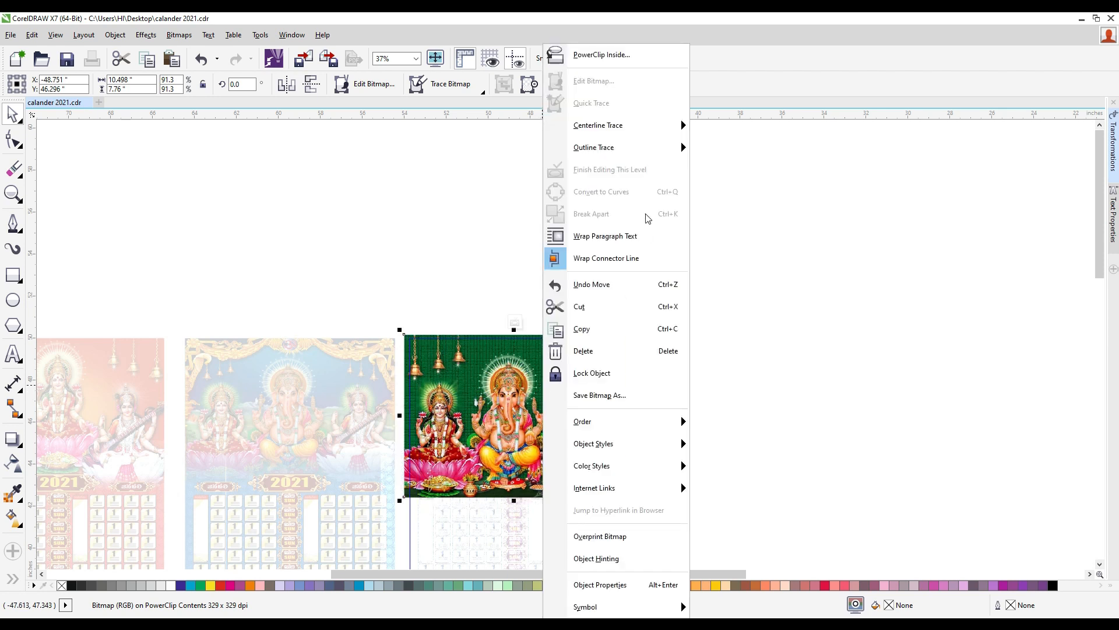
click(633, 169)
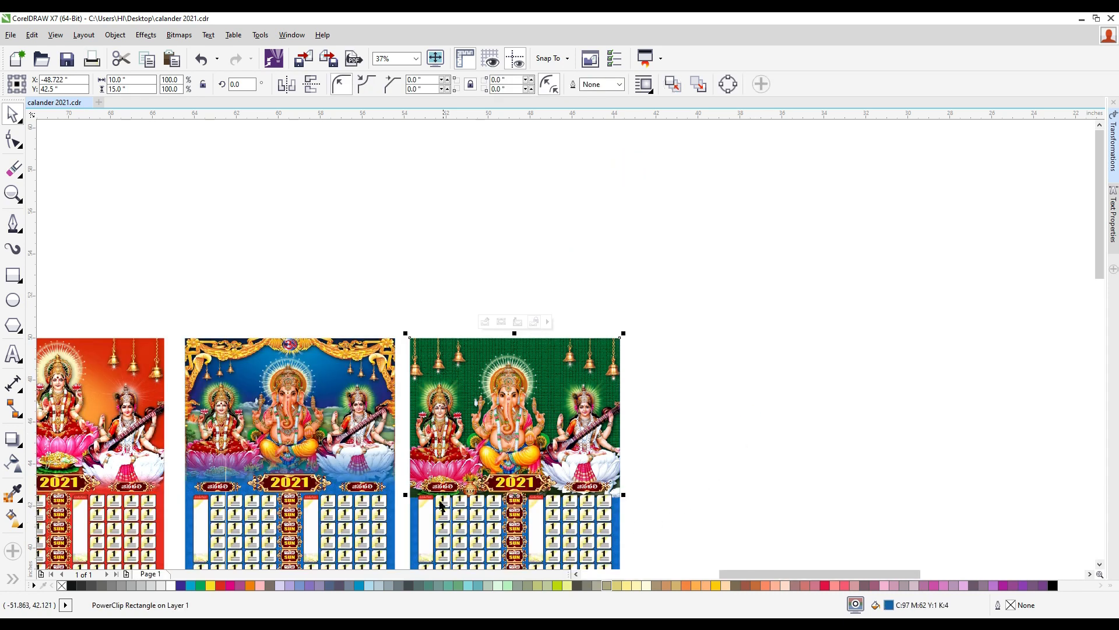
- Fade the lower edge of the clipped green deity image with a vertical linear transparency and finish editing the PowerClip
right_click(574, 369)
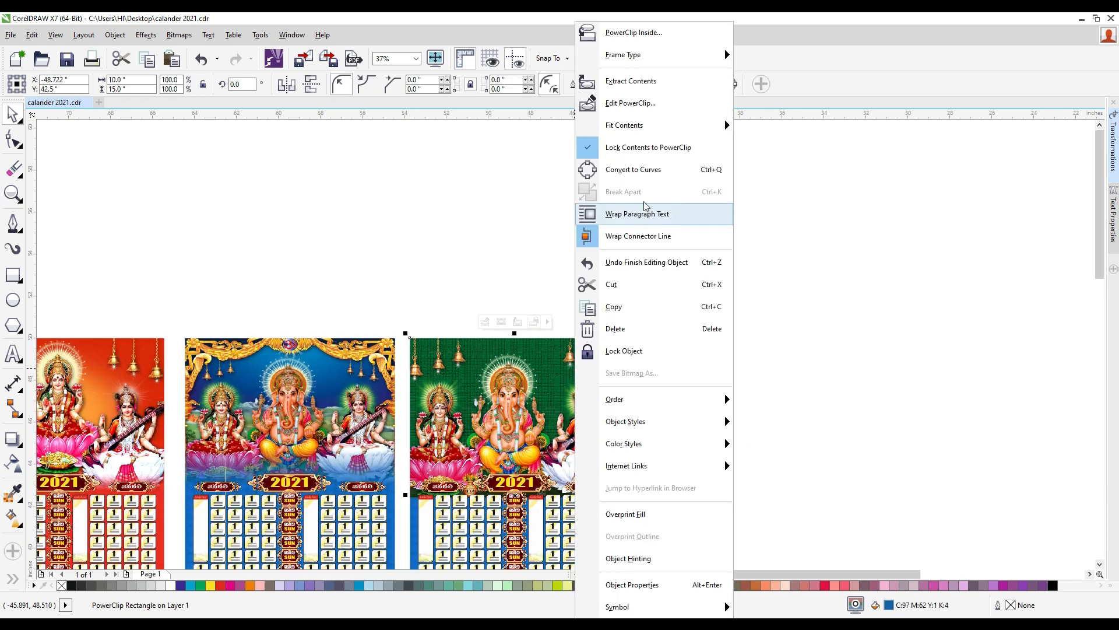
click(666, 106)
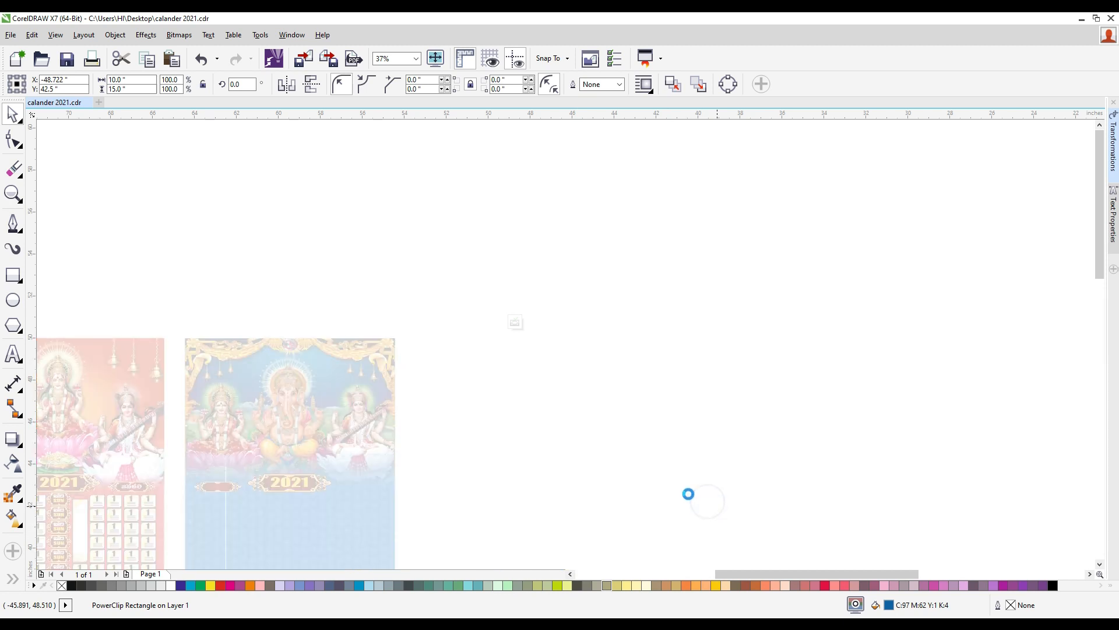
click(17, 470)
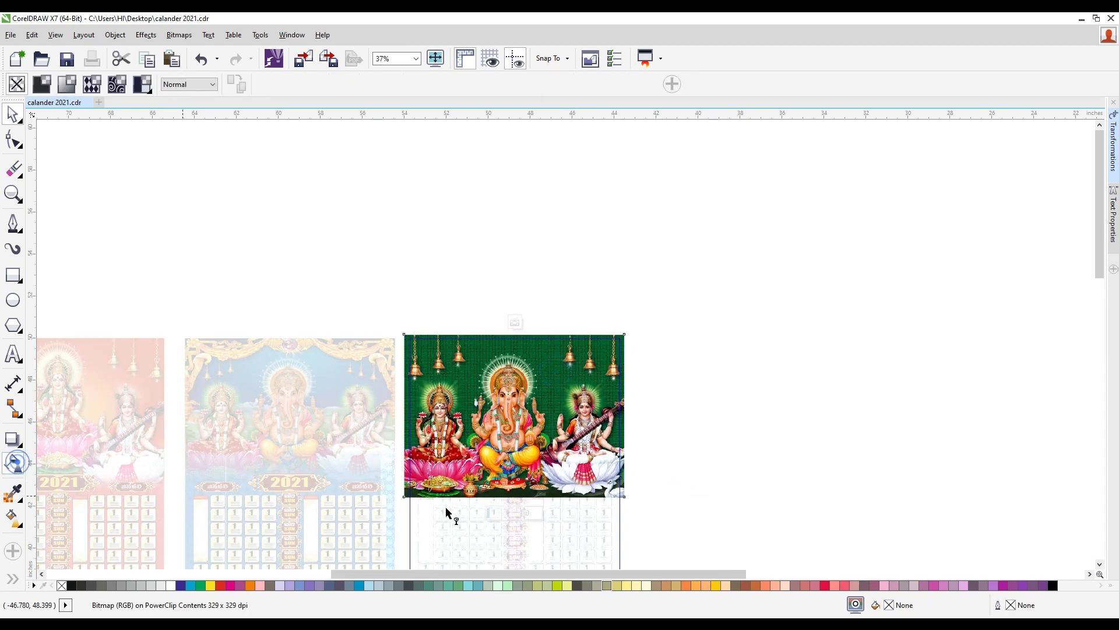
drag(507, 459, 506, 498)
right_click(556, 449)
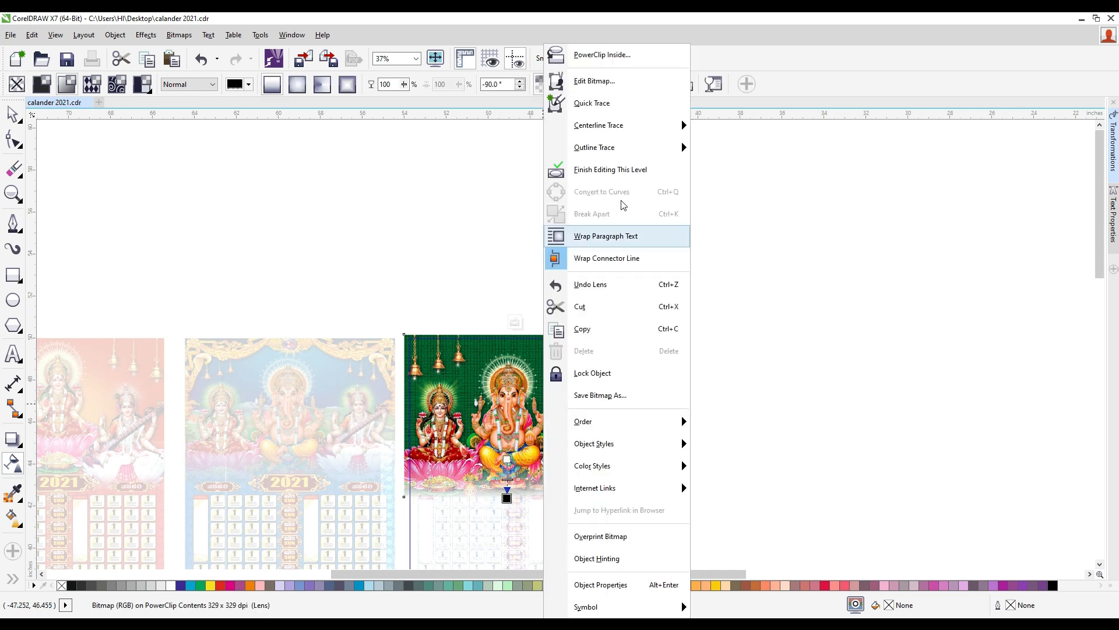
click(621, 170)
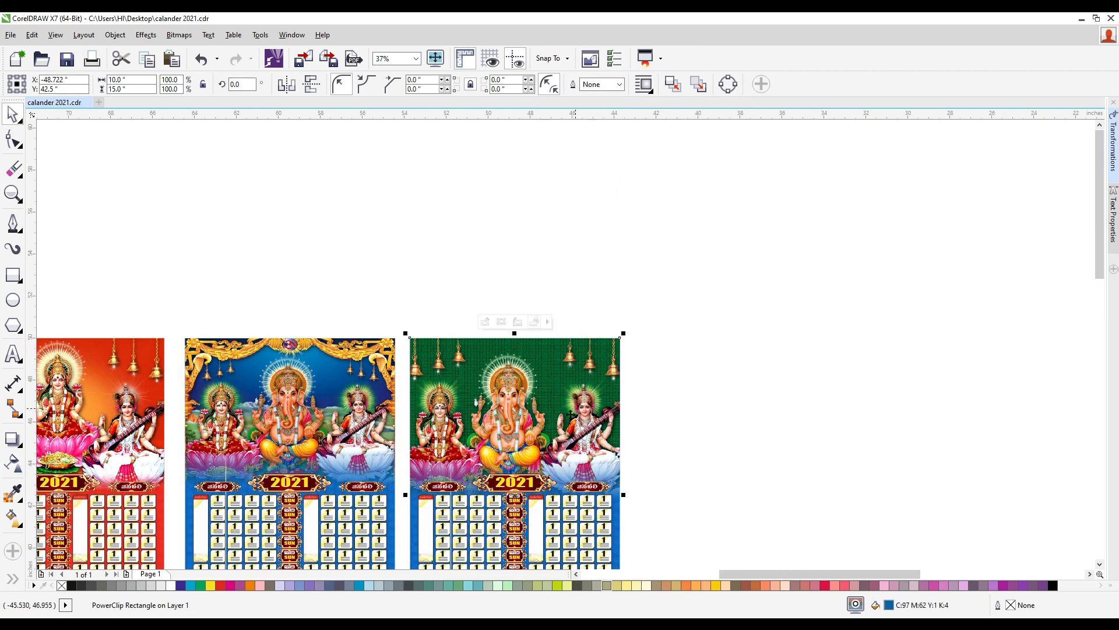
- Try a C100 M0 Y100 K0 green on the rightmost calendar's background and settle on lime C40 M0 Y100 K0
scroll(1102, 186, down, 3)
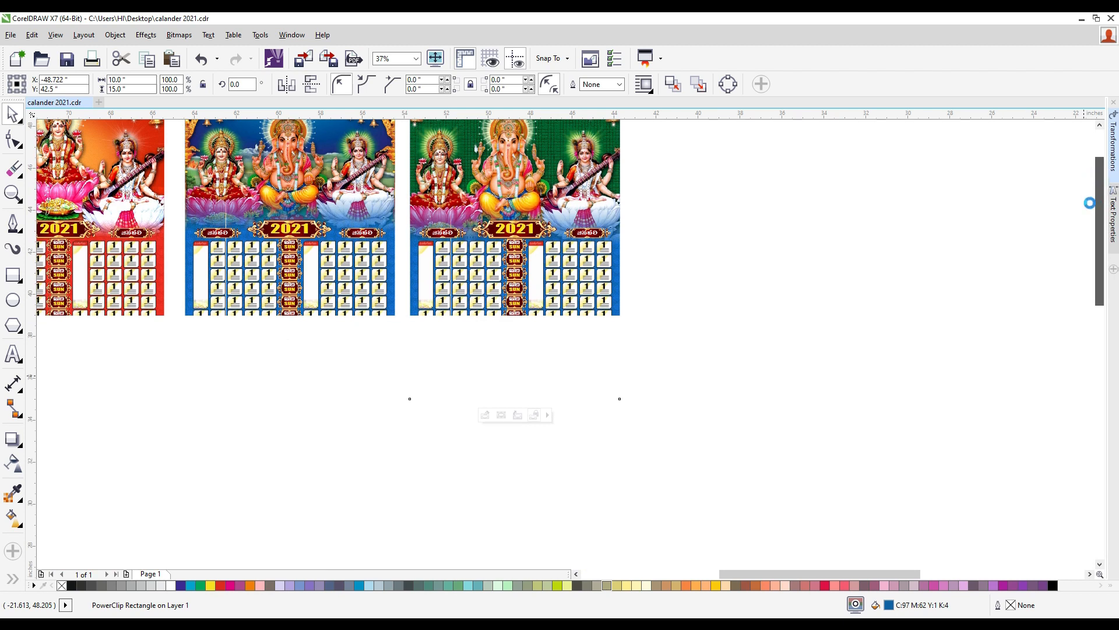
drag(838, 575, 808, 574)
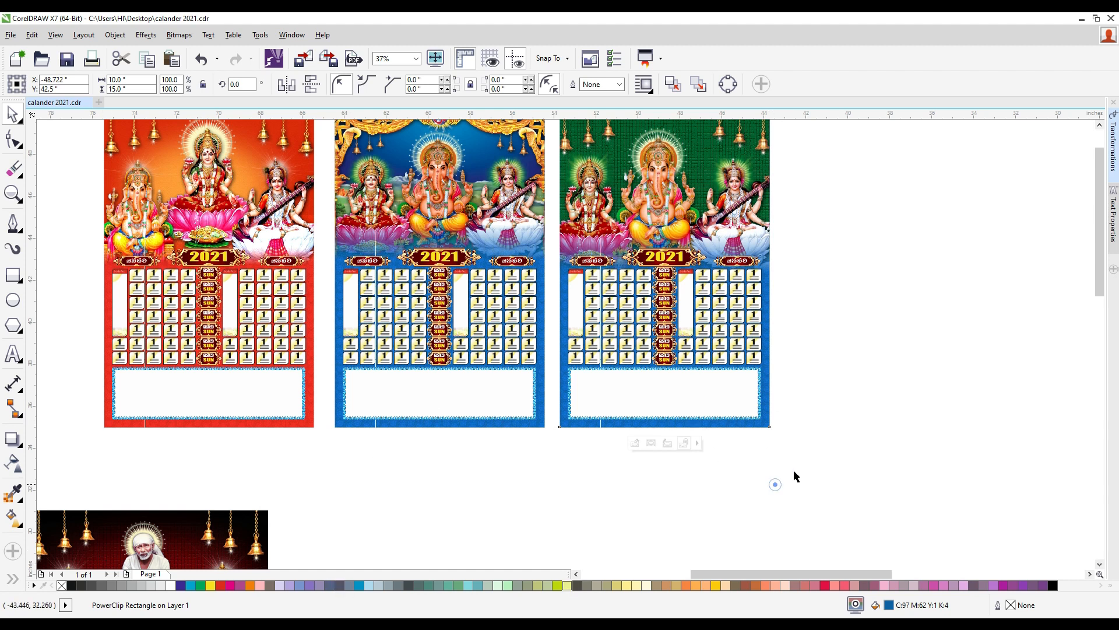
click(557, 585)
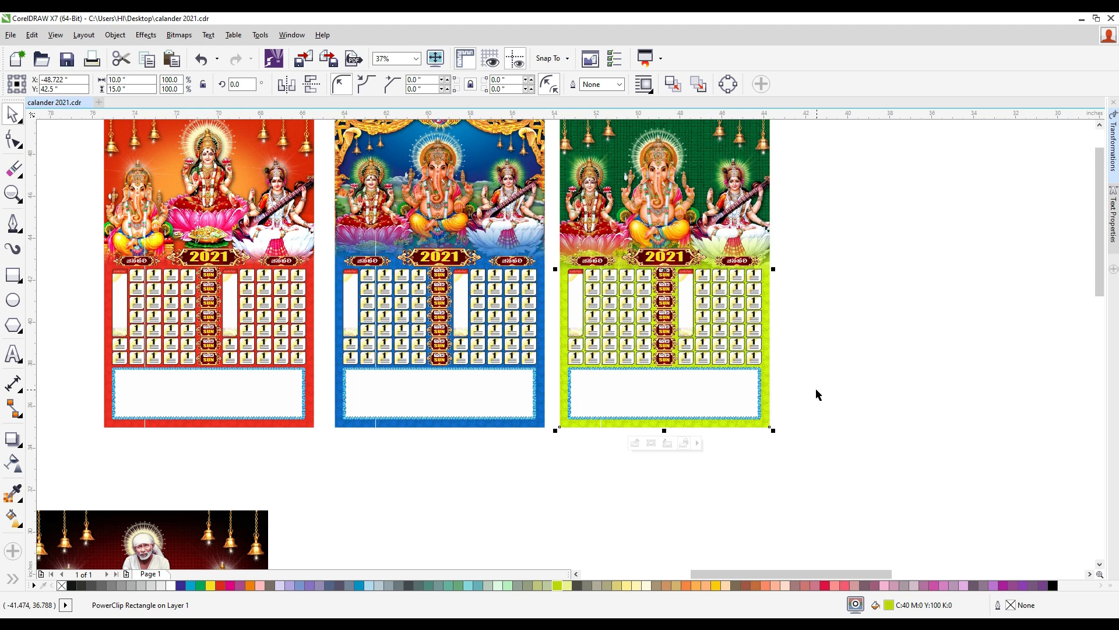
click(198, 585)
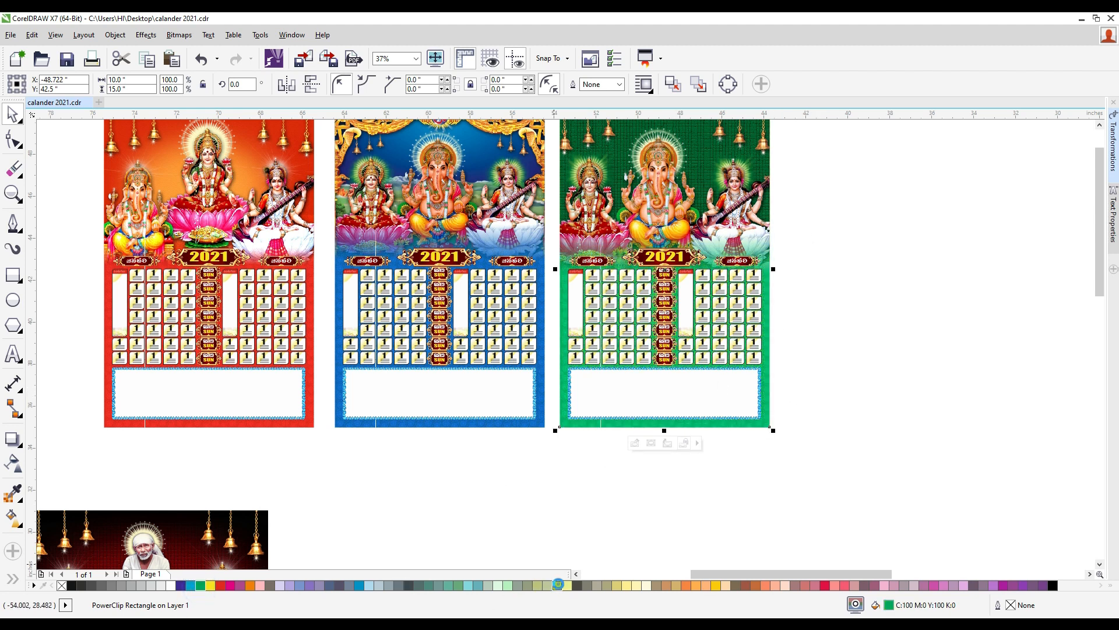
click(558, 584)
click(883, 405)
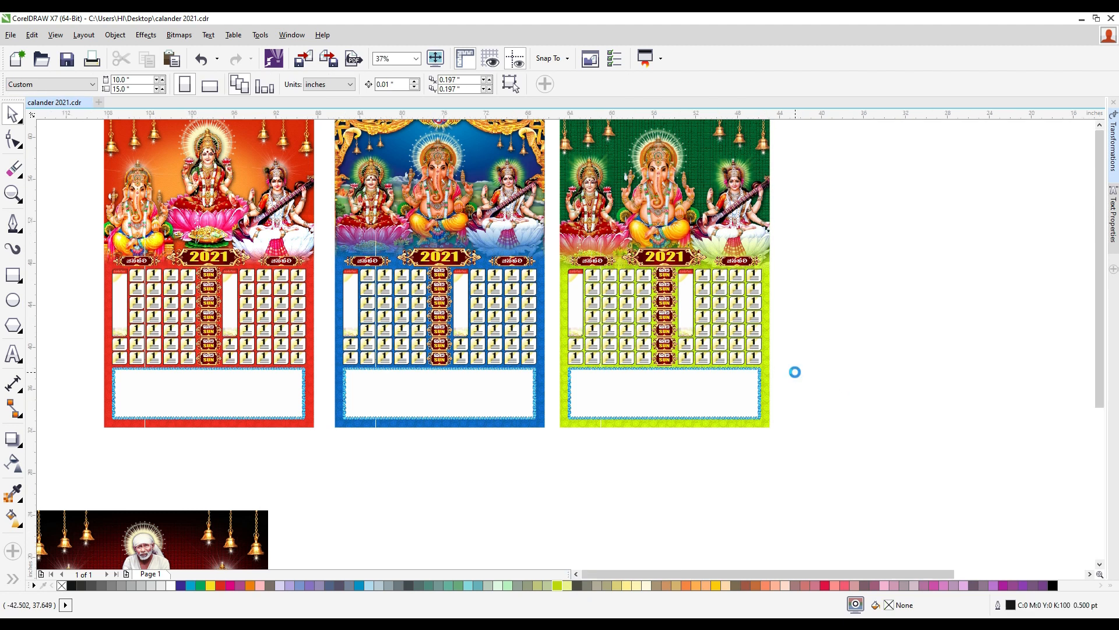
- Move the three spare deity images away to the left of the calendars
scroll(795, 372, down, 2)
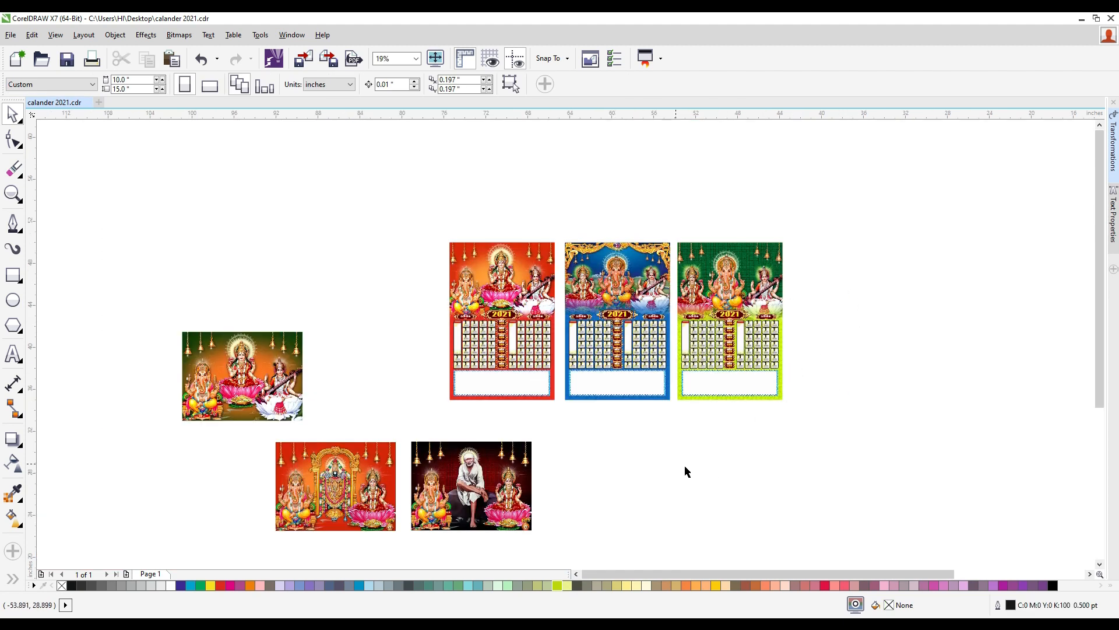
drag(462, 499, 348, 255)
drag(268, 373, 170, 300)
drag(344, 490, 128, 404)
drag(860, 450, 451, 225)
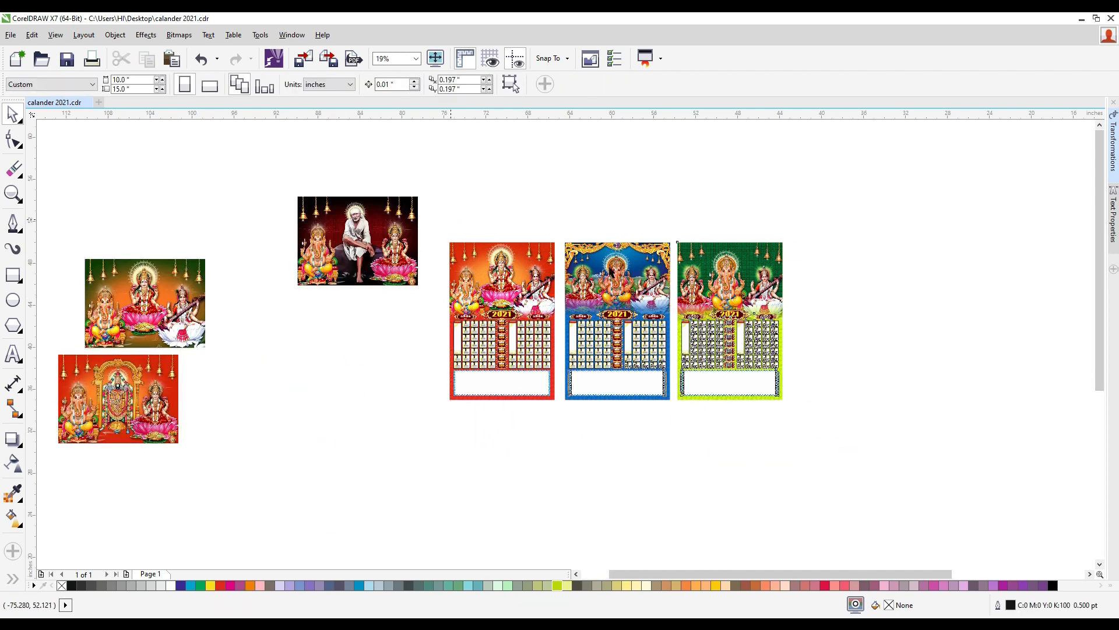
click(535, 443)
- Examine the red, blue and green calendar variants and their blended deity images up close
scroll(730, 299, up, 1)
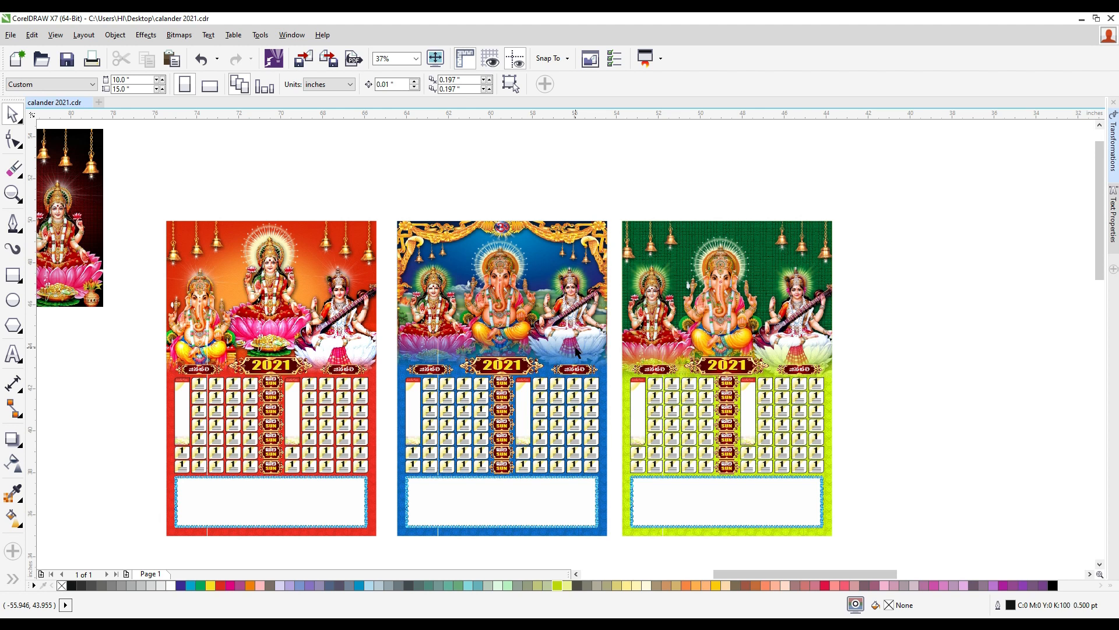
scroll(575, 350, down, 4)
scroll(624, 414, up, 2)
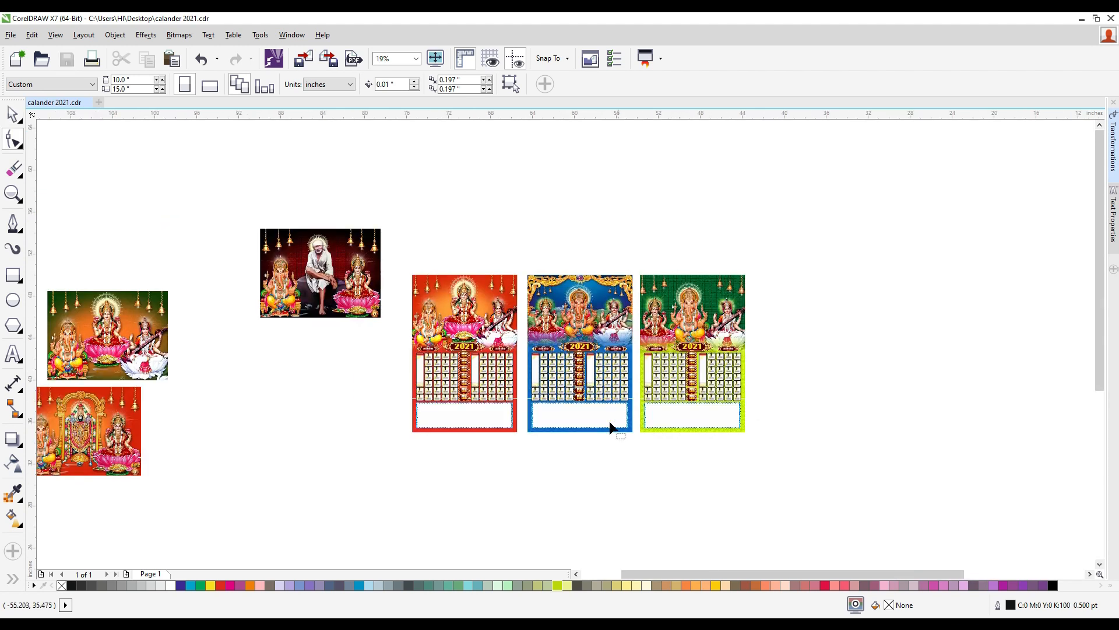
click(12, 114)
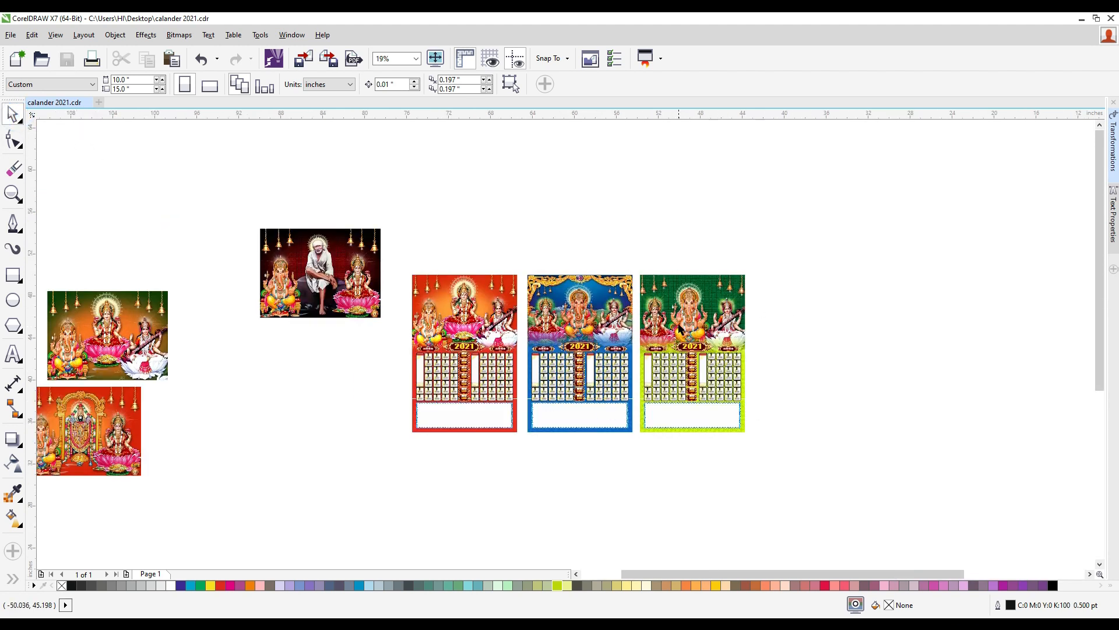
scroll(429, 320, up, 1)
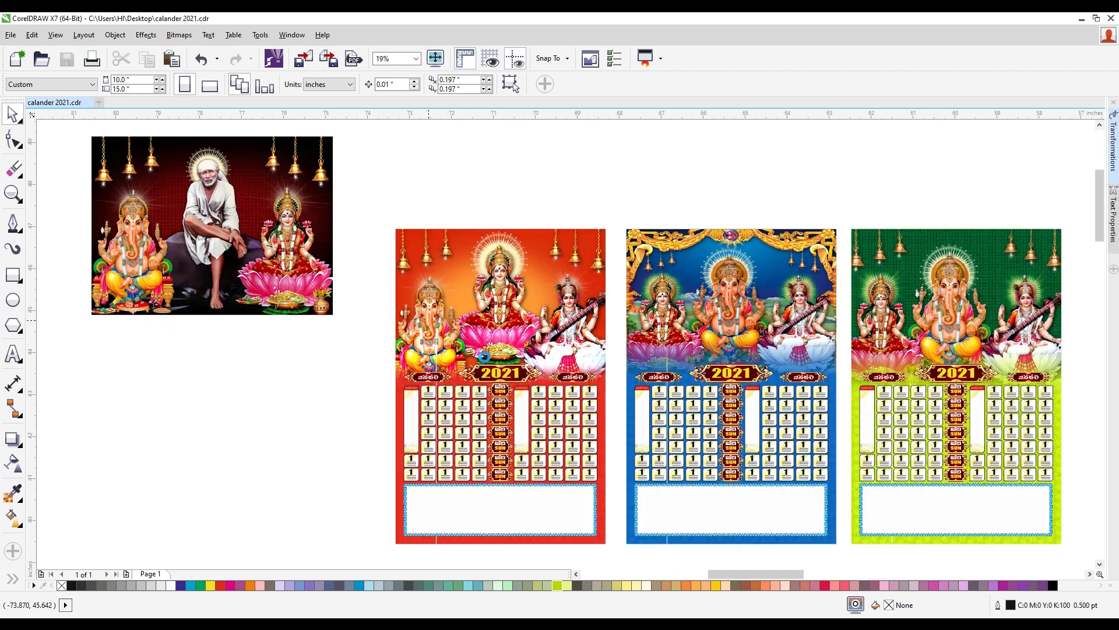
scroll(484, 356, up, 2)
scroll(503, 366, down, 2)
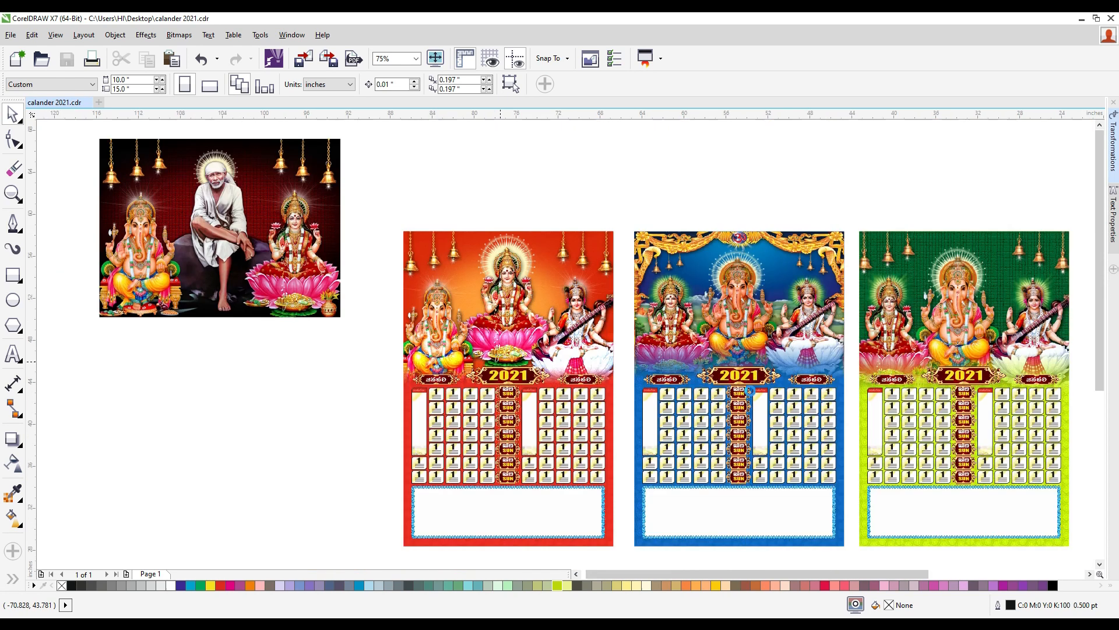
scroll(434, 275, down, 2)
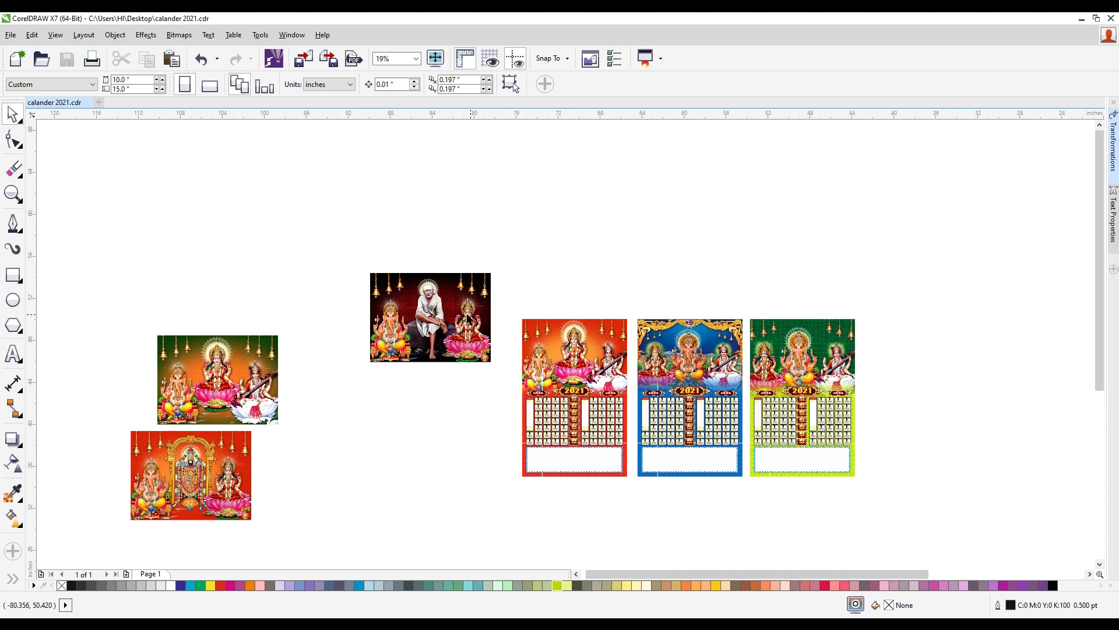
- Delete the three spare deity images left of the calendars
click(446, 318)
key(Delete)
click(248, 367)
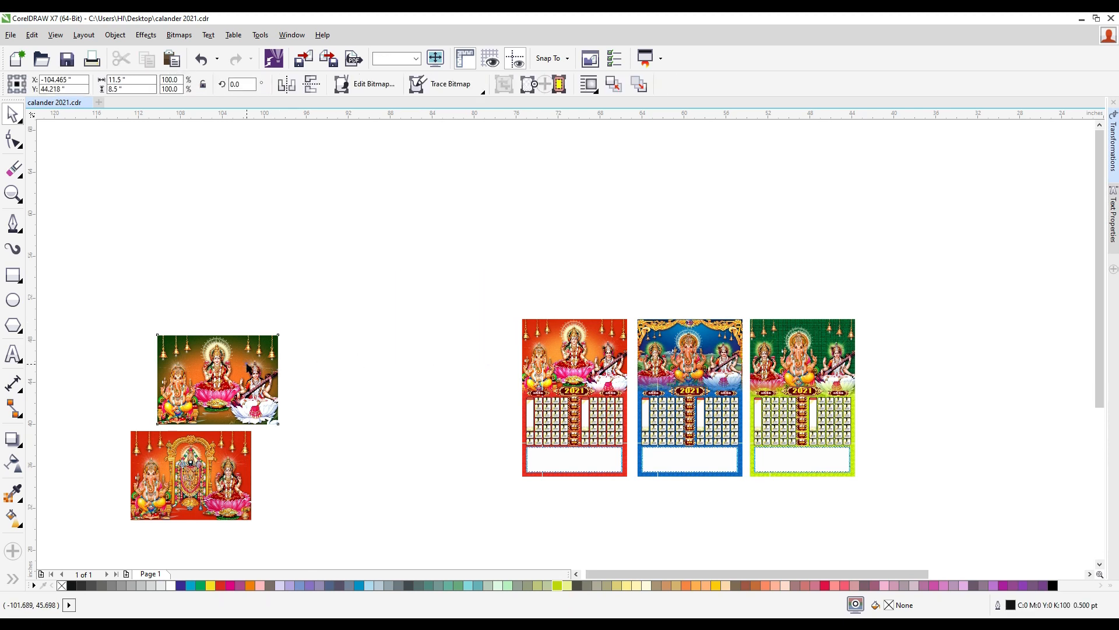
key(Delete)
click(223, 464)
key(Delete)
- Group all objects of the red calendar and centre the group on the page
drag(495, 267, 630, 524)
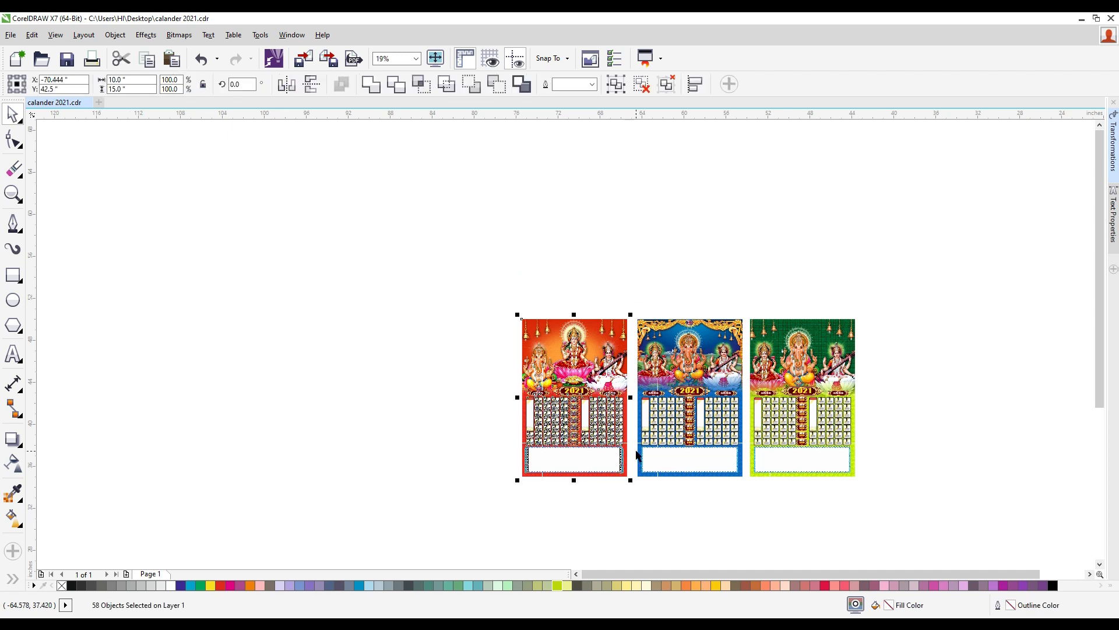
key(ctrl+g)
drag(598, 368, 390, 355)
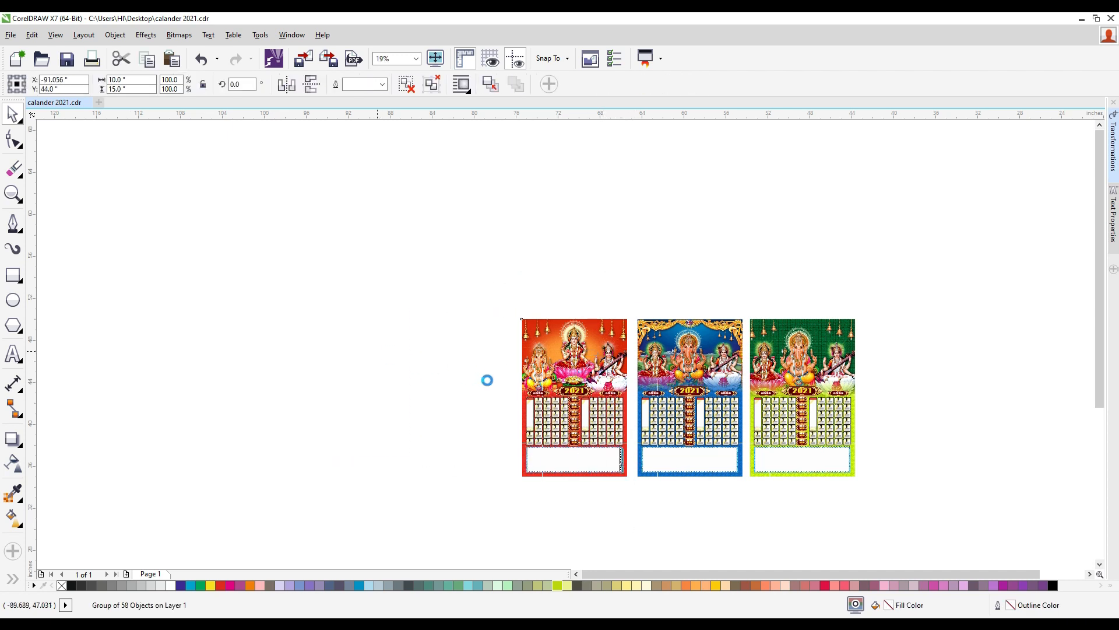
key(Delete)
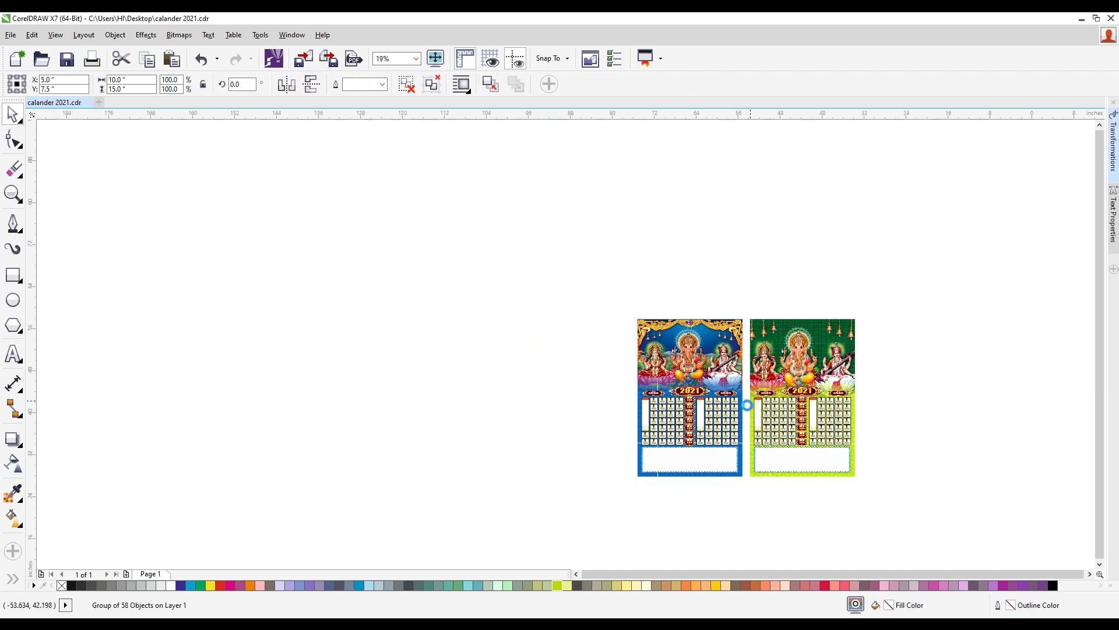
- Add a second page, group all objects of the green calendar and centre the group on that page
scroll(747, 404, down, 2)
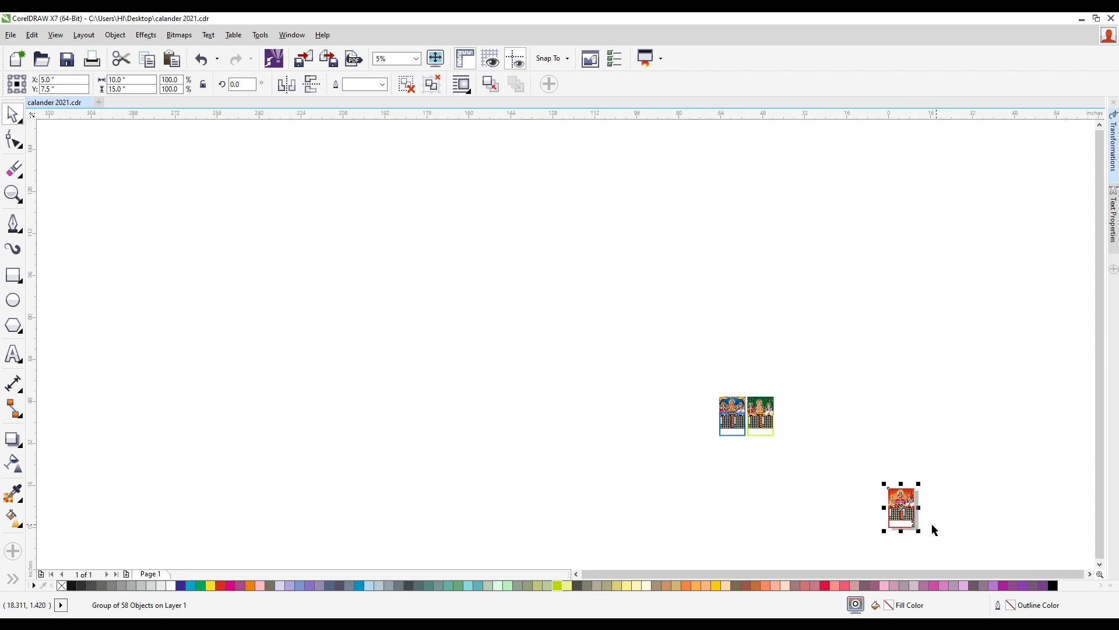
click(127, 575)
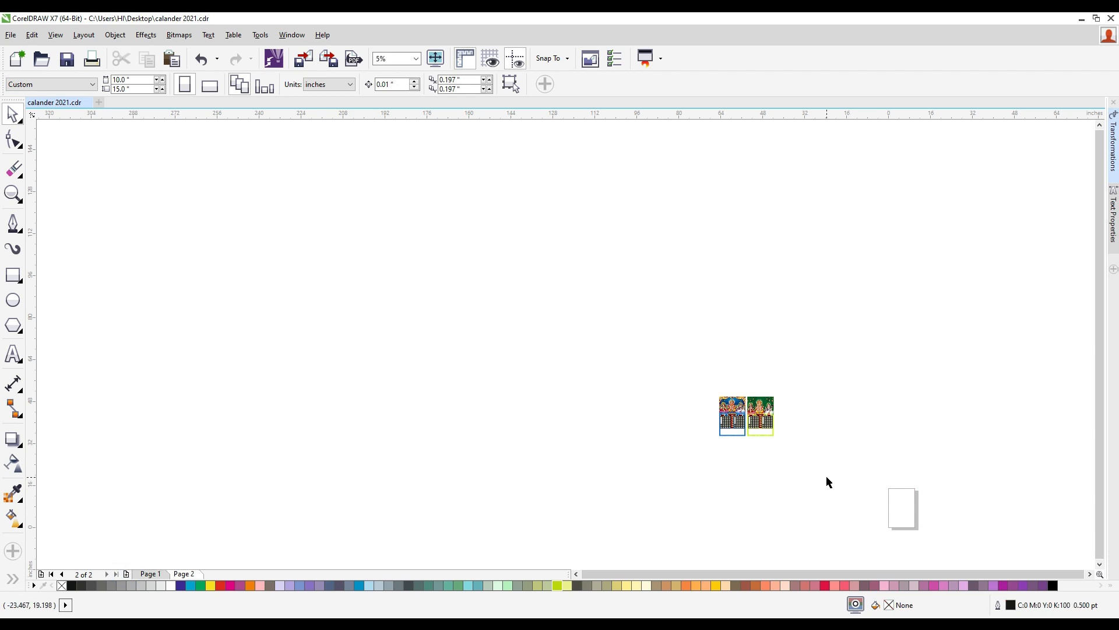
drag(808, 477, 751, 380)
scroll(782, 425, up, 2)
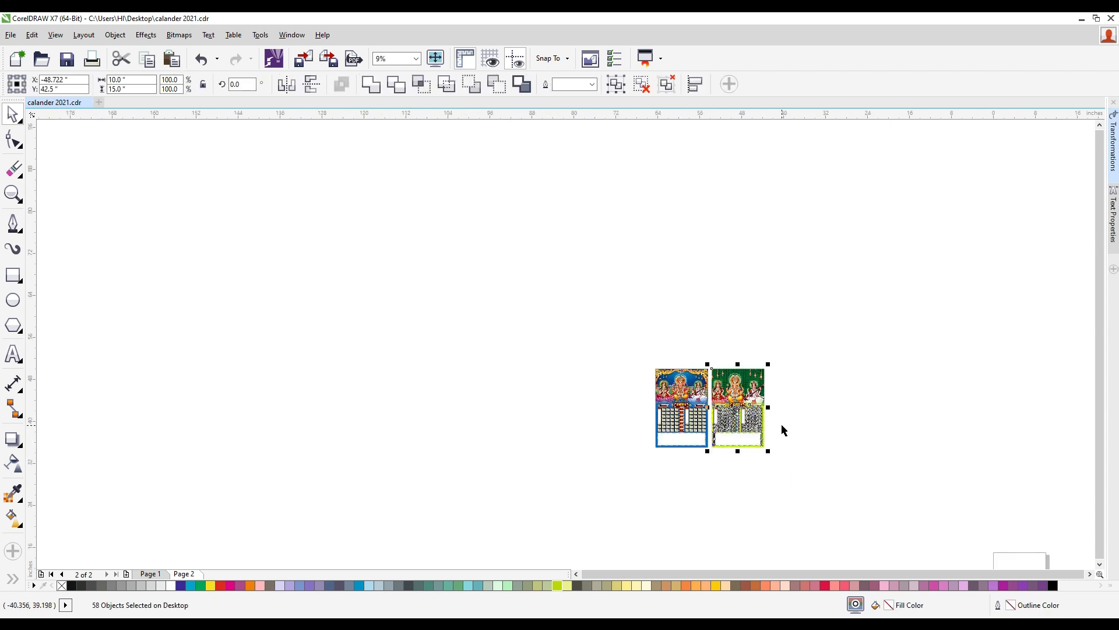
key(ctrl+g)
key(p)
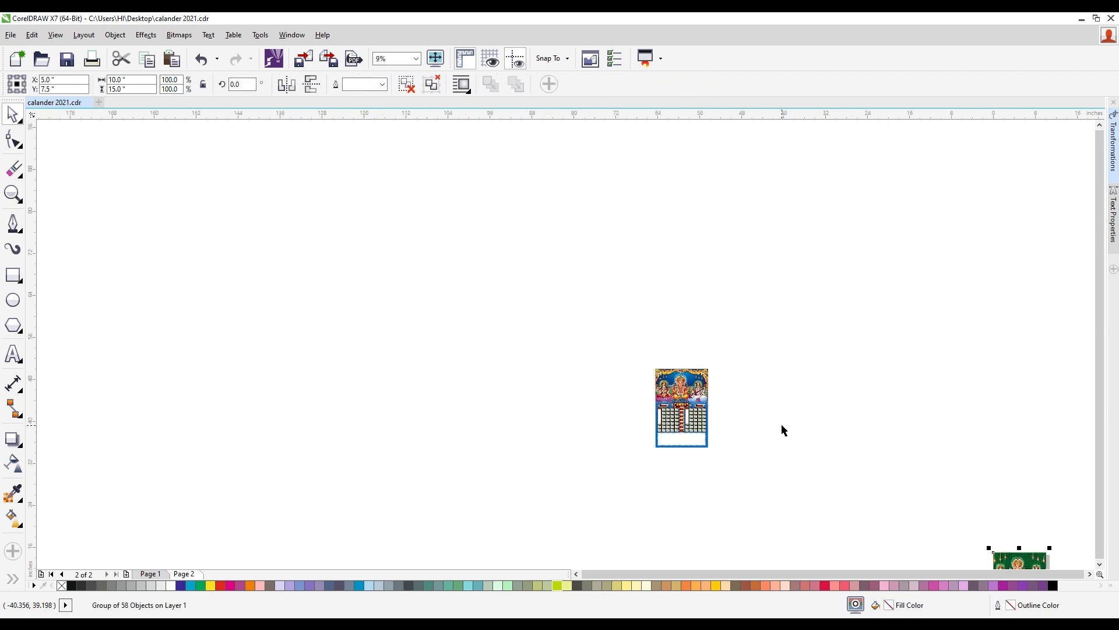
- Add a third page, centre the blue calendar group on it and clear the selection
click(127, 574)
drag(575, 303, 752, 519)
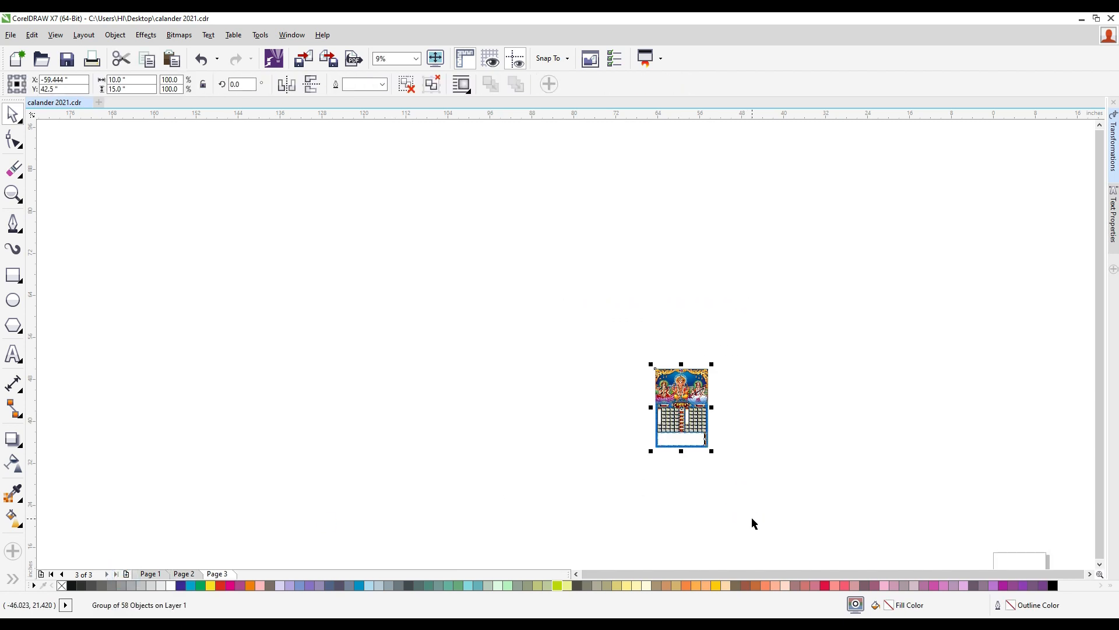
key(p)
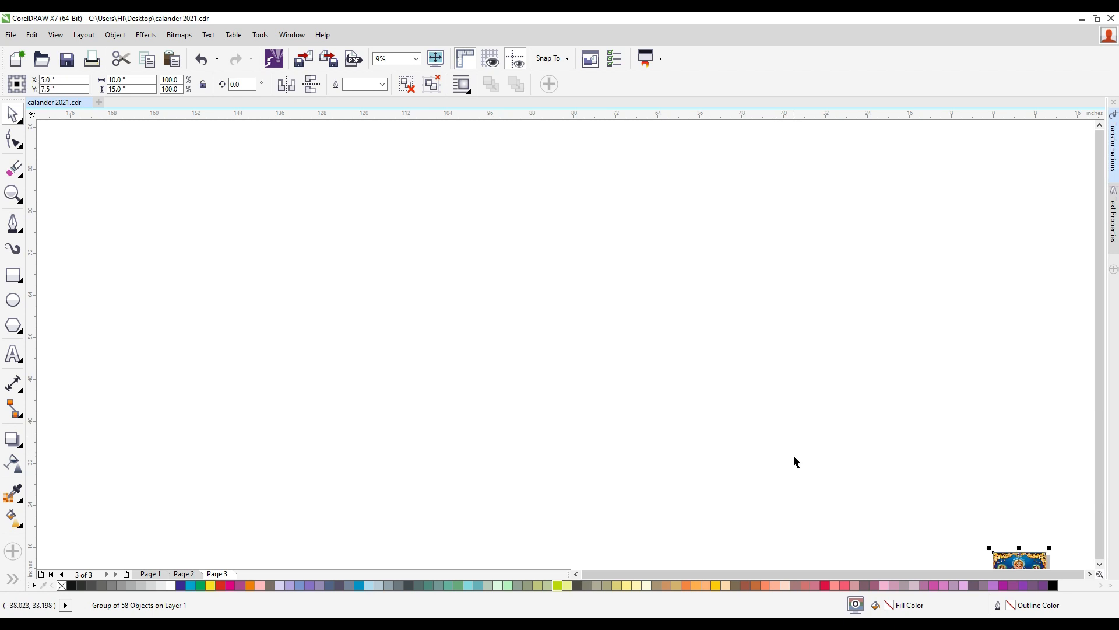
key(shift+F2)
click(766, 431)
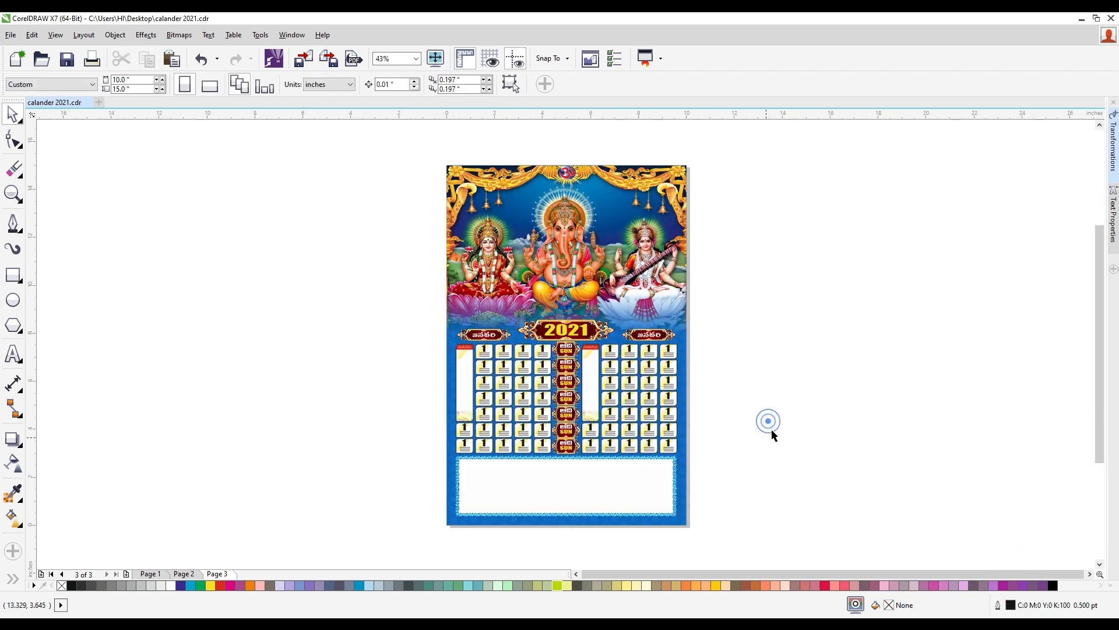
- Publish only the current page to the Desktop as the PDF calander 2021
click(31, 35)
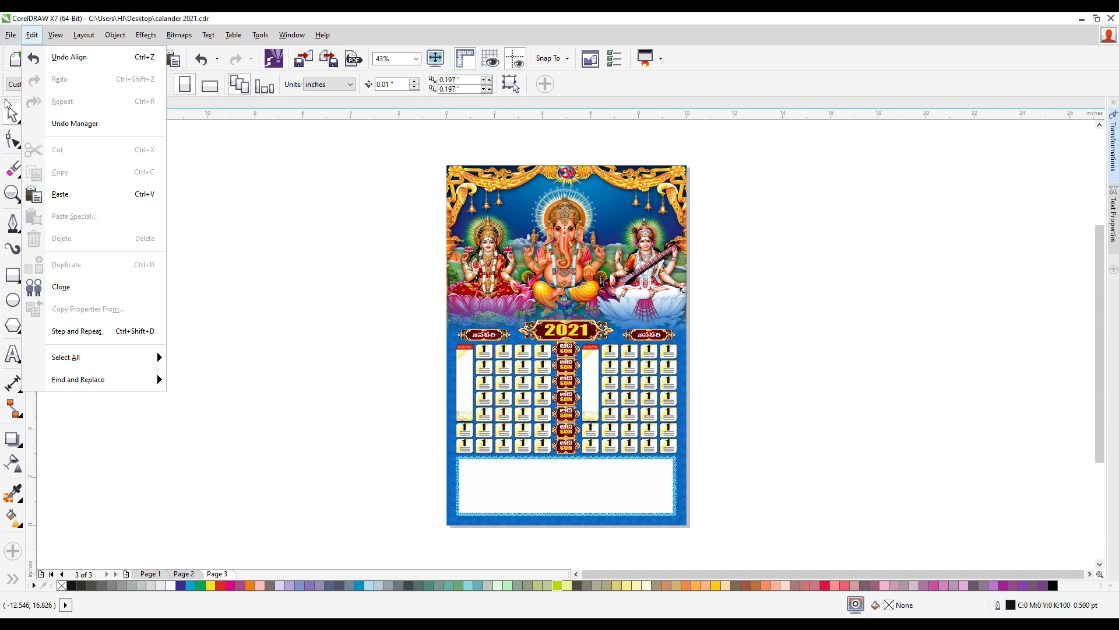
click(11, 35)
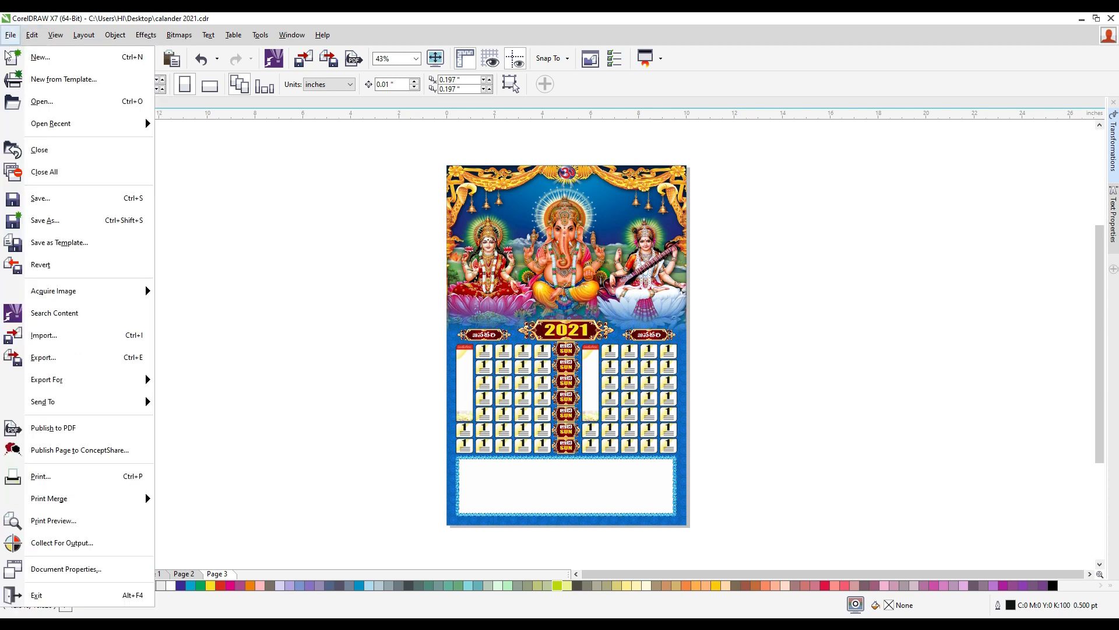
click(80, 435)
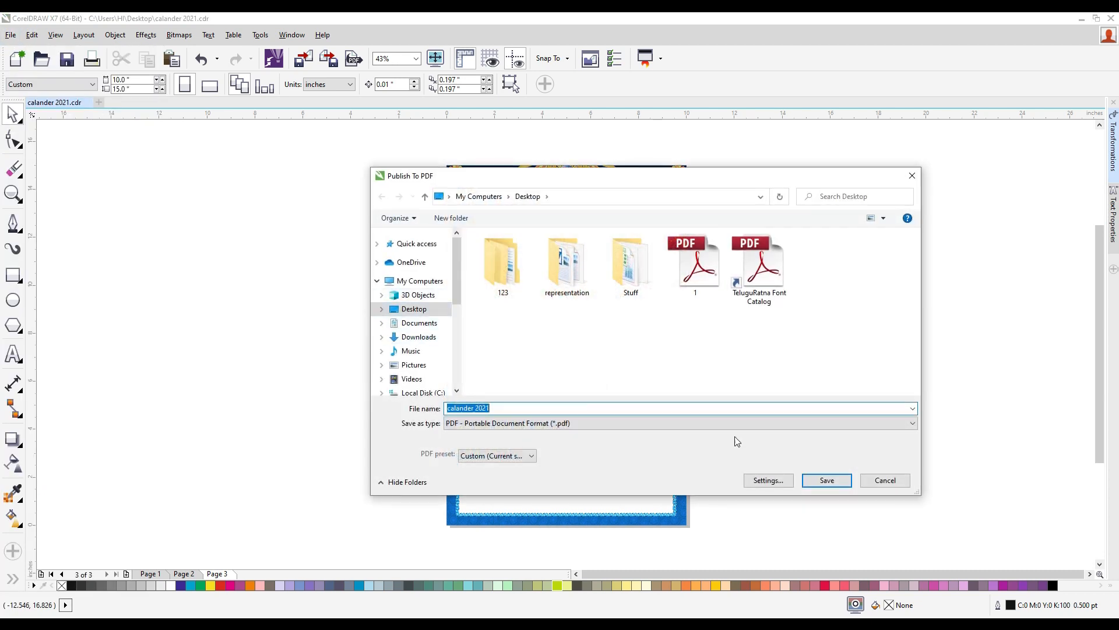
click(770, 481)
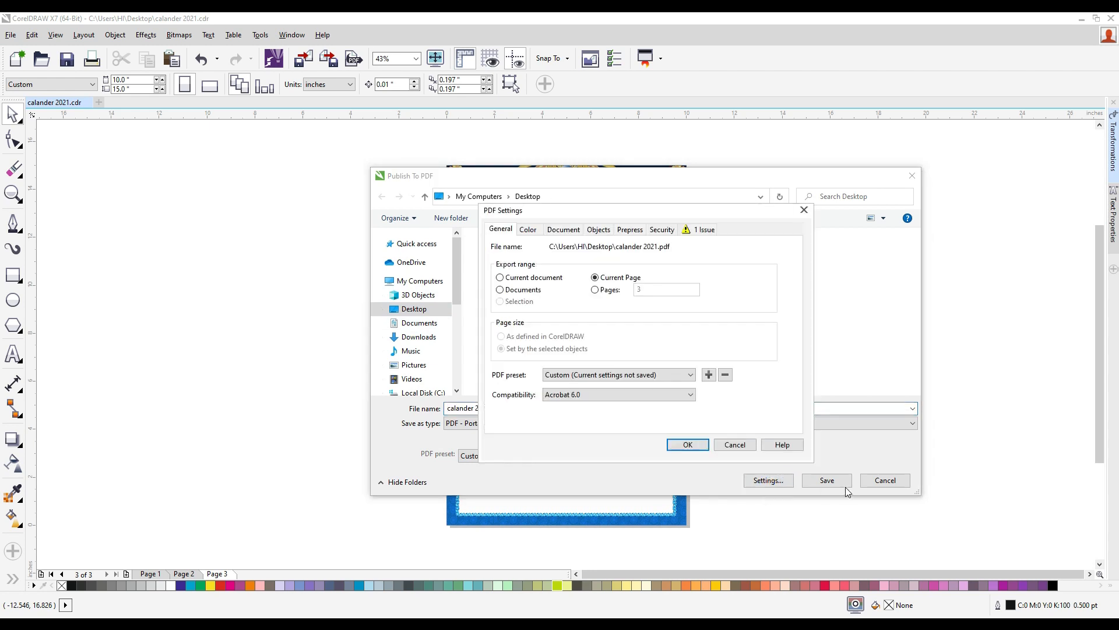
click(688, 445)
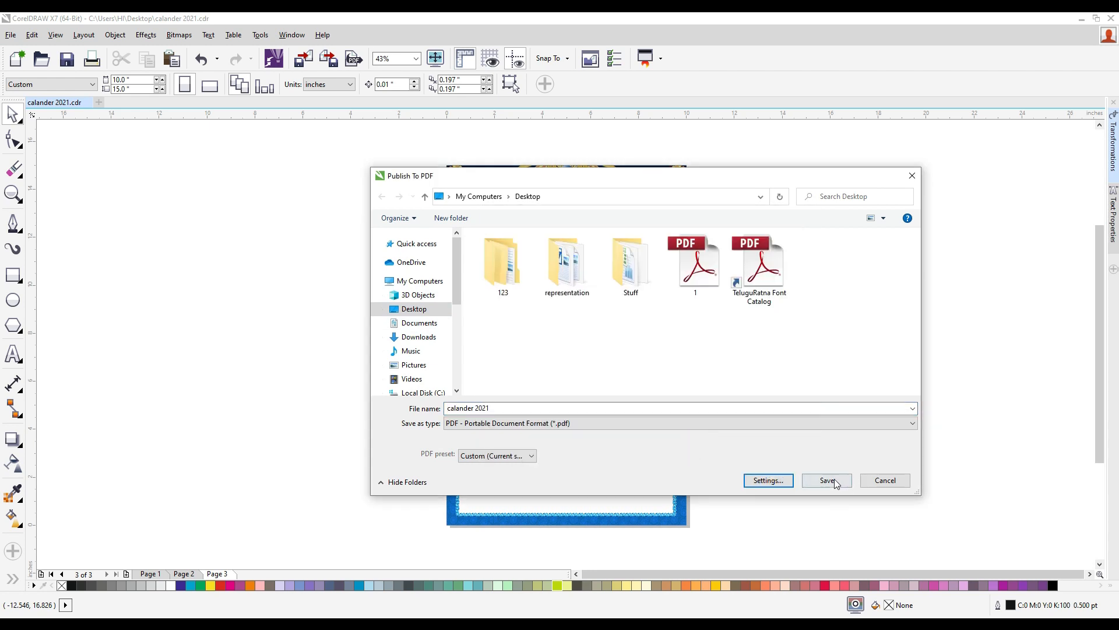
click(828, 481)
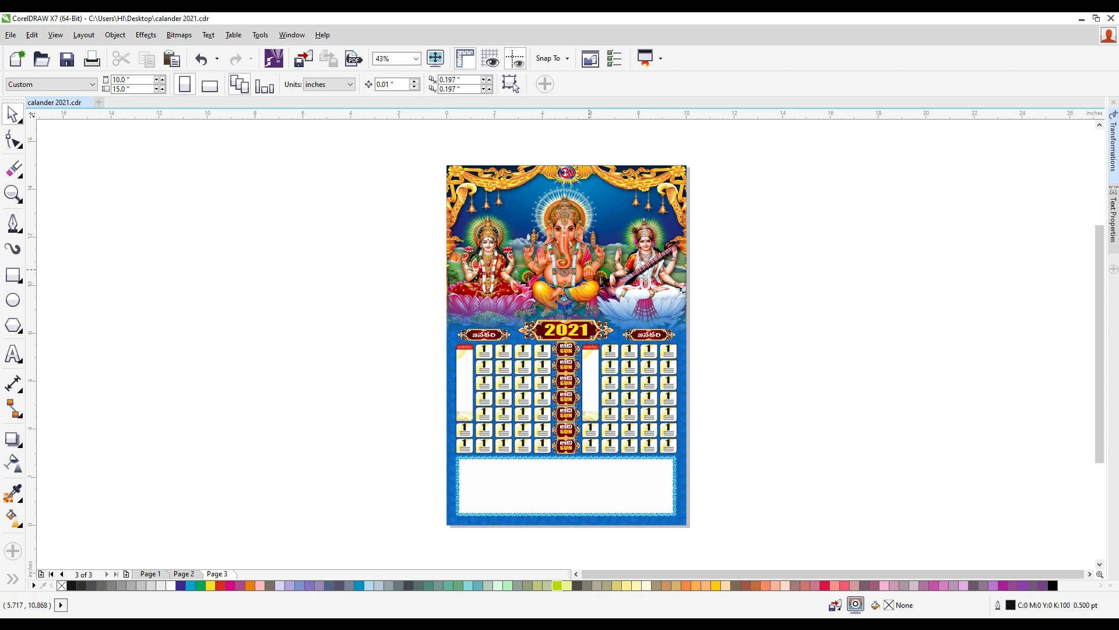
- Minimise the CorelDRAW and browser windows and turn on the display of desktop icons
click(1082, 16)
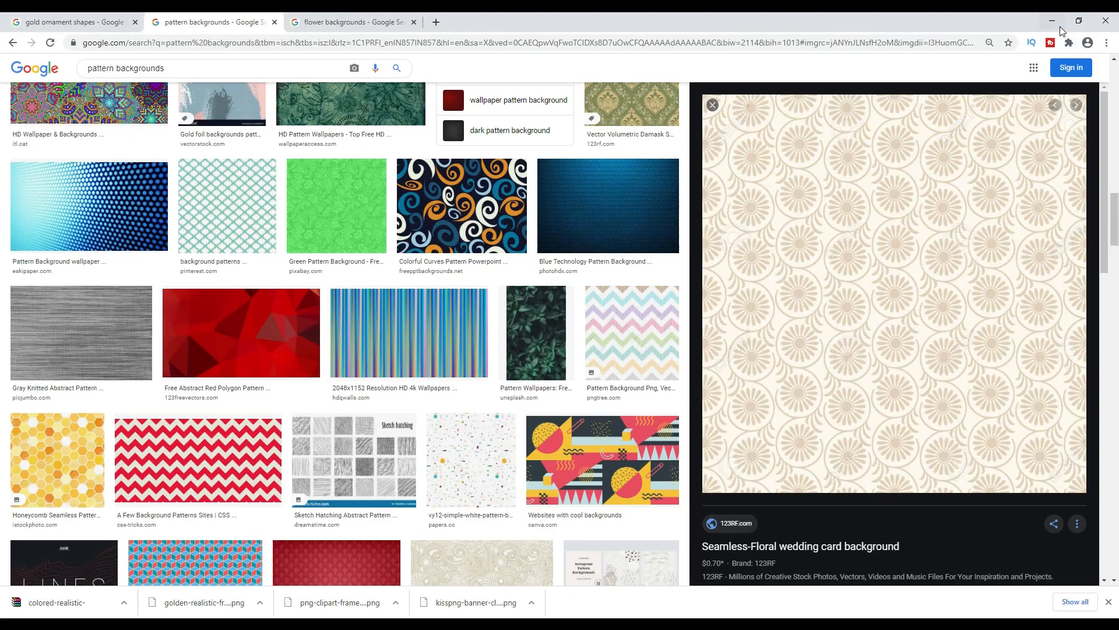
click(1060, 24)
right_click(597, 195)
mouse_move(638, 198)
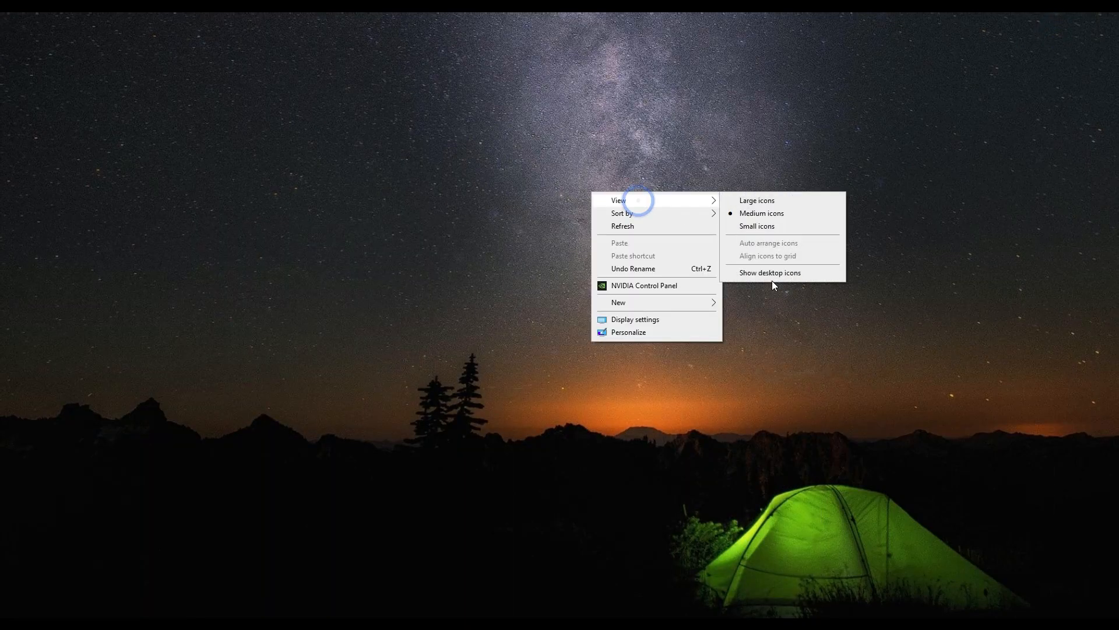
click(771, 276)
- Open calander 2021.pdf in Adobe Acrobat, view the whole blue calendar page and close the program
double_click(66, 505)
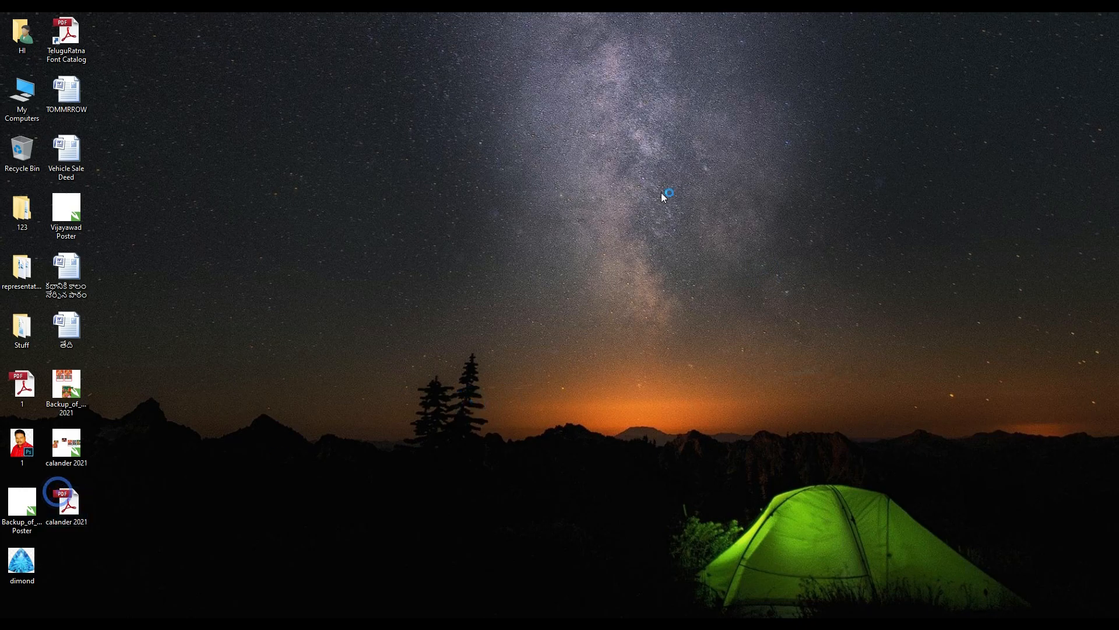
click(707, 346)
click(1105, 18)
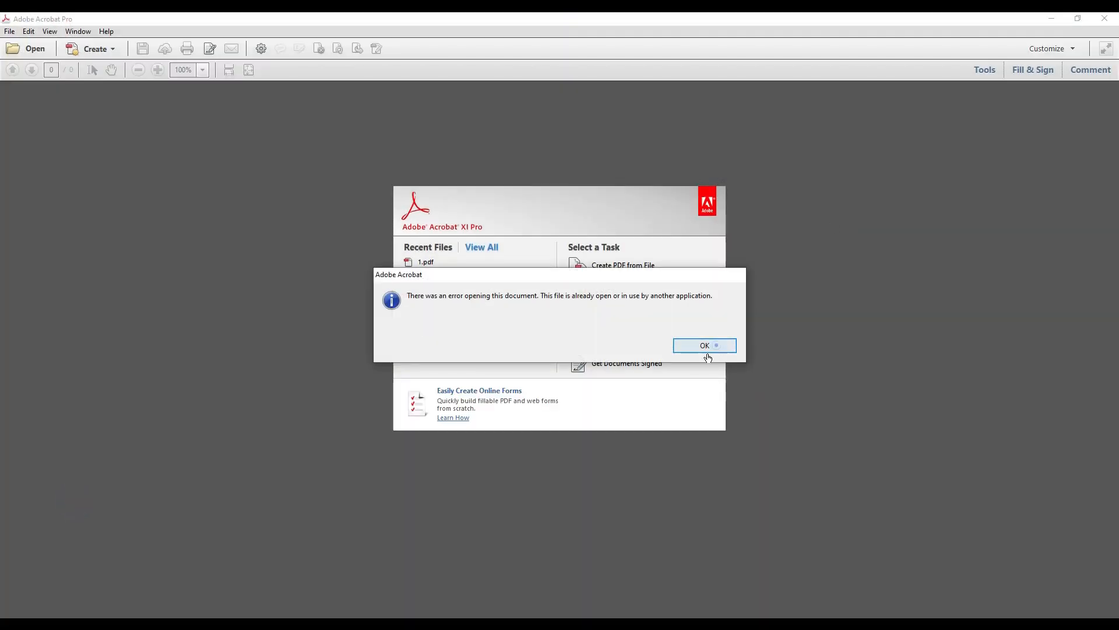
click(706, 345)
click(1105, 18)
double_click(66, 502)
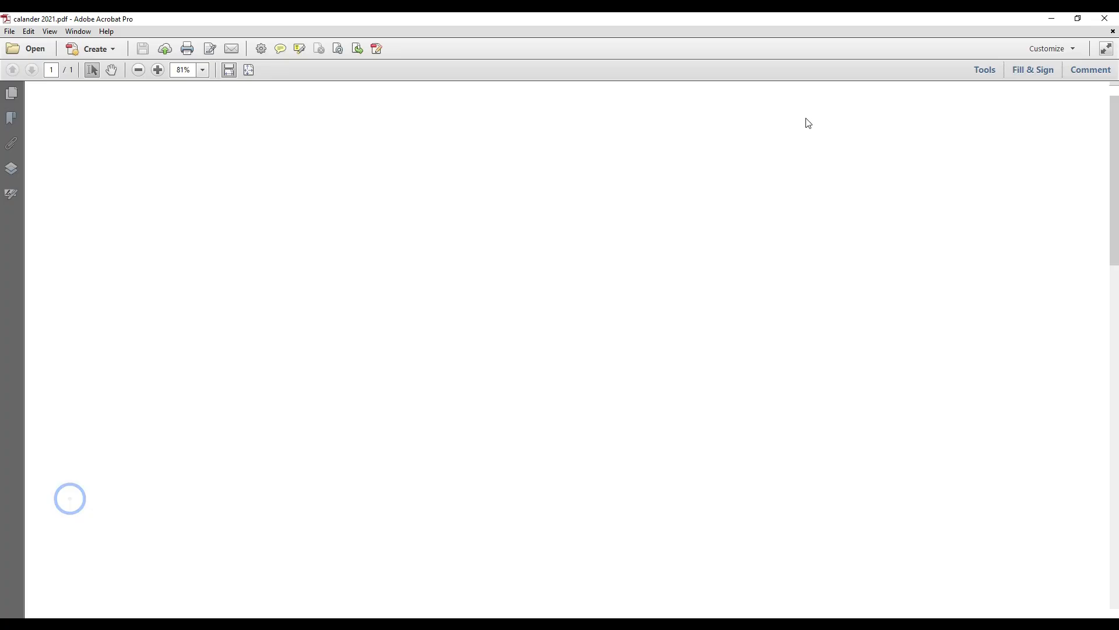
key(ctrl+0)
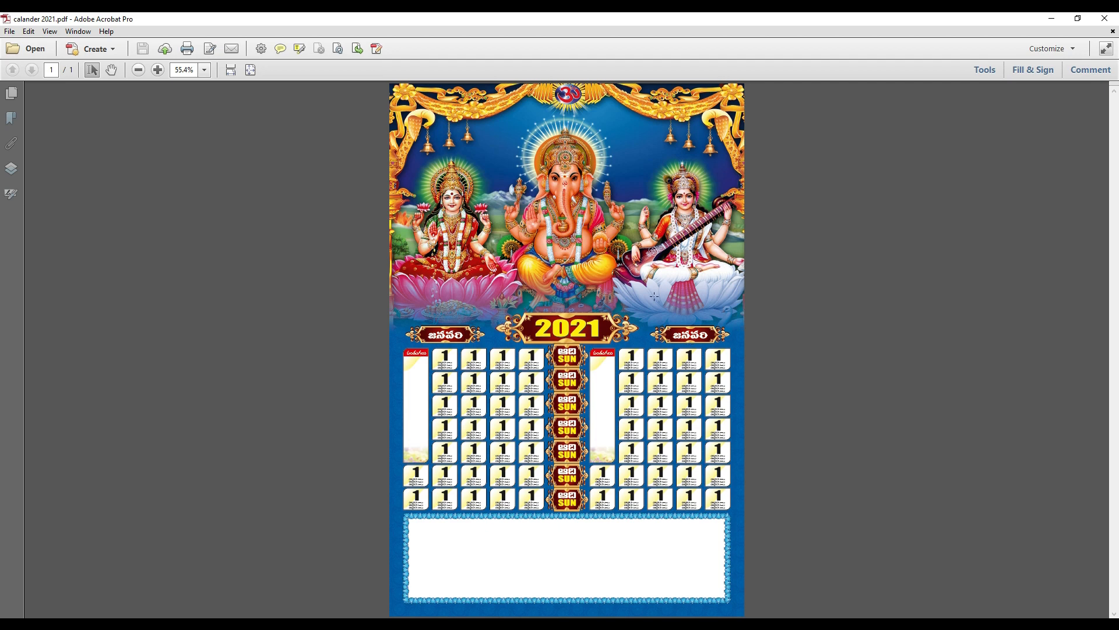
click(1105, 18)
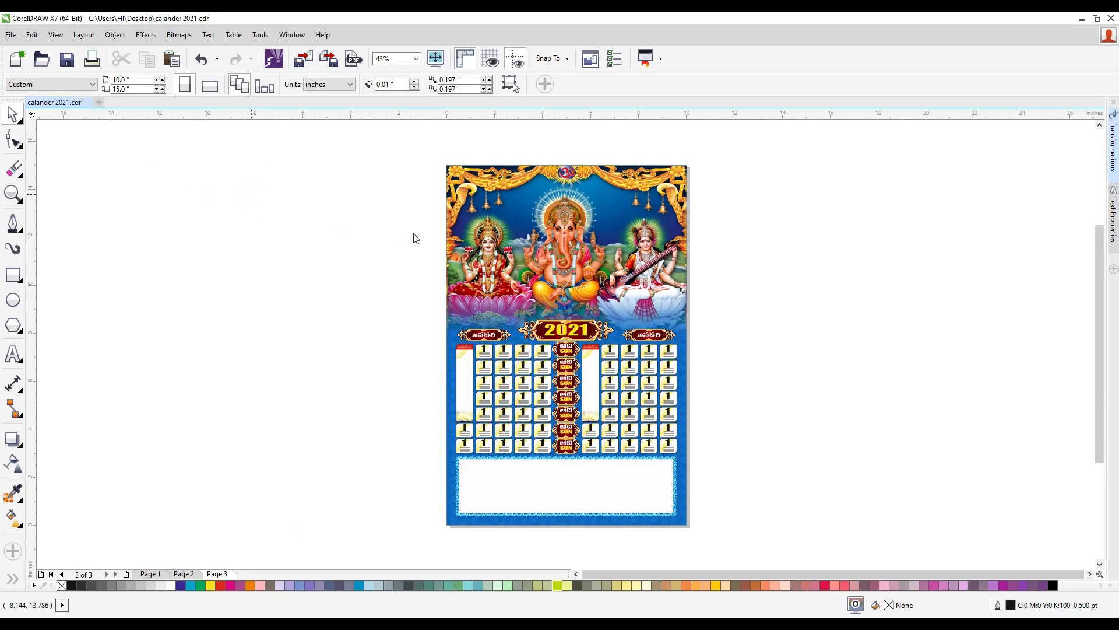
- In CorelDRAW, publish the entire current document as calander 2021.pdf, replacing the existing file, and return to the desktop
key(ctrl+e)
key(Escape)
click(13, 37)
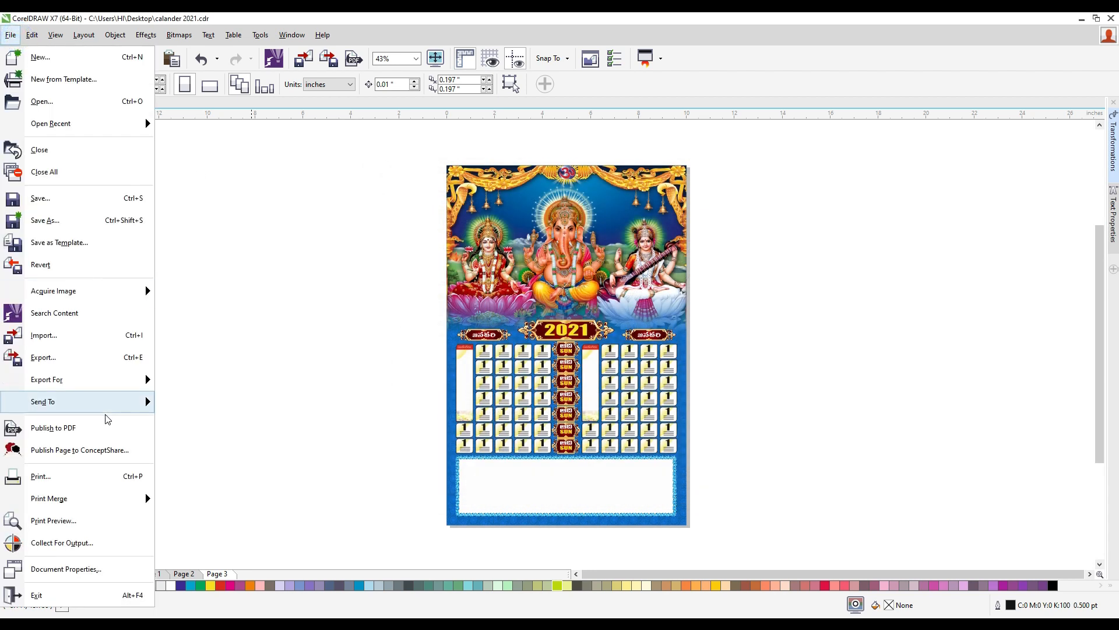
click(100, 428)
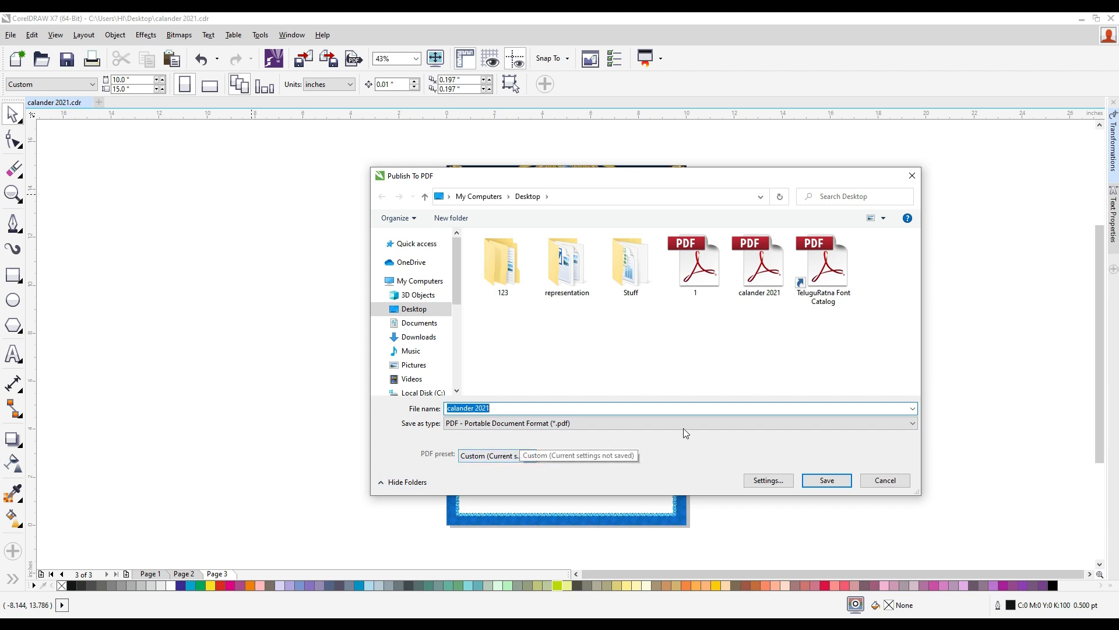
click(774, 478)
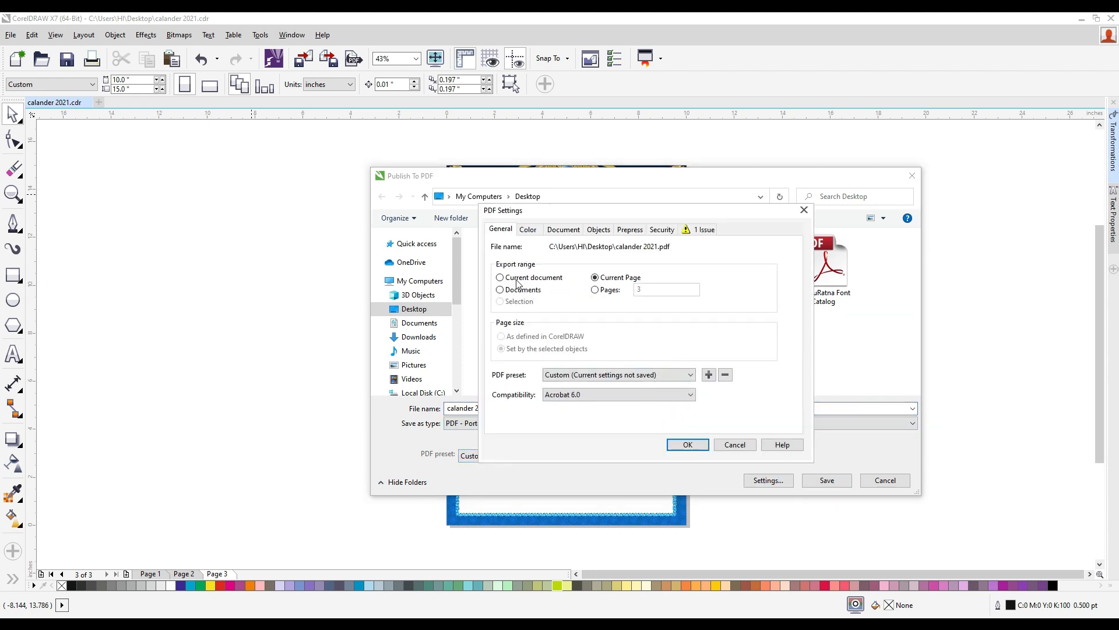
click(501, 277)
click(688, 444)
click(833, 485)
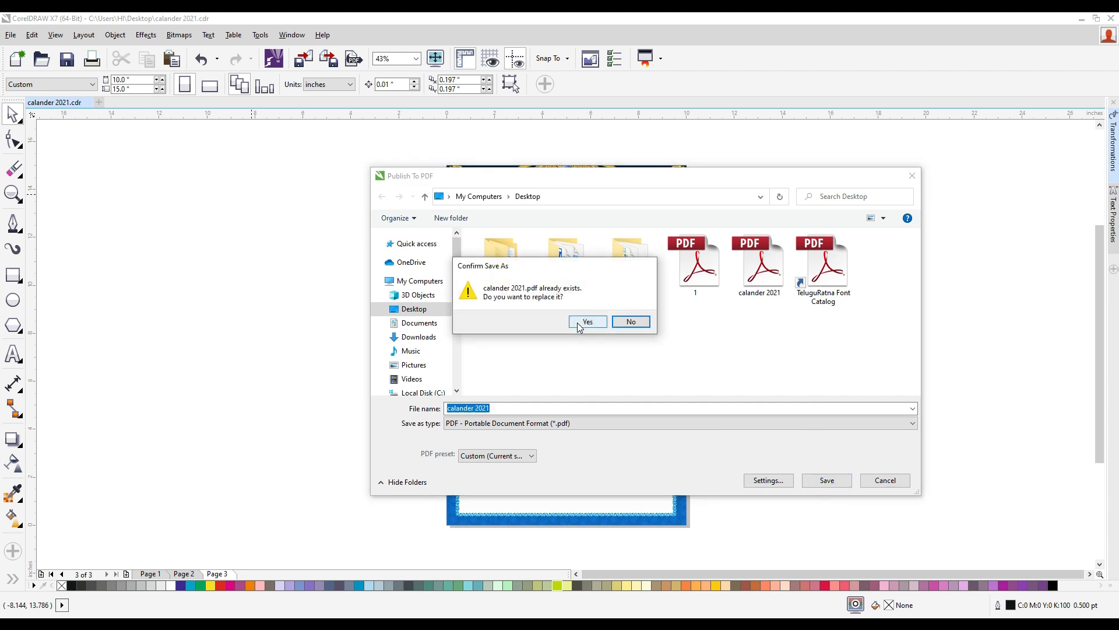
click(597, 323)
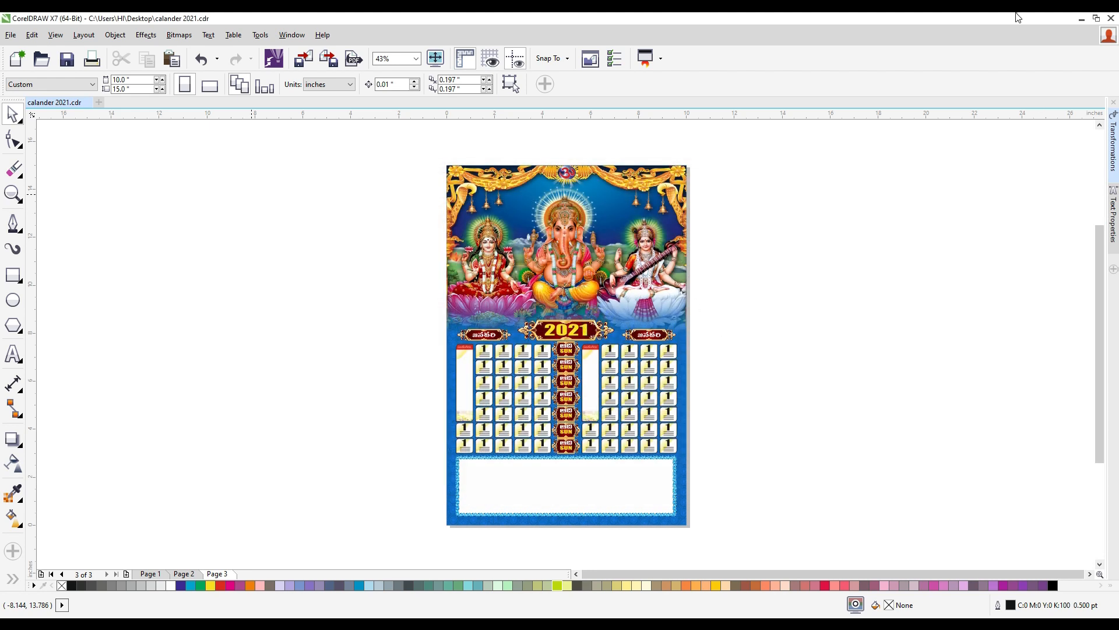
click(1083, 24)
- Try repeatedly to open the republished calander 2021.pdf in Adobe Acrobat, dismissing each error and closing the program
double_click(87, 504)
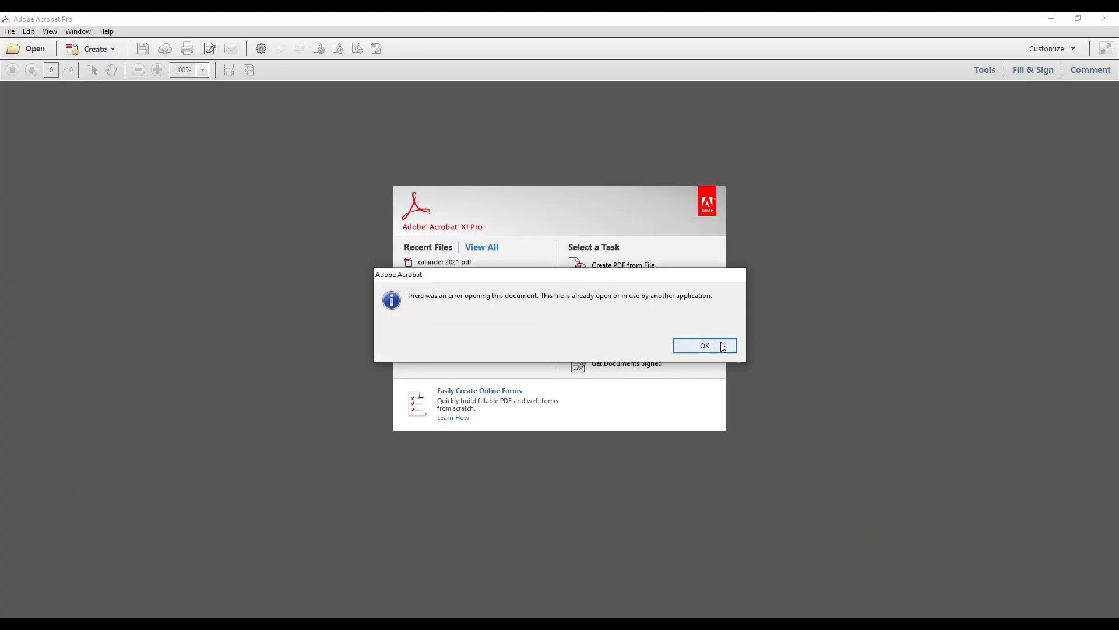
click(723, 345)
click(1103, 18)
double_click(85, 502)
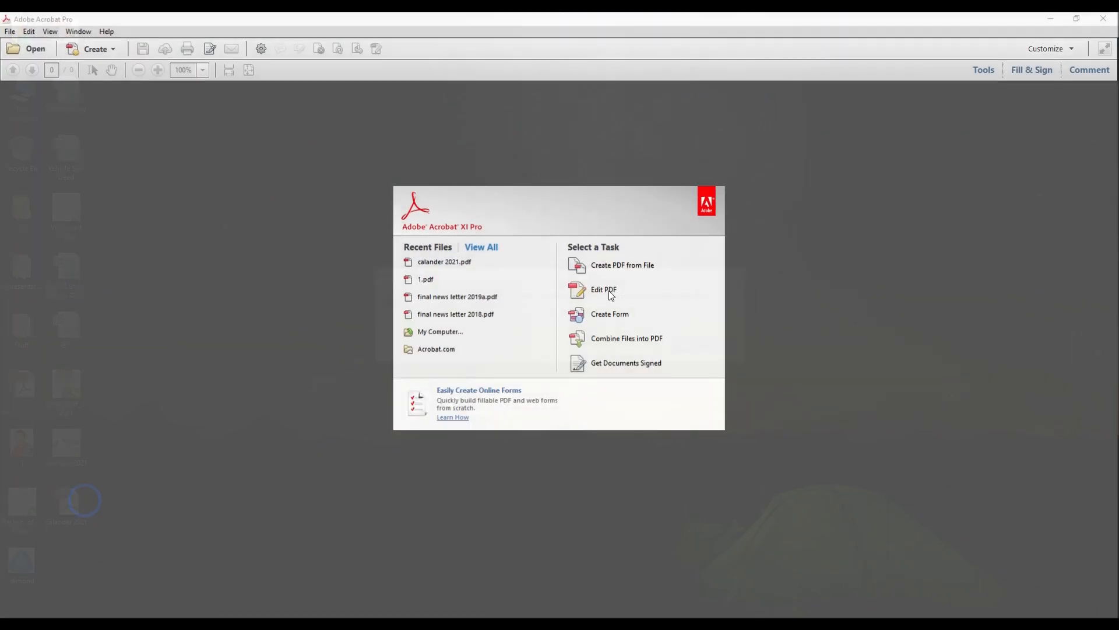
click(725, 341)
click(1103, 18)
double_click(82, 505)
click(705, 346)
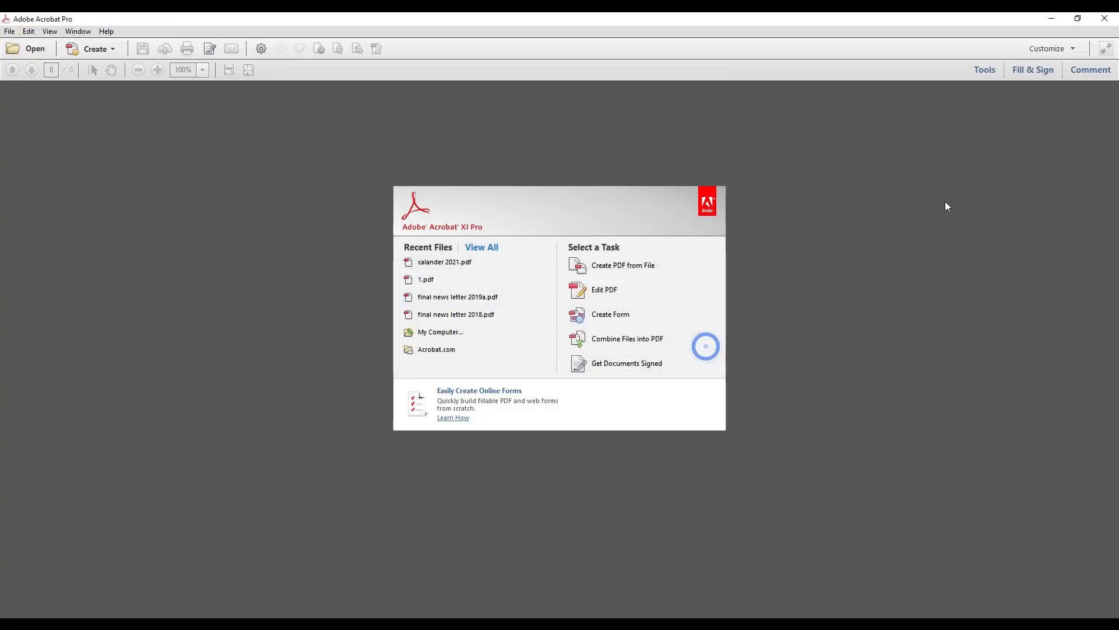
click(1103, 18)
double_click(67, 504)
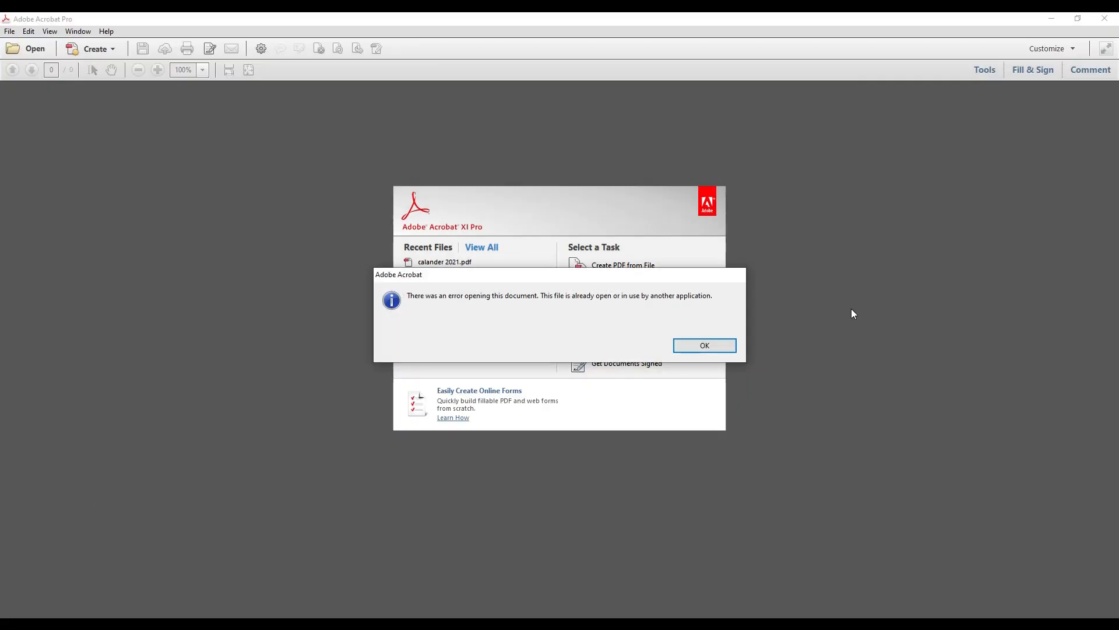
click(709, 347)
click(1110, 20)
double_click(67, 504)
click(707, 347)
click(1105, 19)
double_click(78, 499)
click(705, 346)
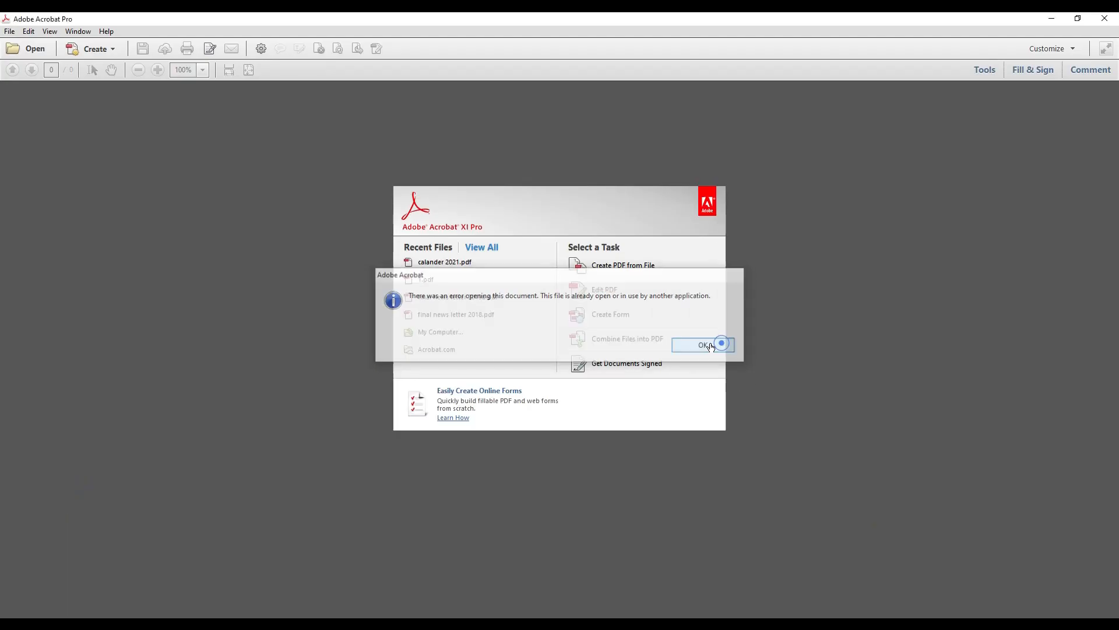
click(1104, 19)
double_click(66, 501)
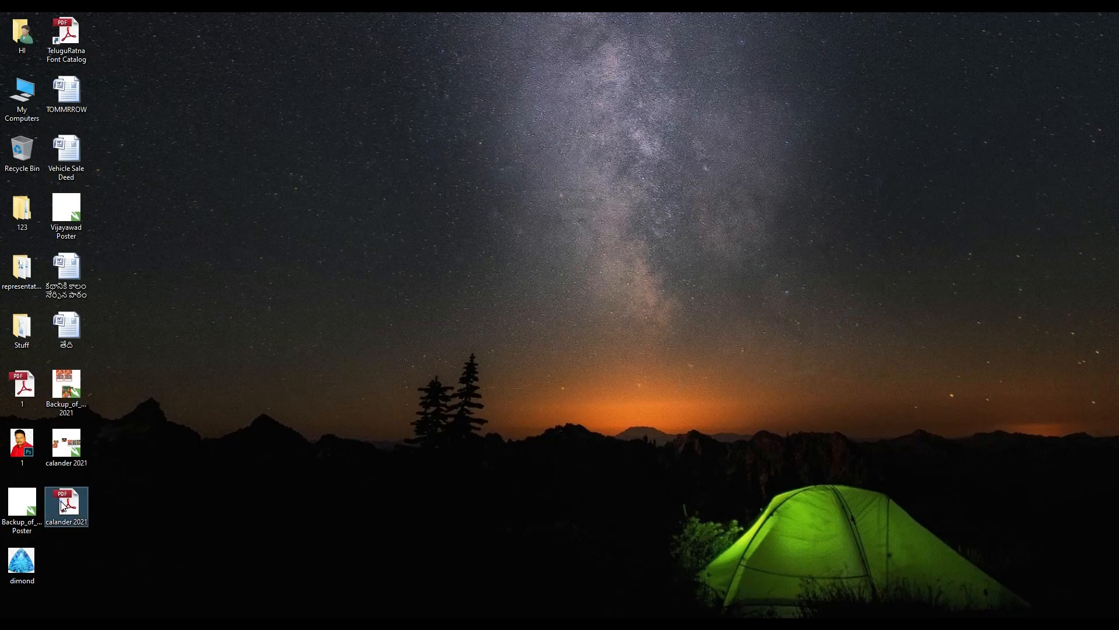
click(705, 344)
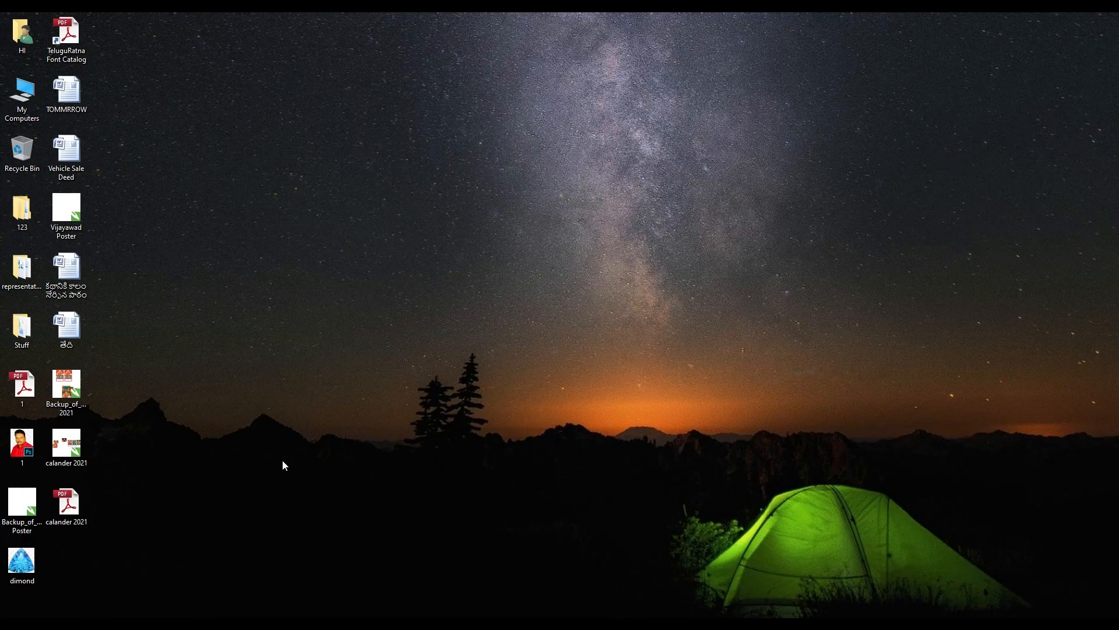
- Open calander 2021.pdf in Adobe Acrobat, fit the red calendar page to the window and examine its deity images up close
double_click(66, 504)
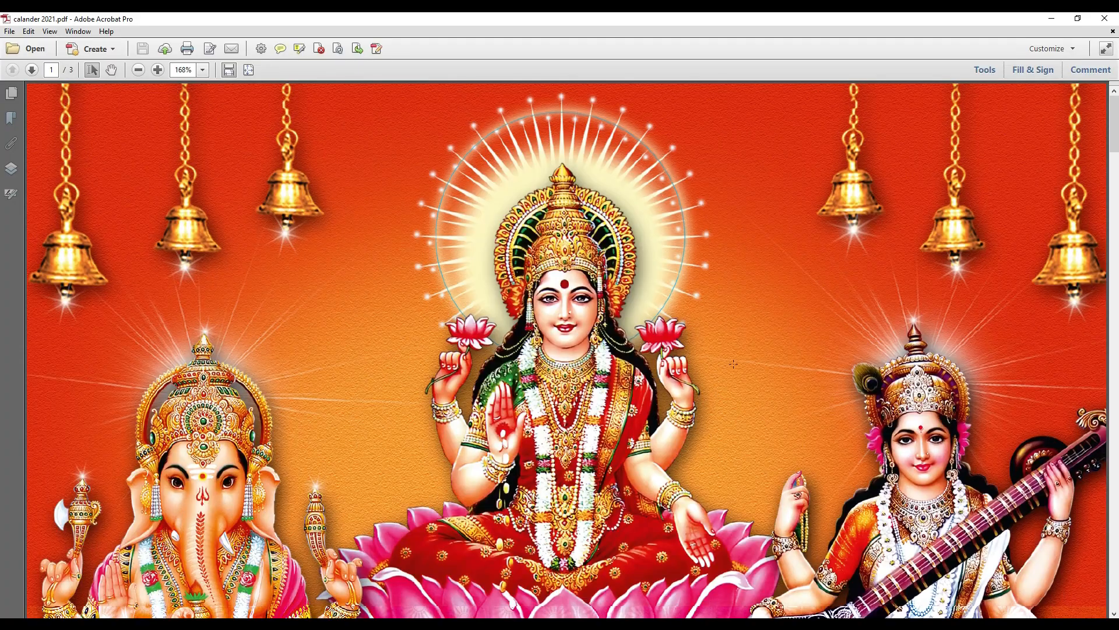
key(ctrl+0)
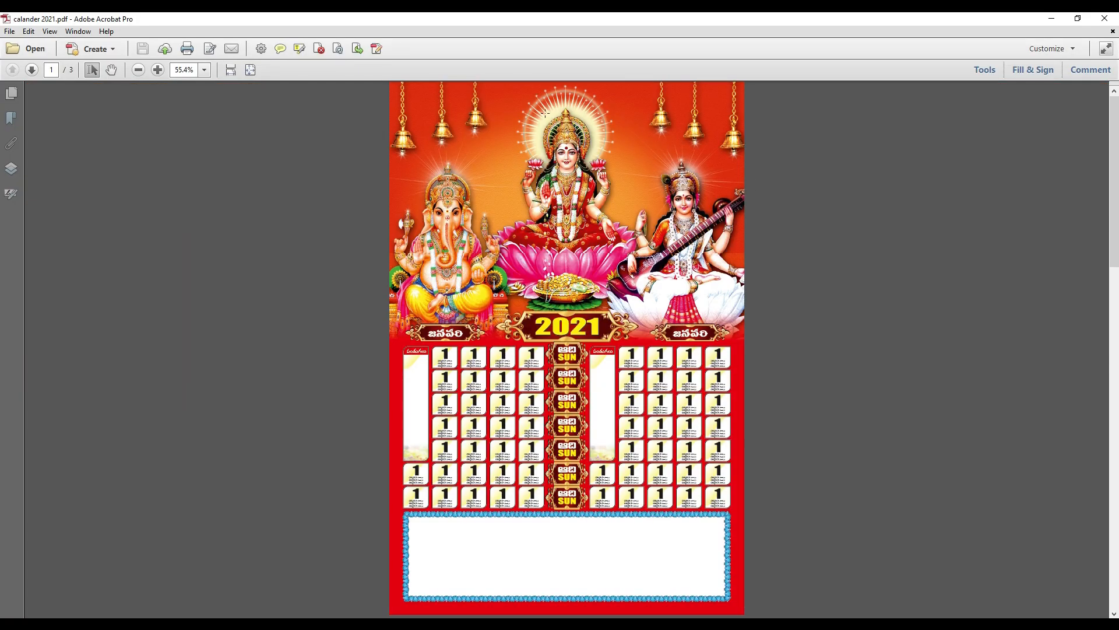
scroll(556, 118, up, 6)
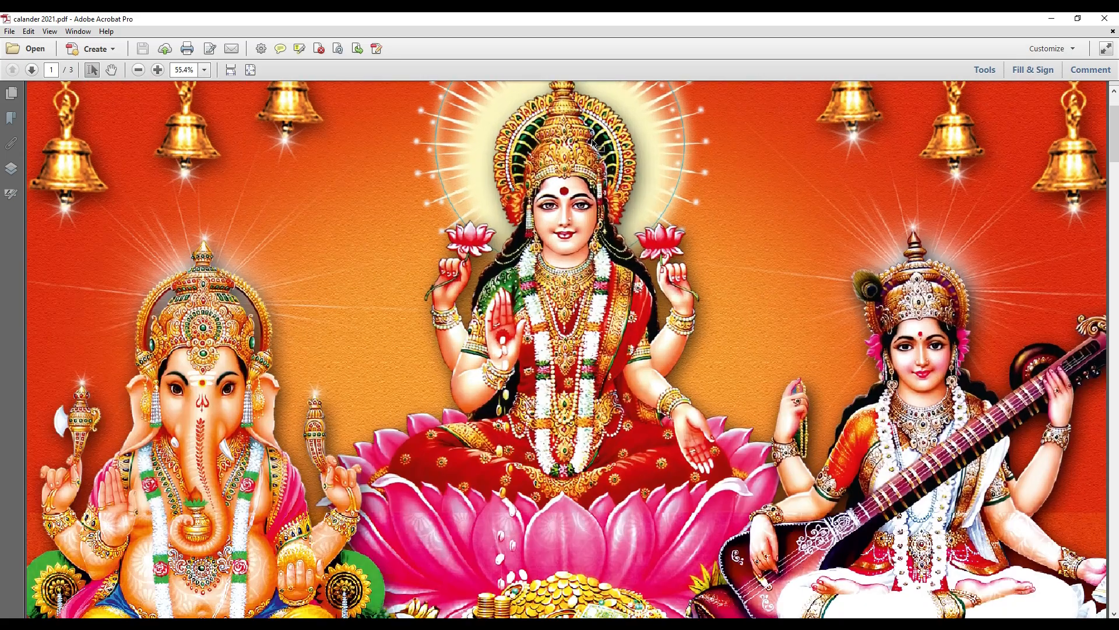
- Examine the red calendar page at 125% from its deity images through the date grid to the blank bordered frame
scroll(600, 174, down, 5)
scroll(629, 258, up, 1)
drag(636, 266, 672, 205)
drag(672, 205, 649, 370)
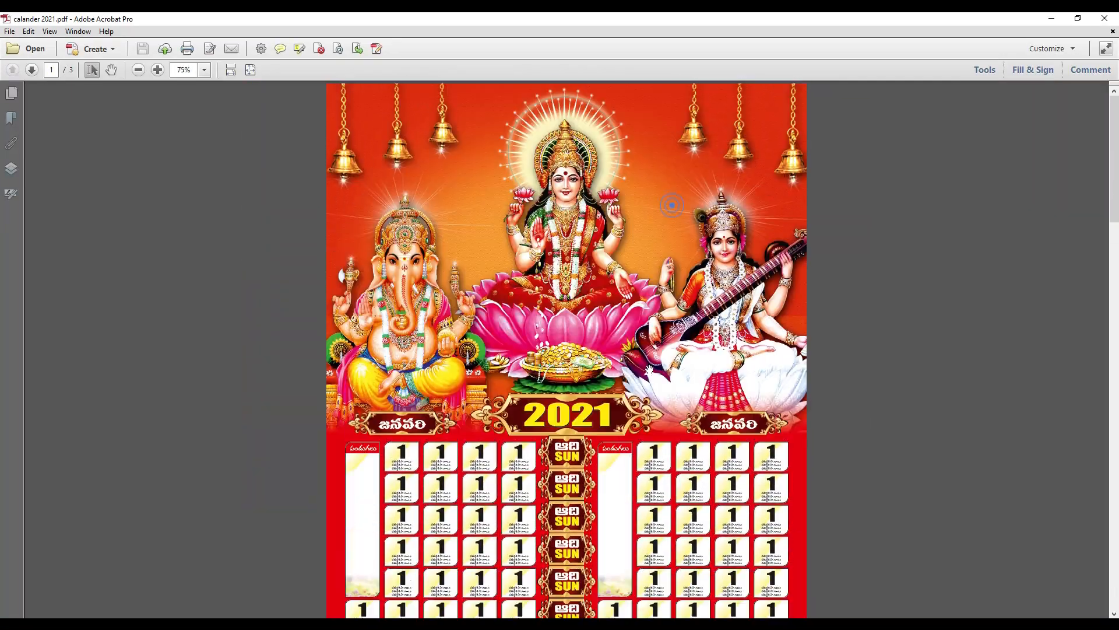
scroll(649, 370, up, 2)
drag(657, 471, 669, 304)
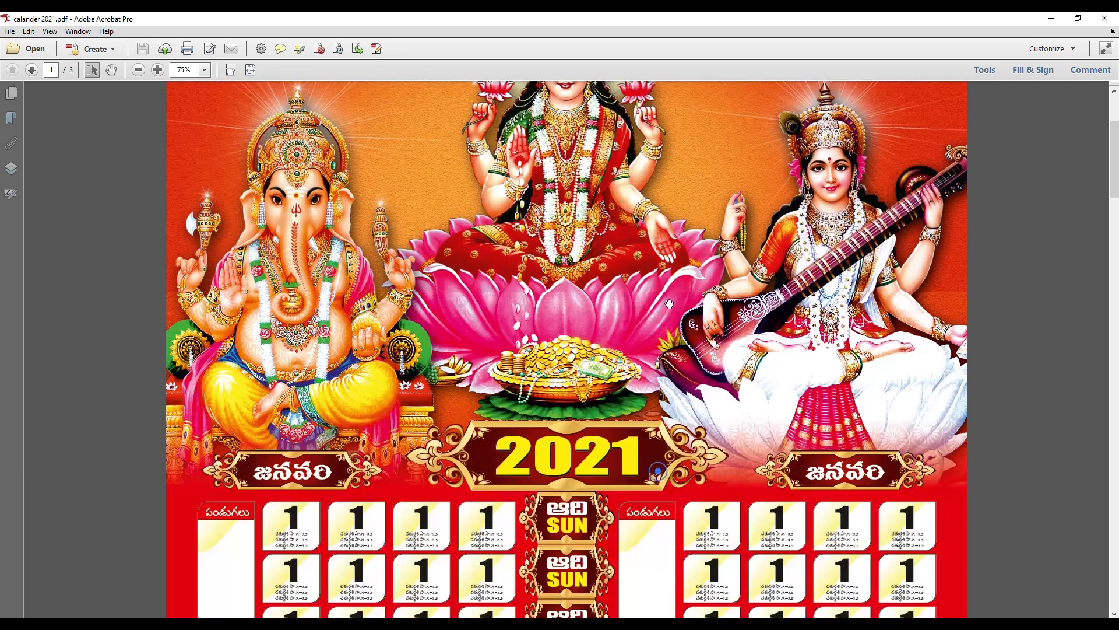
scroll(669, 303, down, 4)
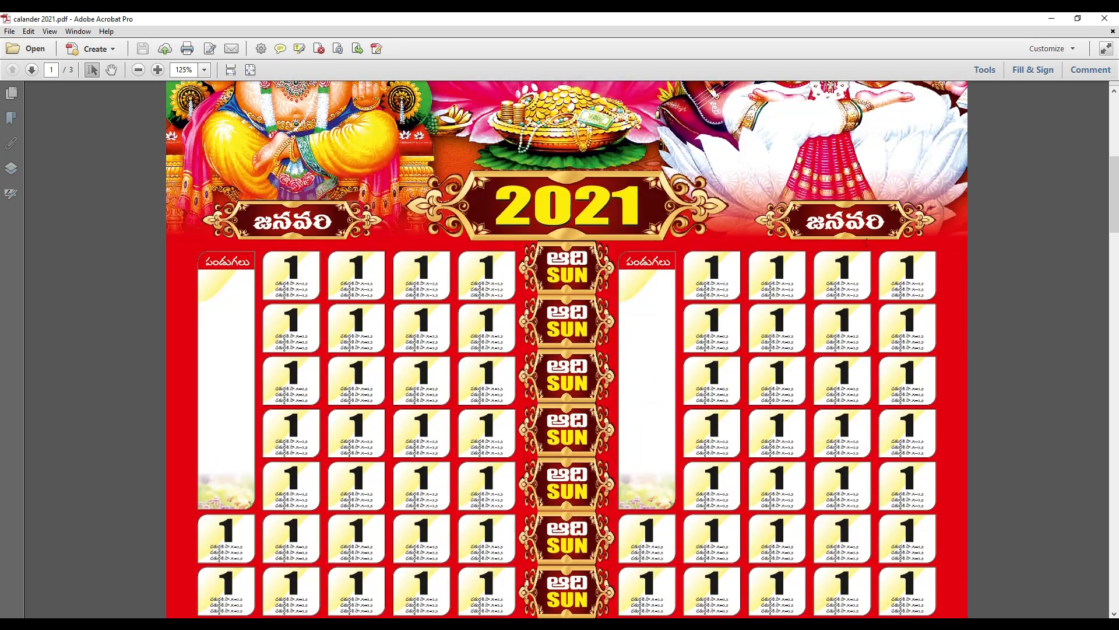
scroll(588, 361, down, 1)
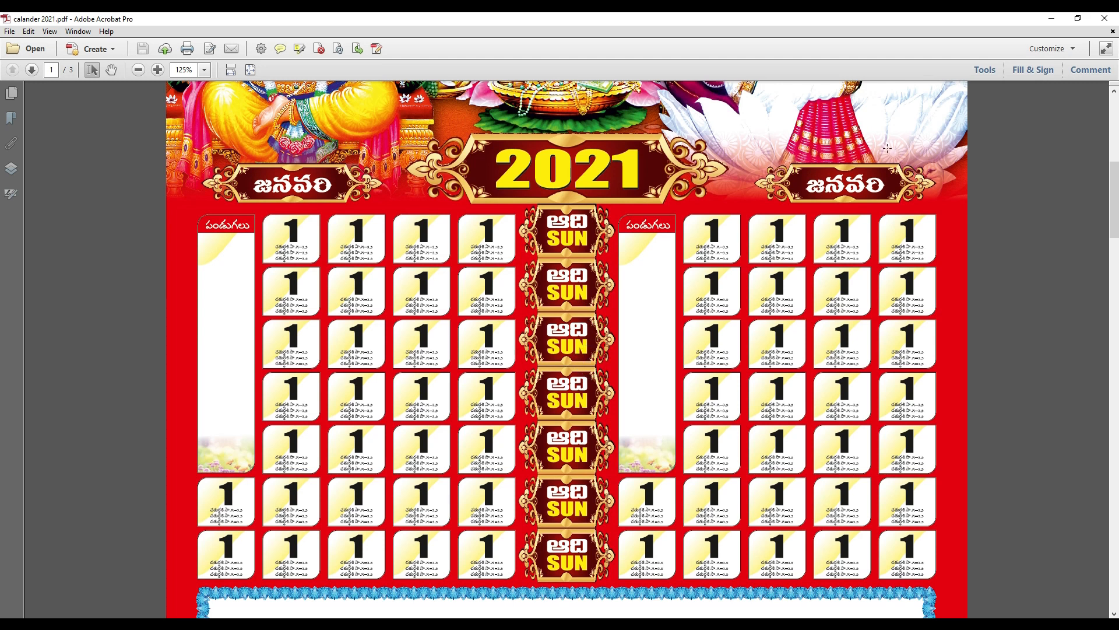
scroll(741, 373, down, 1)
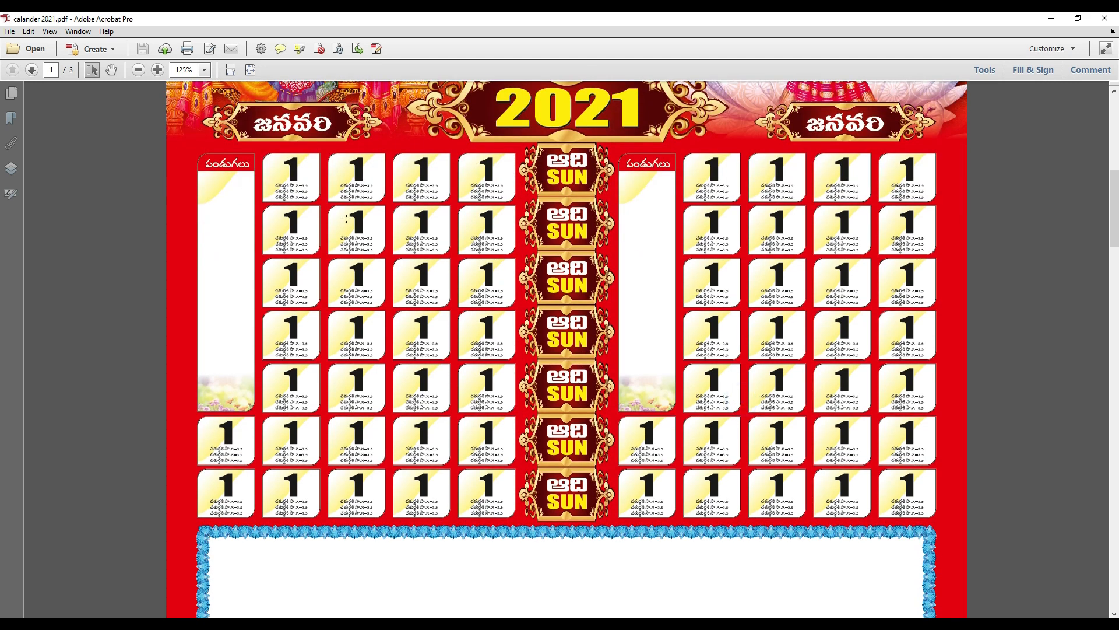
scroll(767, 457, down, 4)
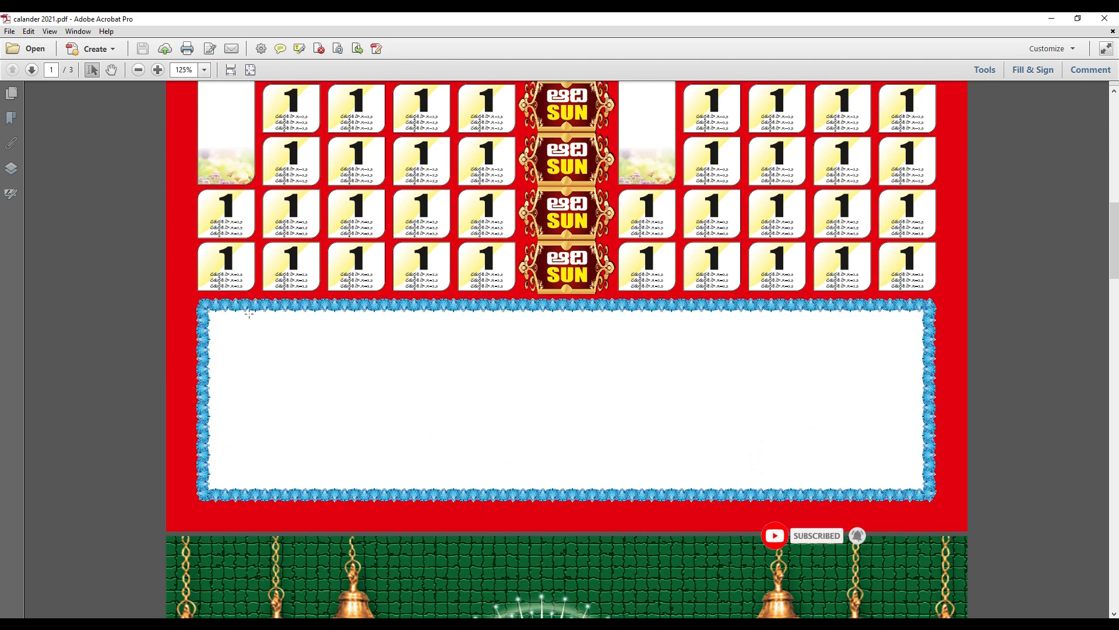
- Examine the green calendar page at 100%, from its deity images and date grid to the blank frame below them
scroll(692, 187, down, 8)
scroll(629, 337, up, 1)
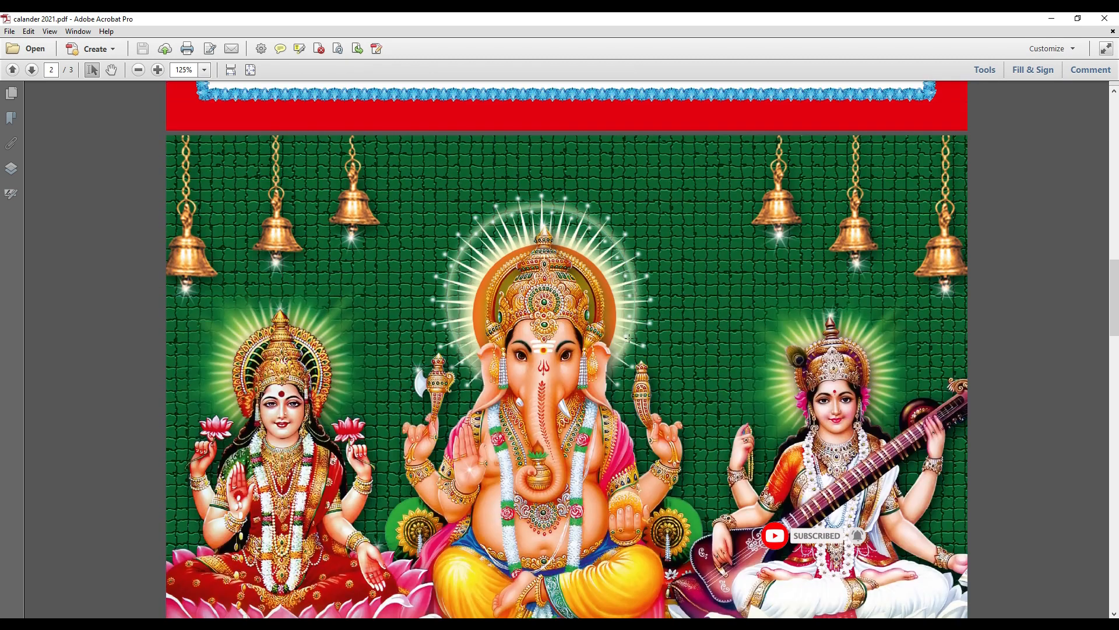
scroll(629, 337, down, 1)
key(ctrl+minus)
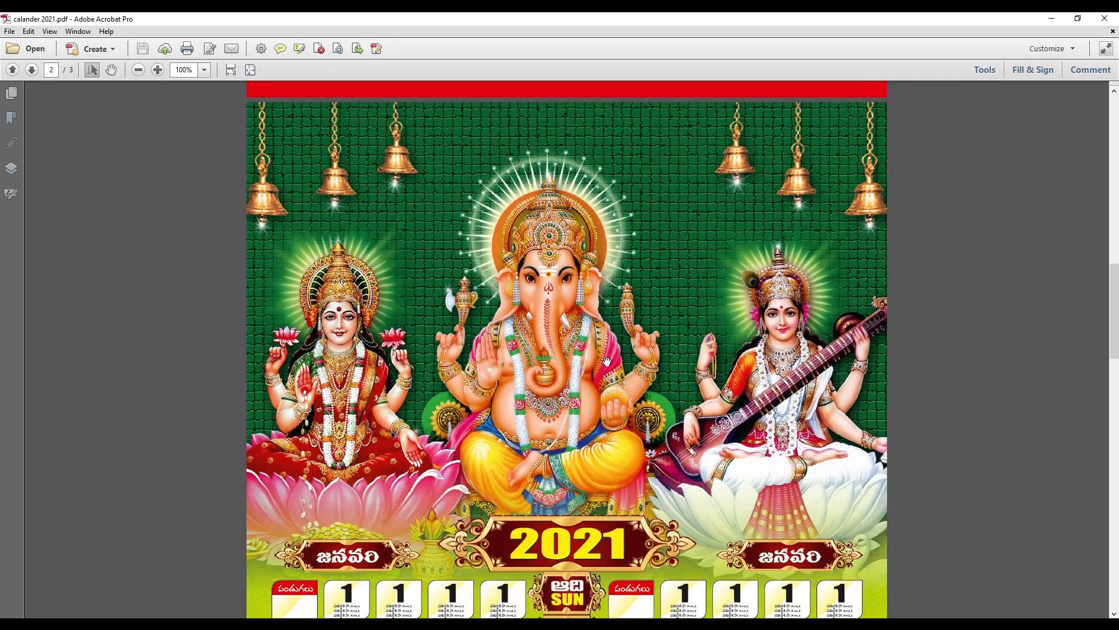
scroll(607, 361, down, 4)
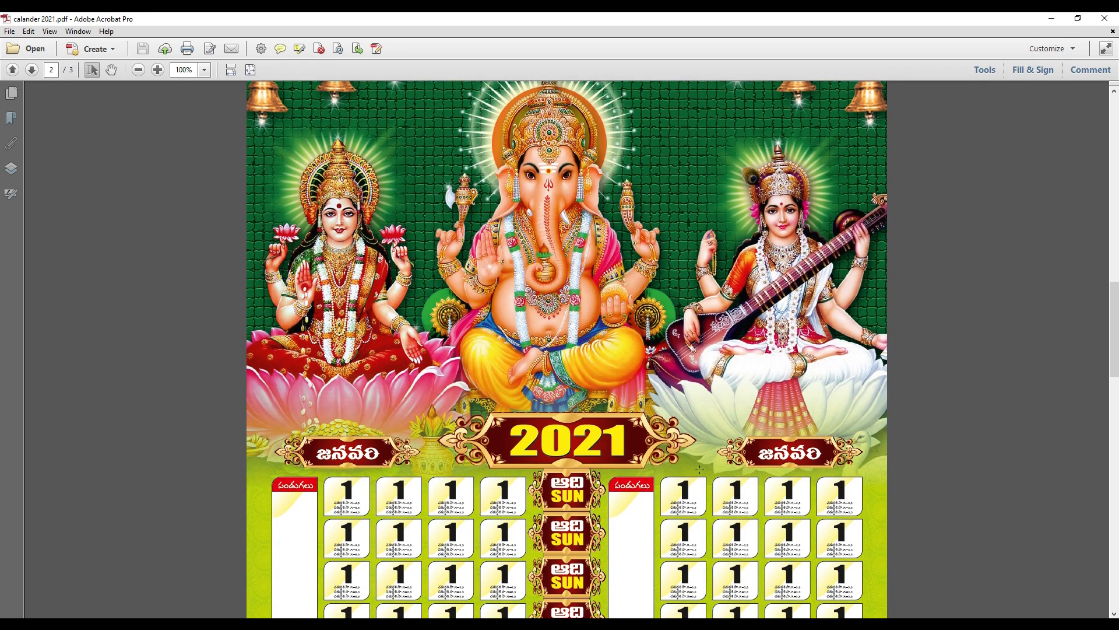
scroll(660, 516, down, 4)
scroll(661, 516, up, 6)
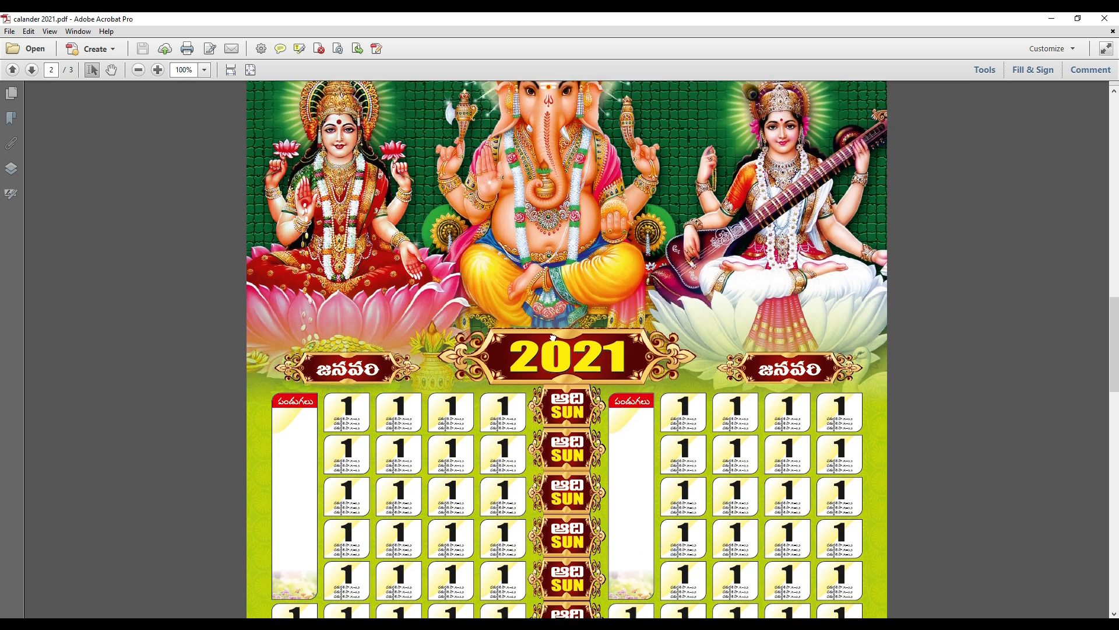
scroll(299, 207, down, 16)
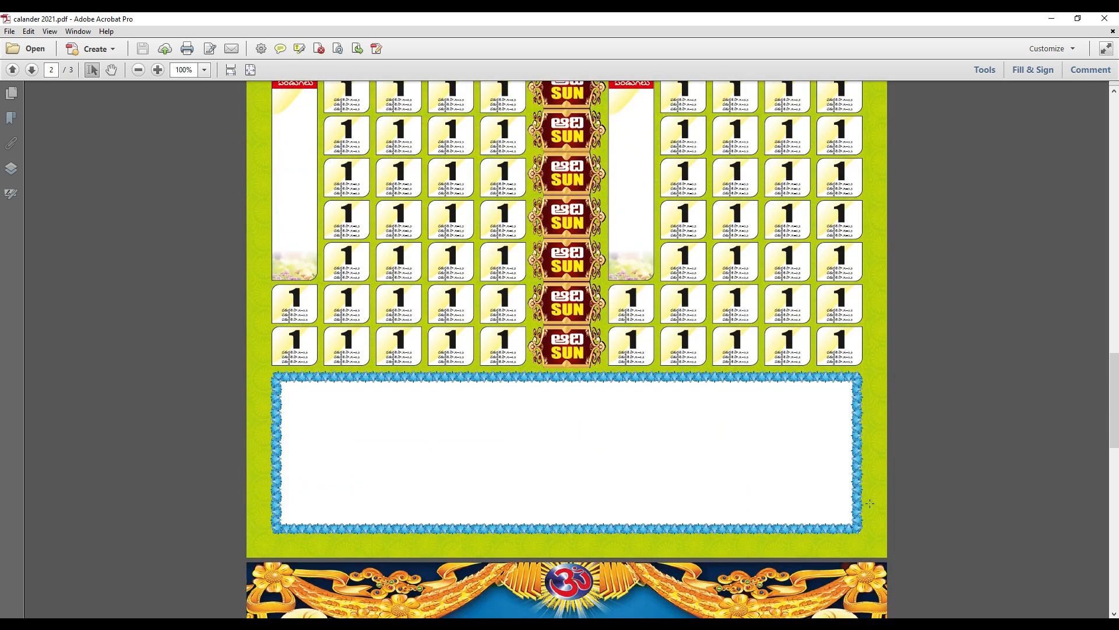
- Examine the blue calendar page at 100% down to its blank frame, and return to a whole-page view of the red calendar
scroll(774, 446, down, 15)
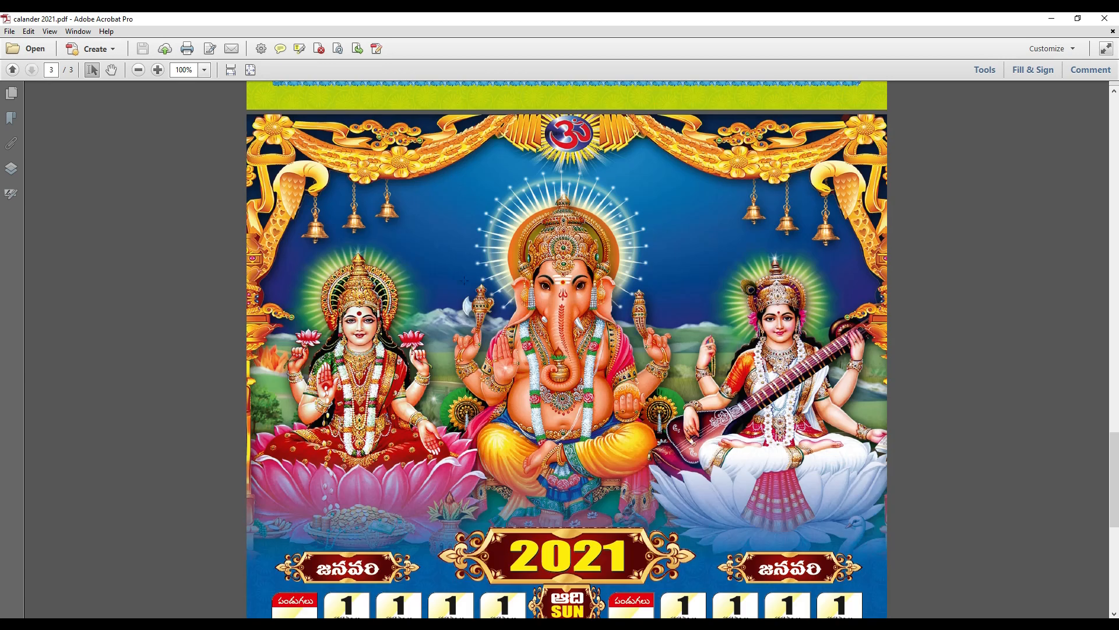
scroll(692, 431, down, 5)
scroll(617, 369, up, 6)
scroll(669, 253, down, 8)
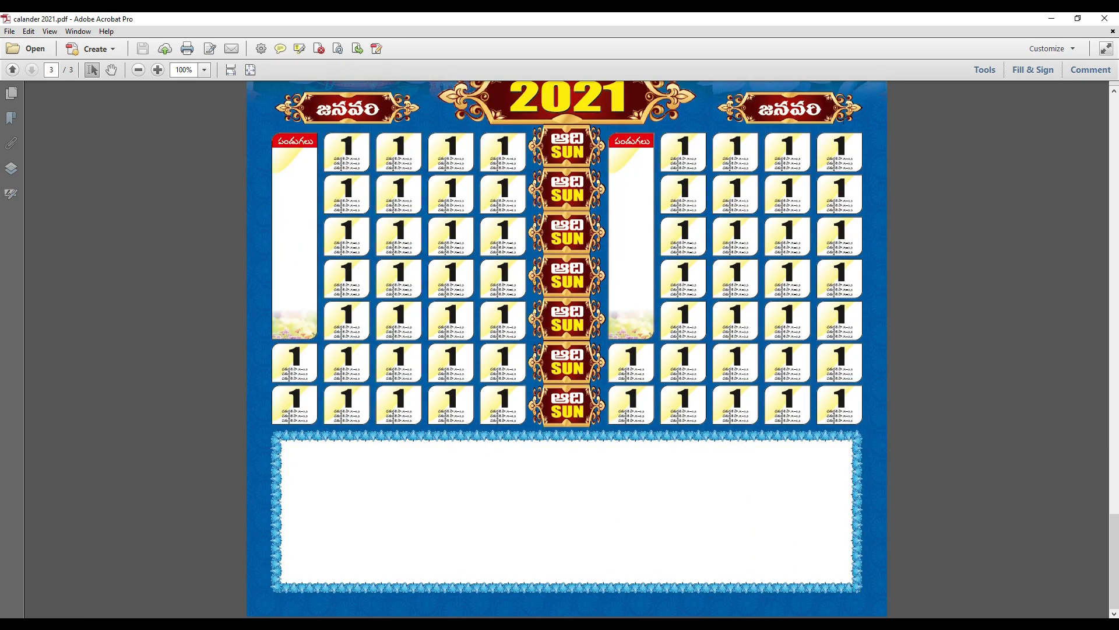
key(ctrl+0)
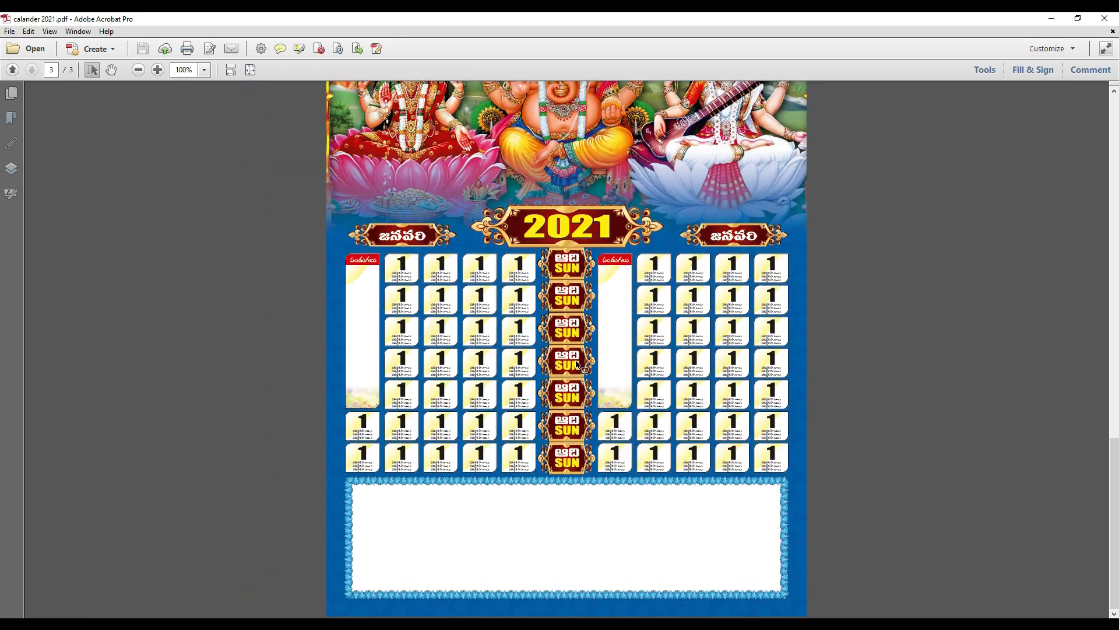
key(Page_Up)
key(Page_Up)
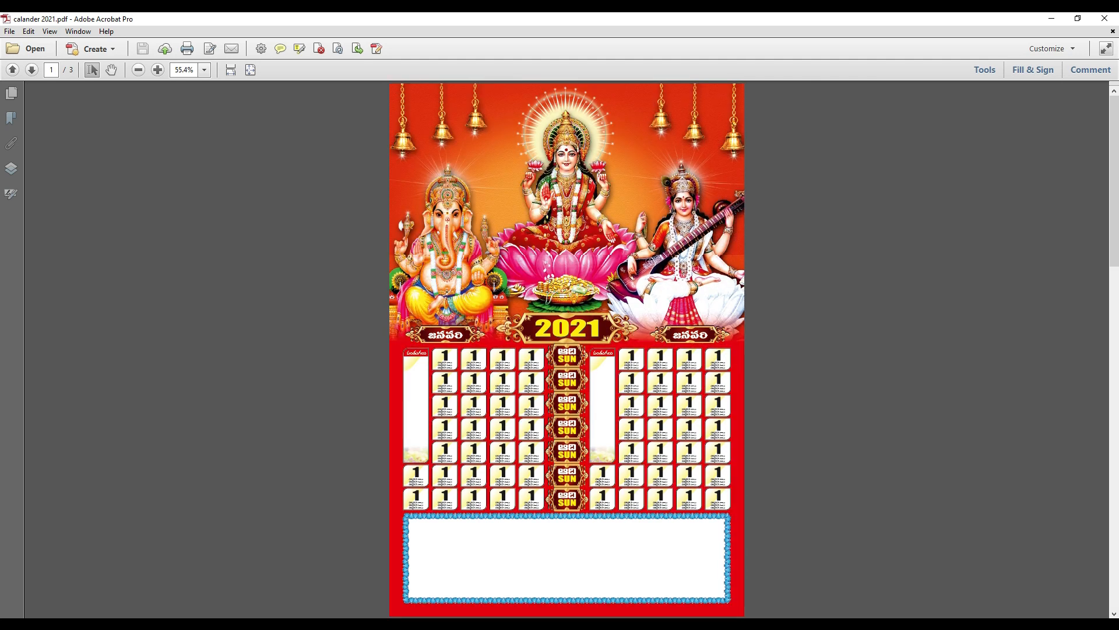
- Go to the last page, inspect the blue calendar's artwork, date grid and frame at 100%, and fit the whole page again
key(End)
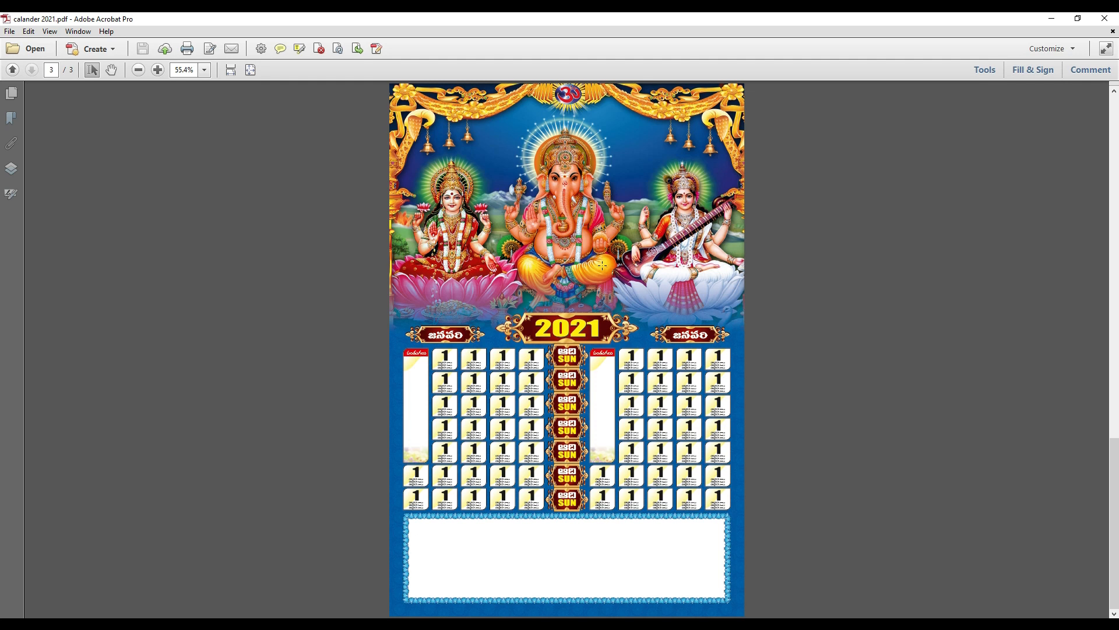
scroll(632, 142, up, 3)
scroll(611, 158, up, 1)
scroll(653, 245, up, 1)
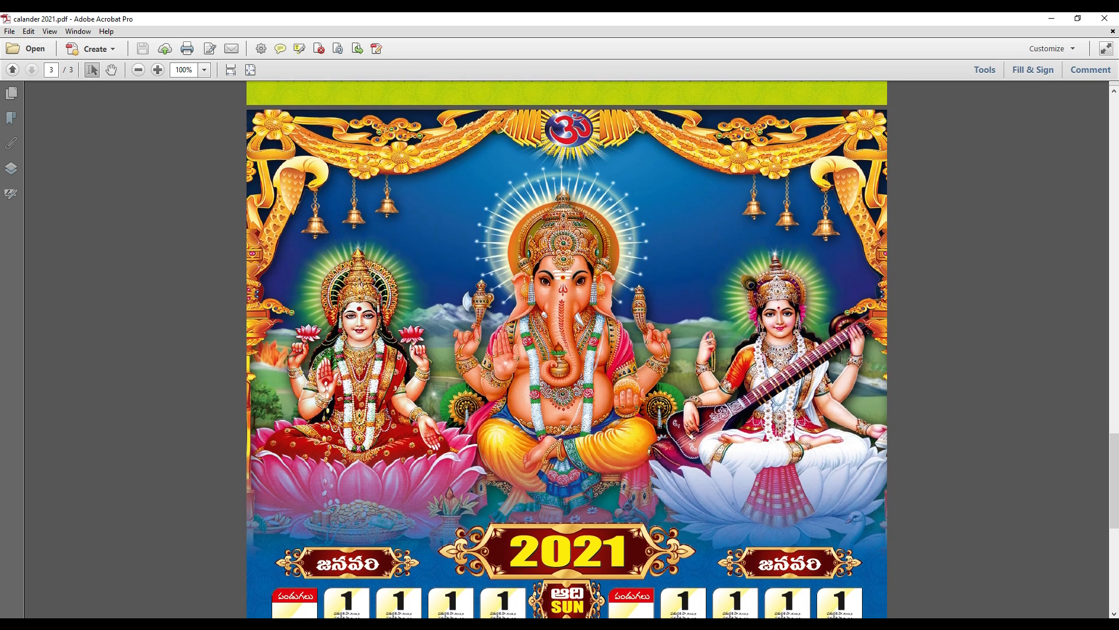
scroll(679, 423, down, 5)
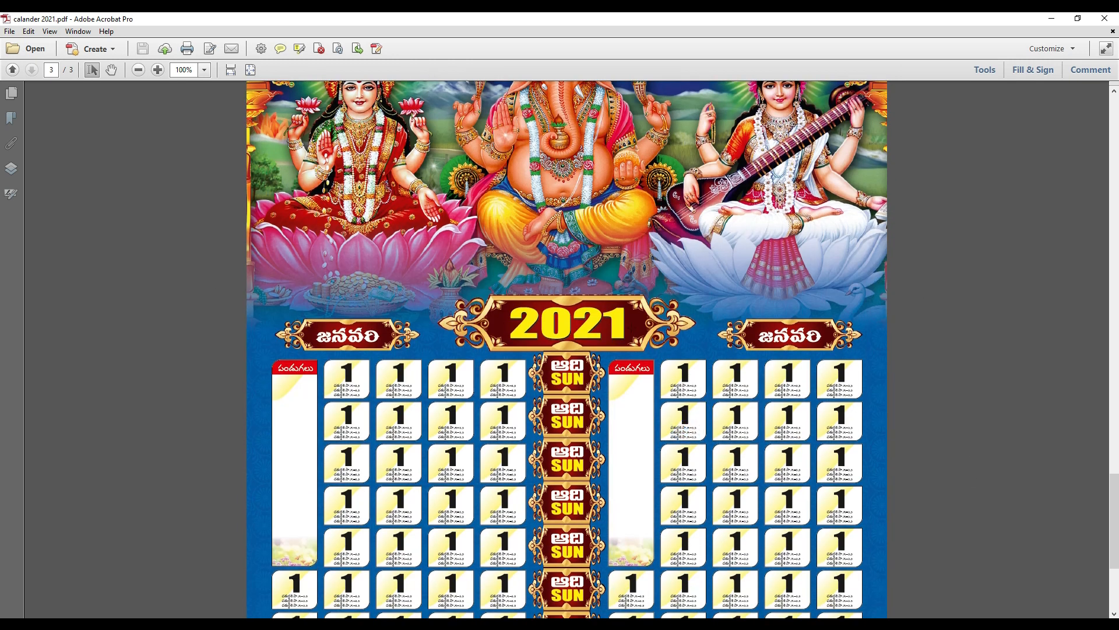
scroll(805, 409, down, 1)
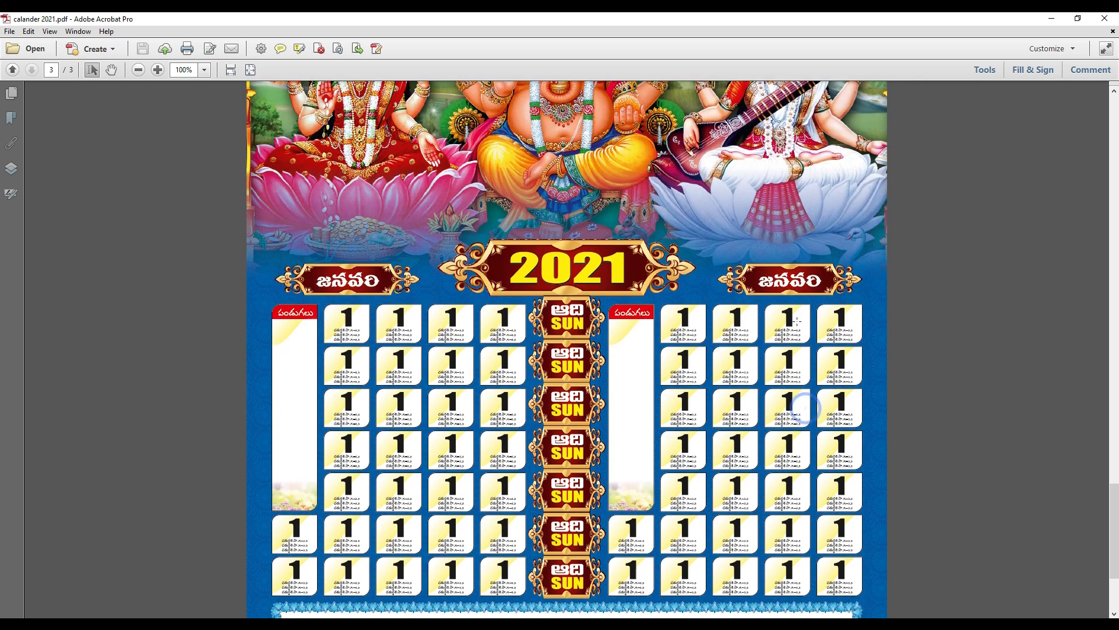
scroll(734, 409, down, 2)
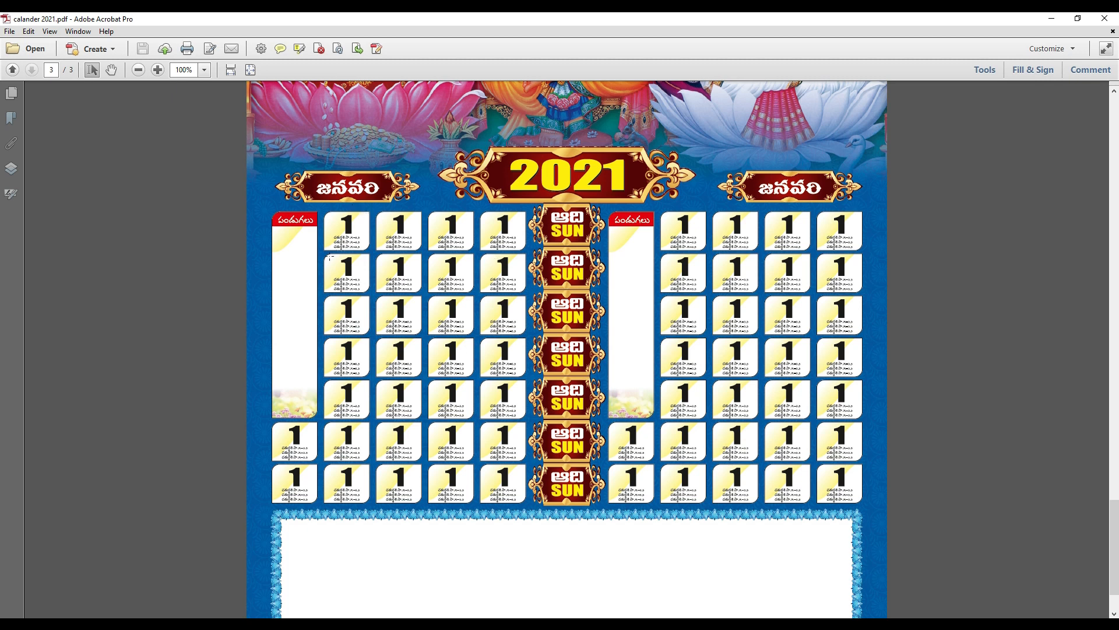
scroll(384, 296, down, 2)
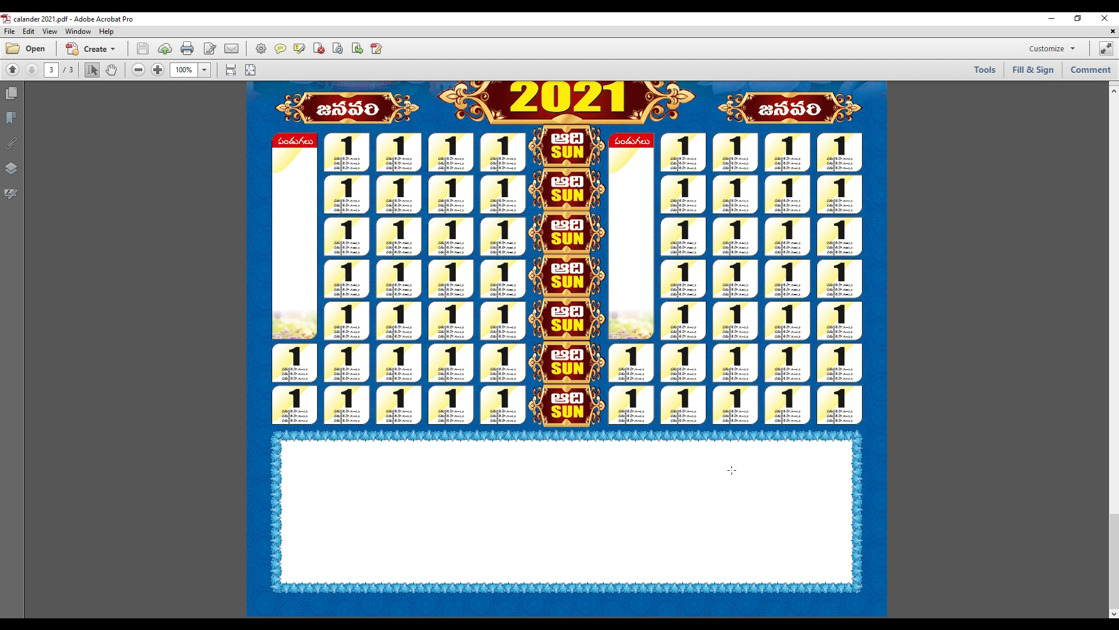
scroll(707, 467, down, 3)
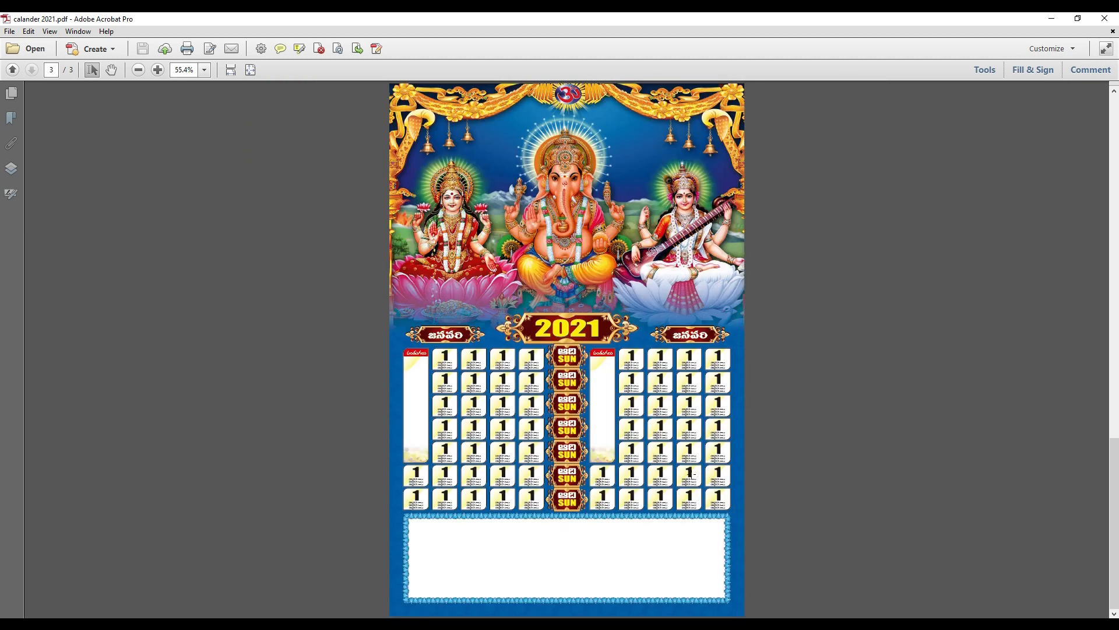
- Look back over the green calendar page at whole-page zoom and return to the full blue calendar page
scroll(688, 466, up, 5)
scroll(774, 467, up, 5)
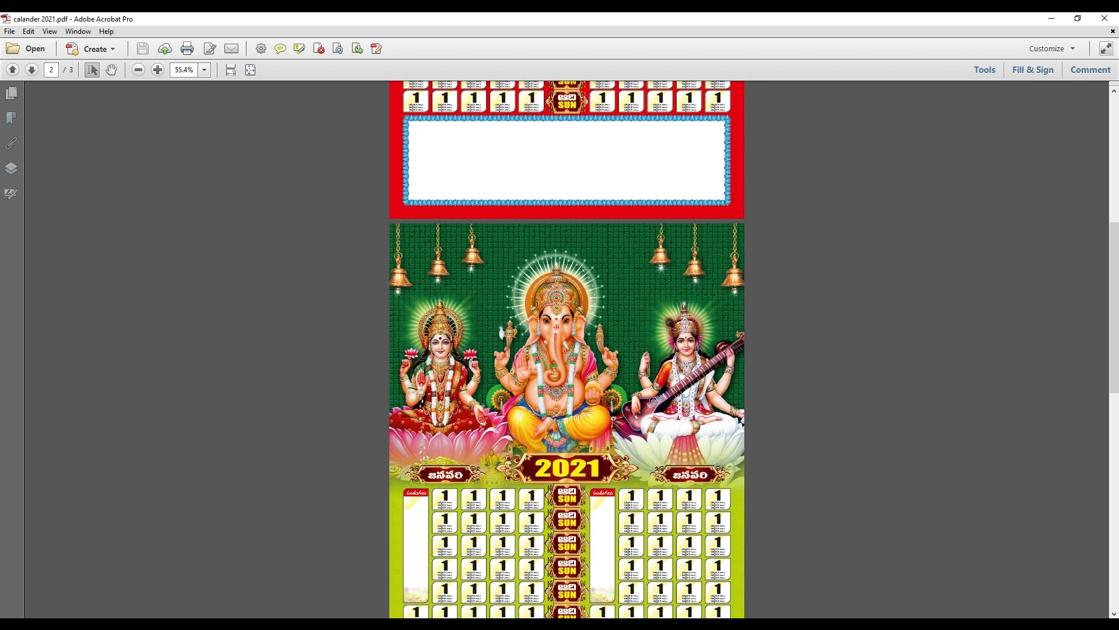
scroll(646, 390, down, 3)
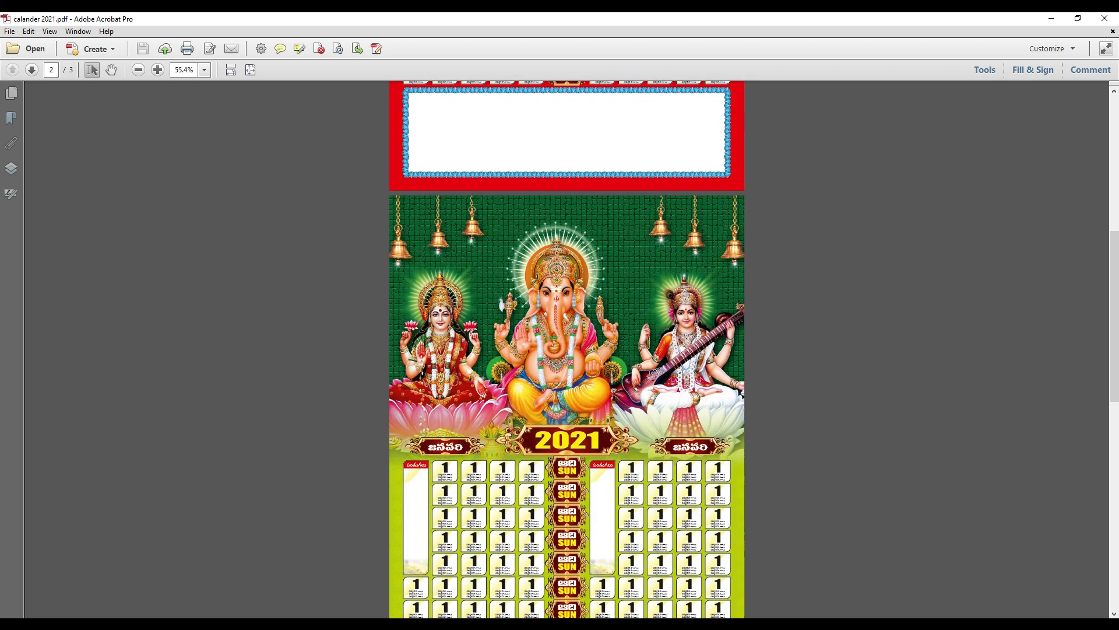
scroll(646, 392, down, 7)
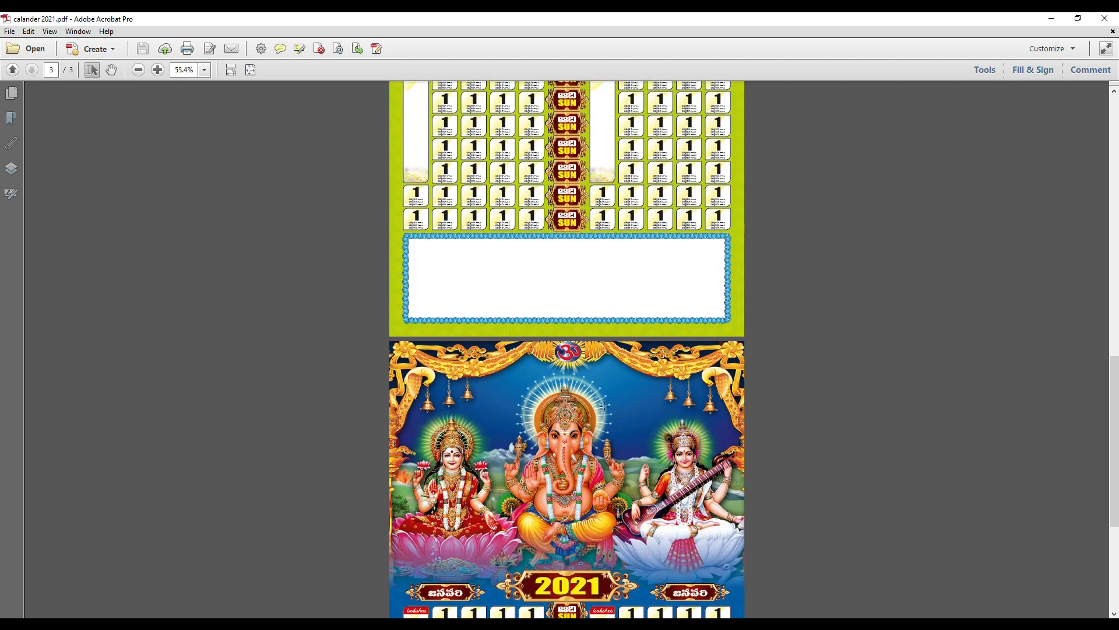
scroll(603, 406, down, 3)
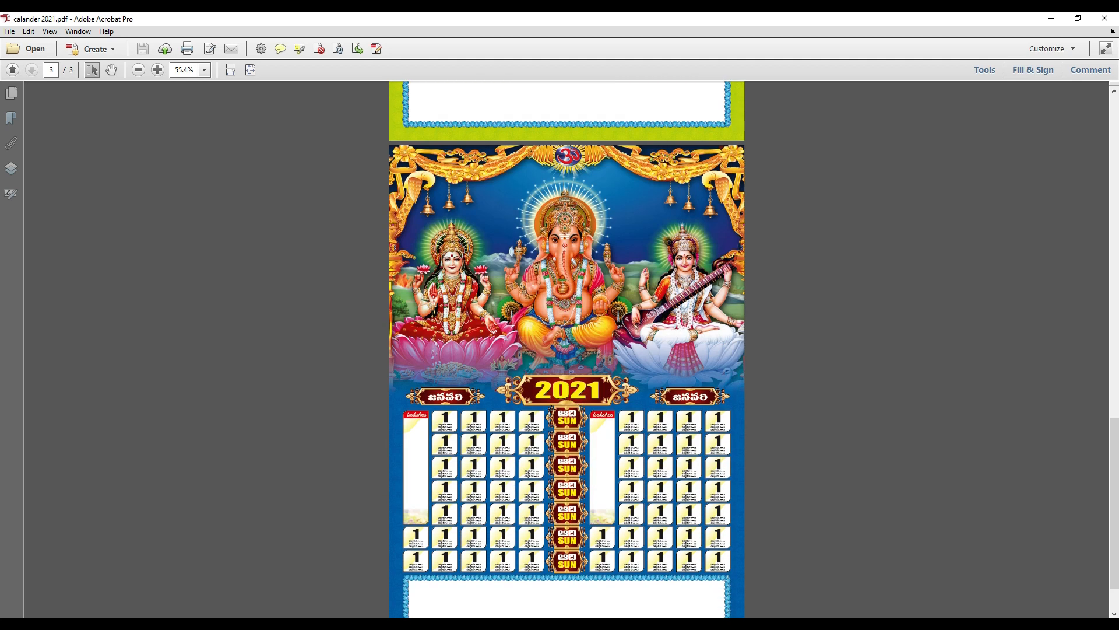
scroll(686, 417, down, 1)
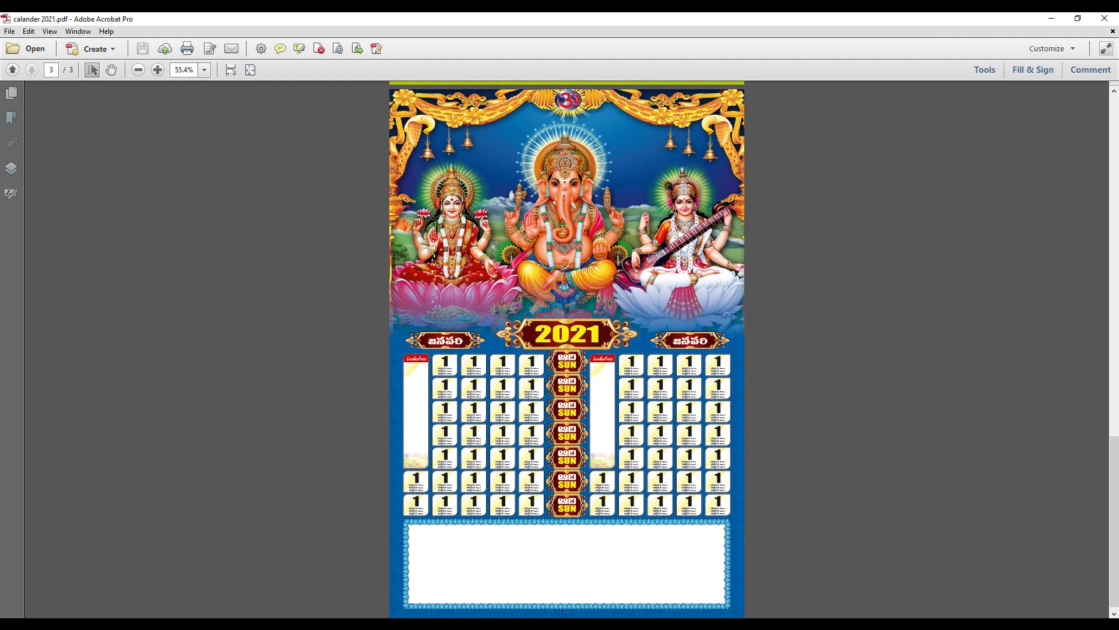
scroll(566, 350, down, 1)
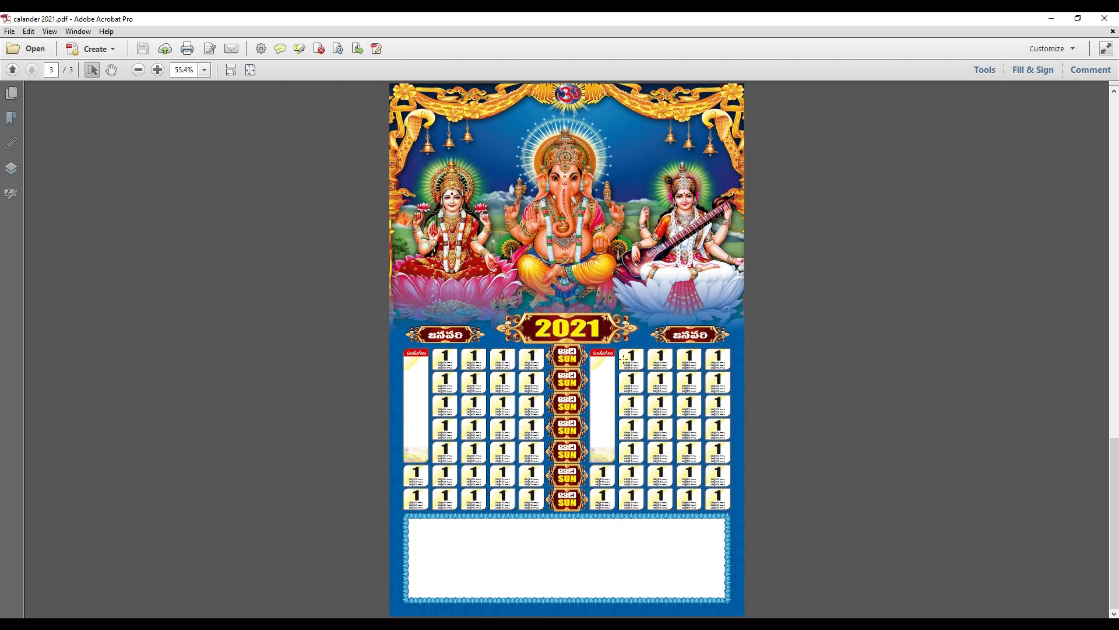
- Review the pages from the red to the blue calendar at 150%, and fit the whole blue page to the window
scroll(617, 358, up, 2)
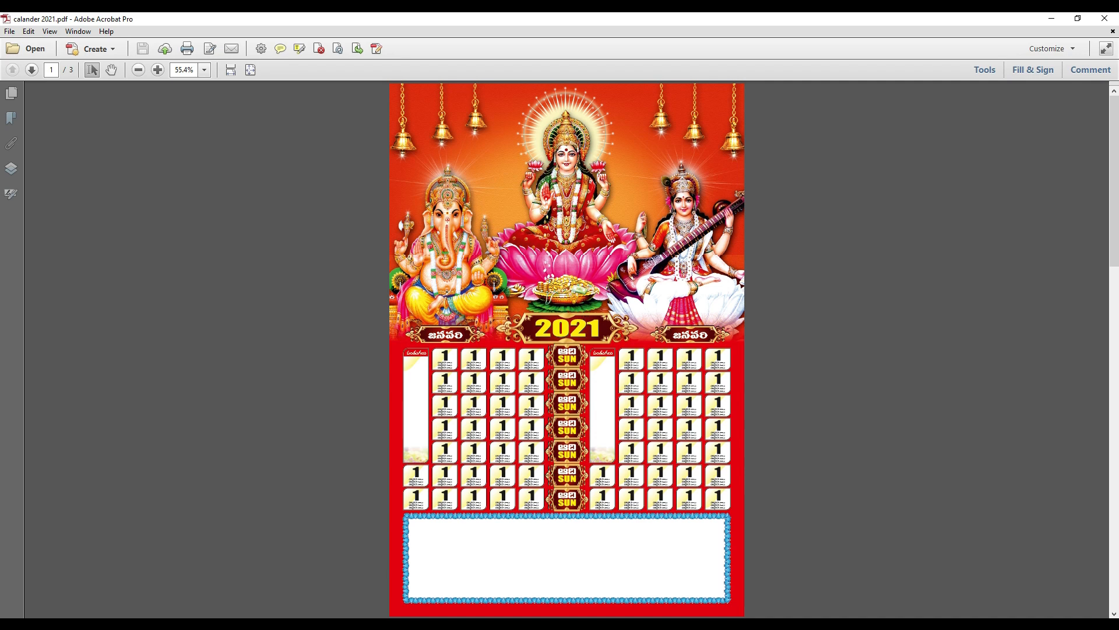
scroll(606, 432, up, 5)
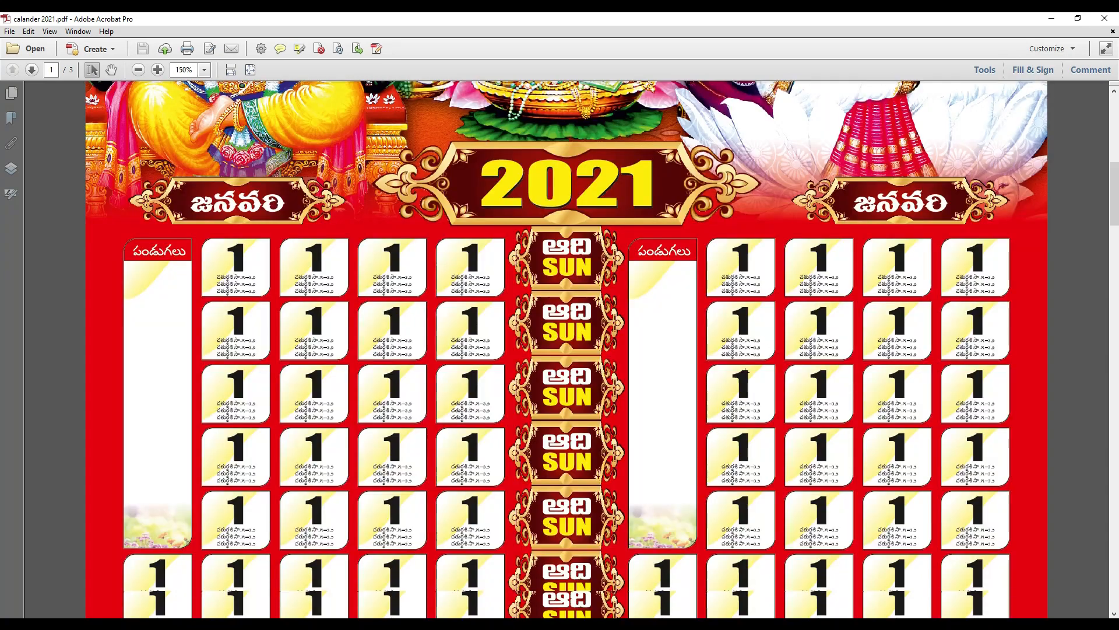
scroll(566, 349, down, 10)
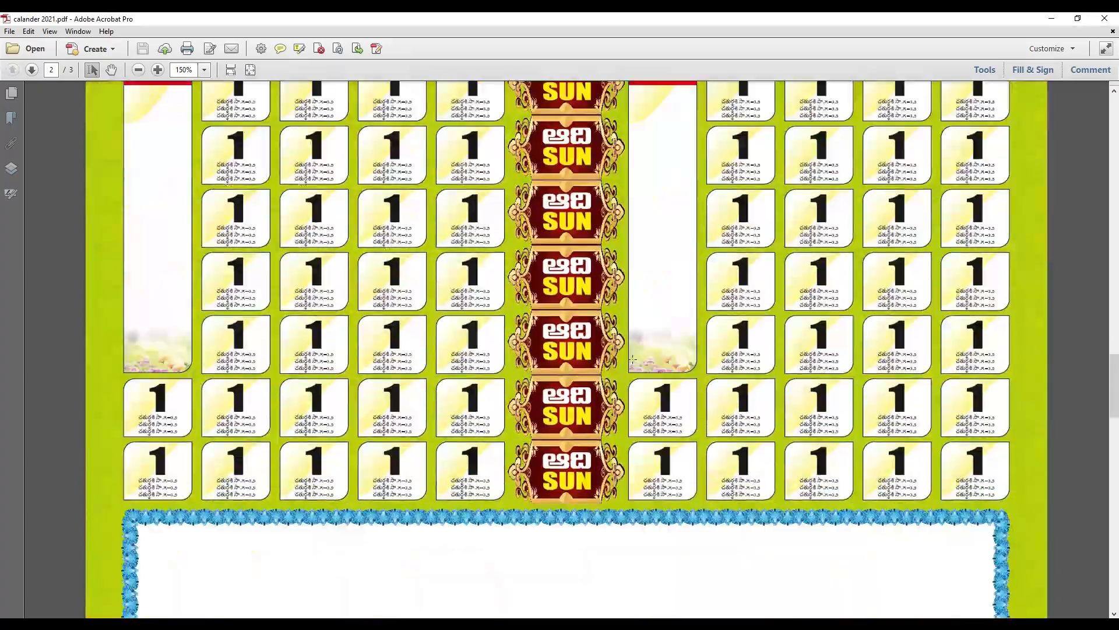
scroll(595, 353, down, 15)
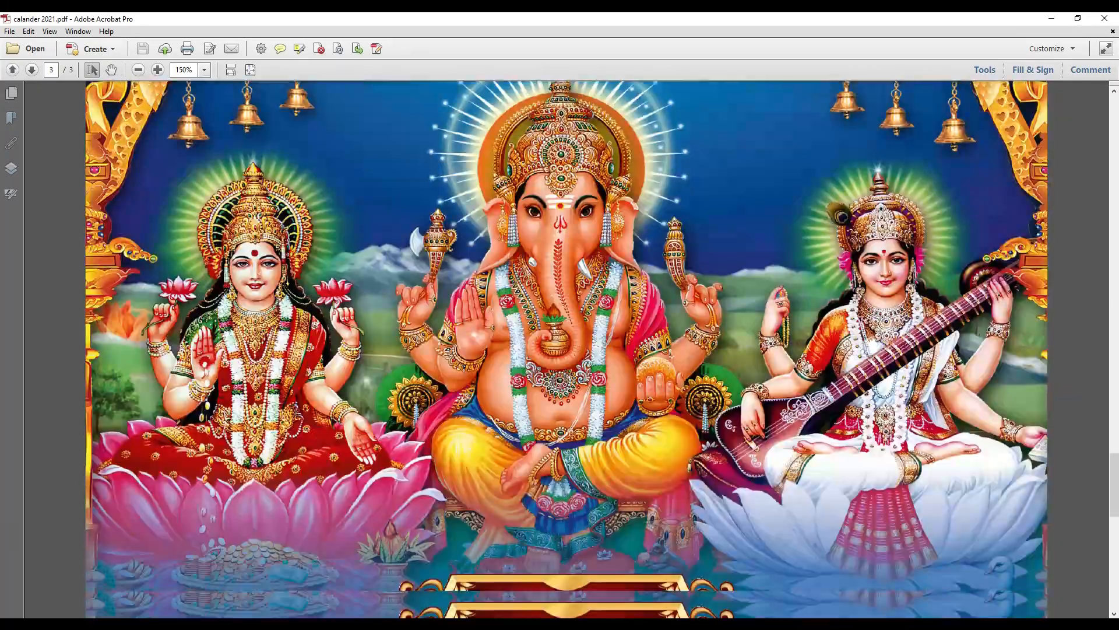
key(ctrl+0)
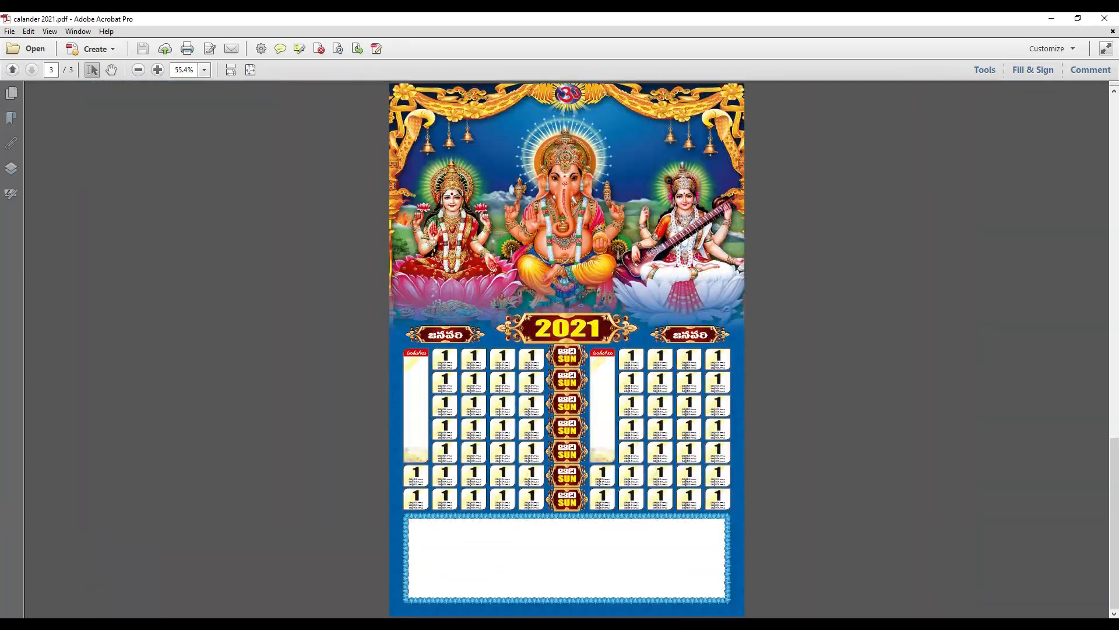